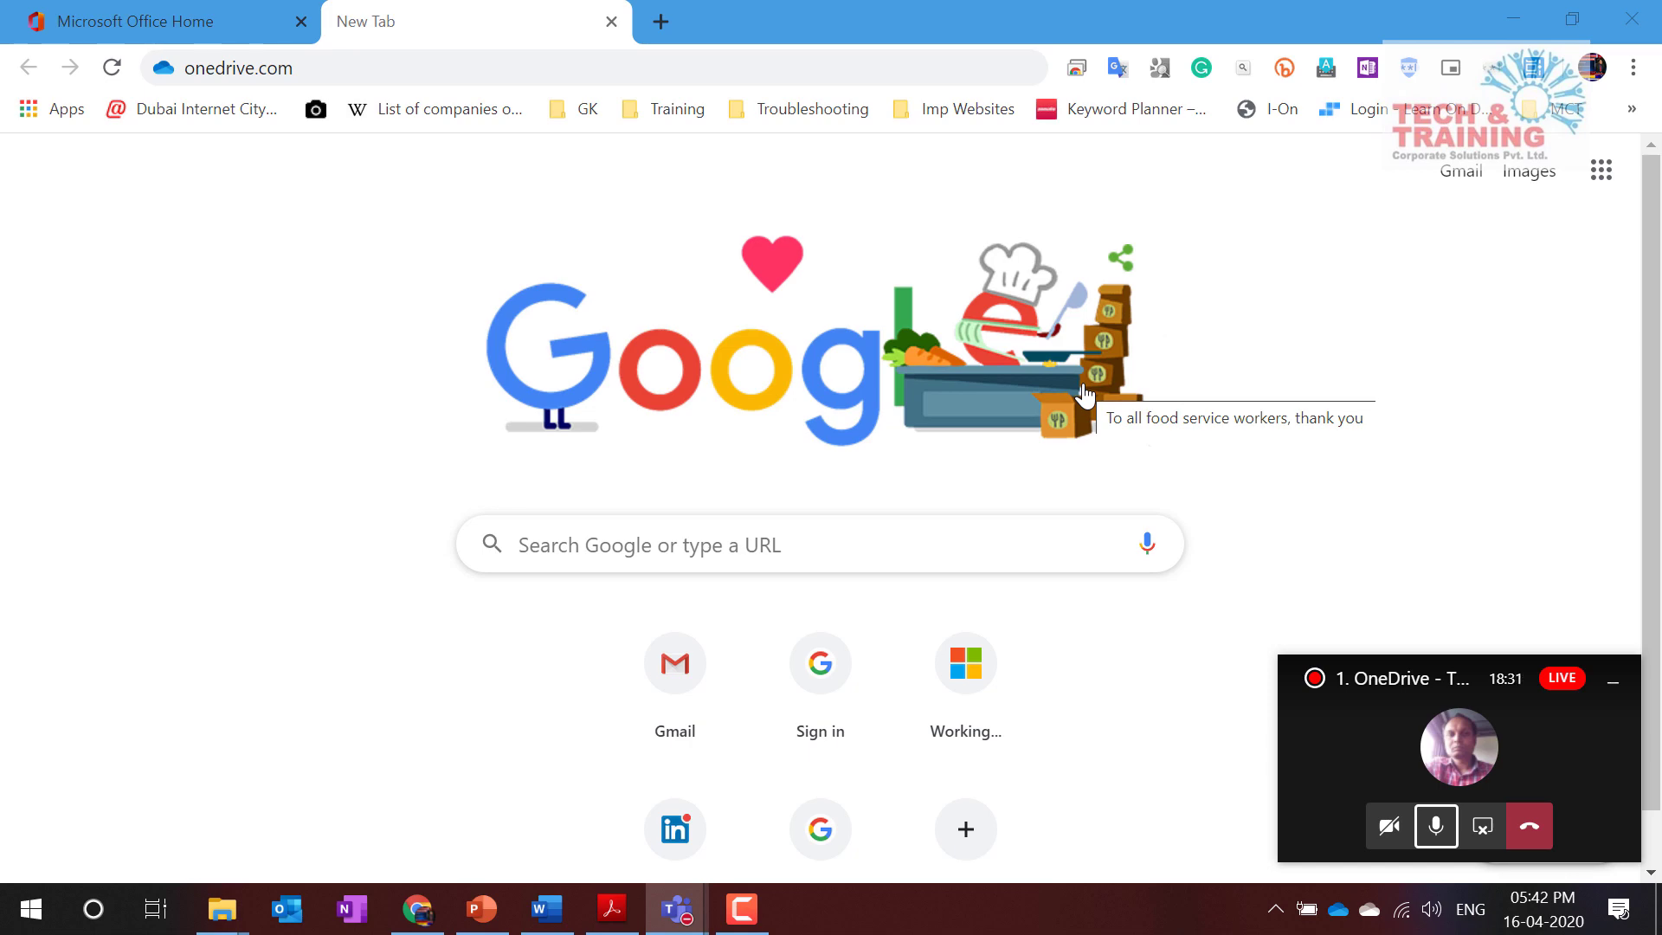
Step: Open OneDrive from the Microsoft Office Home page and look through its shared libraries
{"action": "left_click", "coordinate": [257, 34]}
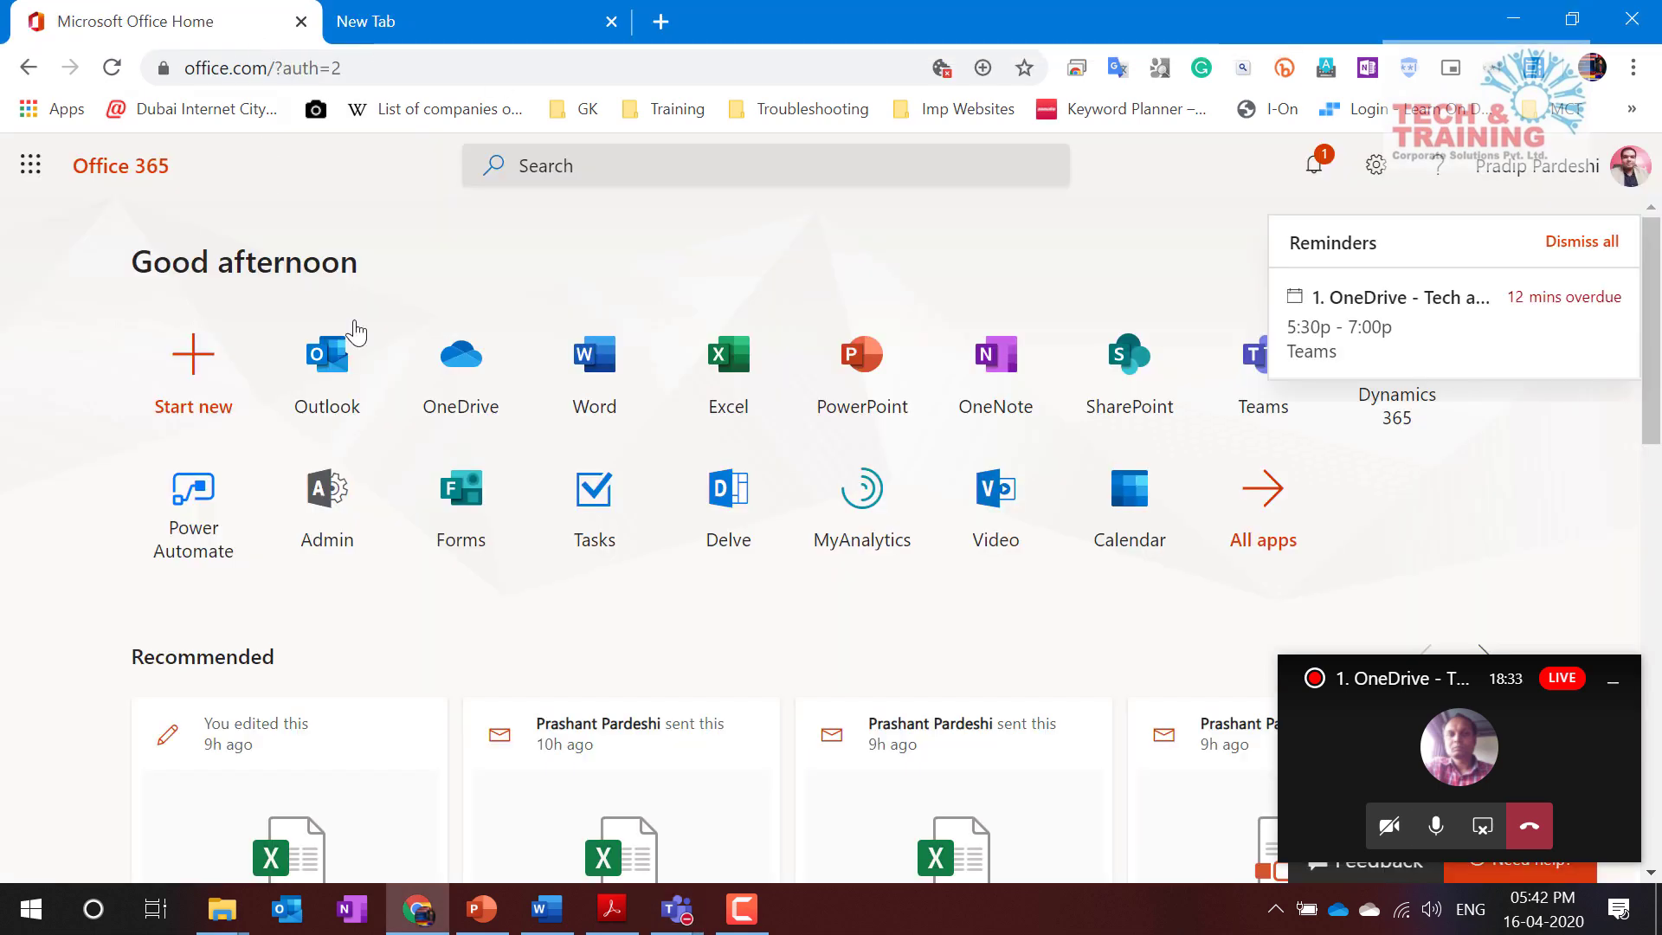
{"action": "left_click", "coordinate": [468, 382]}
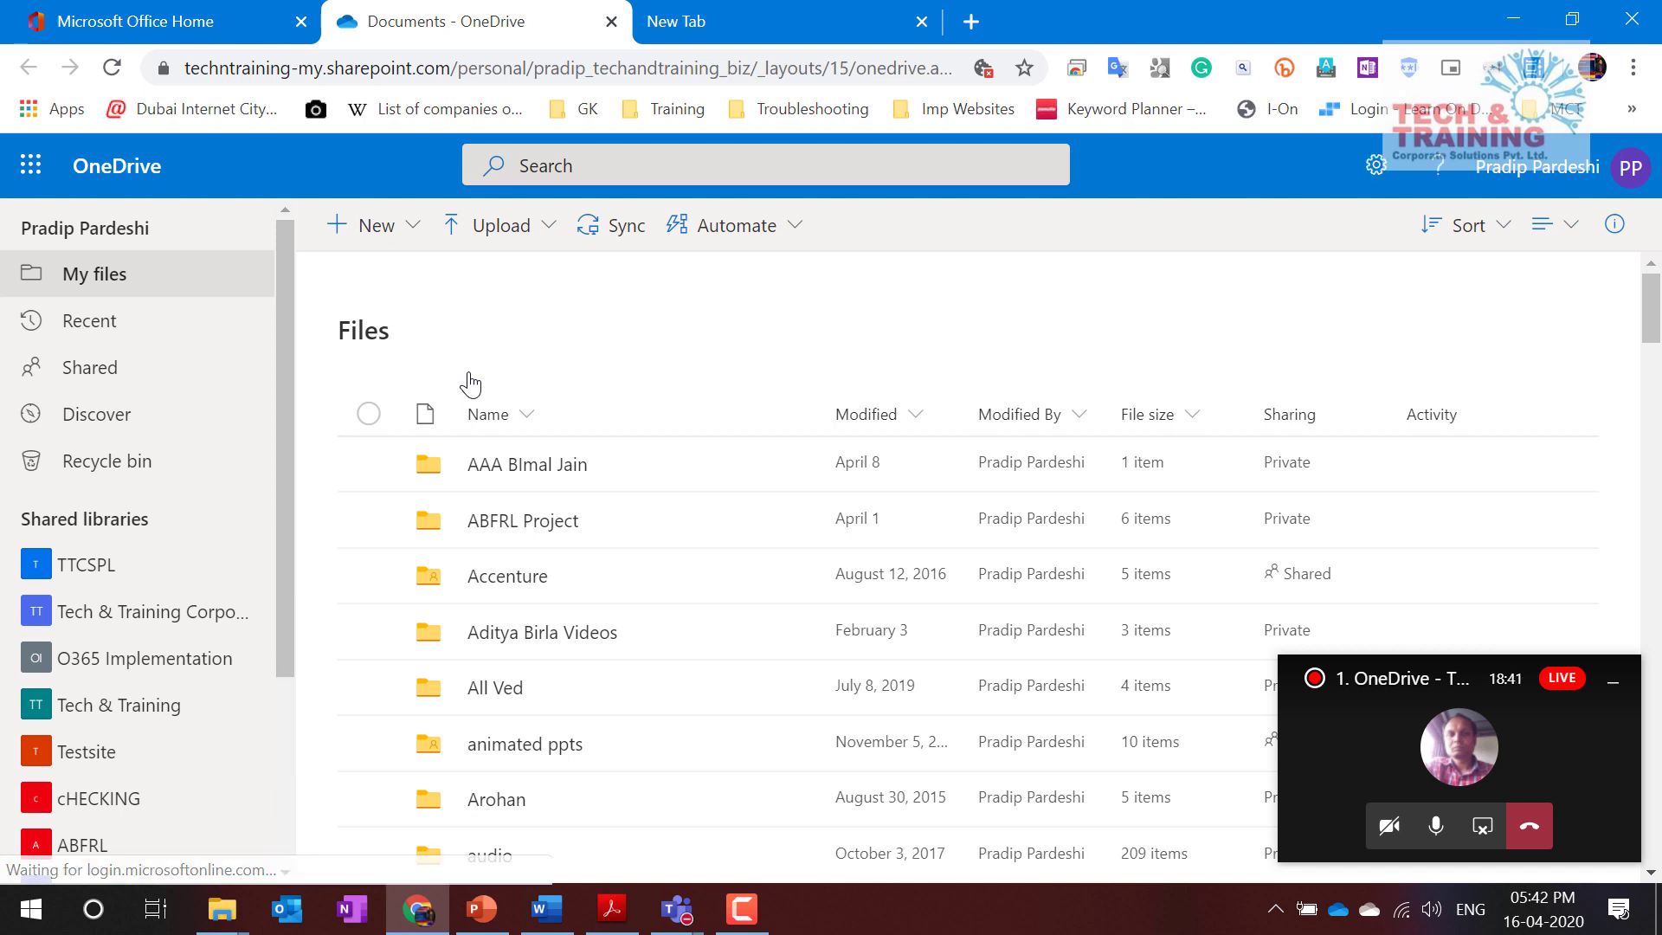
{"action": "scroll", "coordinate": [95, 520], "scroll_direction": "down", "scroll_amount": 3}
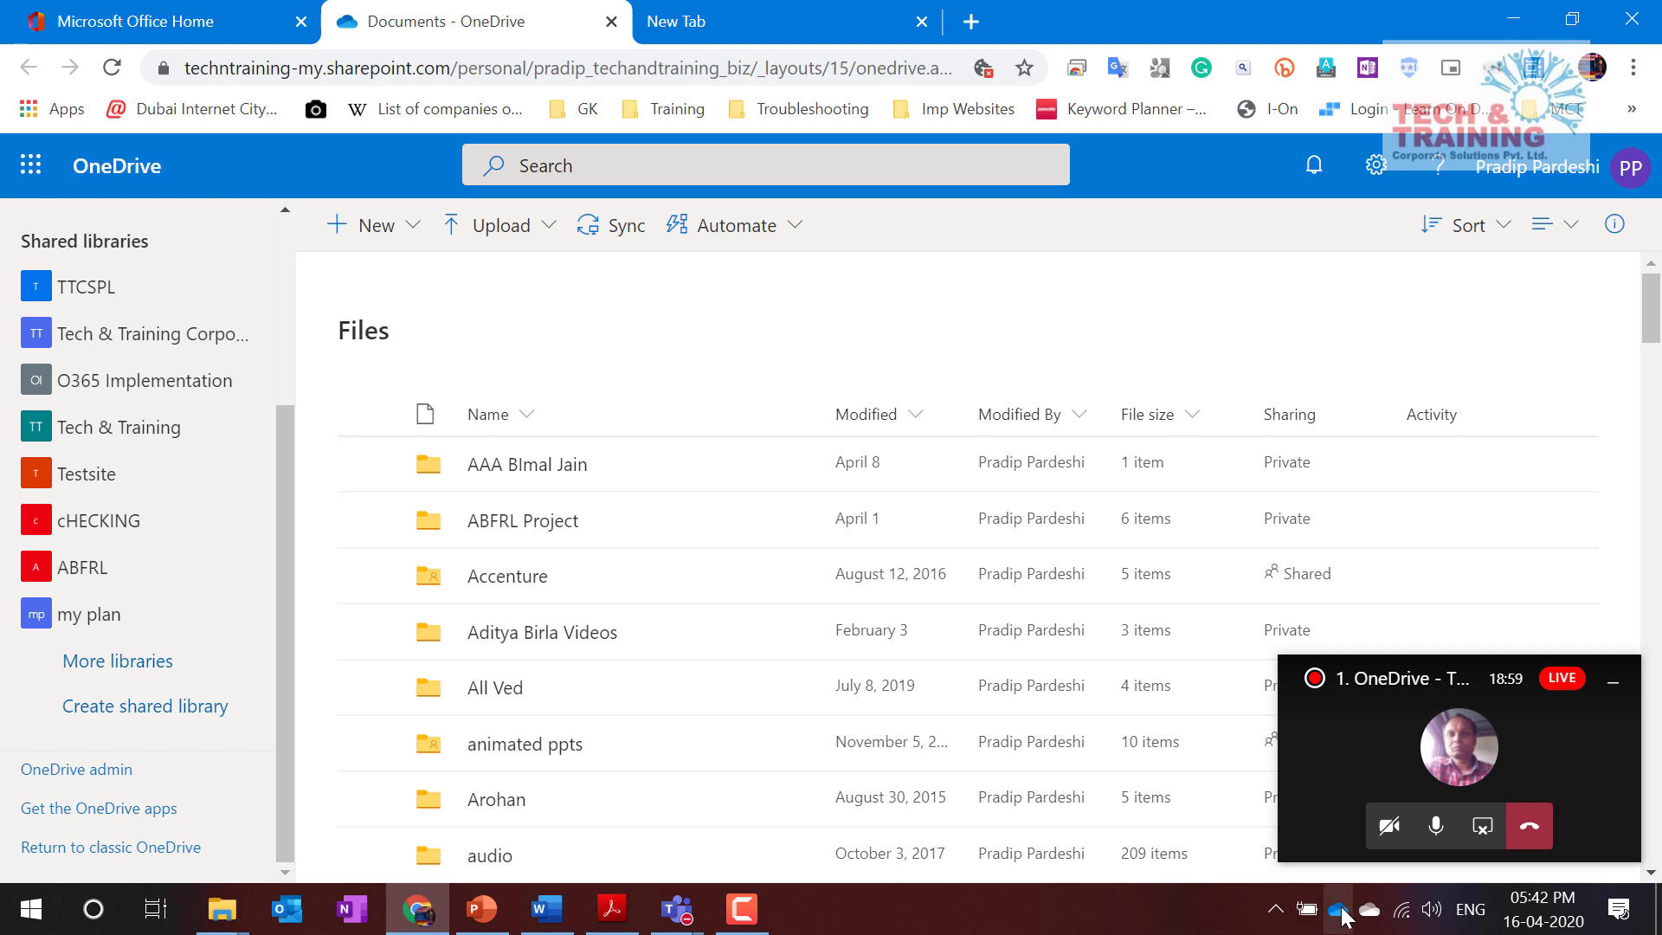
Step: Check the OneDrive sync status in the system notification area and minimize the meeting window
{"action": "mouse_move", "coordinate": [1338, 920]}
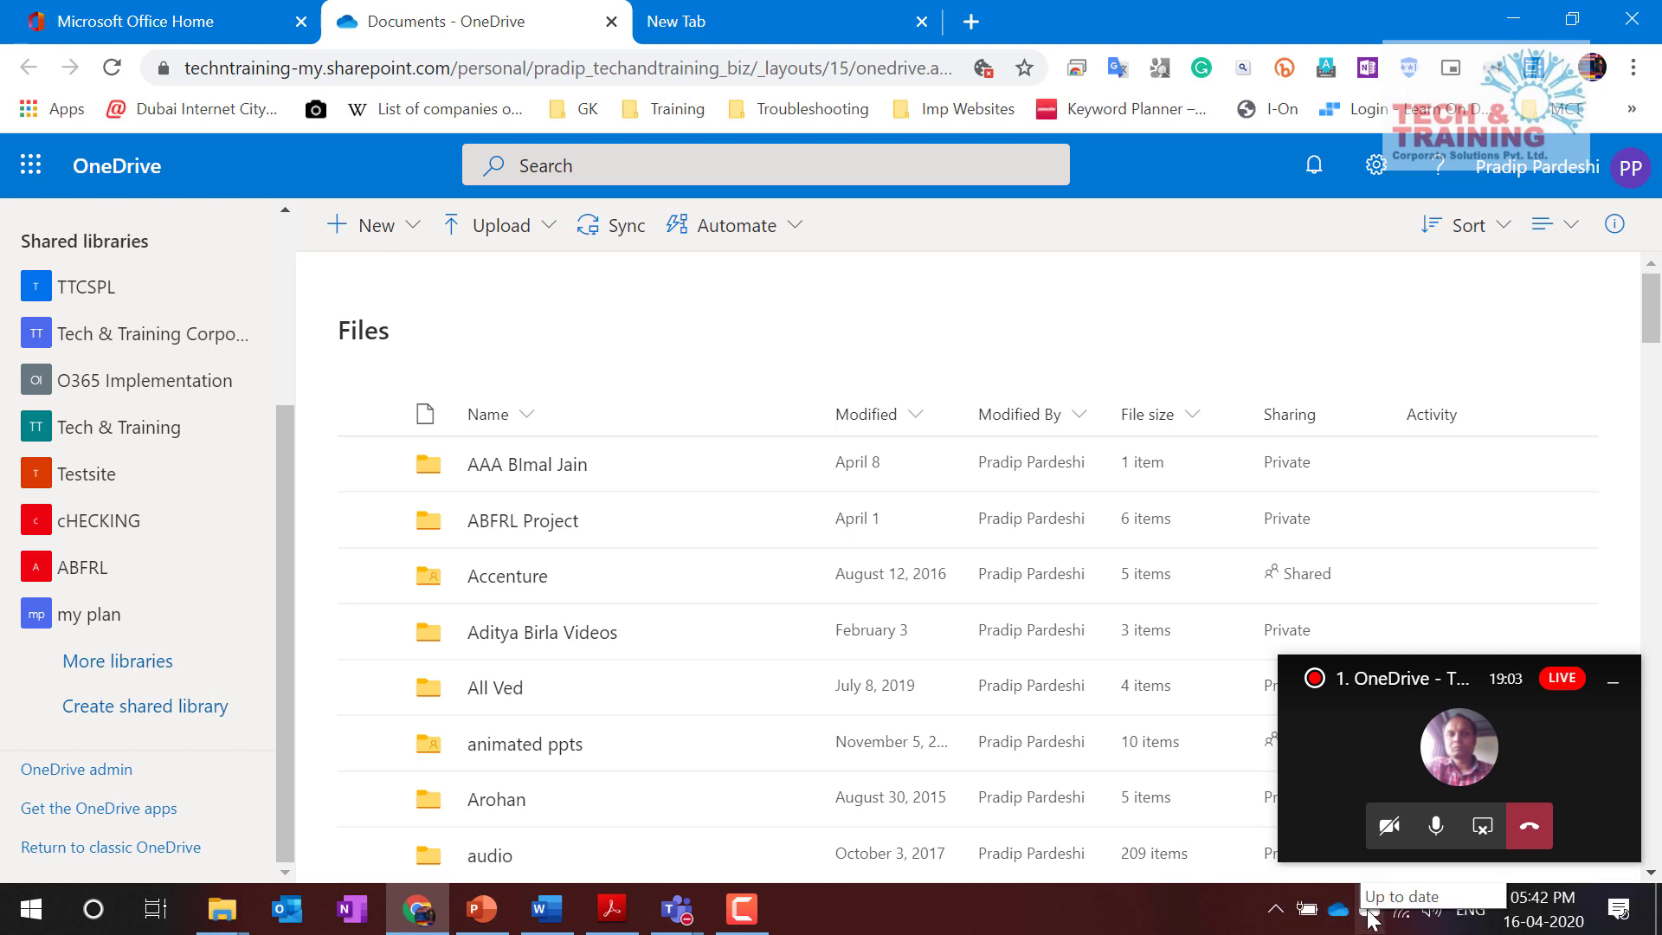
{"action": "left_click", "coordinate": [1277, 909]}
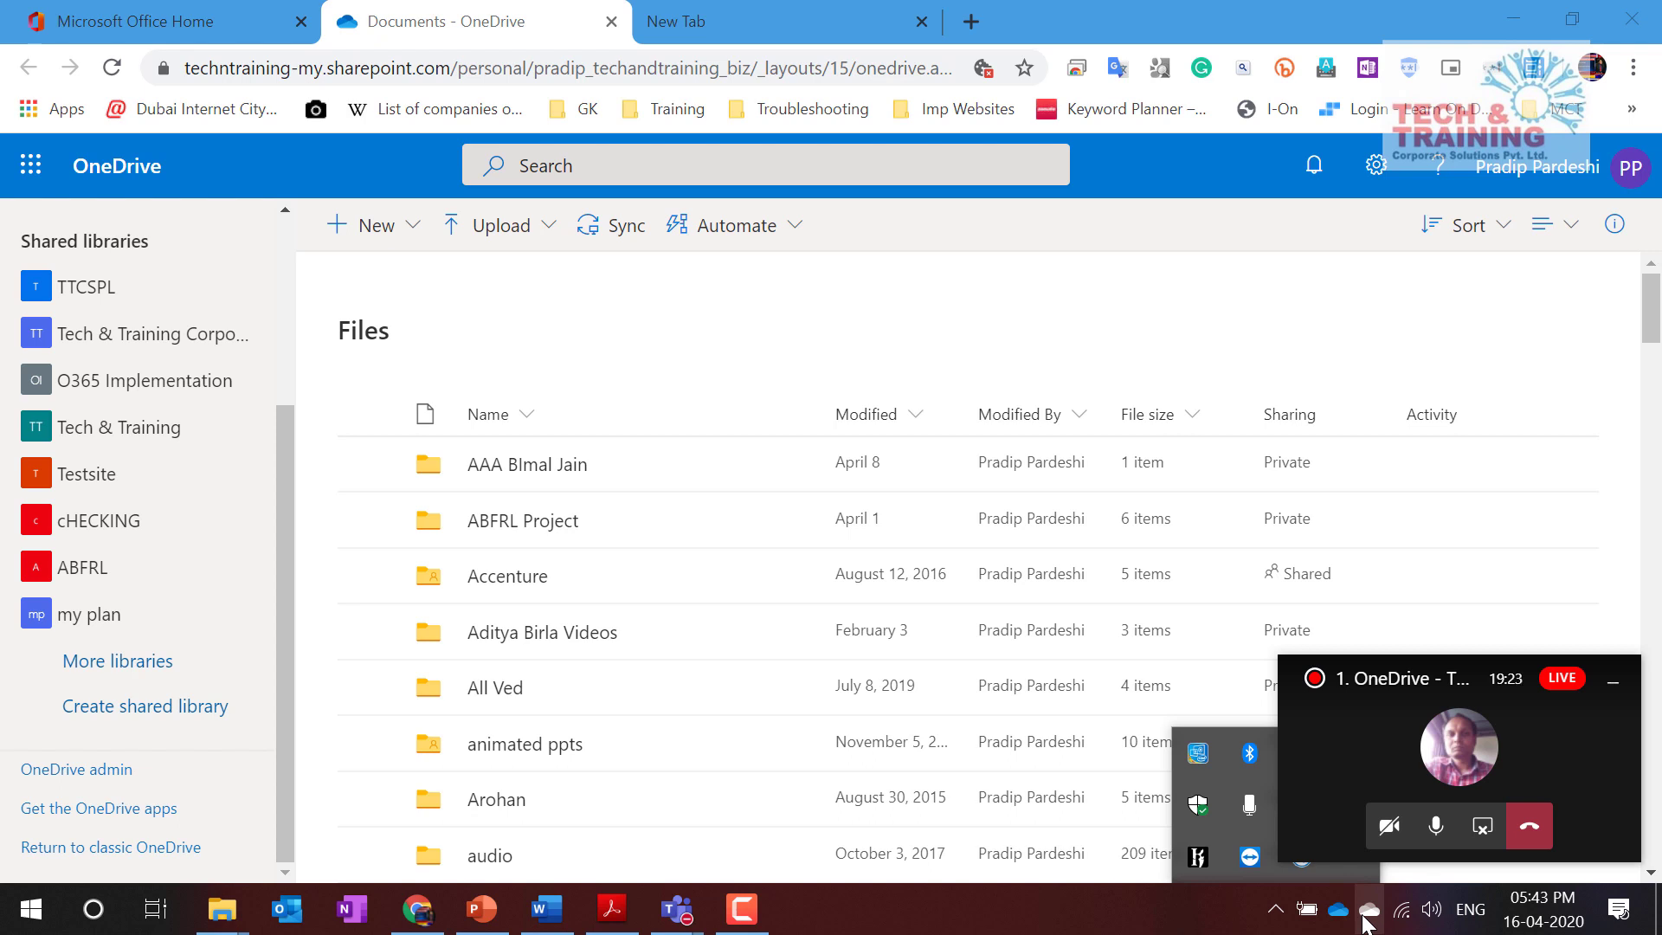
{"action": "left_click", "coordinate": [1613, 683]}
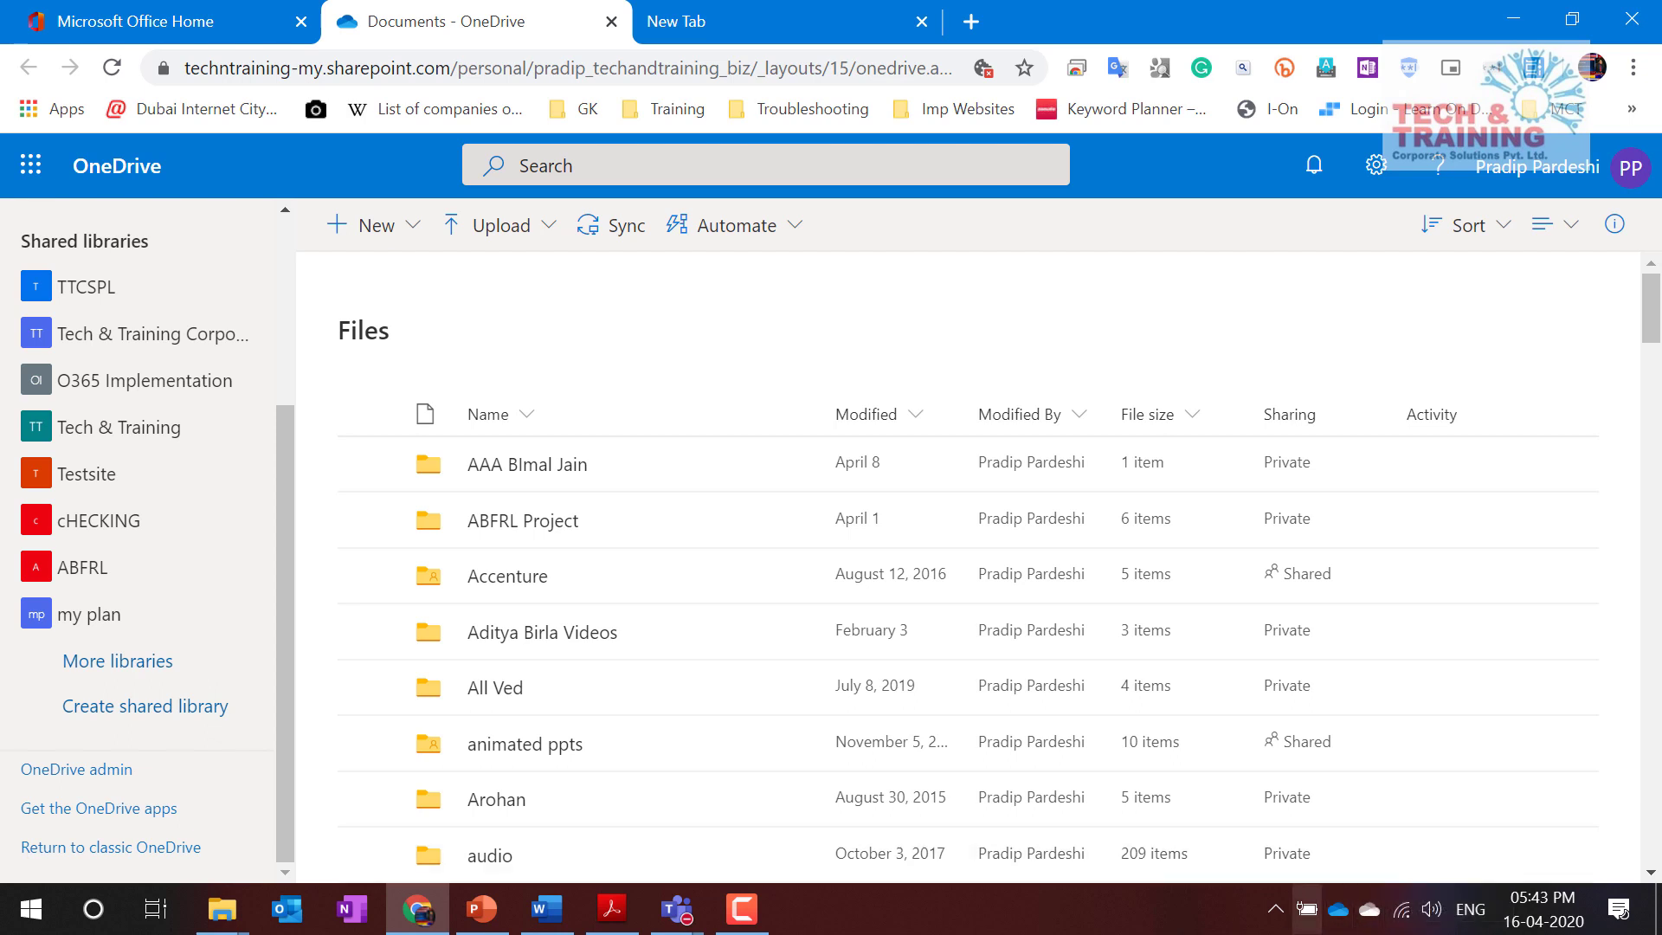
Step: Start syncing the OneDrive files to the computer, allowing the site to open Microsoft OneDrive
{"action": "mouse_move", "coordinate": [611, 910]}
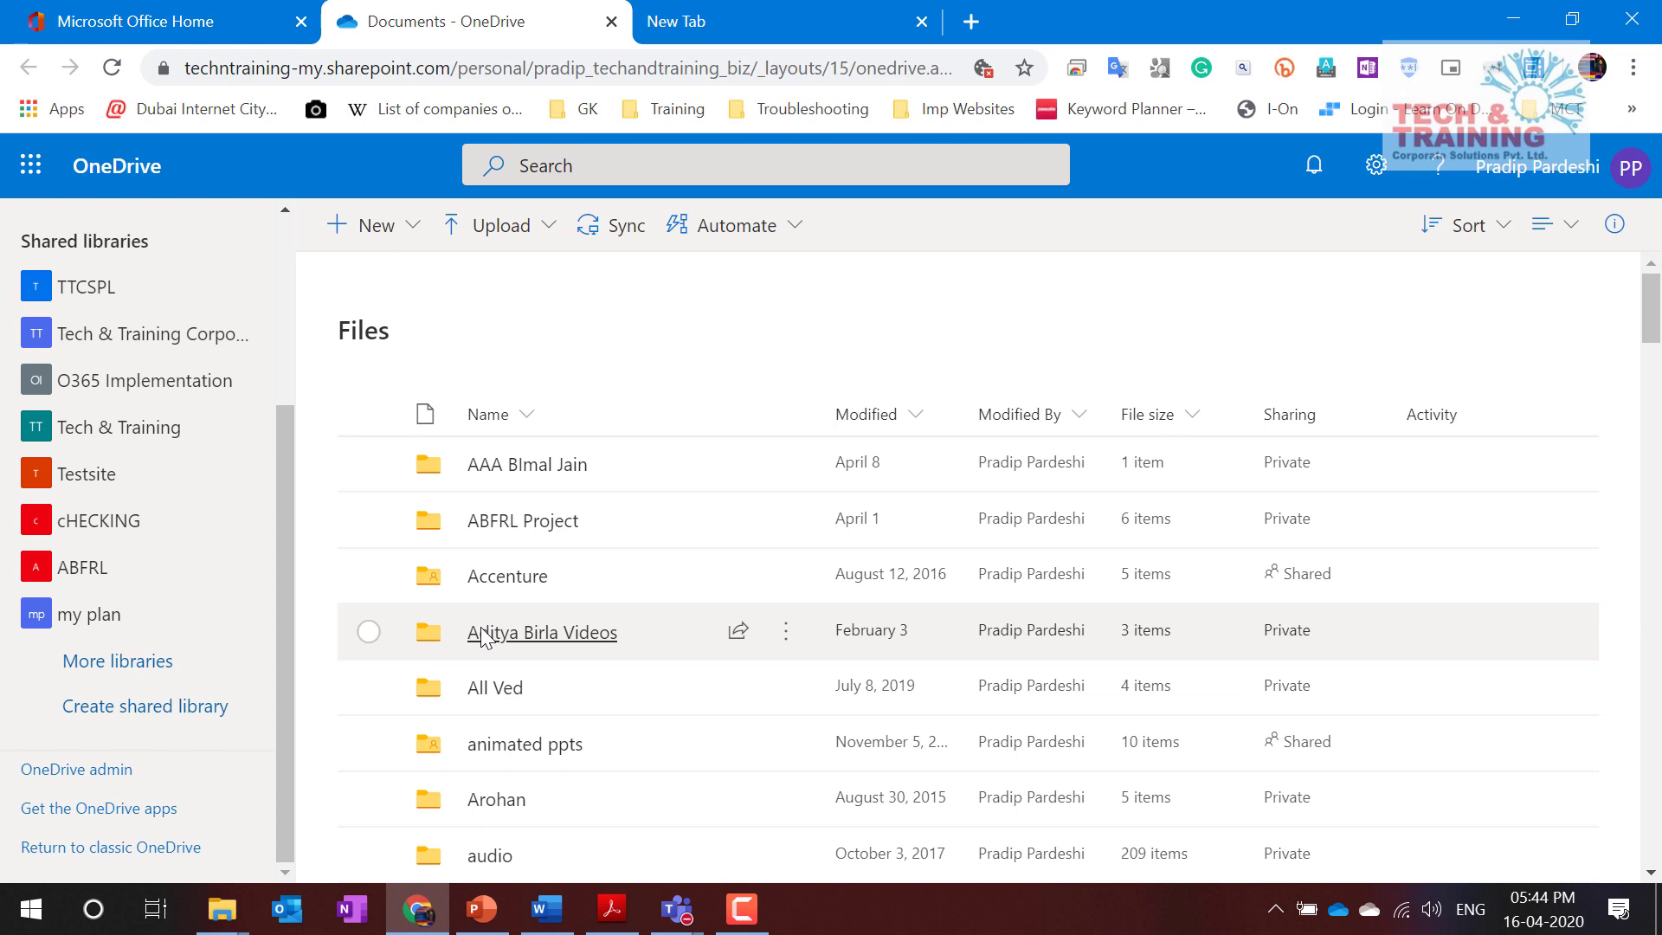
{"action": "left_click", "coordinate": [588, 227]}
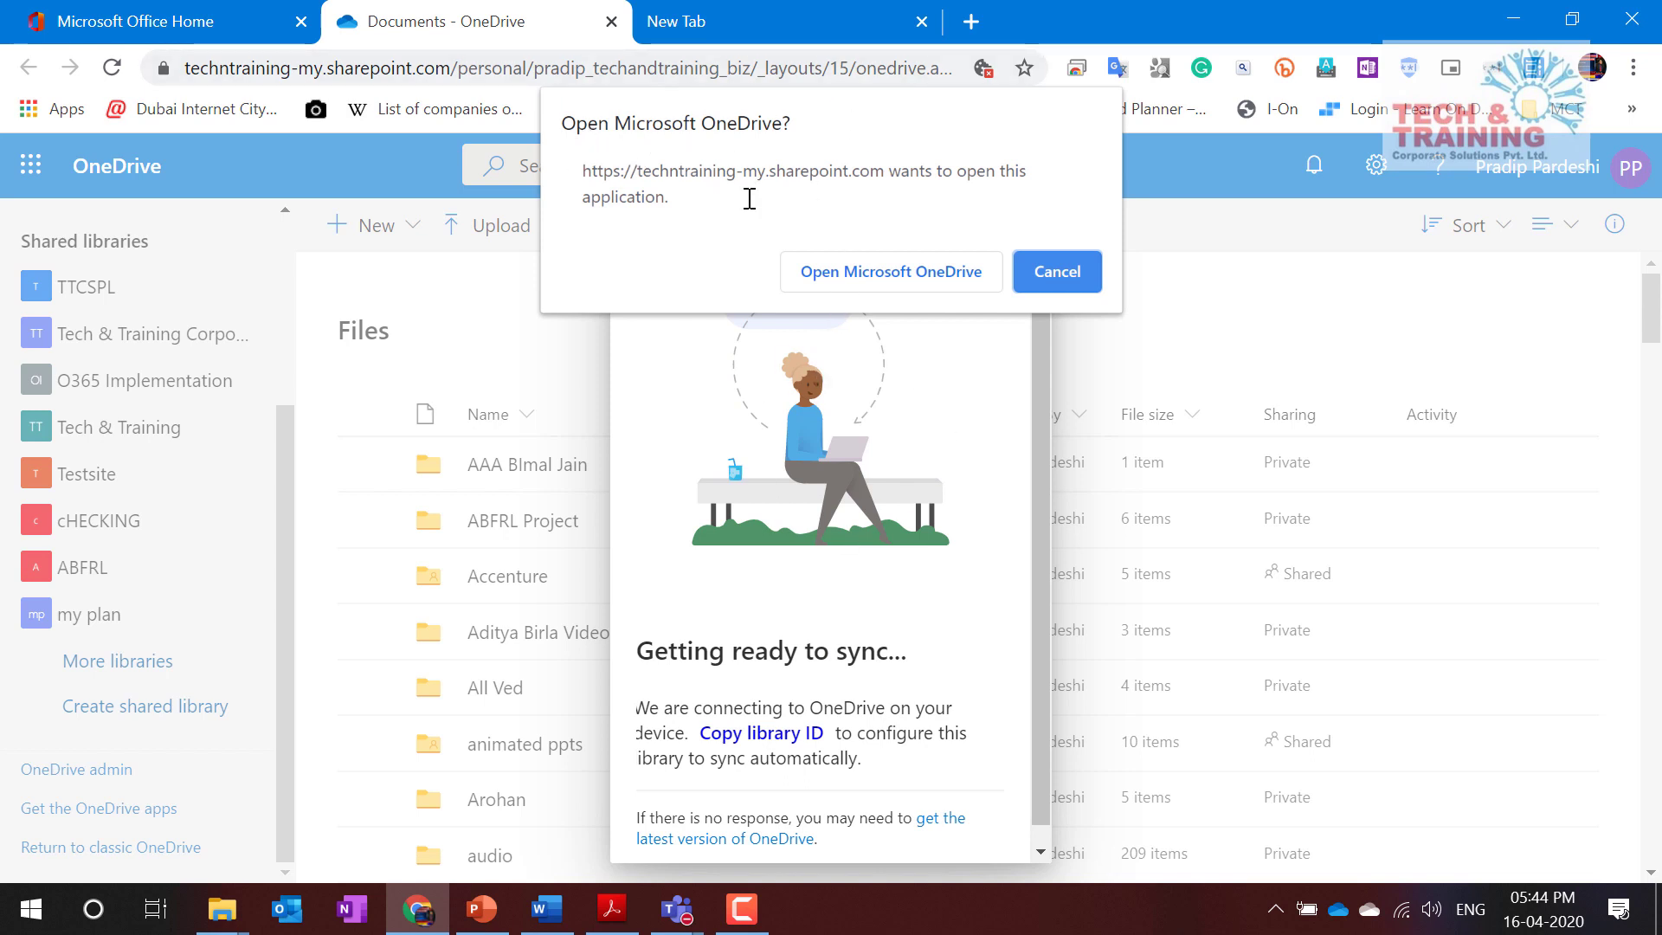
{"action": "left_click", "coordinate": [905, 273]}
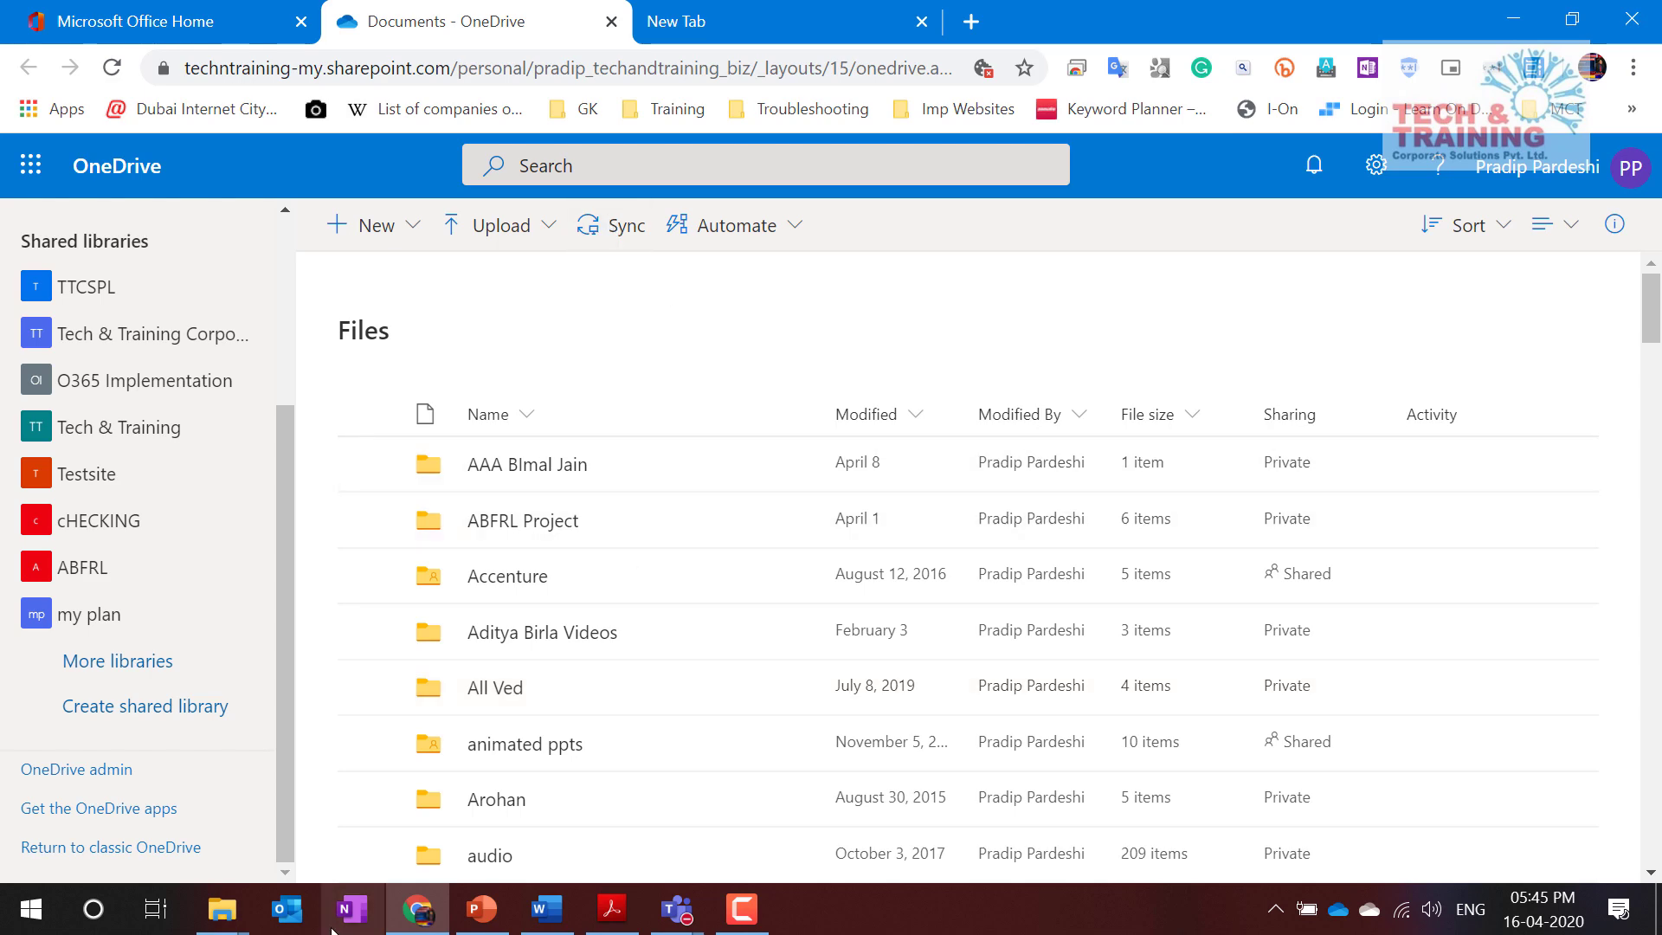
Step: Switch to File Explorer, examine the Tech & Training Corporate Solutions OneDrive folder's contents and return to This PC
{"action": "left_click", "coordinate": [222, 909]}
{"action": "left_click", "coordinate": [78, 755]}
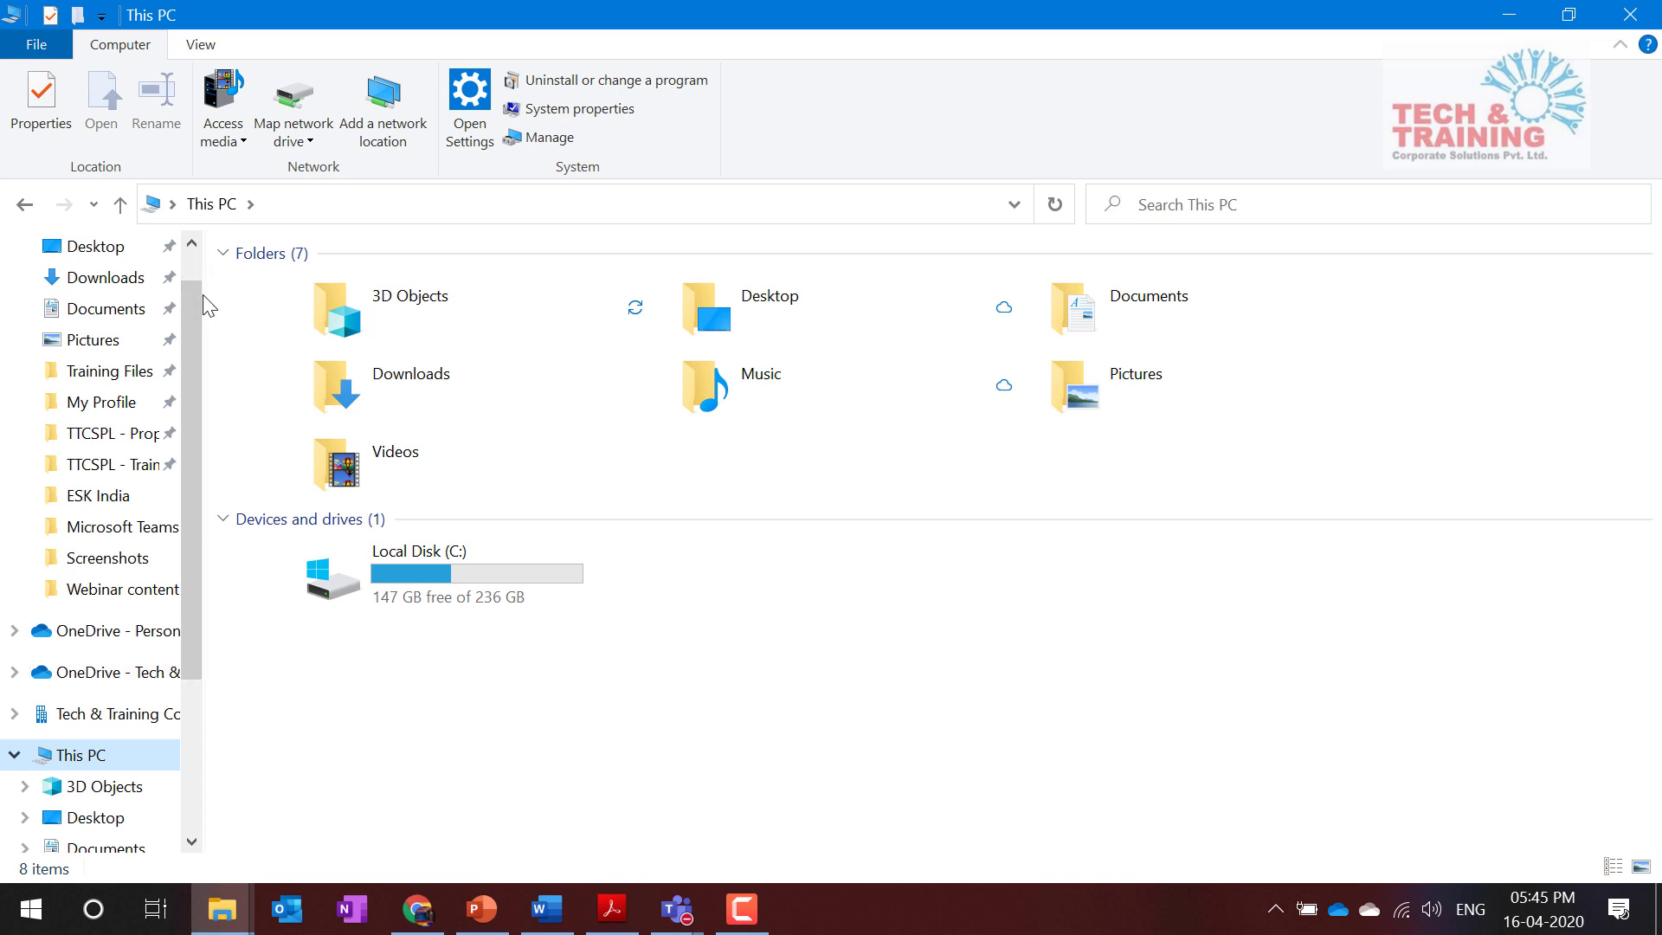
{"action": "left_click", "coordinate": [126, 676]}
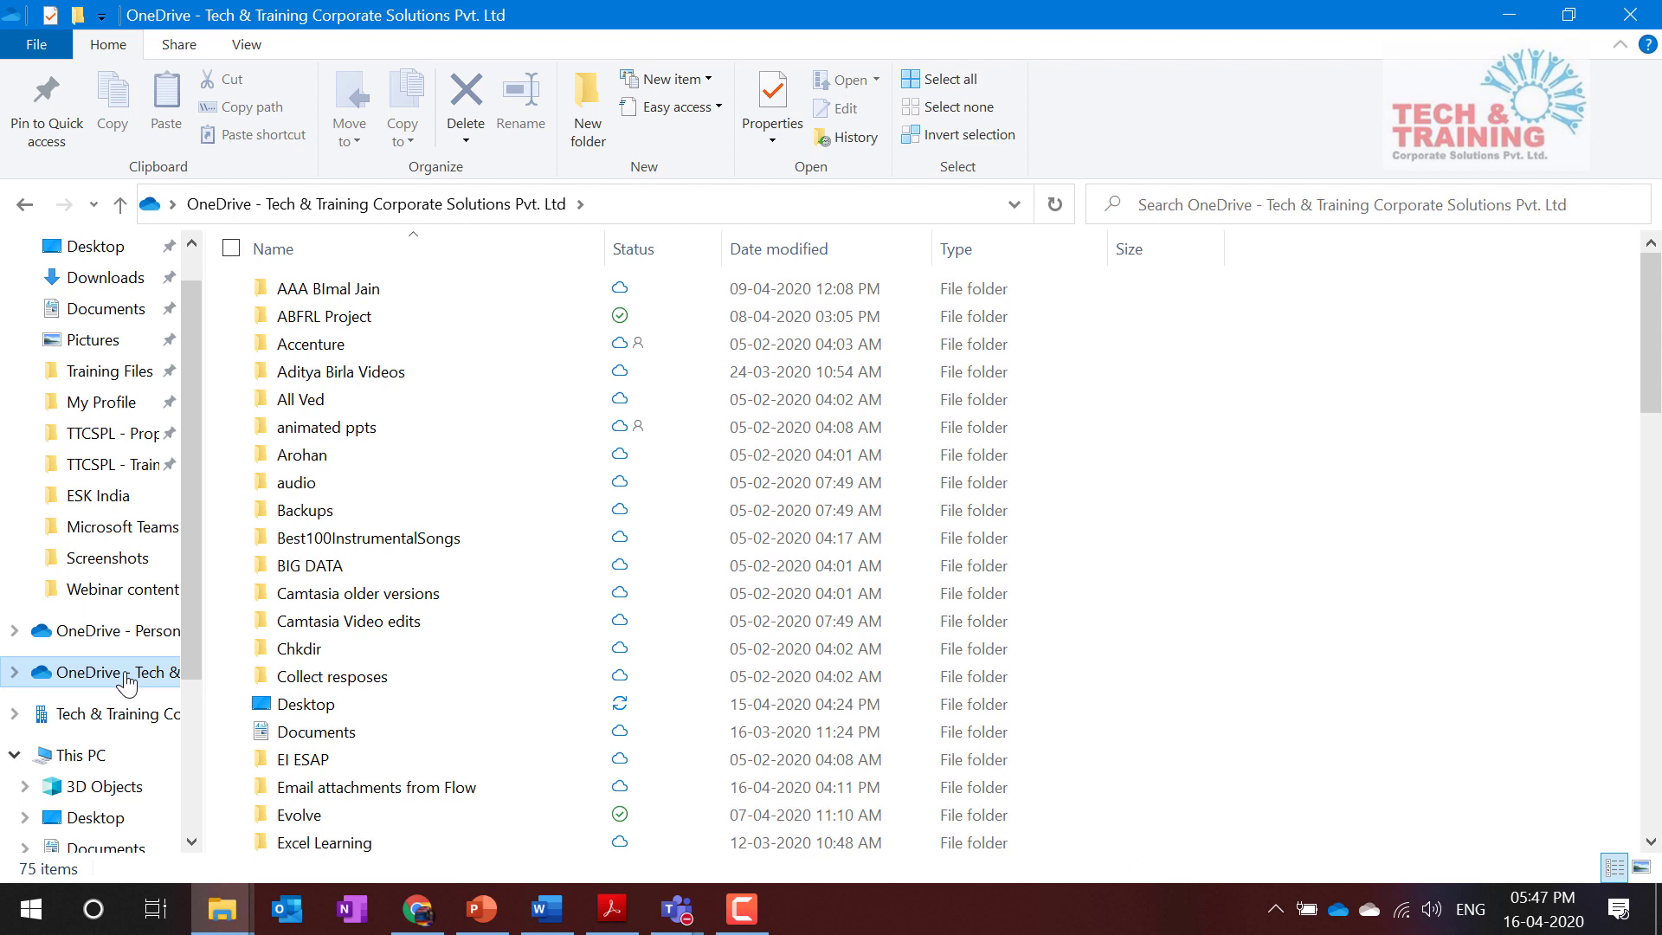
{"action": "left_click", "coordinate": [81, 754]}
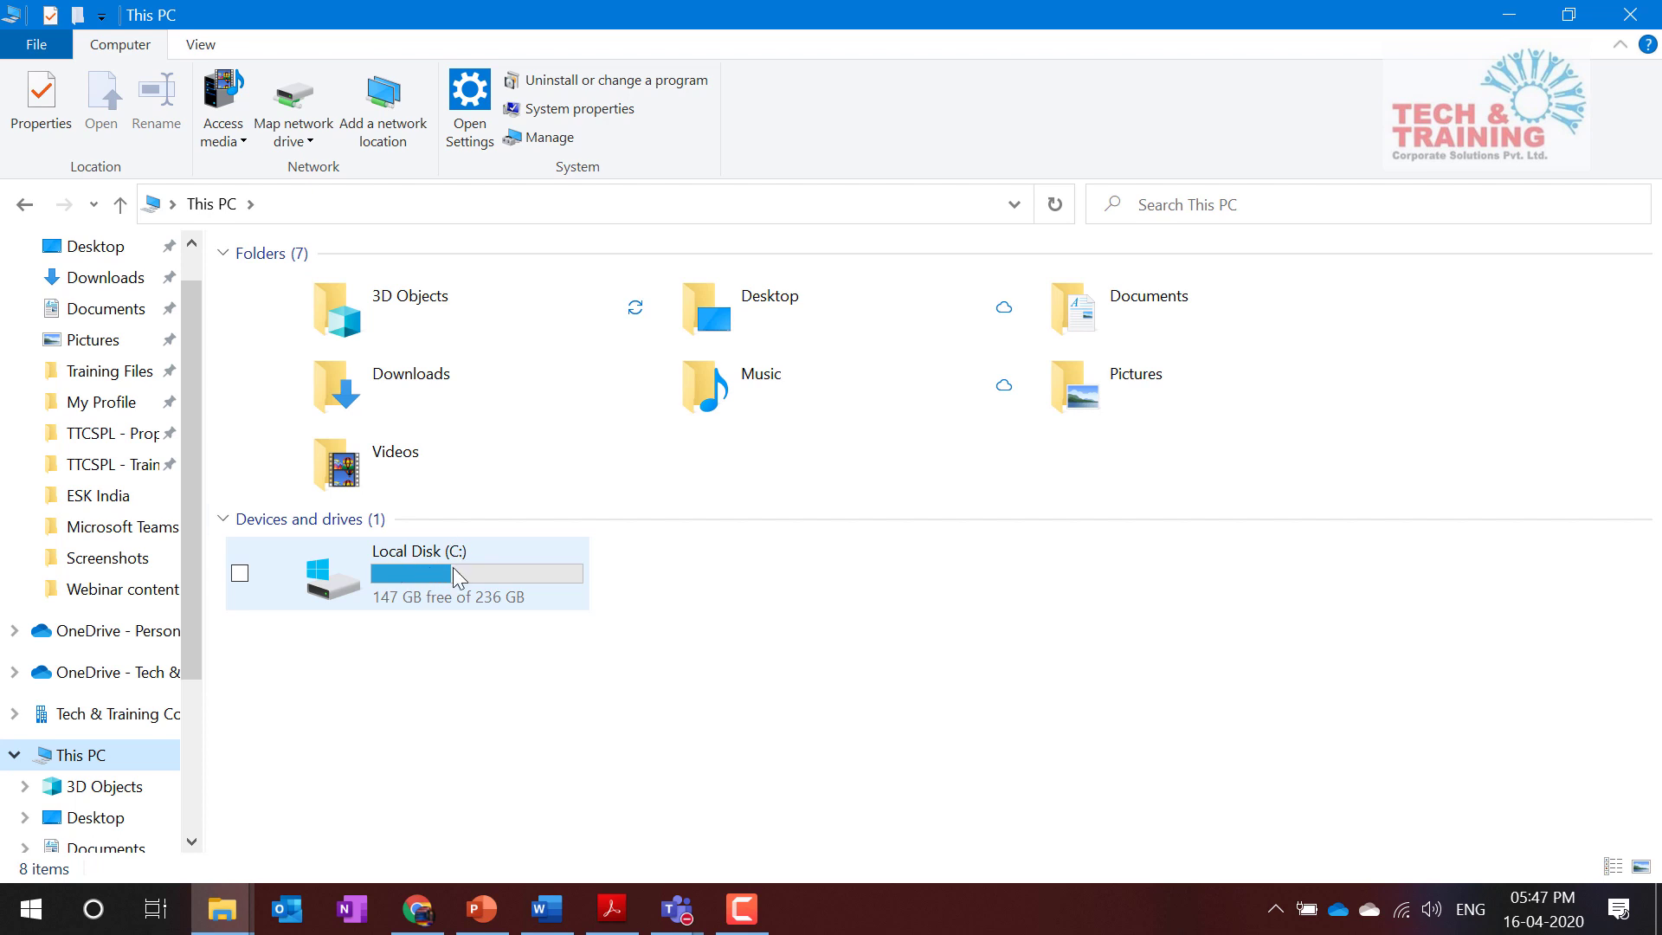
Step: Review which PC folders are backed up in the Microsoft OneDrive settings, then close the settings without changes
{"action": "left_click", "coordinate": [1339, 910]}
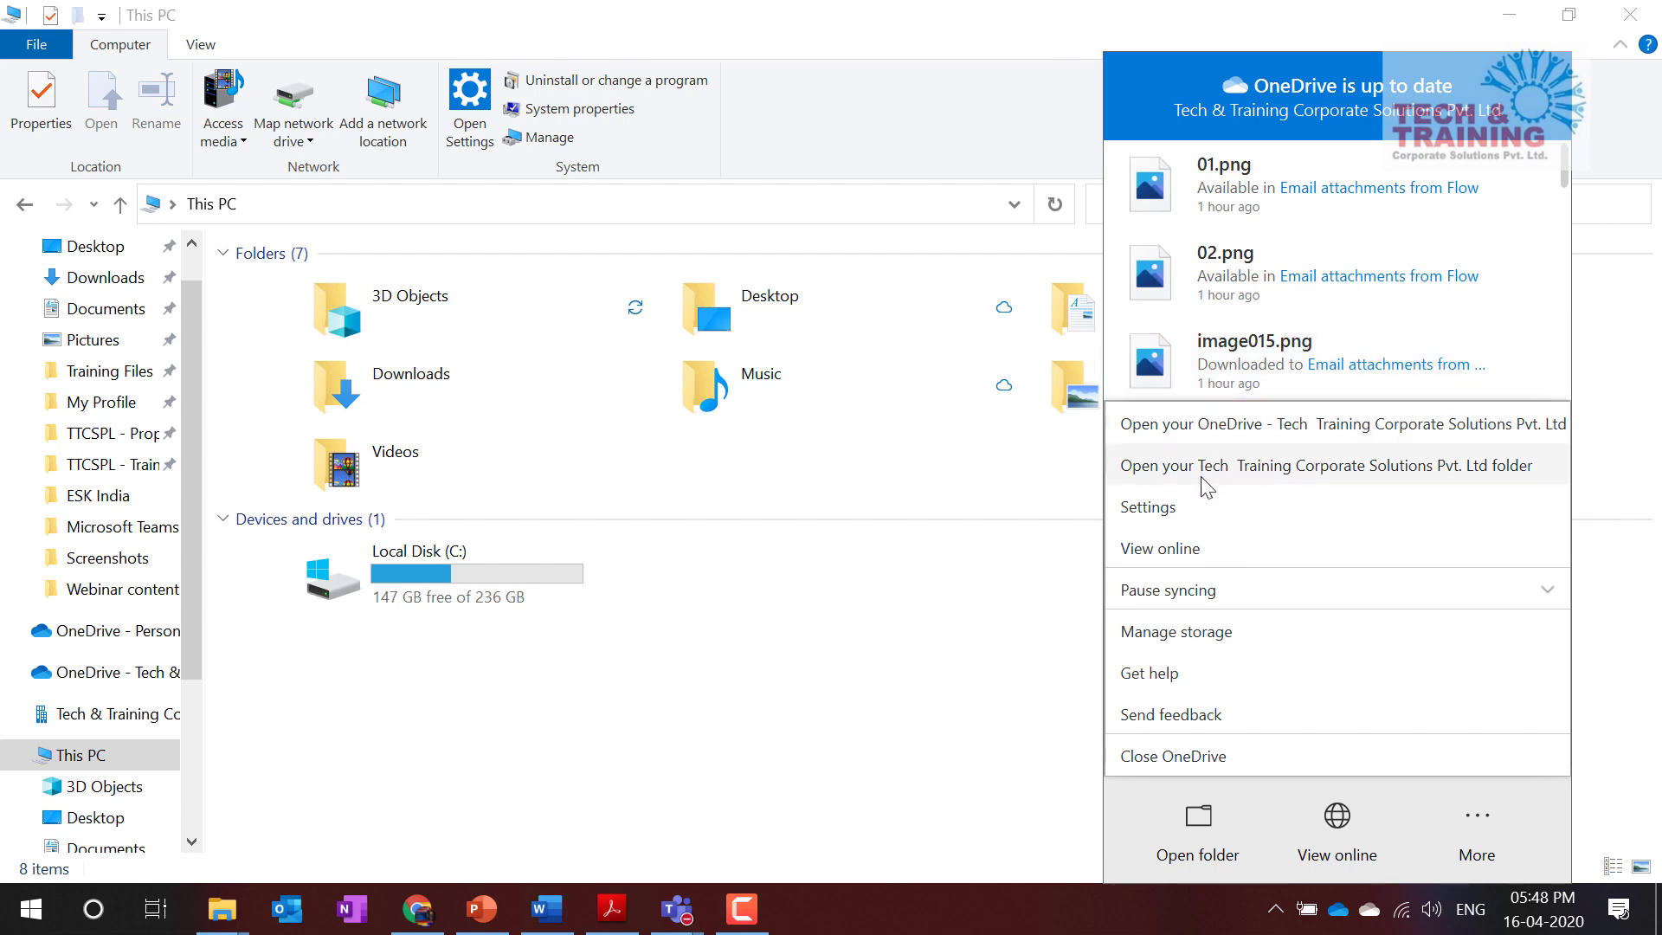
{"action": "left_click", "coordinate": [1201, 505]}
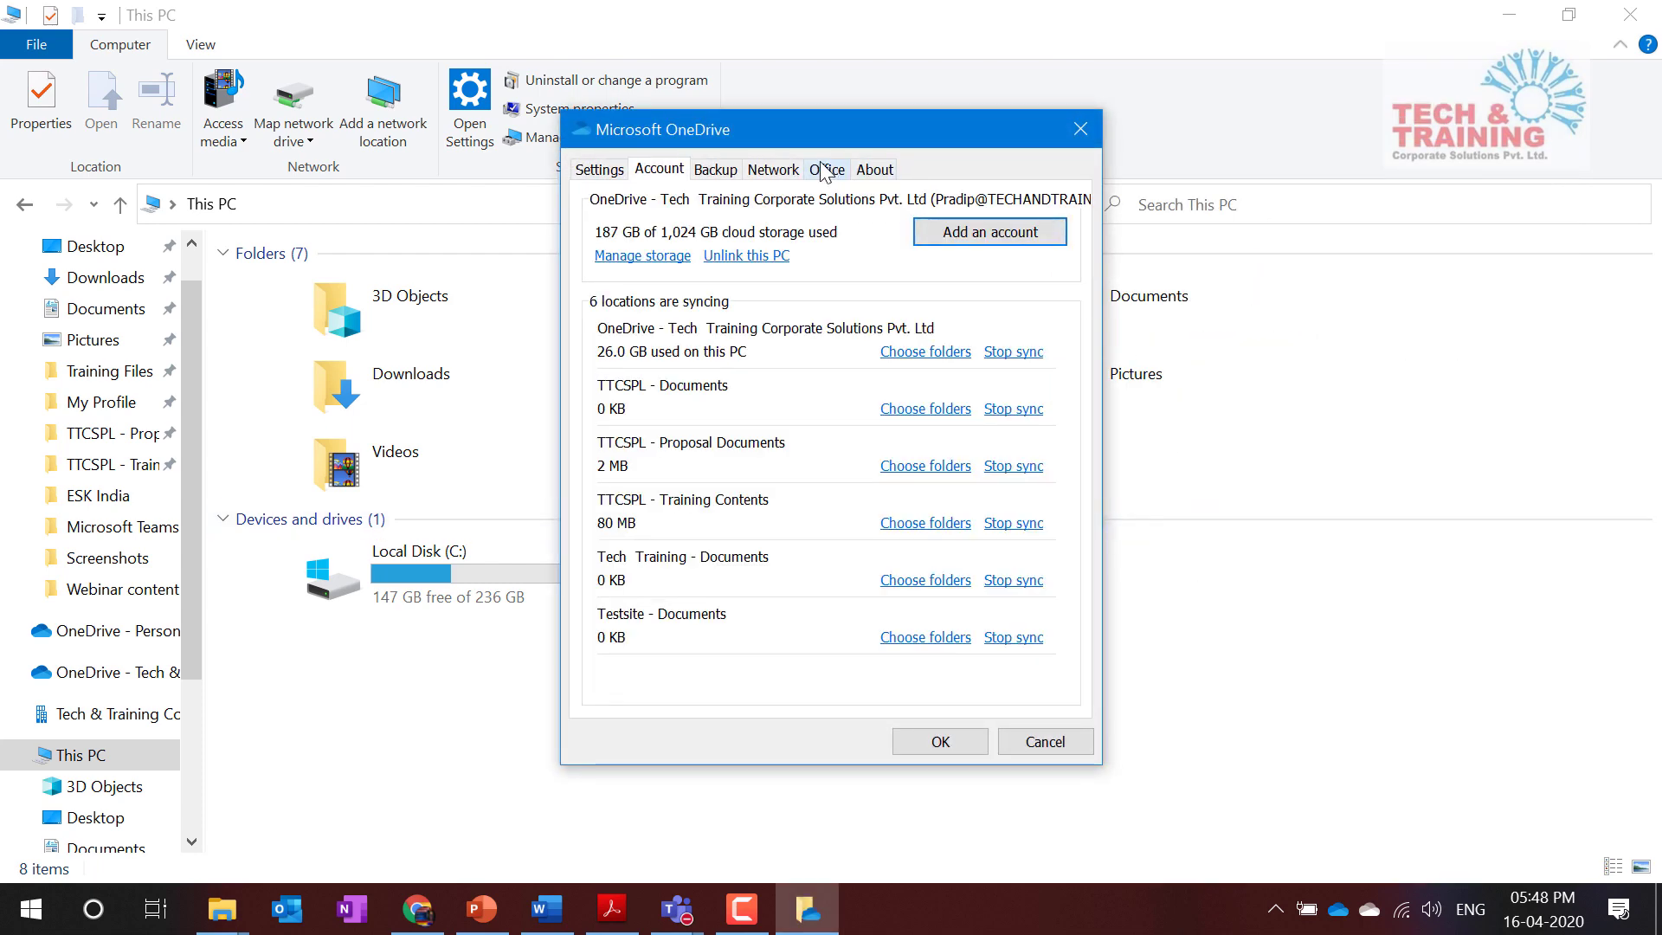
{"action": "left_click", "coordinate": [733, 171]}
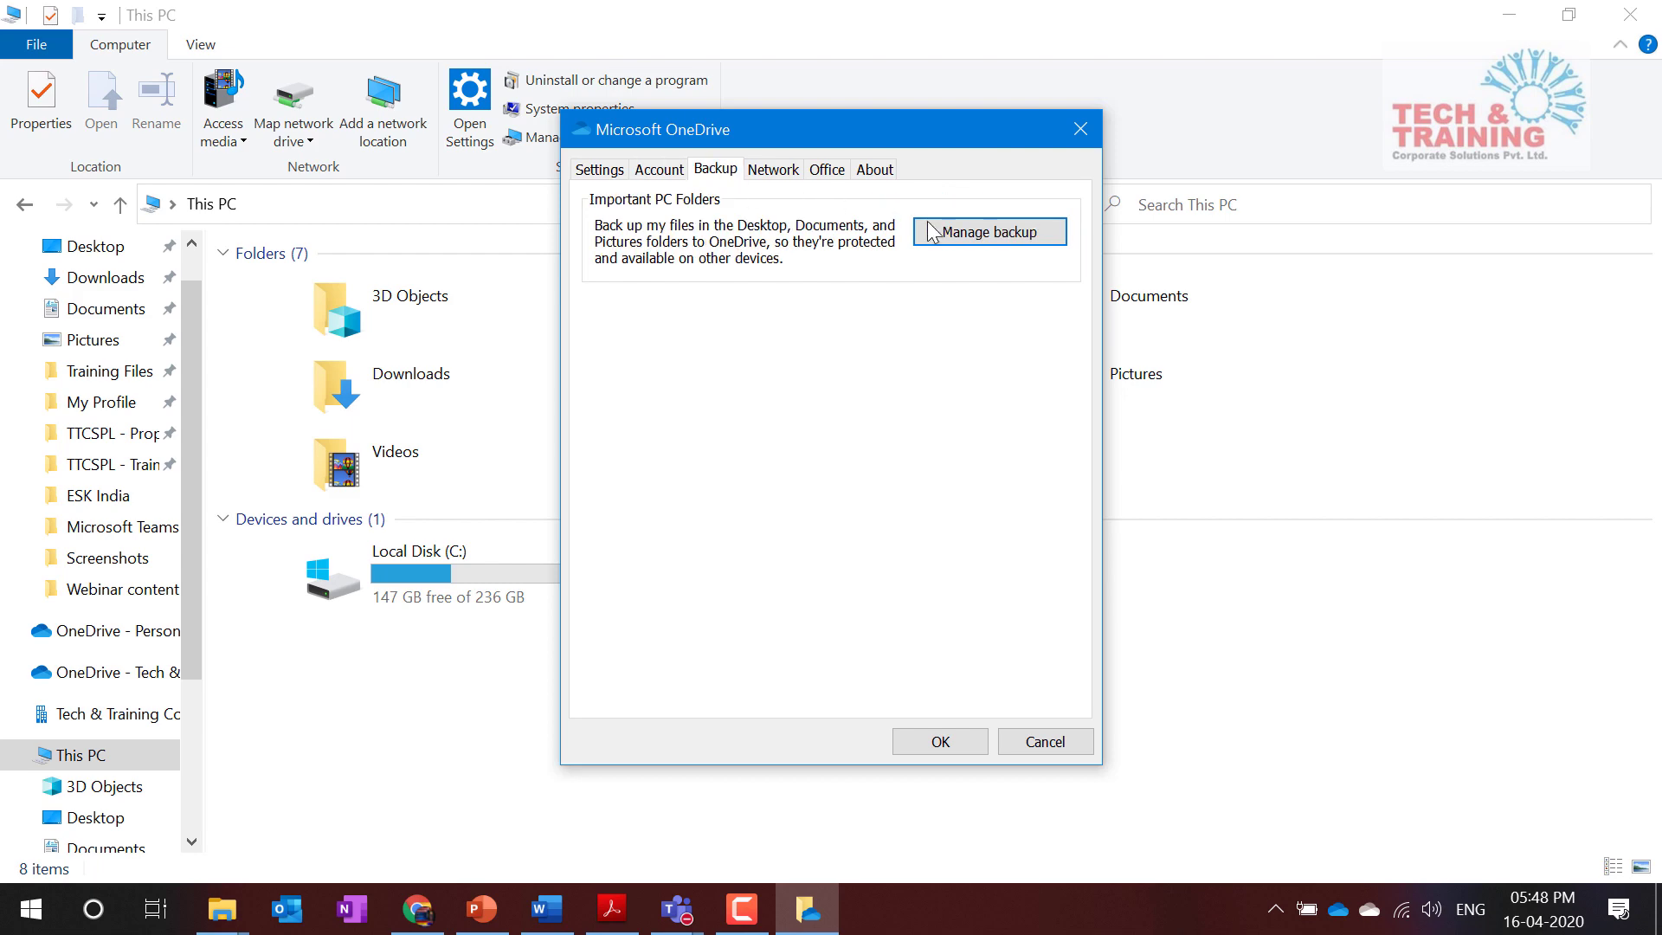
{"action": "left_click", "coordinate": [961, 238]}
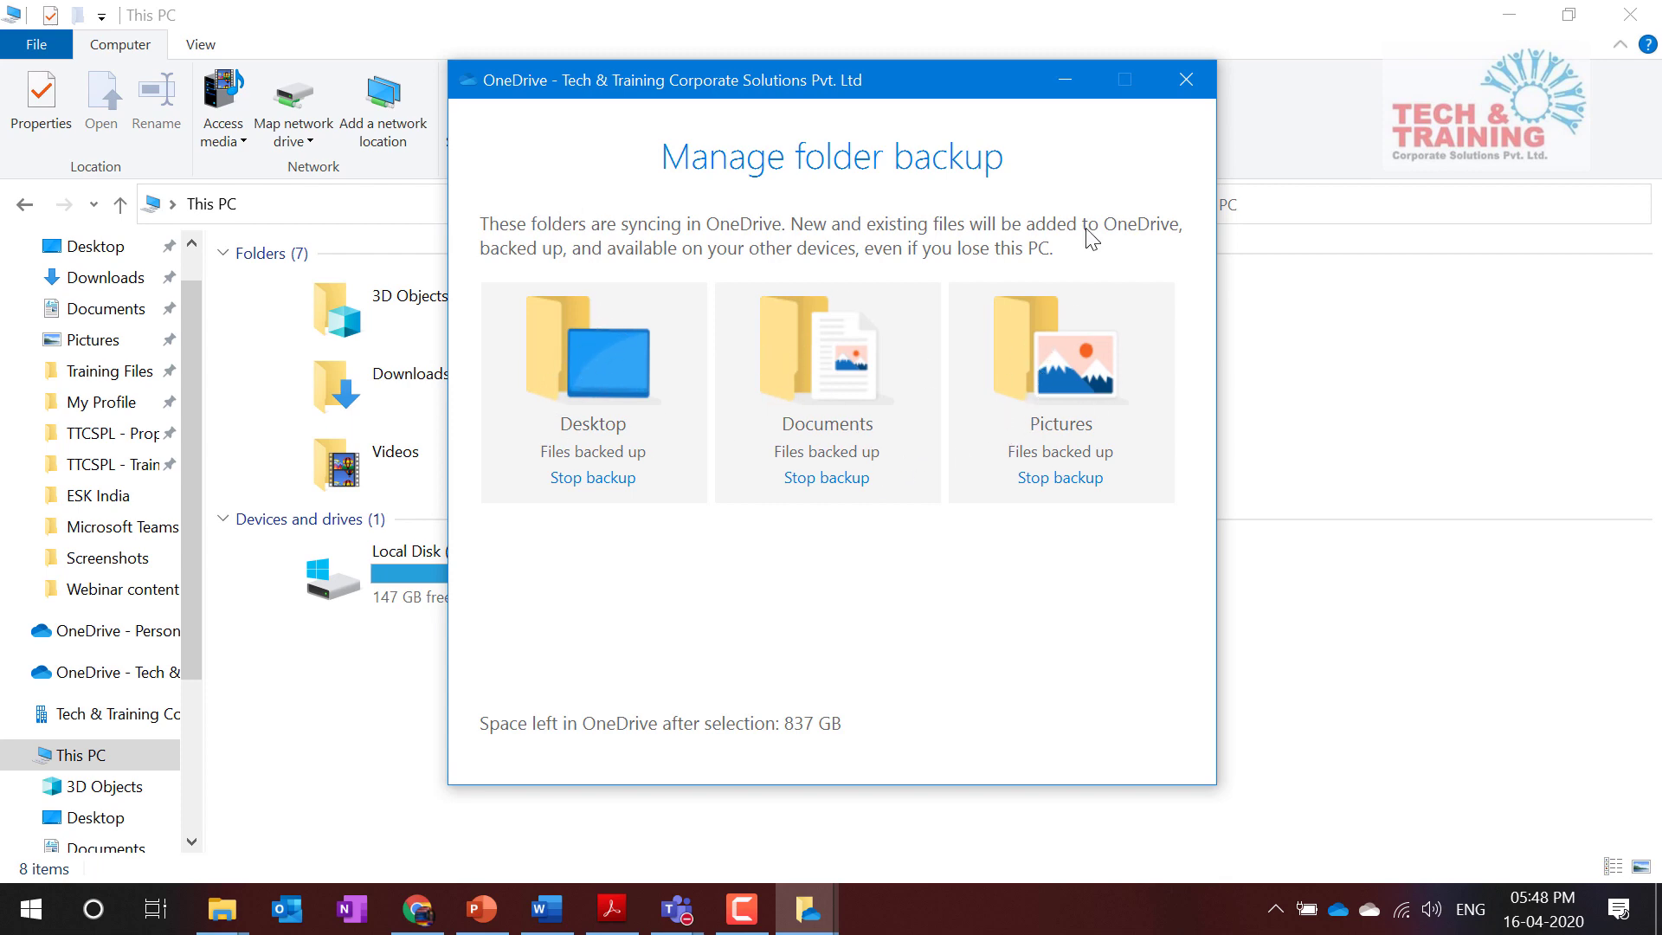
{"action": "left_click", "coordinate": [1177, 87]}
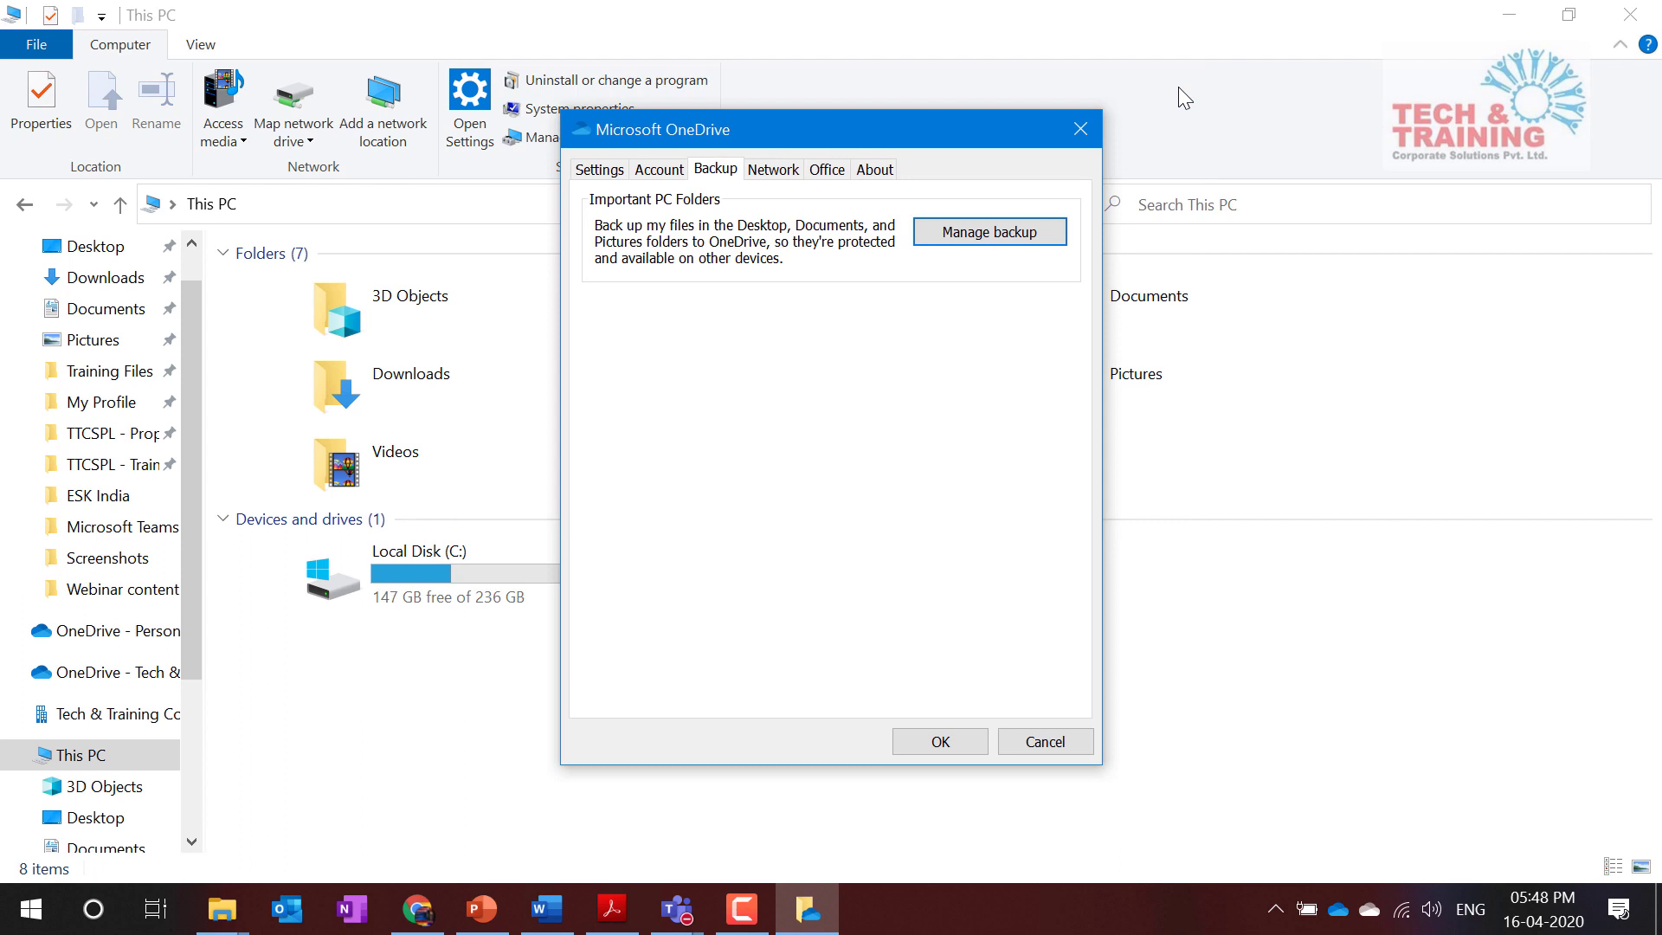
{"action": "left_click", "coordinate": [1049, 741]}
Step: View the OneDrive pause syncing durations and review the folder backup for Desktop, Documents and Pictures again
{"action": "left_click", "coordinate": [1339, 909]}
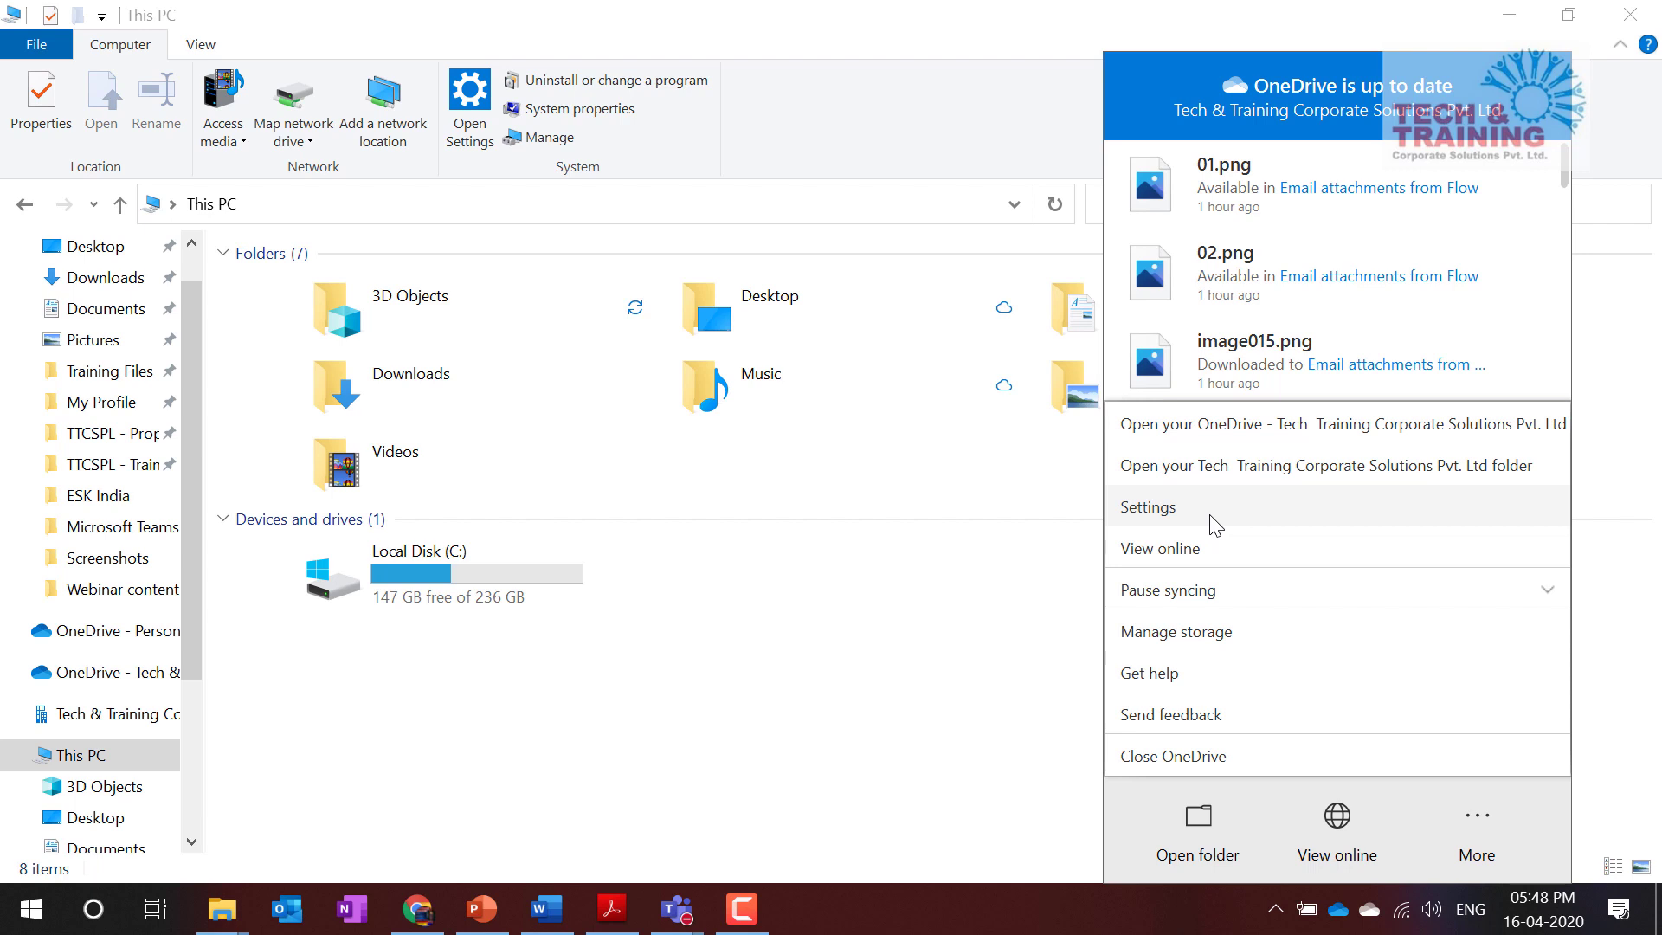
{"action": "left_click", "coordinate": [1244, 587]}
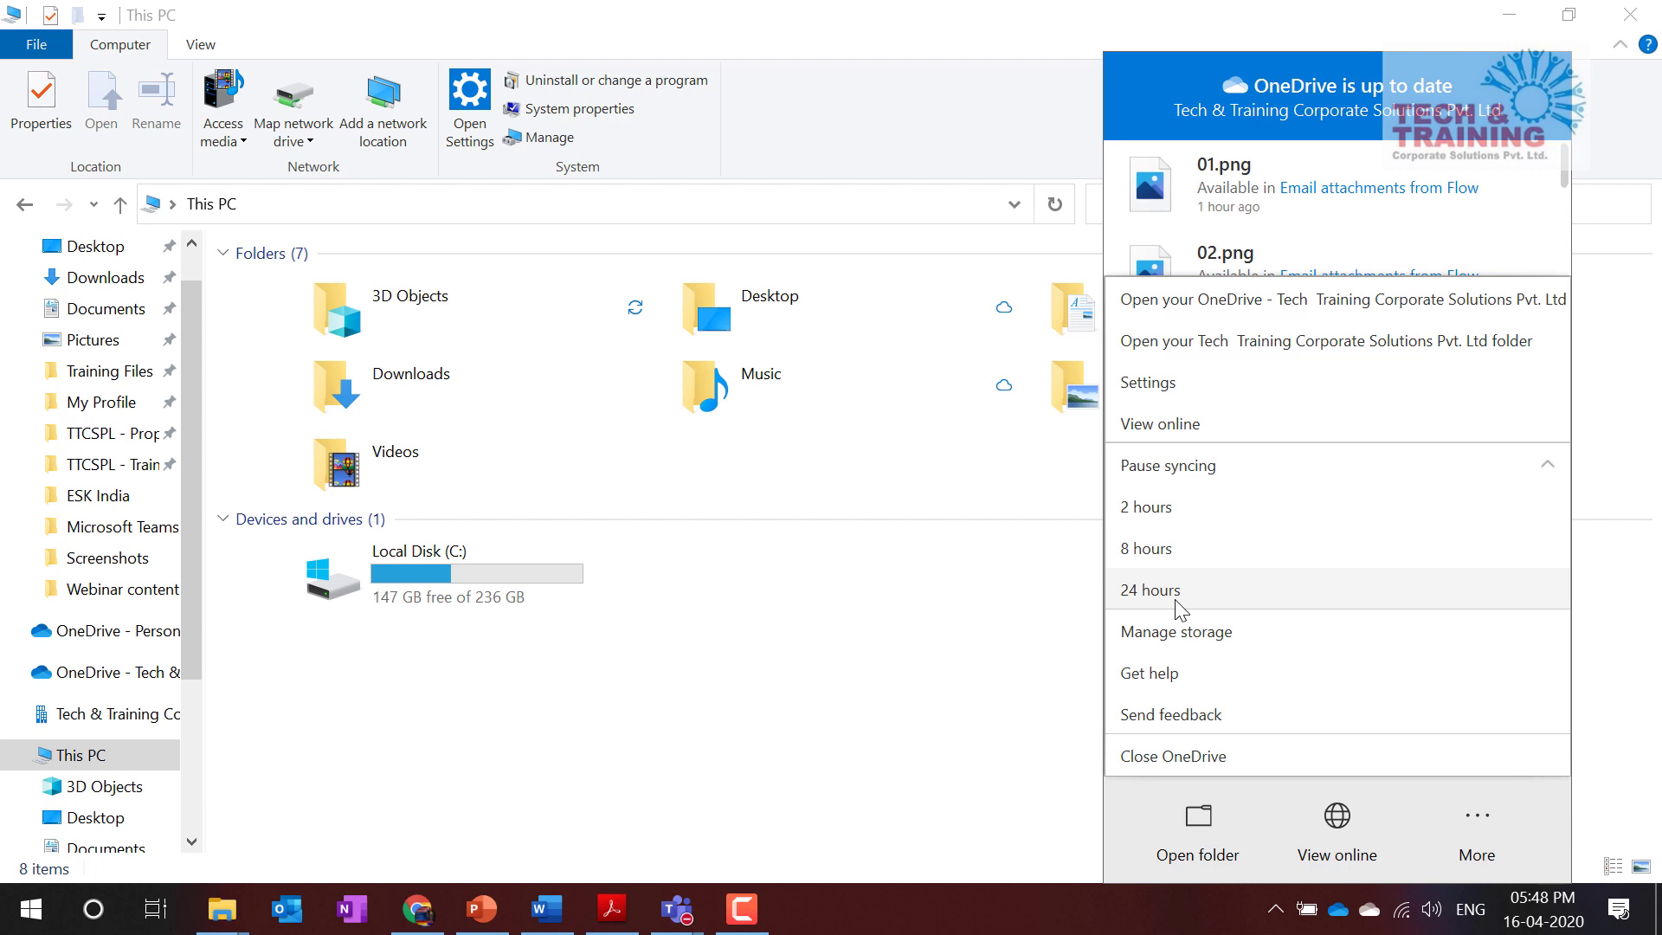
{"action": "left_click", "coordinate": [1148, 382]}
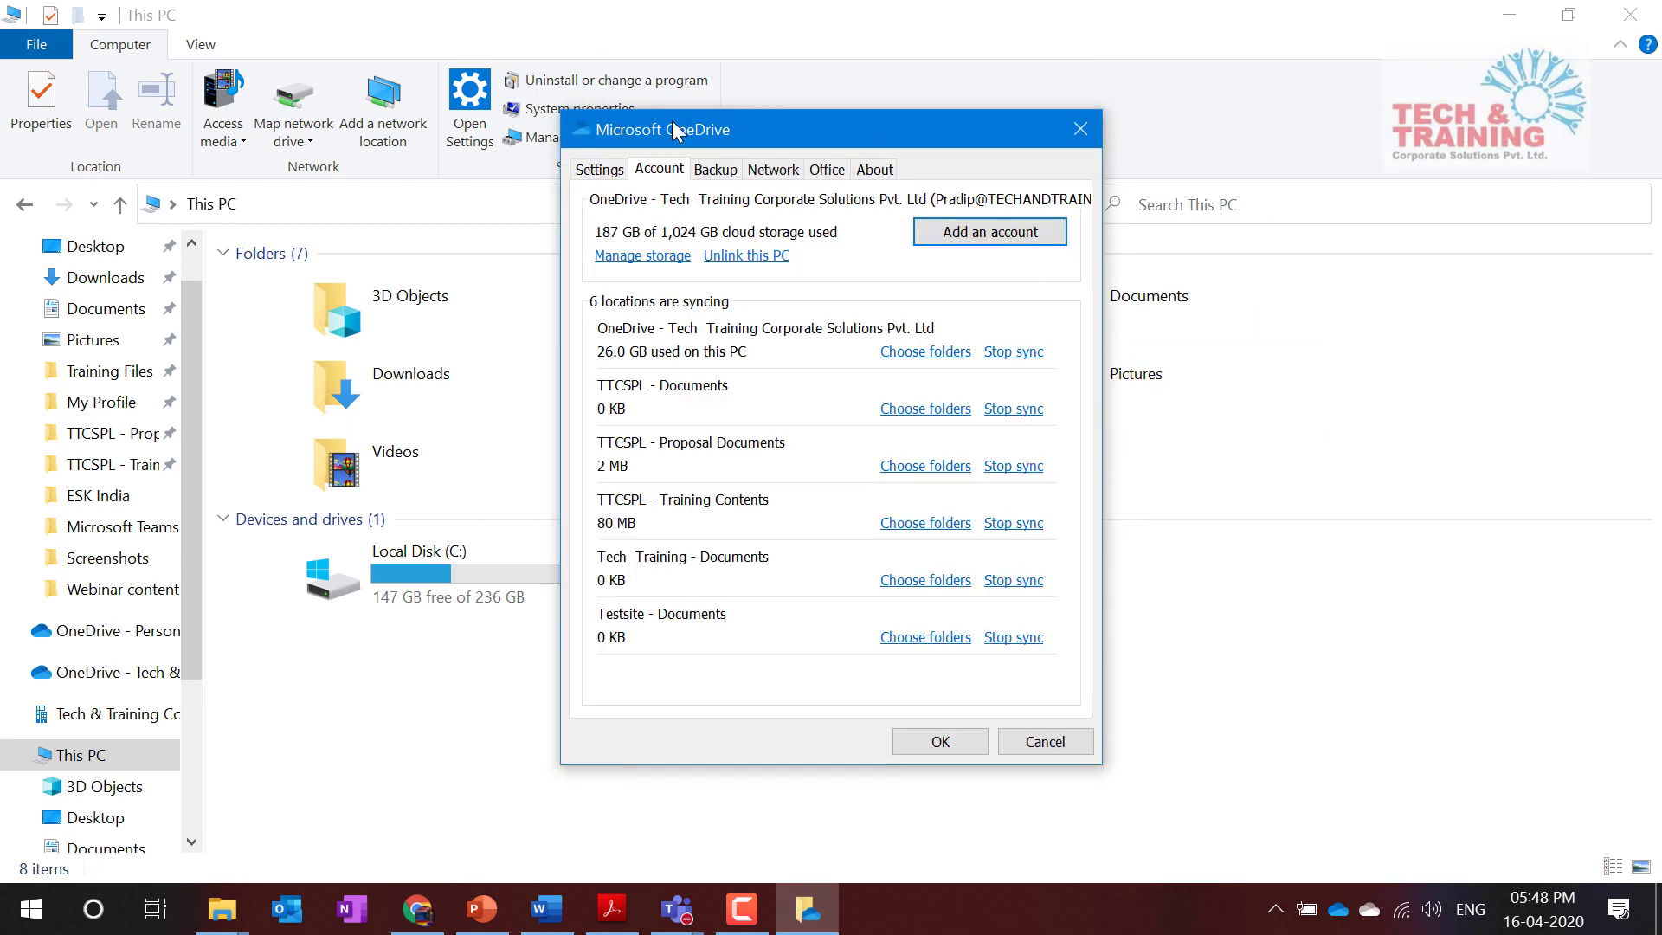
{"action": "left_click", "coordinate": [715, 172]}
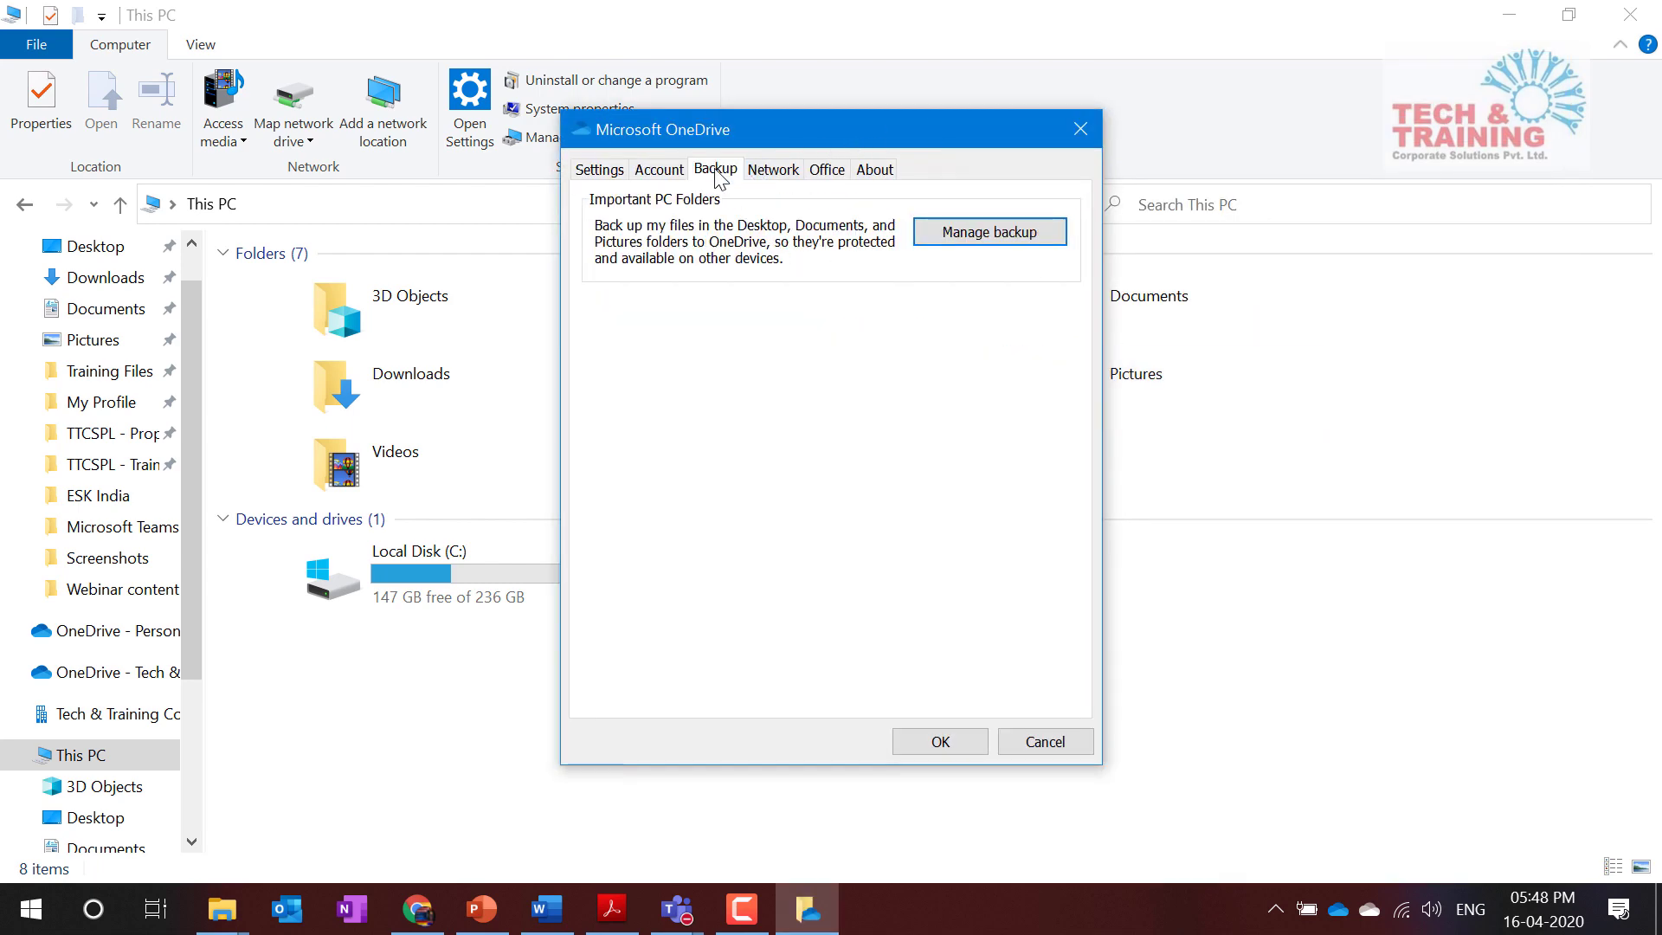
{"action": "left_click", "coordinate": [981, 234]}
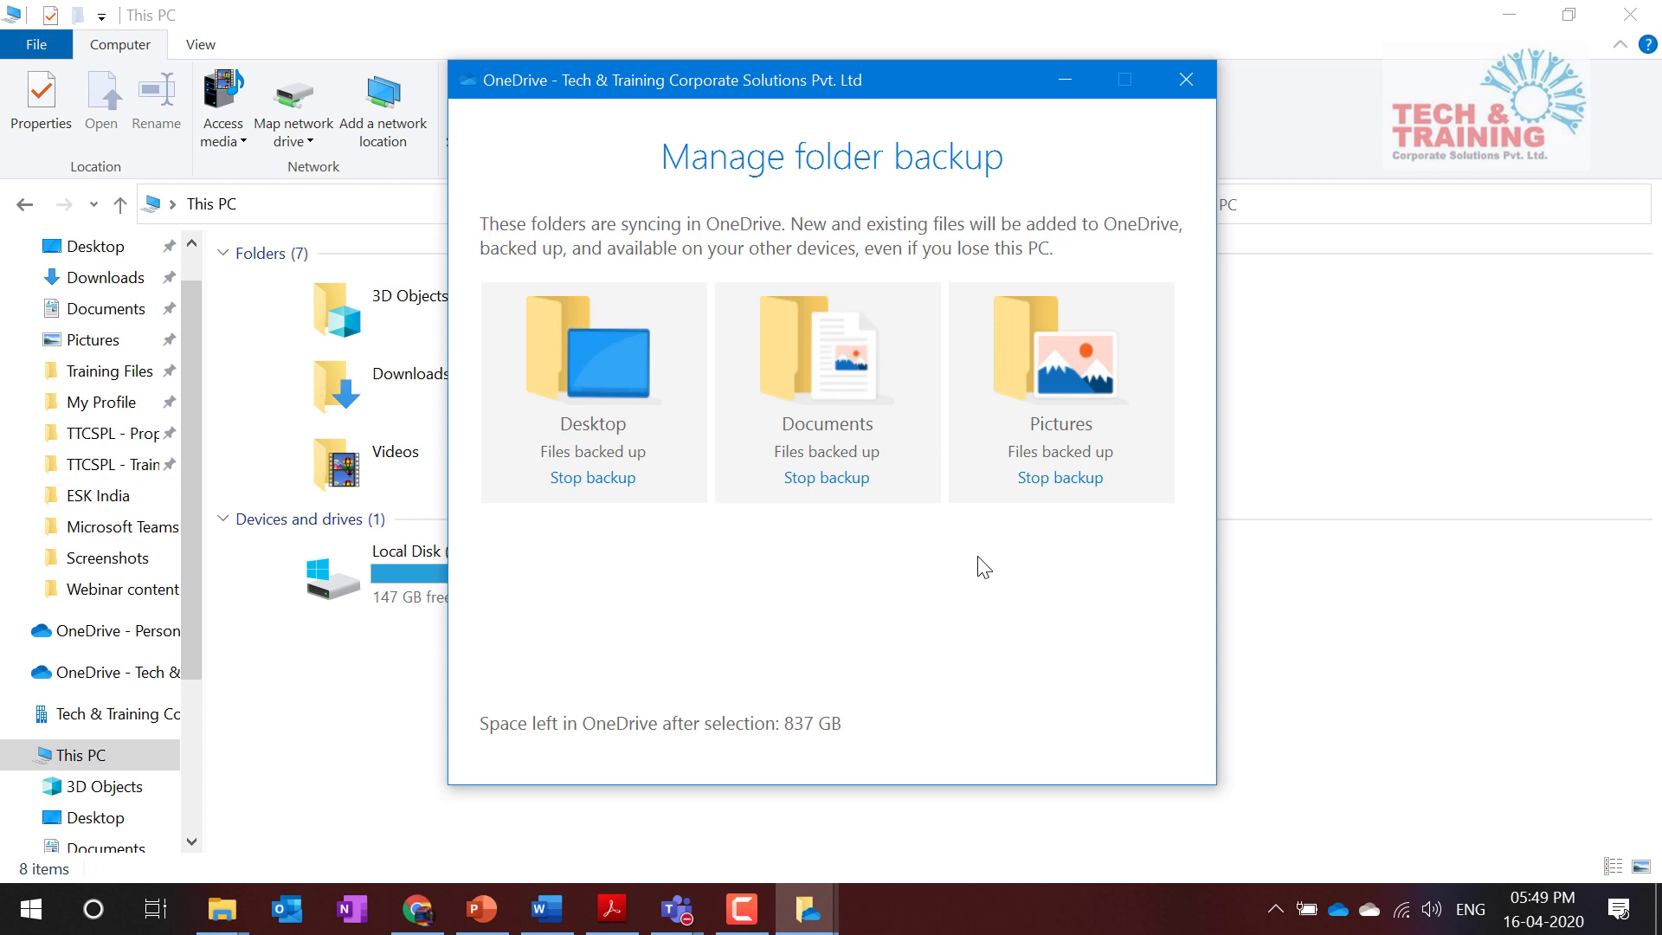
{"action": "left_click", "coordinate": [1186, 80]}
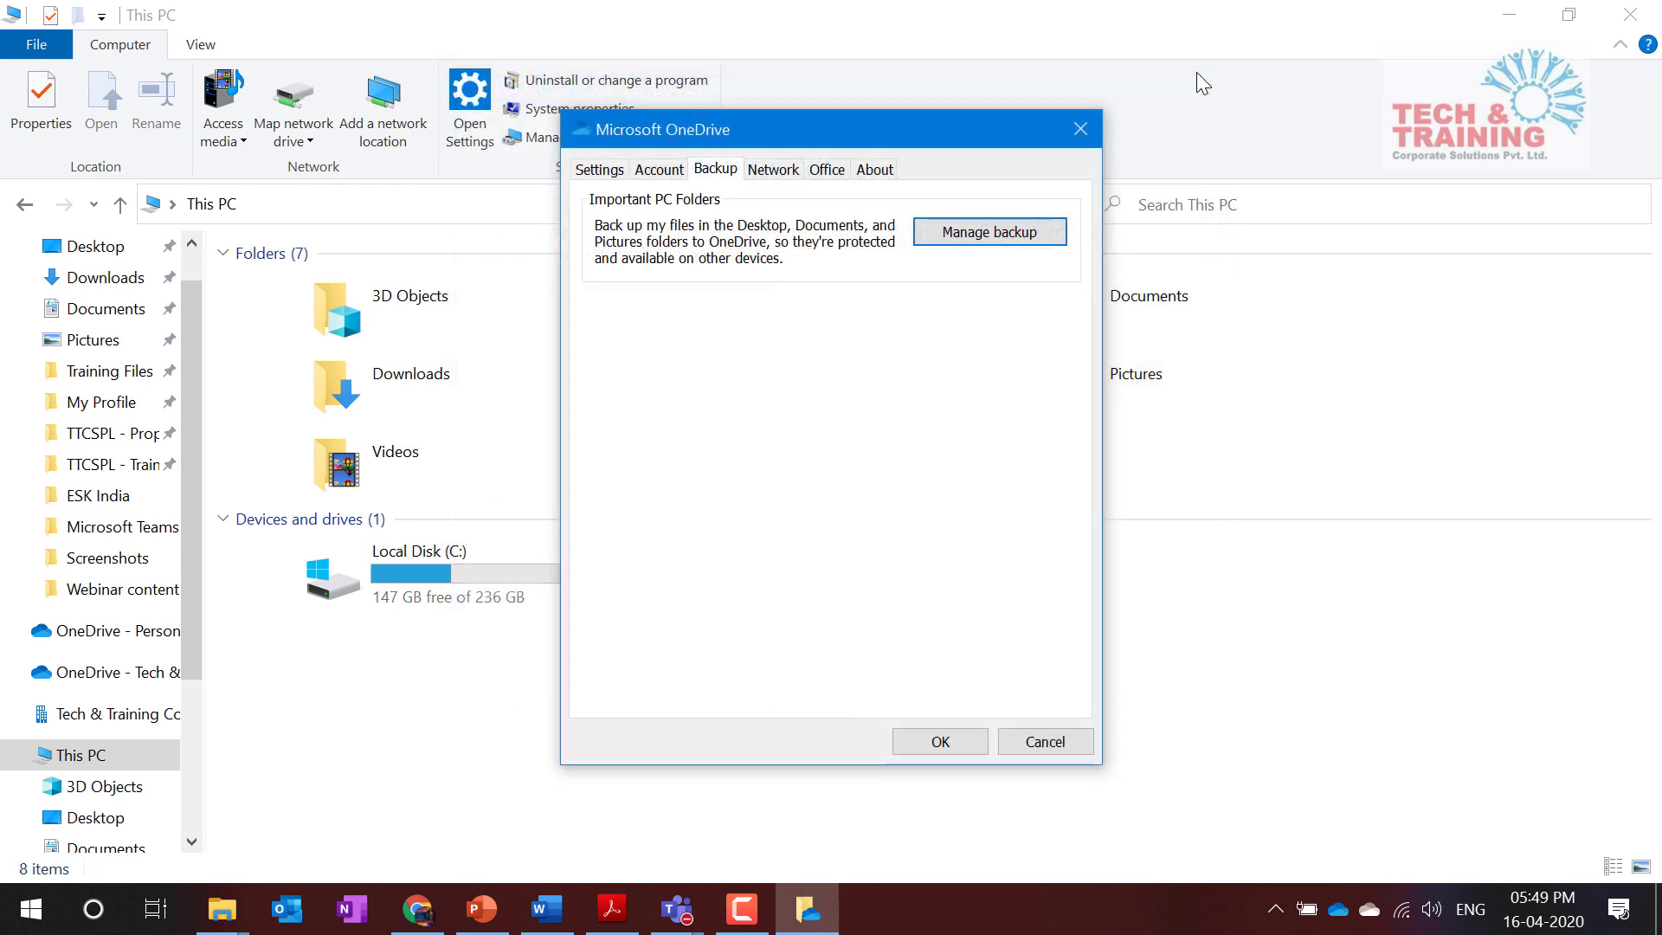
{"action": "left_click", "coordinate": [1082, 130]}
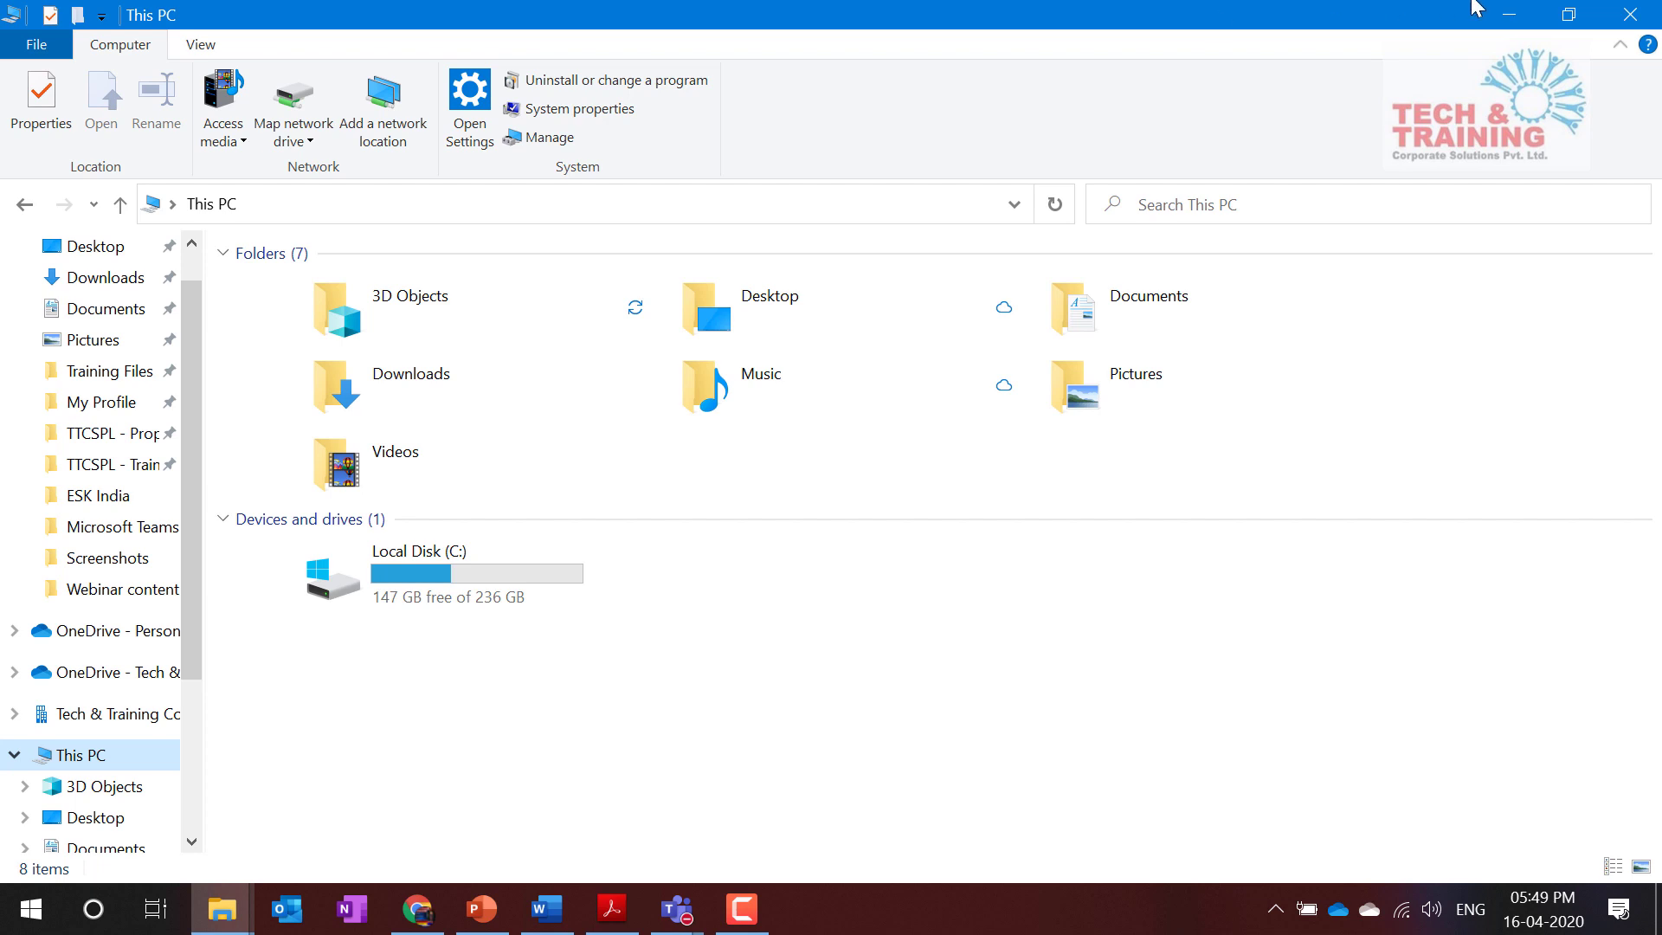
Step: Minimize the open windows and show the desktop icons
{"action": "left_click", "coordinate": [1508, 17]}
{"action": "left_click", "coordinate": [1510, 19]}
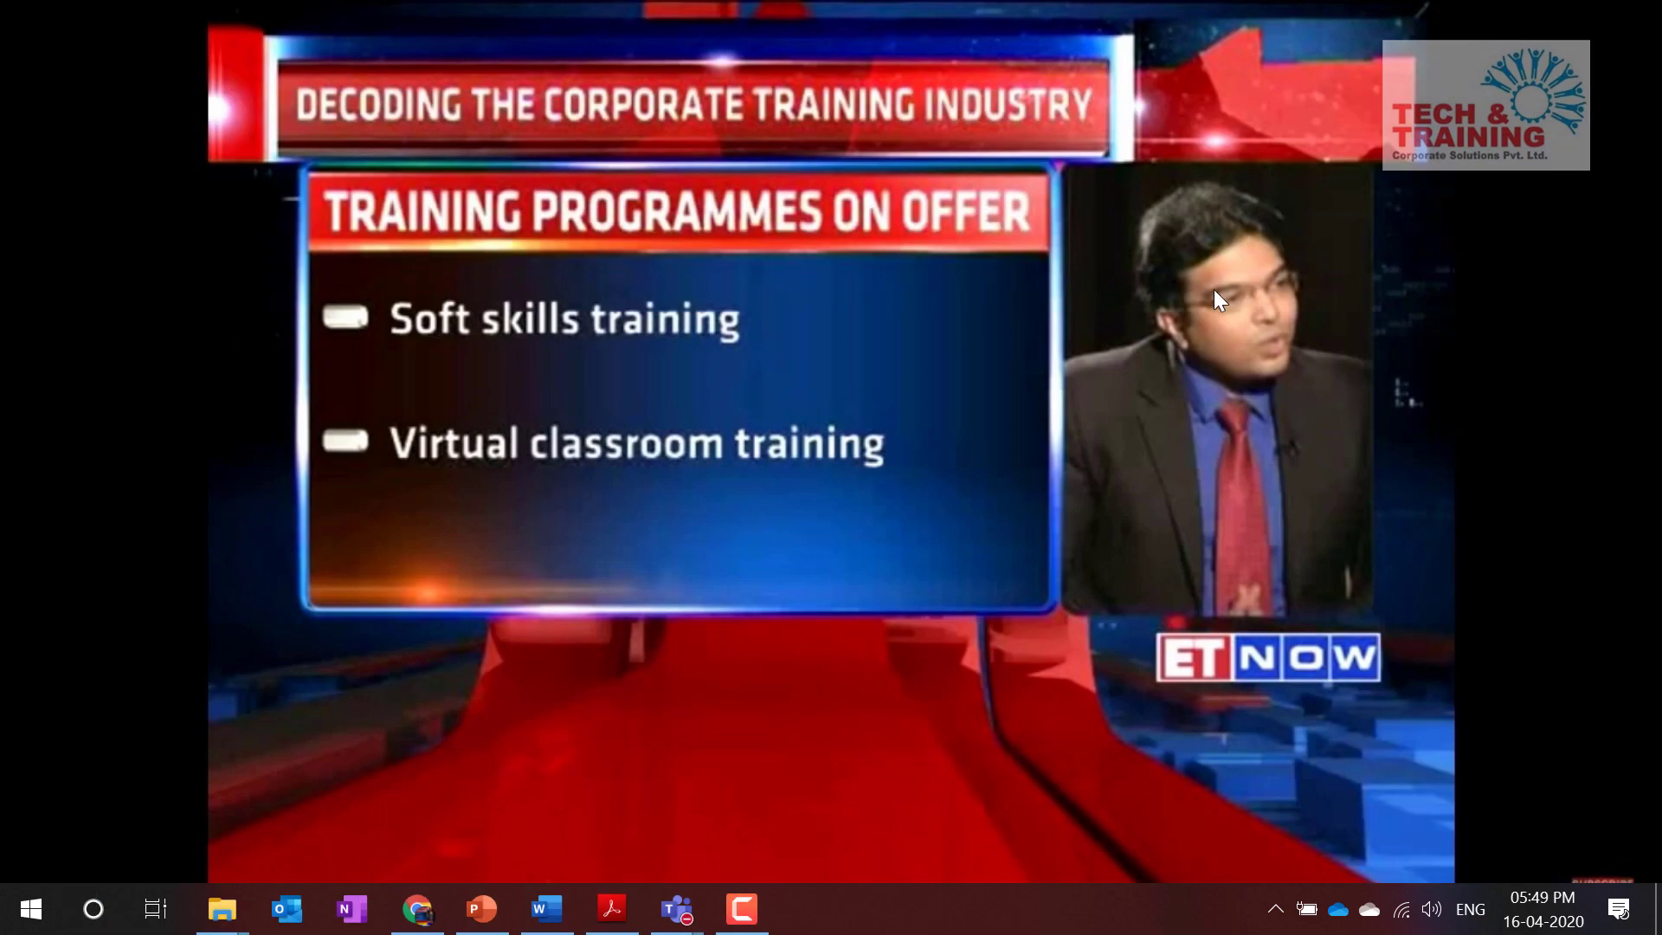
{"action": "right_click", "coordinate": [1165, 288]}
{"action": "mouse_move", "coordinate": [1239, 303]}
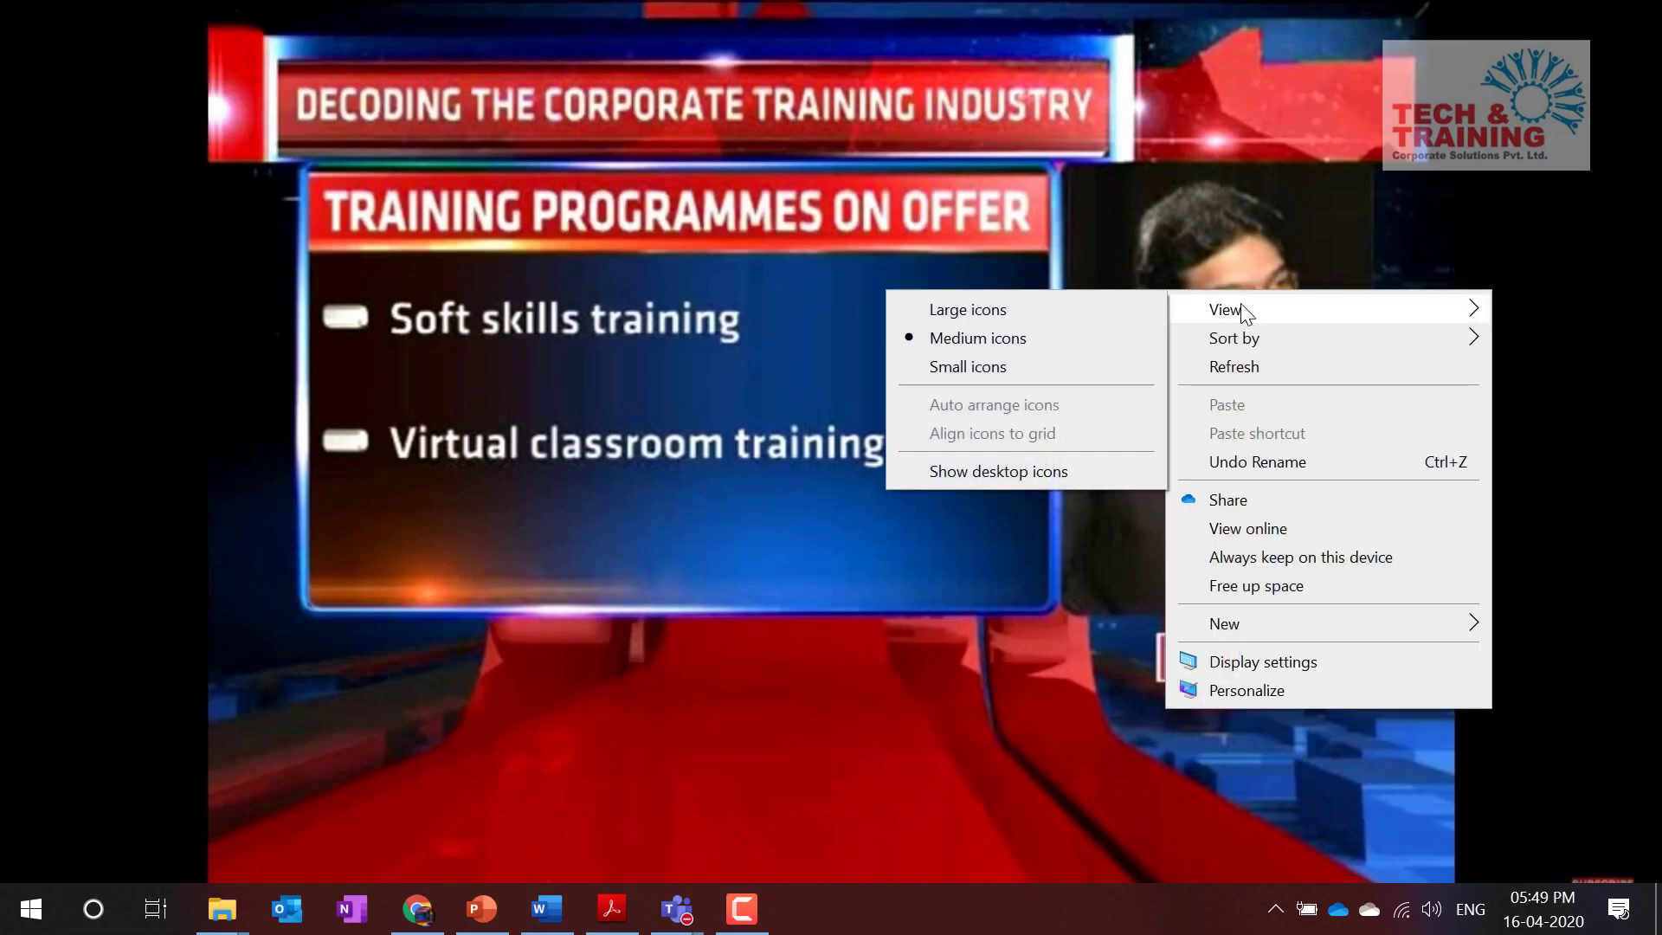
{"action": "left_click", "coordinate": [987, 471]}
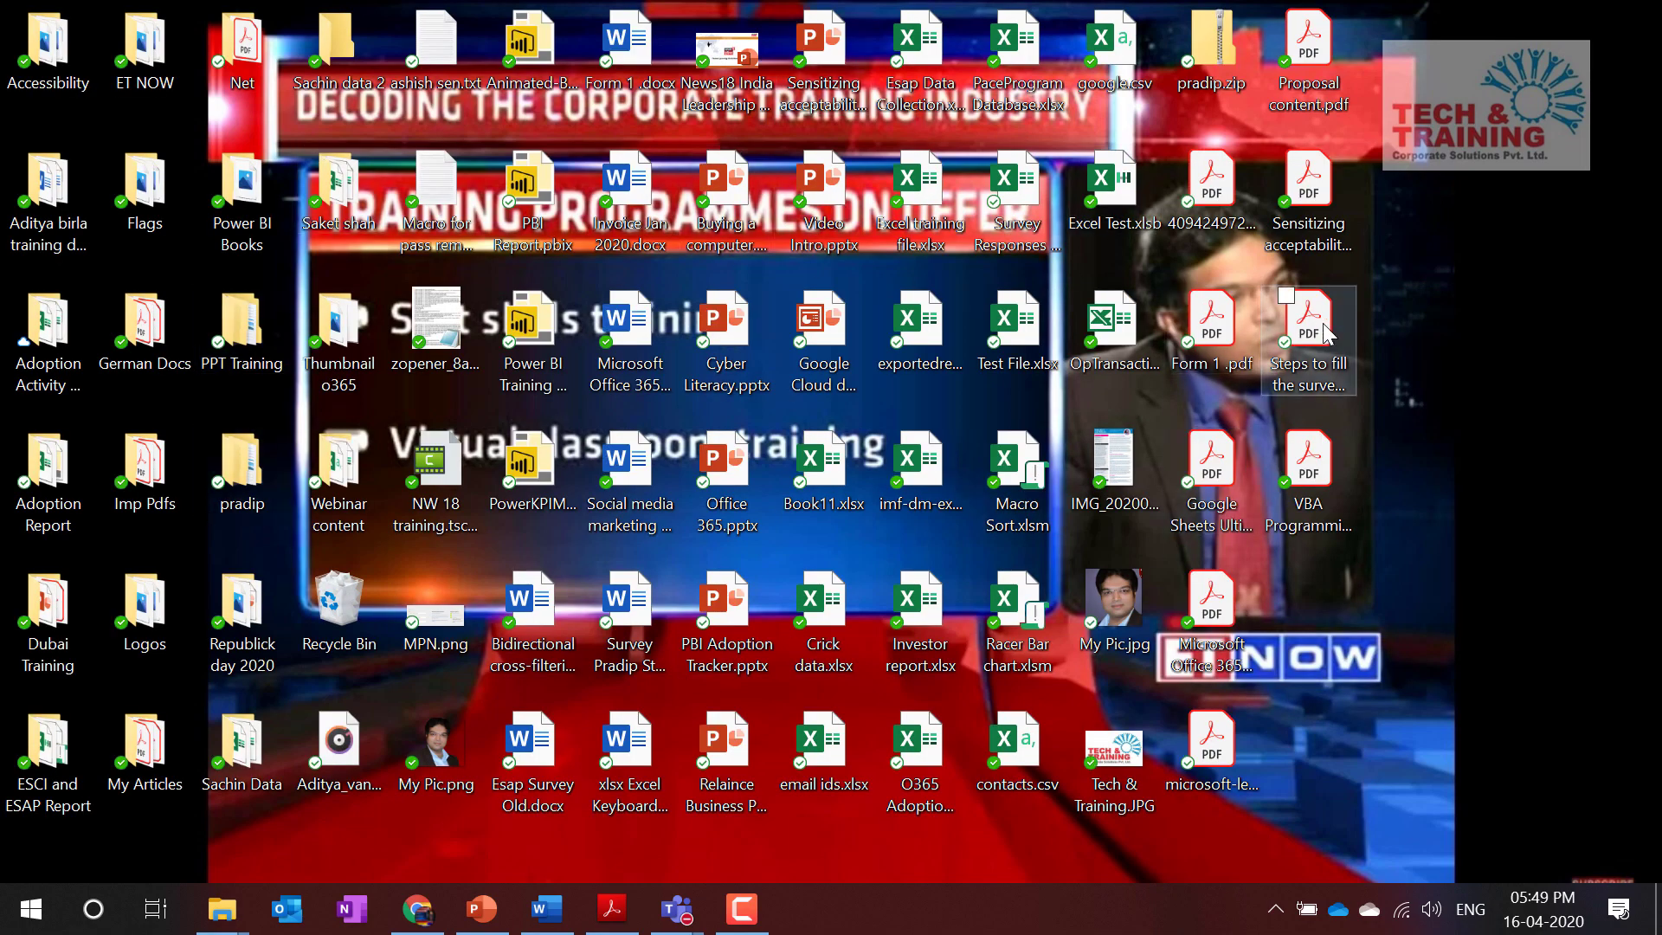
Step: Hide the desktop icons again
{"action": "right_click", "coordinate": [1424, 311]}
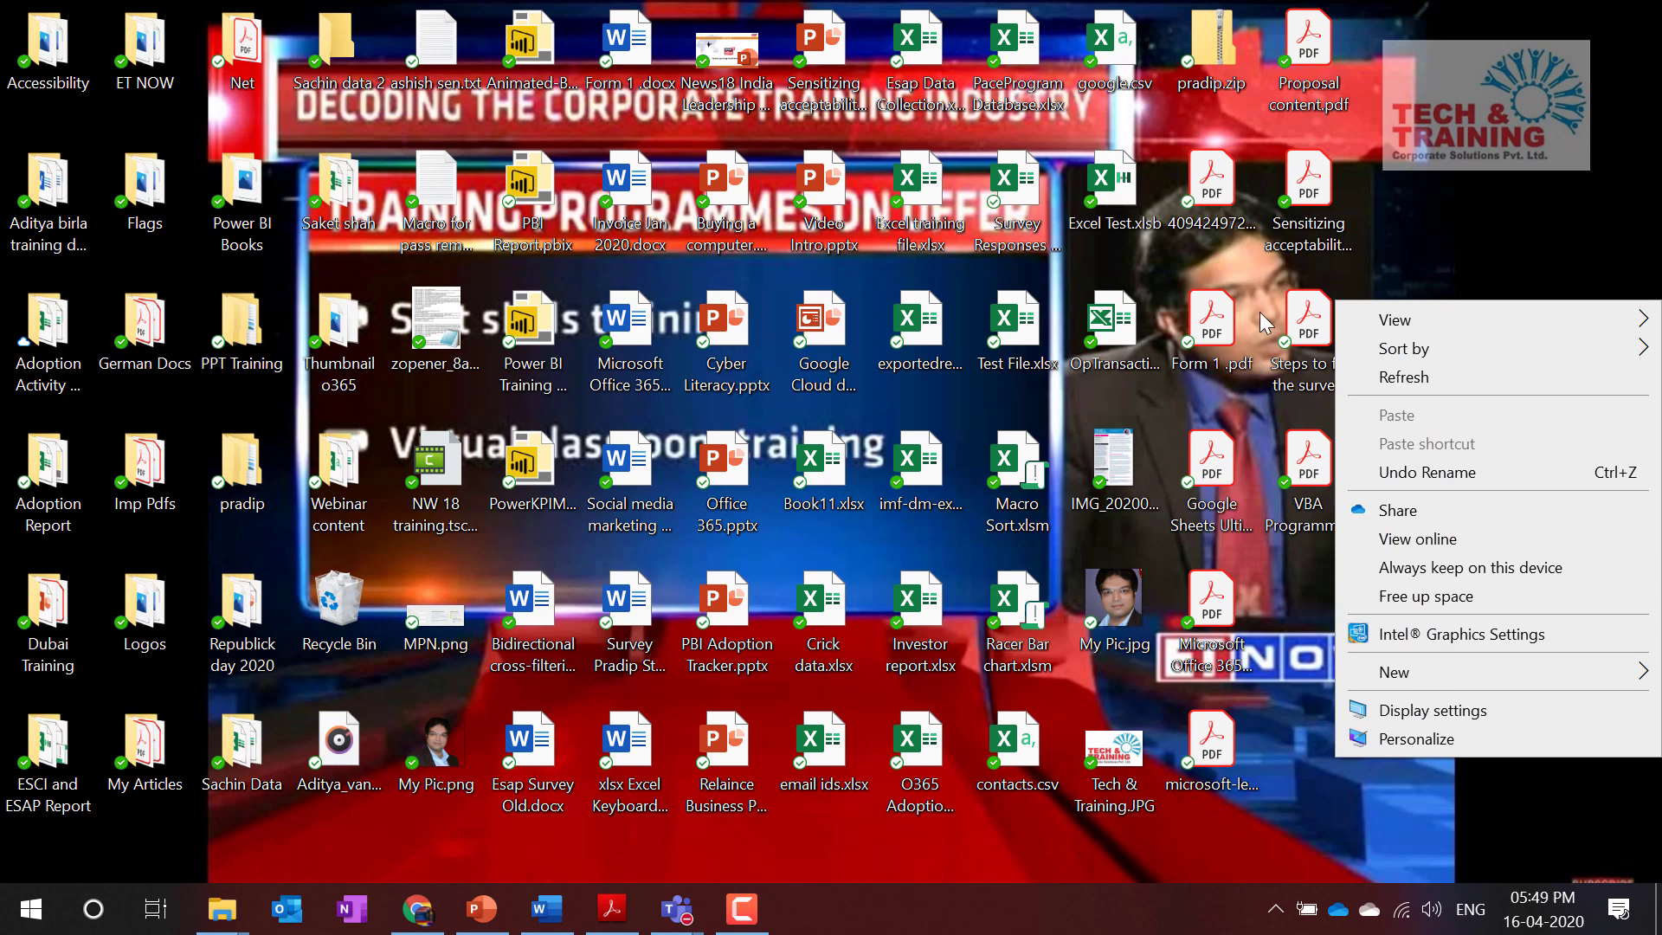
{"action": "mouse_move", "coordinate": [1426, 310]}
{"action": "right_click", "coordinate": [1441, 230]}
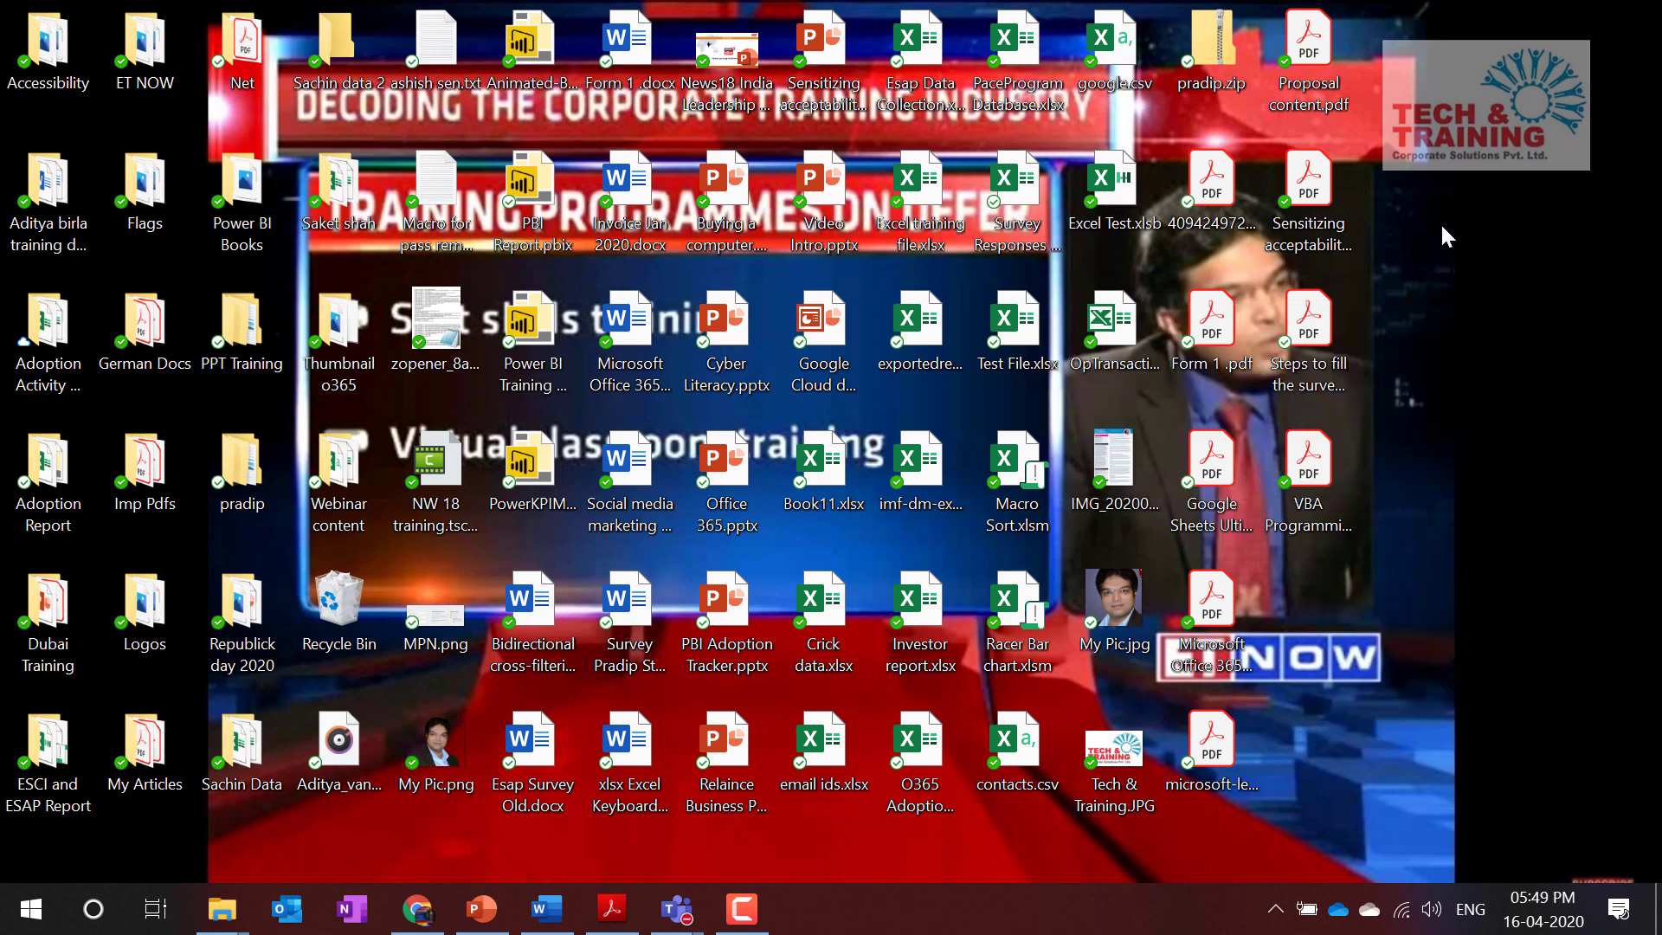
{"action": "mouse_move", "coordinate": [1430, 249]}
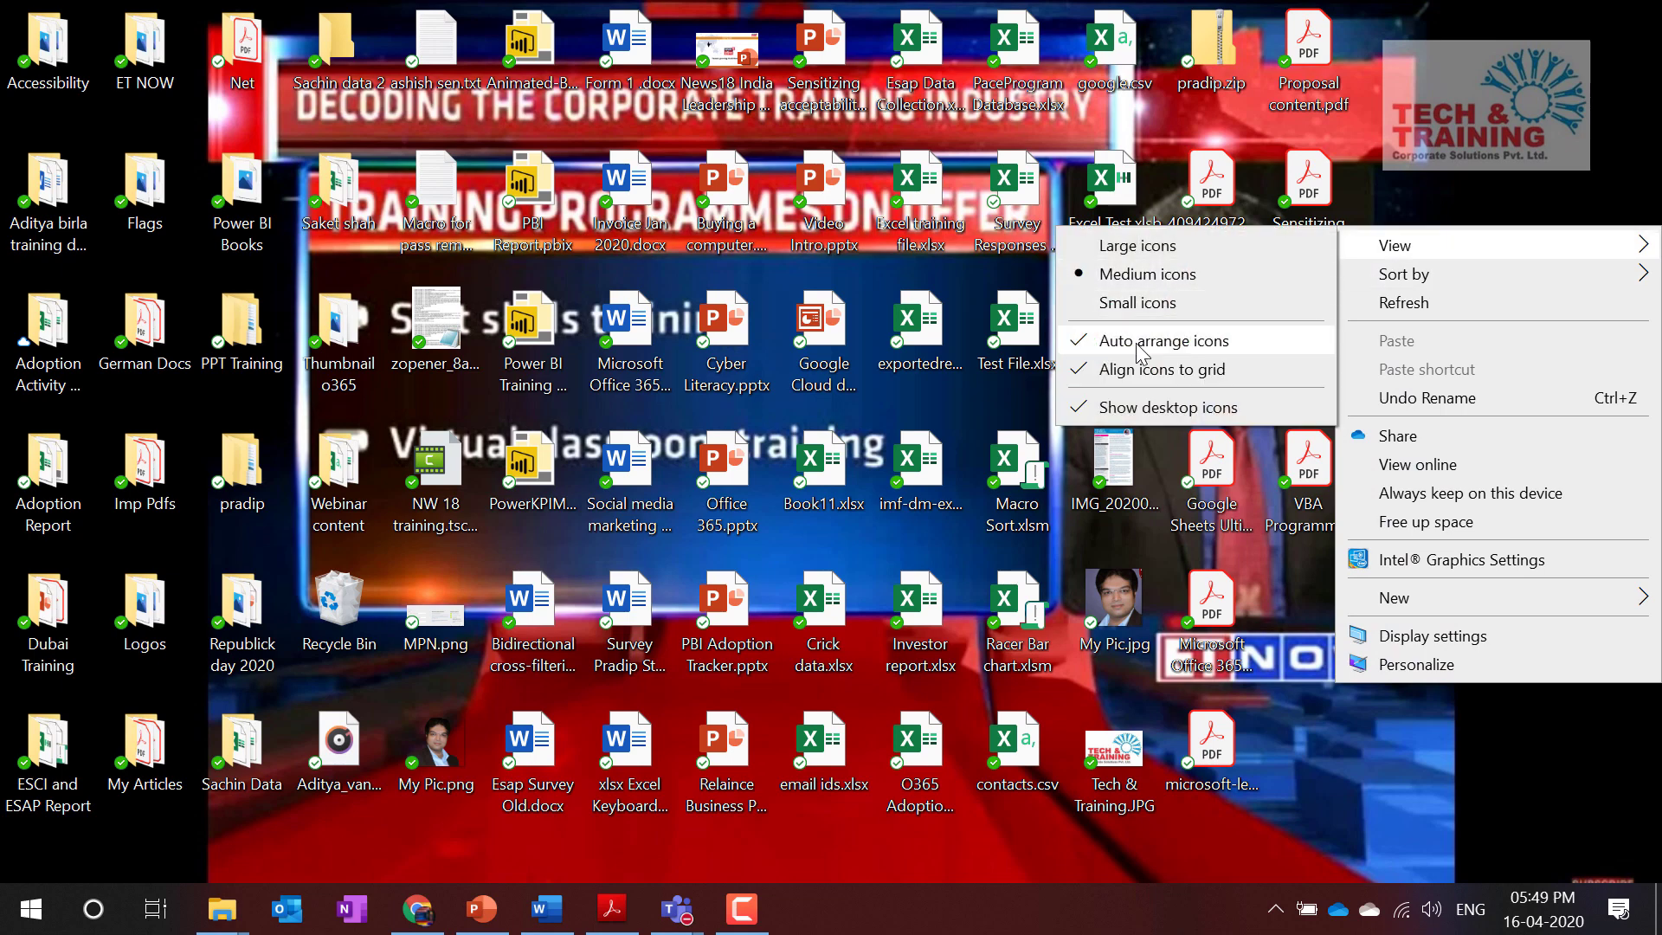
{"action": "left_click", "coordinate": [1154, 413]}
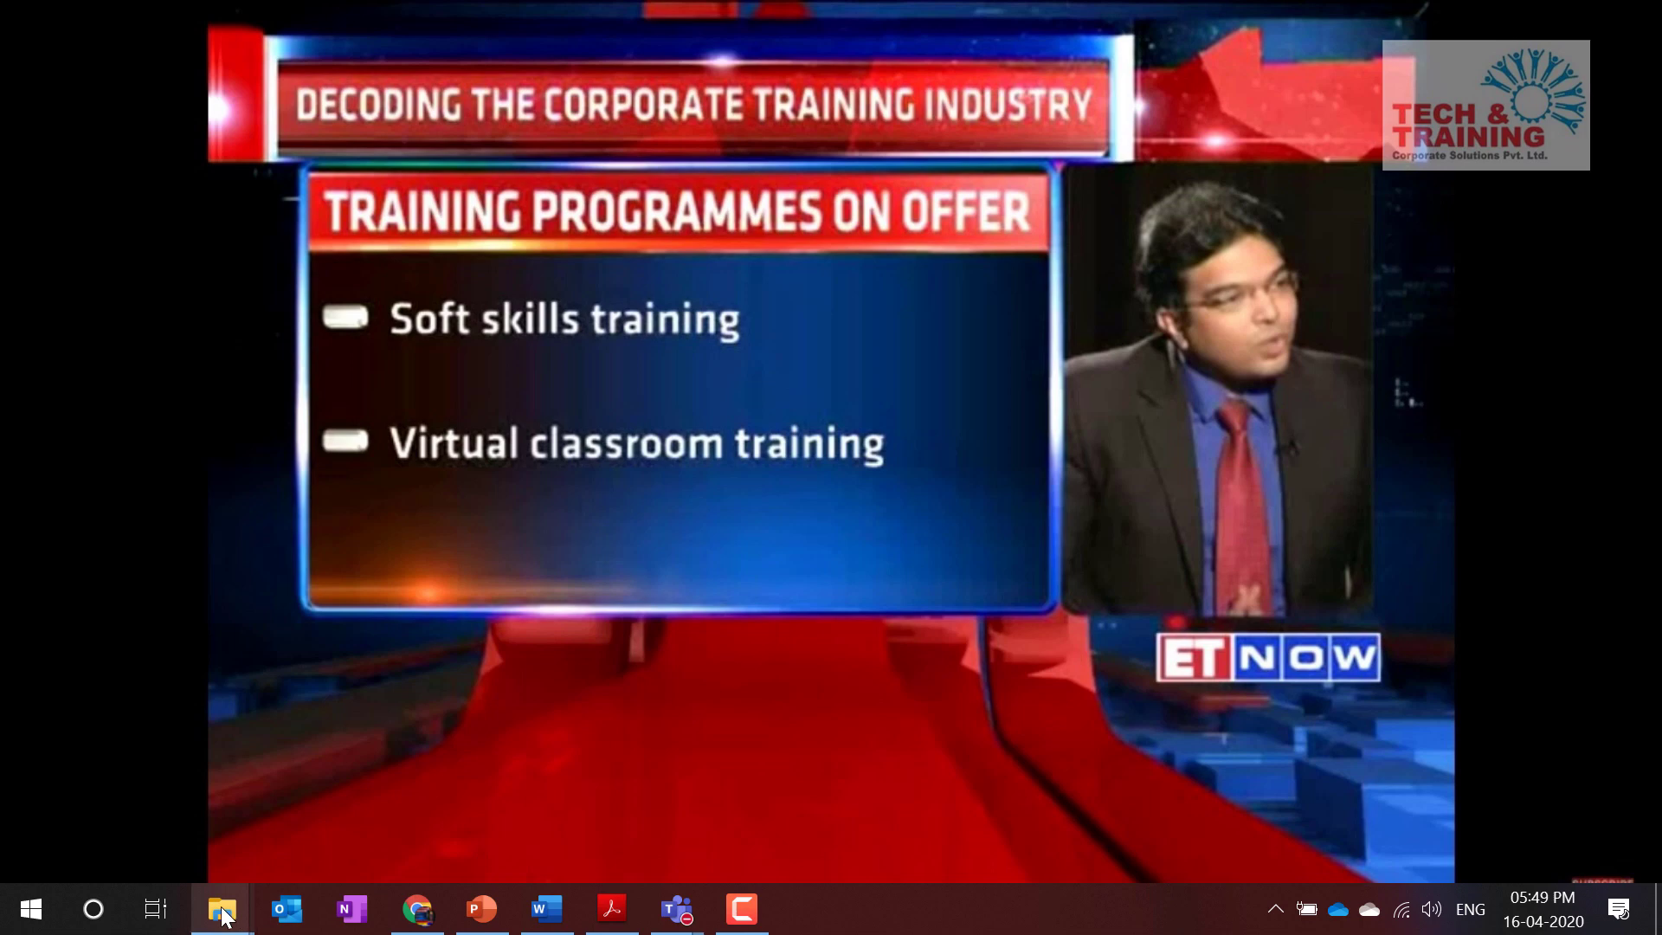
Step: Return to the This PC window in File Explorer and select the Desktop folder inside the Tech & Training OneDrive
{"action": "mouse_move", "coordinate": [708, 915]}
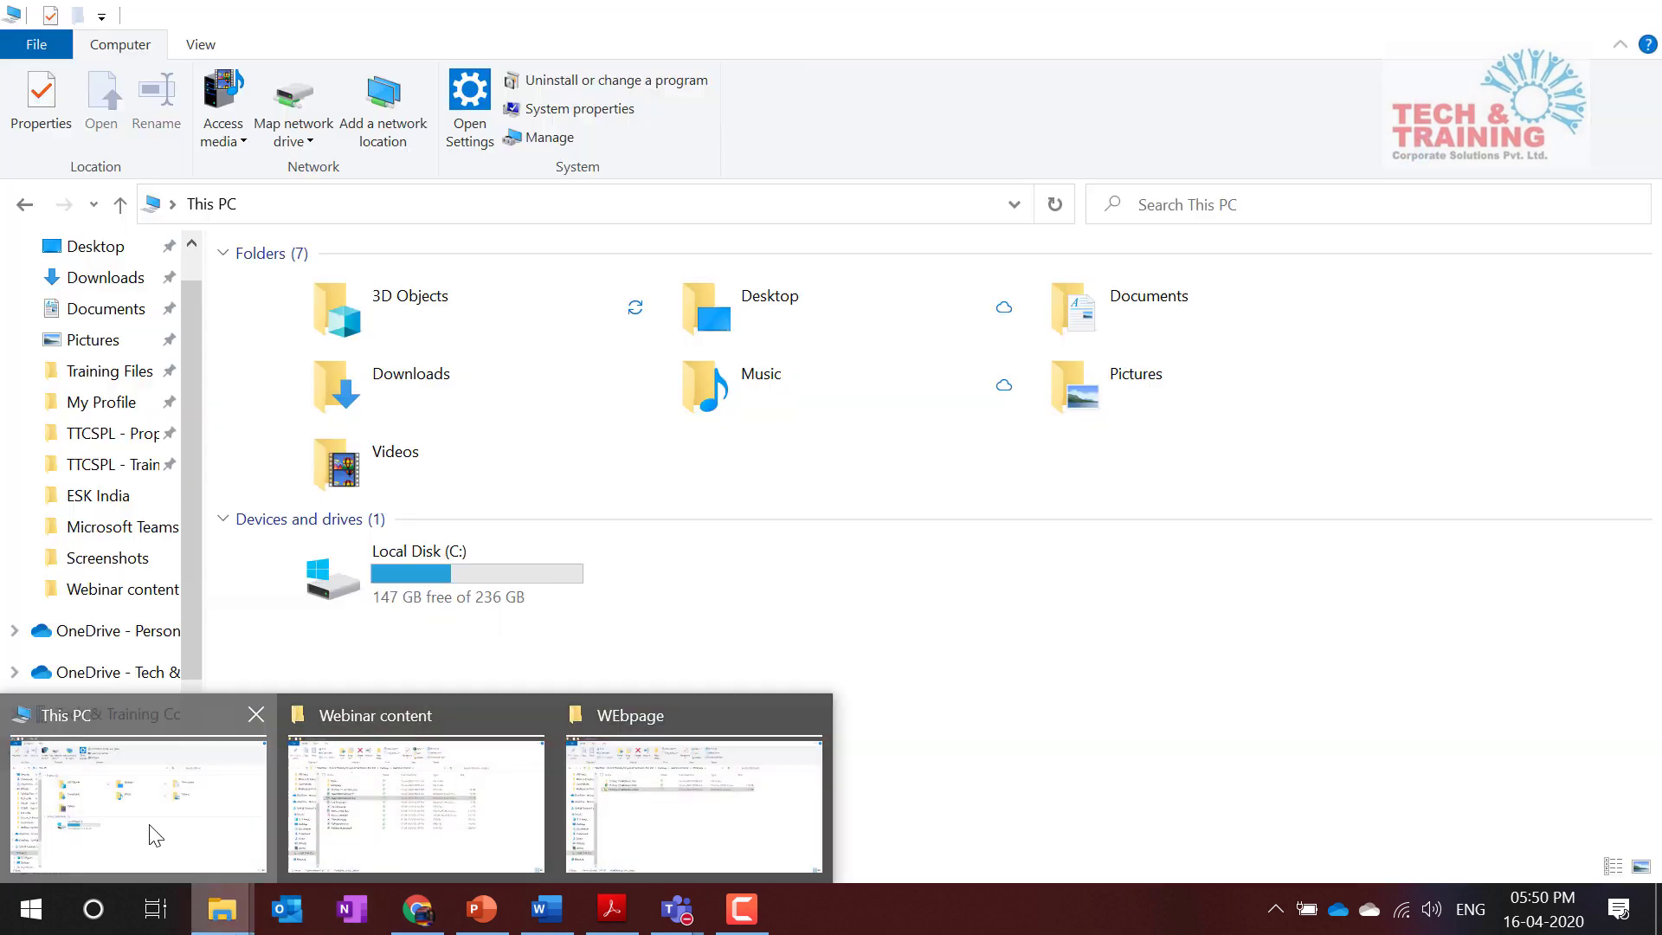
{"action": "left_click", "coordinate": [154, 835]}
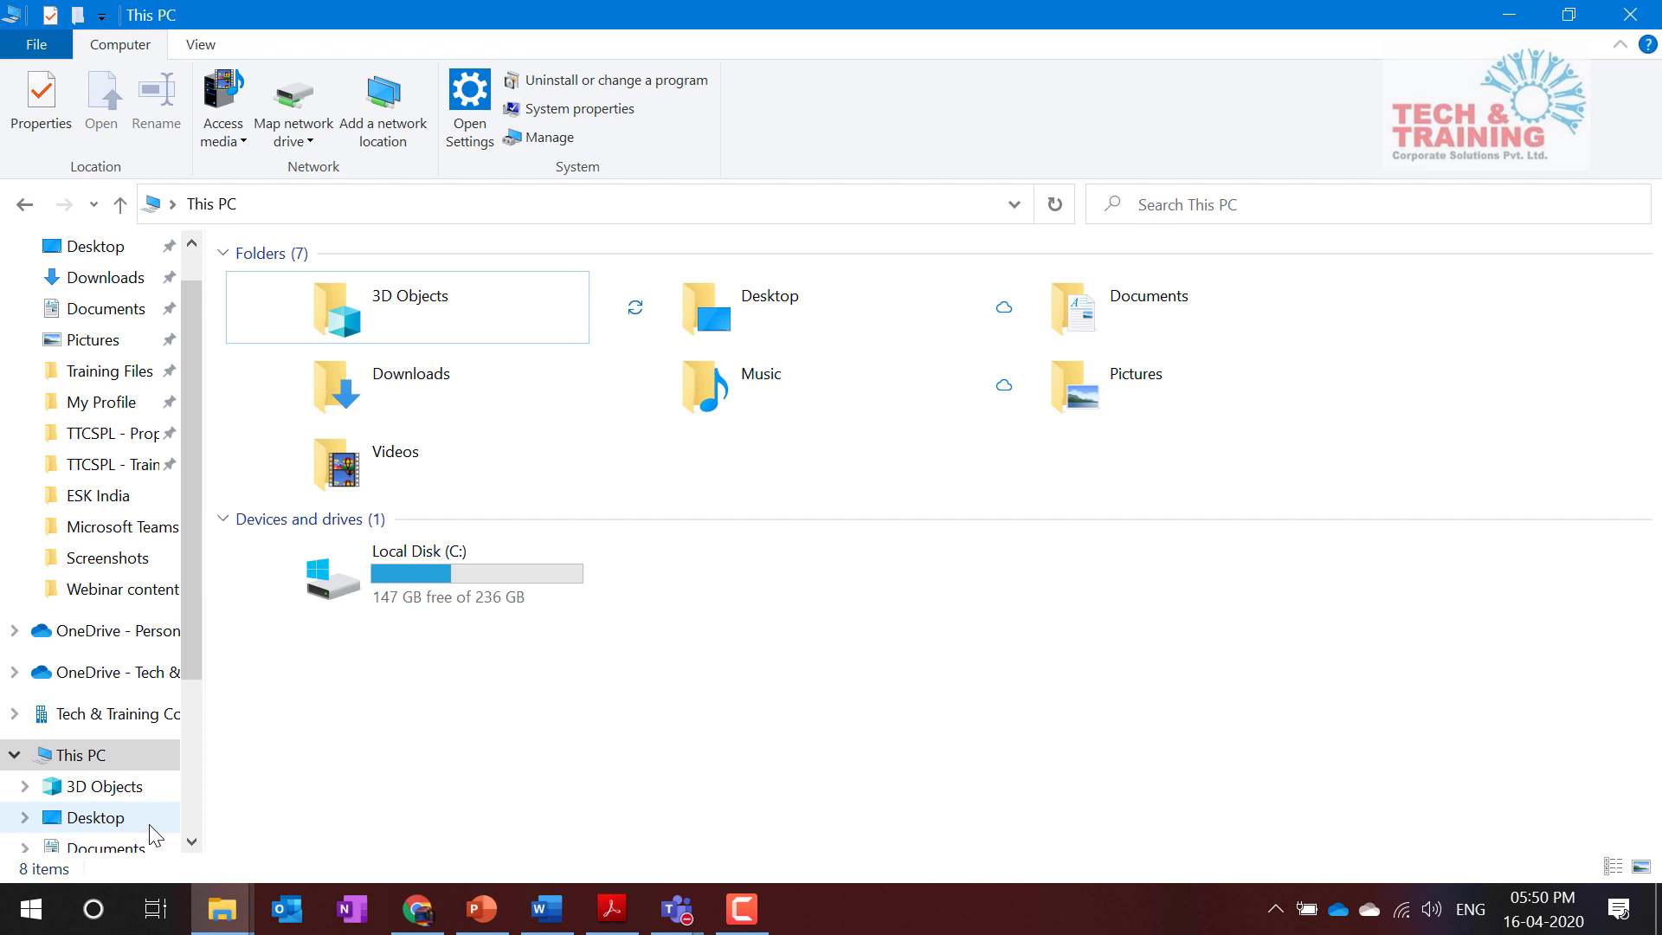
{"action": "left_click", "coordinate": [106, 672]}
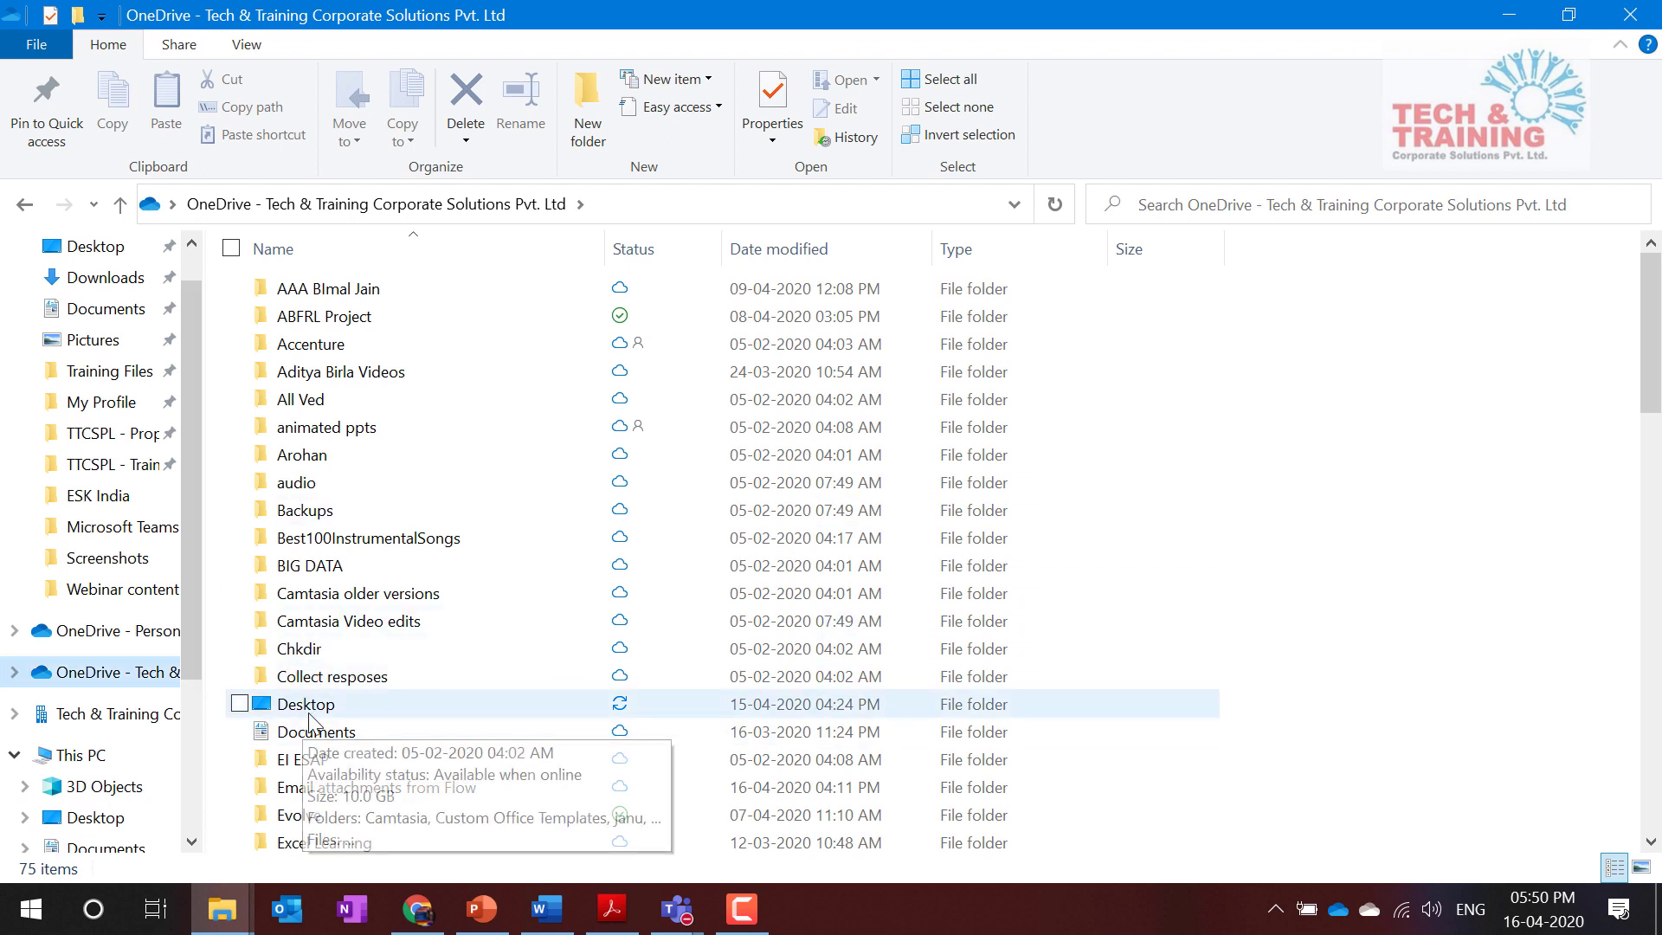
{"action": "left_click", "coordinate": [322, 708]}
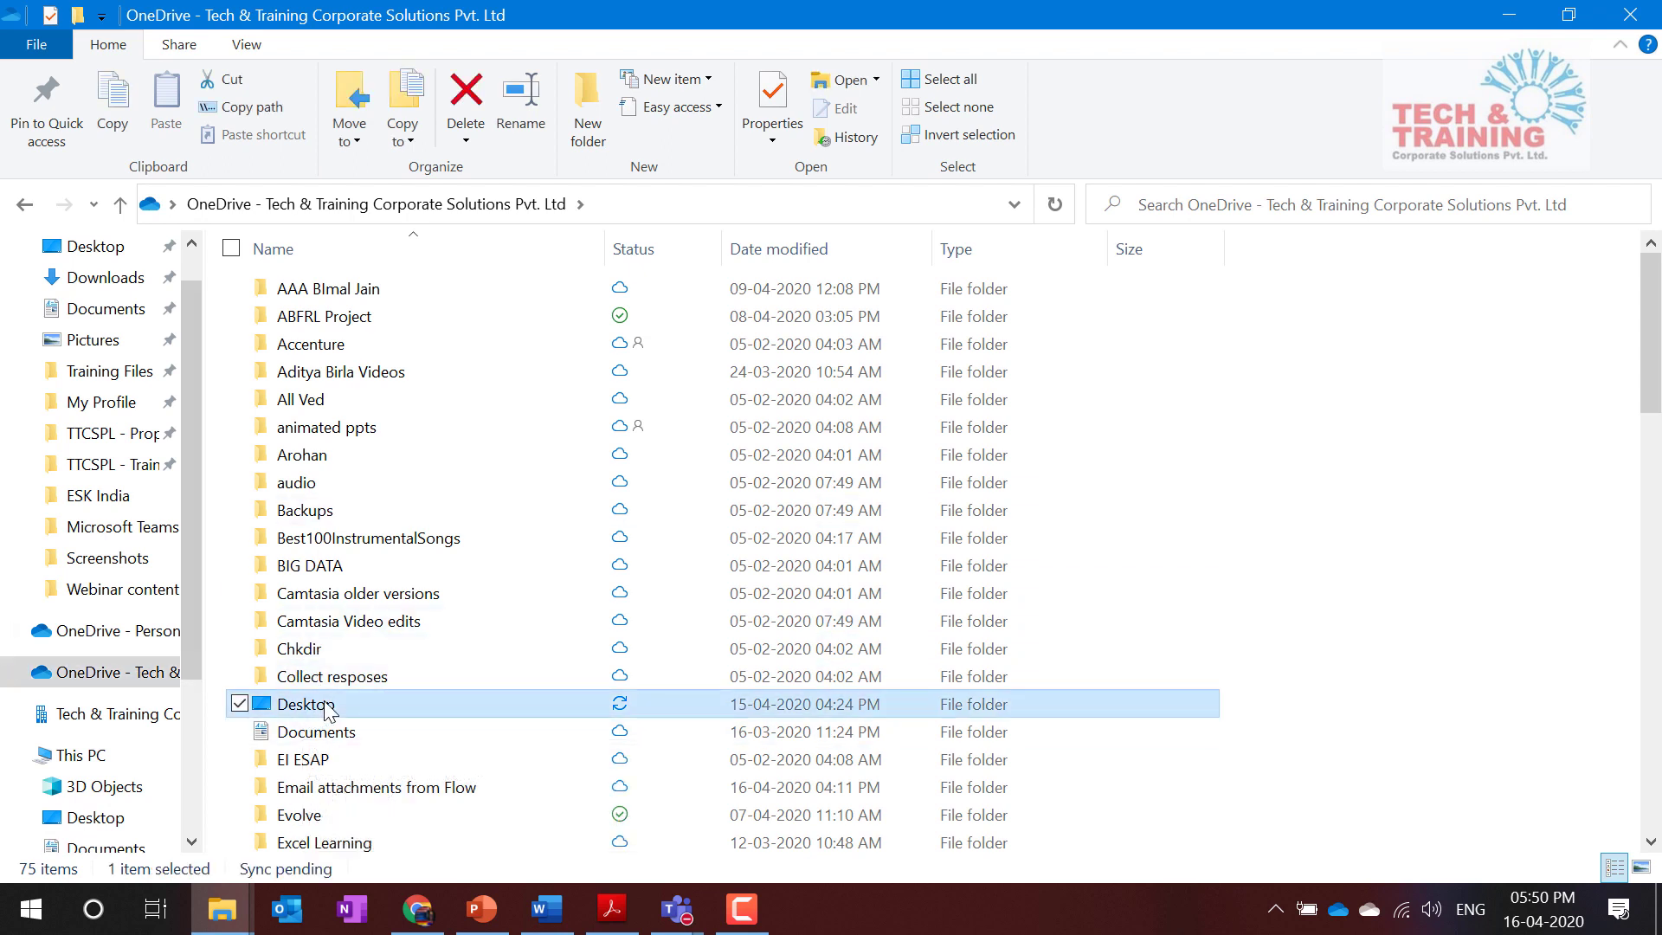
Step: Locate and select the Documents folder and the Pictures folder inside the Tech & Training OneDrive, ending with the selection cleared
{"action": "scroll", "coordinate": [327, 708], "scroll_direction": "down", "scroll_amount": 1}
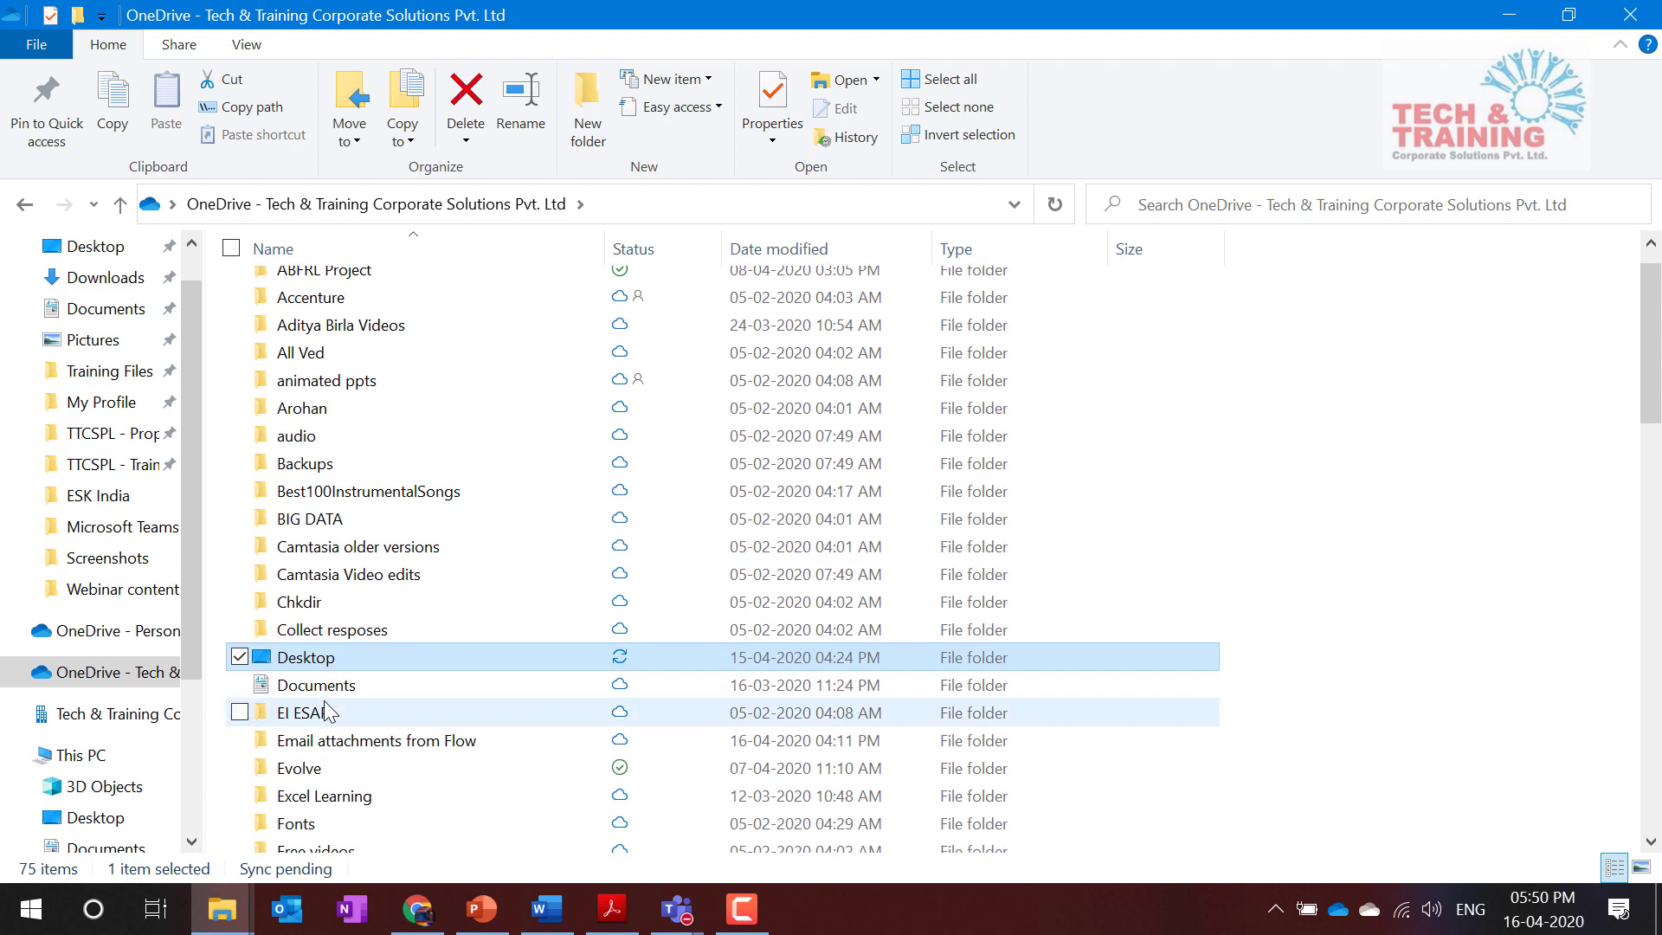
{"action": "left_click", "coordinate": [327, 688]}
{"action": "scroll", "coordinate": [328, 697], "scroll_direction": "down", "scroll_amount": 1}
{"action": "scroll", "coordinate": [329, 701], "scroll_direction": "down", "scroll_amount": 7}
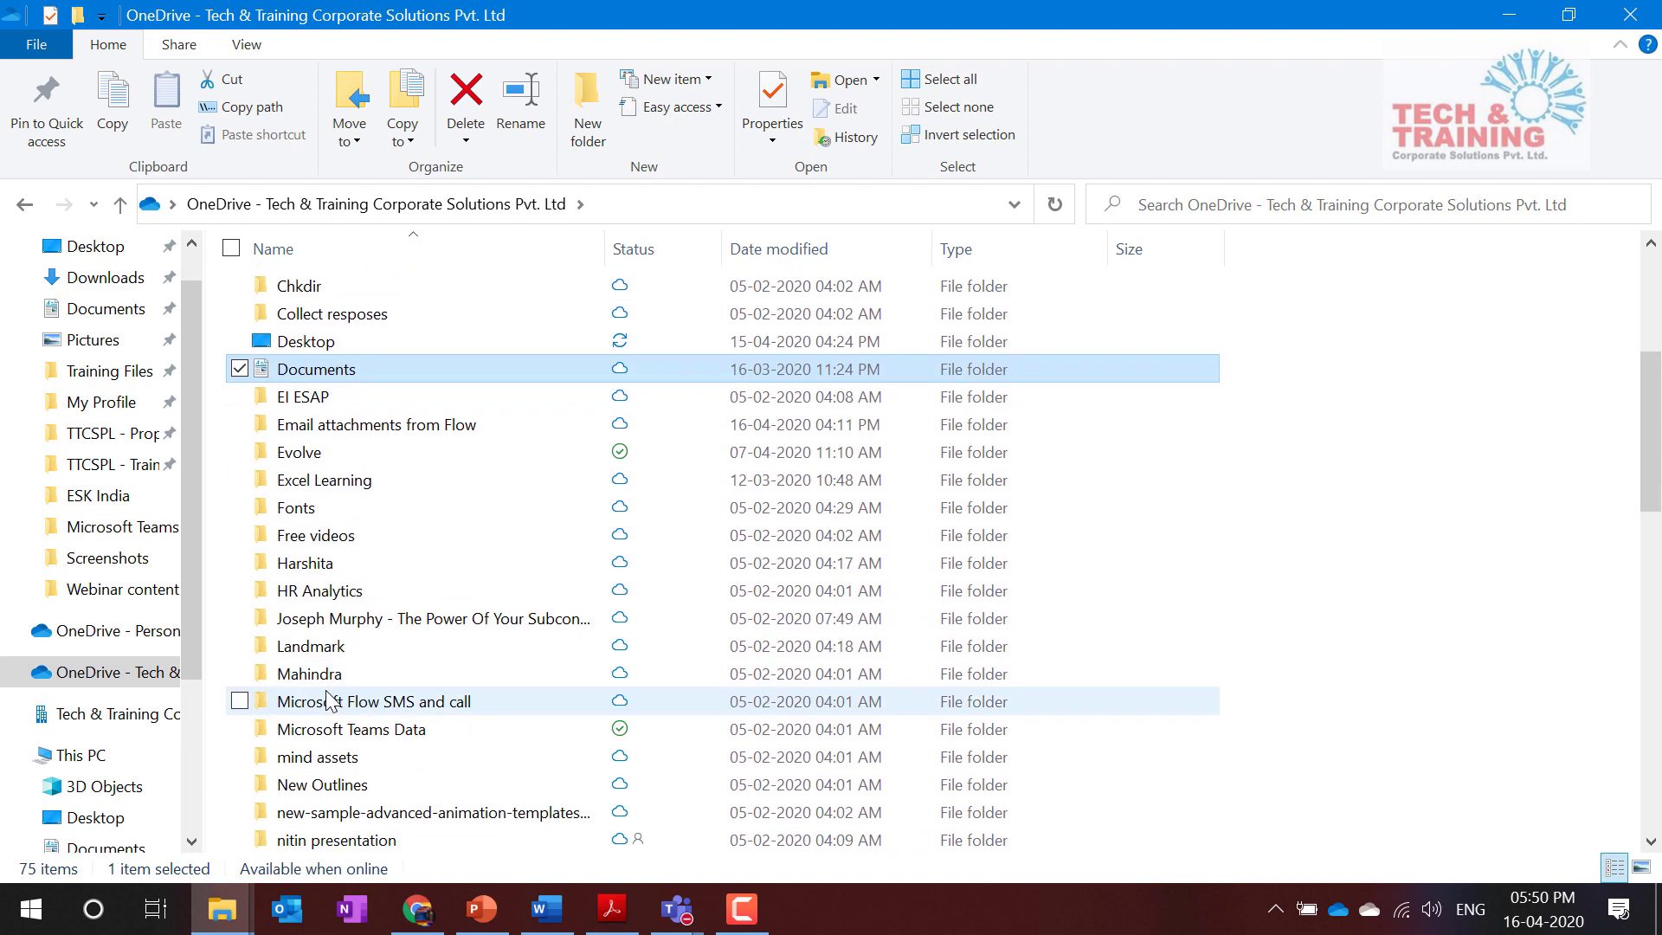
{"action": "scroll", "coordinate": [329, 699], "scroll_direction": "down", "scroll_amount": 1}
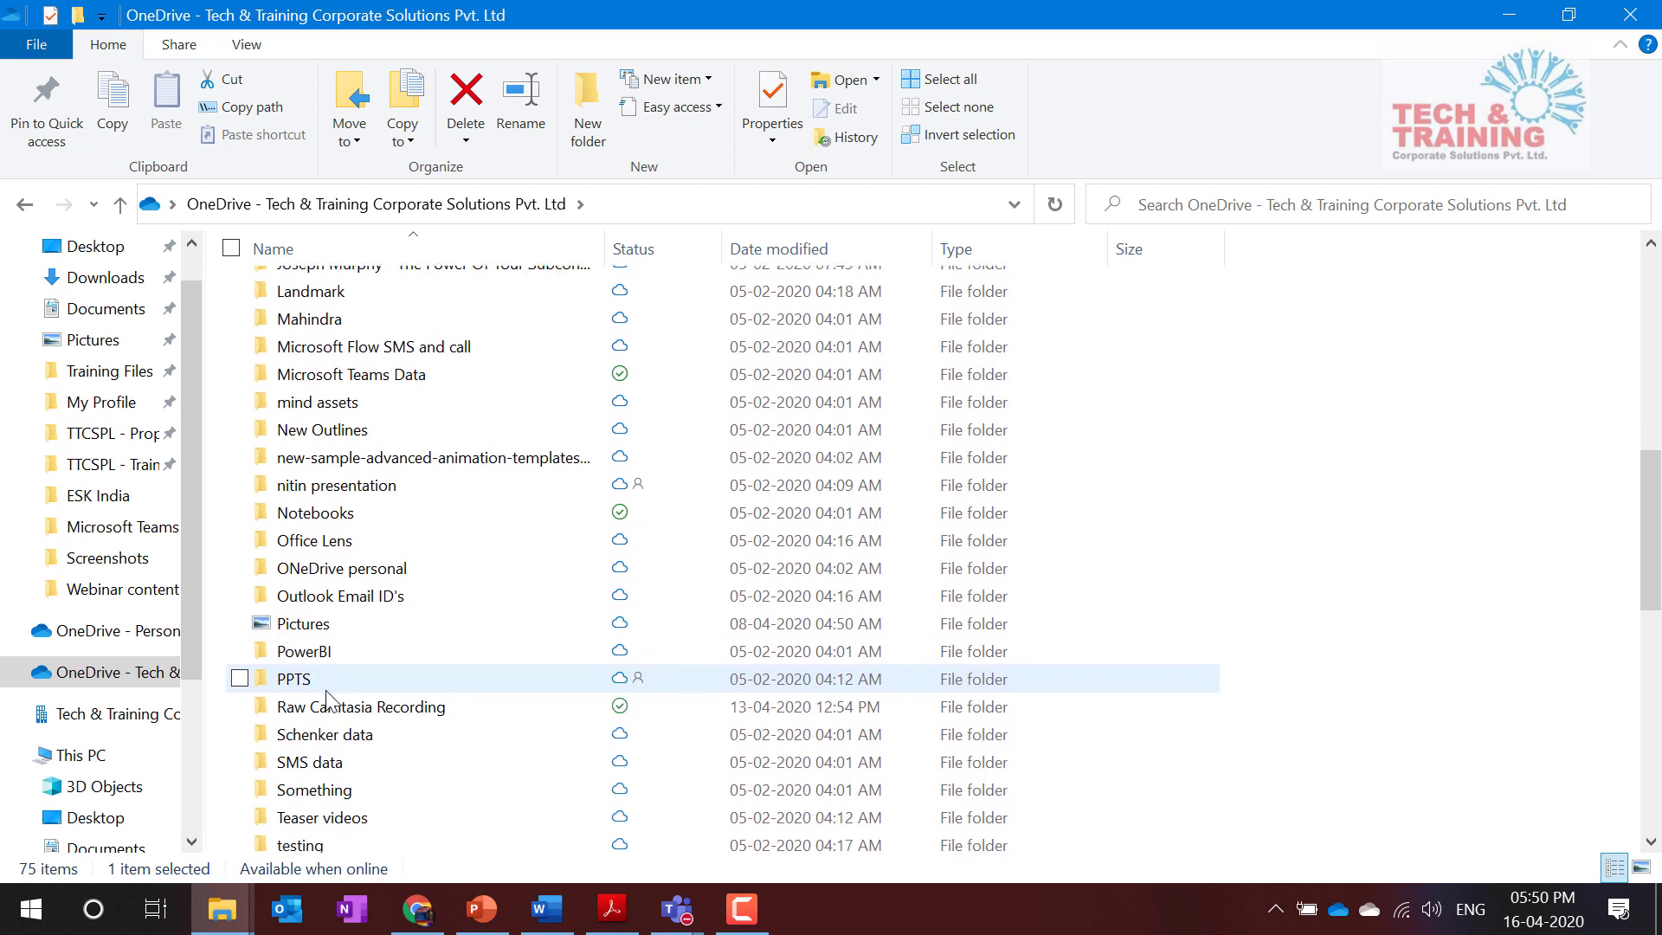
{"action": "scroll", "coordinate": [327, 693], "scroll_direction": "down", "scroll_amount": 3}
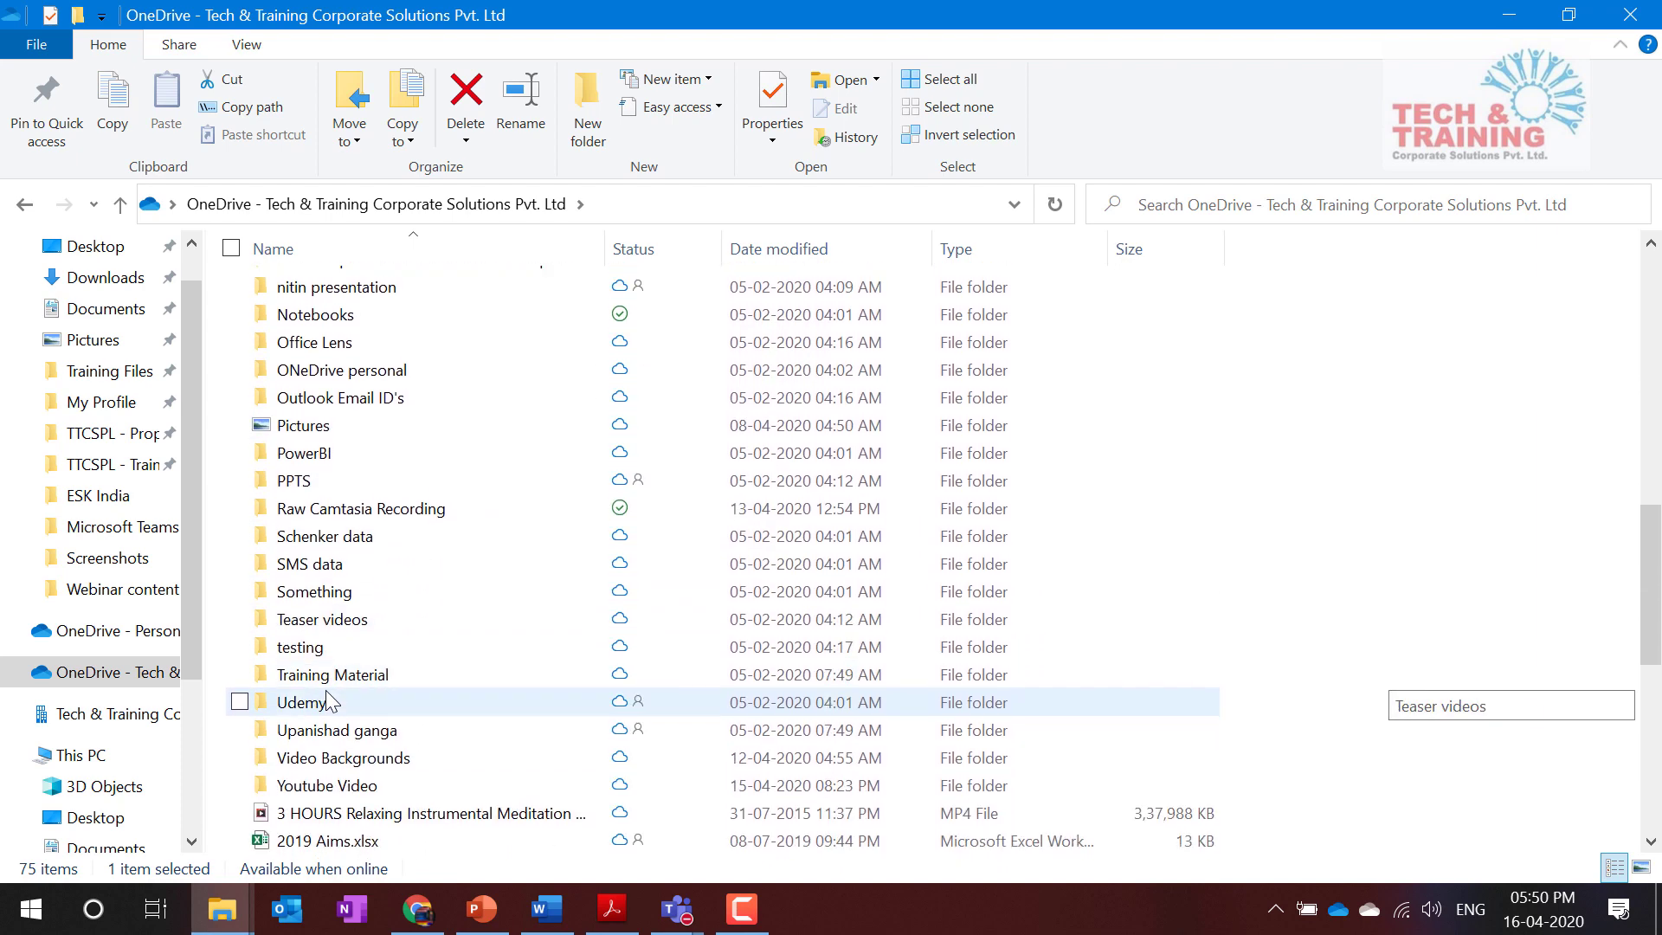
{"action": "scroll", "coordinate": [321, 675], "scroll_direction": "up", "scroll_amount": 2}
{"action": "left_click", "coordinate": [300, 592]}
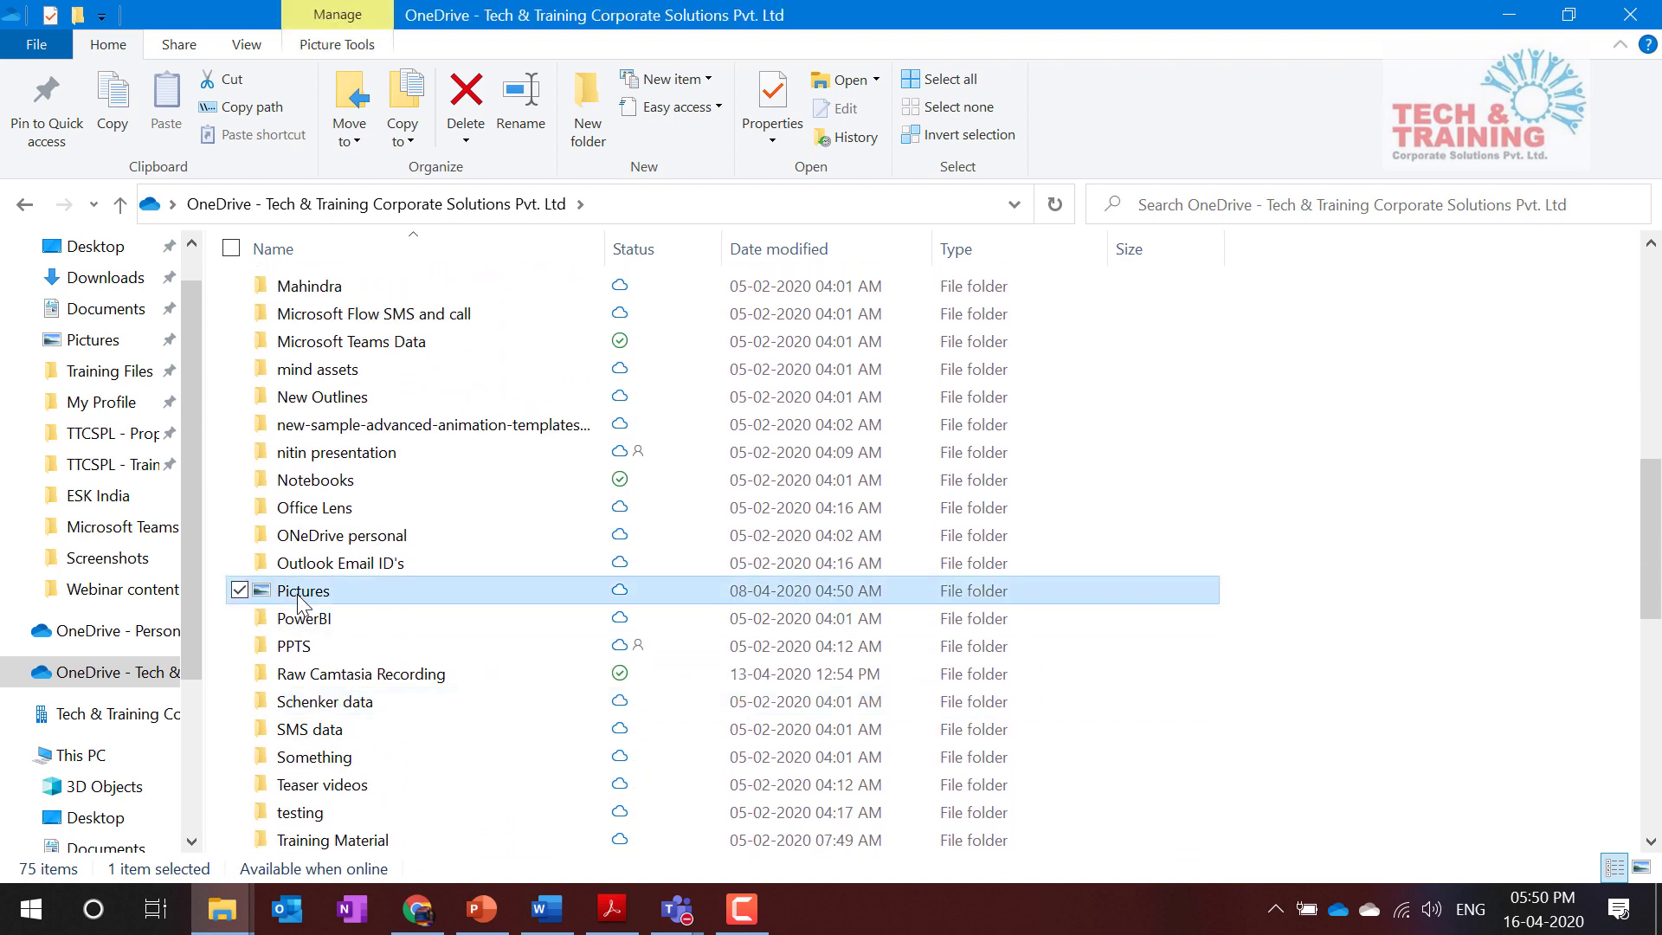
{"action": "scroll", "coordinate": [298, 603], "scroll_direction": "up", "scroll_amount": 9}
{"action": "left_click", "coordinate": [1170, 443]}
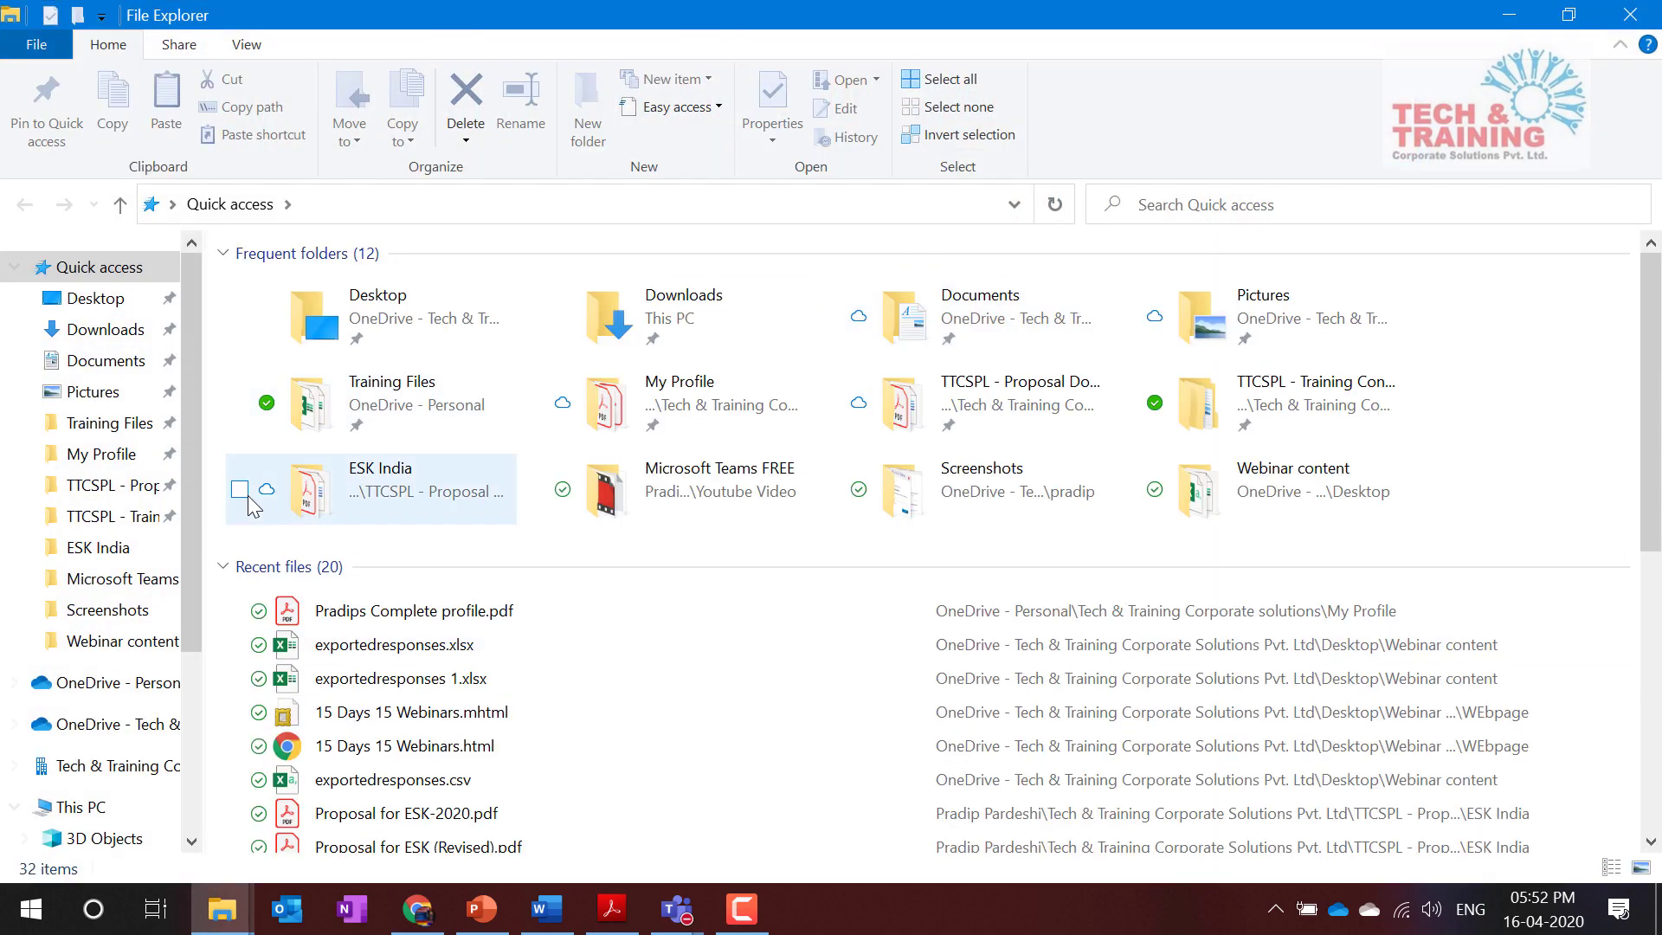
Step: Open the Tech & Training OneDrive folder in File Explorer and pause OneDrive syncing for 2 hours
{"action": "left_click", "coordinate": [61, 727]}
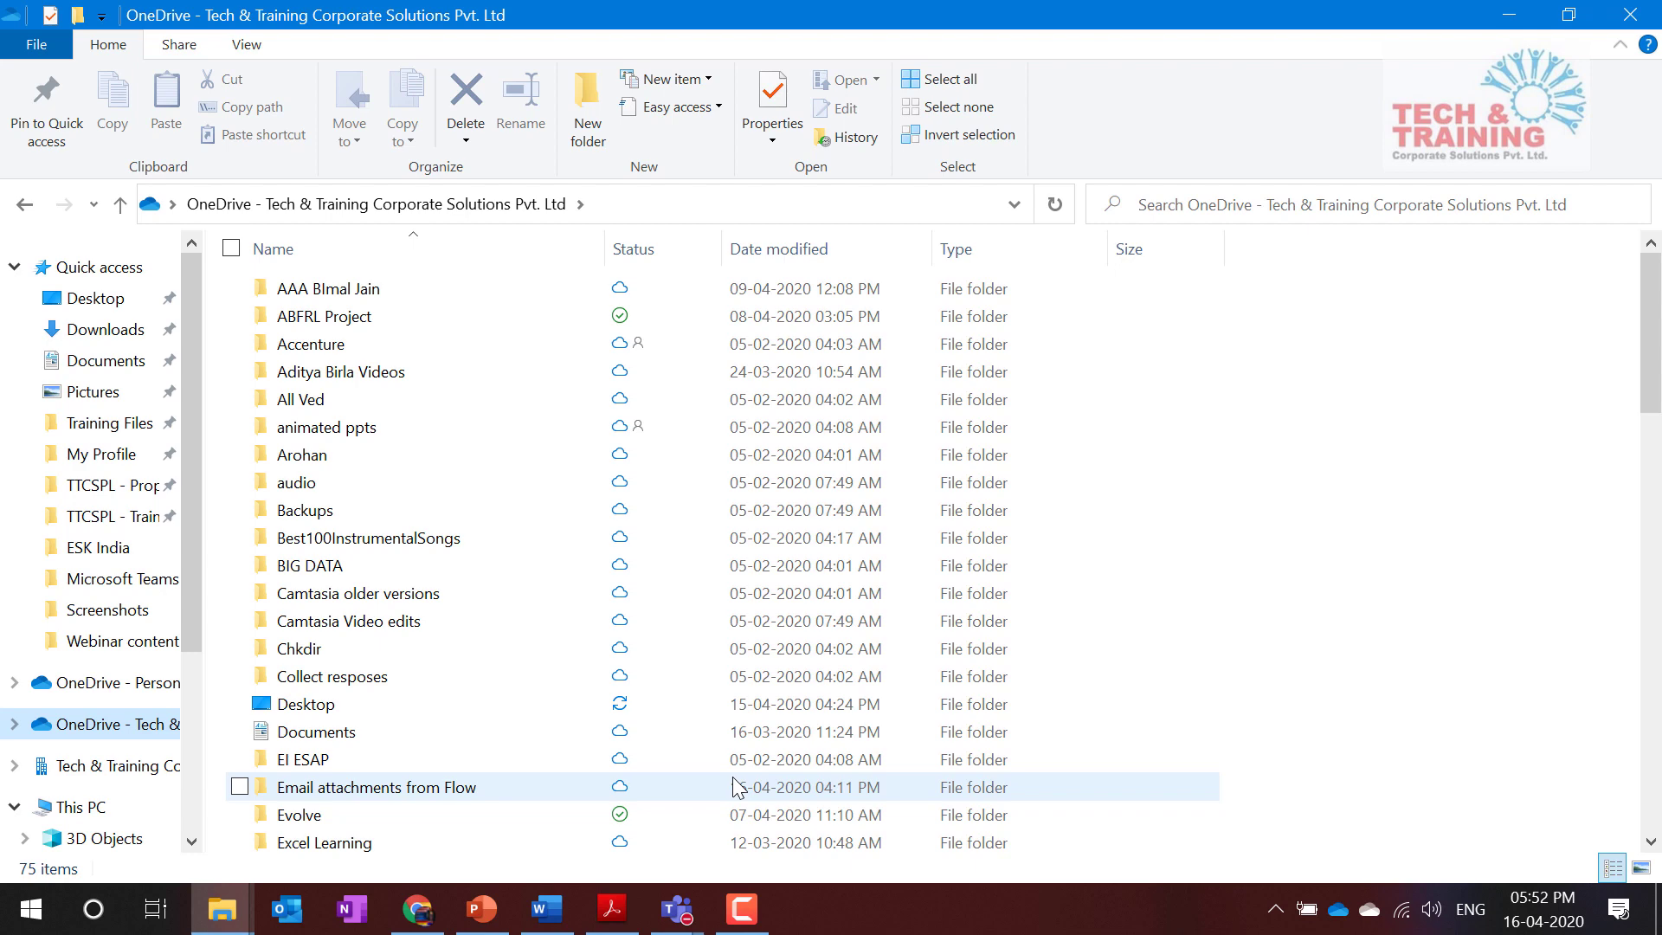
{"action": "left_click", "coordinate": [1339, 909]}
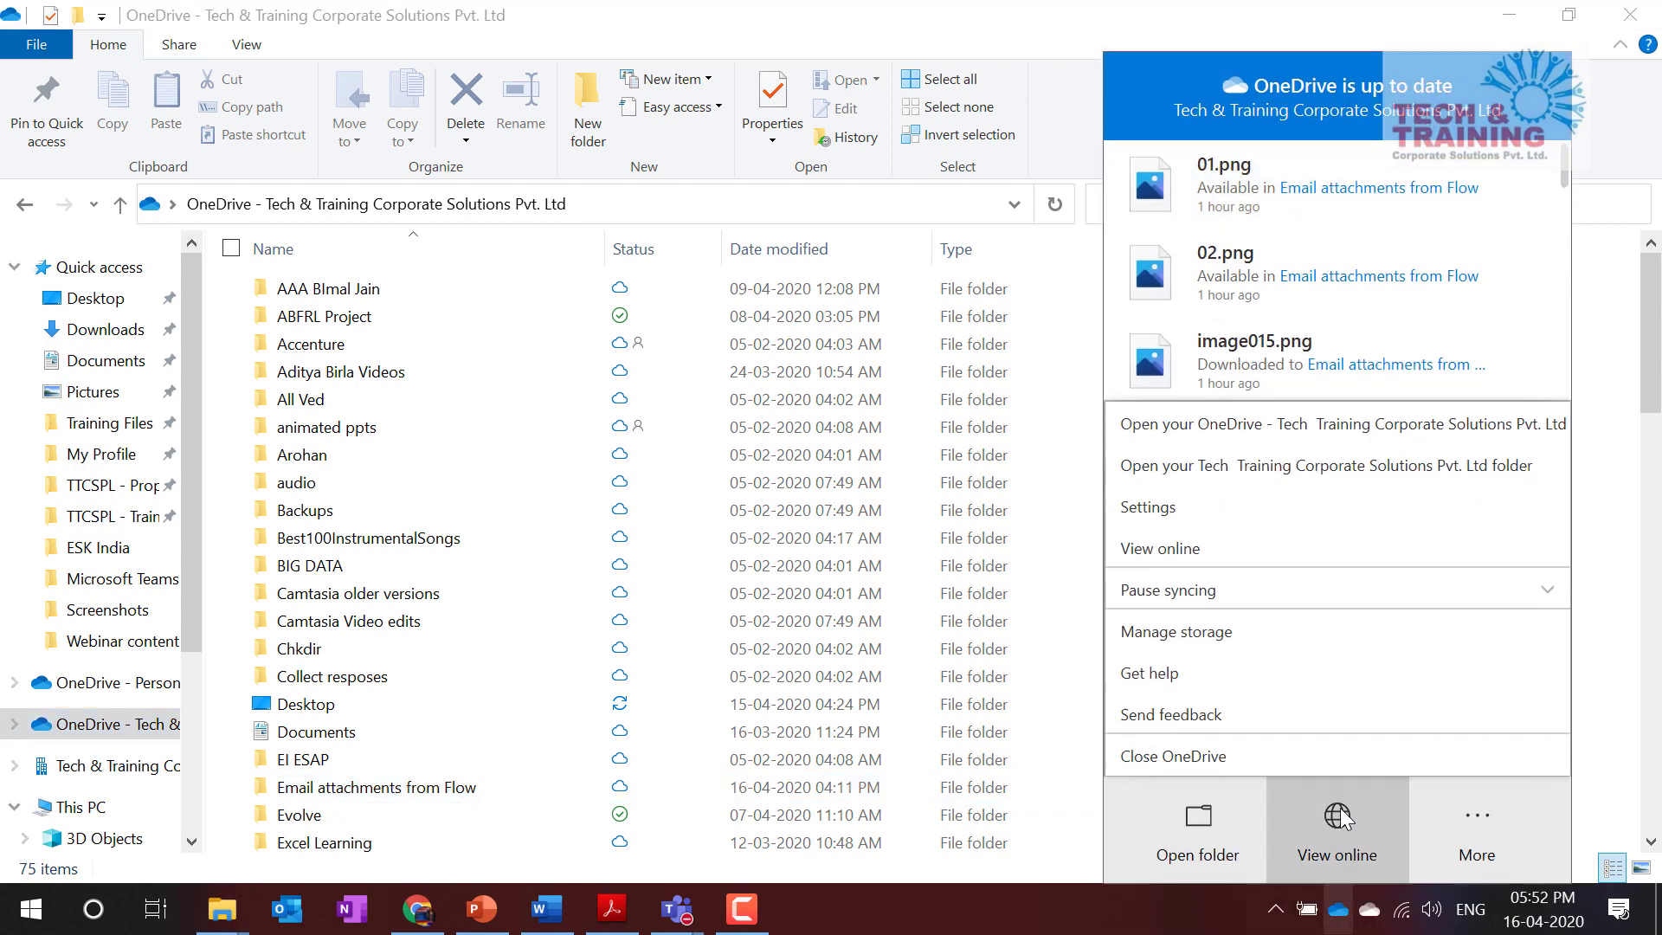
{"action": "left_click", "coordinate": [1195, 589]}
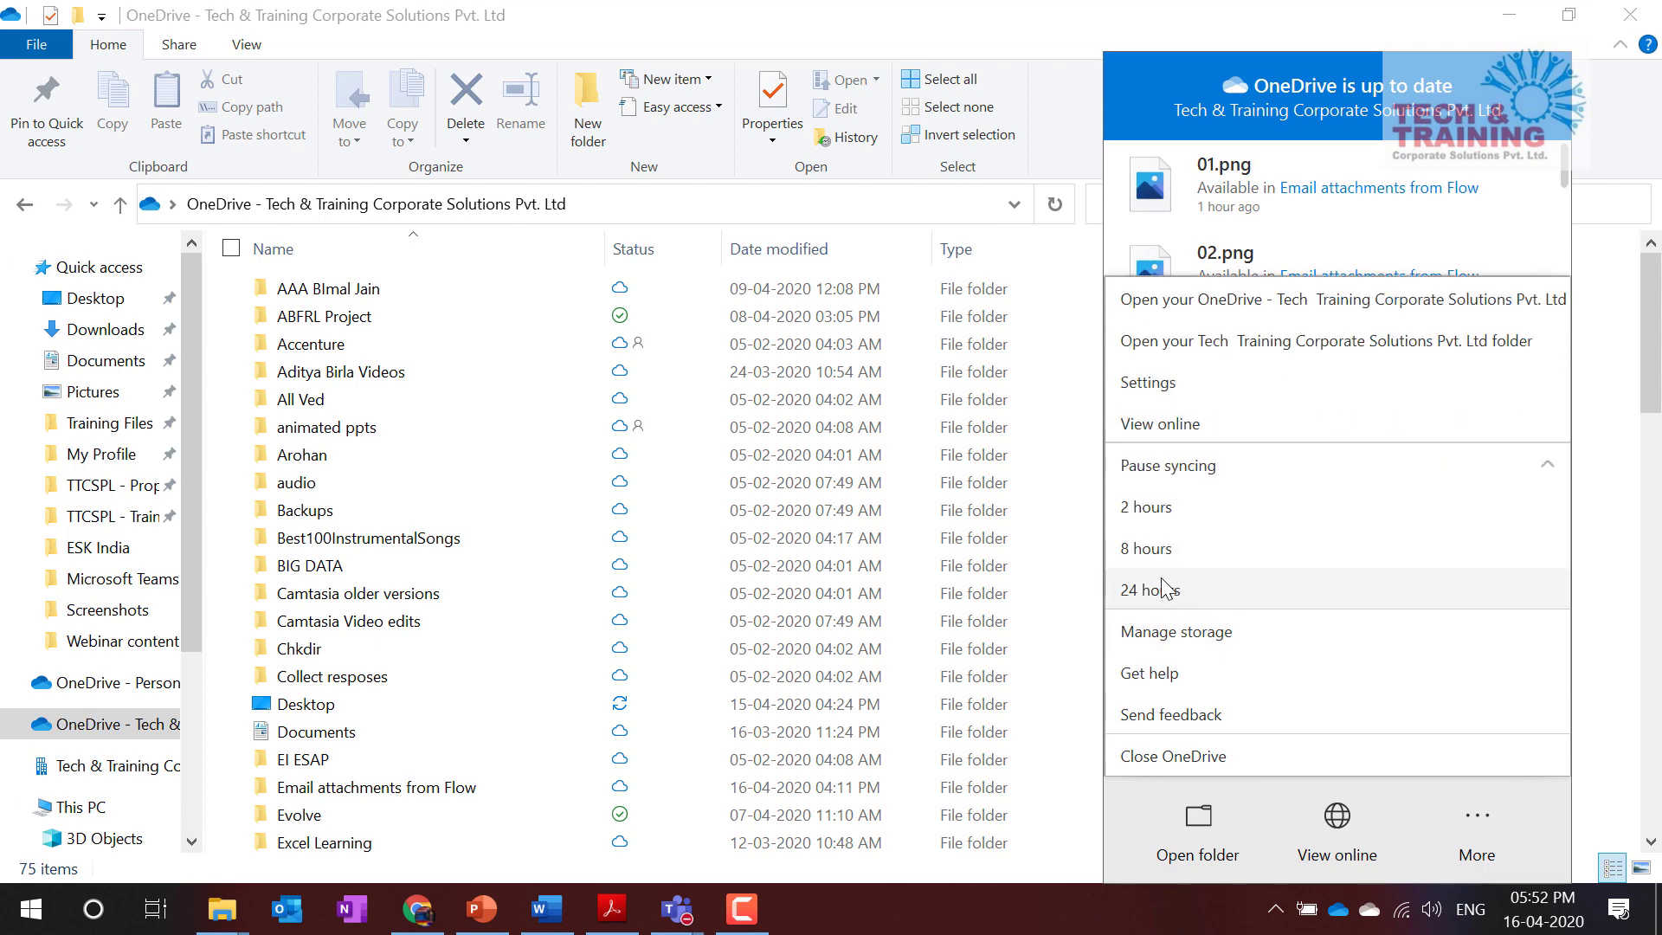
{"action": "left_click", "coordinate": [1146, 517]}
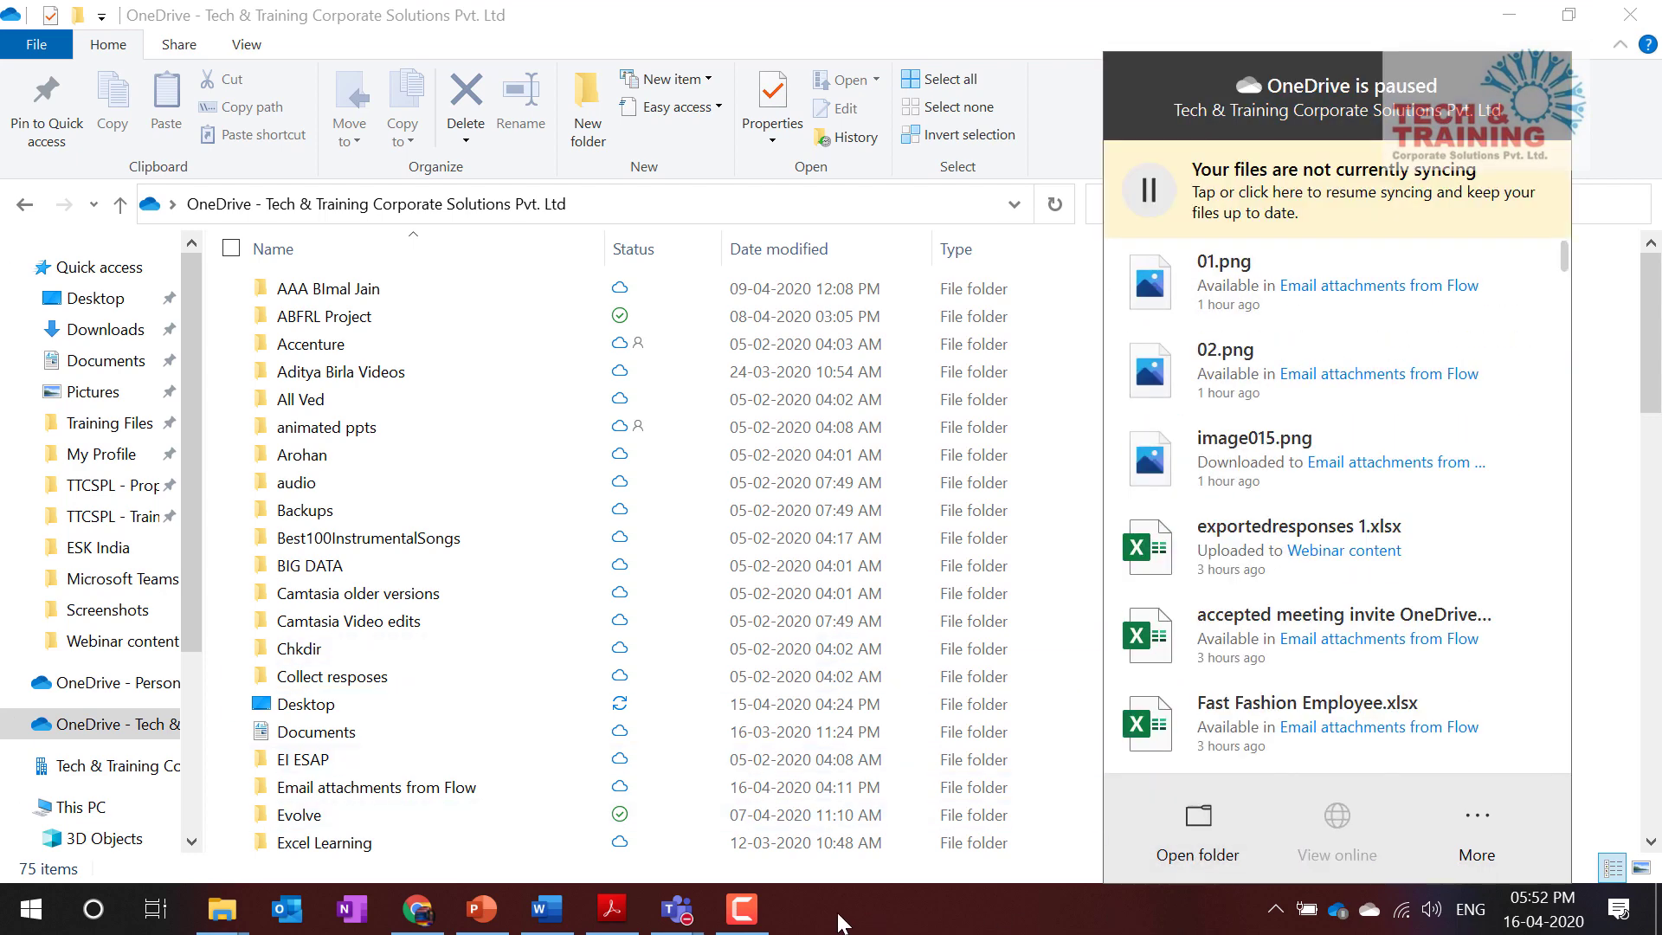
{"action": "left_click", "coordinate": [838, 920]}
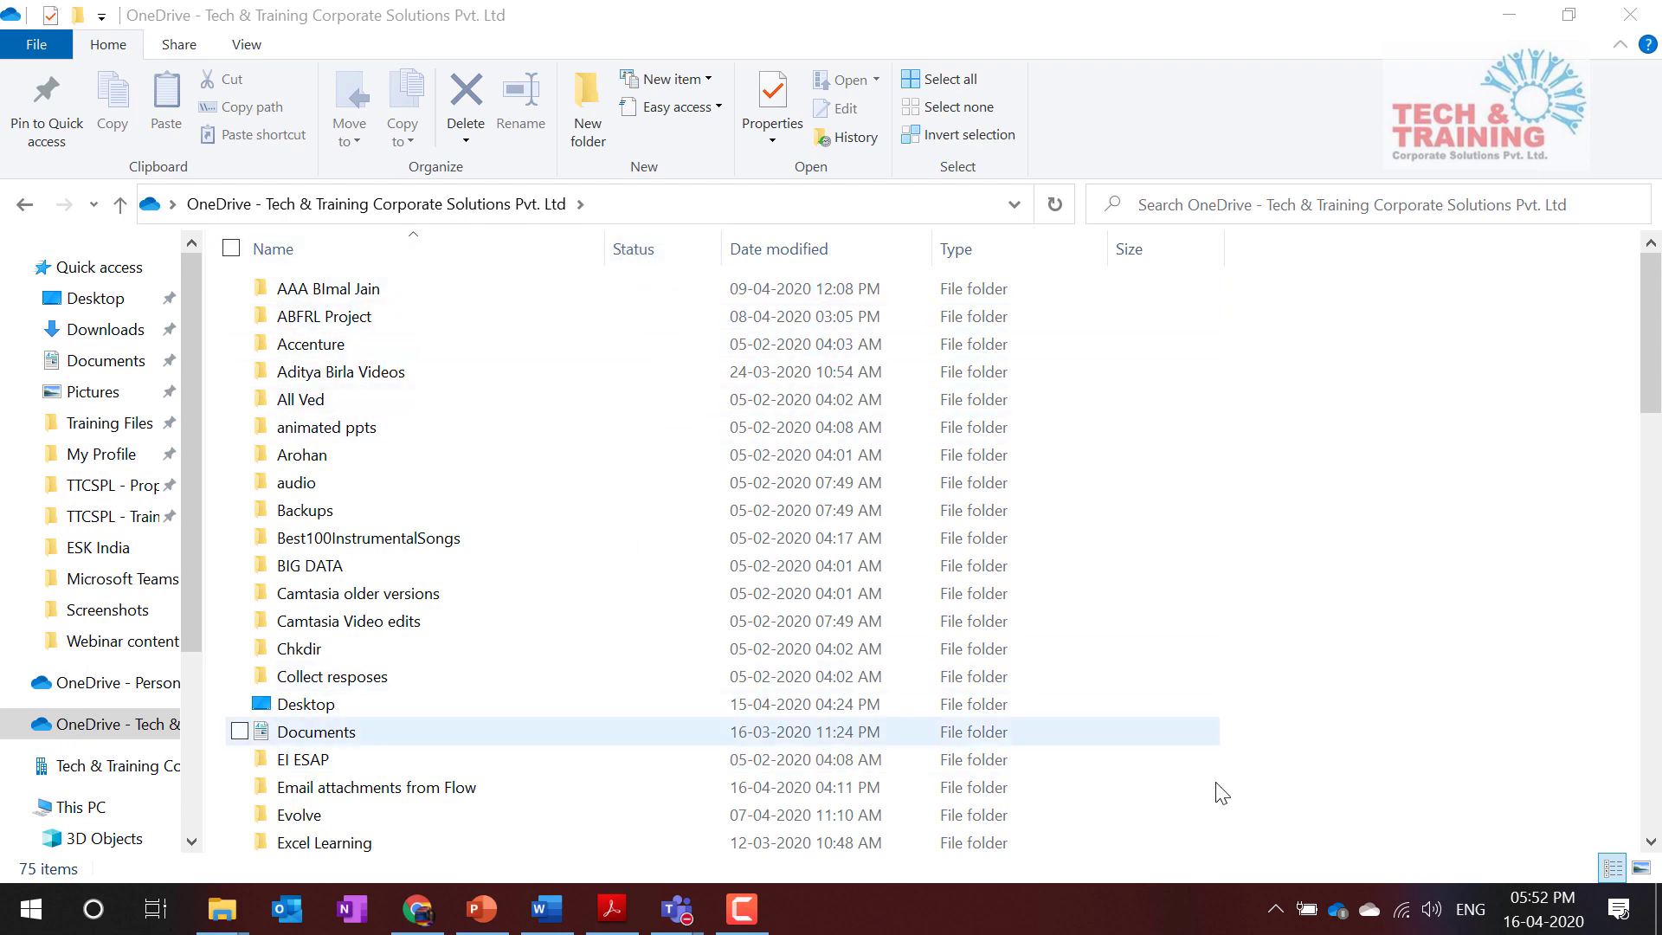
Step: Resume syncing for the Tech & Training OneDrive and dismiss its status window
{"action": "right_click", "coordinate": [1337, 909]}
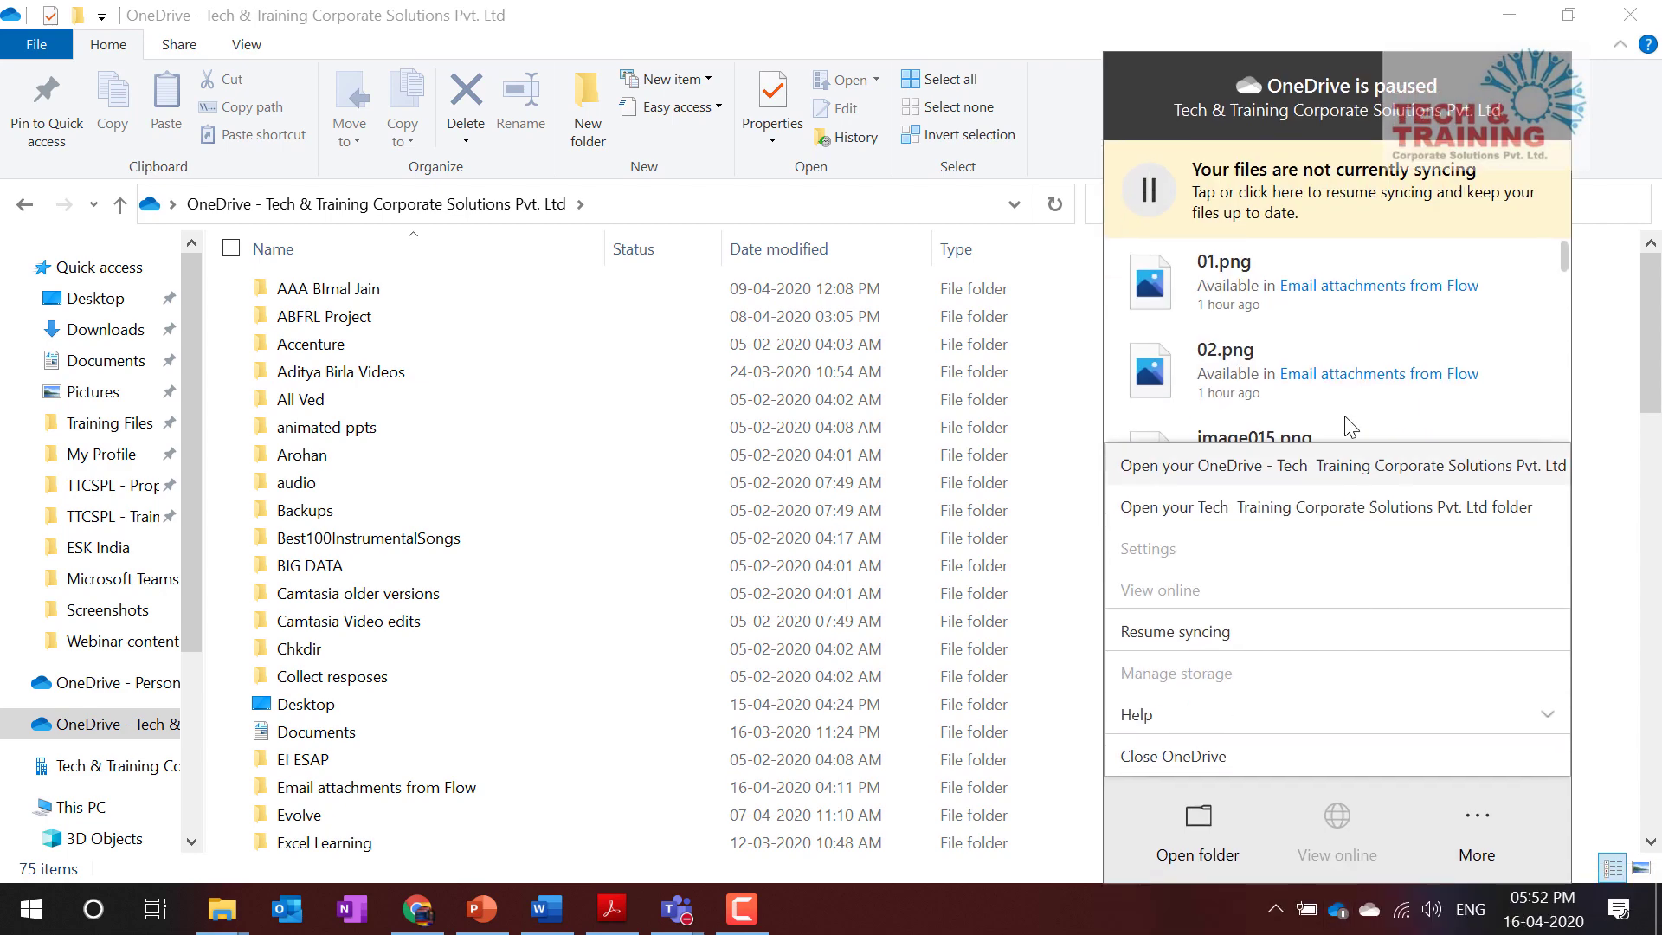
{"action": "left_click", "coordinate": [1173, 637]}
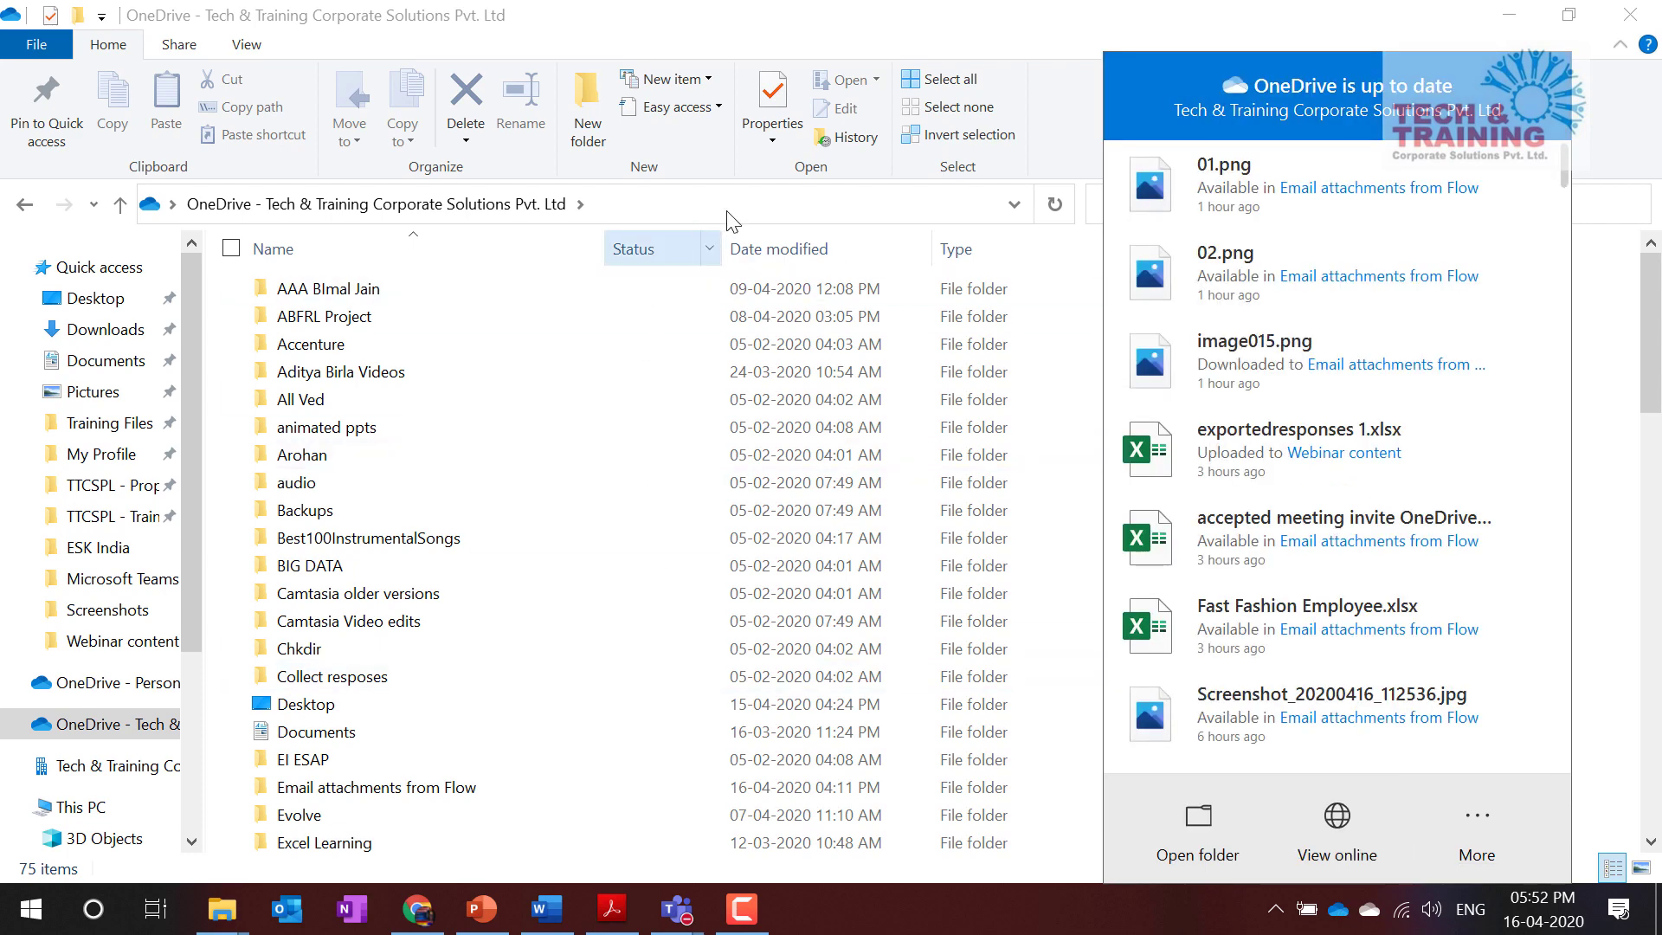
{"action": "left_click", "coordinate": [1310, 12]}
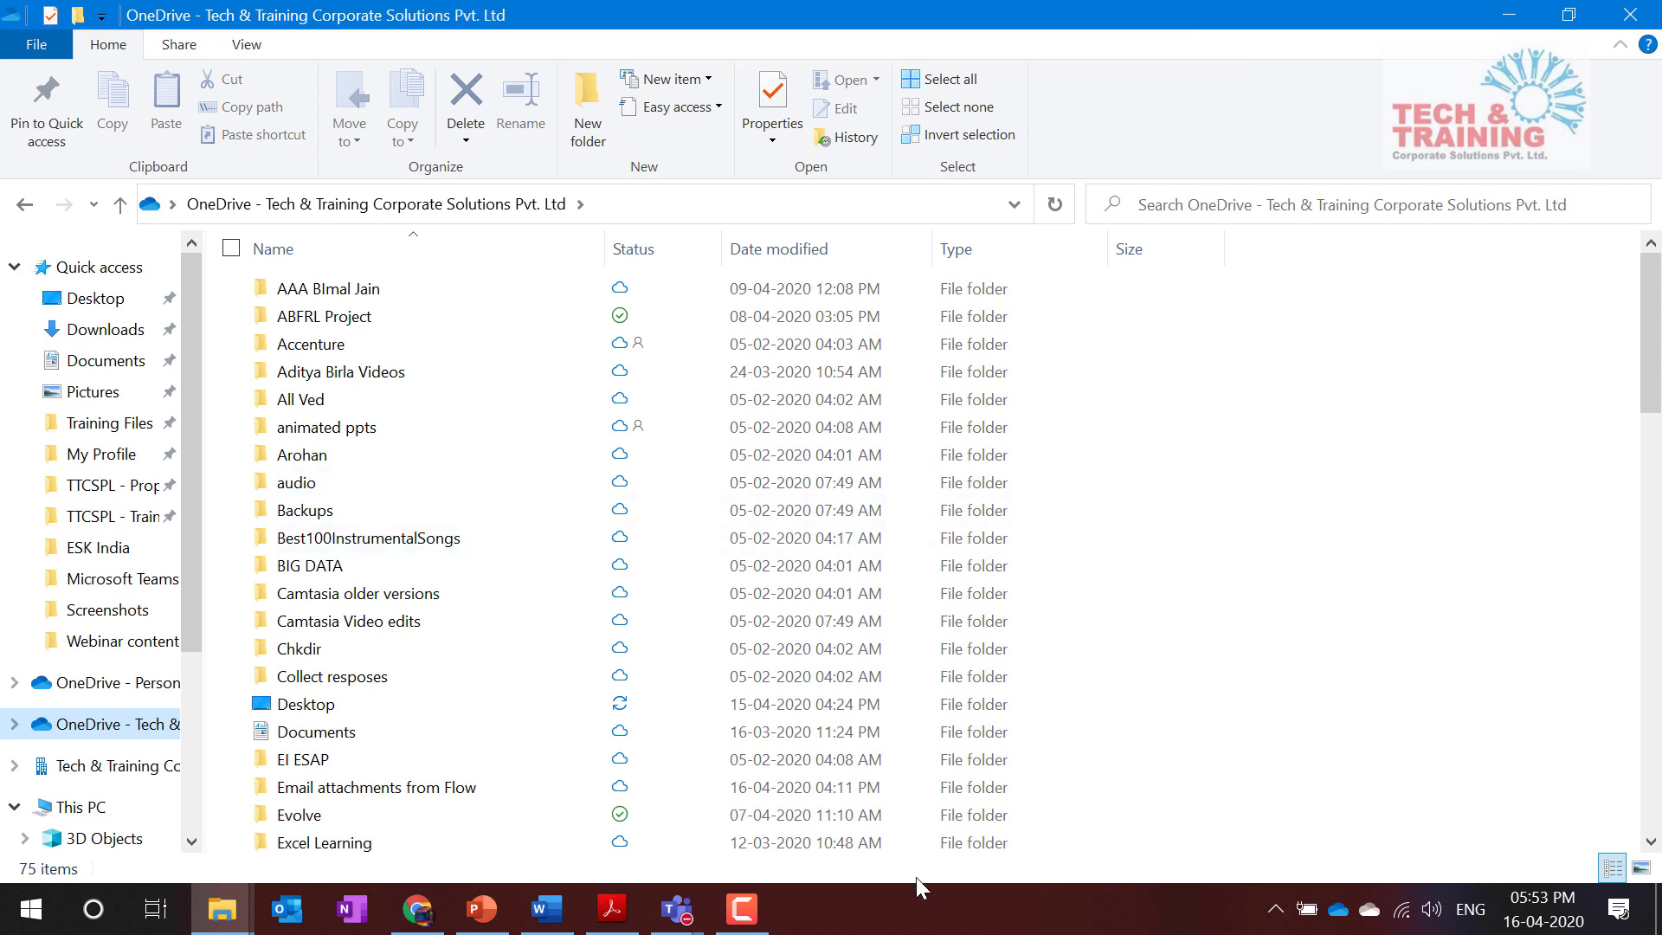
Step: Switch to Chrome and load portal.office.com in the Microsoft Office Home page
{"action": "left_click", "coordinate": [425, 906]}
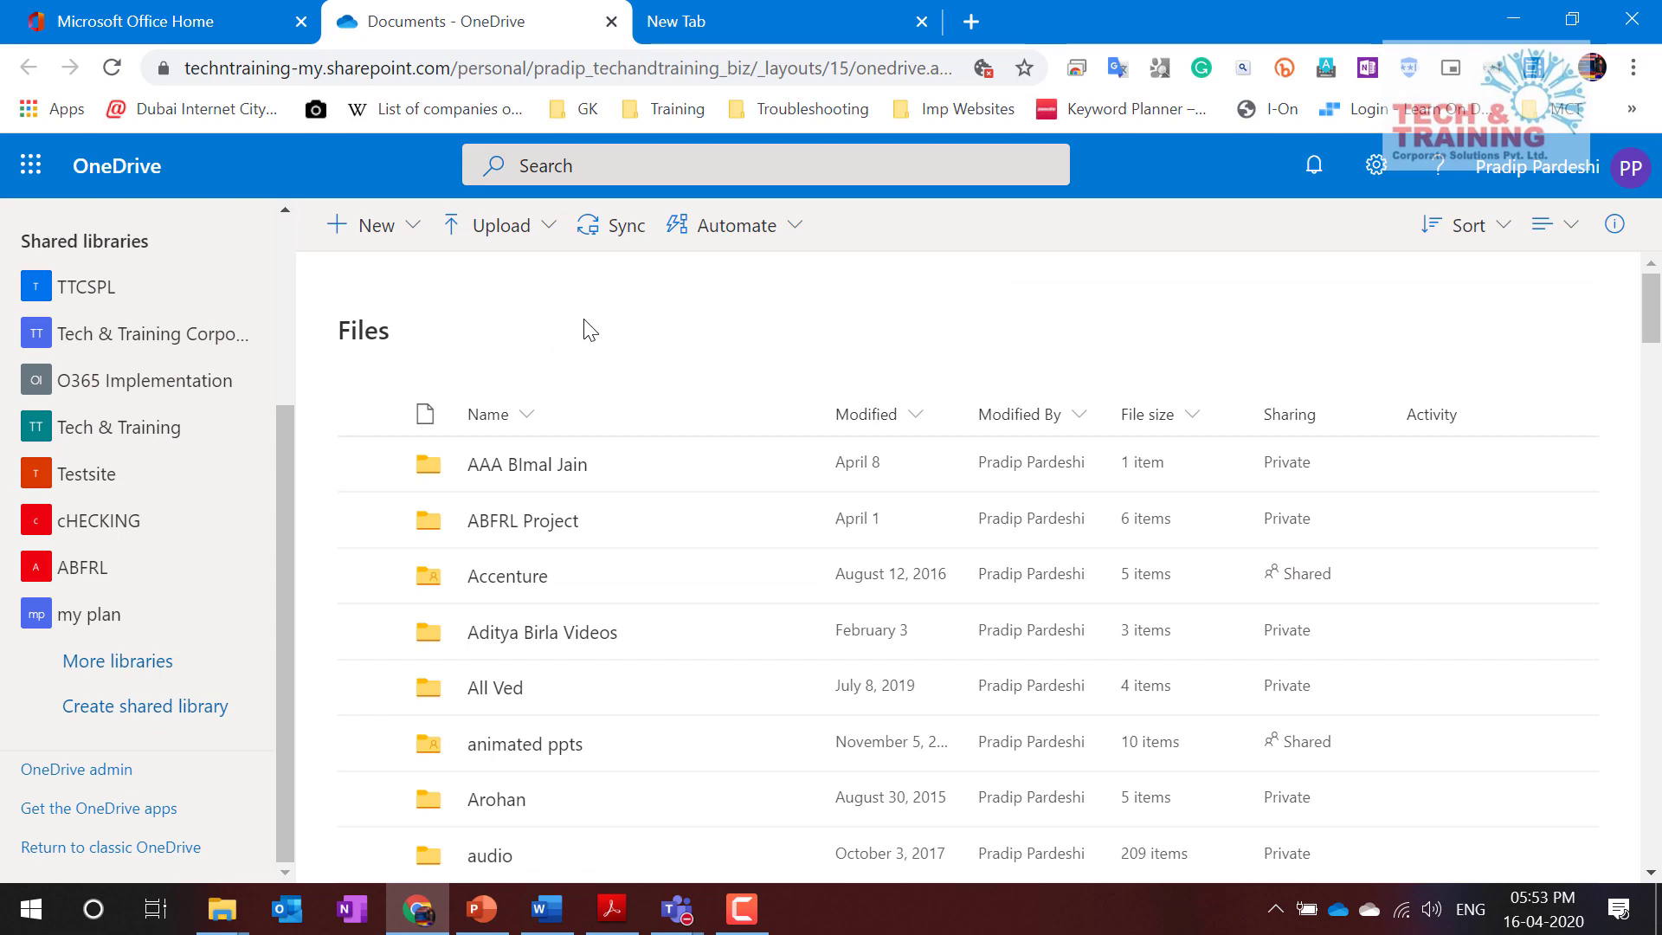
{"action": "left_click", "coordinate": [198, 26]}
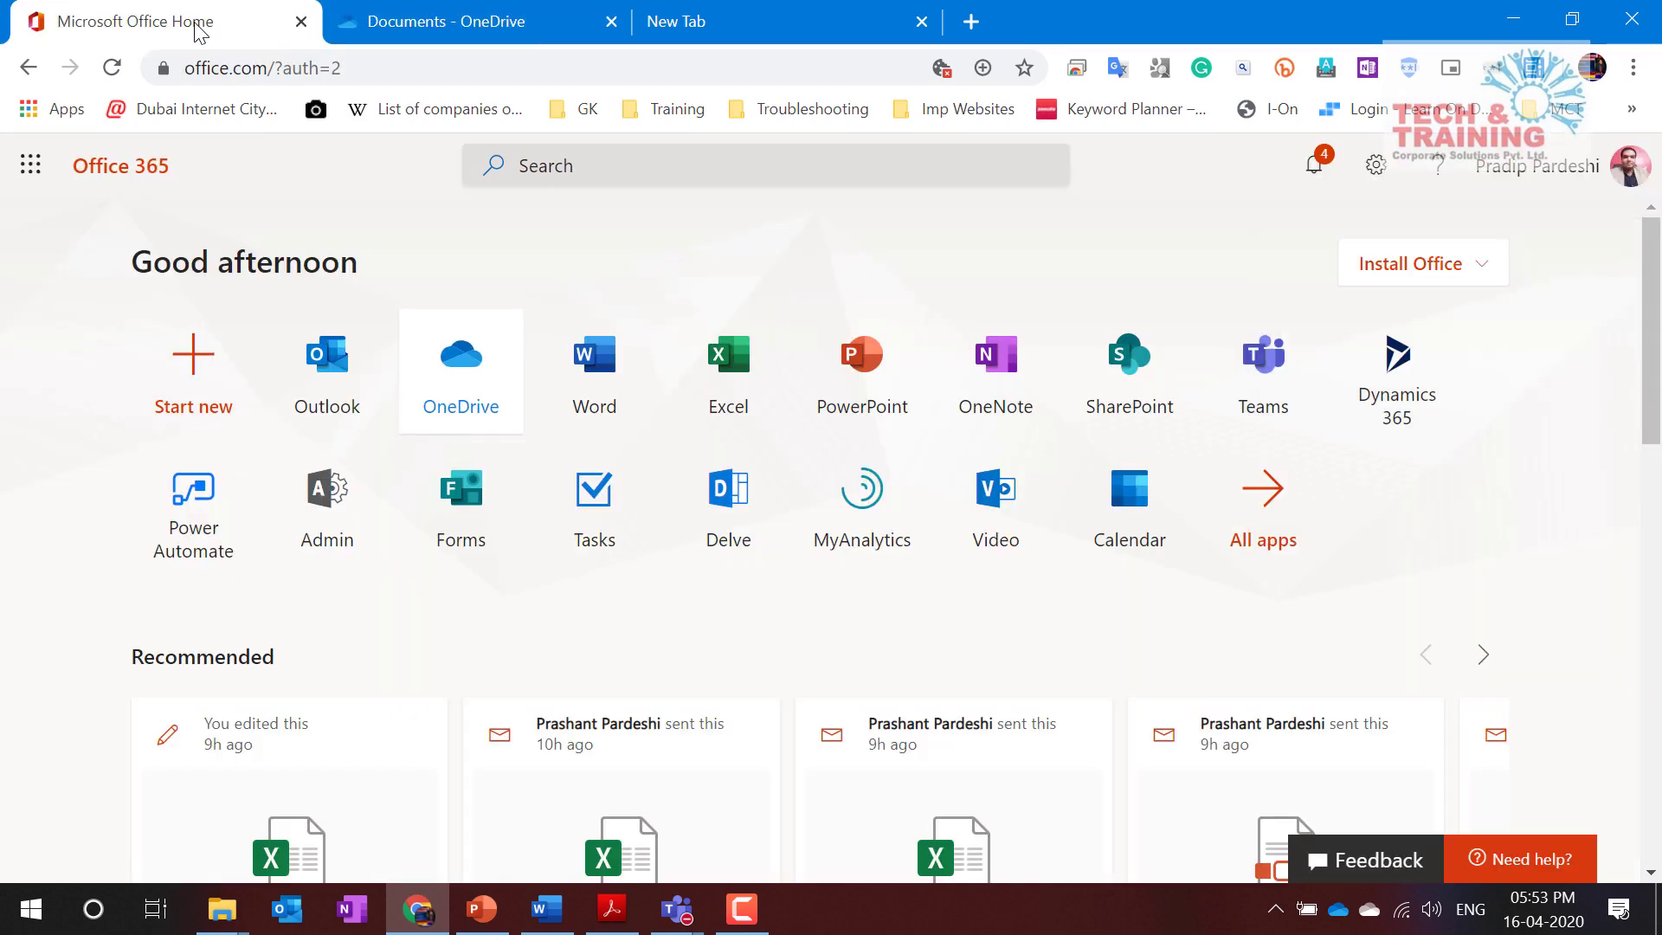
{"action": "left_click", "coordinate": [349, 70]}
{"action": "type", "text": "portal."}
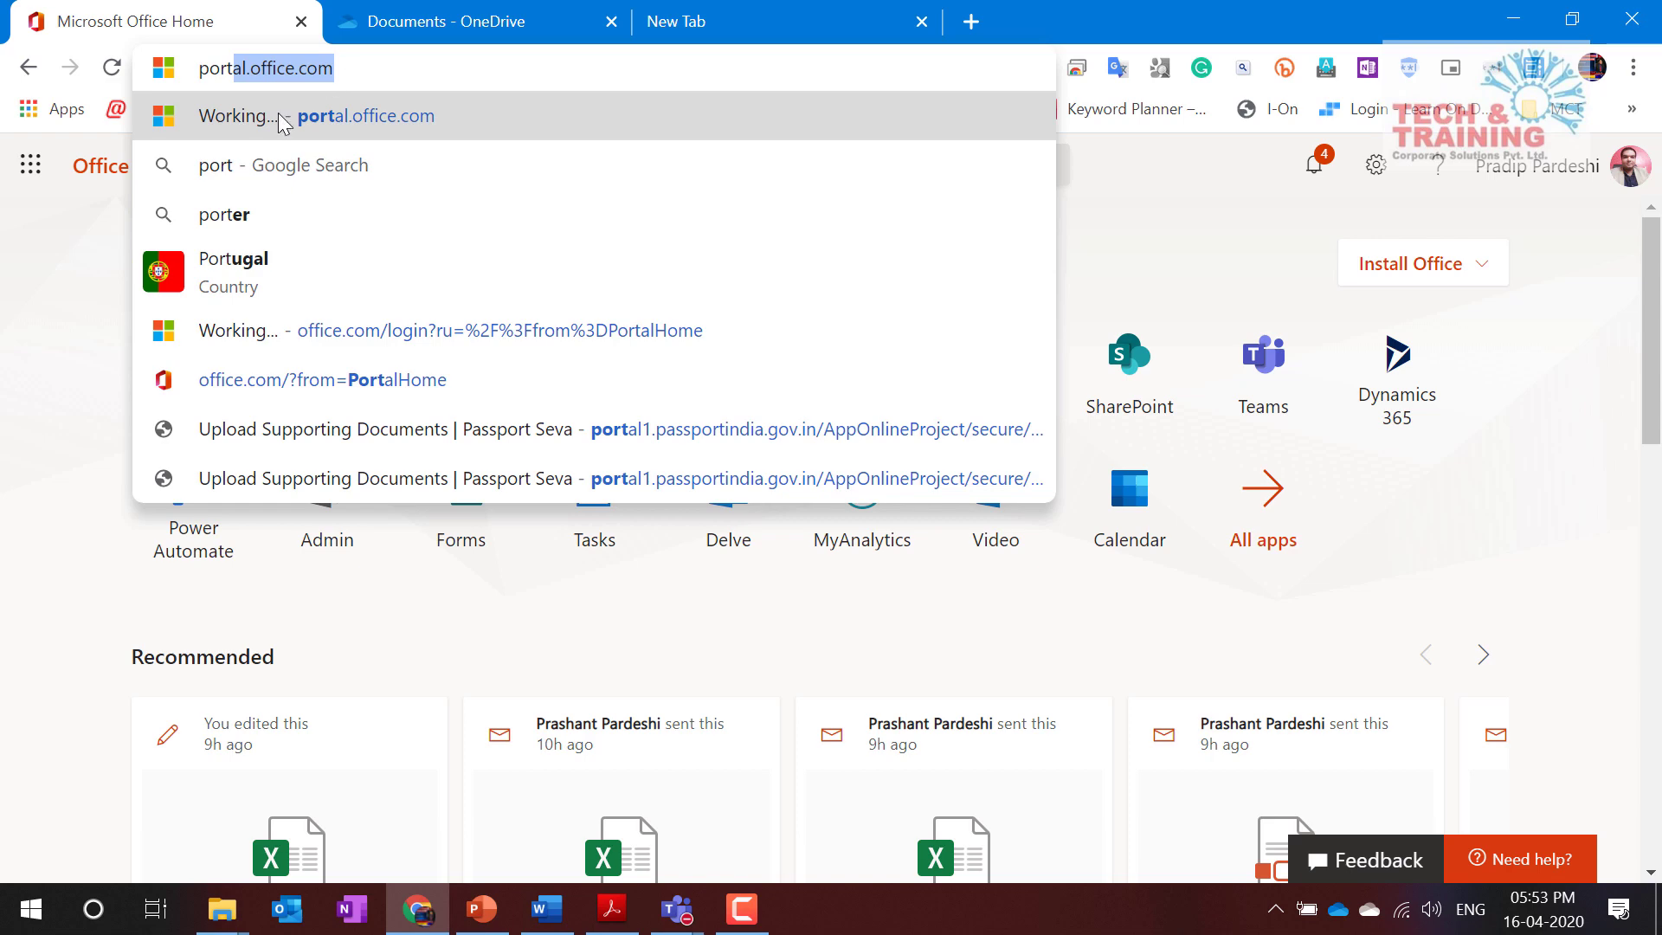
{"action": "key", "text": "Return"}
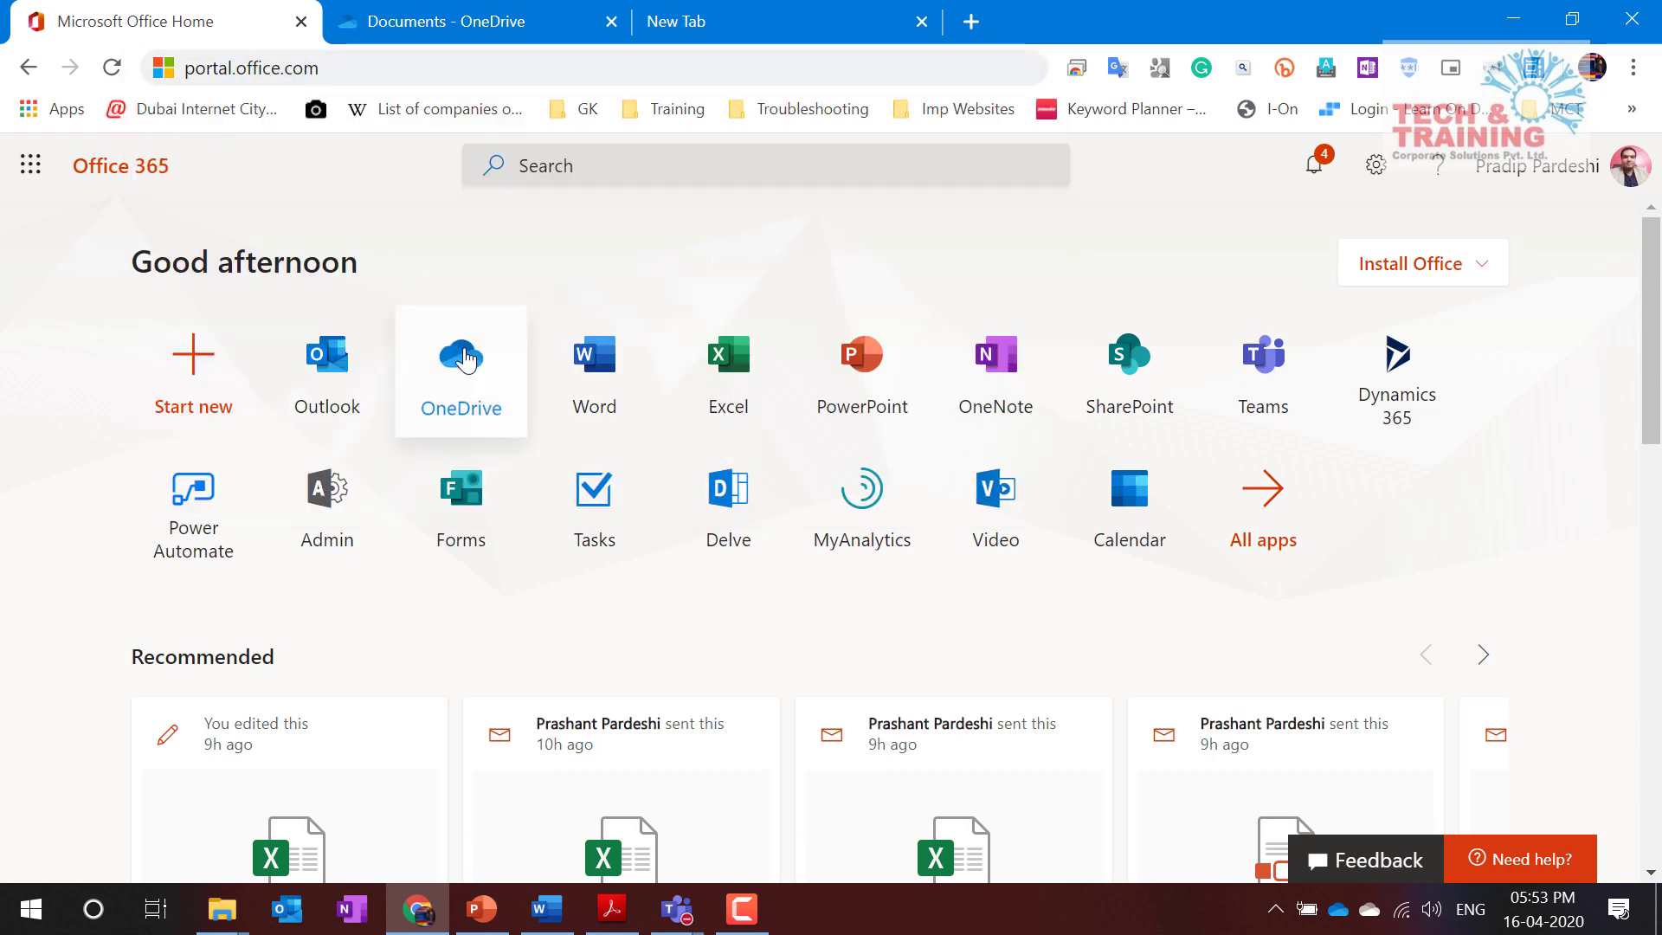
Step: Start syncing the files from OneDrive on the web, cancel opening the Microsoft OneDrive application and dismiss the sync dialog
{"action": "left_click", "coordinate": [441, 34]}
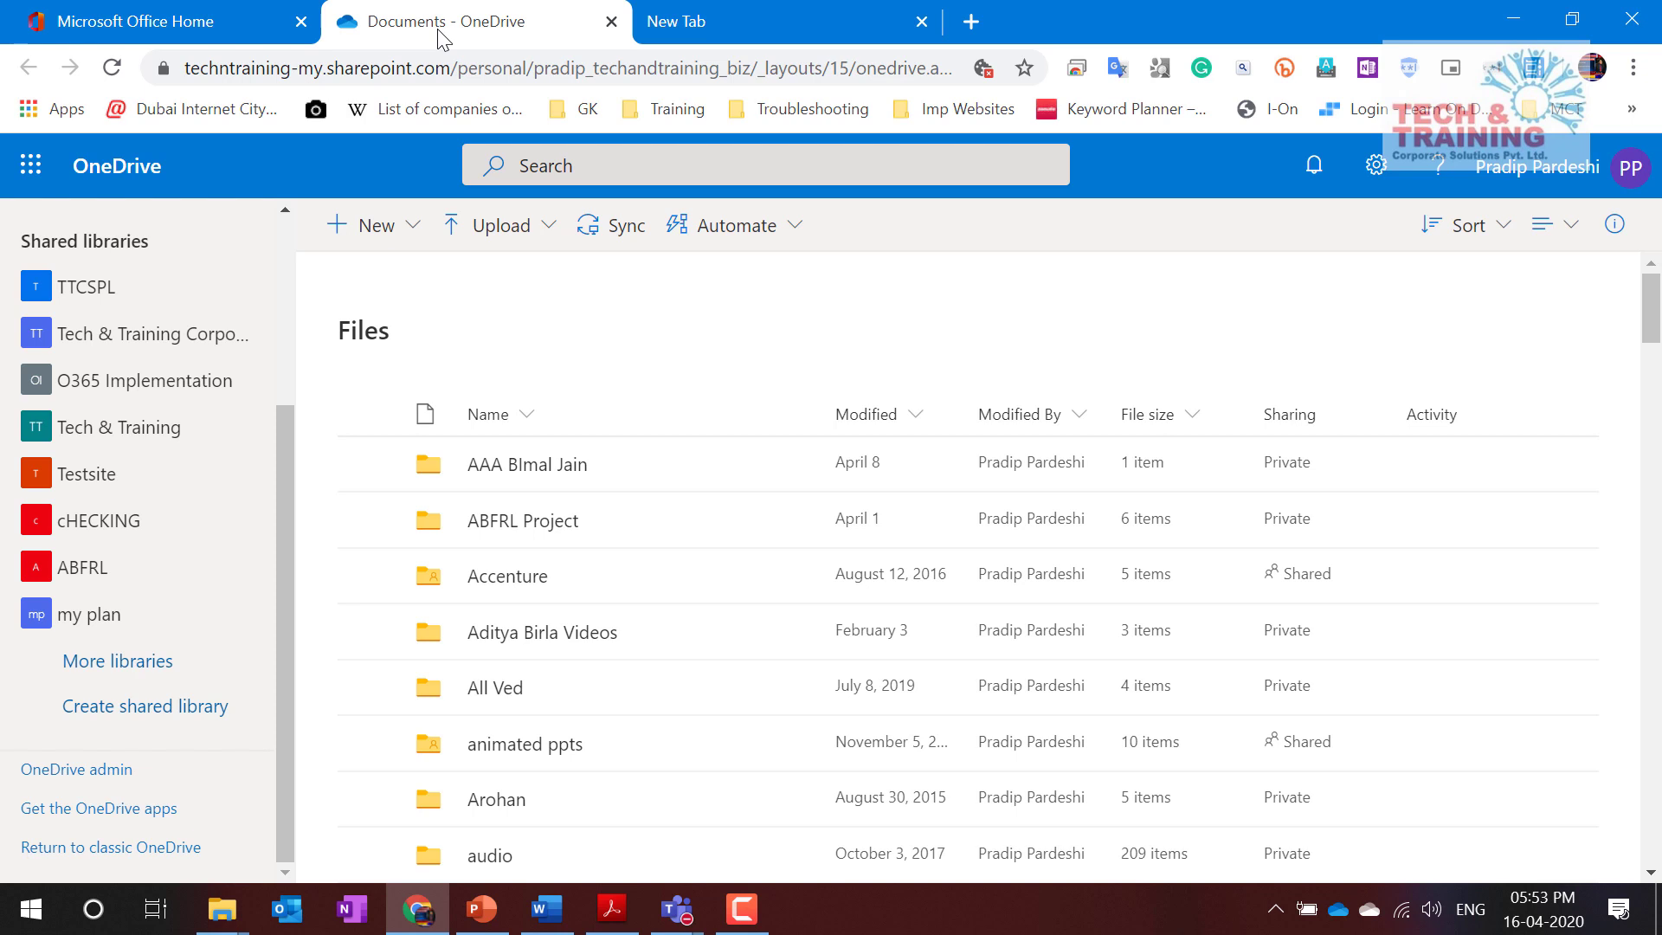
{"action": "left_click", "coordinate": [604, 230]}
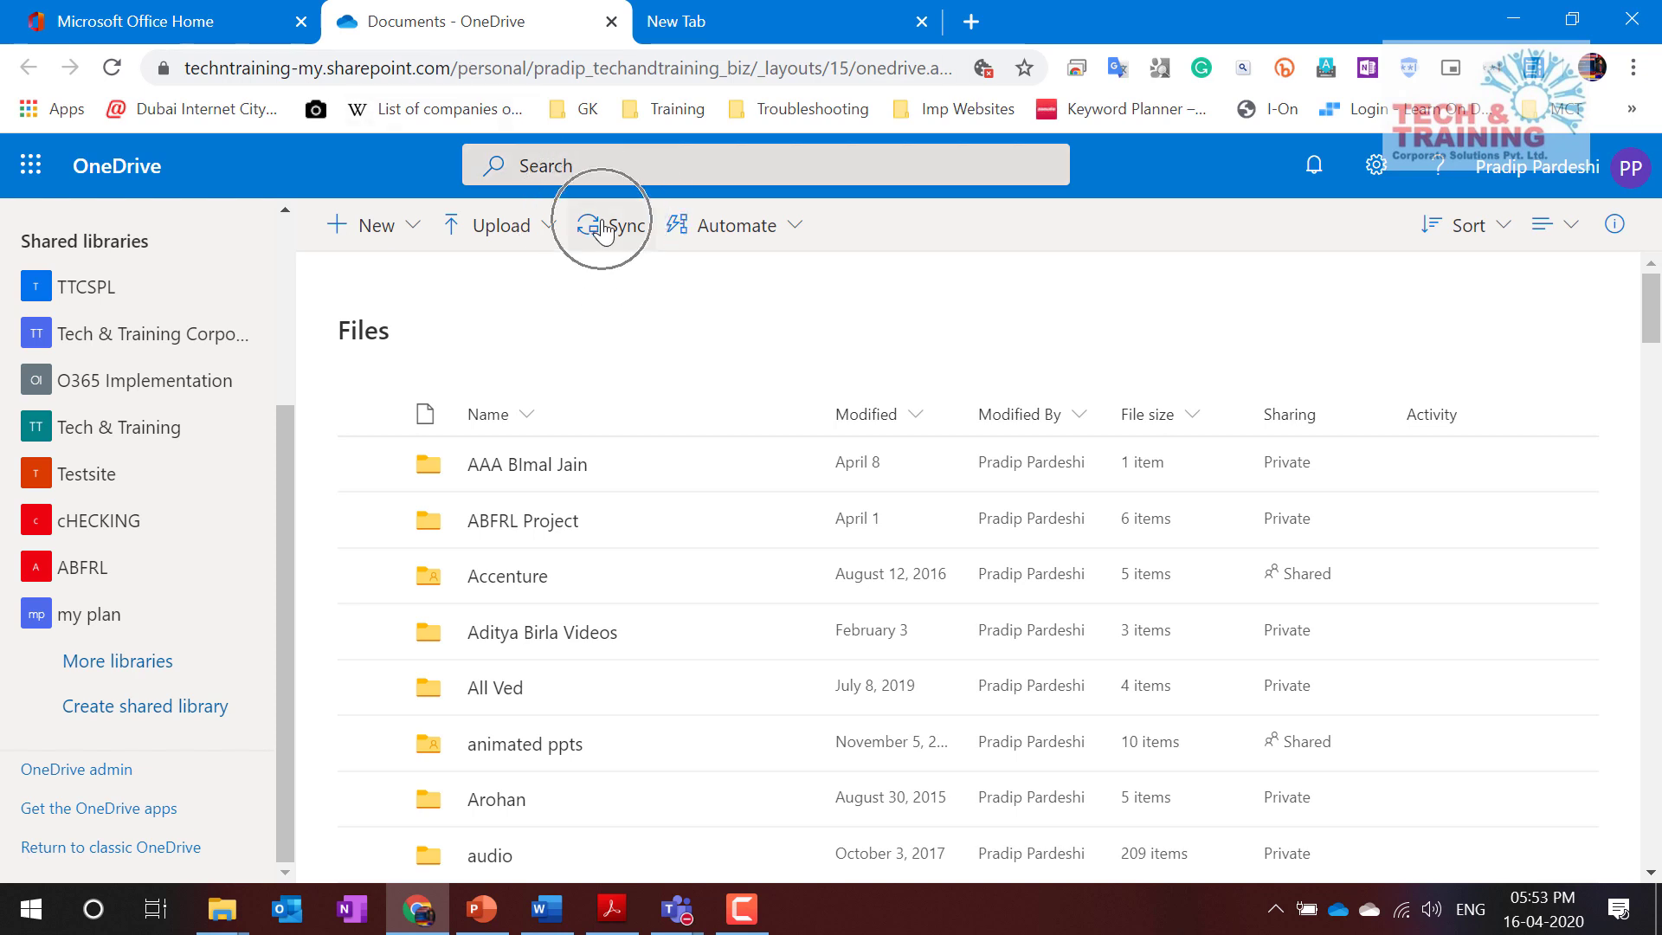
{"action": "left_click", "coordinate": [604, 230]}
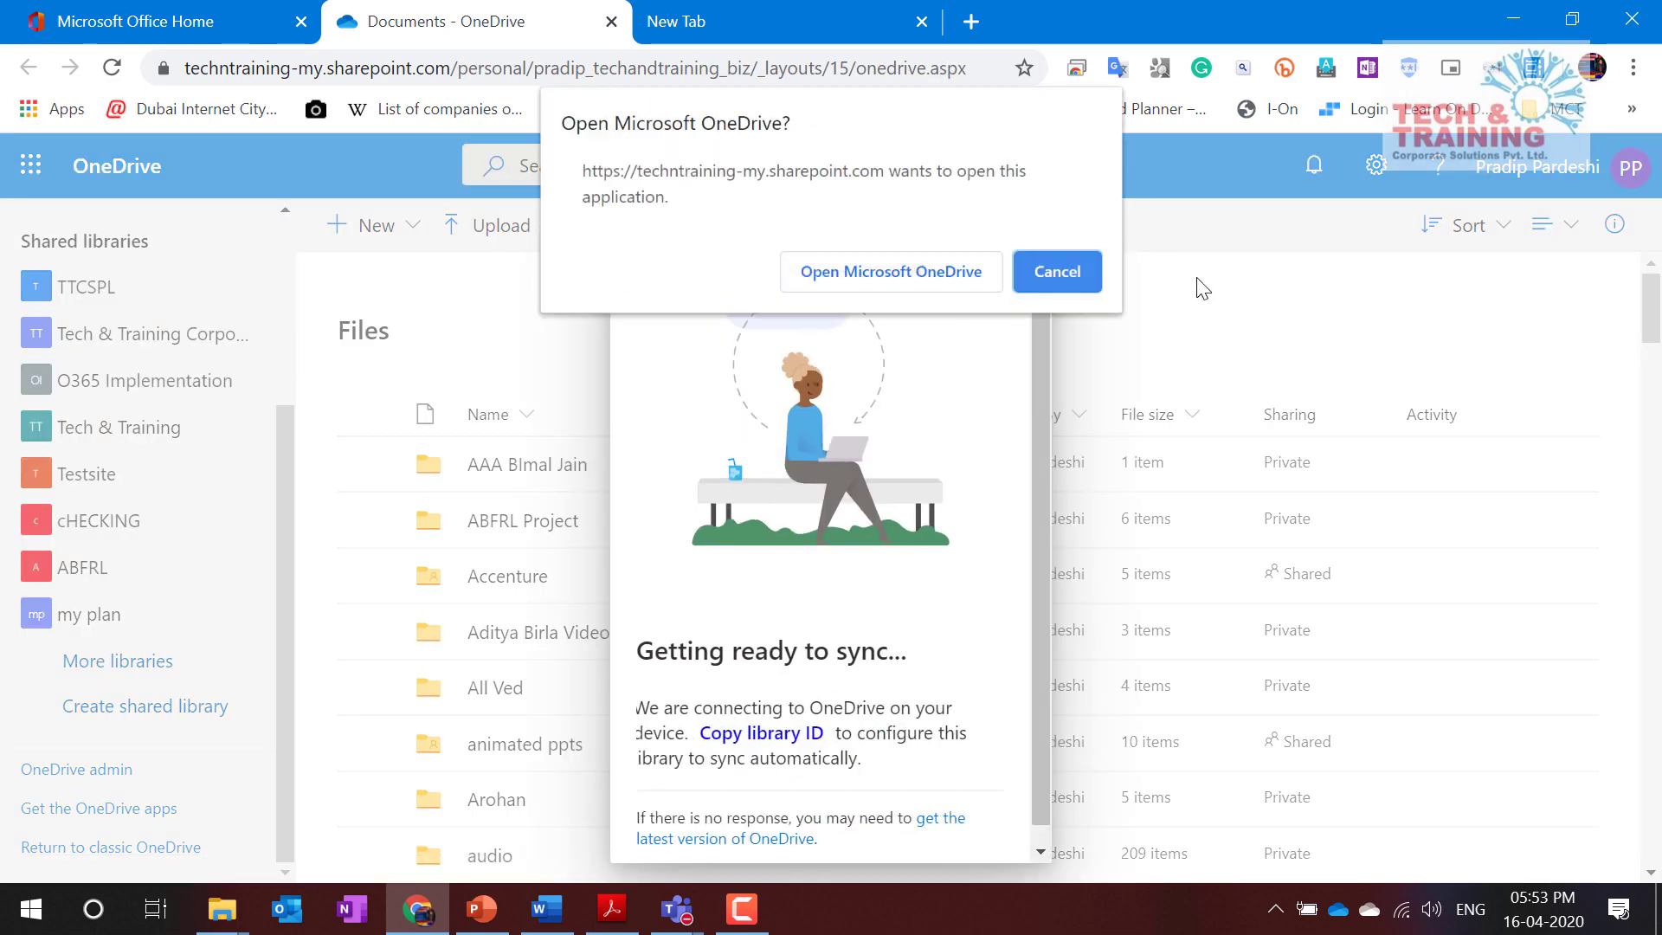
{"action": "left_click", "coordinate": [1074, 273]}
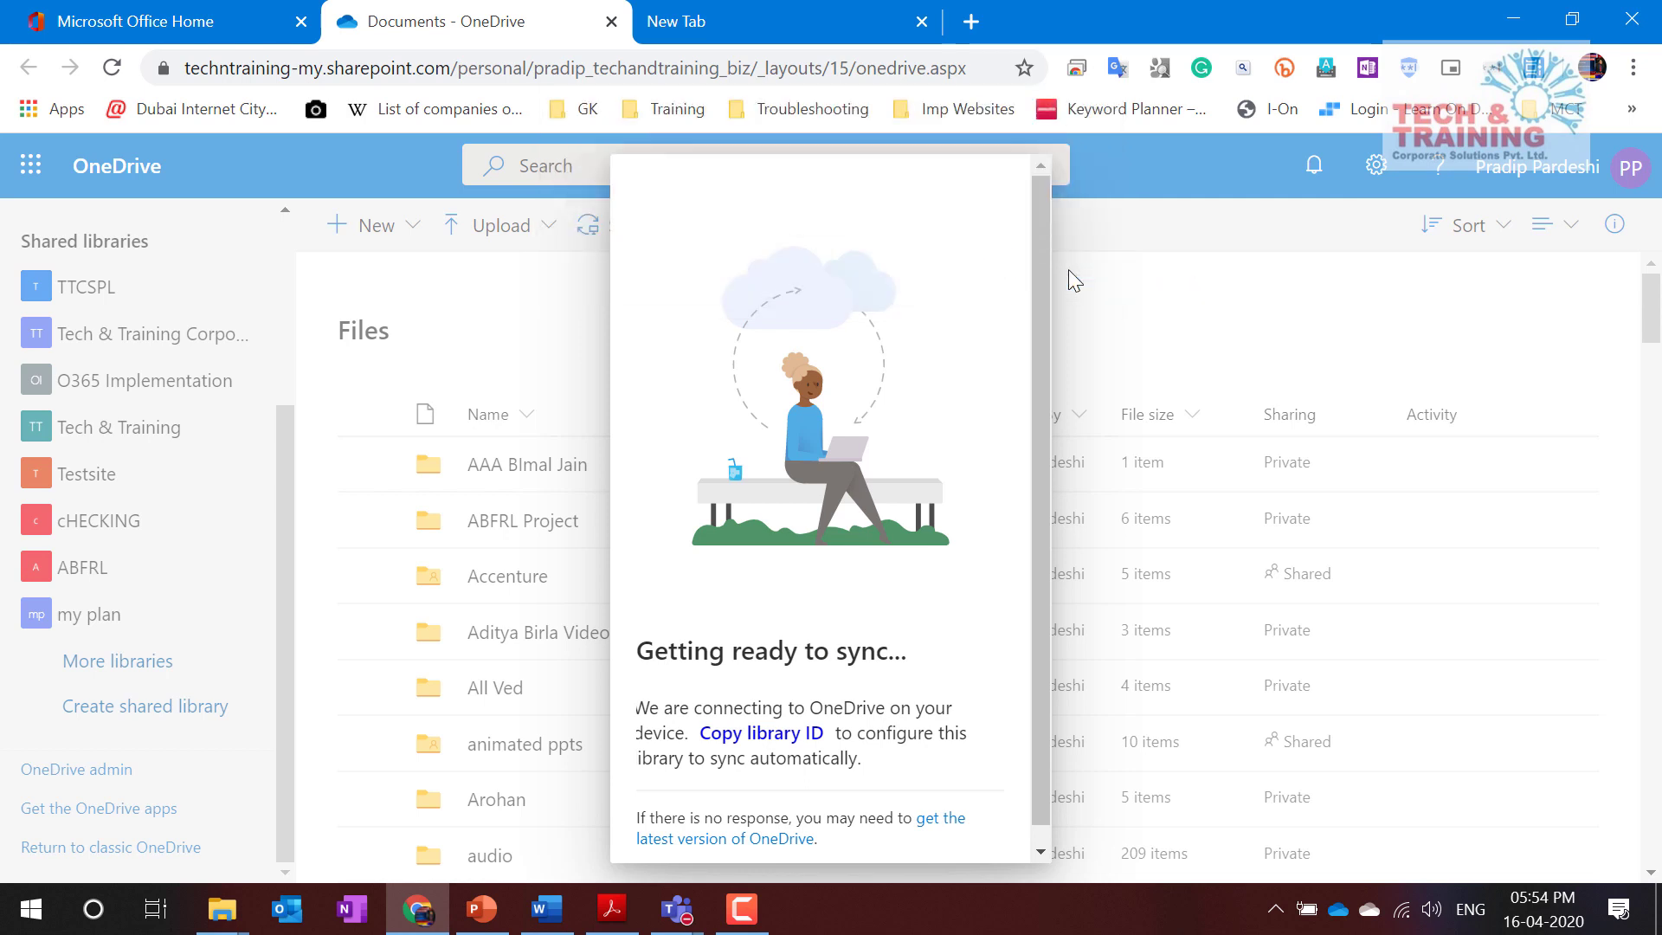
{"action": "left_click", "coordinate": [1068, 279]}
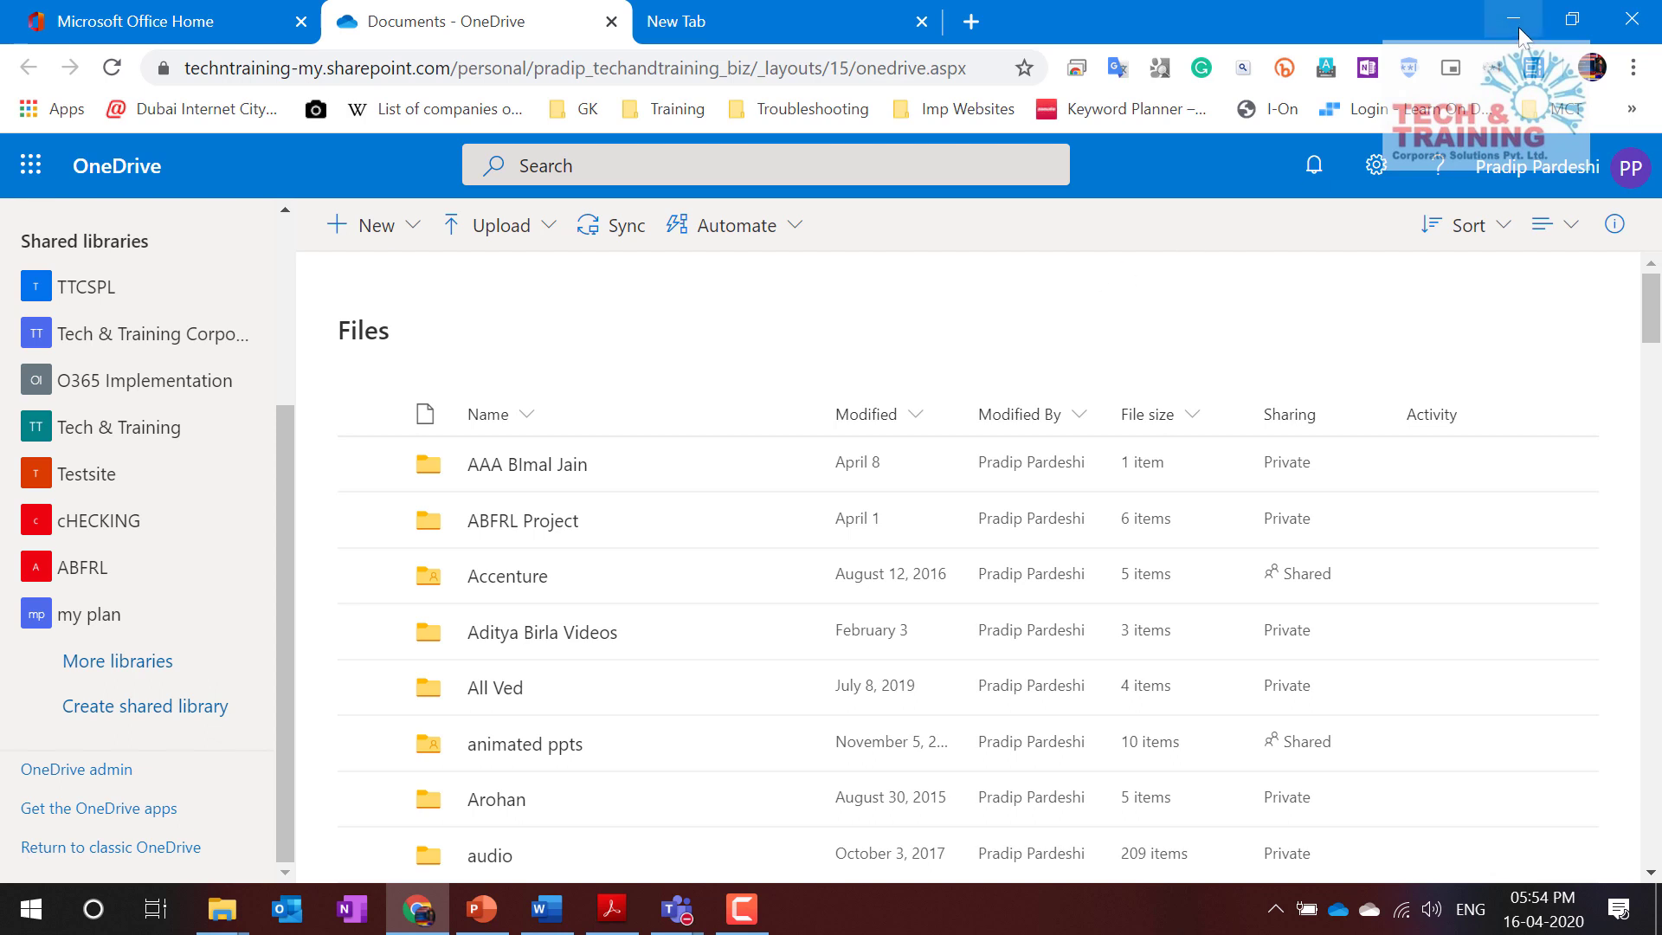
Step: Review the folder backup for Desktop, Documents and Pictures in the OneDrive settings and close both dialogs
{"action": "left_click", "coordinate": [1340, 911]}
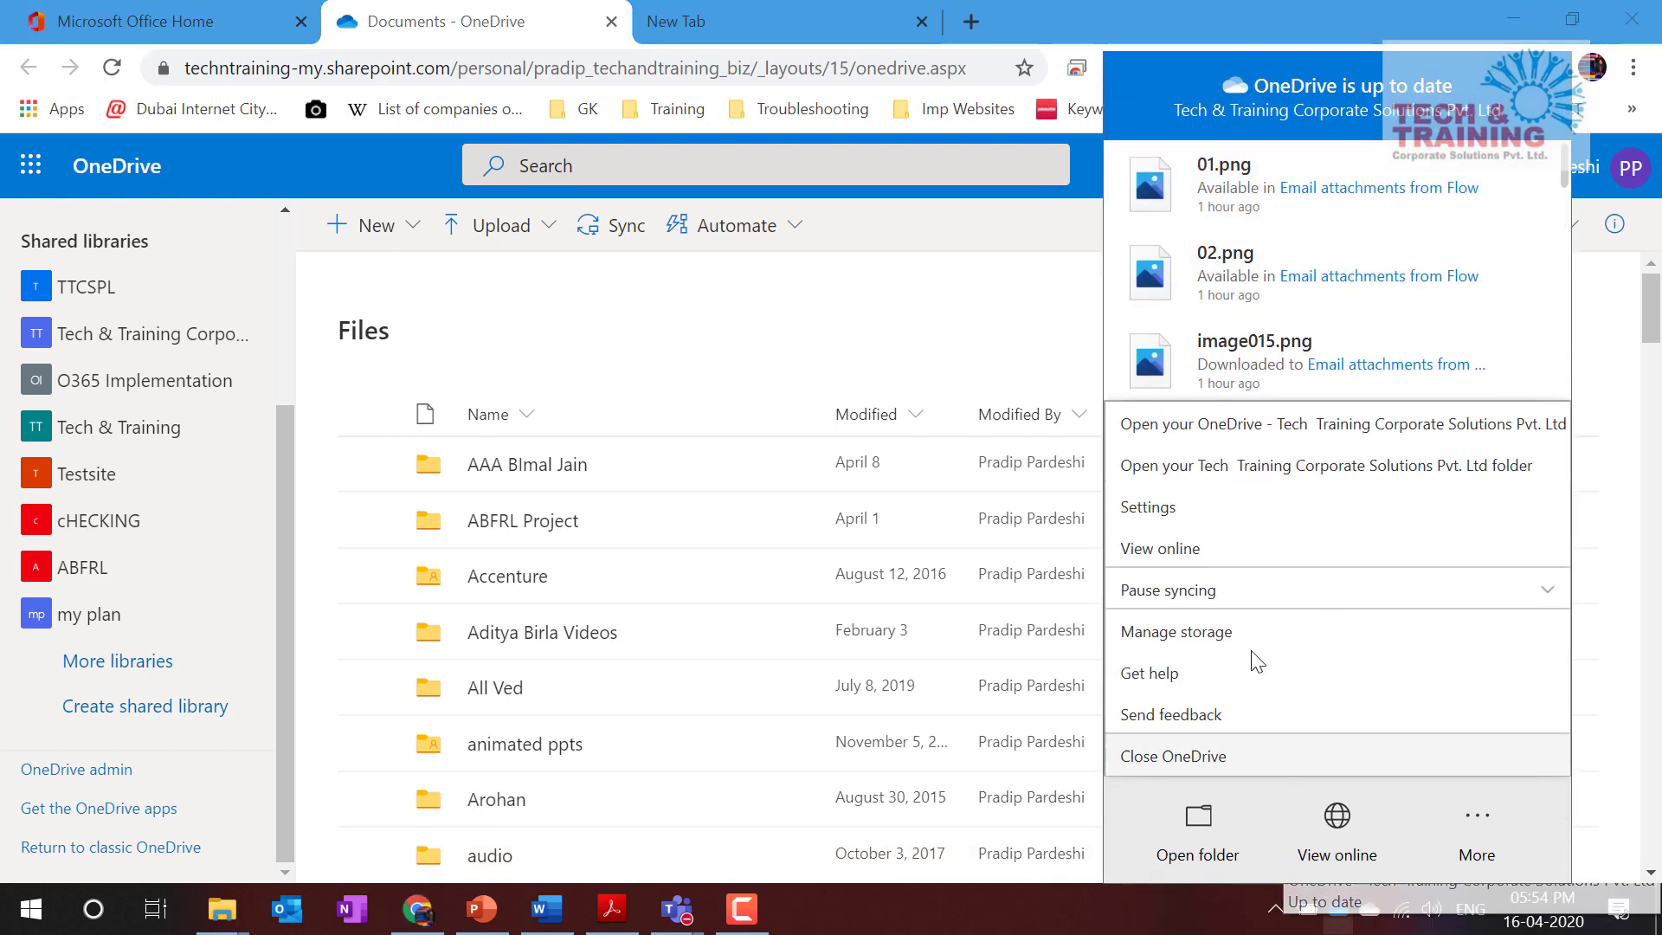
{"action": "left_click", "coordinate": [1219, 509]}
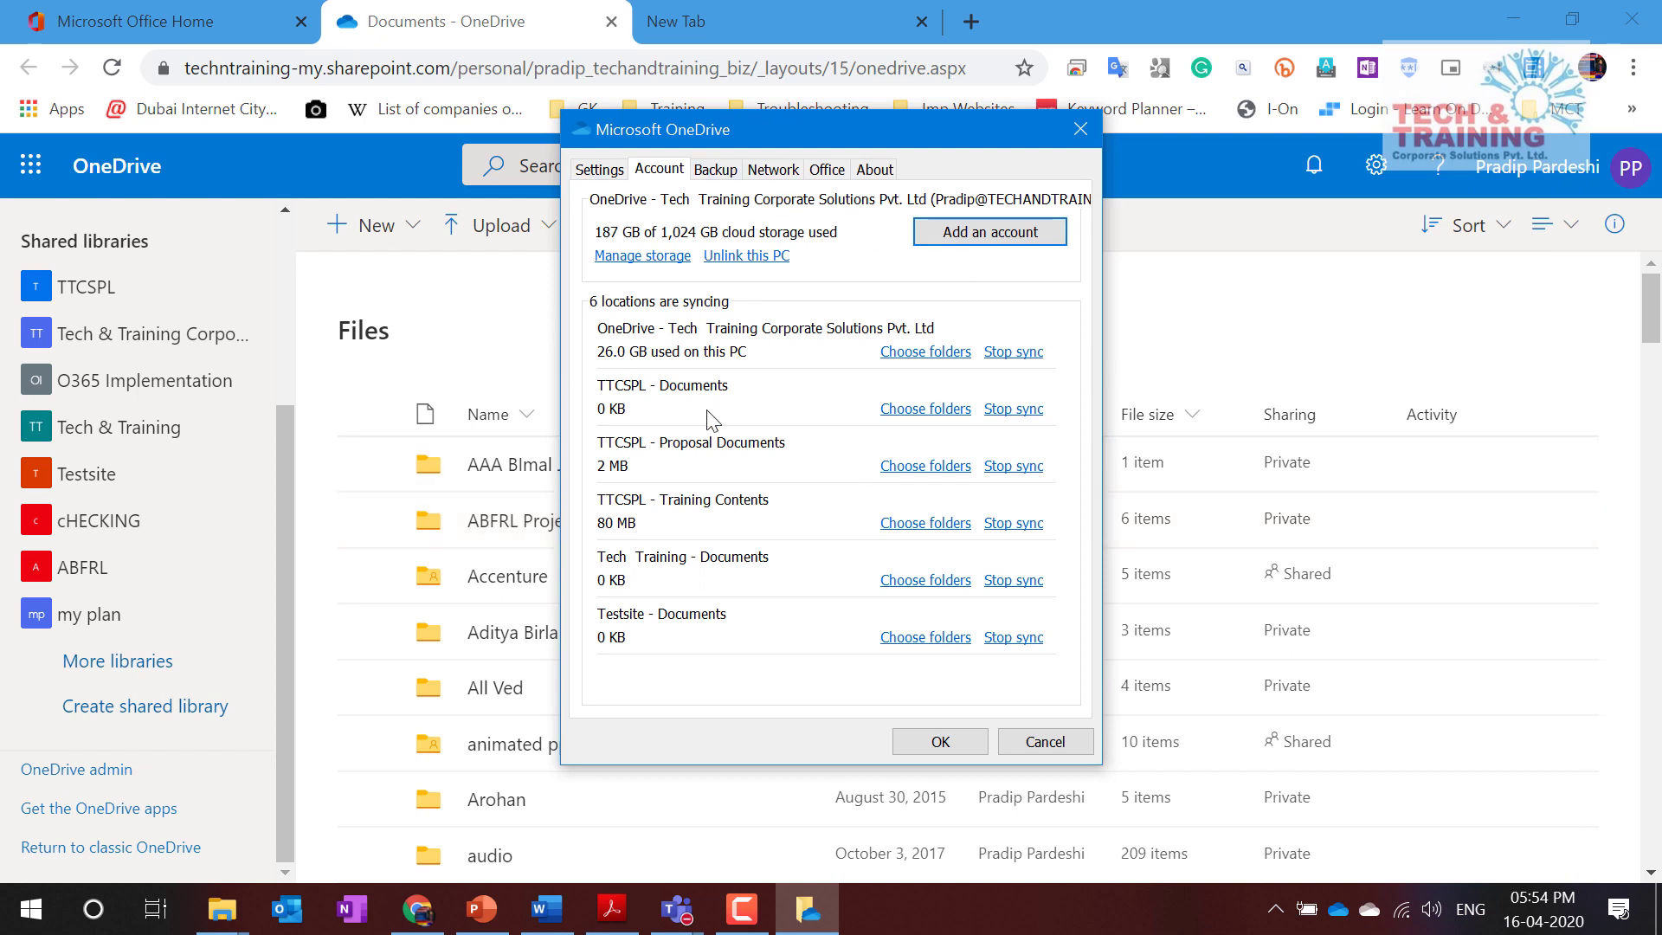
{"action": "left_click", "coordinate": [716, 180]}
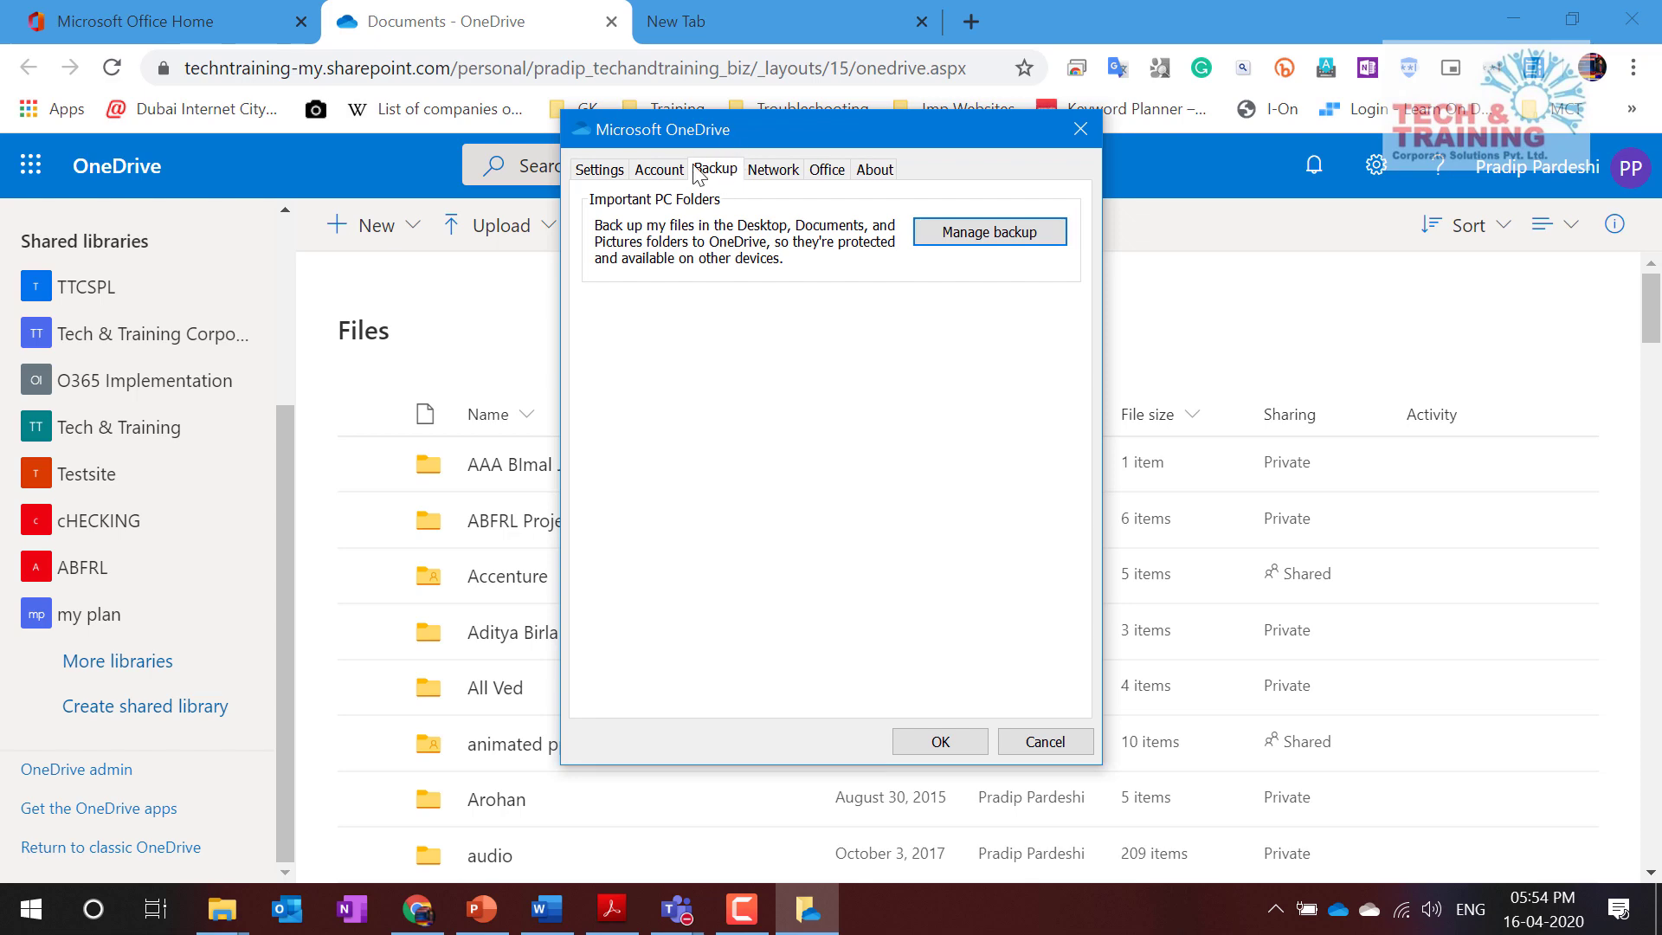
{"action": "left_click", "coordinate": [978, 239]}
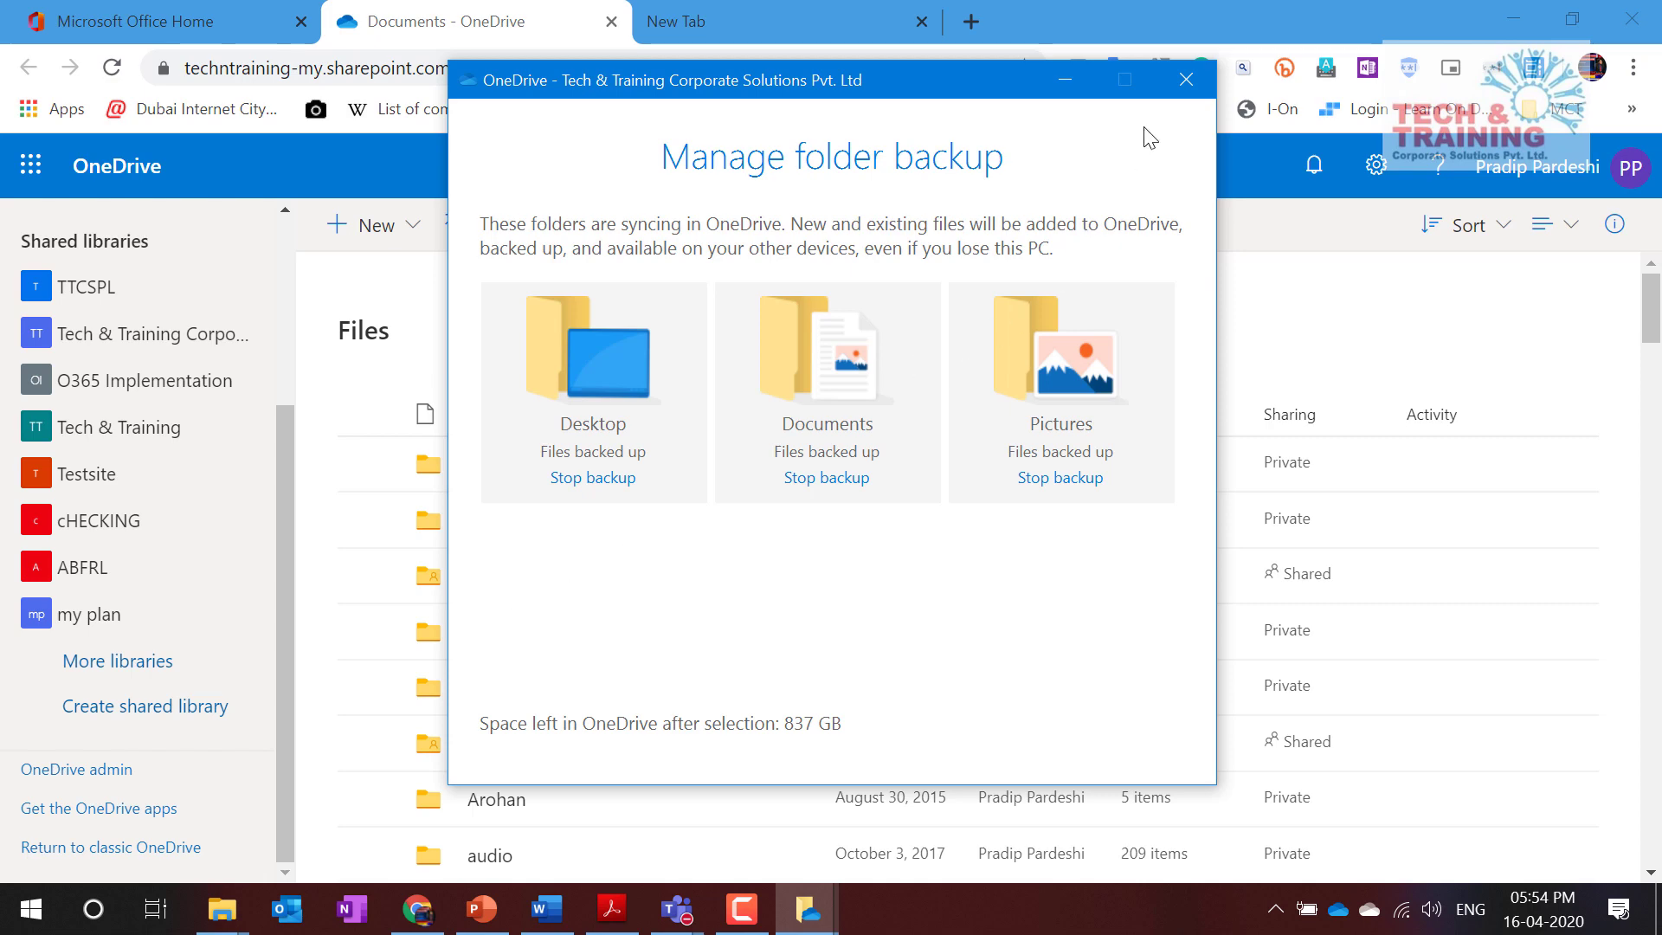
{"action": "left_click", "coordinate": [1186, 79]}
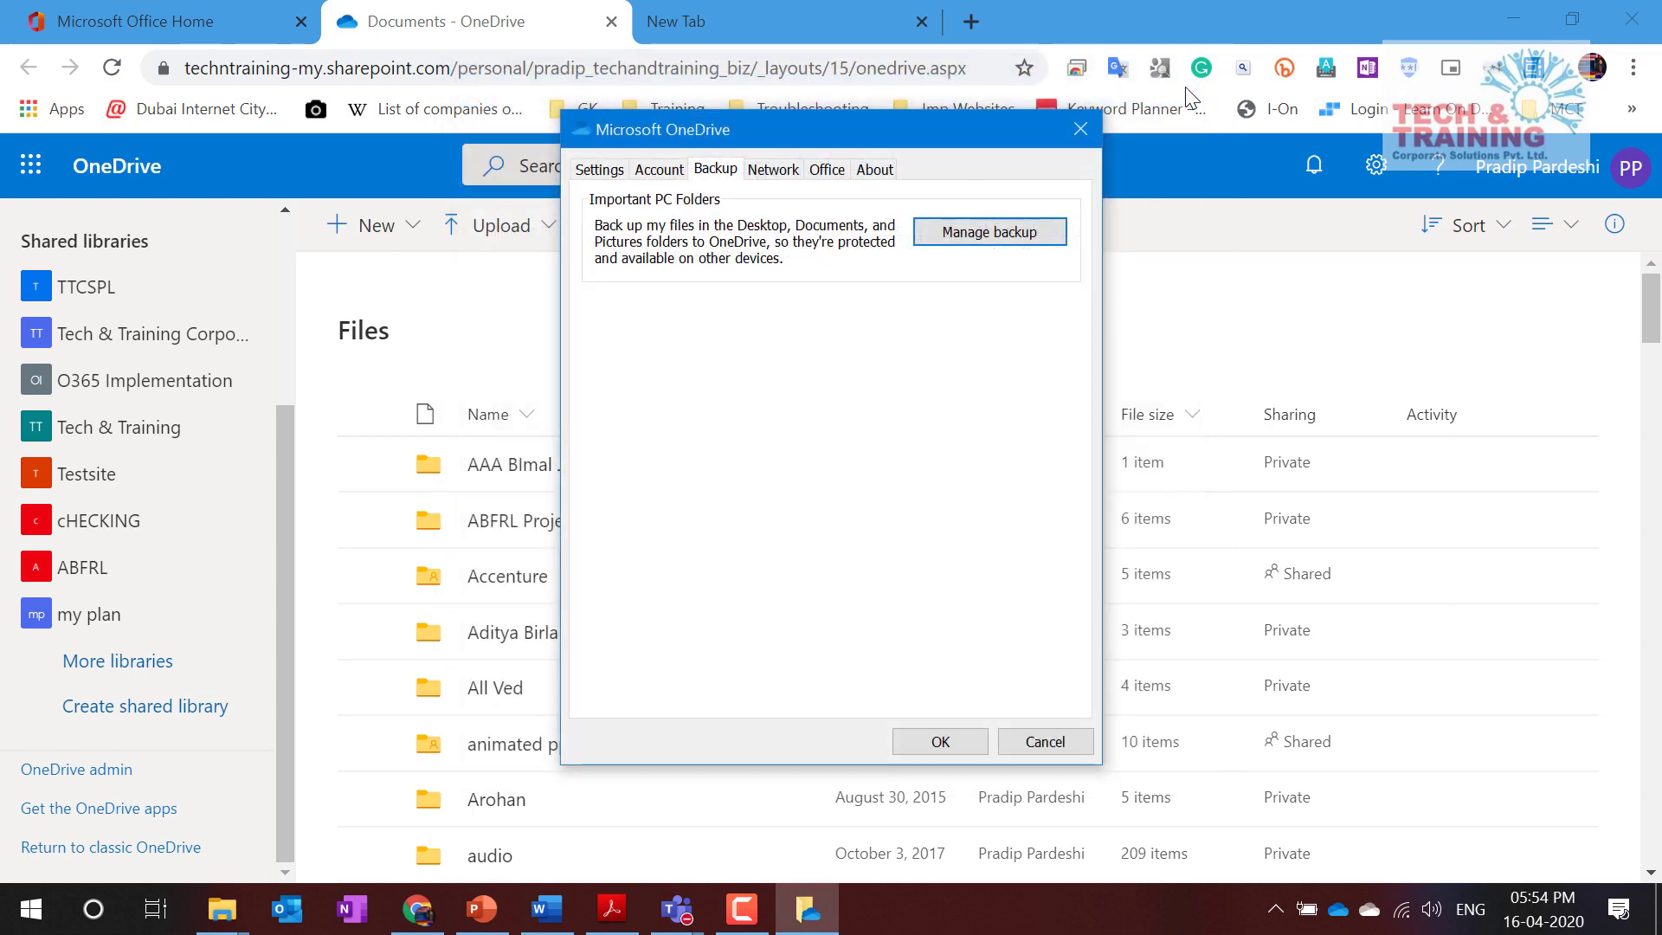
{"action": "left_click", "coordinate": [1080, 129]}
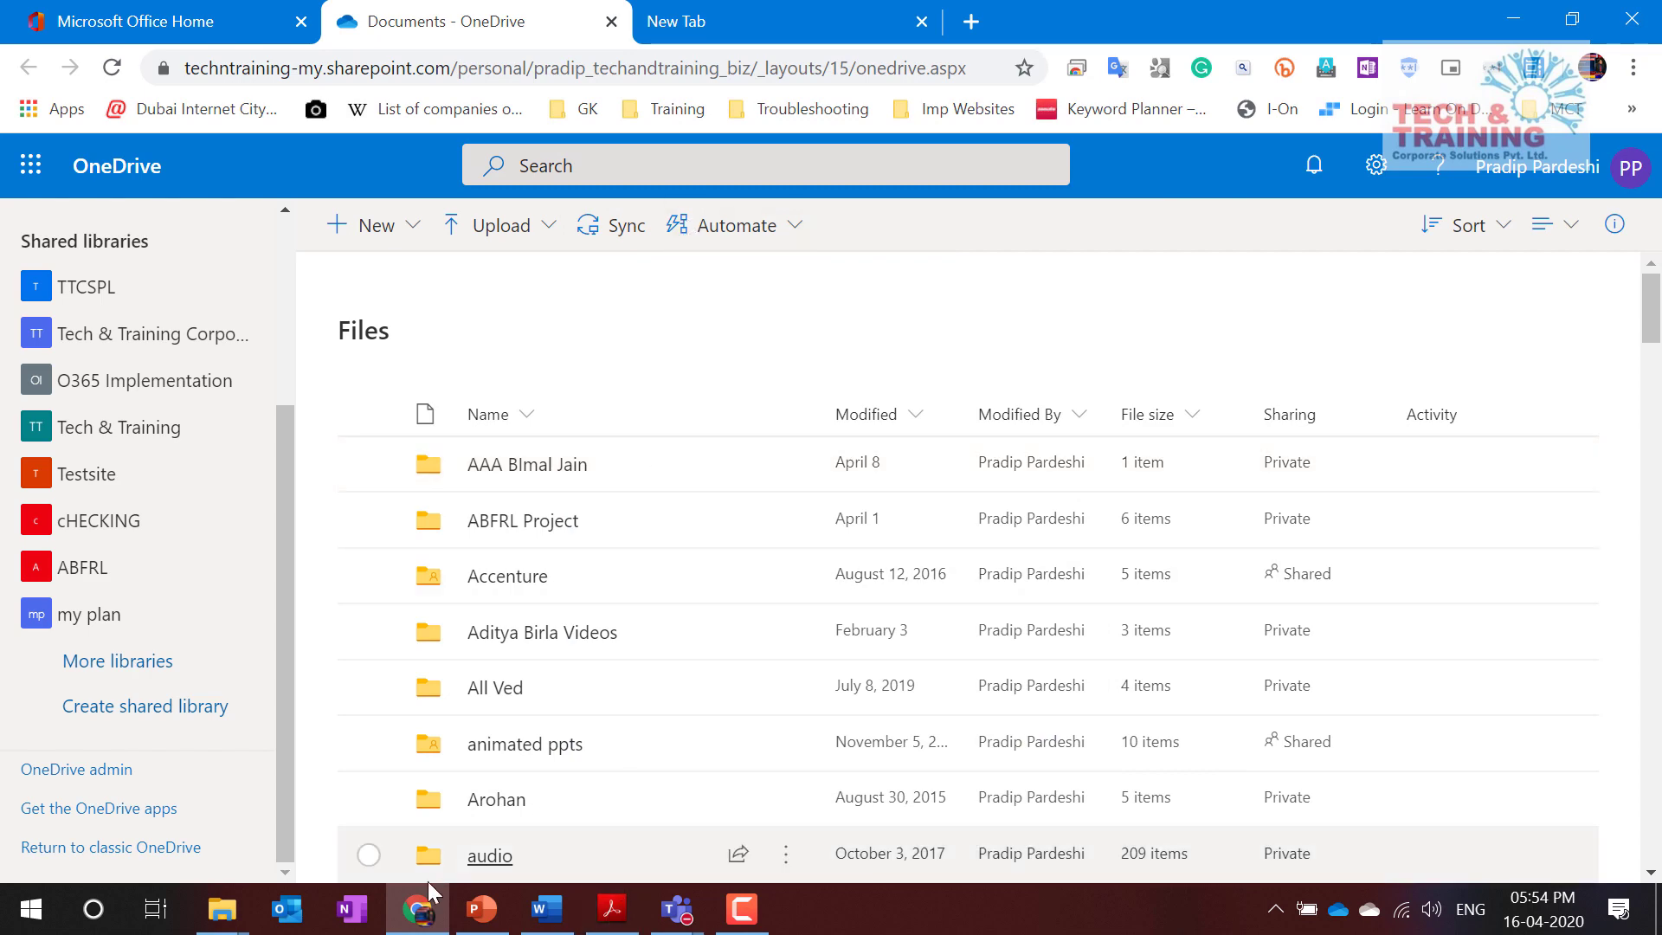
Step: Switch back to the Tech & Training OneDrive folder in File Explorer
{"action": "left_click", "coordinate": [240, 910]}
{"action": "left_click", "coordinate": [675, 796]}
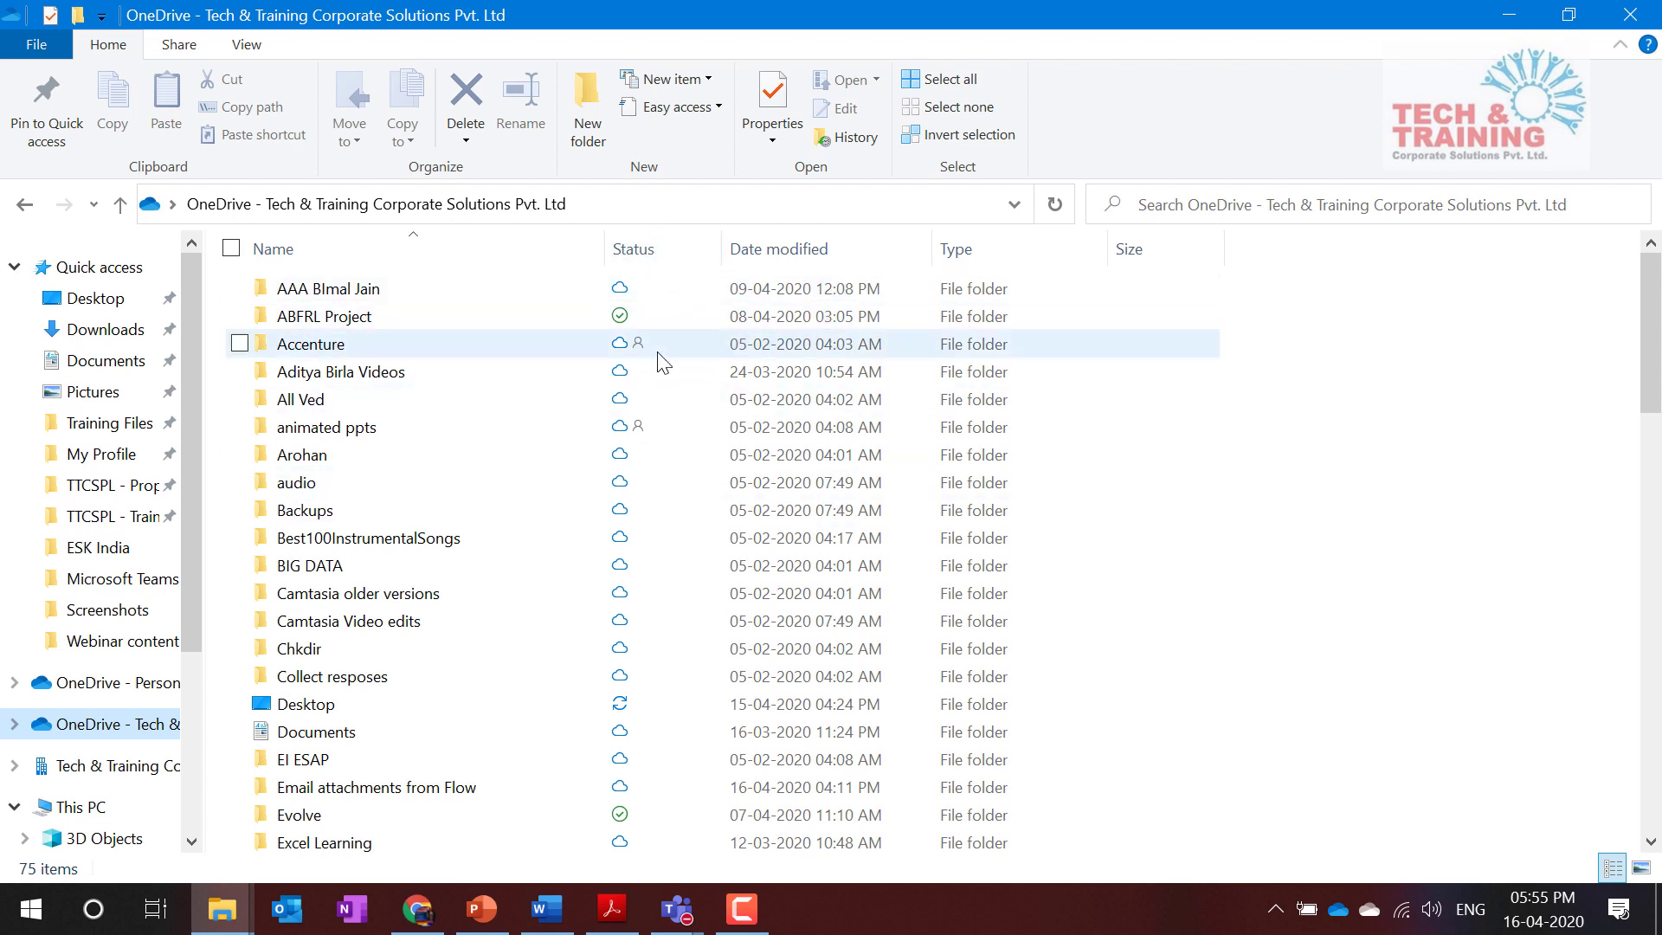
{"action": "mouse_move", "coordinate": [662, 362]}
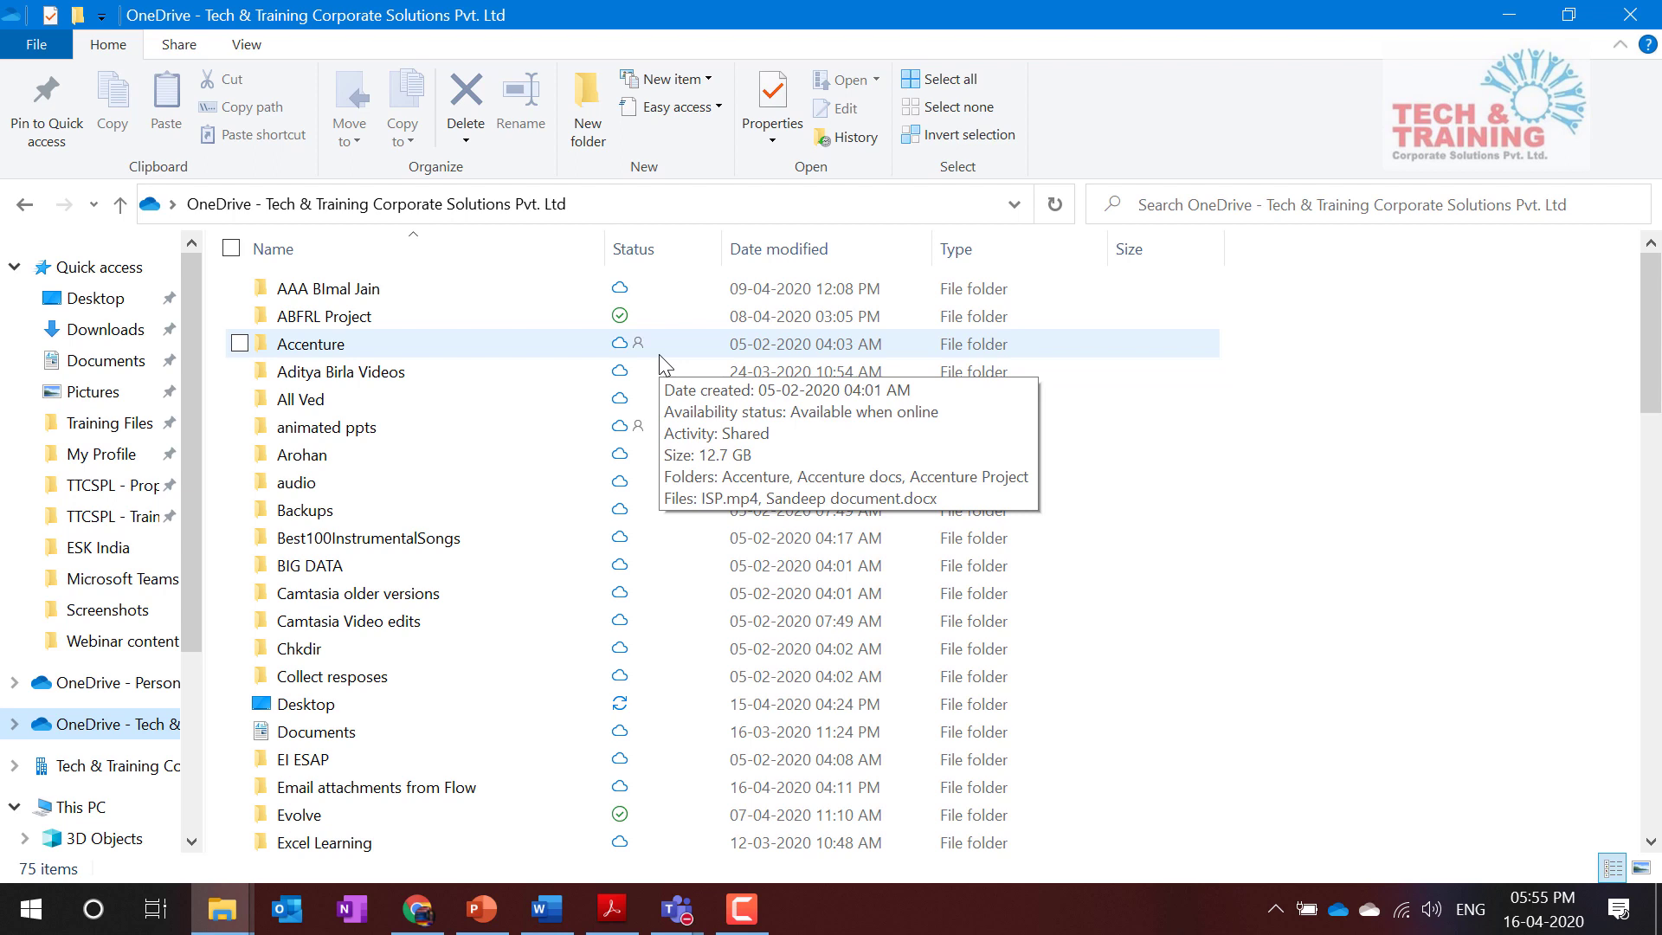
Step: Run winver to check the installed Windows version, then close the About Windows dialog
{"action": "key", "text": "super+r"}
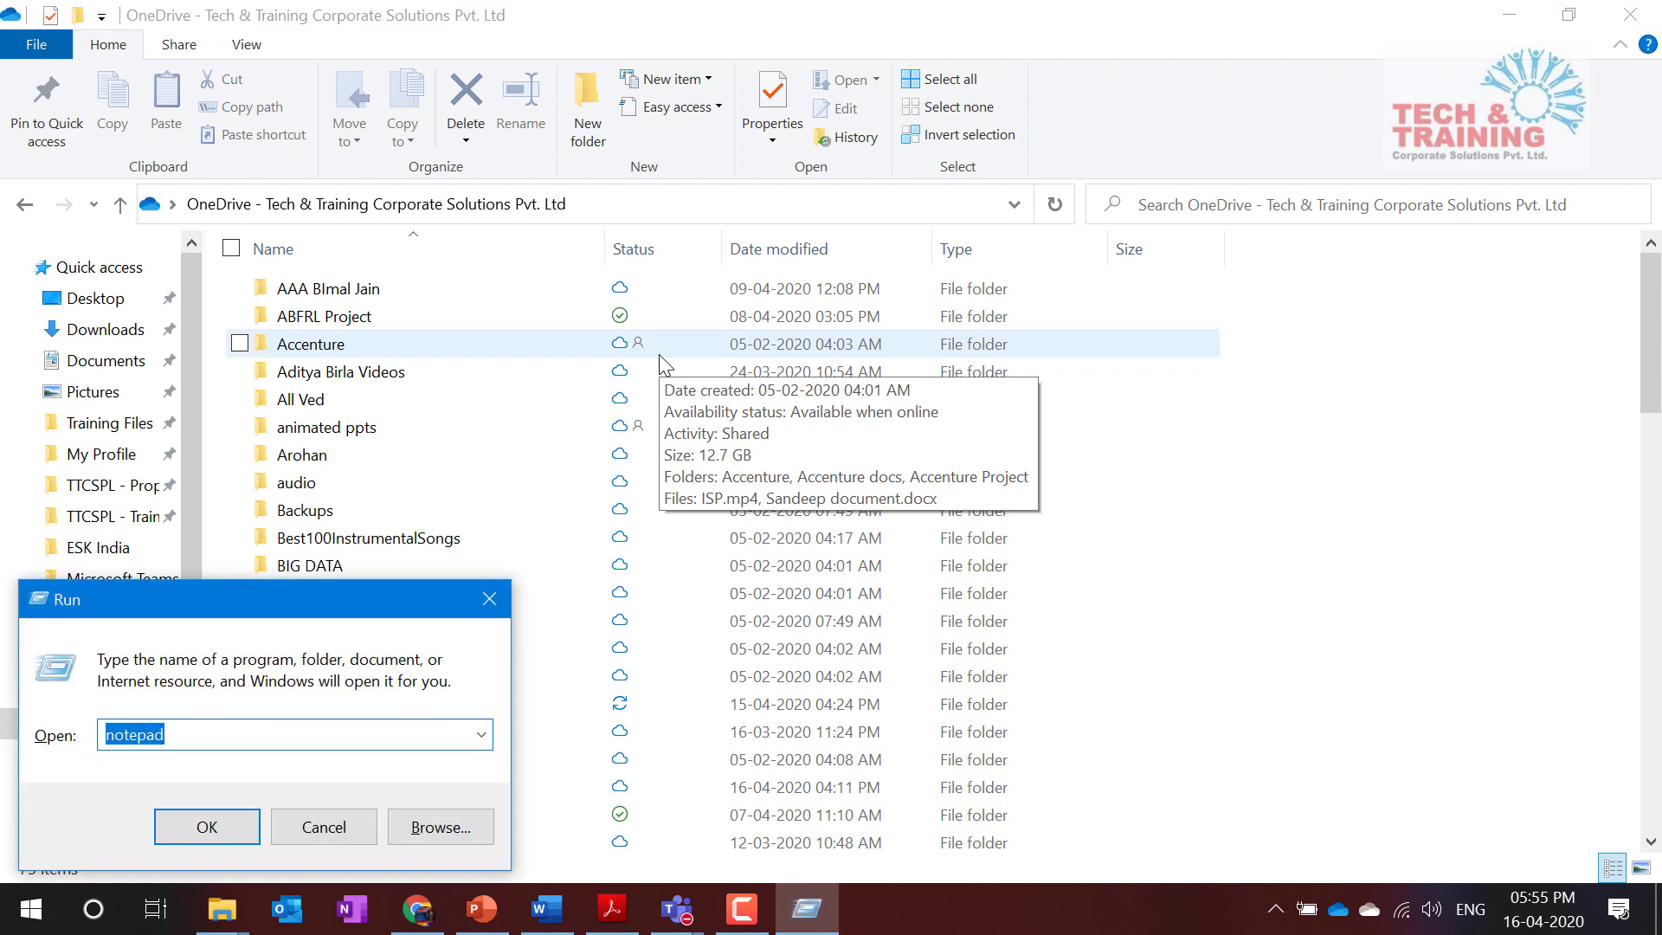
{"action": "key", "text": "Return"}
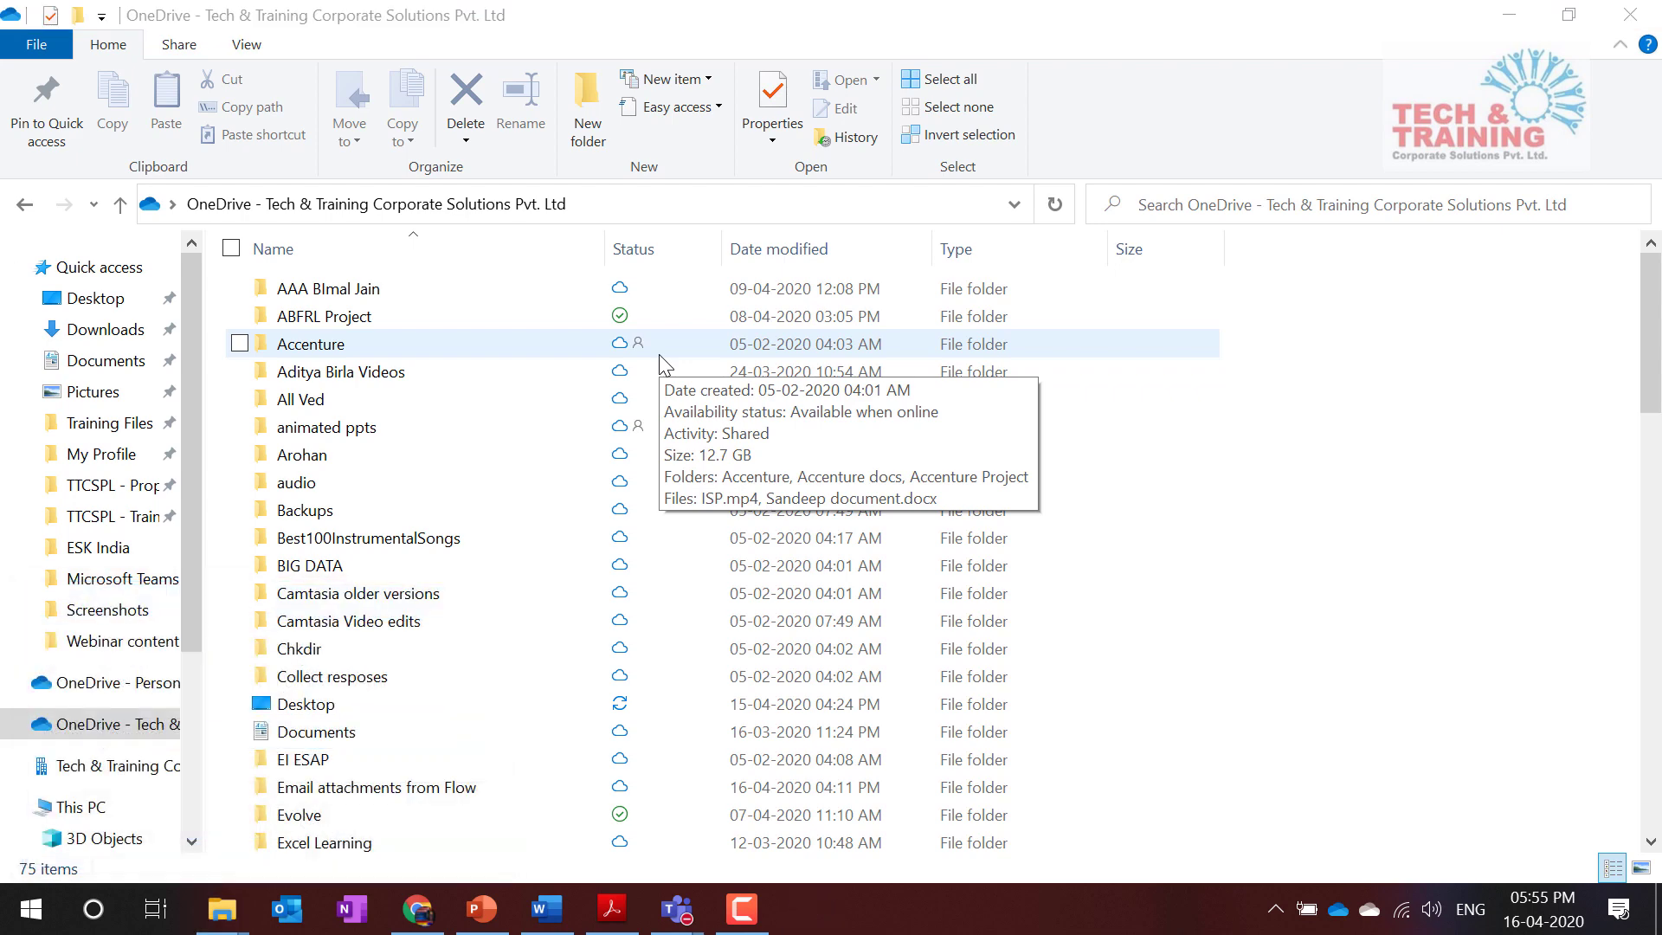
{"action": "key", "text": "super+r"}
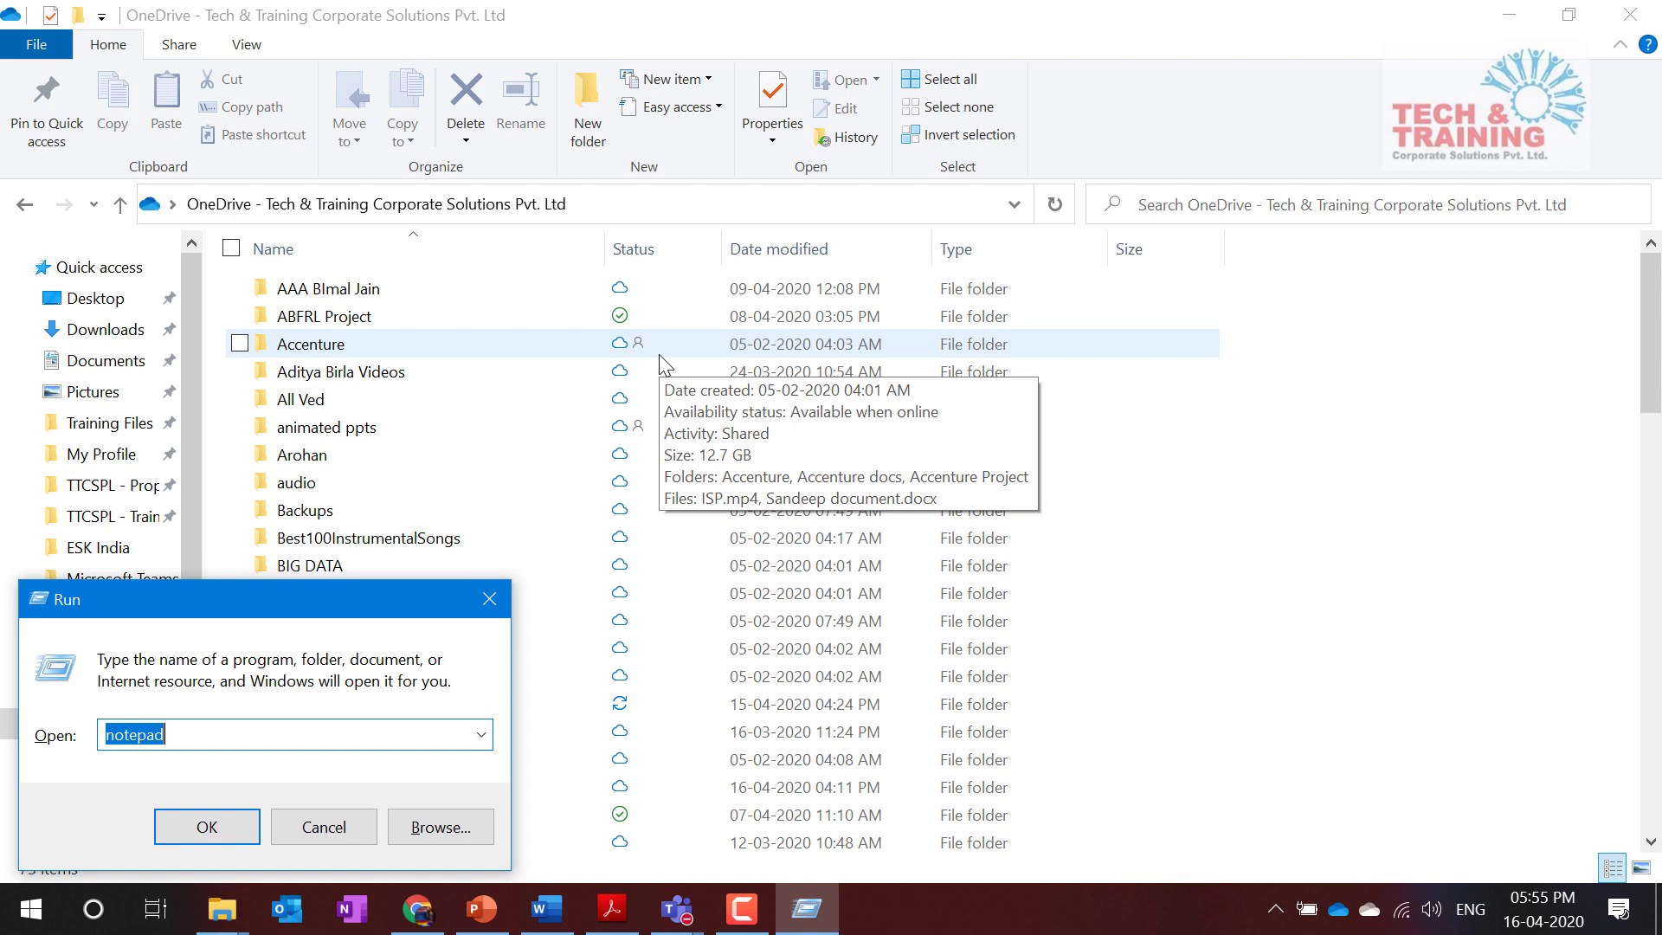
{"action": "type", "text": "winve"}
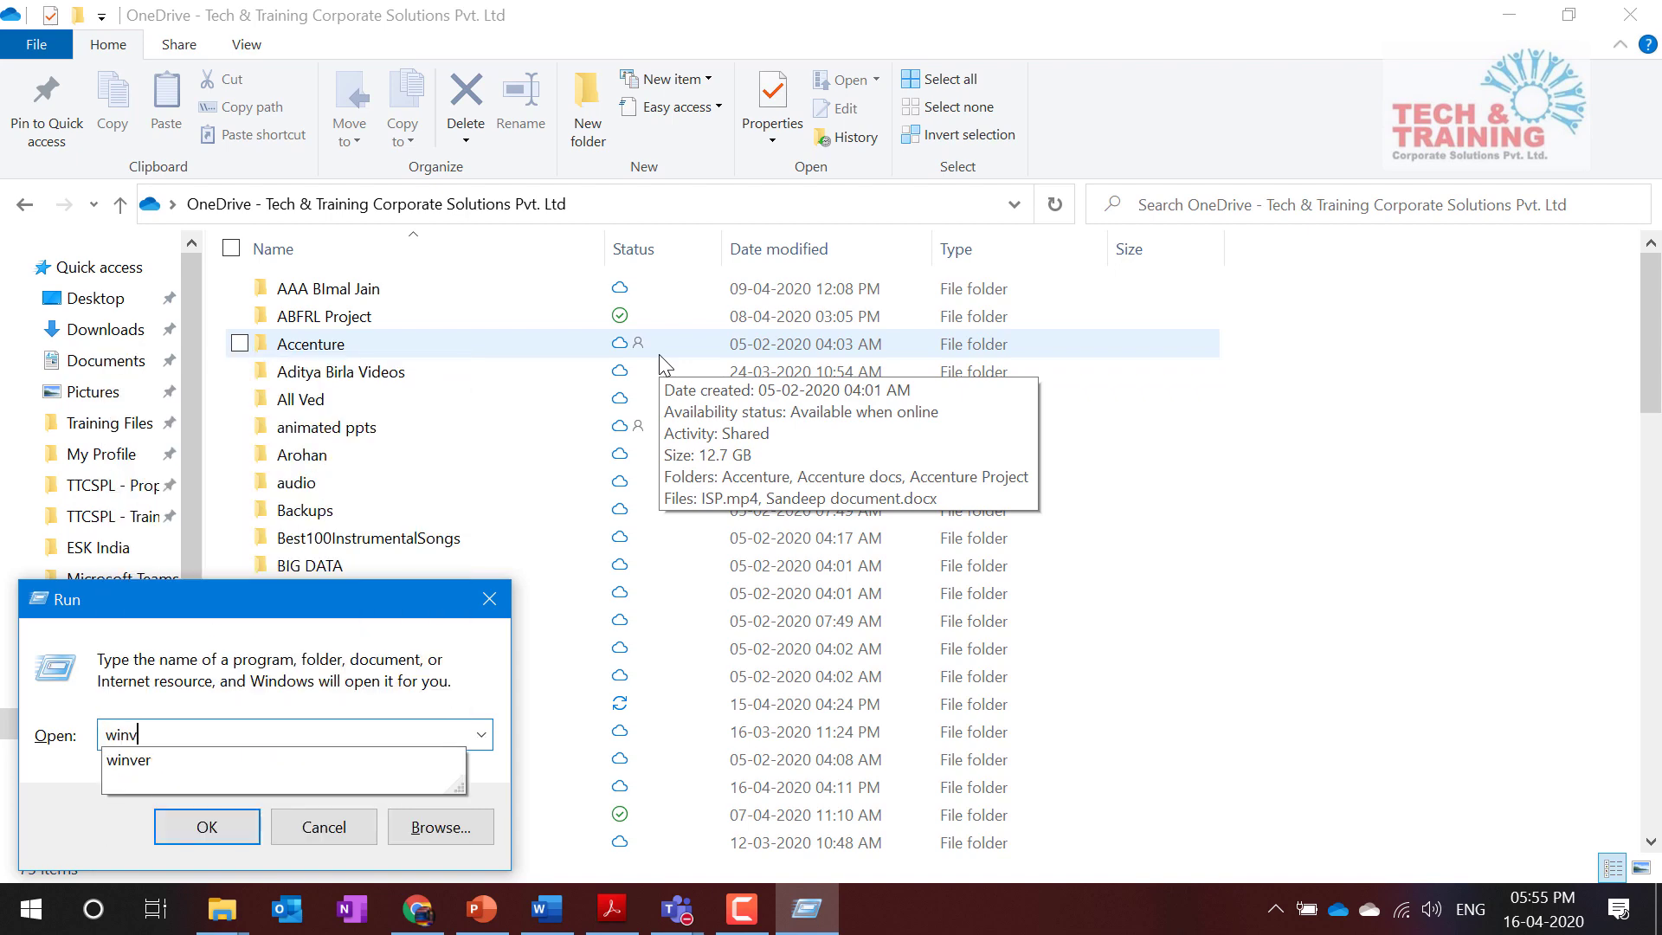
{"action": "type", "text": "r"}
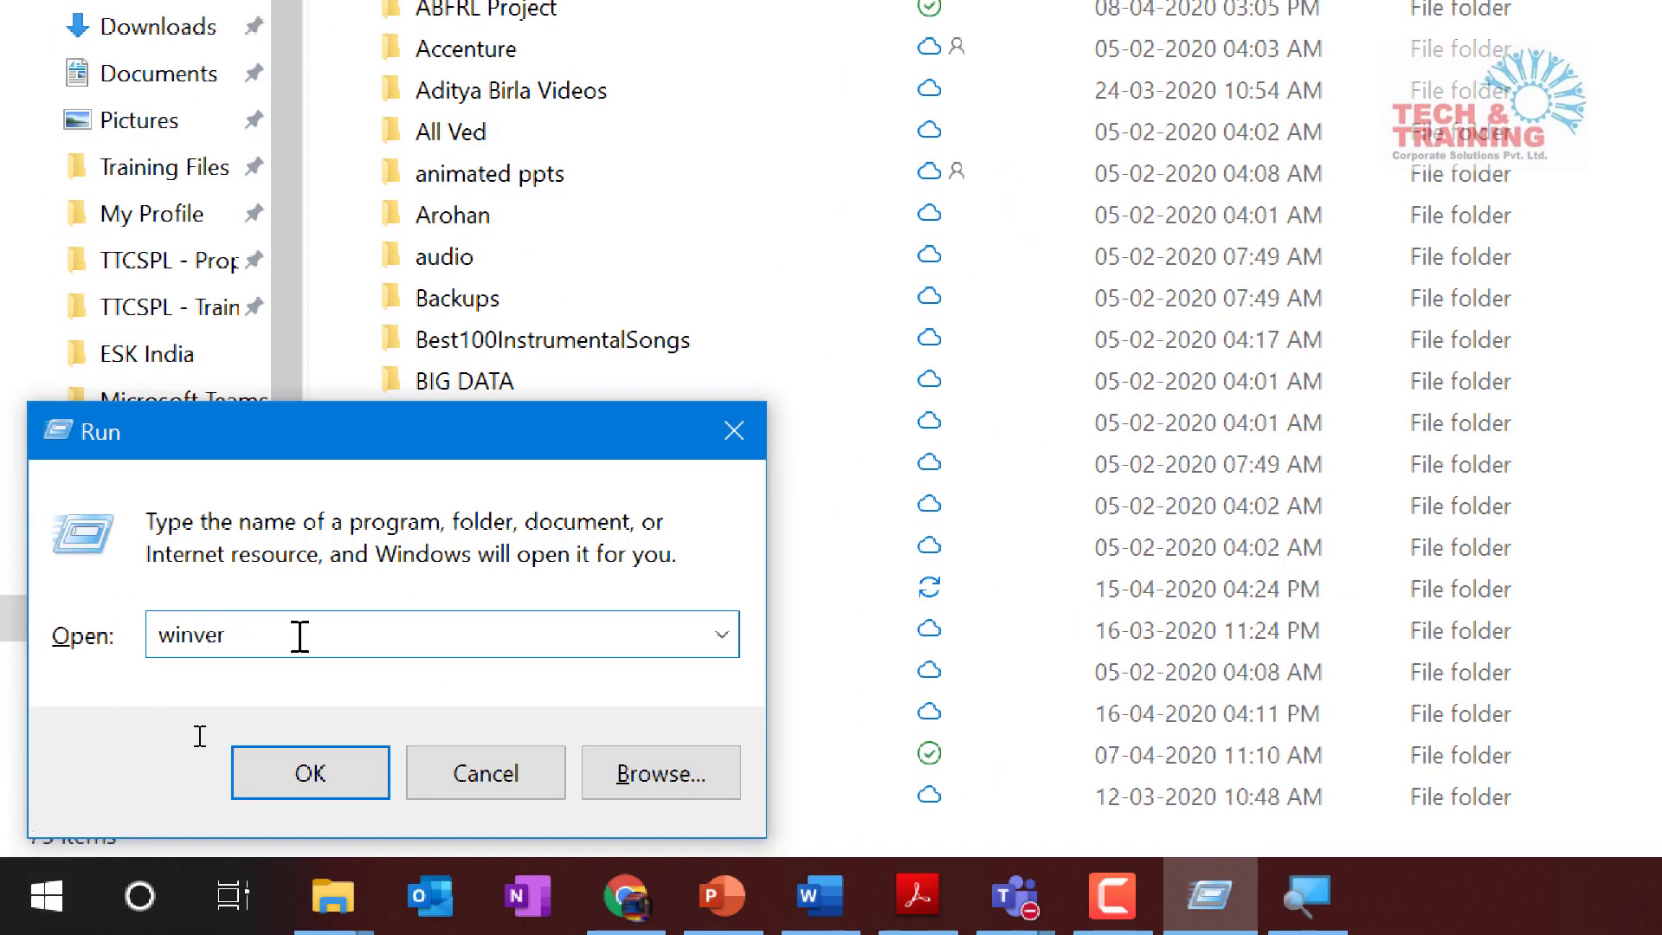
{"action": "left_click_drag", "start_coordinate": [296, 745], "coordinate": [147, 744]}
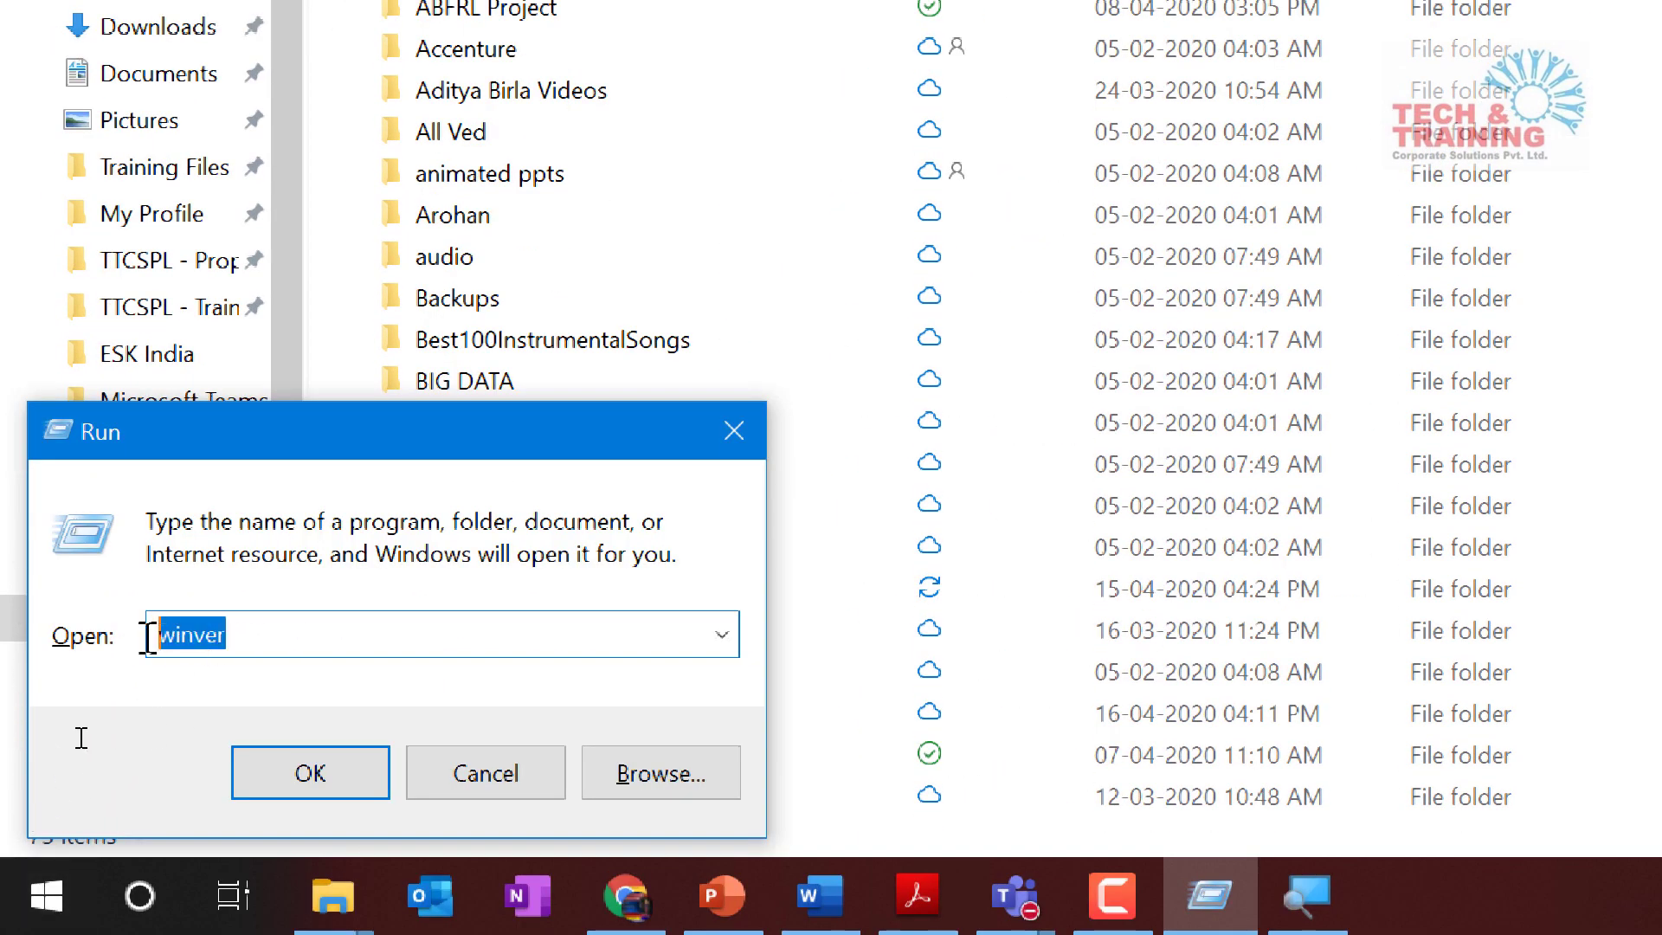
{"action": "left_click", "coordinate": [283, 624]}
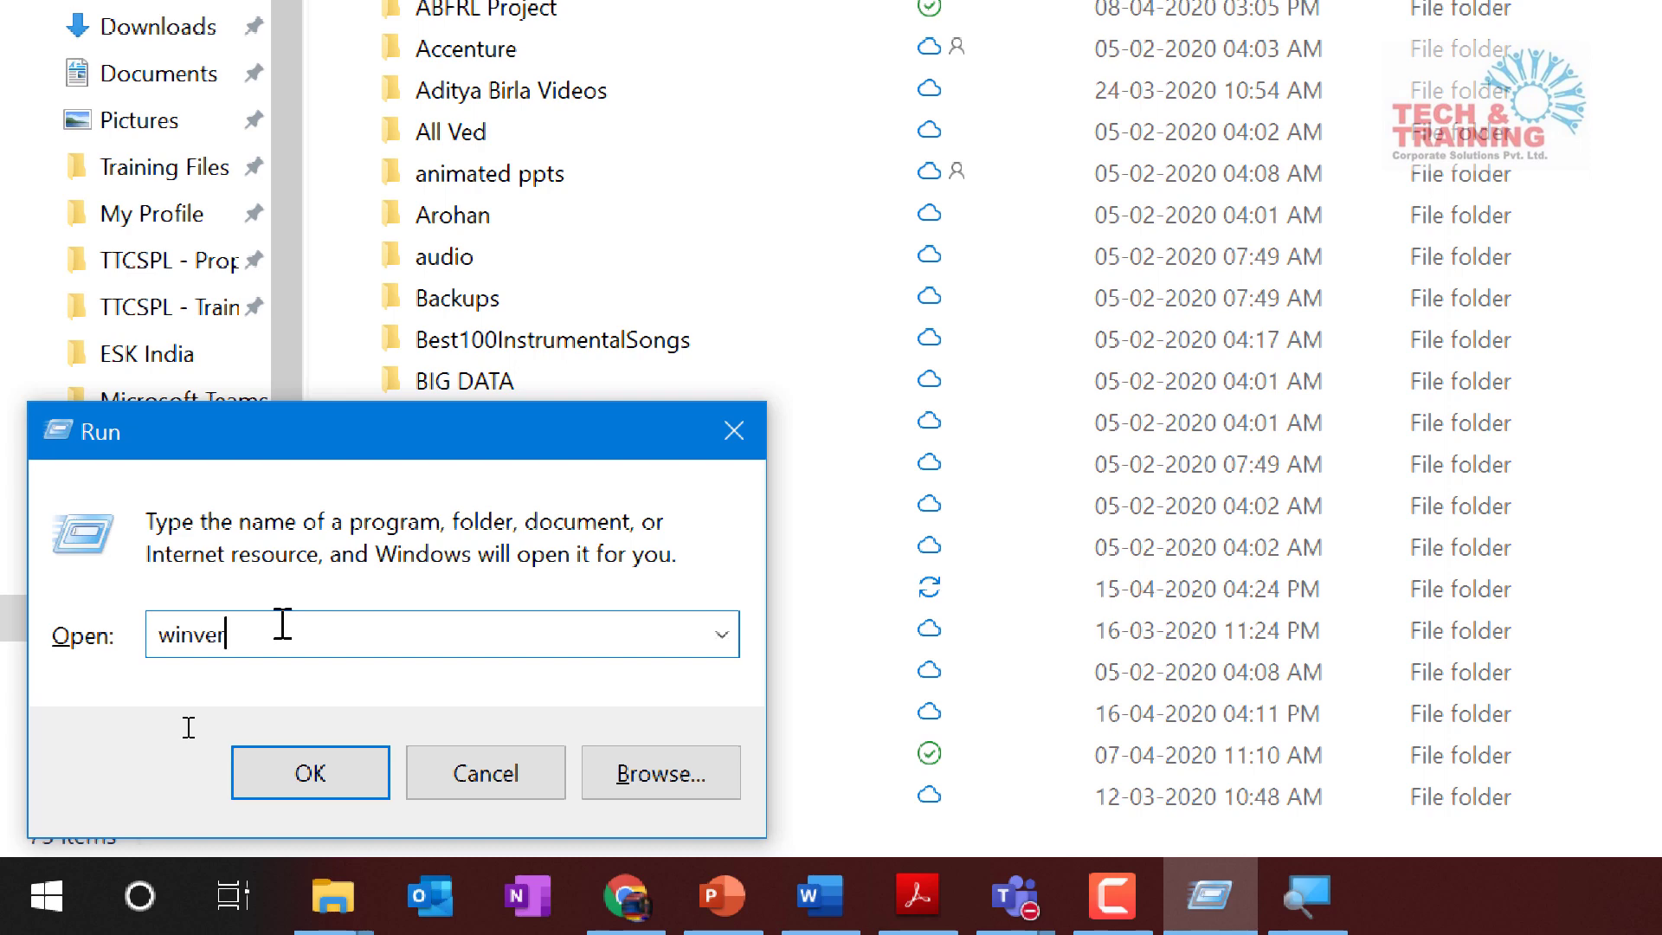
{"action": "double_click", "coordinate": [281, 624]}
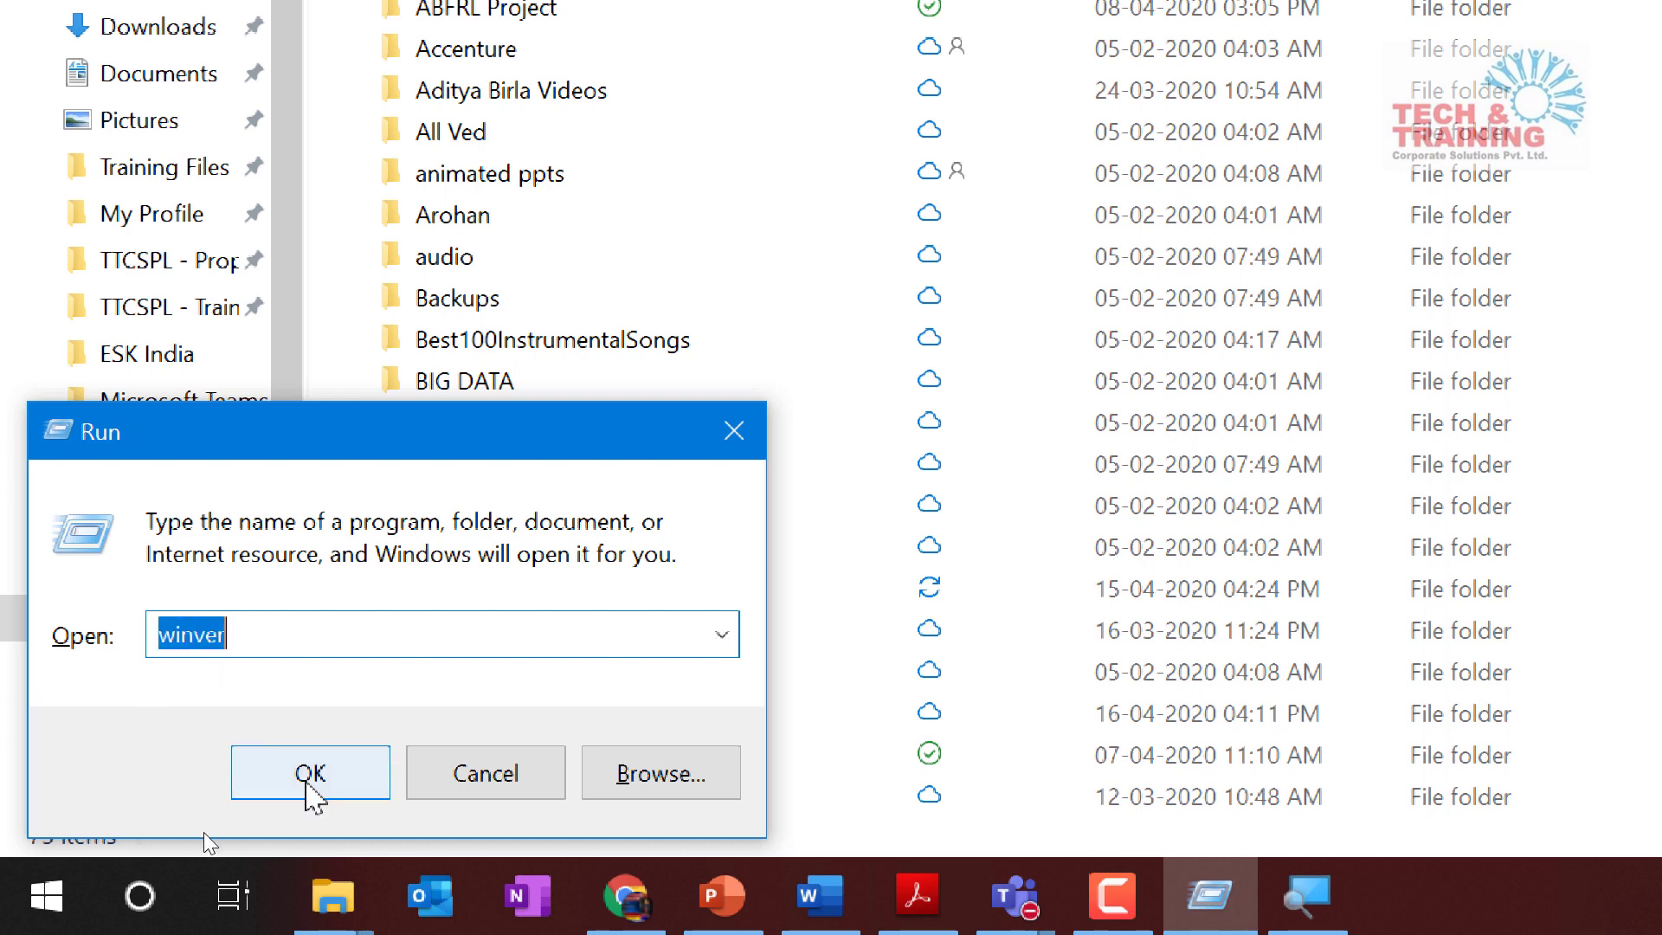
{"action": "left_click", "coordinate": [310, 779]}
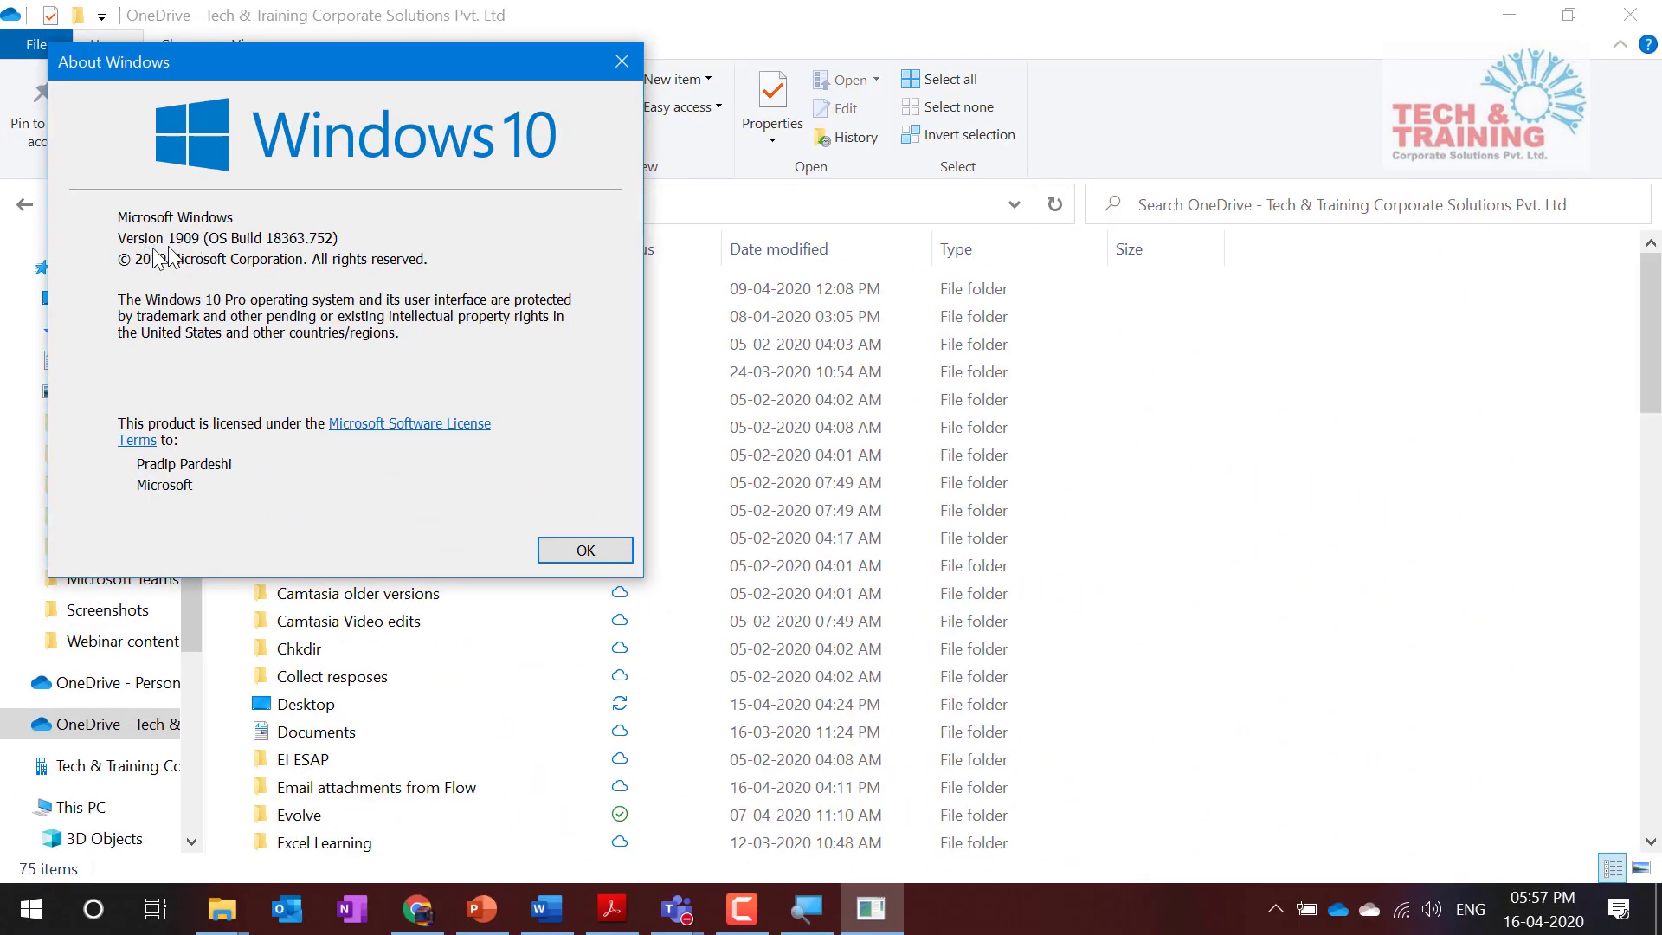
{"action": "left_click", "coordinate": [586, 551]}
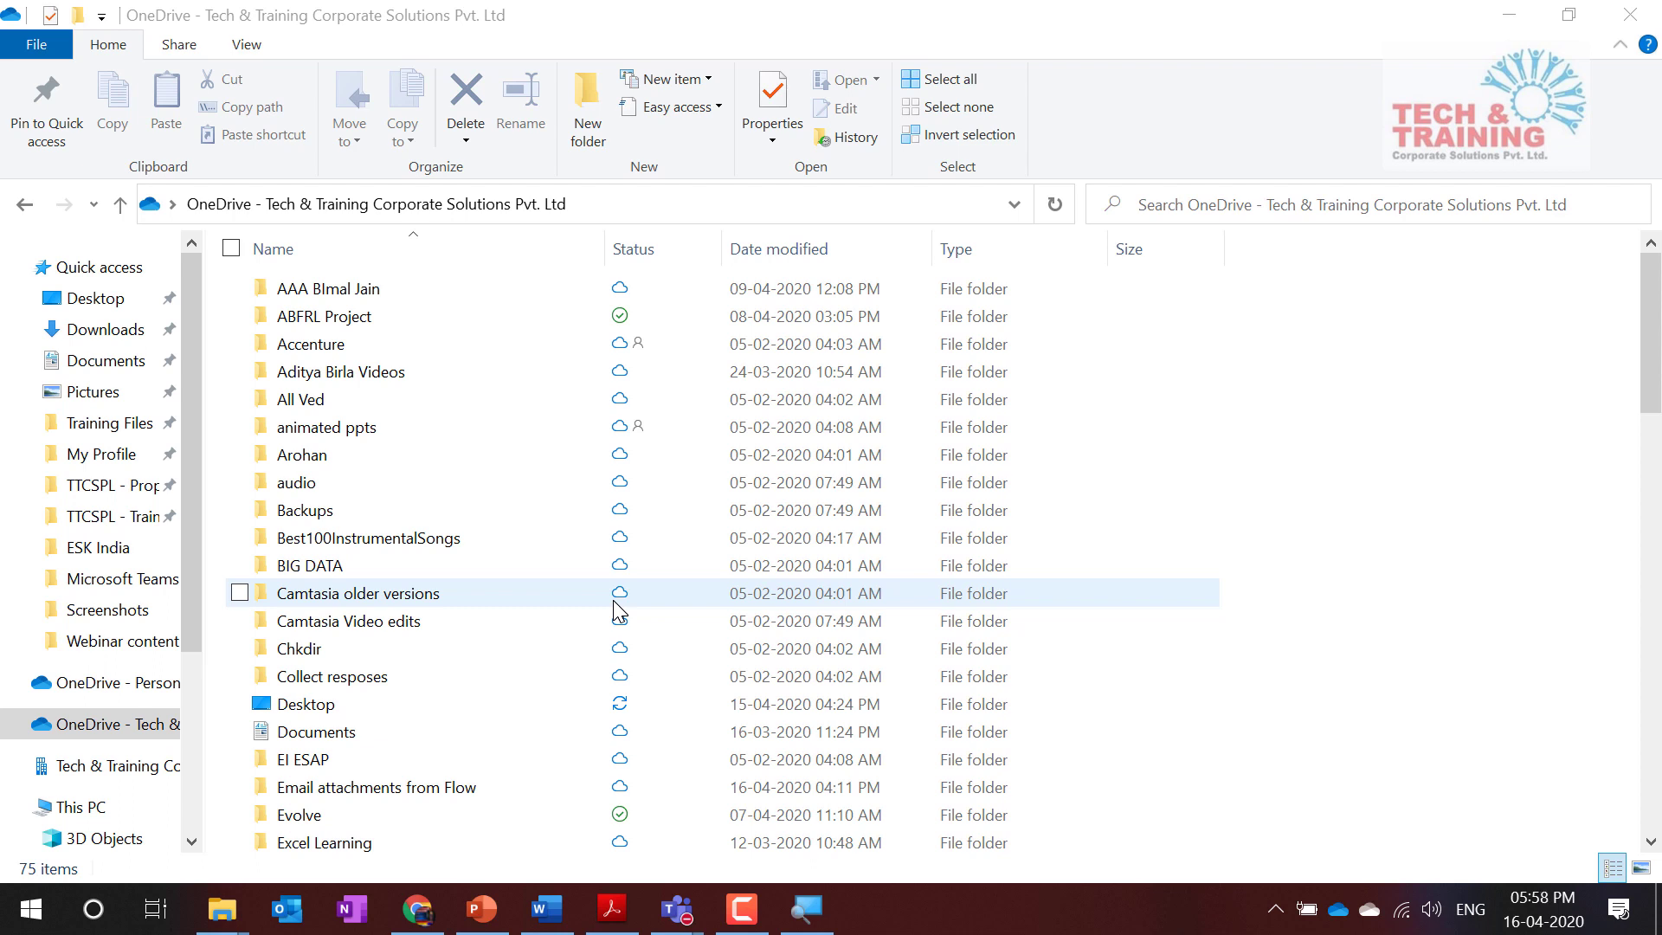
Step: Check the size and size on disk of My Test.xlsx in its properties and close the dialog
{"action": "left_click", "coordinate": [623, 322]}
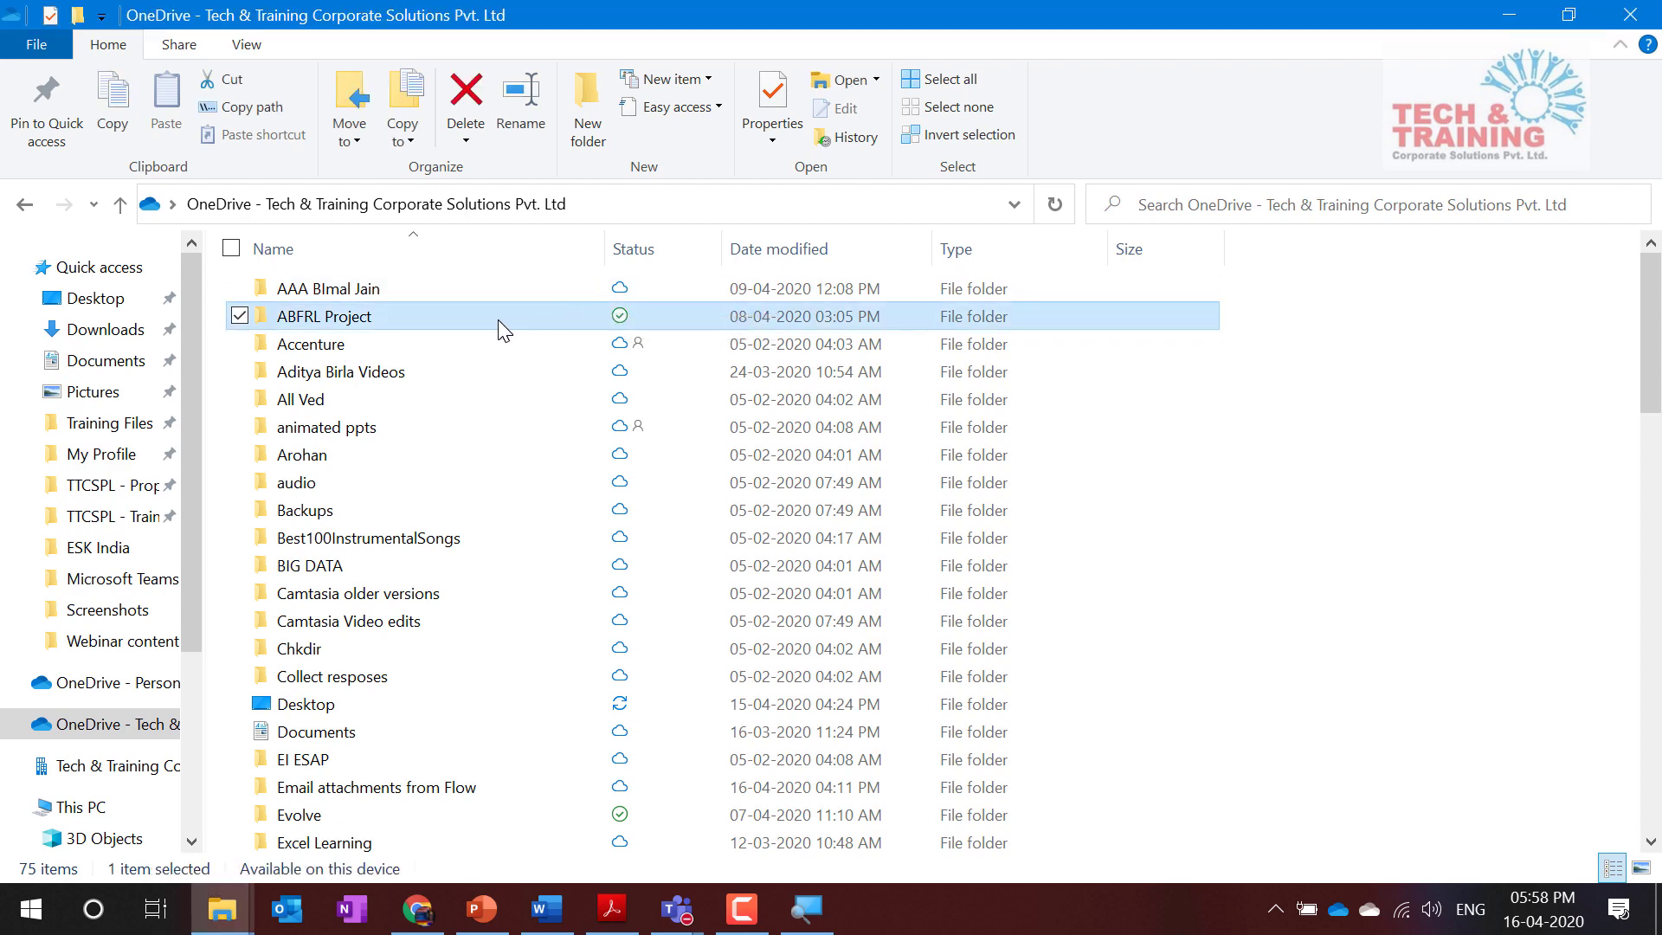
{"action": "scroll", "coordinate": [620, 719], "scroll_direction": "down", "scroll_amount": 18}
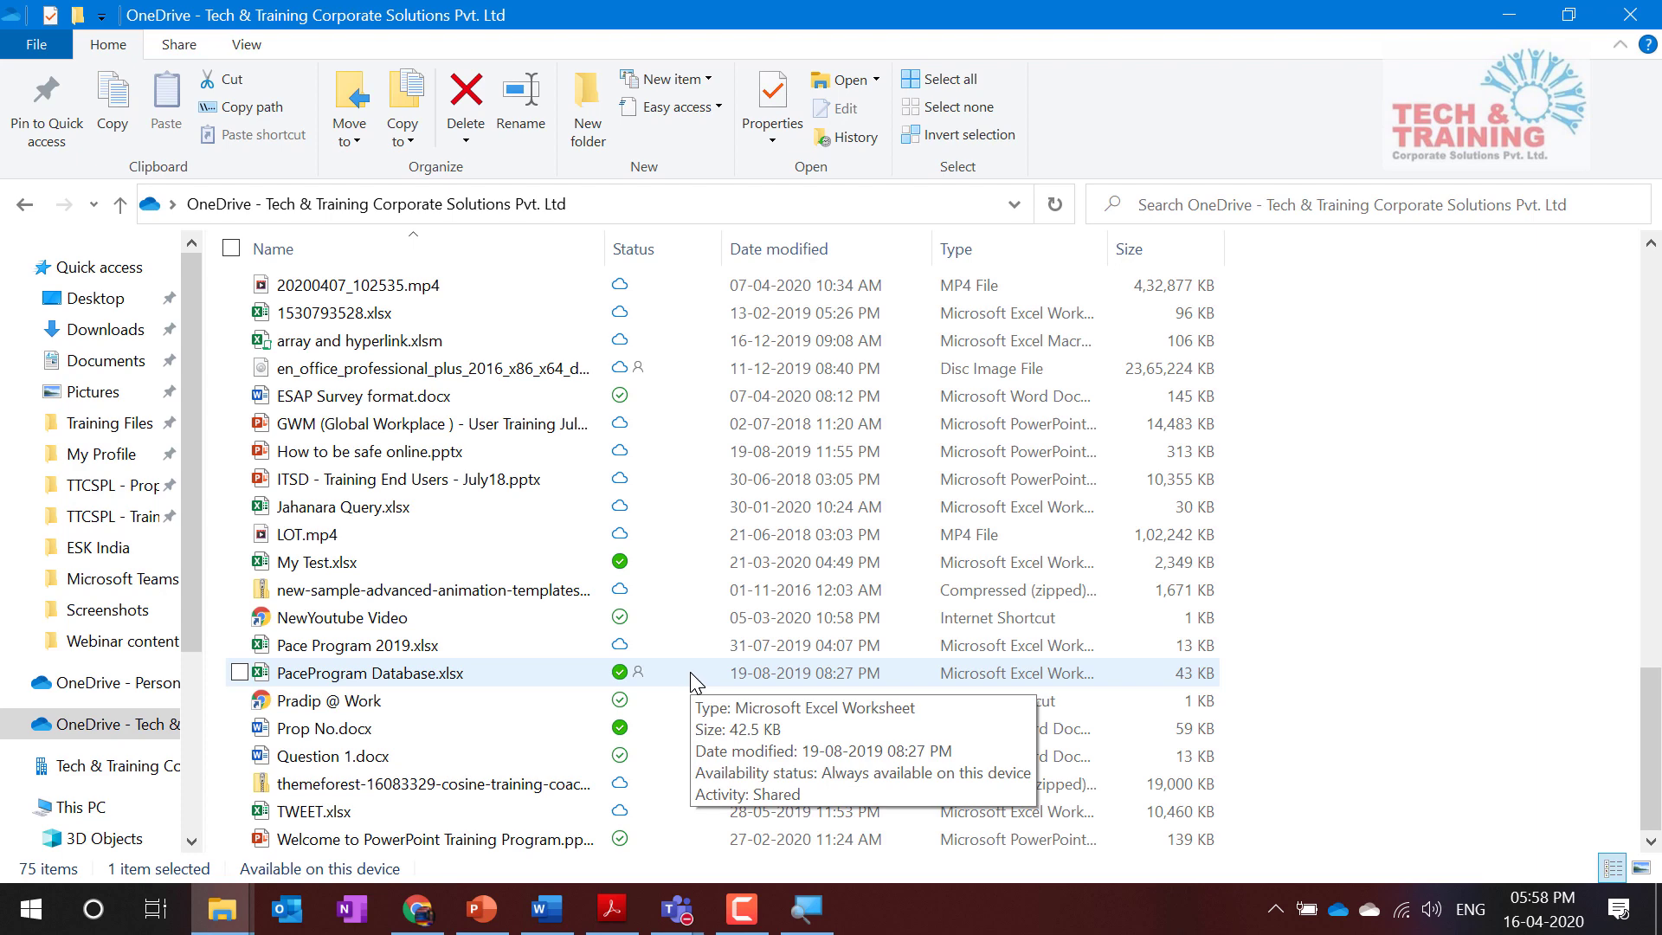
{"action": "left_click", "coordinate": [599, 567]}
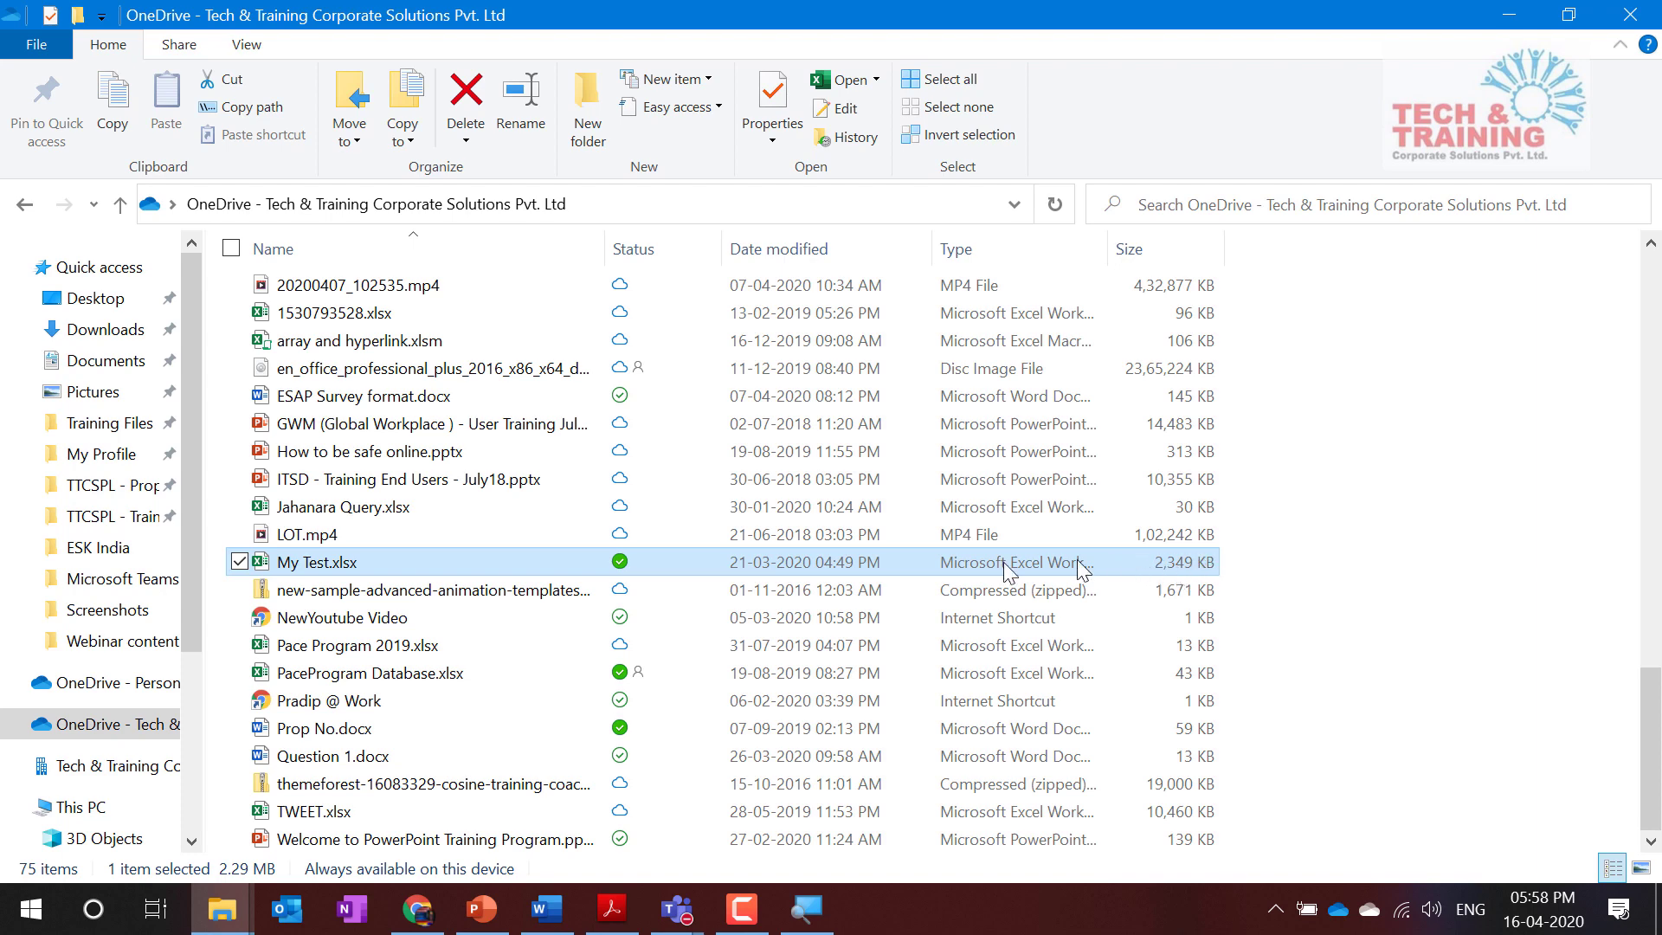
{"action": "right_click", "coordinate": [620, 575]}
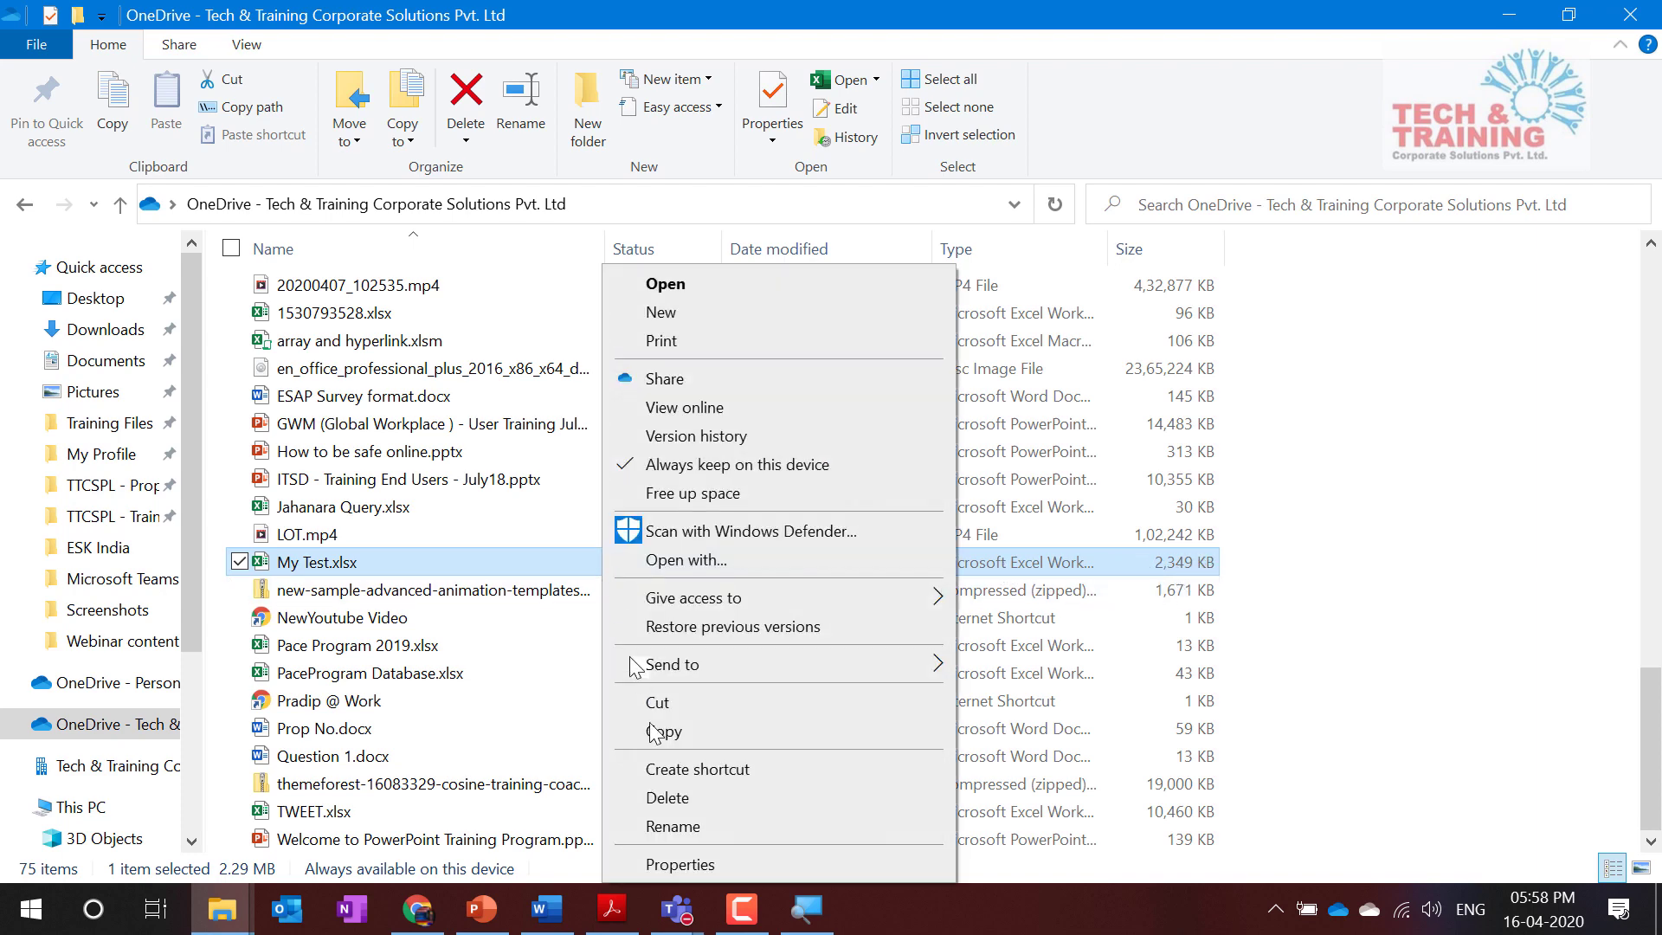
{"action": "left_click", "coordinate": [680, 864]}
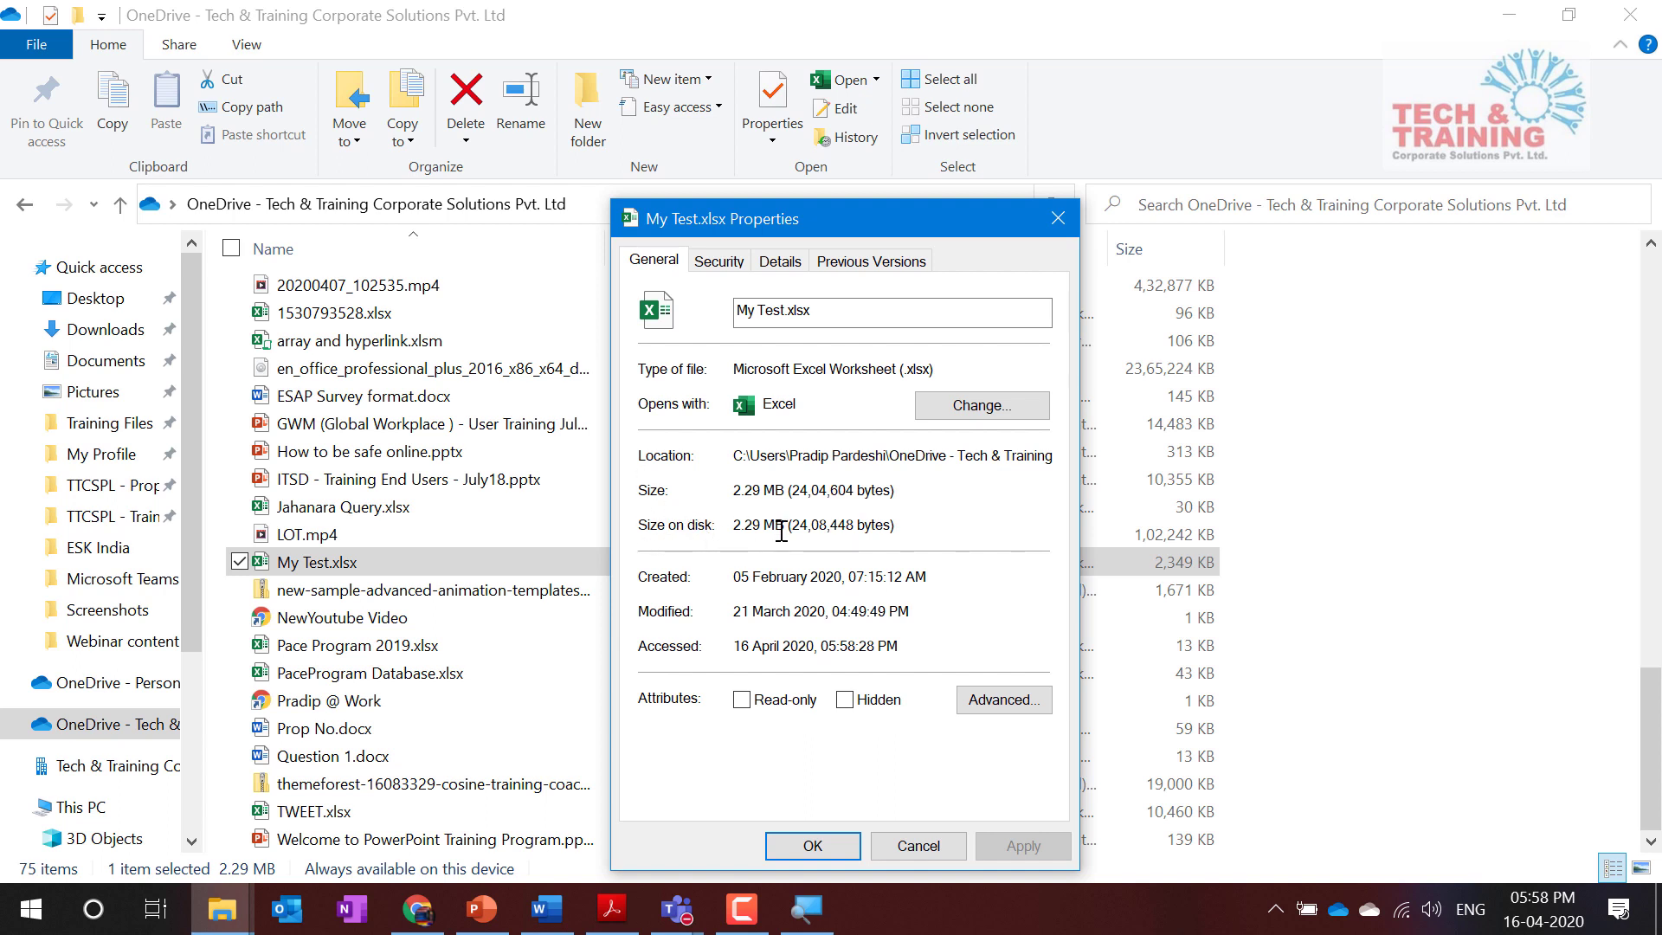
{"action": "key", "text": "Escape"}
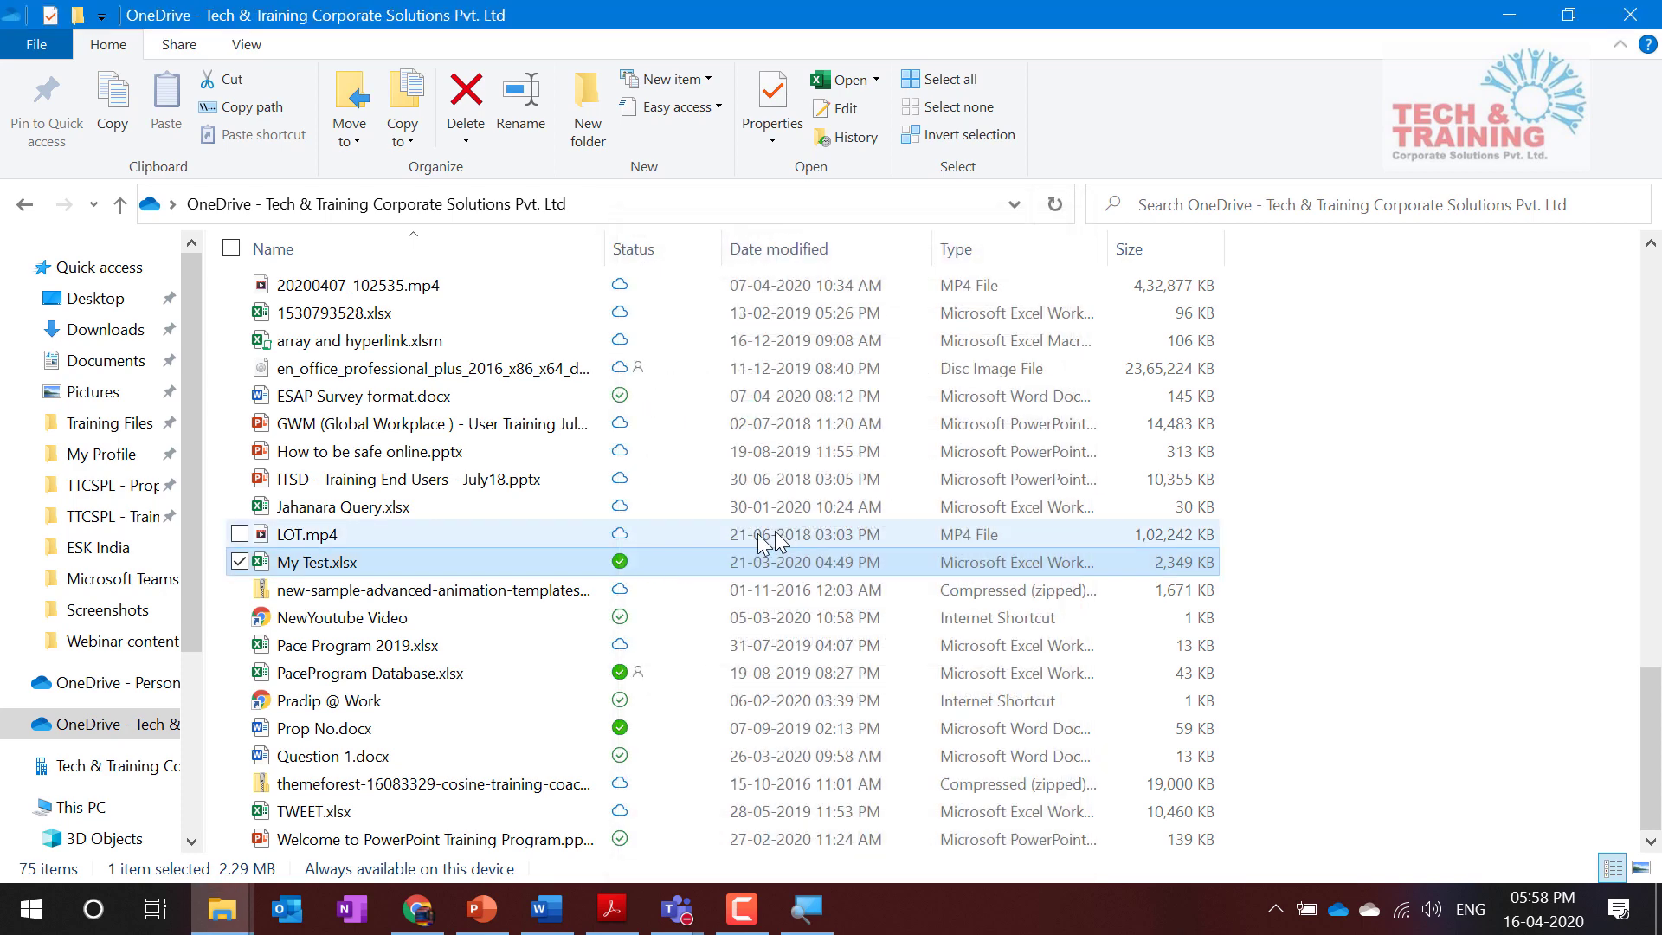
Step: Inspect the availability status of My Test.xlsx, NewYoutube Video, Pace Program 2019.xlsx, PaceProgram Database.xlsx and the new-sample-advanced-animation-templates archive
{"action": "mouse_move", "coordinate": [633, 576]}
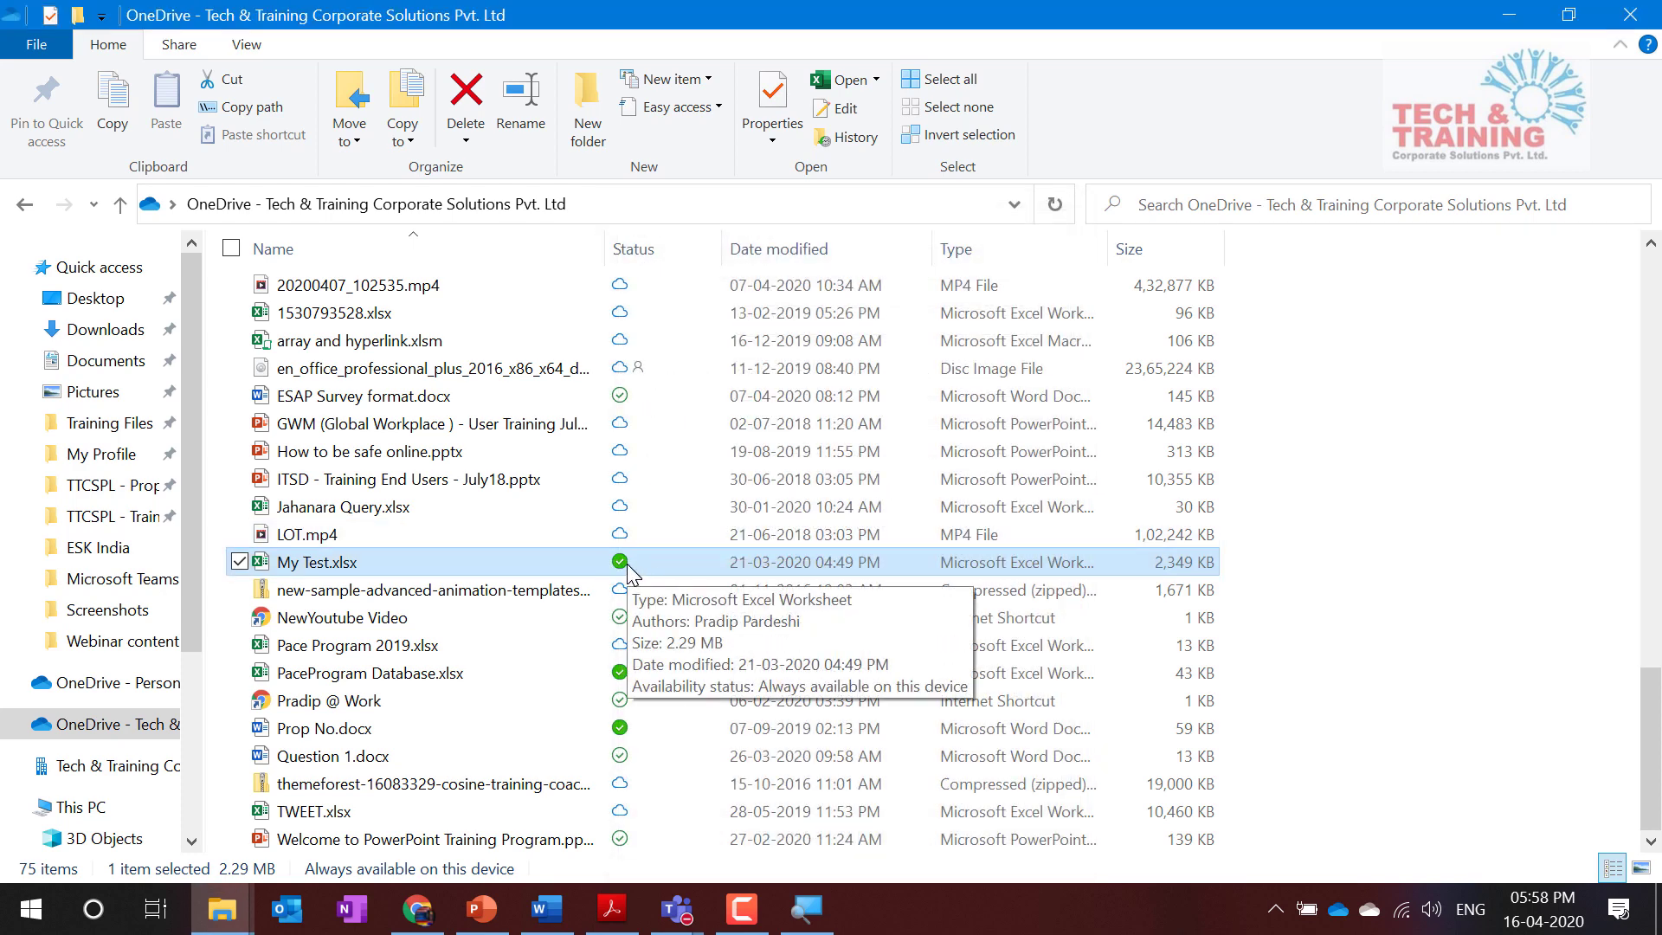
{"action": "left_click", "coordinate": [629, 624]}
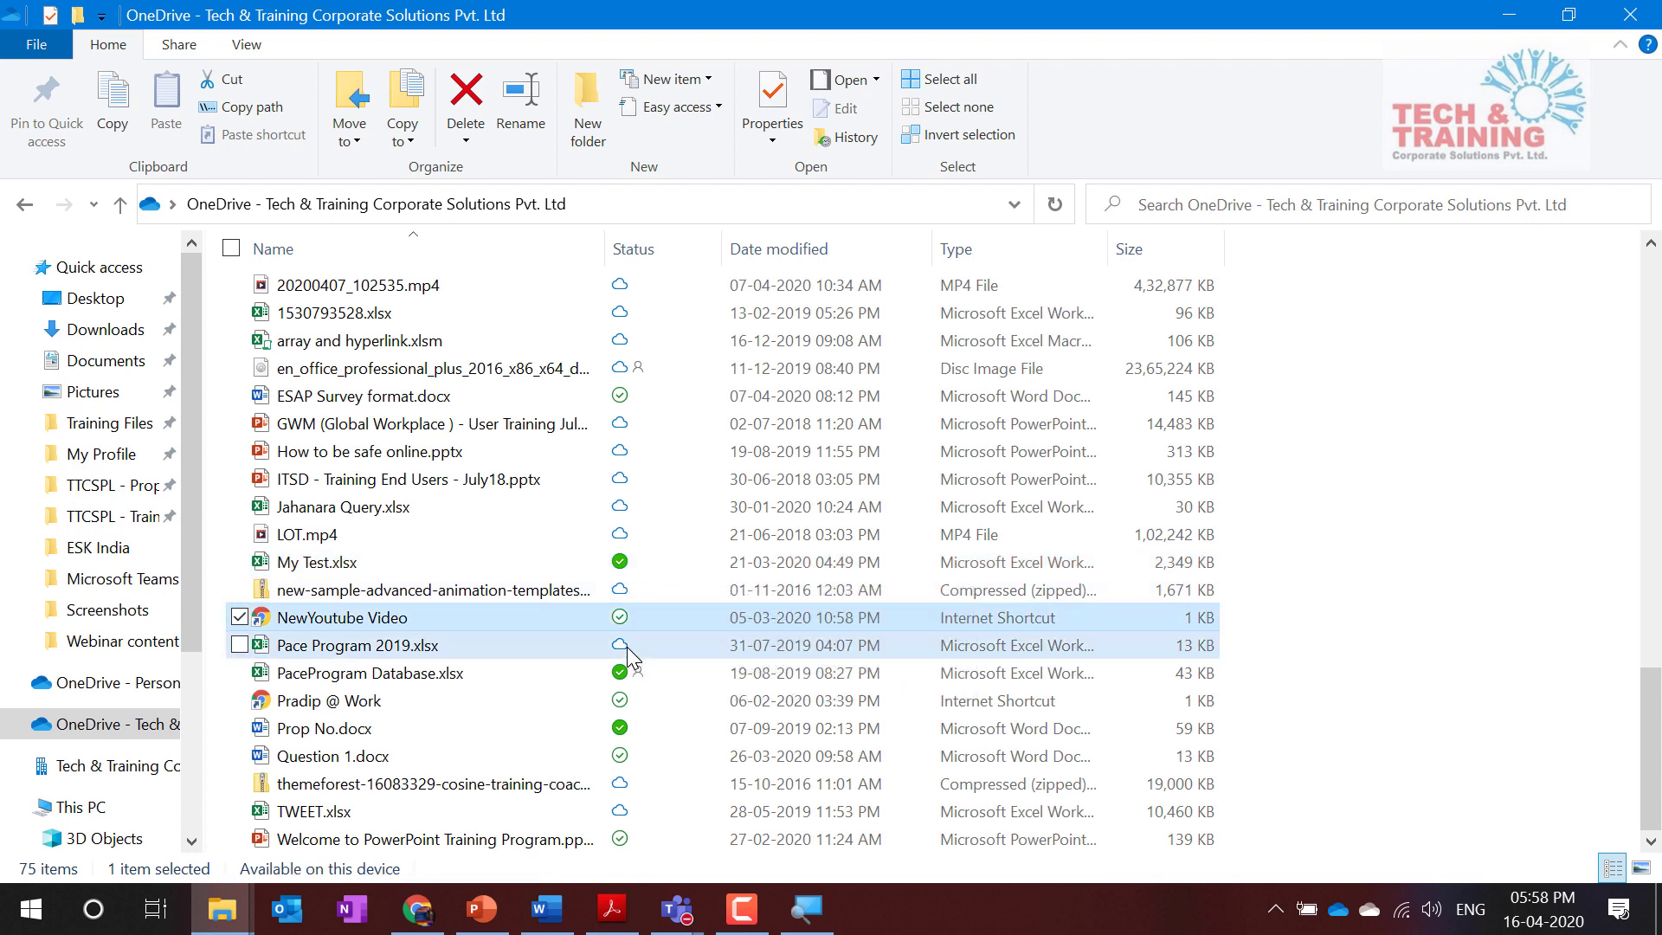
{"action": "left_click", "coordinate": [628, 646]}
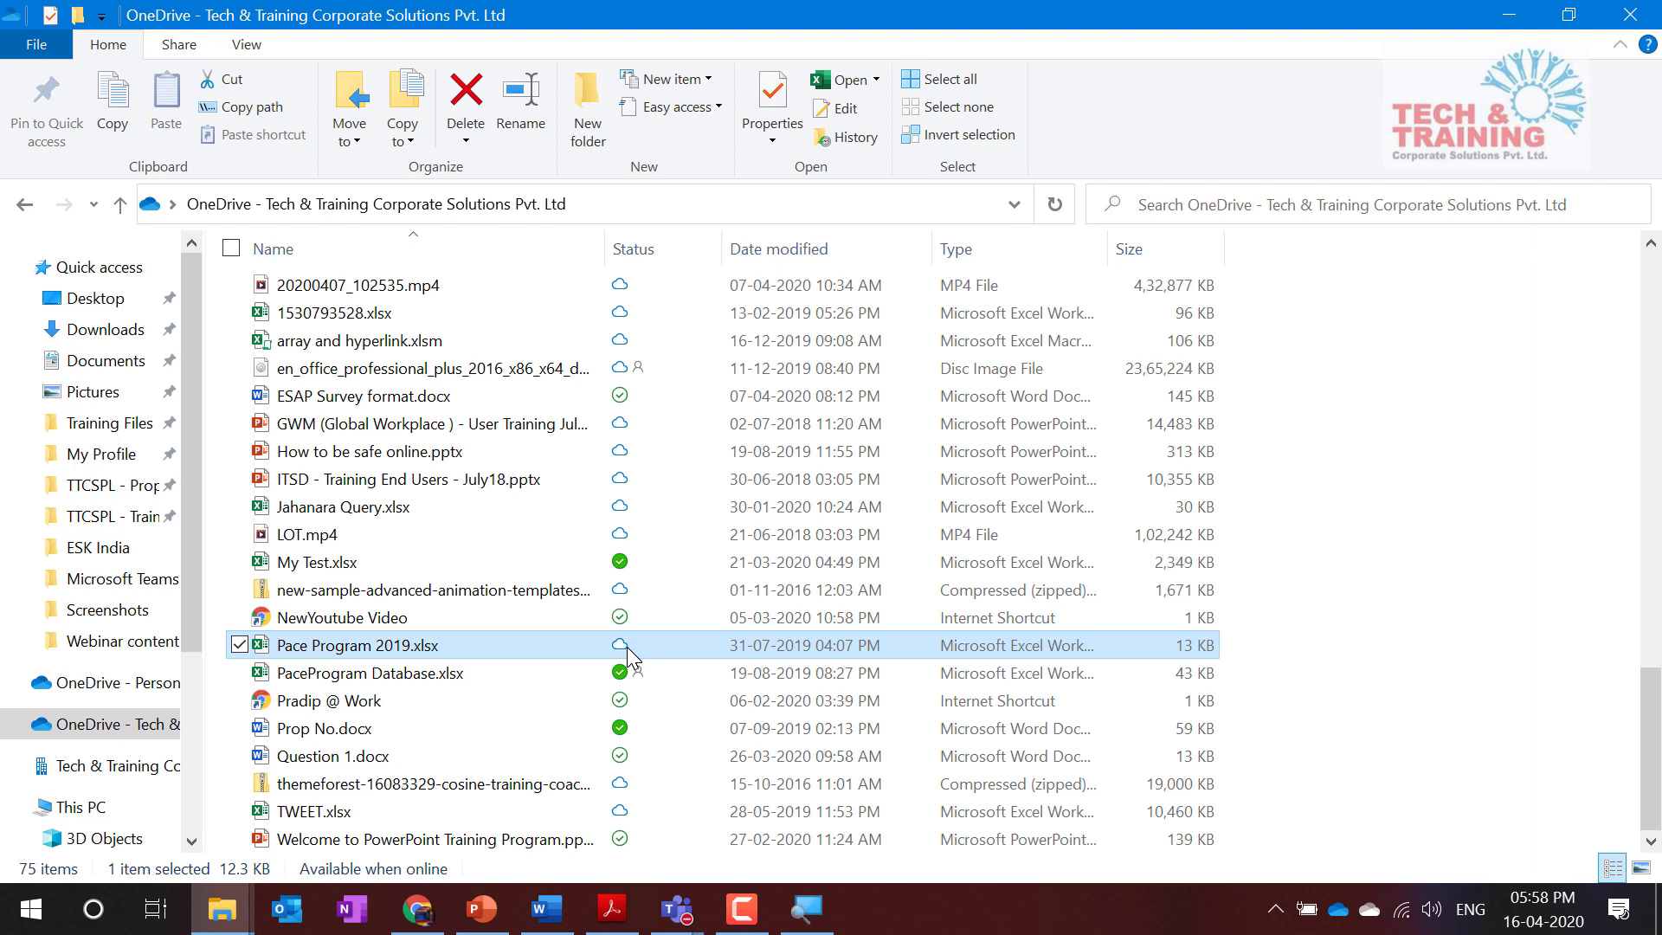
{"action": "left_click", "coordinate": [648, 676]}
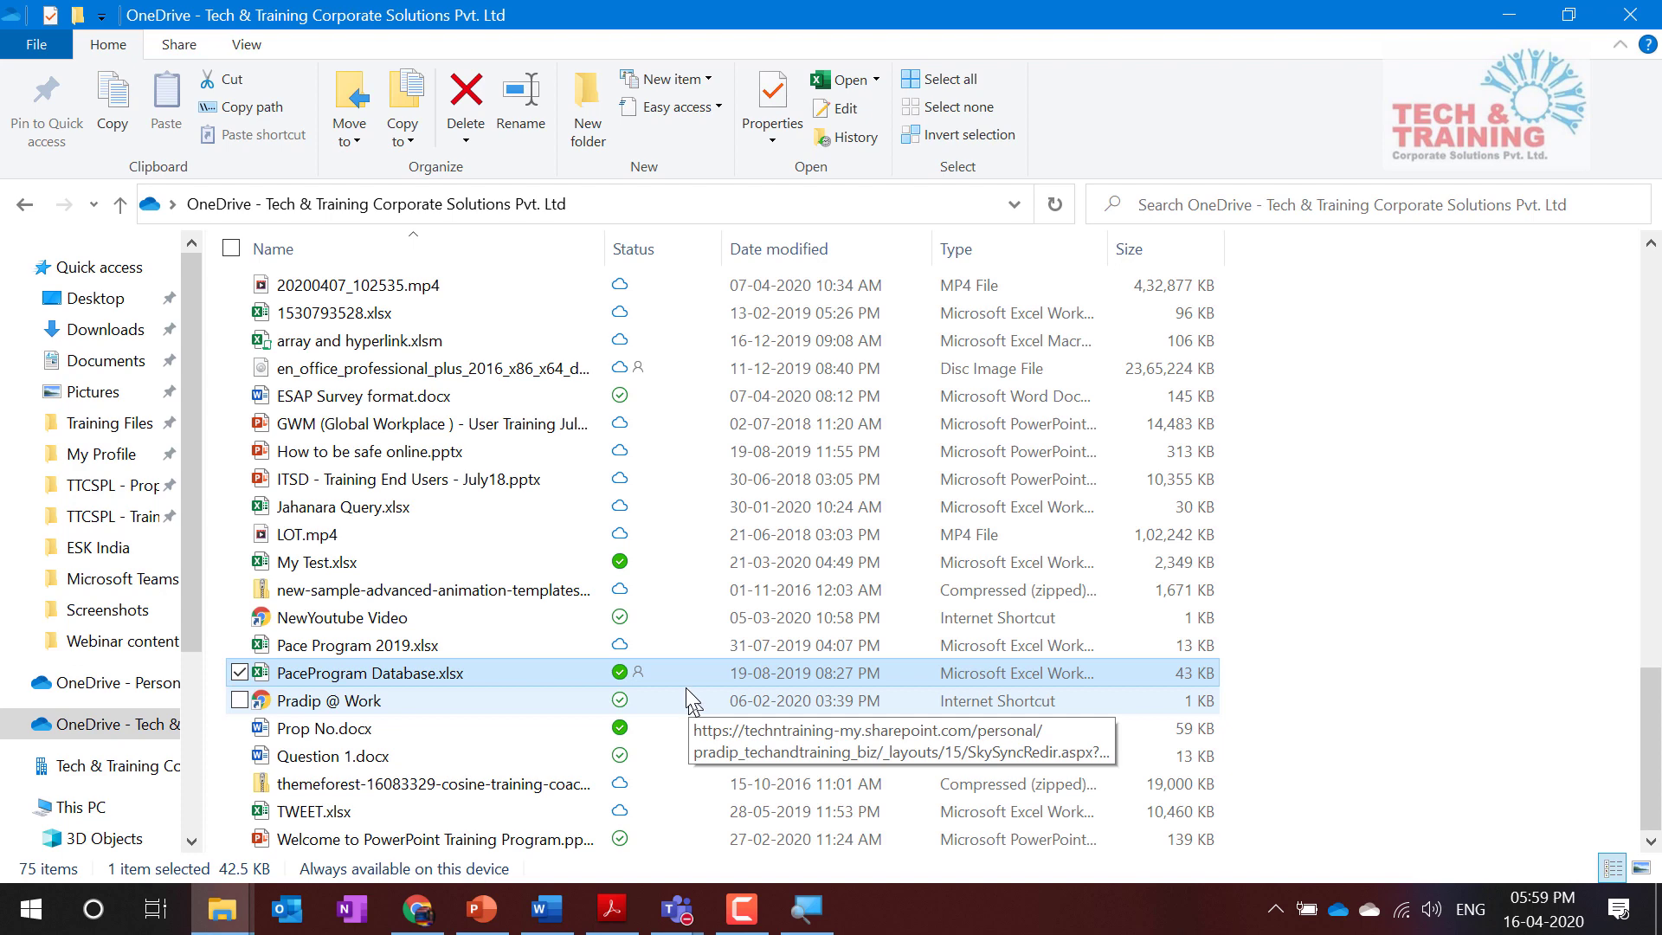
{"action": "left_click", "coordinate": [647, 598]}
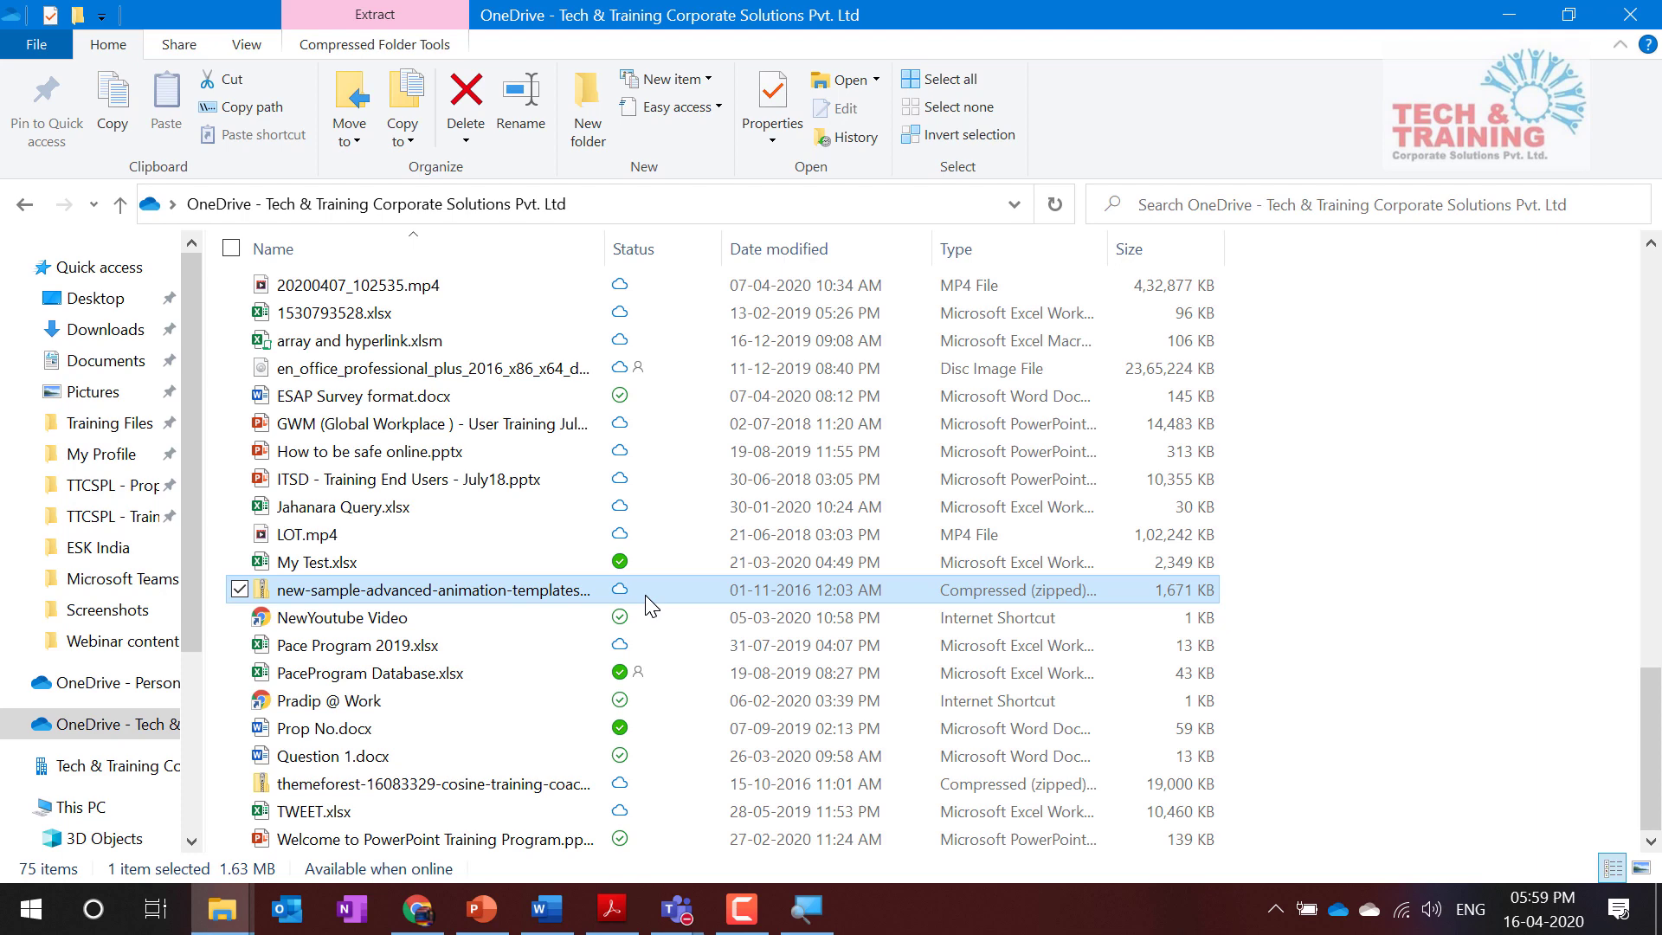
{"action": "key", "text": "Down"}
{"action": "key", "text": "Down"}
{"action": "key", "text": "Down"}
{"action": "key", "text": "Down"}
{"action": "key", "text": "Up"}
{"action": "key", "text": "Up"}
{"action": "key", "text": "Up"}
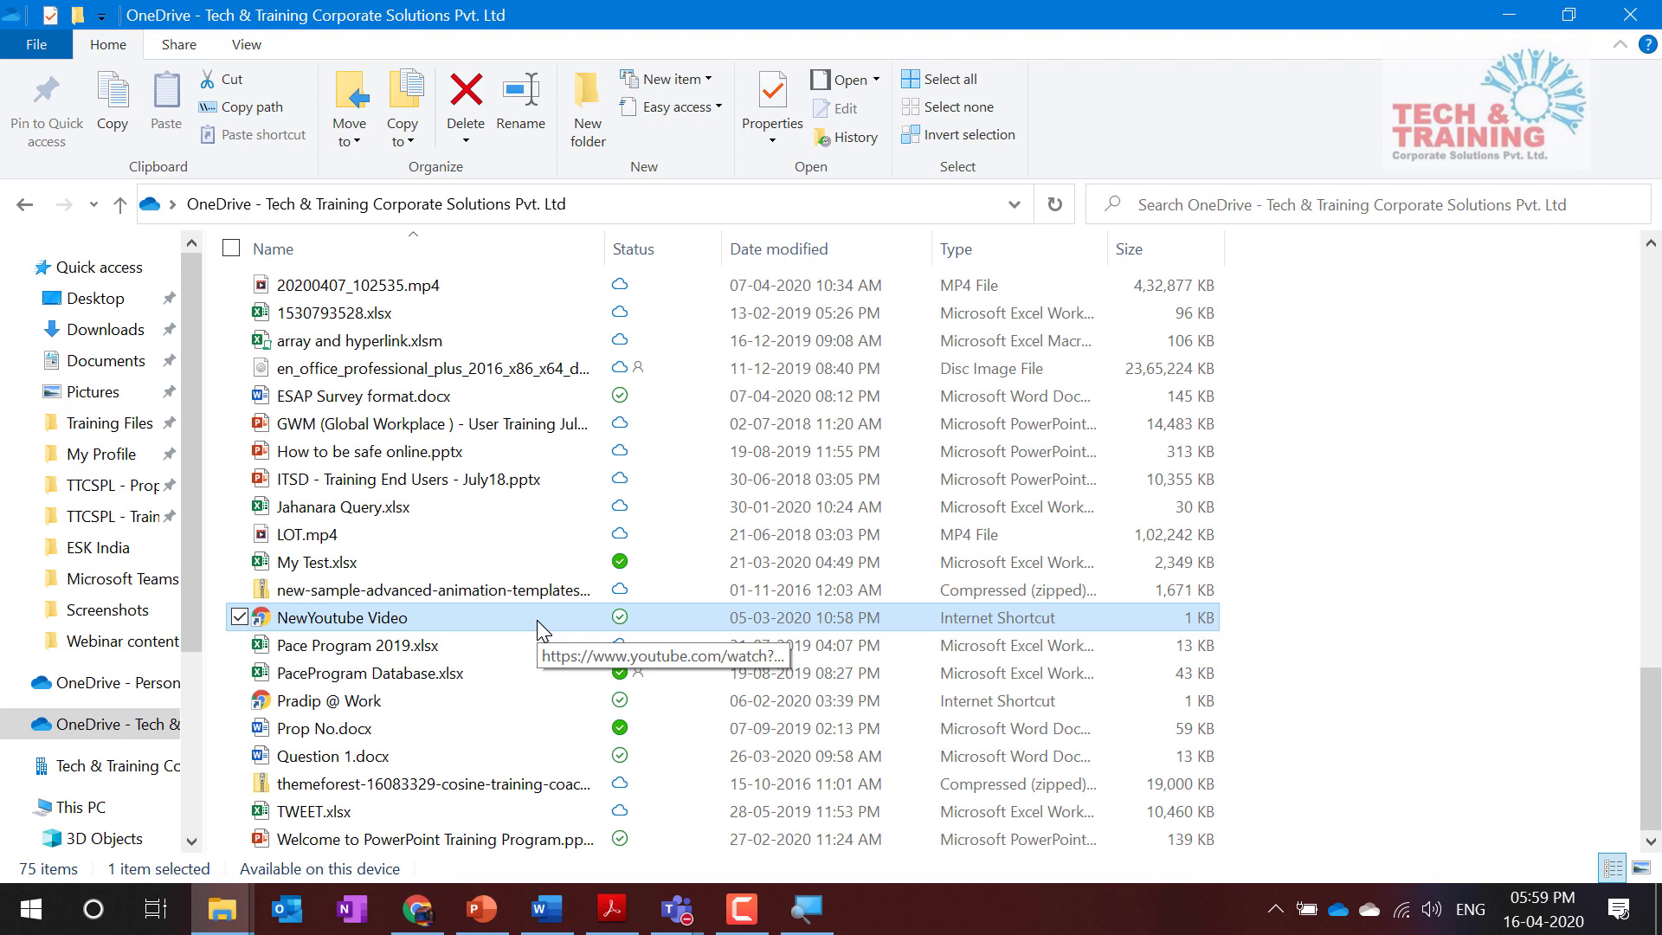
Step: Compare the availability status of My Test.xlsx with NewYoutube Video and the new-sample-advanced-animation-templates archive
{"action": "left_click", "coordinate": [552, 555]}
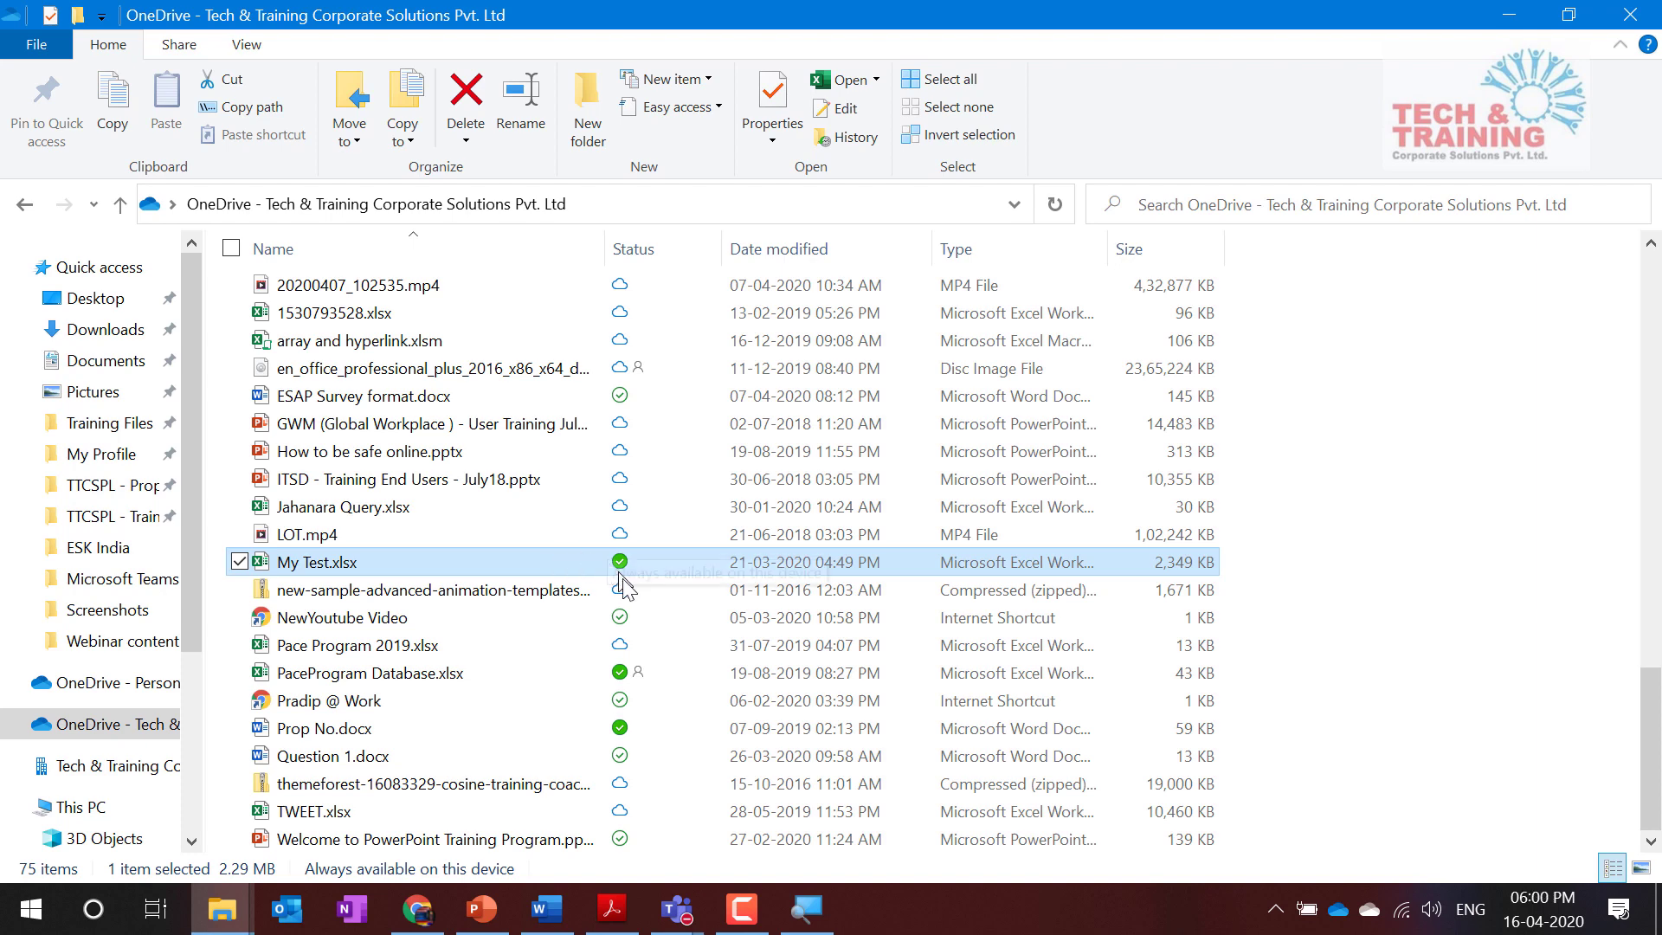
{"action": "left_click", "coordinate": [627, 620]}
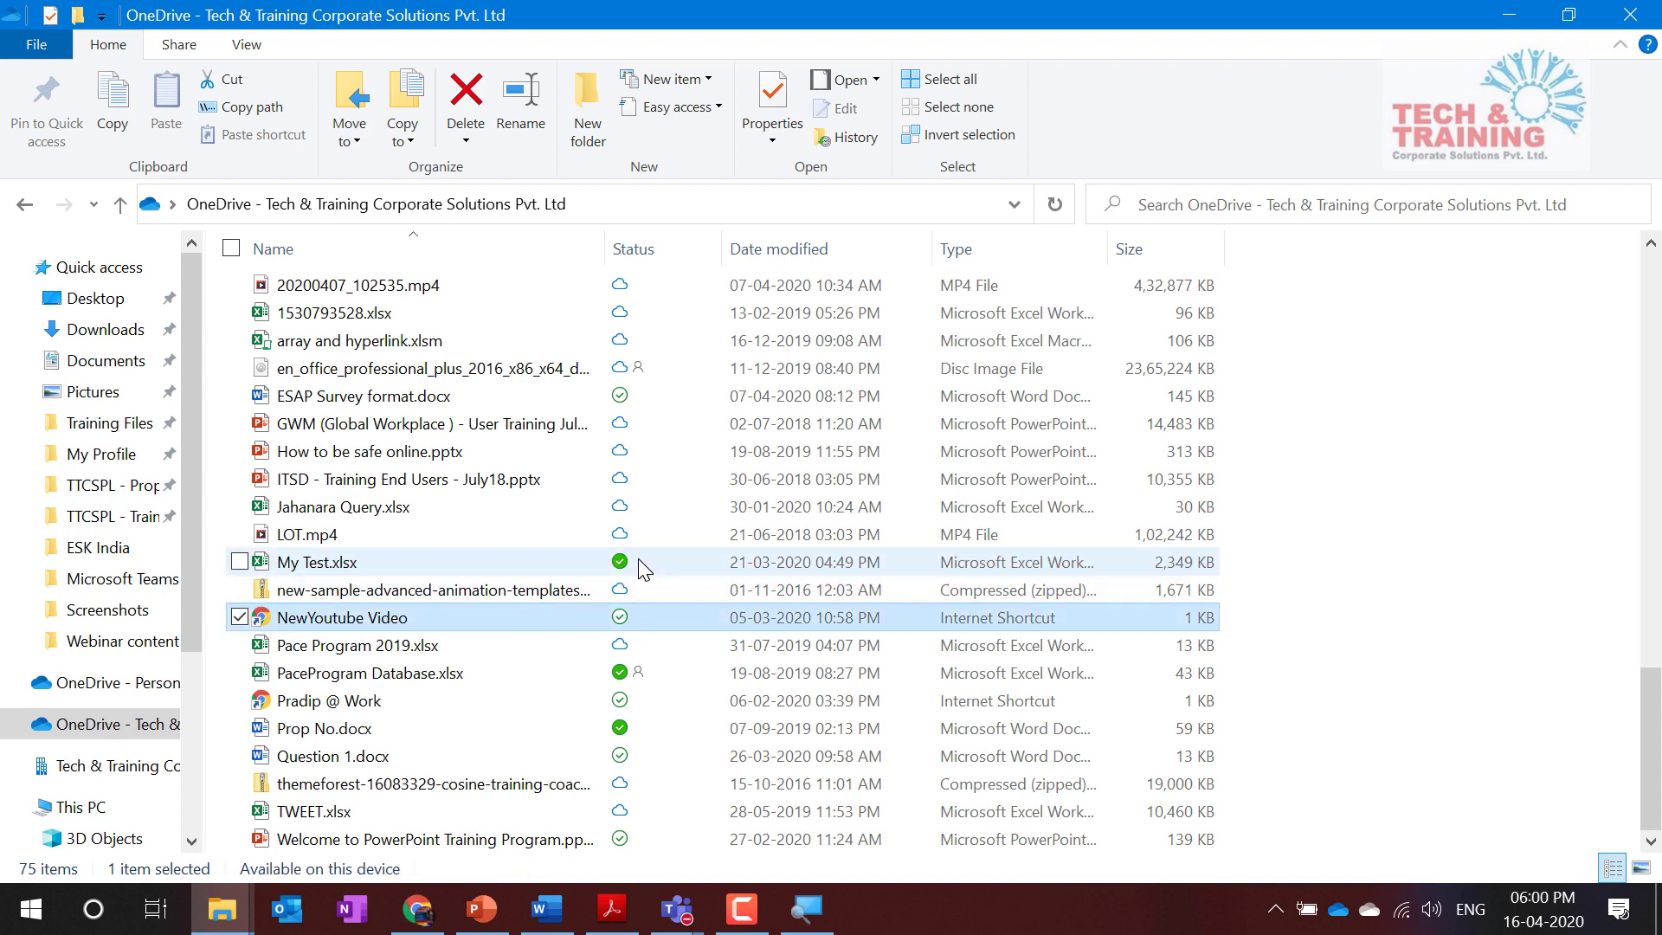
{"action": "left_click", "coordinate": [641, 565]}
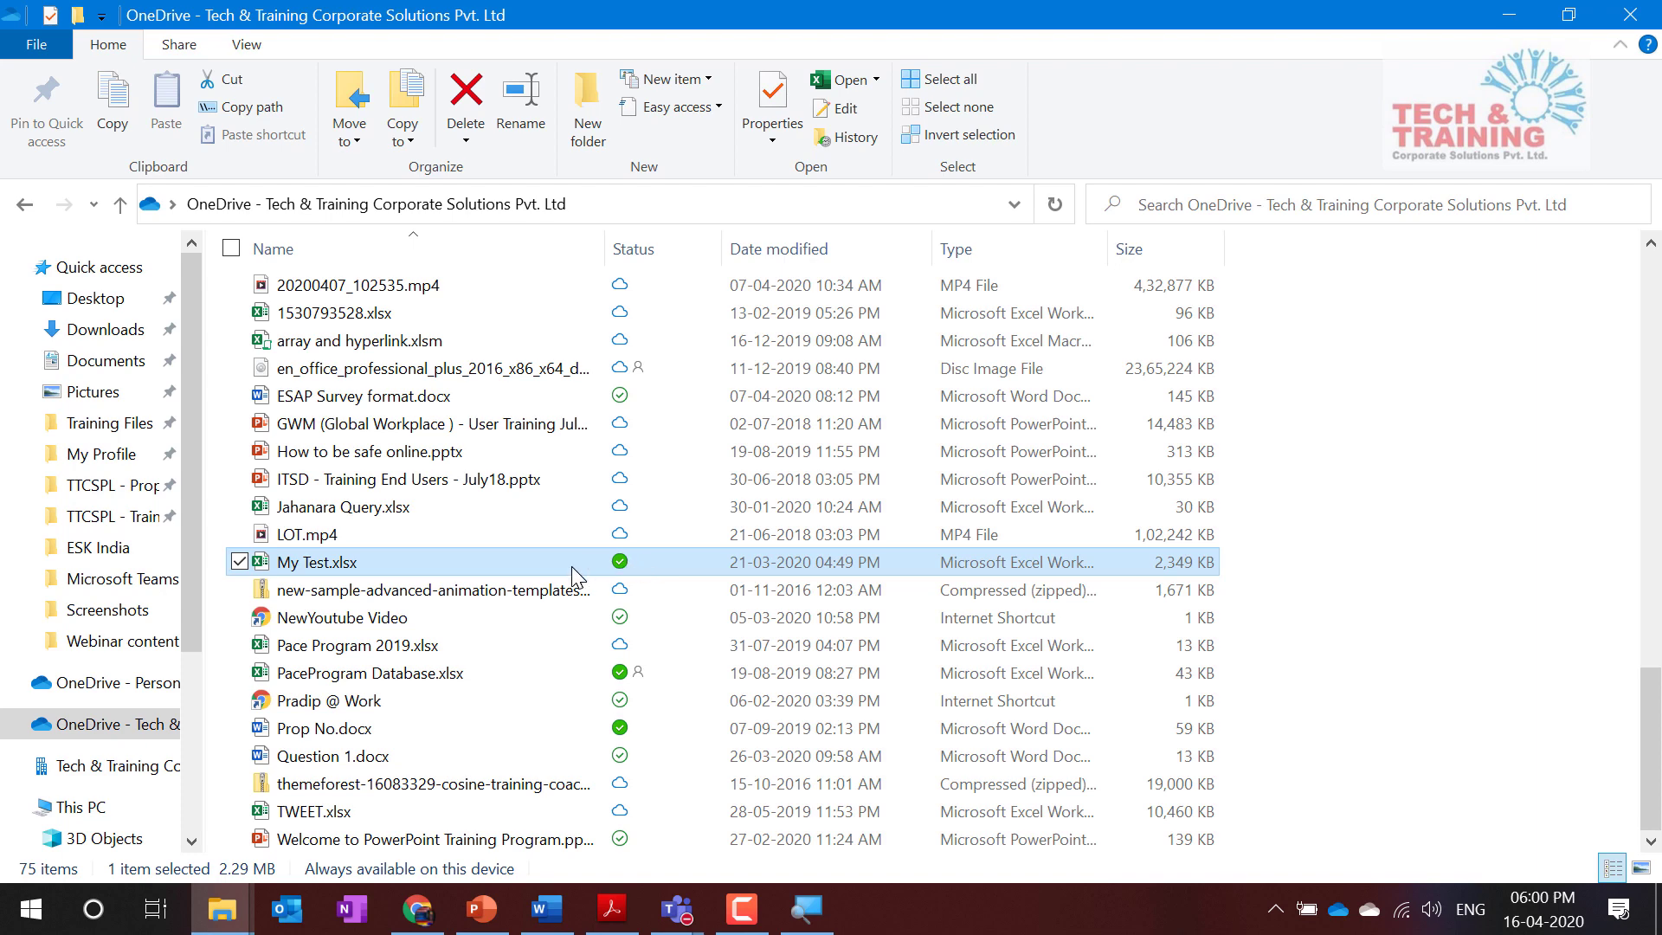
{"action": "mouse_move", "coordinate": [572, 577]}
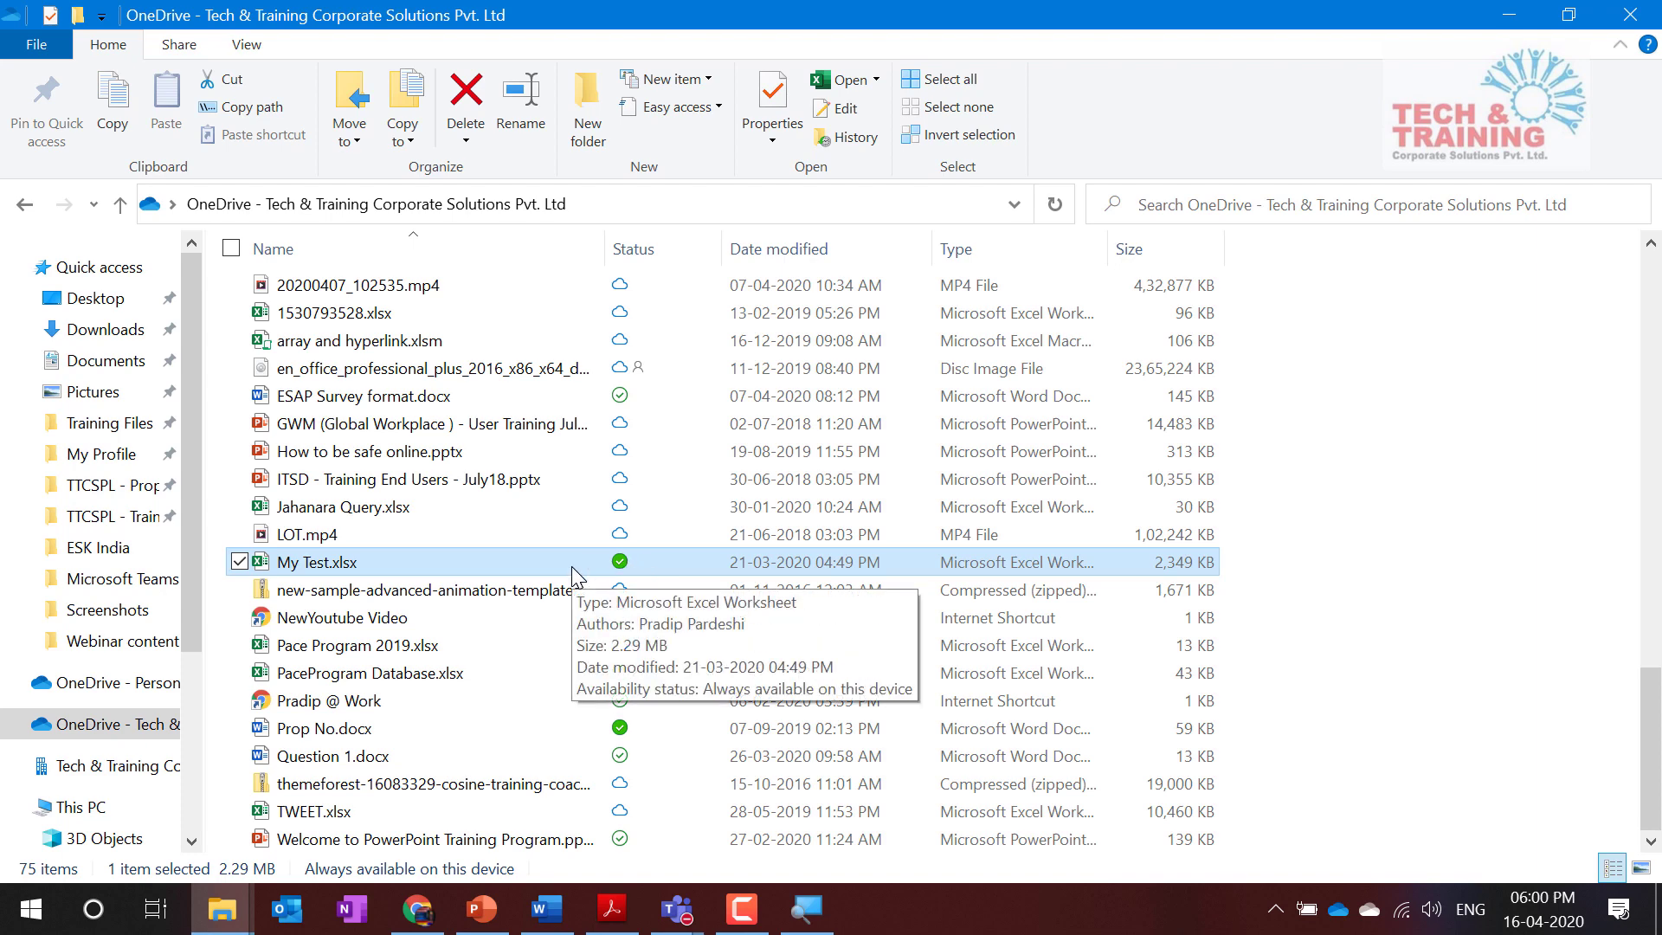
{"action": "left_click", "coordinate": [621, 620]}
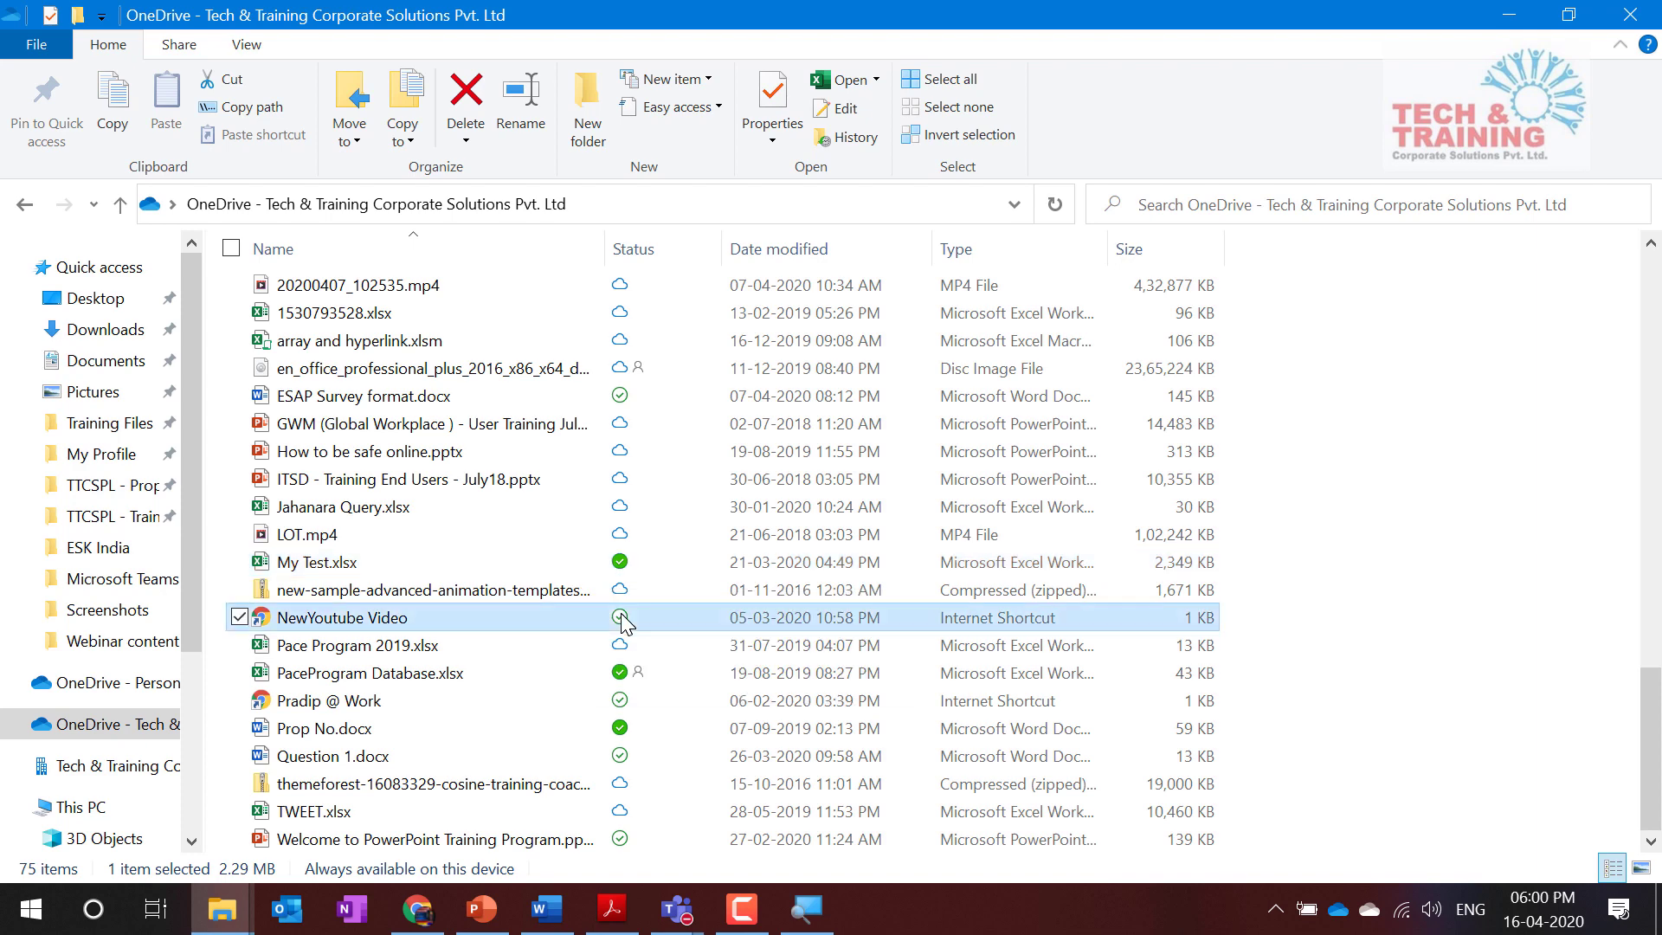
{"action": "left_click", "coordinate": [633, 570]}
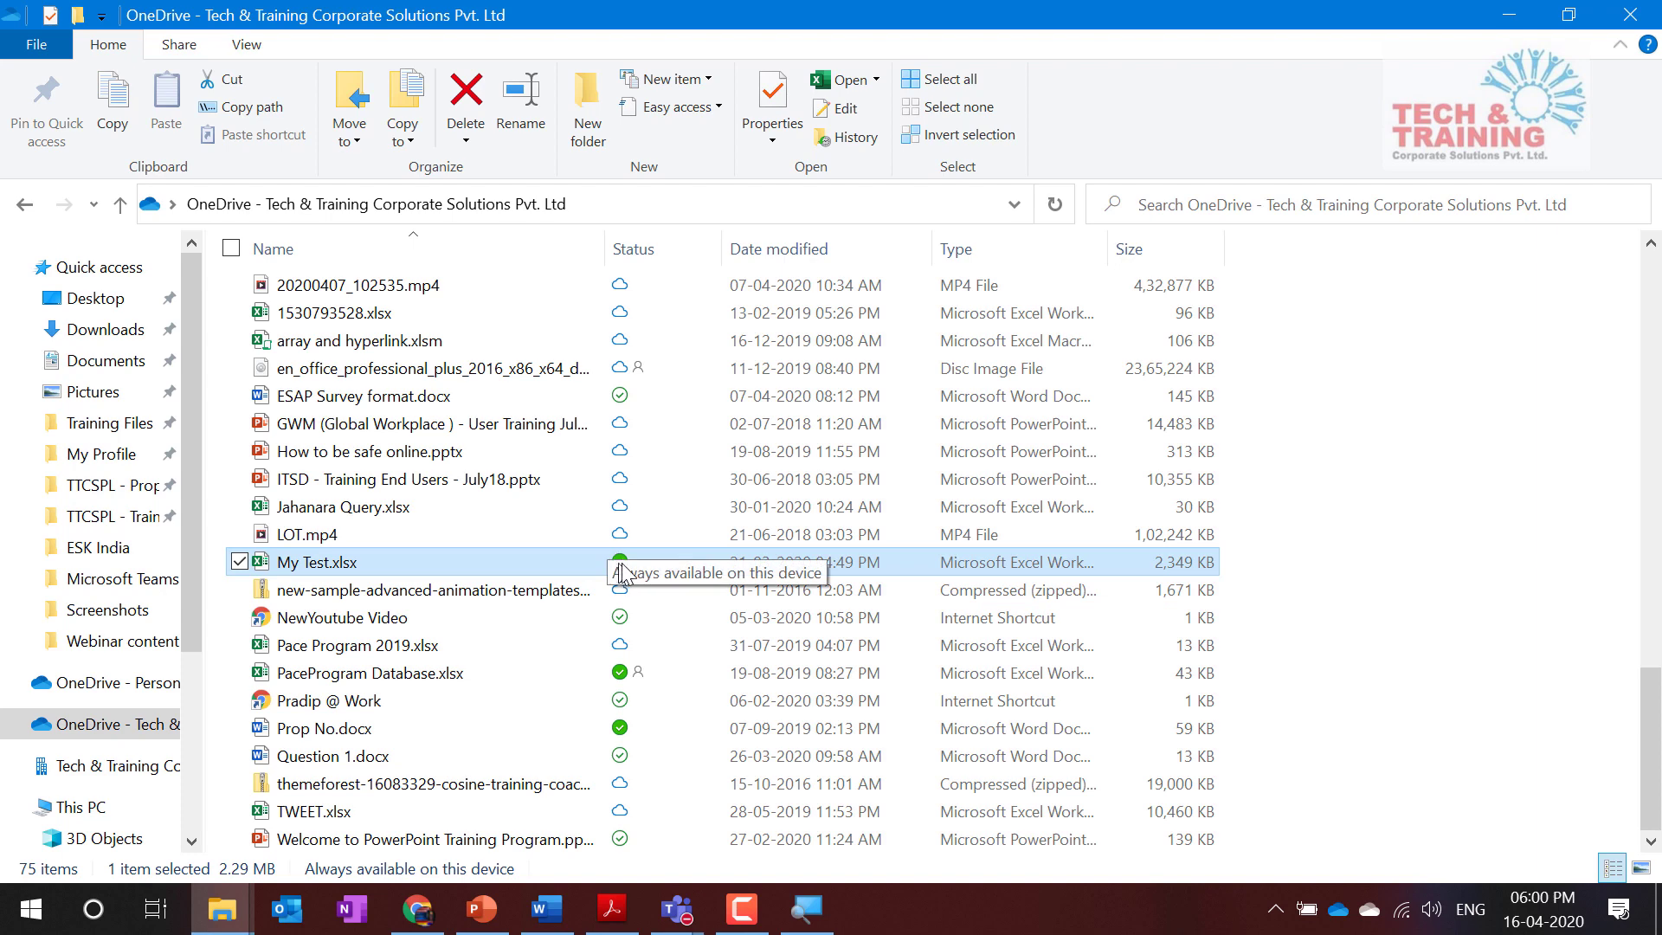
{"action": "left_click", "coordinate": [623, 619]}
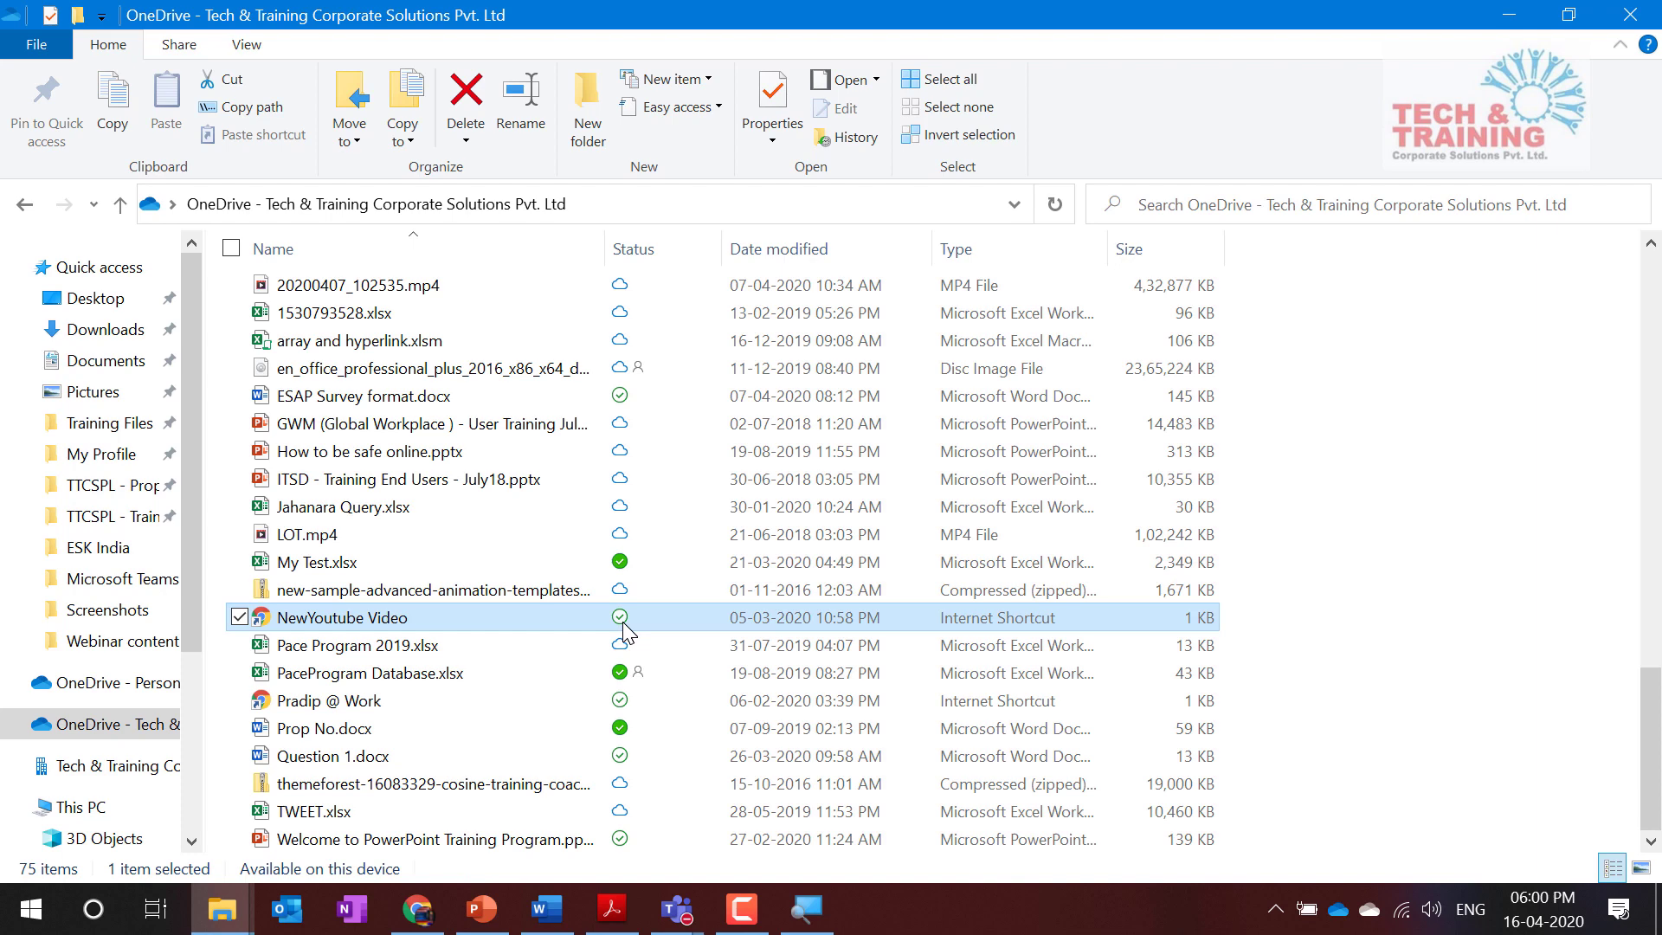
{"action": "left_click", "coordinate": [606, 563]}
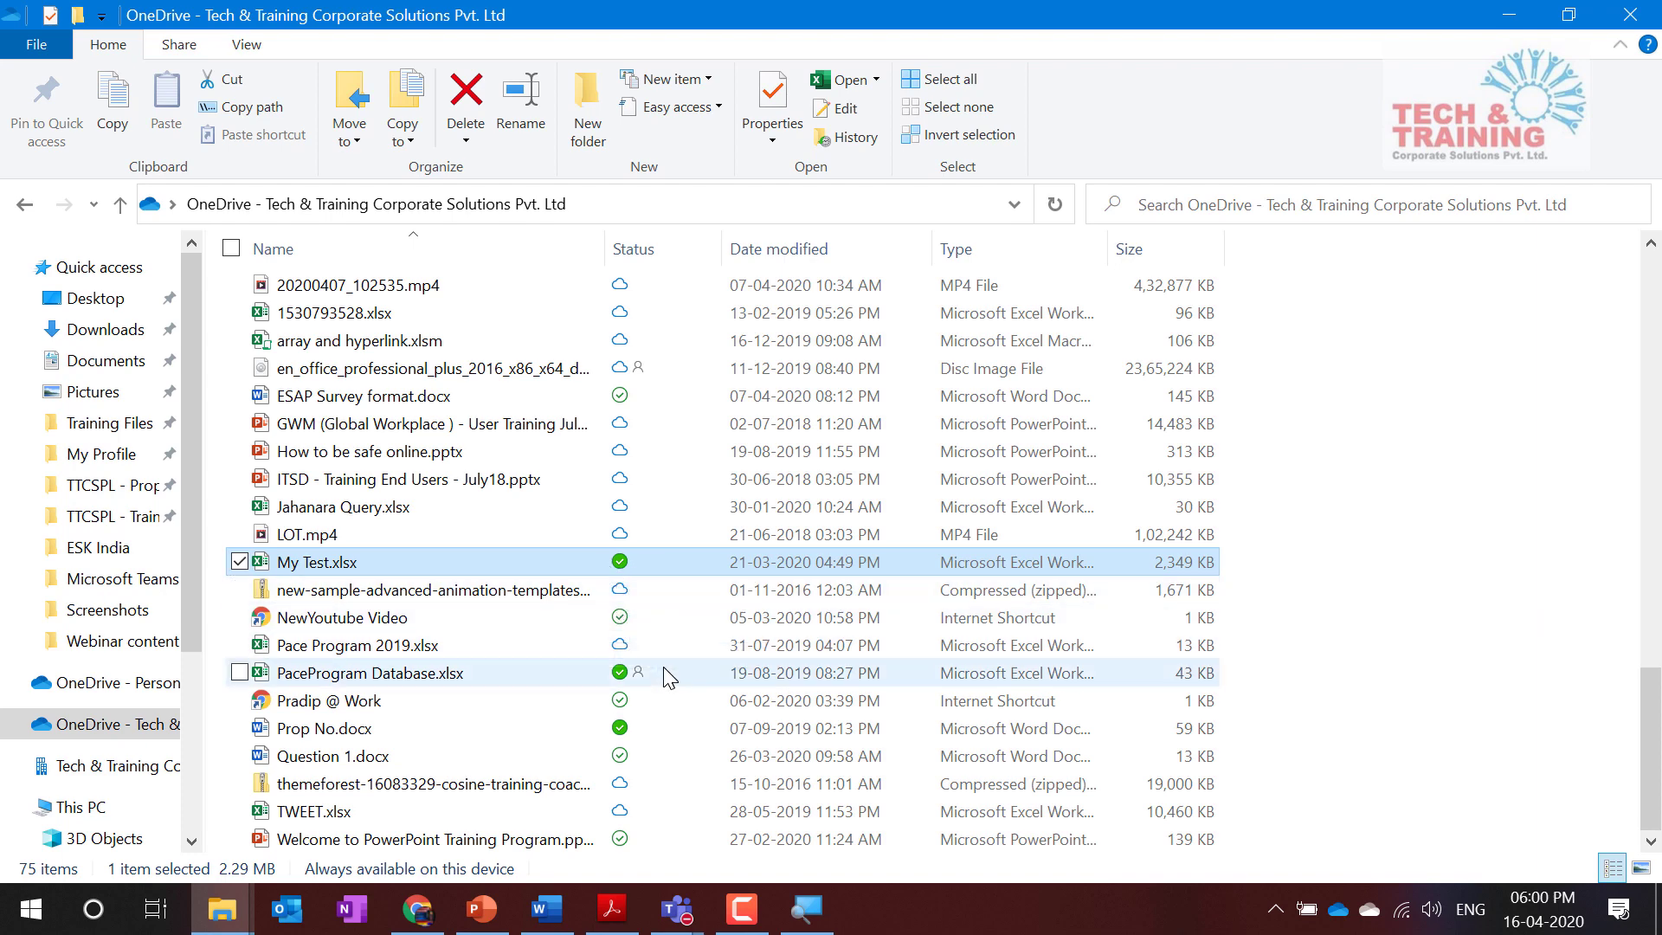
{"action": "left_click", "coordinate": [626, 594]}
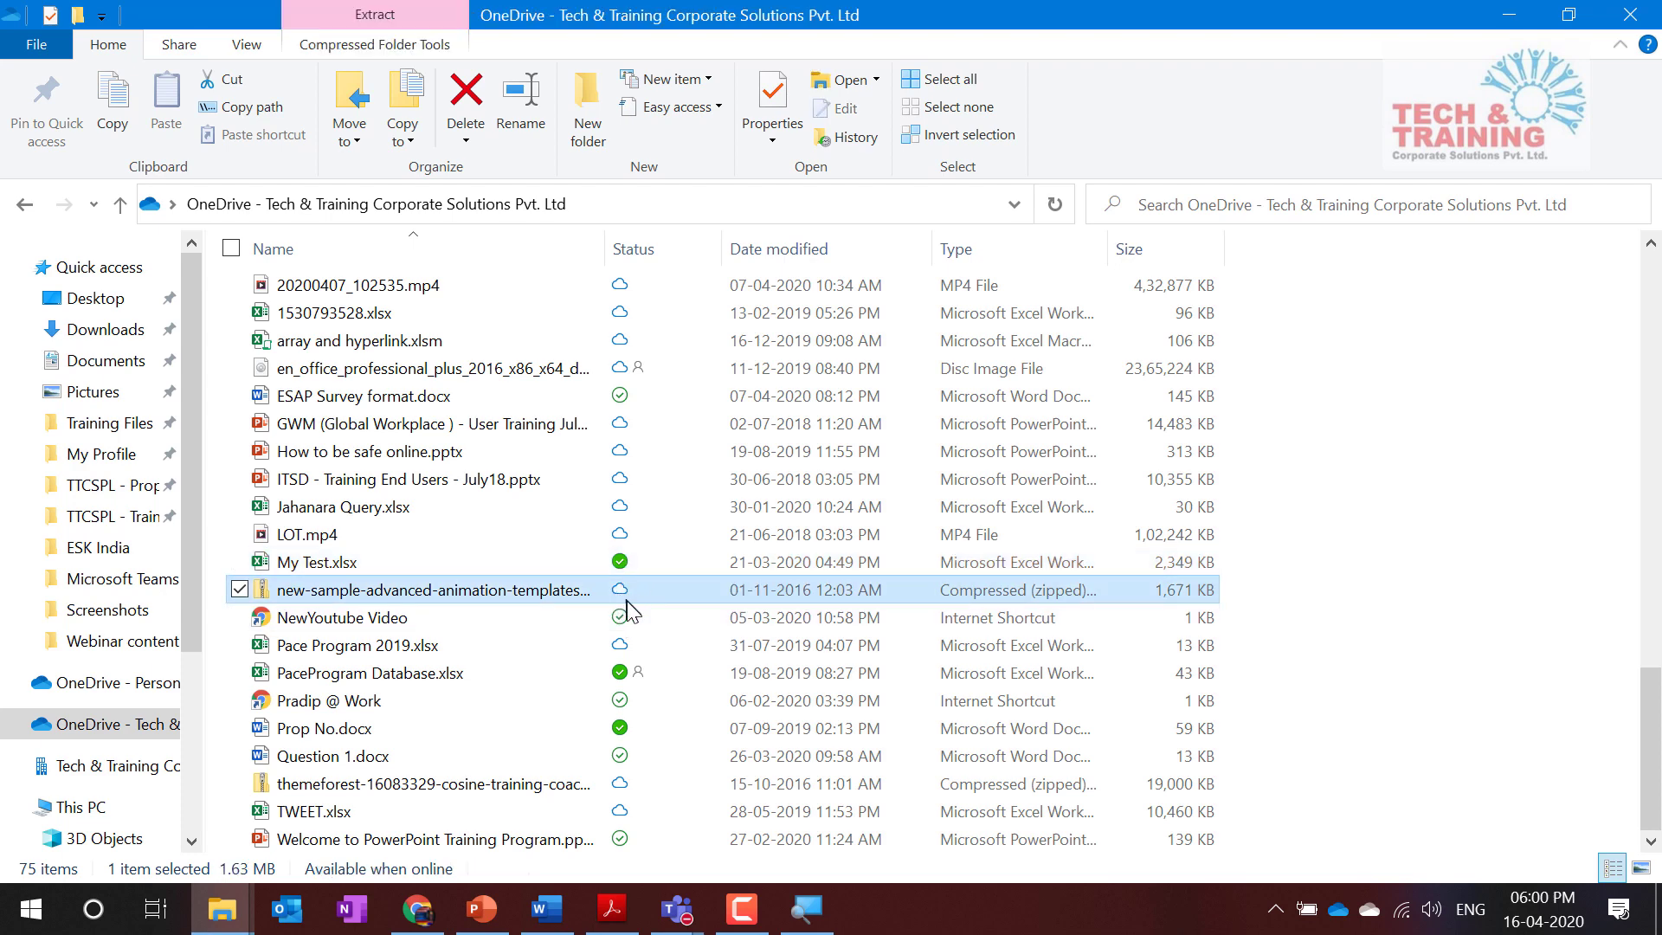
Step: Review the properties of My Test.xlsx again, cancel the dialog and view the file's availability status
{"action": "left_click", "coordinate": [491, 563]}
{"action": "right_click", "coordinate": [490, 562]}
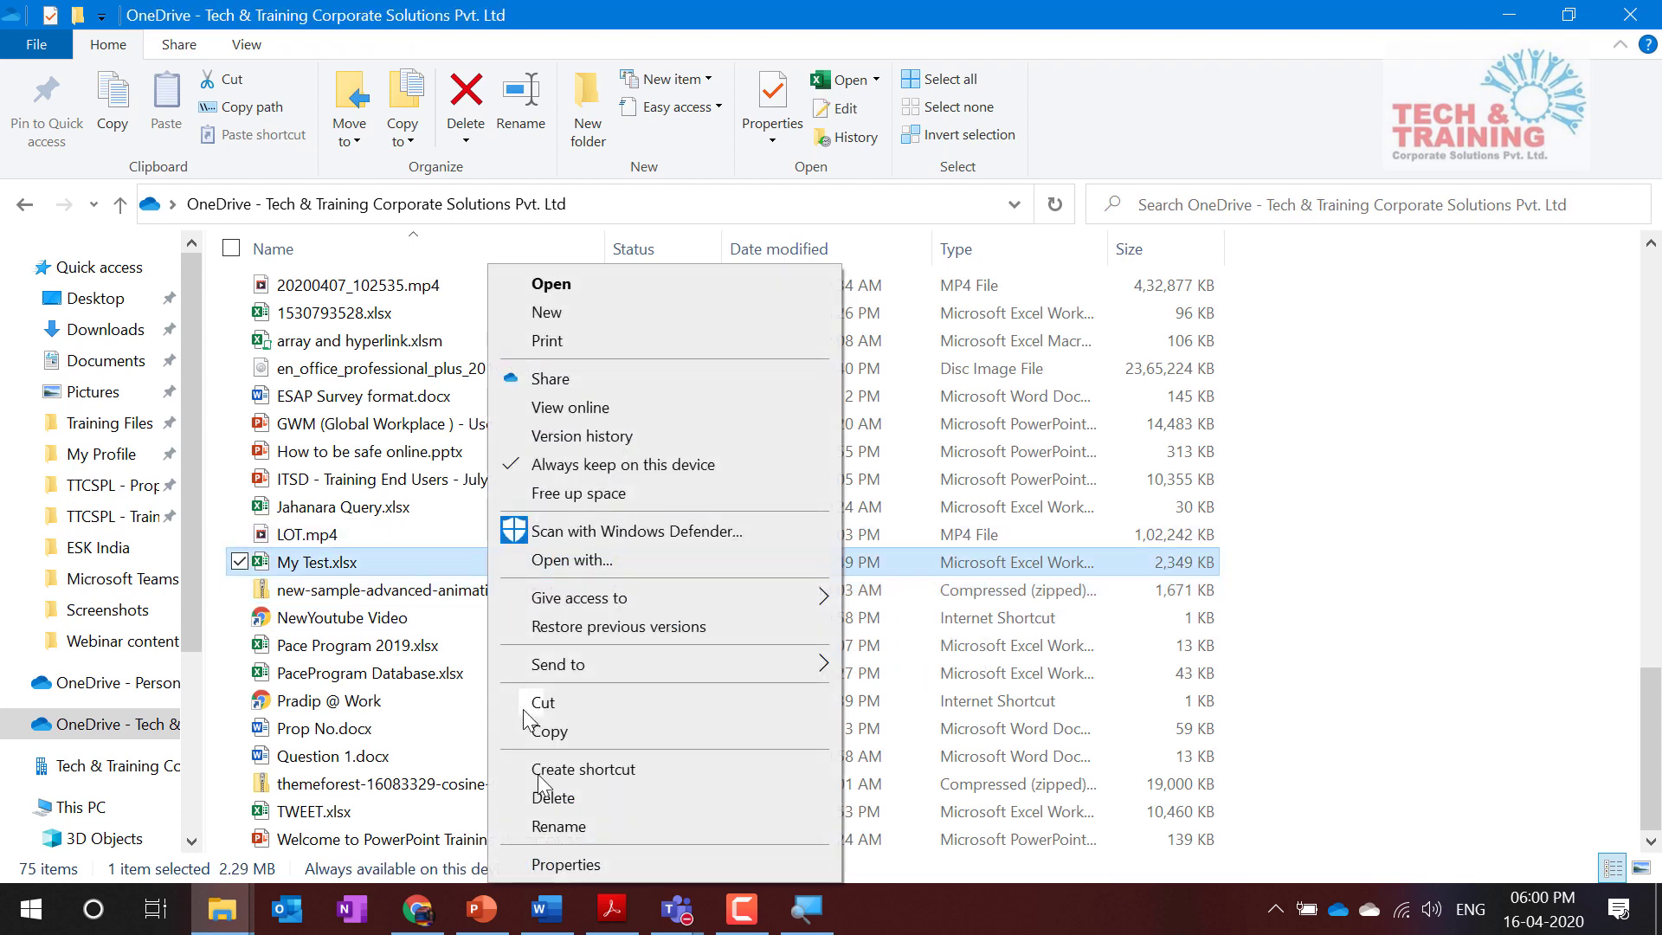
{"action": "left_click", "coordinate": [558, 864]}
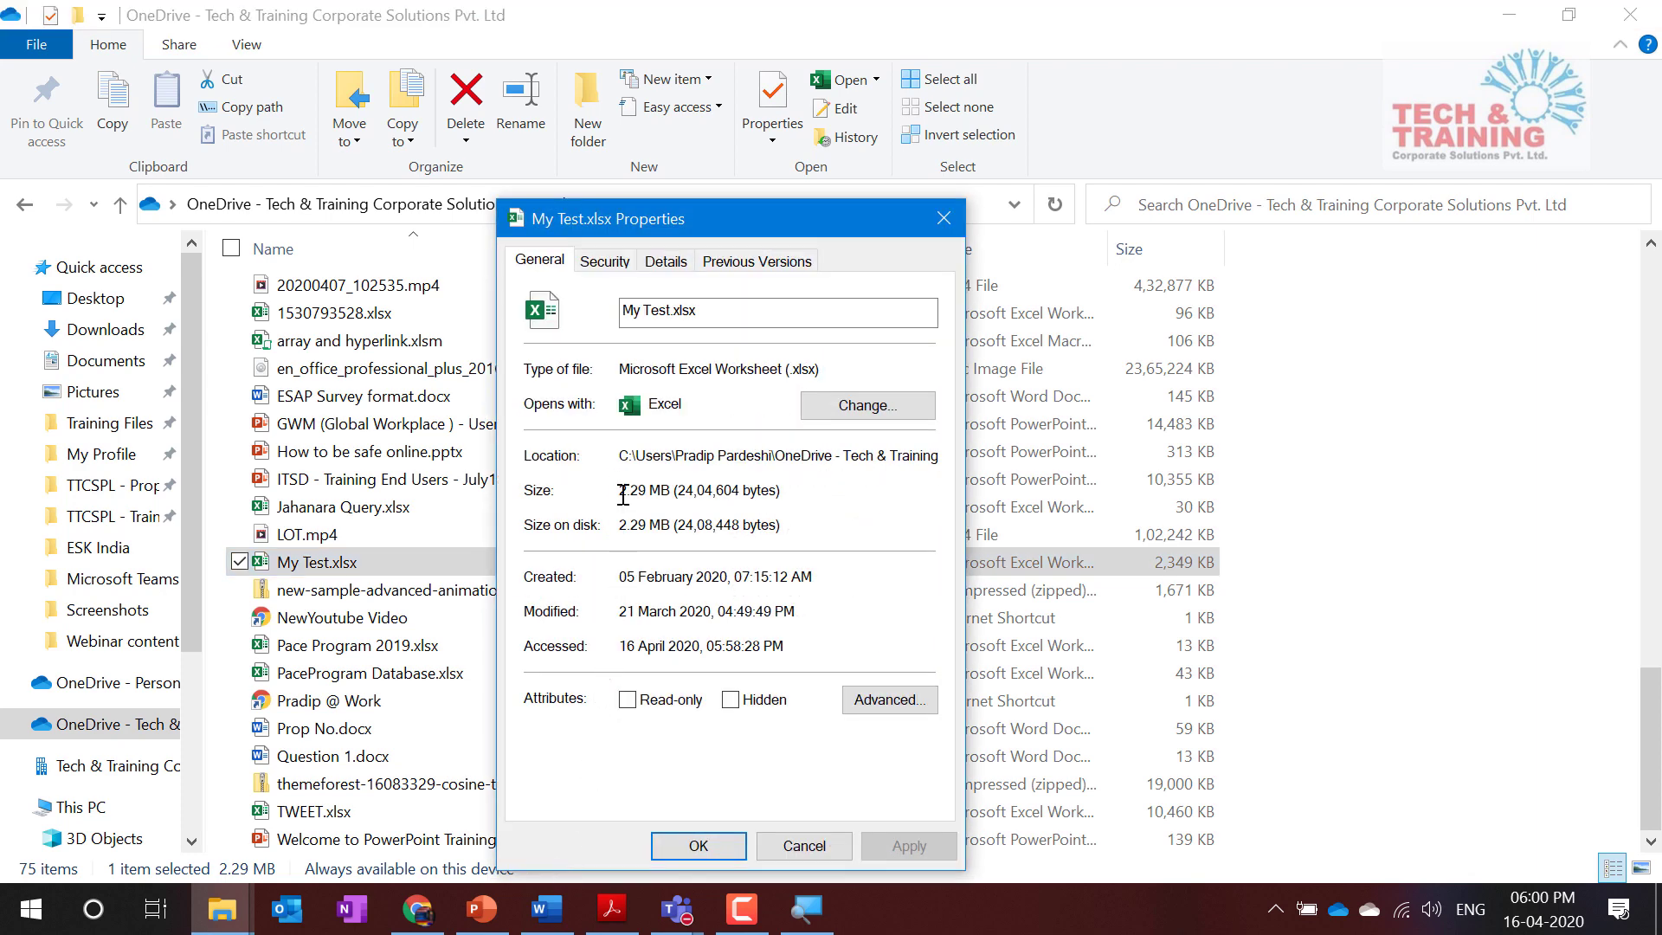
{"action": "left_click", "coordinate": [782, 847]}
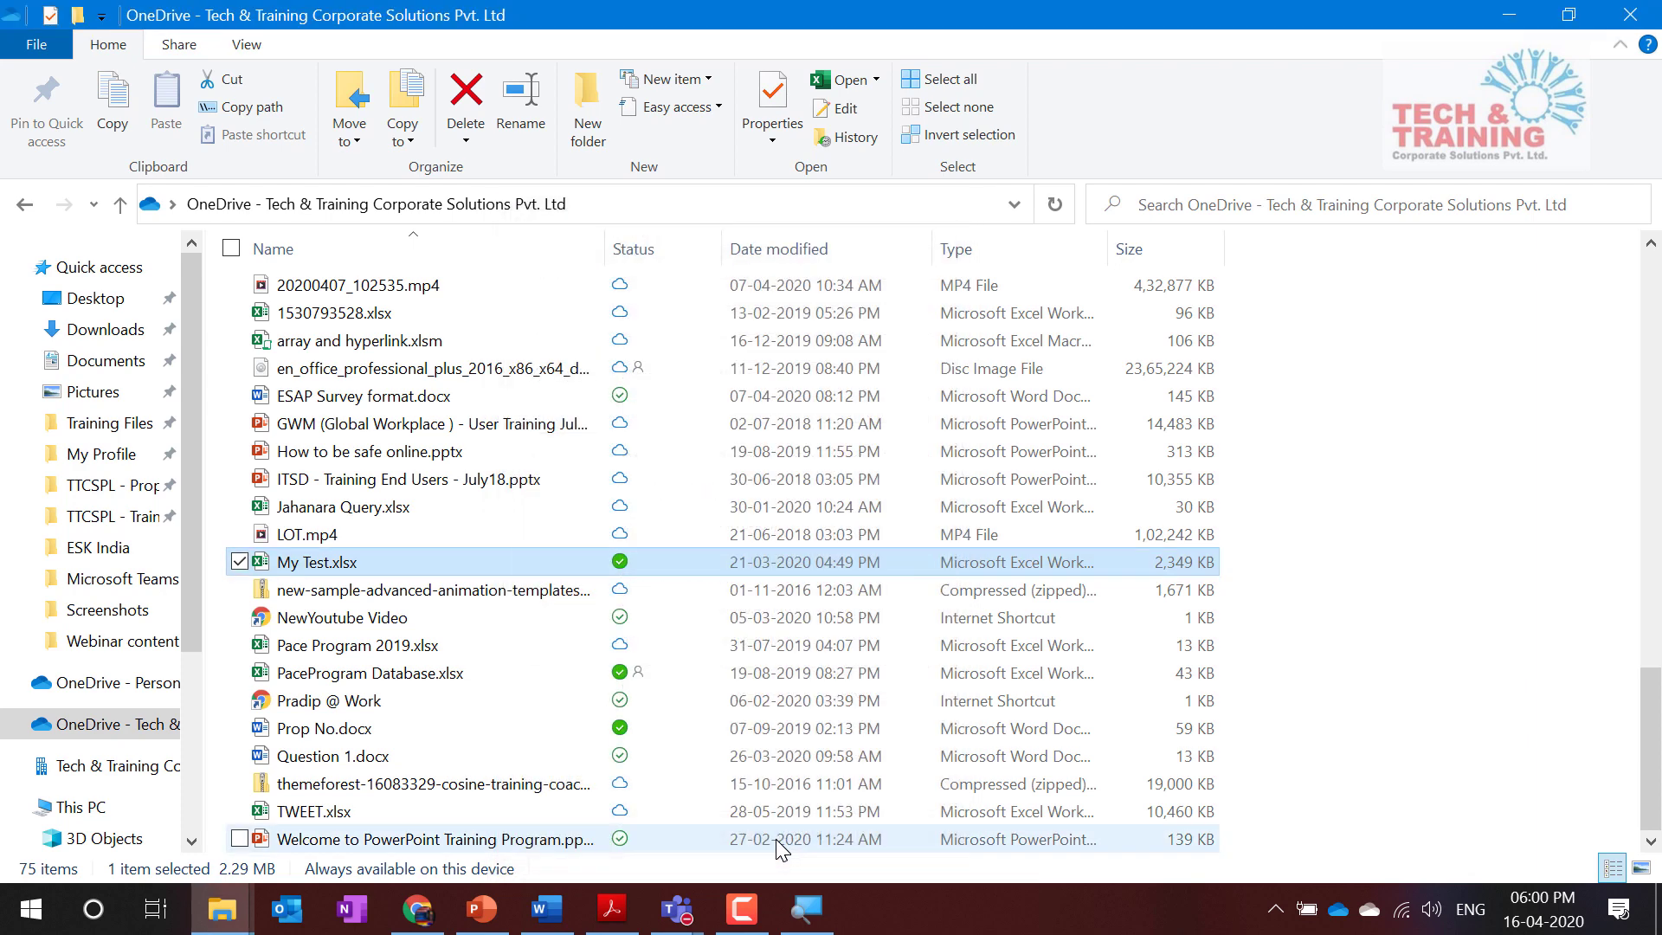
{"action": "mouse_move", "coordinate": [629, 561]}
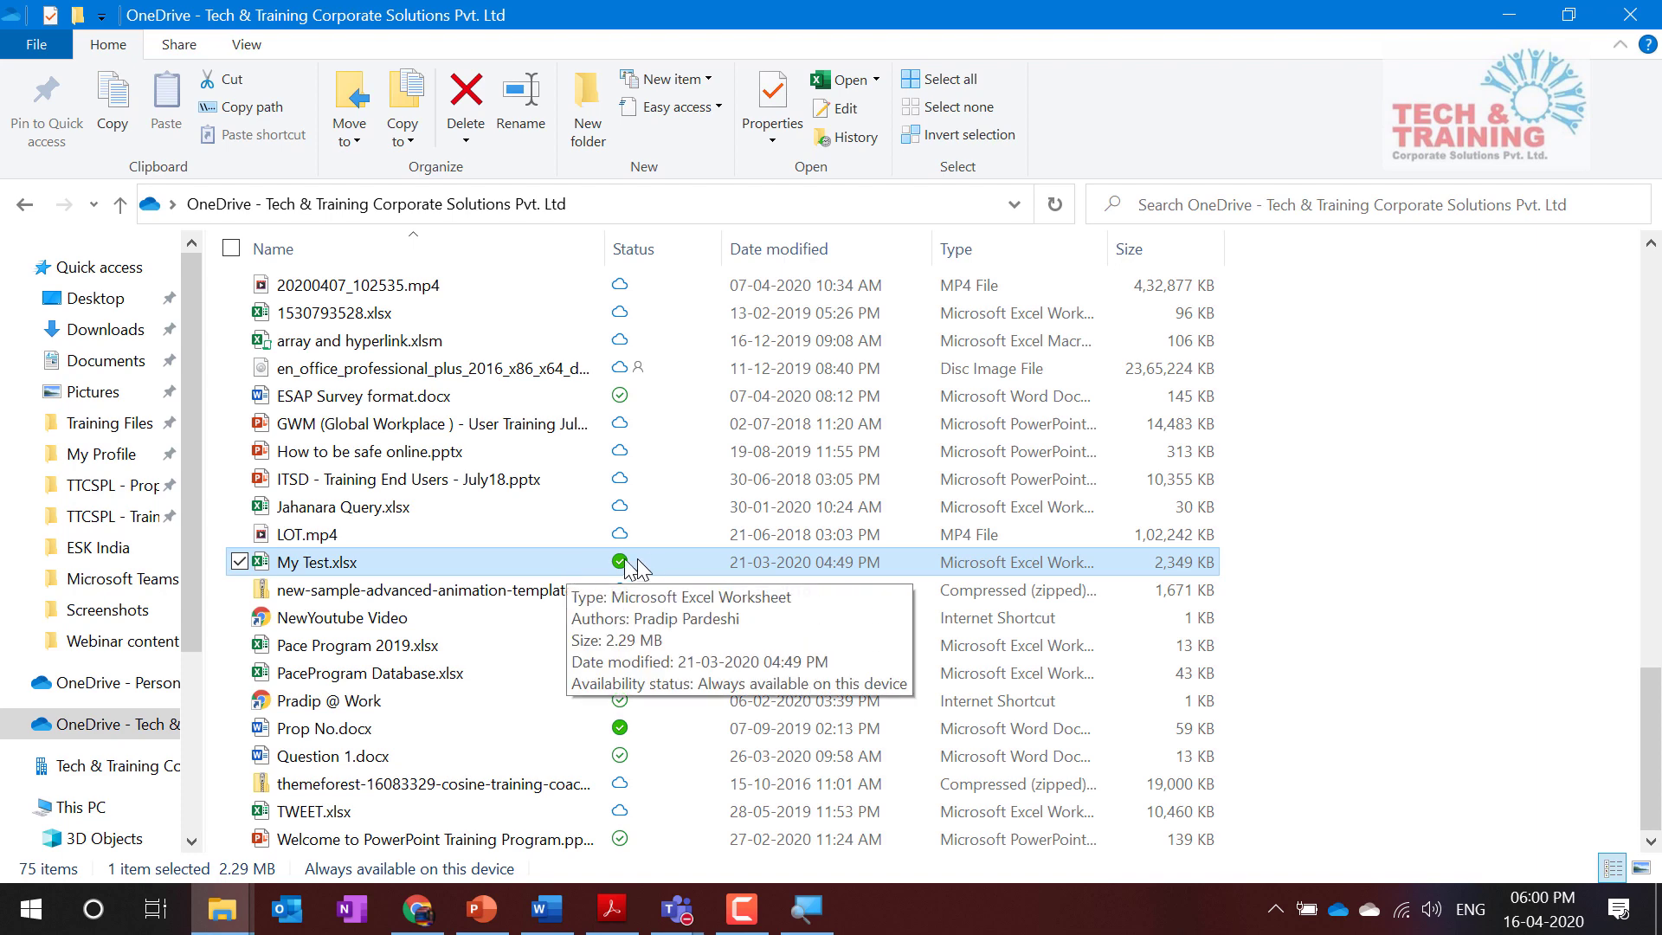
Step: Free up the local space used by My Test.xlsx, check its size and size on disk in its properties, and close the dialog
{"action": "right_click", "coordinate": [556, 561]}
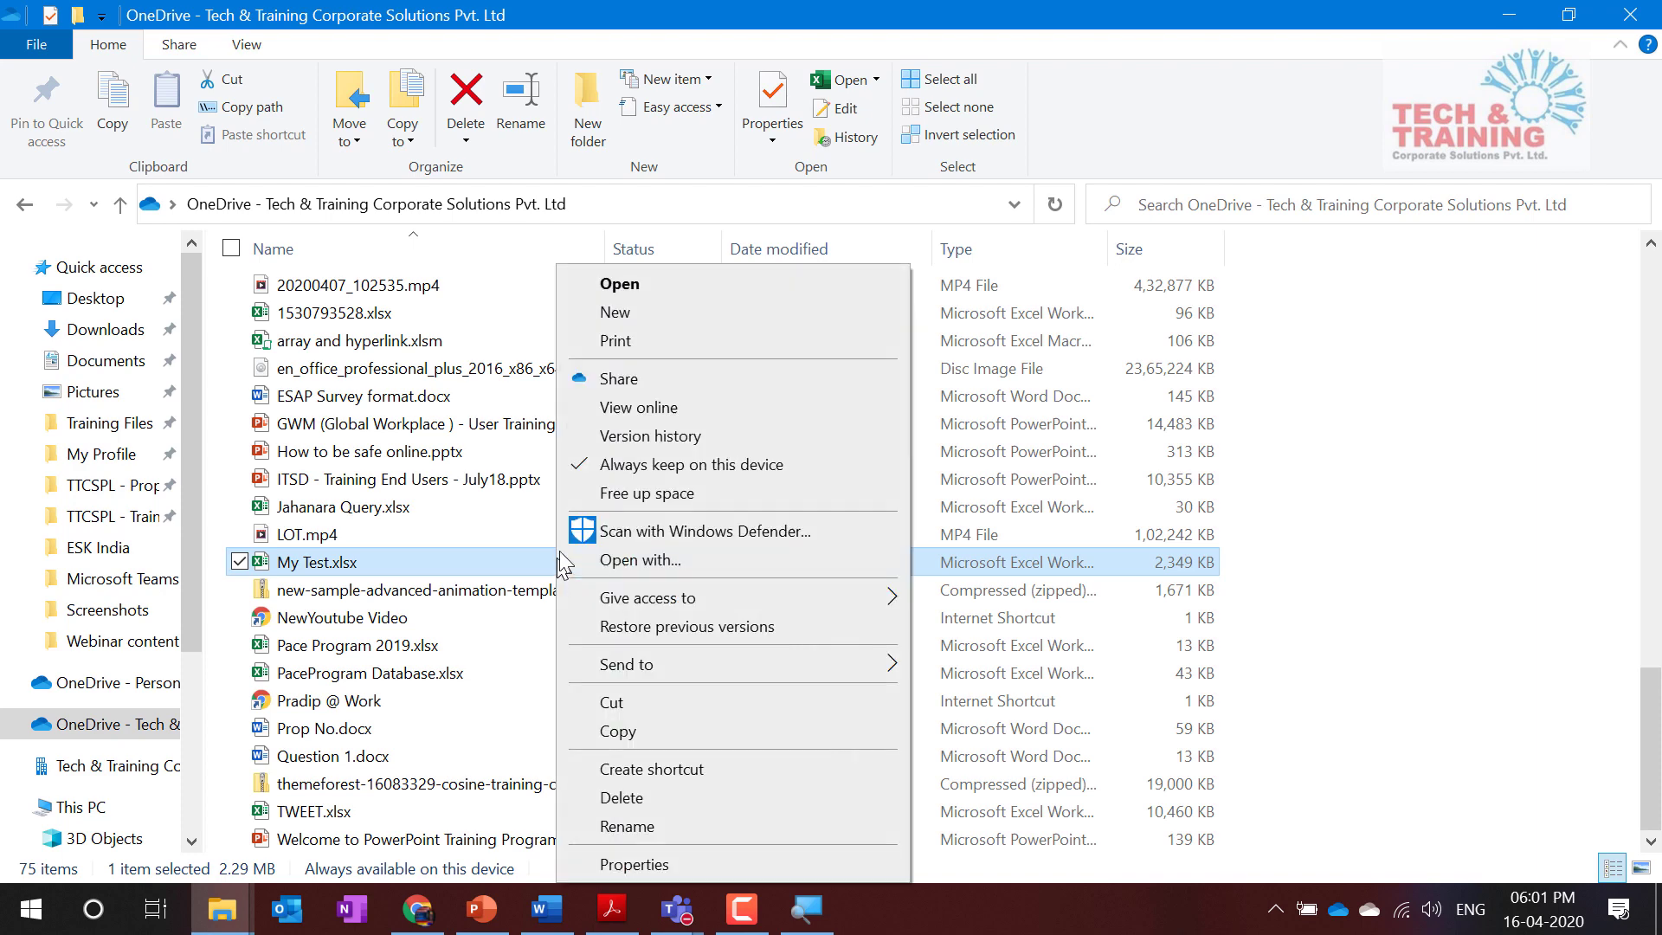
{"action": "left_click", "coordinate": [638, 492]}
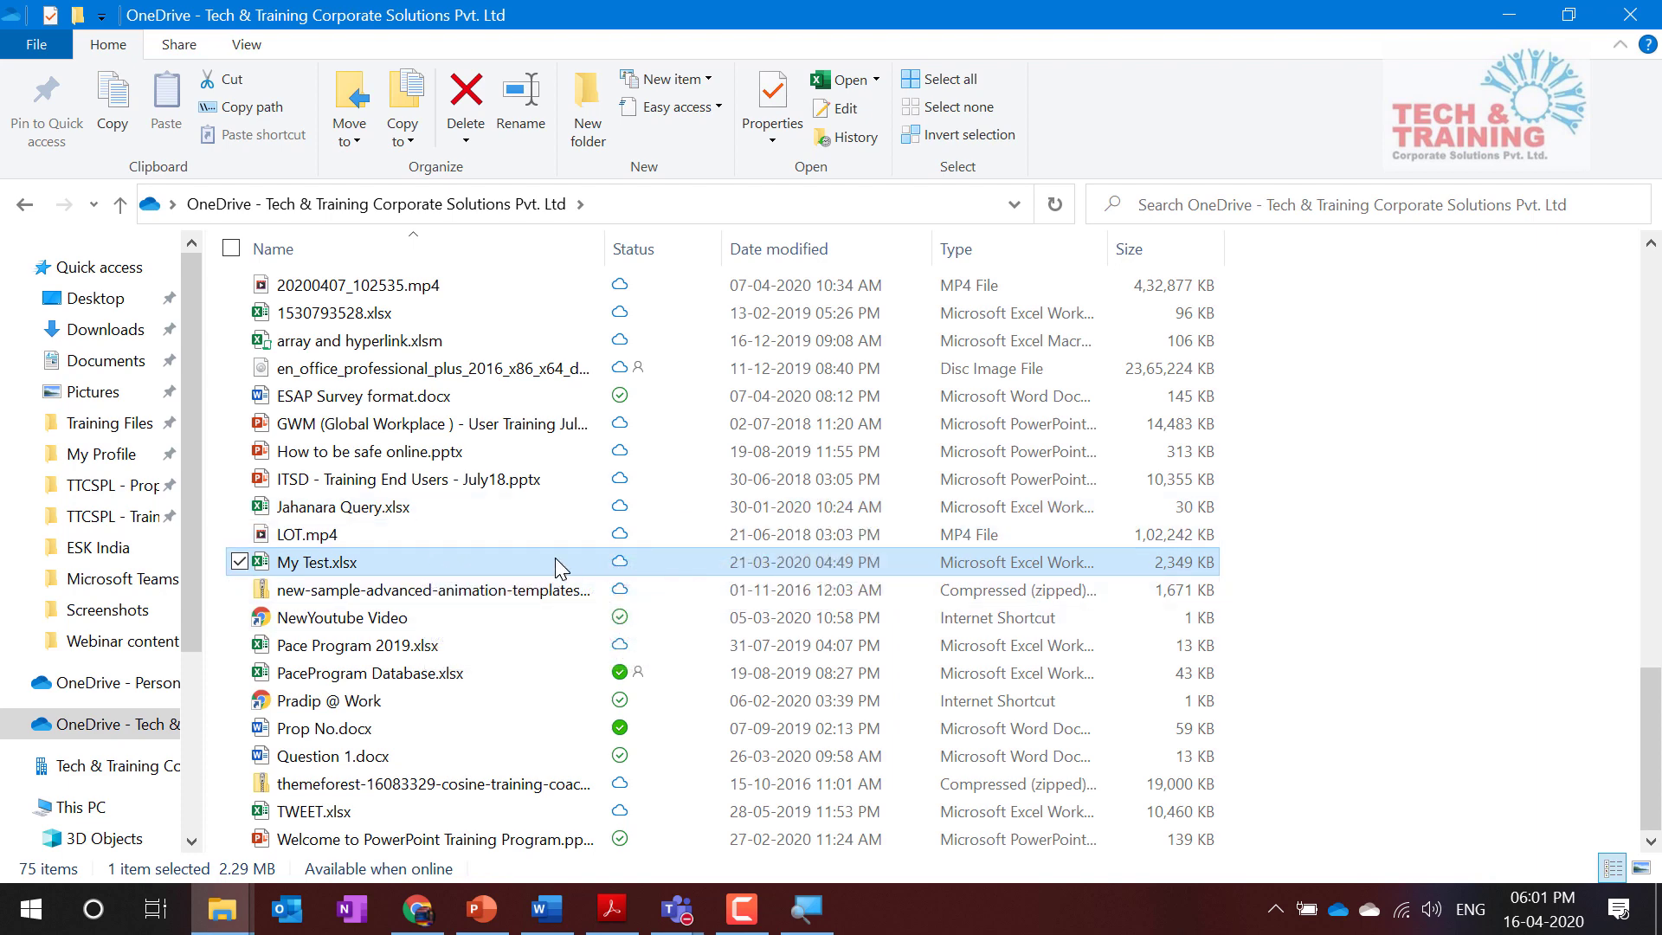
{"action": "key", "text": "alt+Return"}
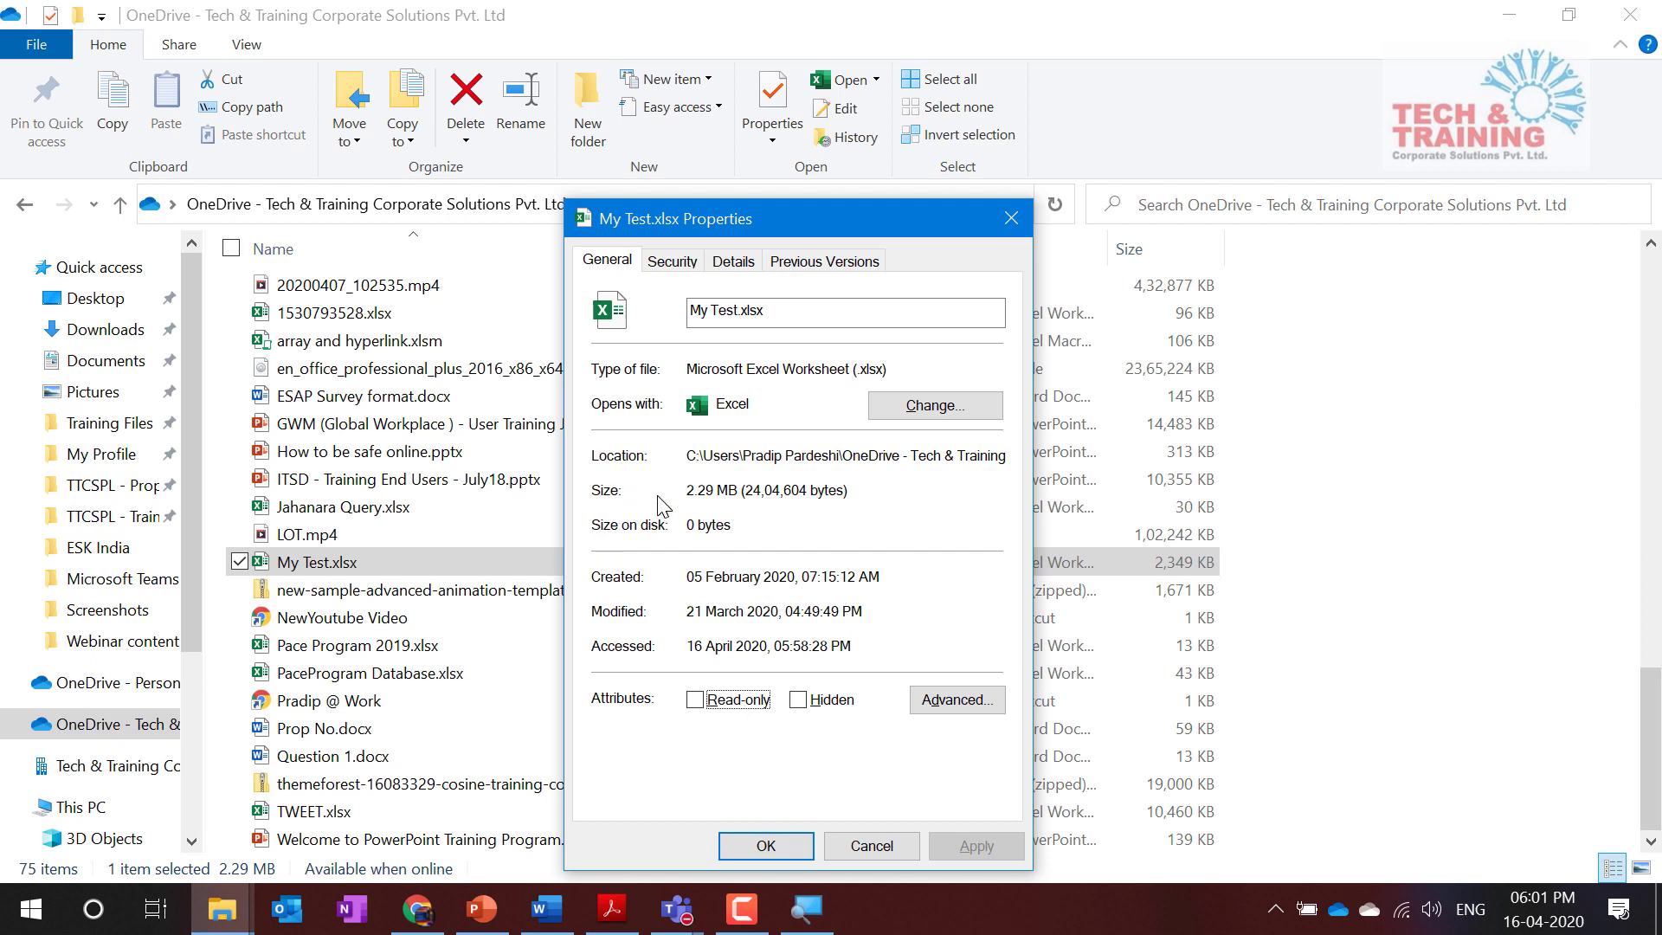
{"action": "left_click", "coordinate": [697, 485]}
{"action": "double_click", "coordinate": [698, 486]}
{"action": "double_click", "coordinate": [708, 525]}
{"action": "left_click_drag", "start_coordinate": [708, 526], "coordinate": [669, 532]}
{"action": "left_click_drag", "start_coordinate": [684, 219], "coordinate": [1005, 250]}
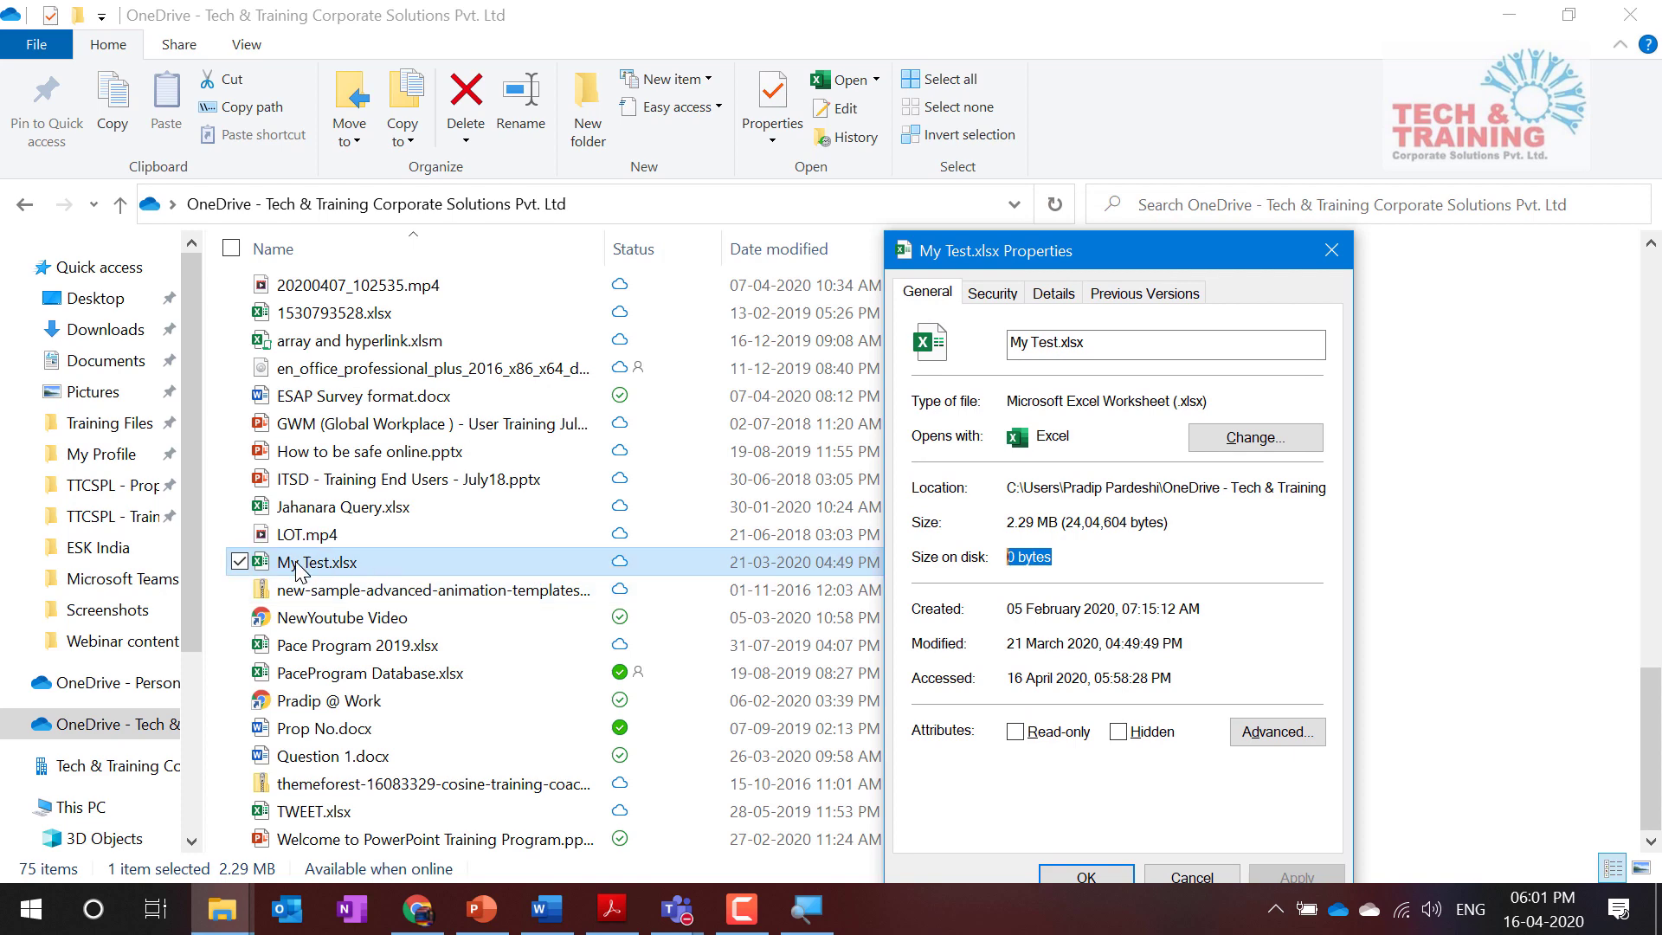
{"action": "key", "text": "Escape"}
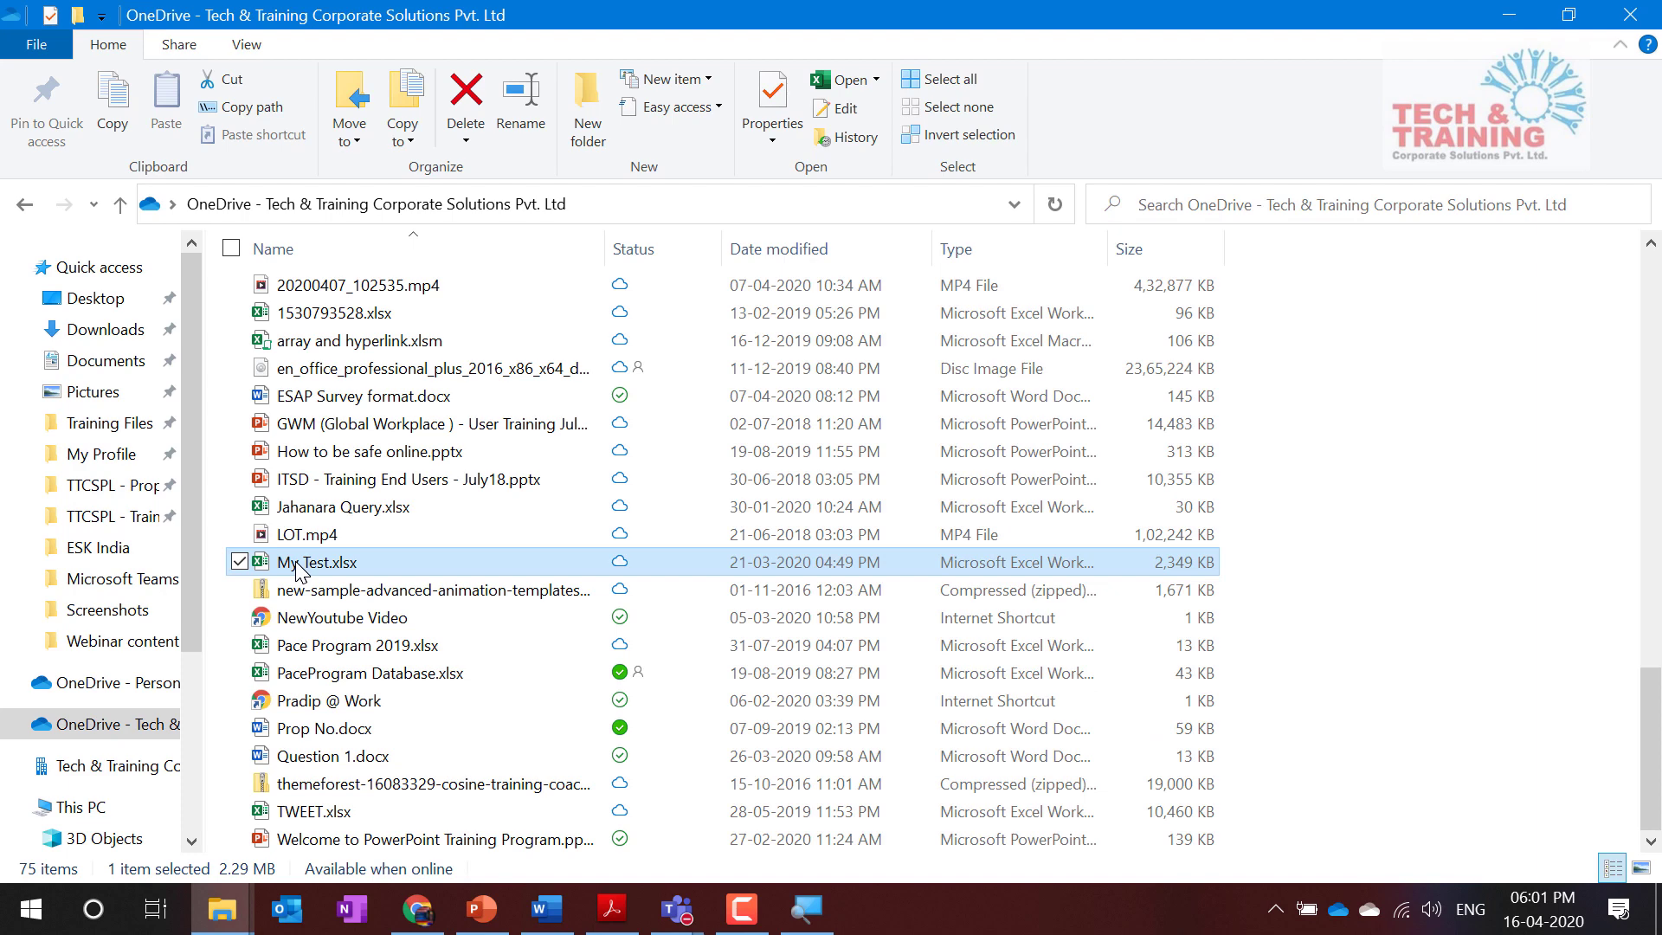
Step: Open My Test.xlsx in Excel to download it to the device, and close Excel while it is starting
{"action": "right_click", "coordinate": [420, 560]}
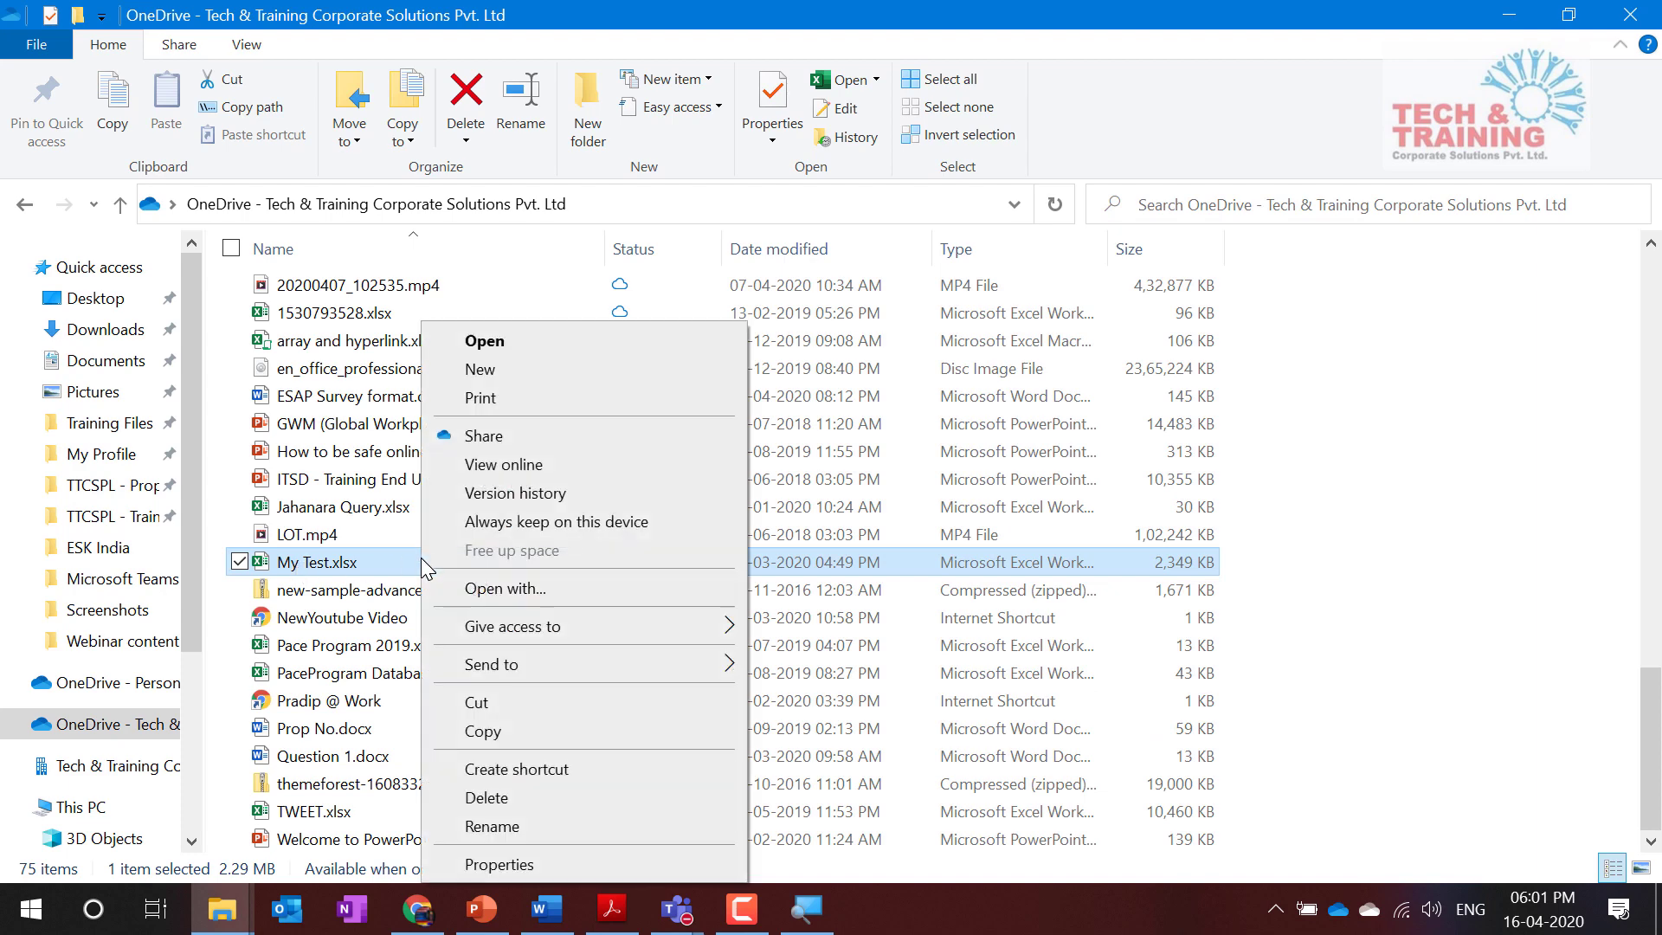
{"action": "left_click", "coordinate": [490, 522]}
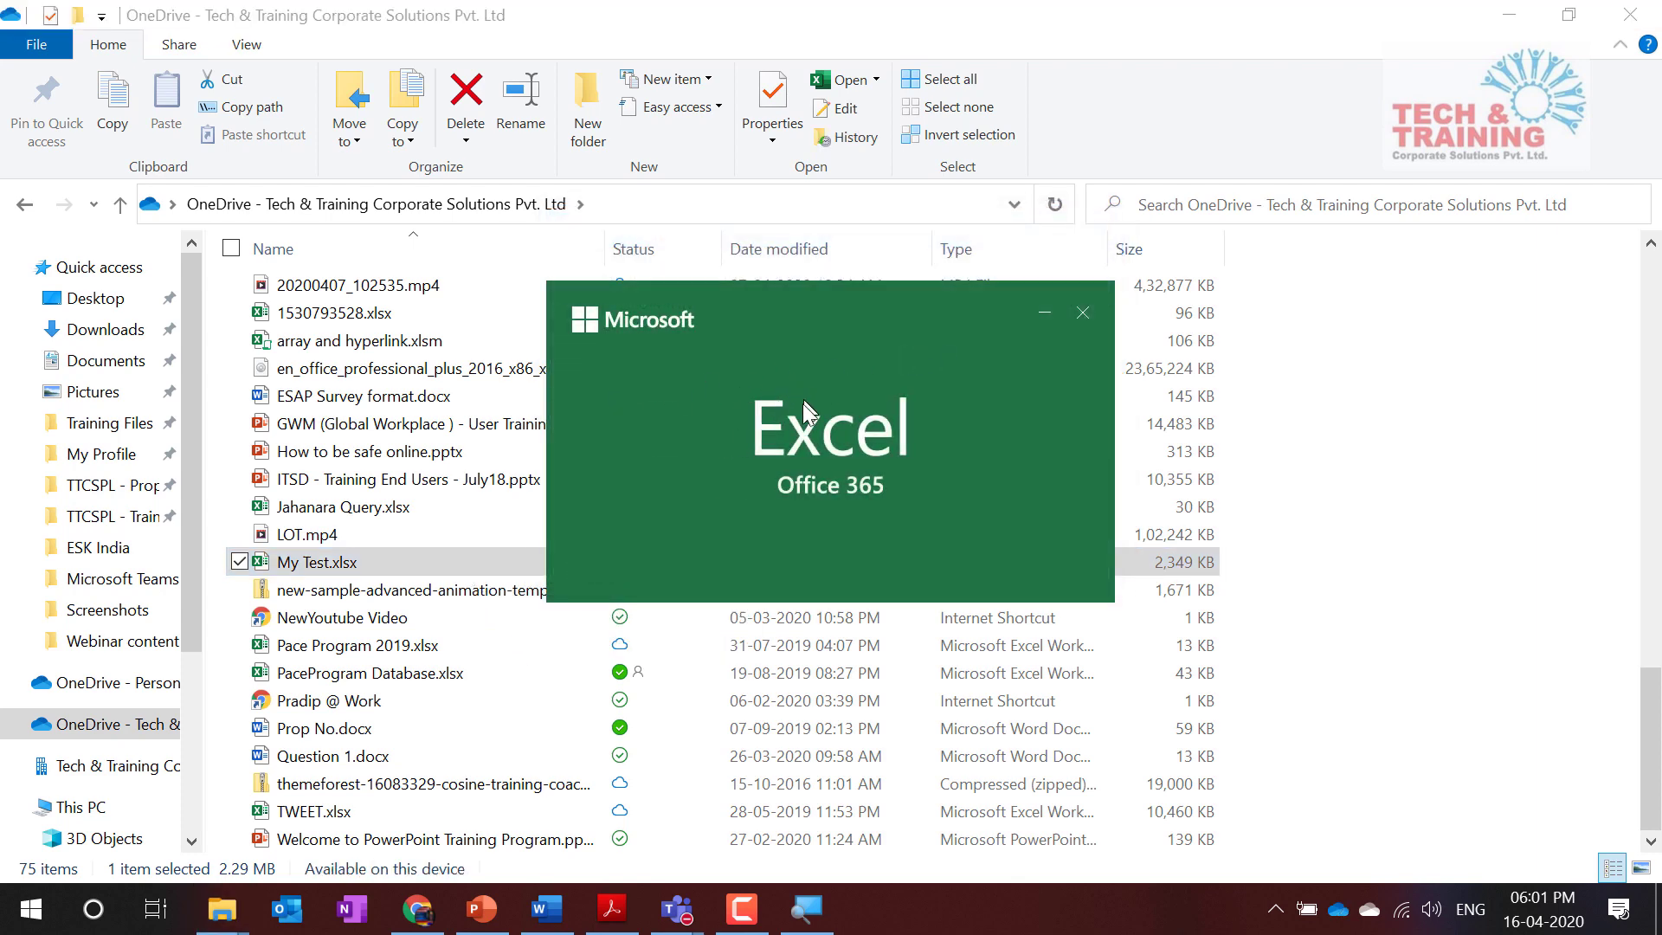
{"action": "left_click", "coordinate": [1084, 316]}
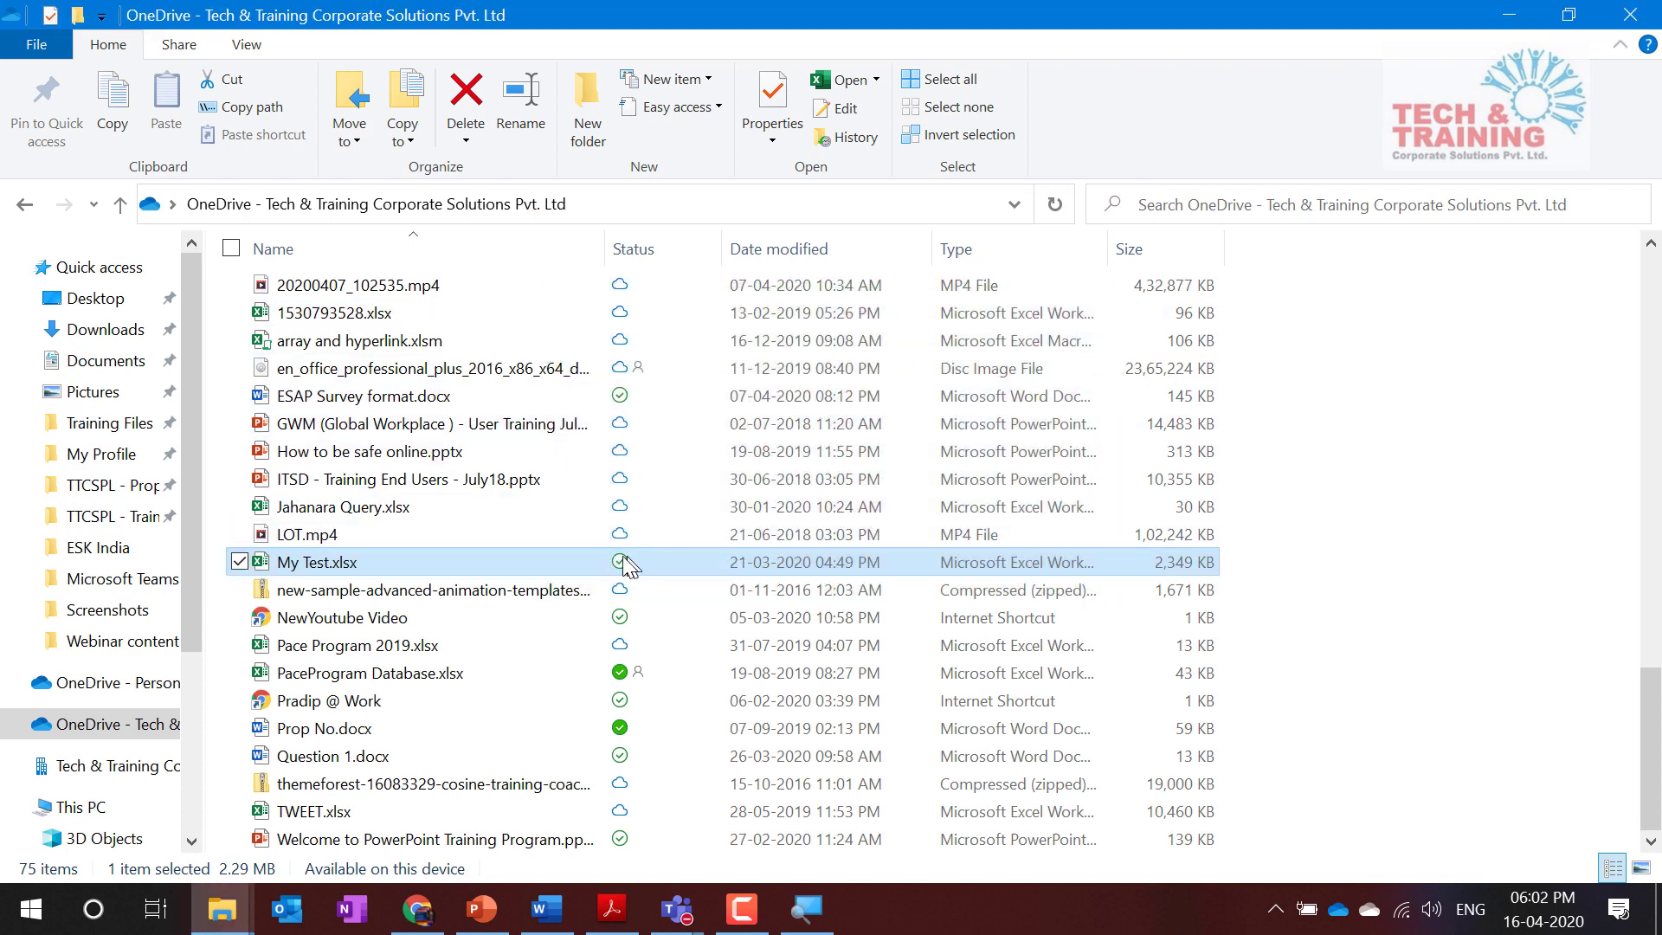
Step: Check the size on disk of the downloaded My Test.xlsx in its properties and cancel the dialog
{"action": "right_click", "coordinate": [558, 566]}
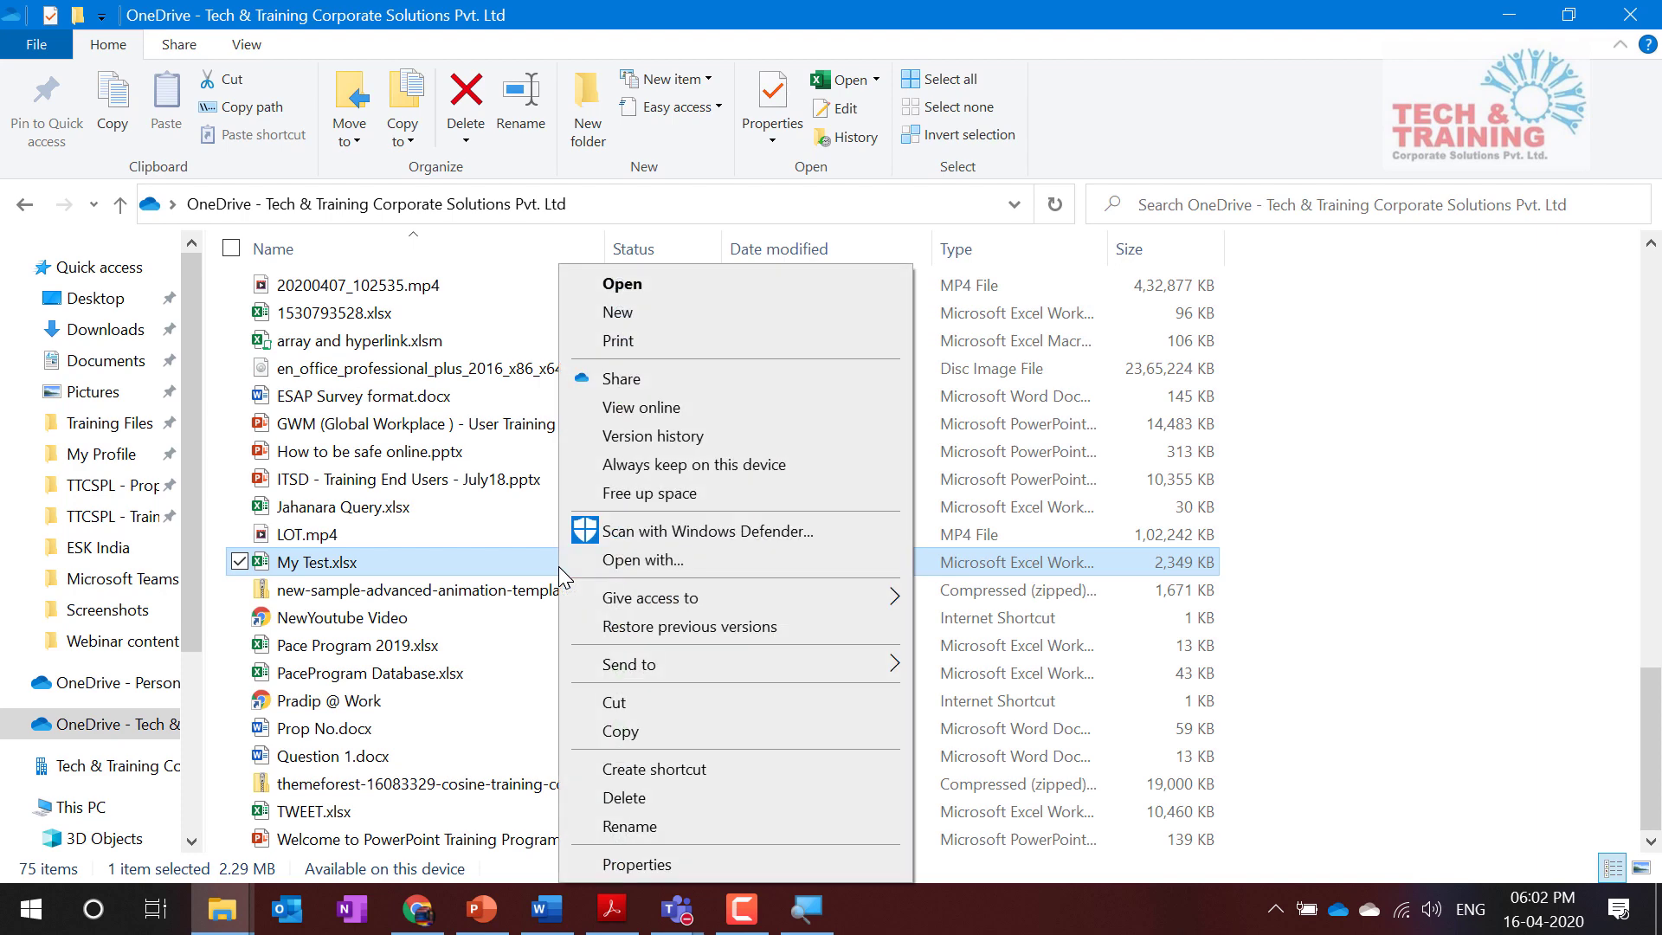
{"action": "left_click", "coordinate": [649, 865]}
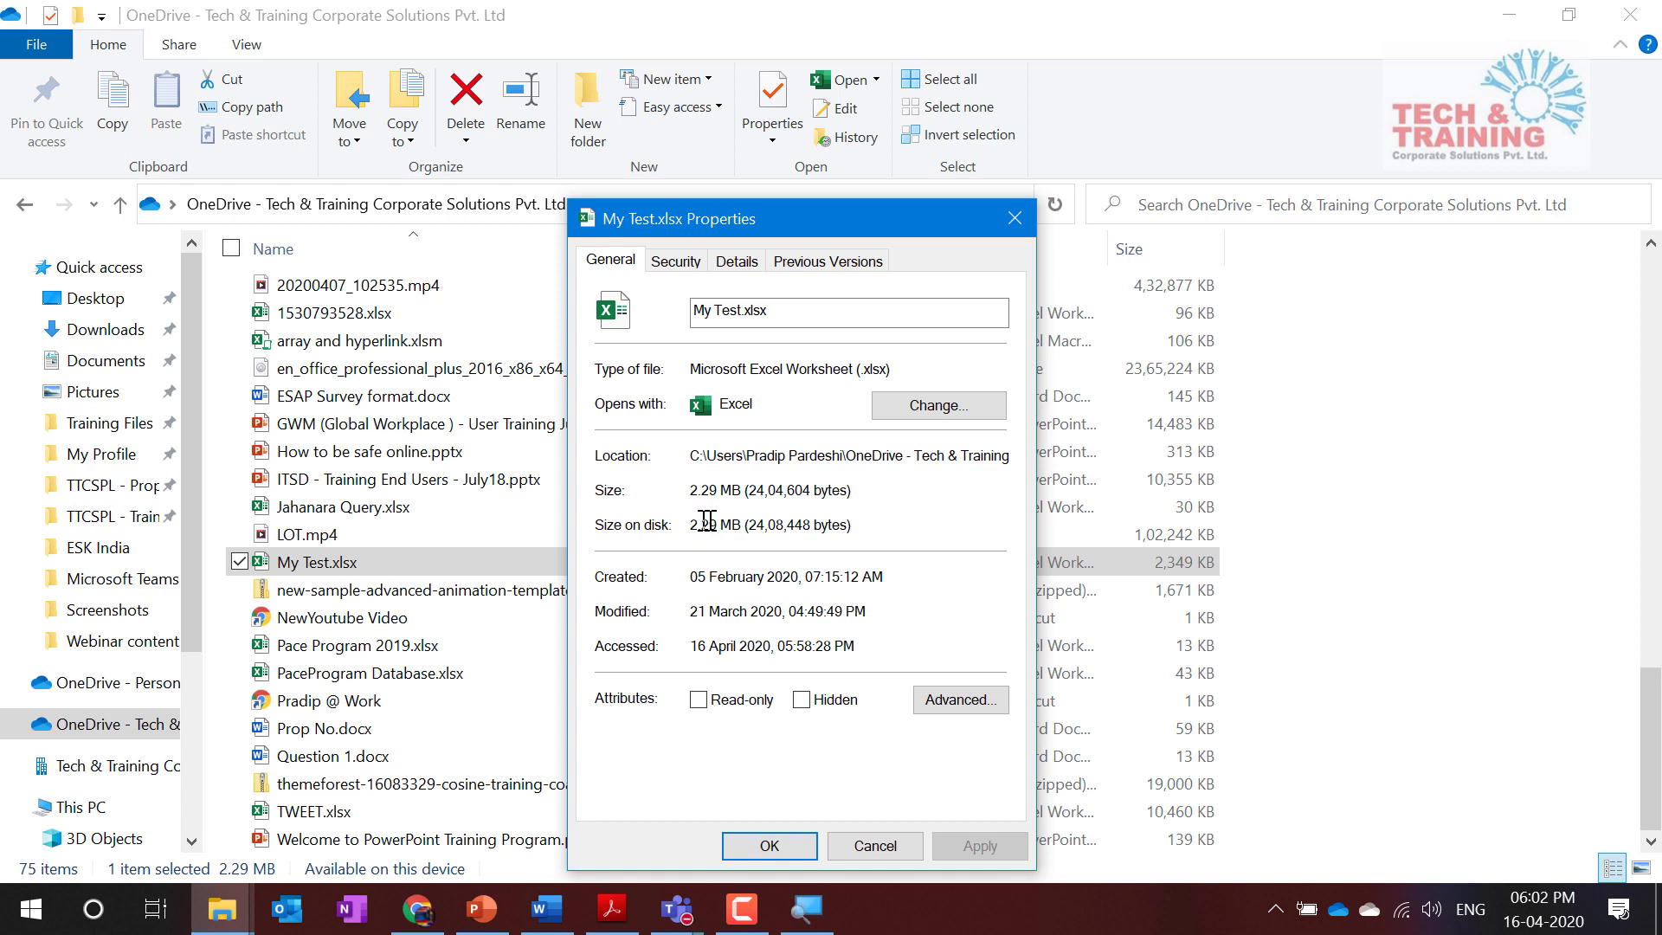
{"action": "left_click_drag", "start_coordinate": [733, 523], "coordinate": [681, 524]}
{"action": "left_click", "coordinate": [857, 844]}
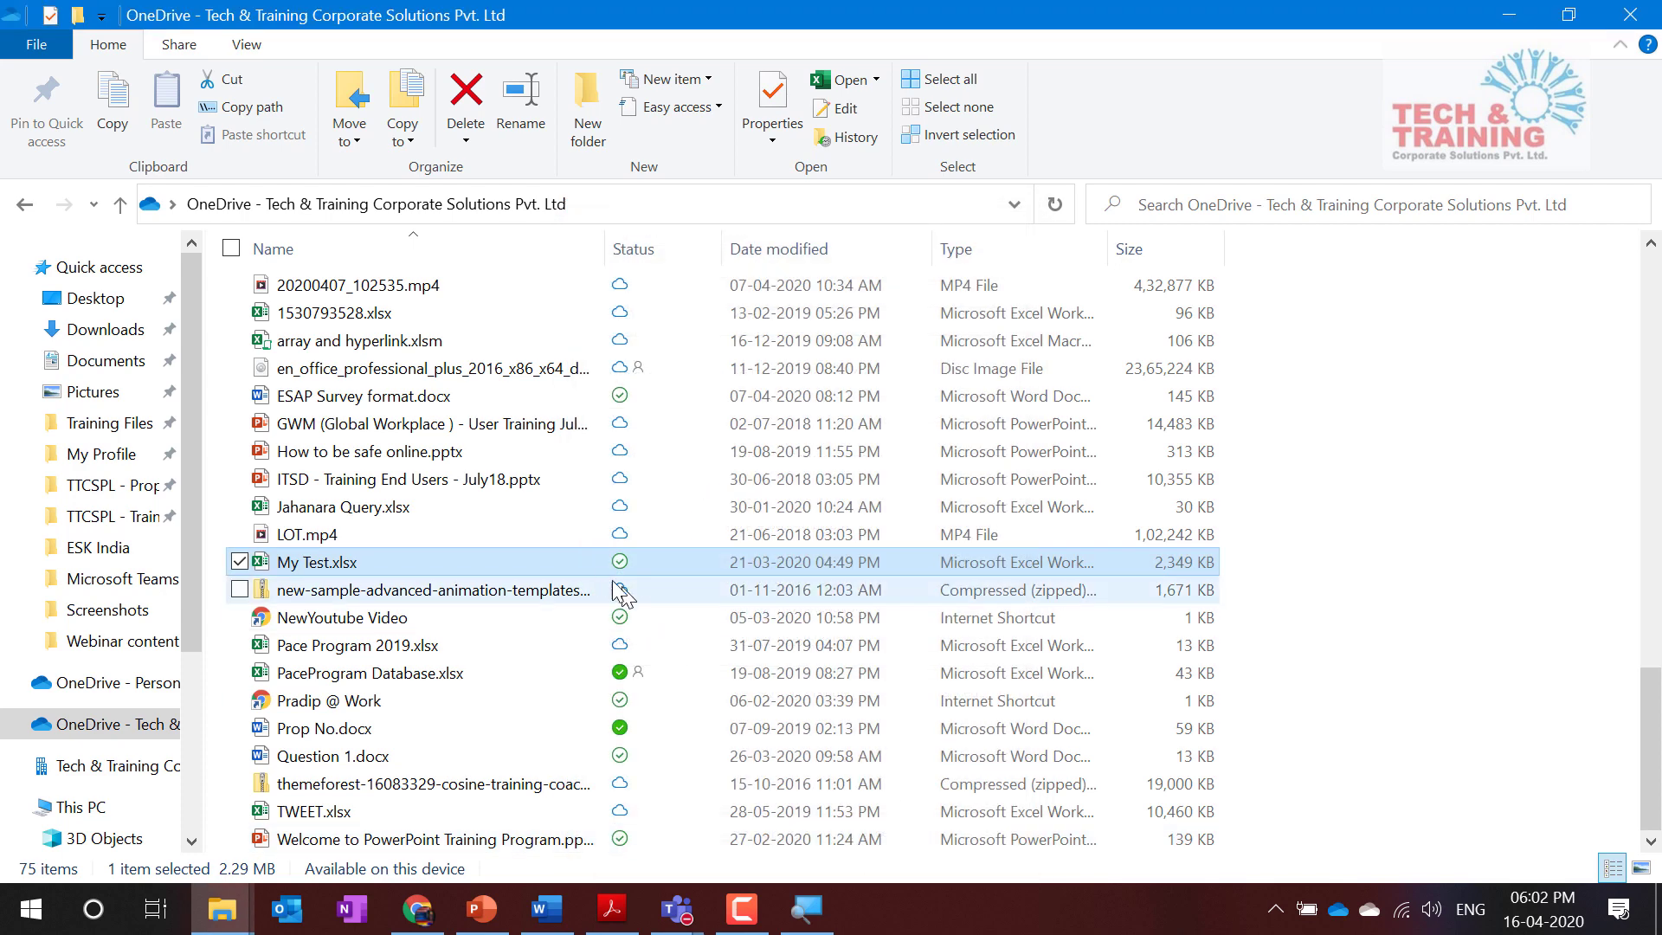
Step: Free up the space used by My Test.xlsx again and compare its availability status with NewYoutube Video
{"action": "right_click", "coordinate": [559, 561]}
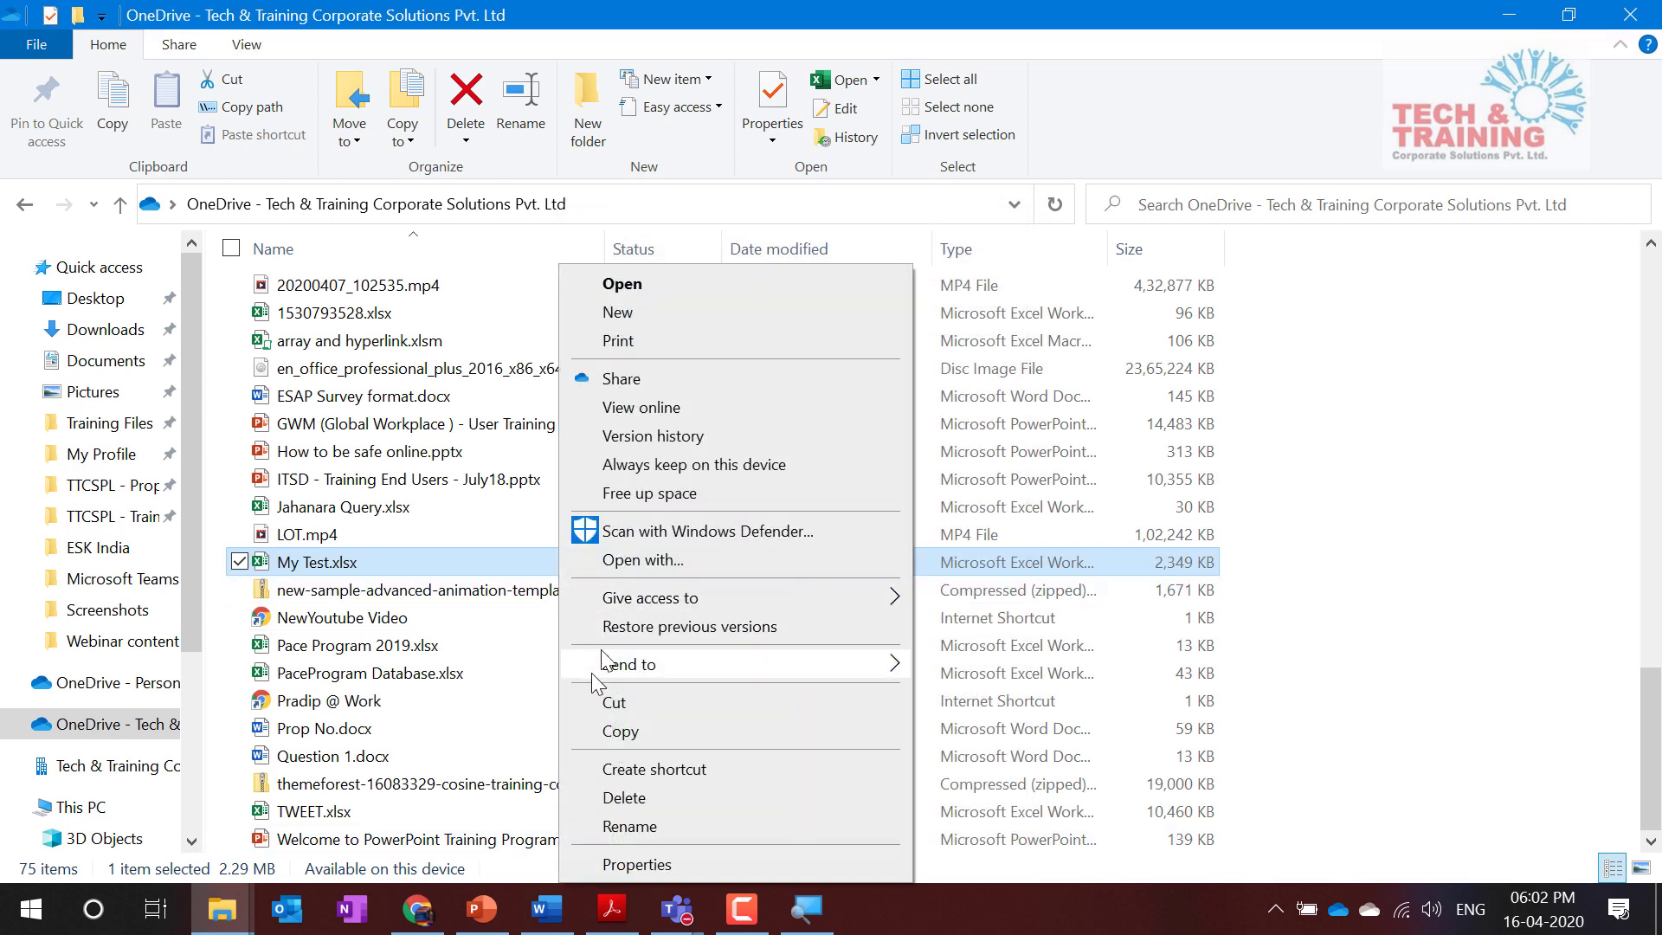
{"action": "left_click", "coordinate": [660, 495]}
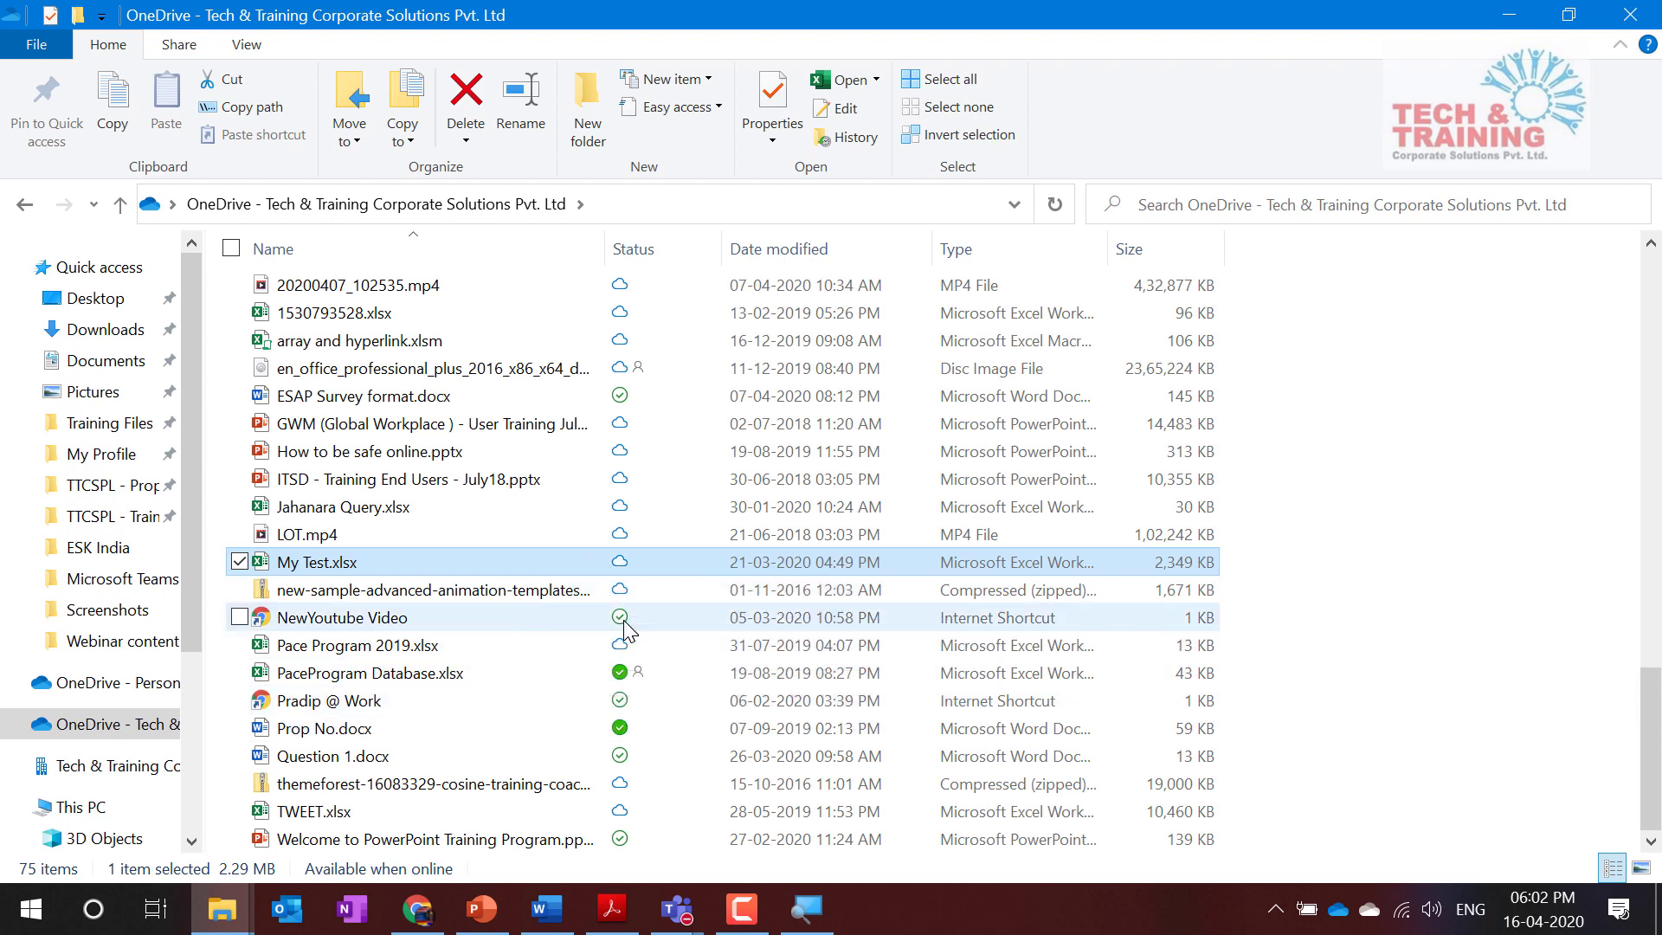
{"action": "left_click", "coordinate": [626, 629]}
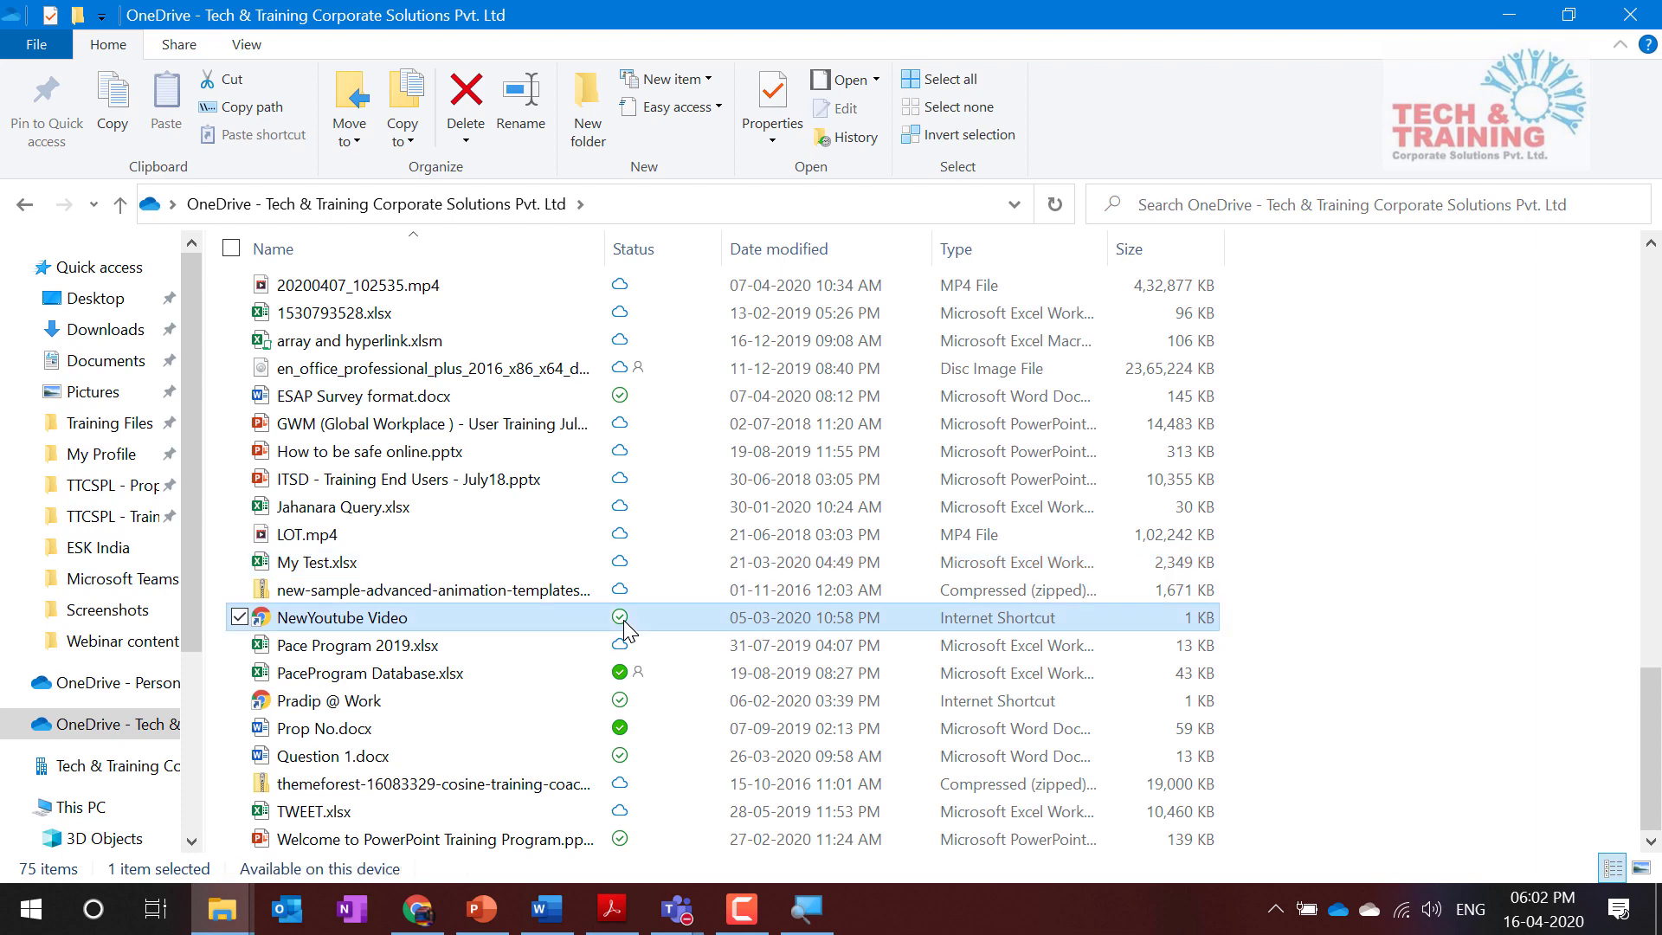
{"action": "left_click", "coordinate": [621, 562]}
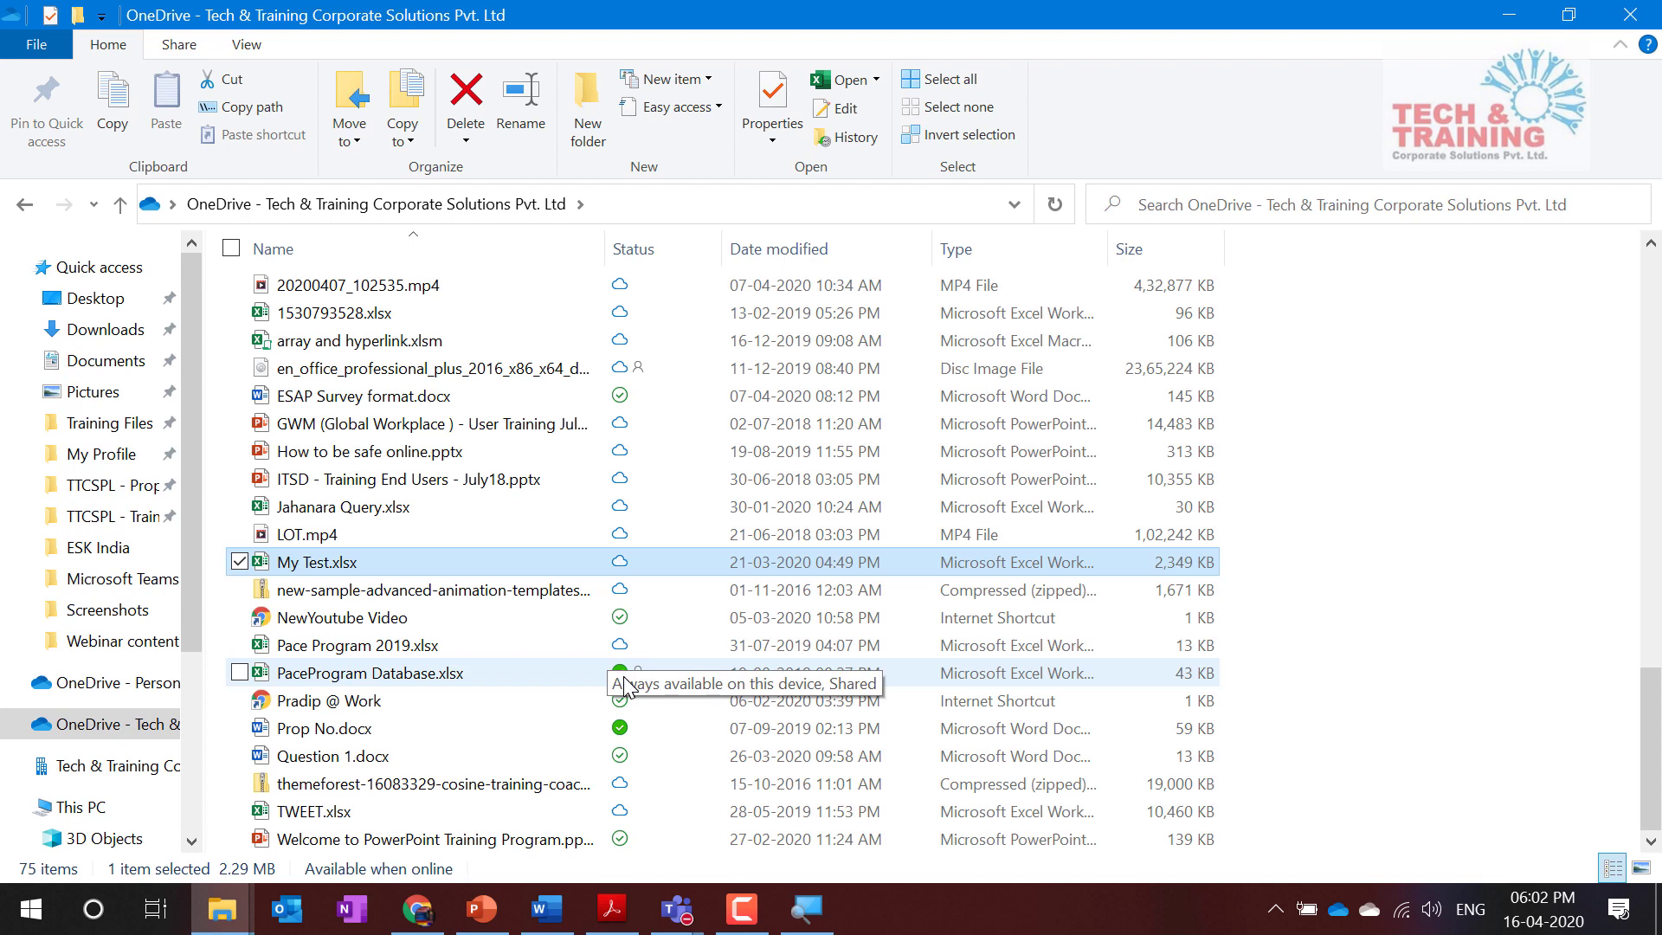
Step: Set My Test.xlsx to always keep on this device and check its availability status against PaceProgram Database.xlsx
{"action": "right_click", "coordinate": [532, 551]}
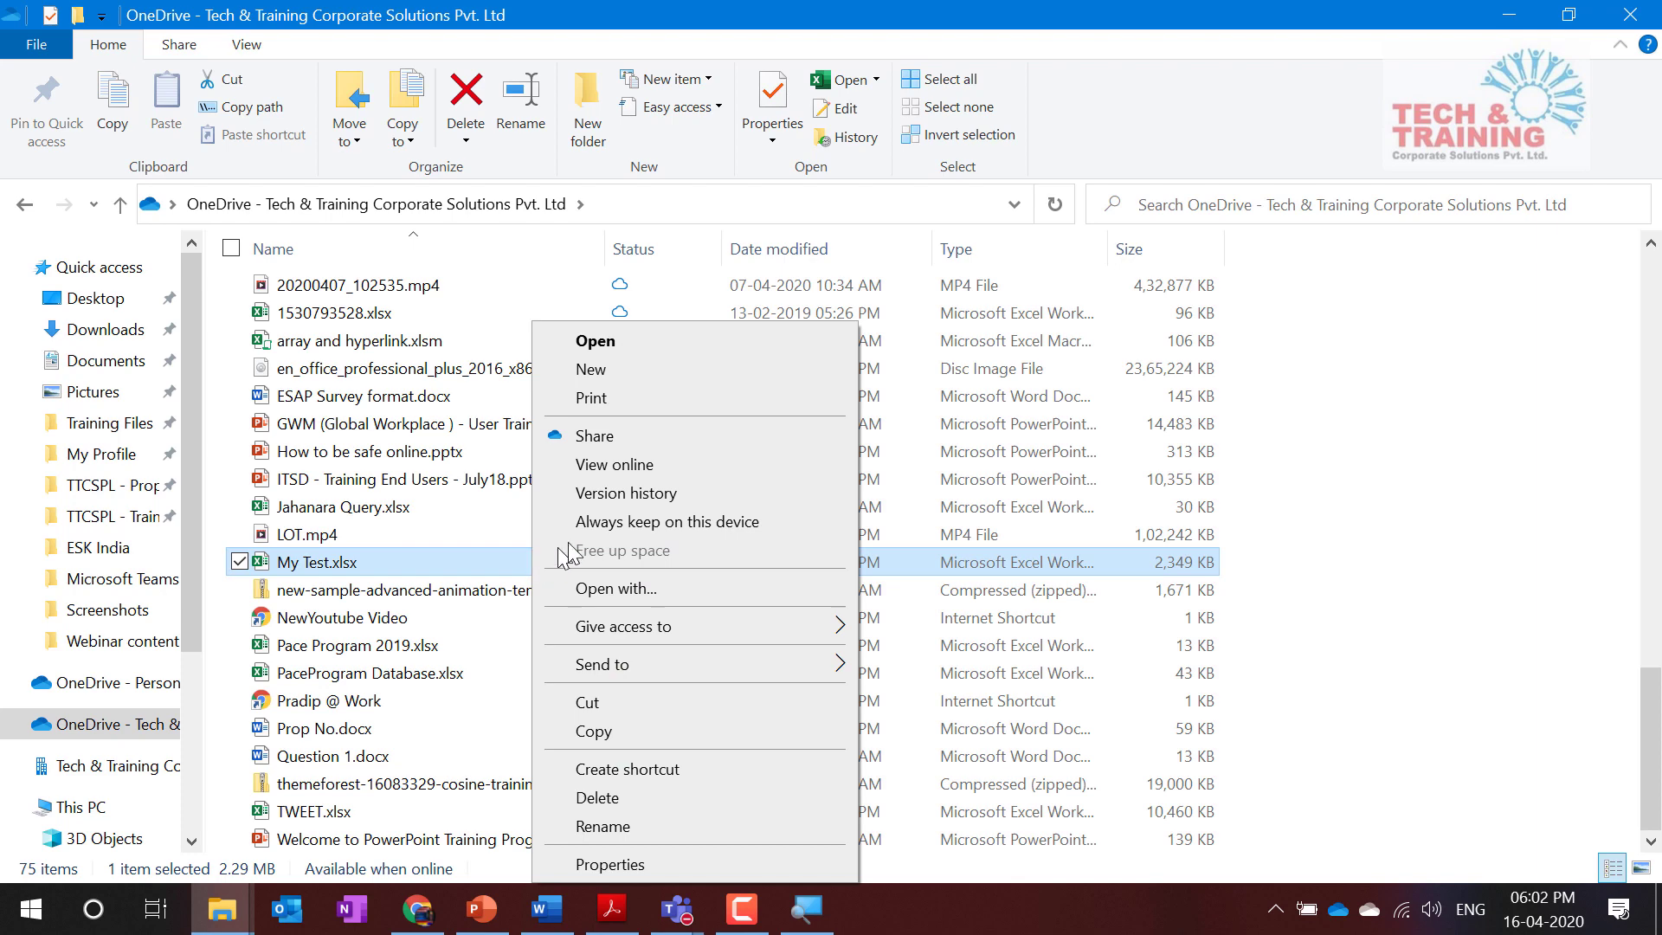
{"action": "left_click", "coordinate": [626, 524]}
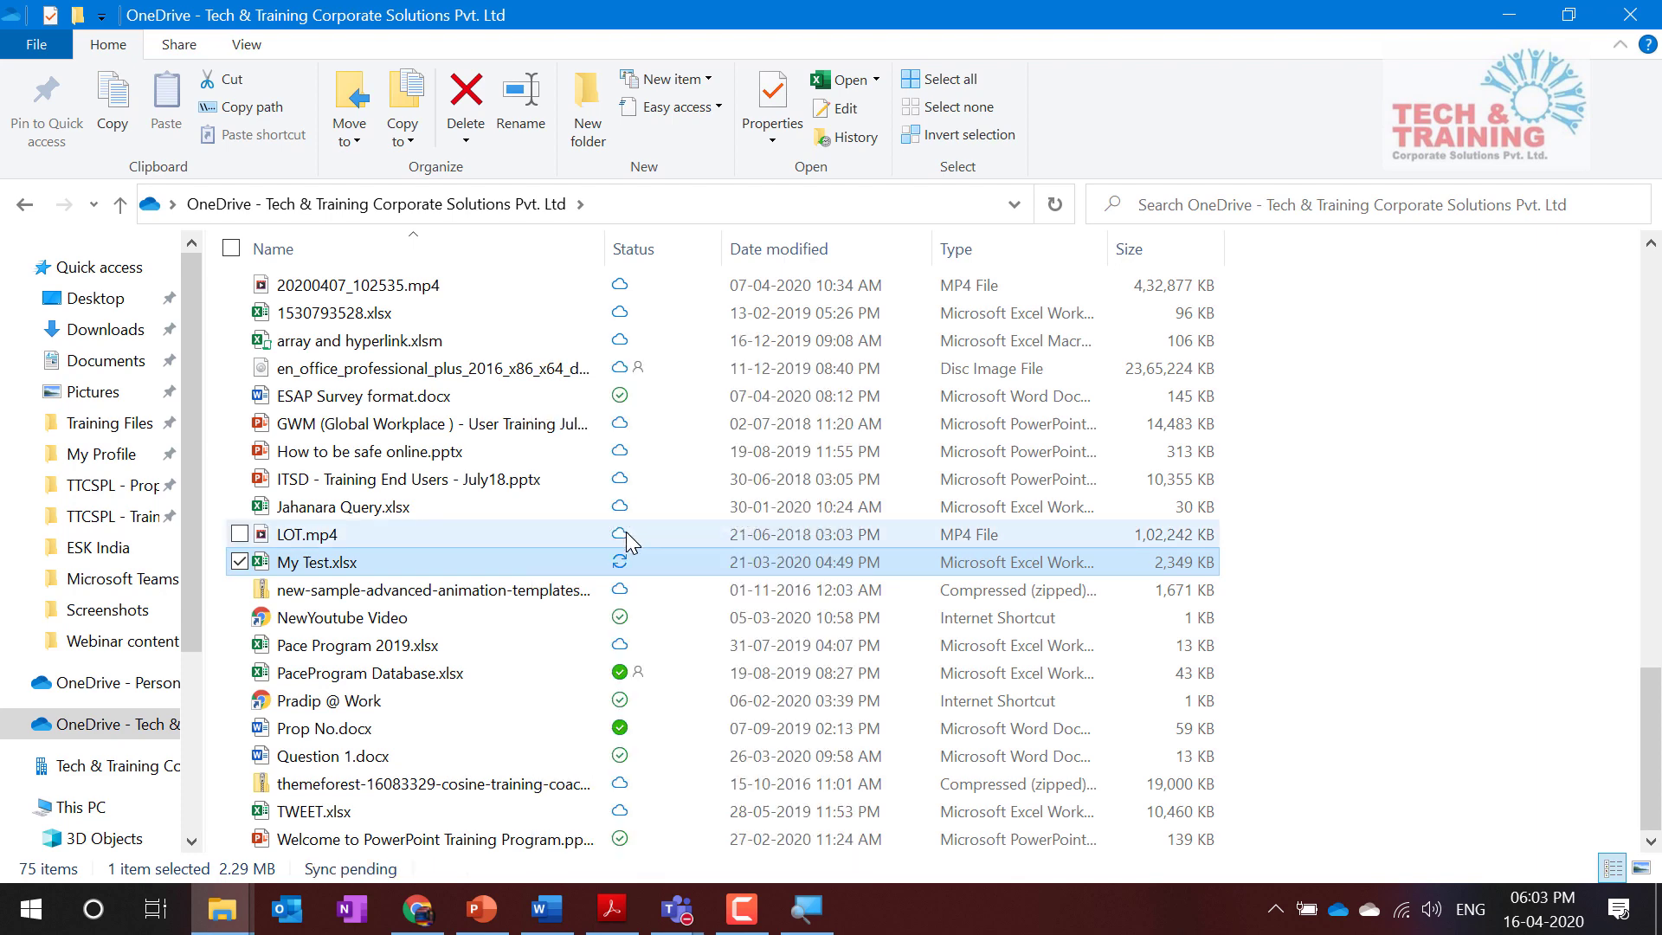
{"action": "left_click", "coordinate": [591, 668]}
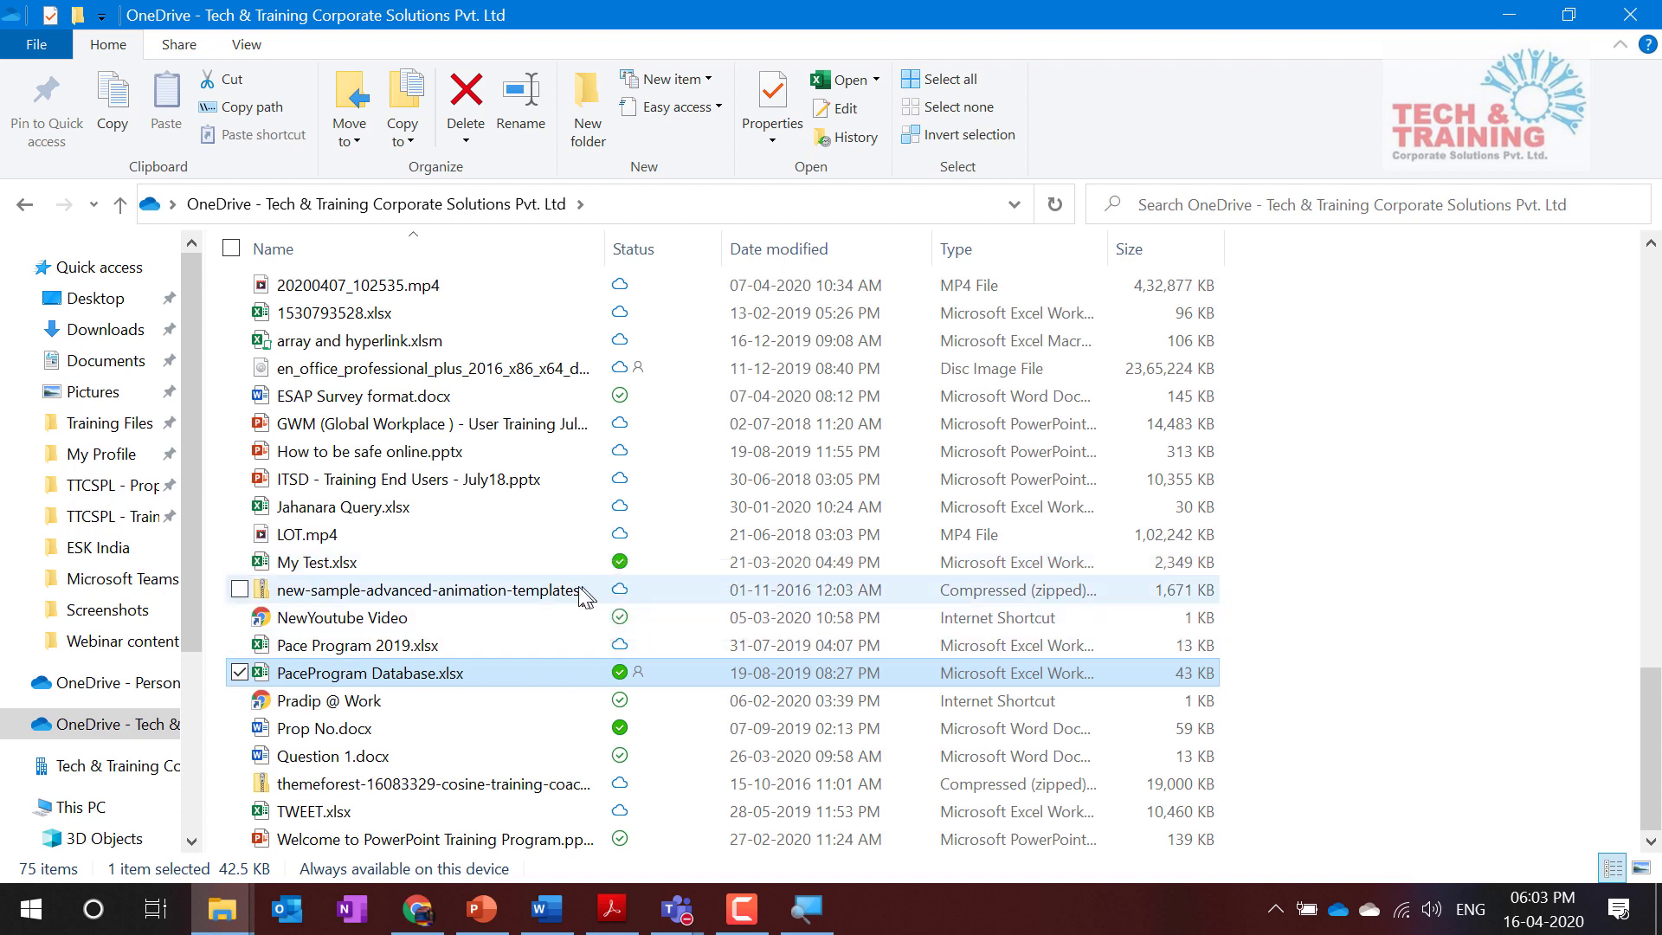
{"action": "left_click", "coordinate": [612, 564]}
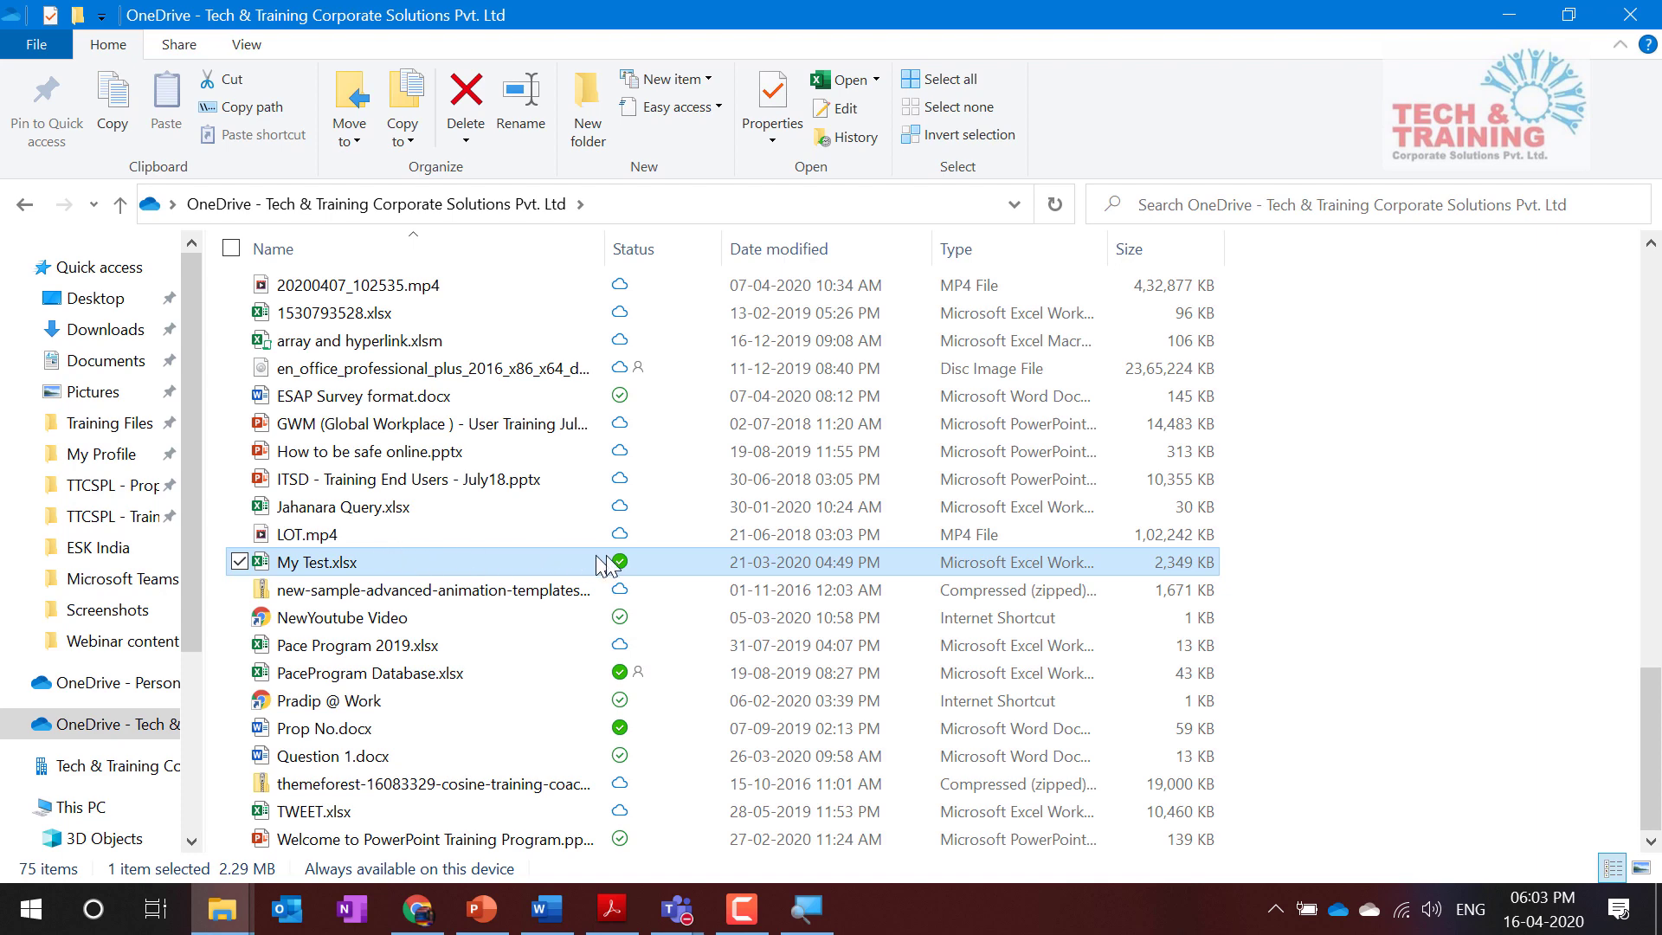
{"action": "mouse_move", "coordinate": [620, 570]}
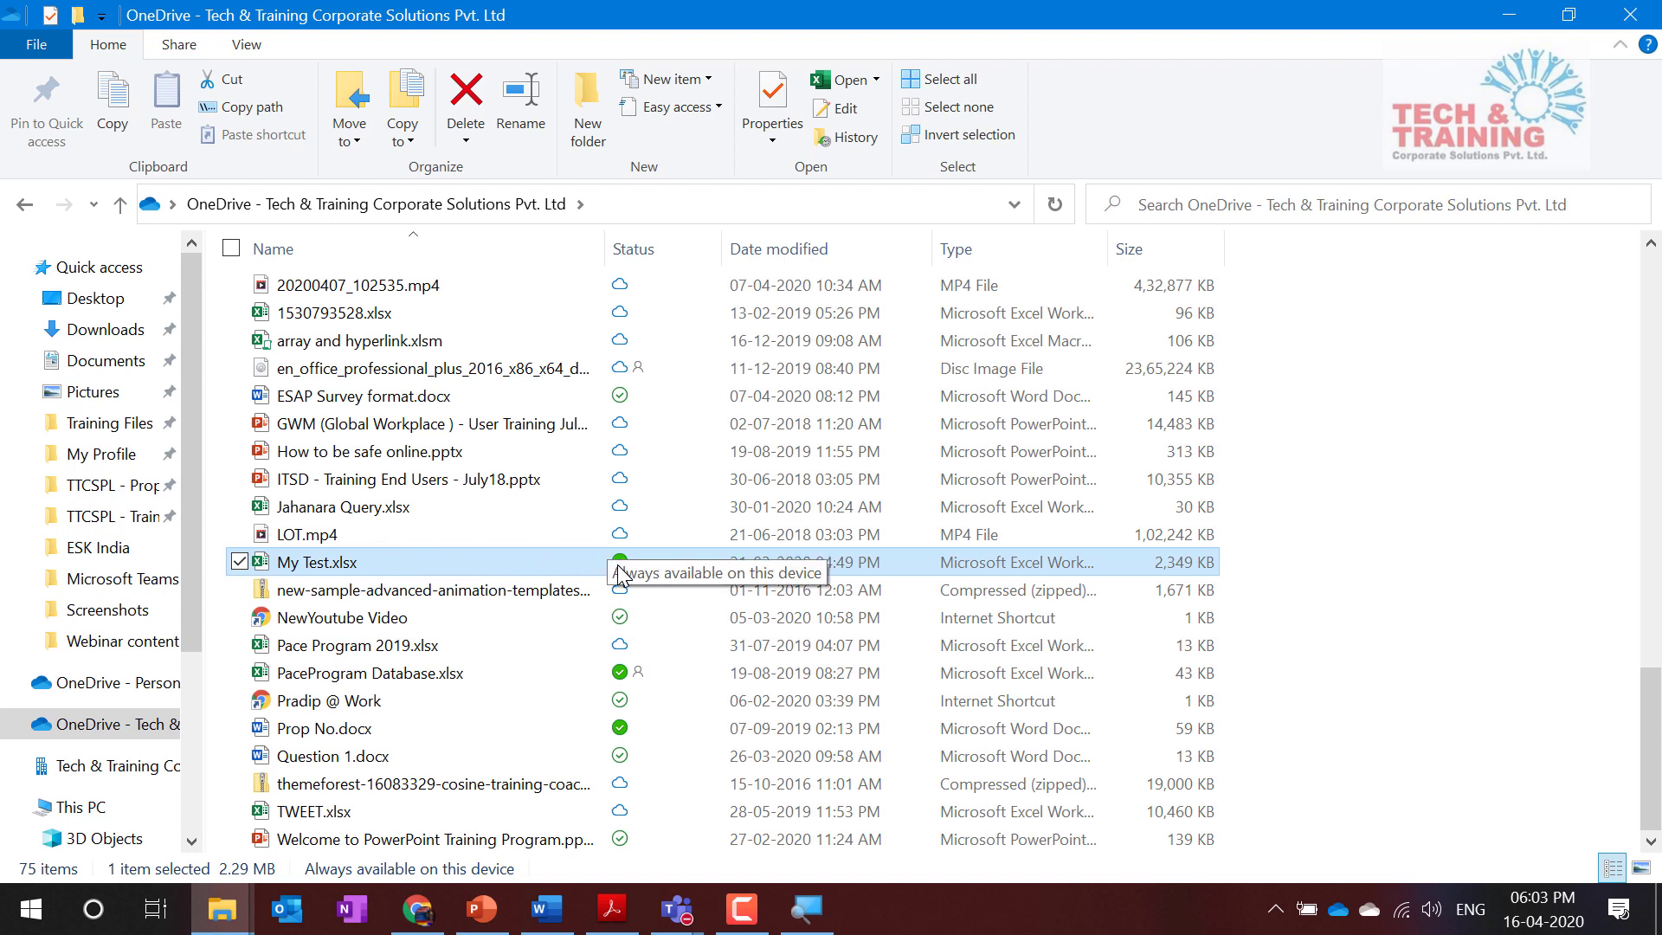
Step: Compare the availability status of NewYoutube Video, Question 1.docx and Prop No.docx
{"action": "left_click", "coordinate": [623, 622]}
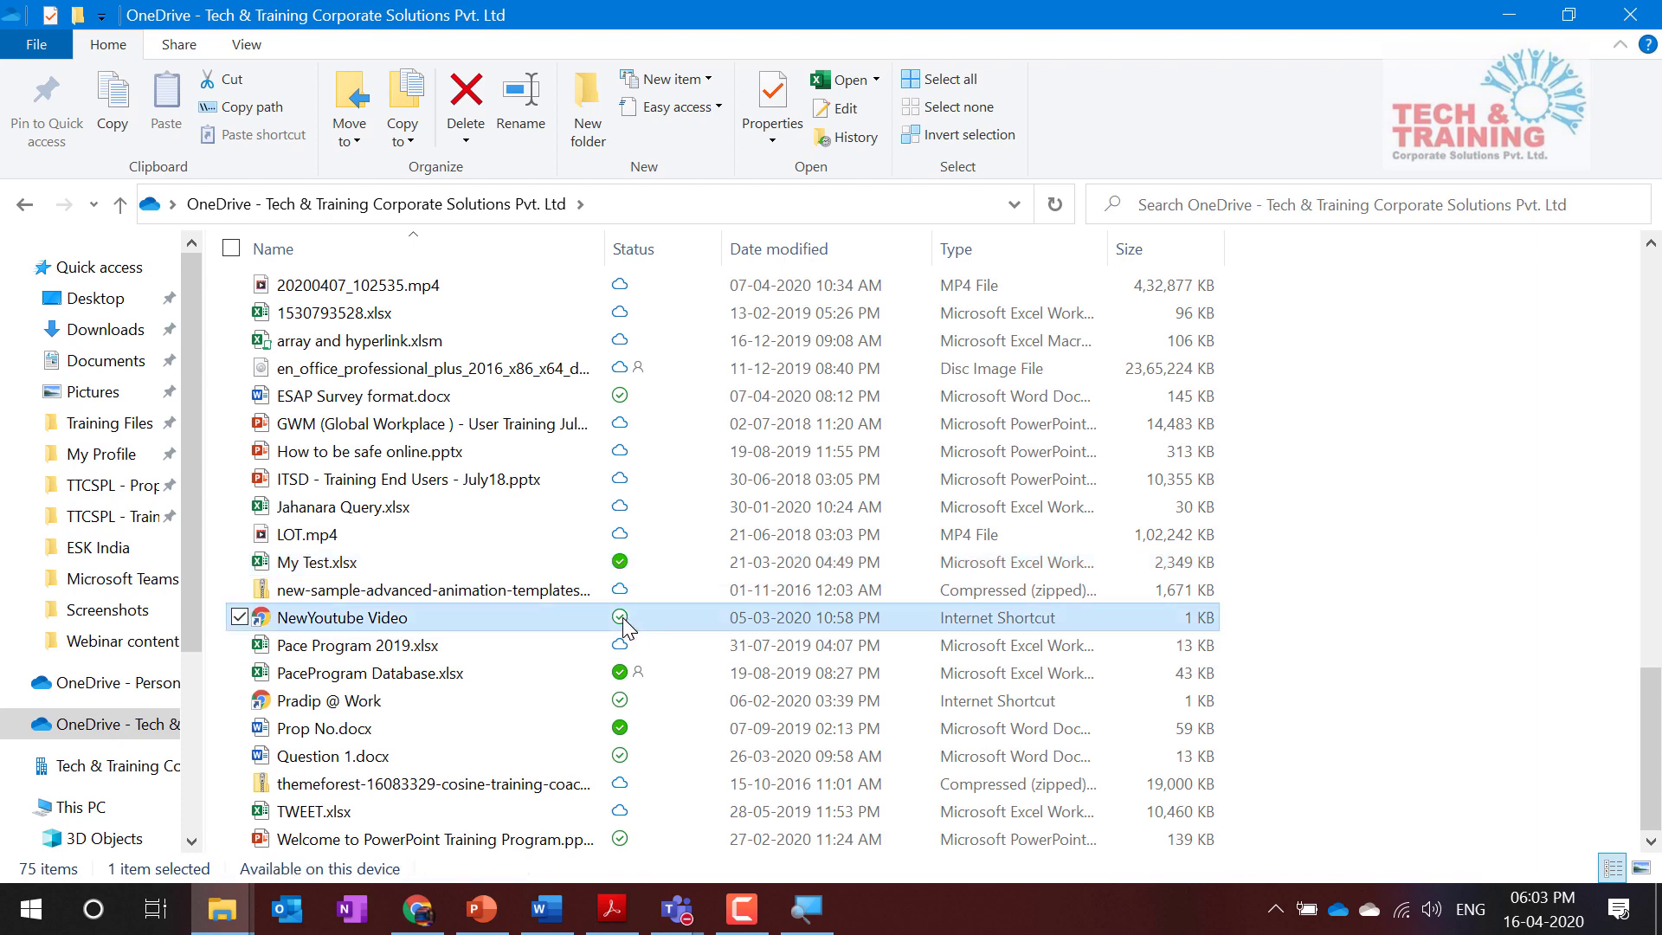
{"action": "left_click", "coordinate": [631, 767]}
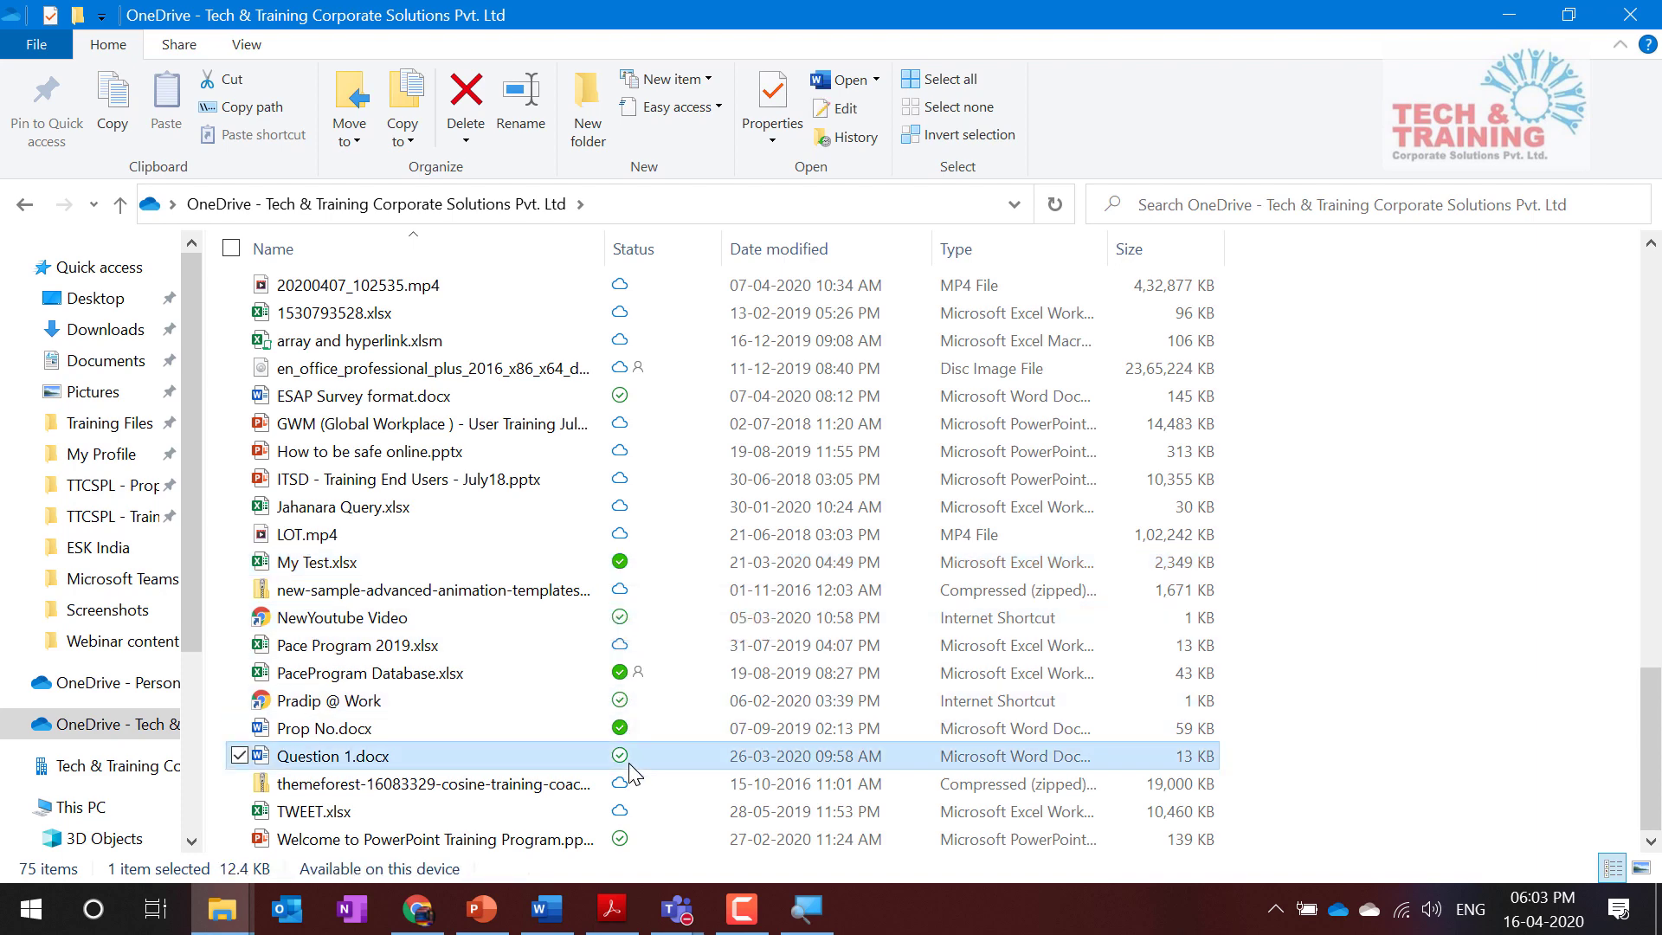
{"action": "mouse_move", "coordinate": [623, 760]}
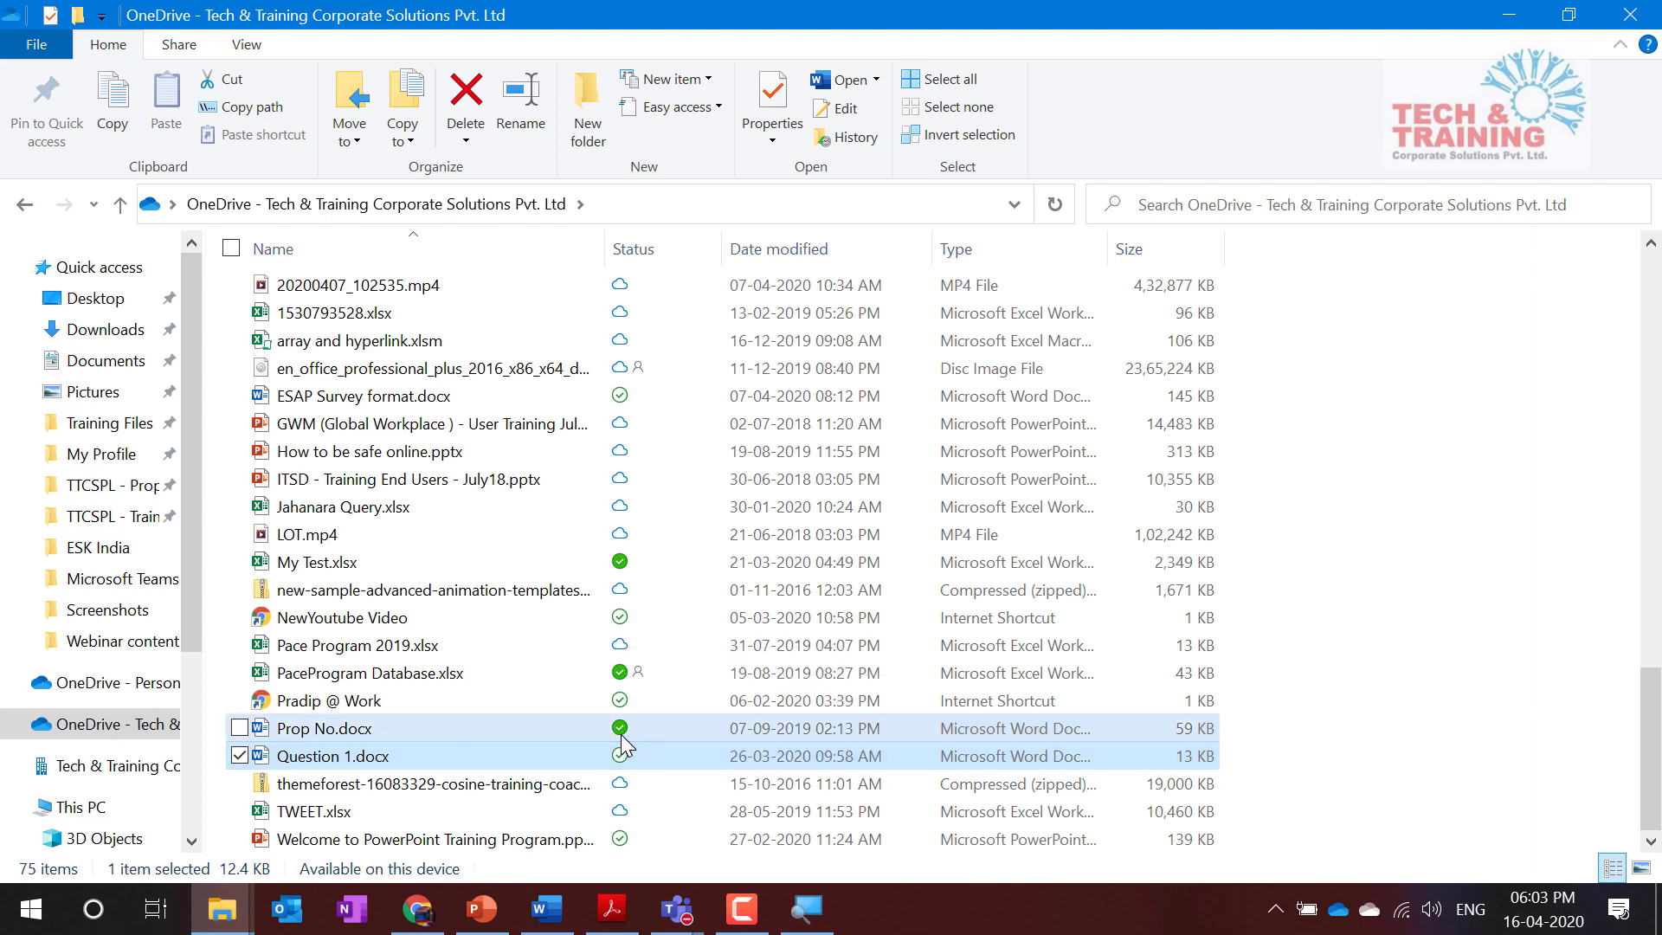
{"action": "left_click", "coordinate": [622, 735]}
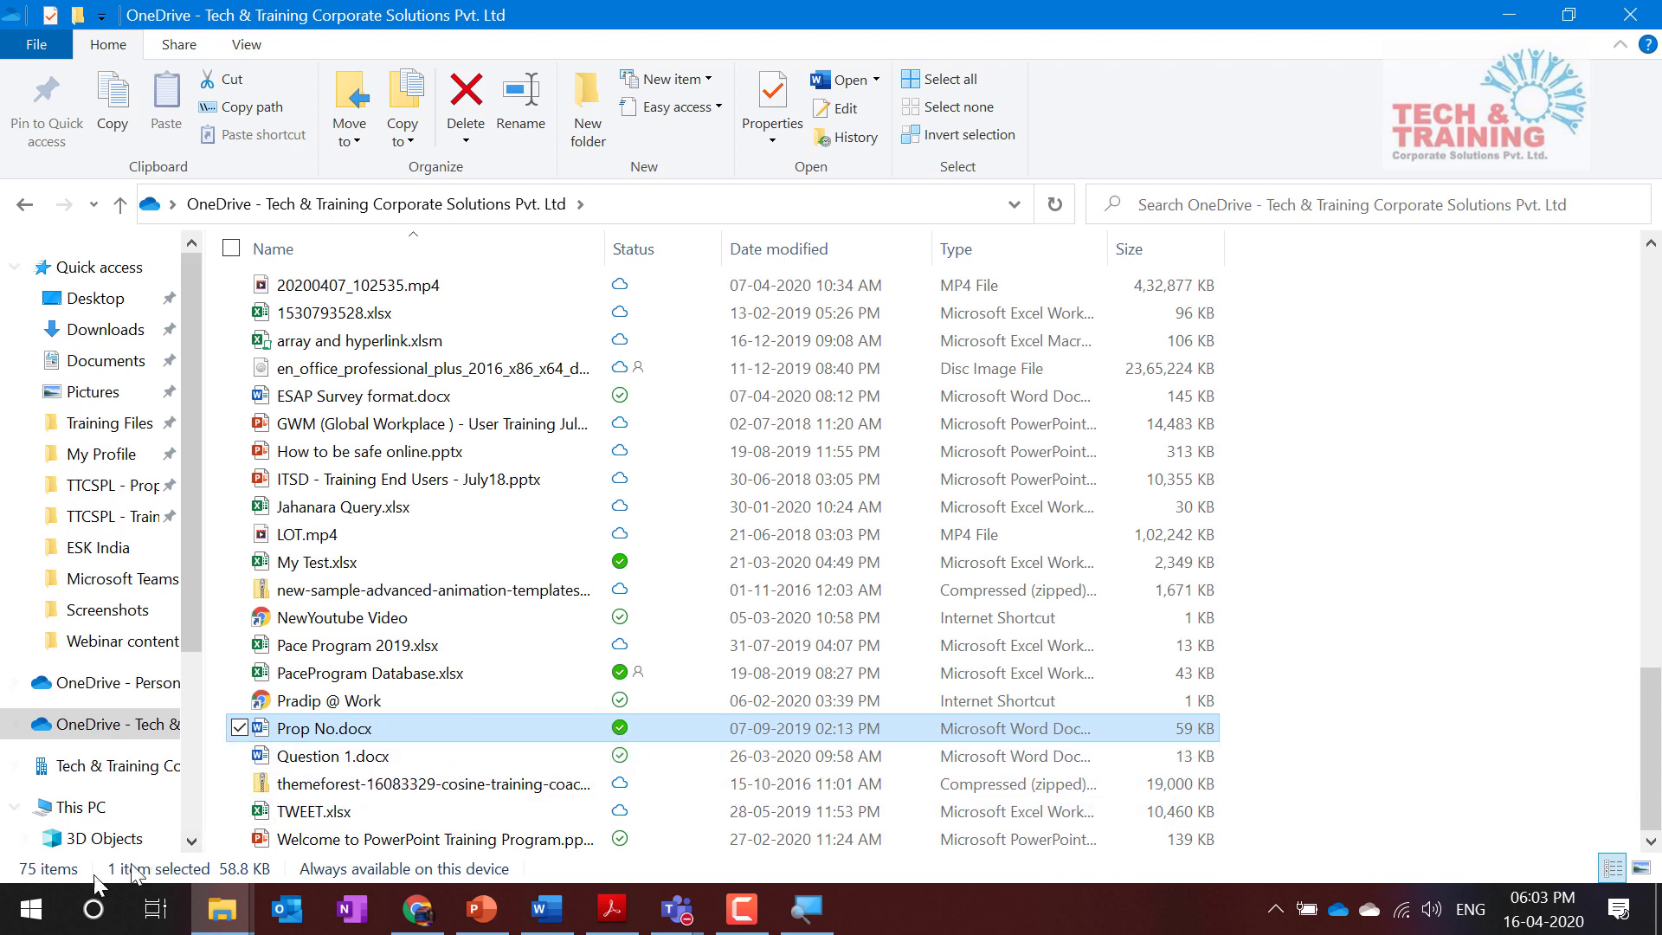
Step: Open the Storage Sense configuration page from the Windows Storage settings, and close the Settings window
{"action": "left_click", "coordinate": [31, 908]}
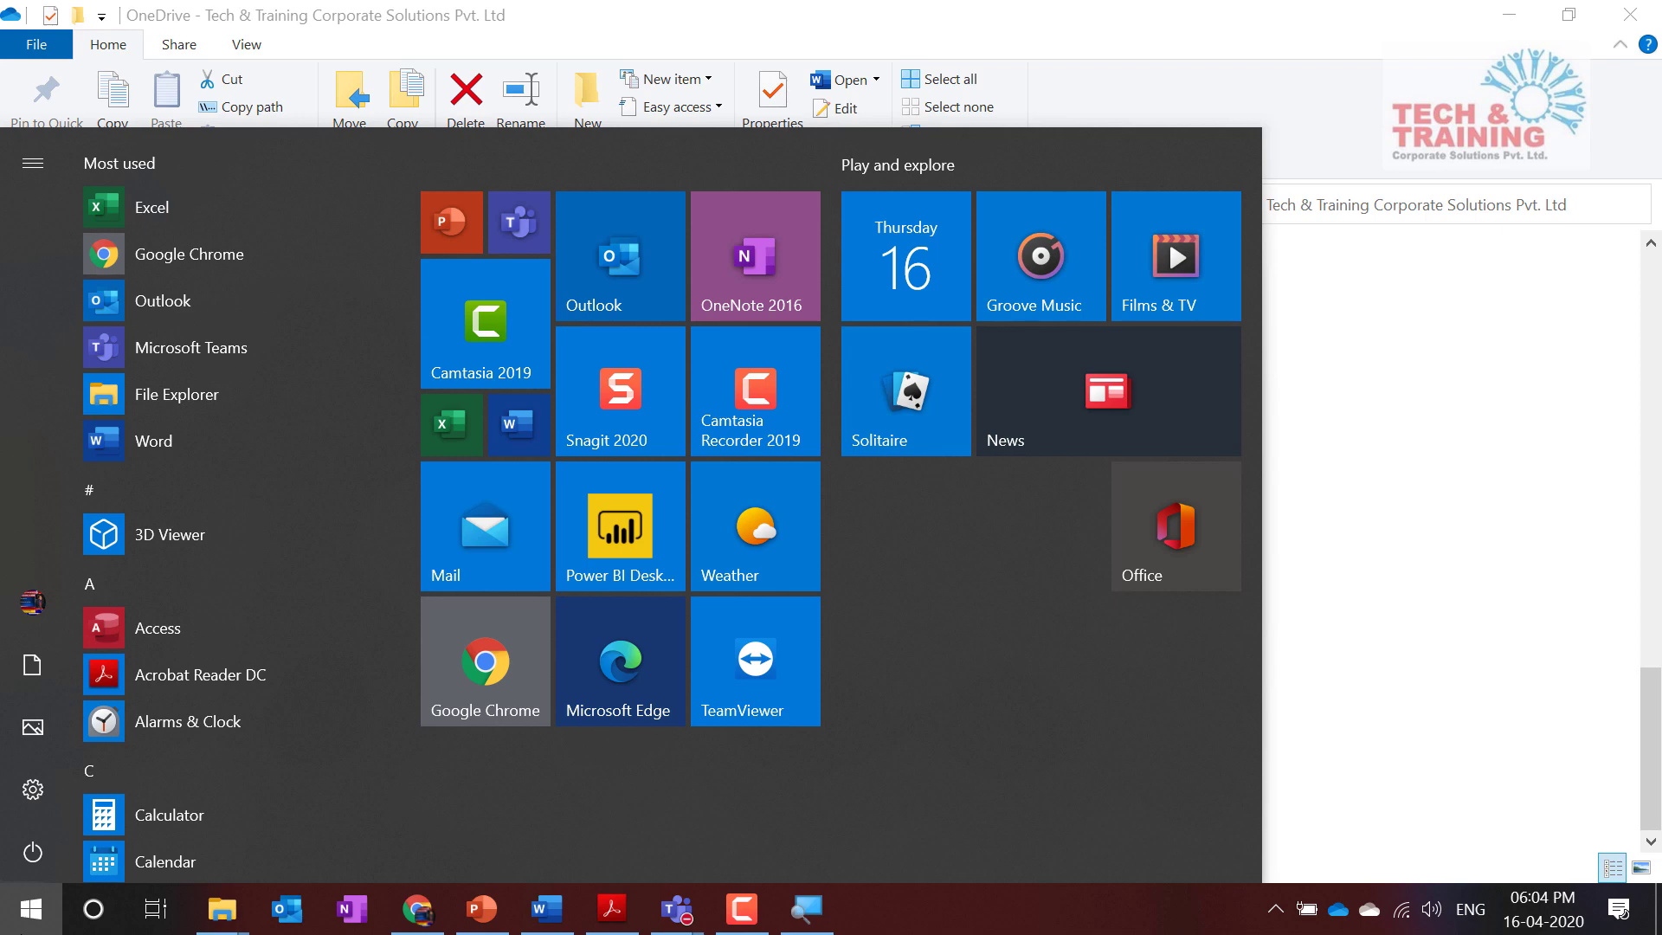
{"action": "type", "text": "stora"}
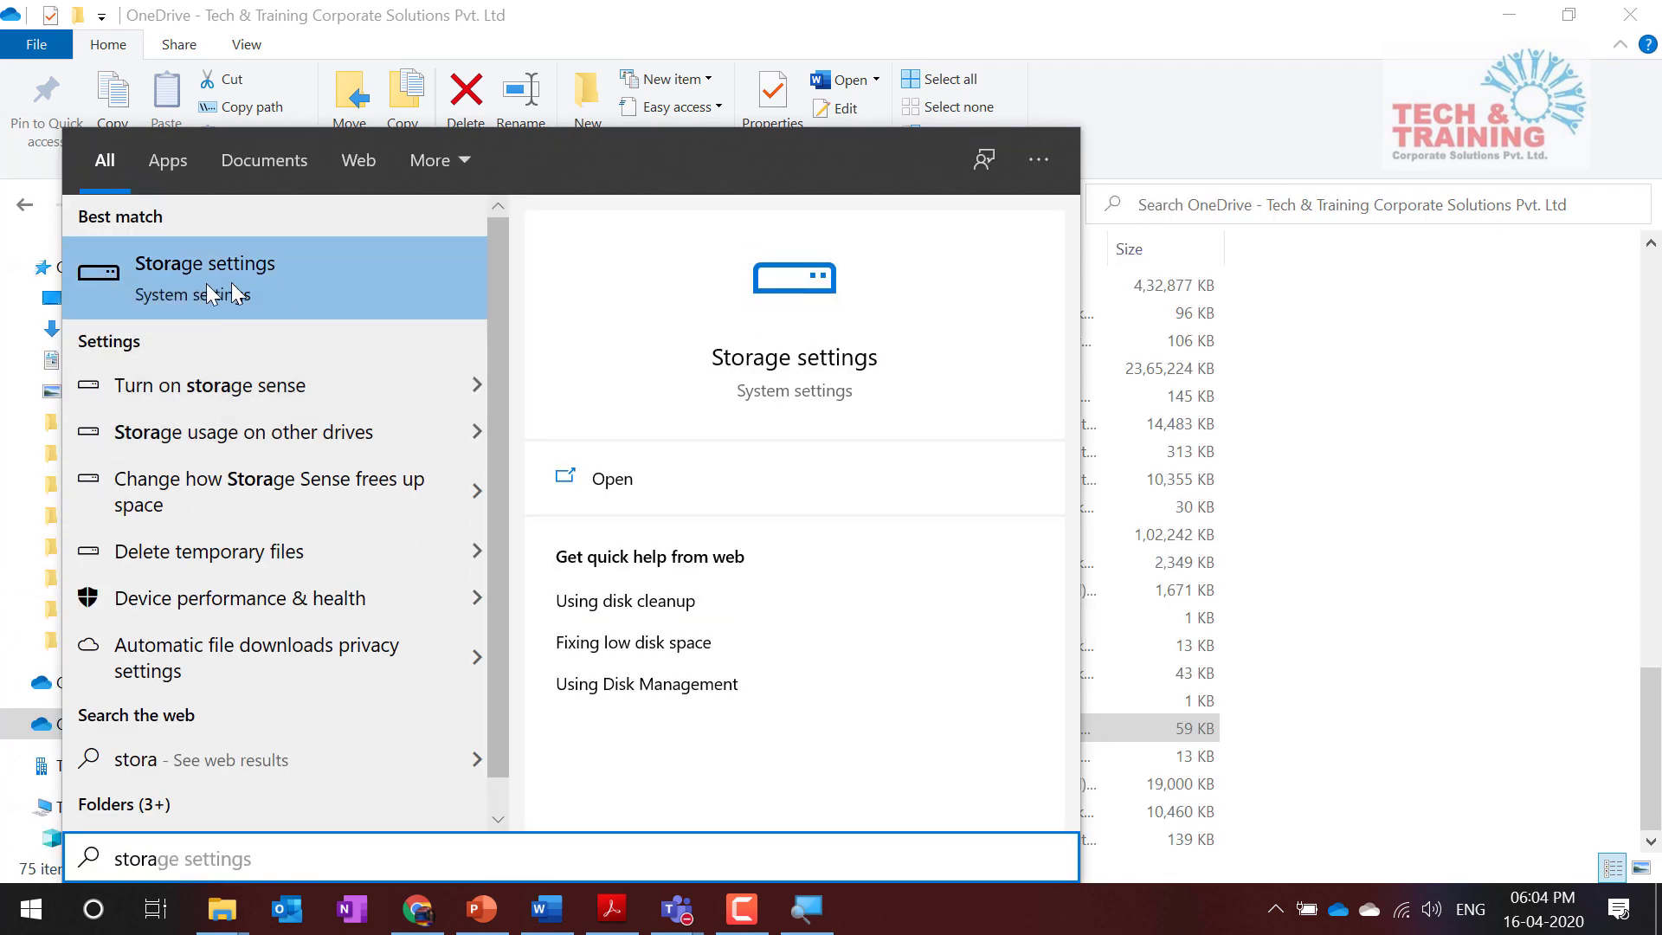
{"action": "left_click", "coordinate": [297, 271]}
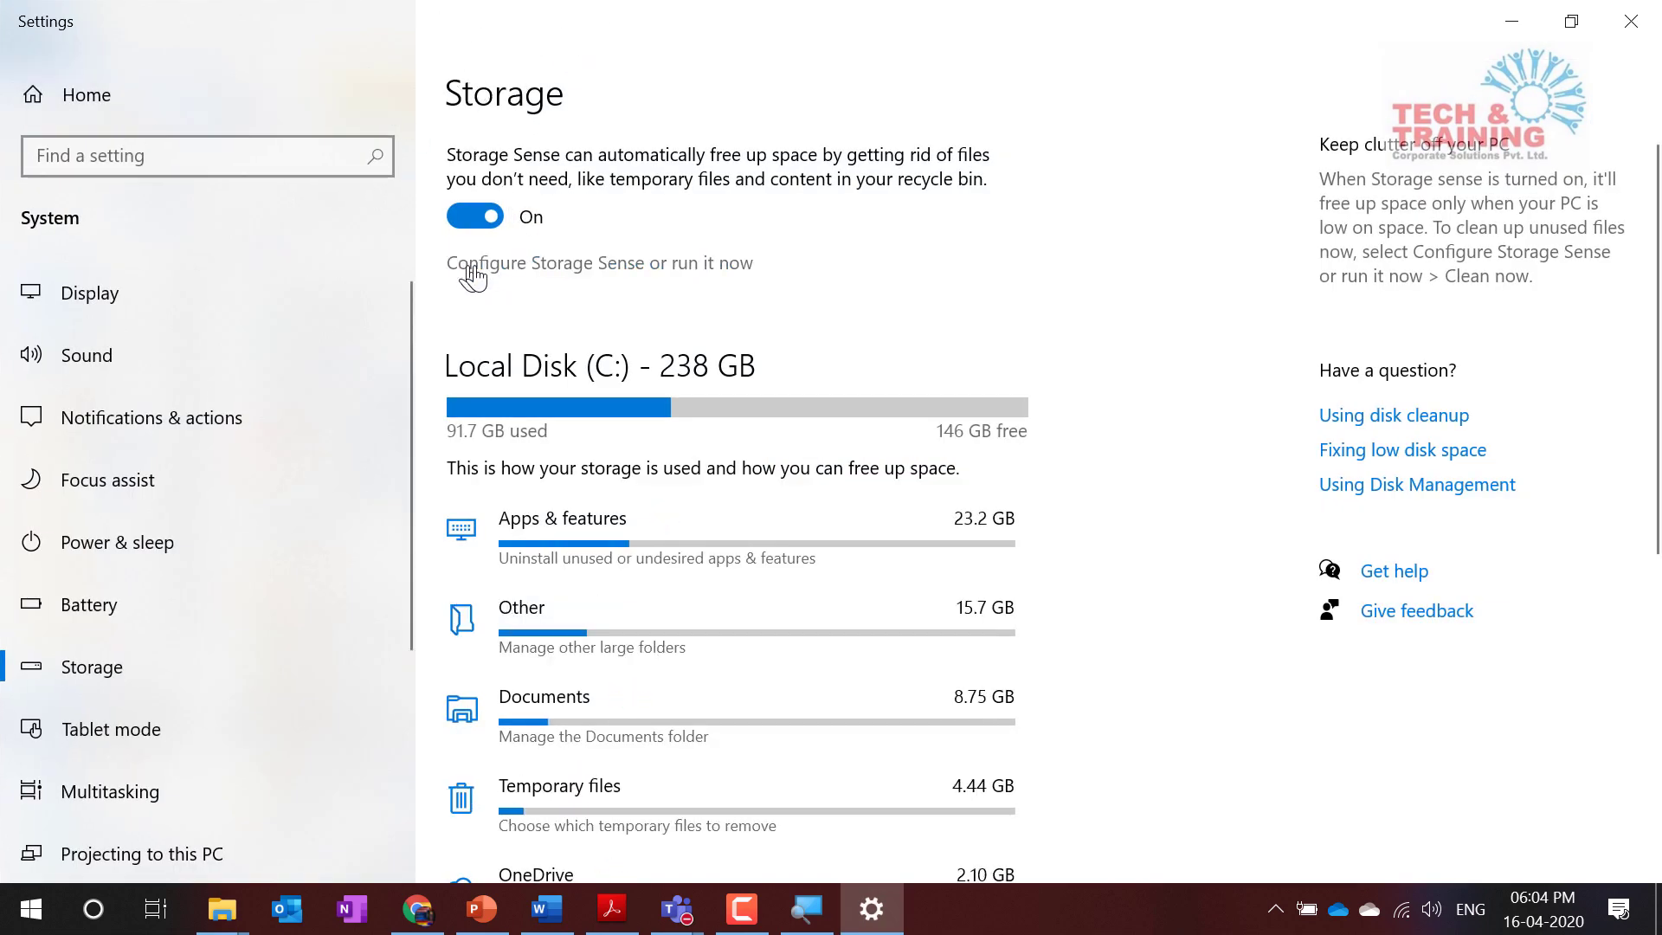
{"action": "left_click", "coordinate": [650, 273]}
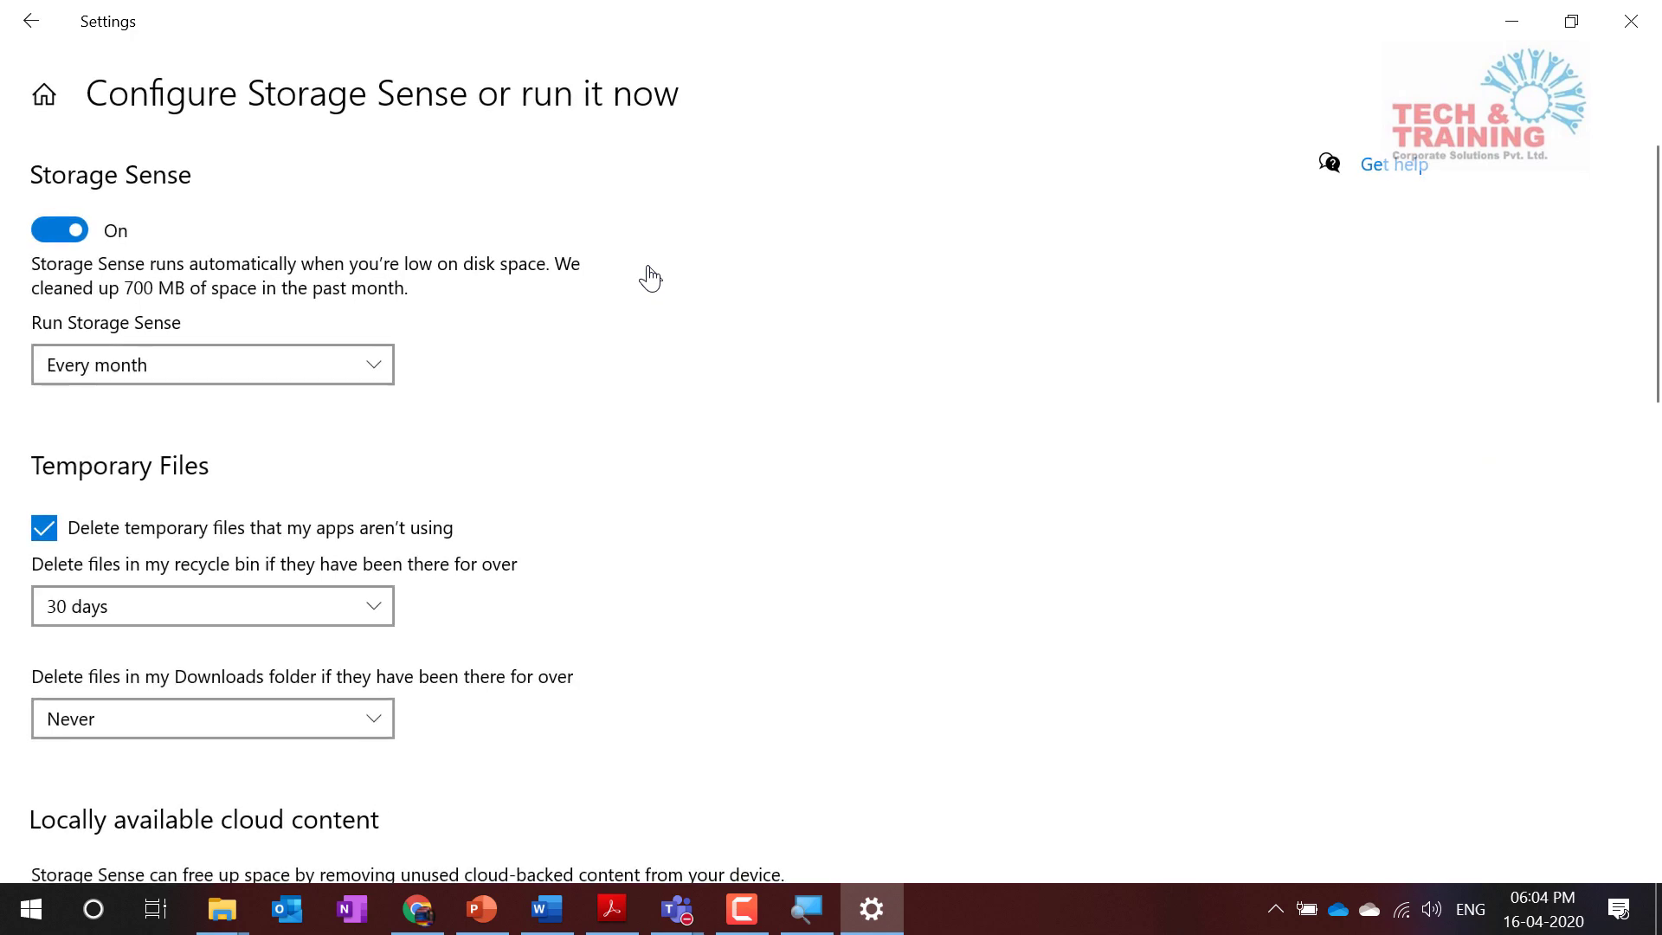
{"action": "left_click", "coordinate": [26, 909]}
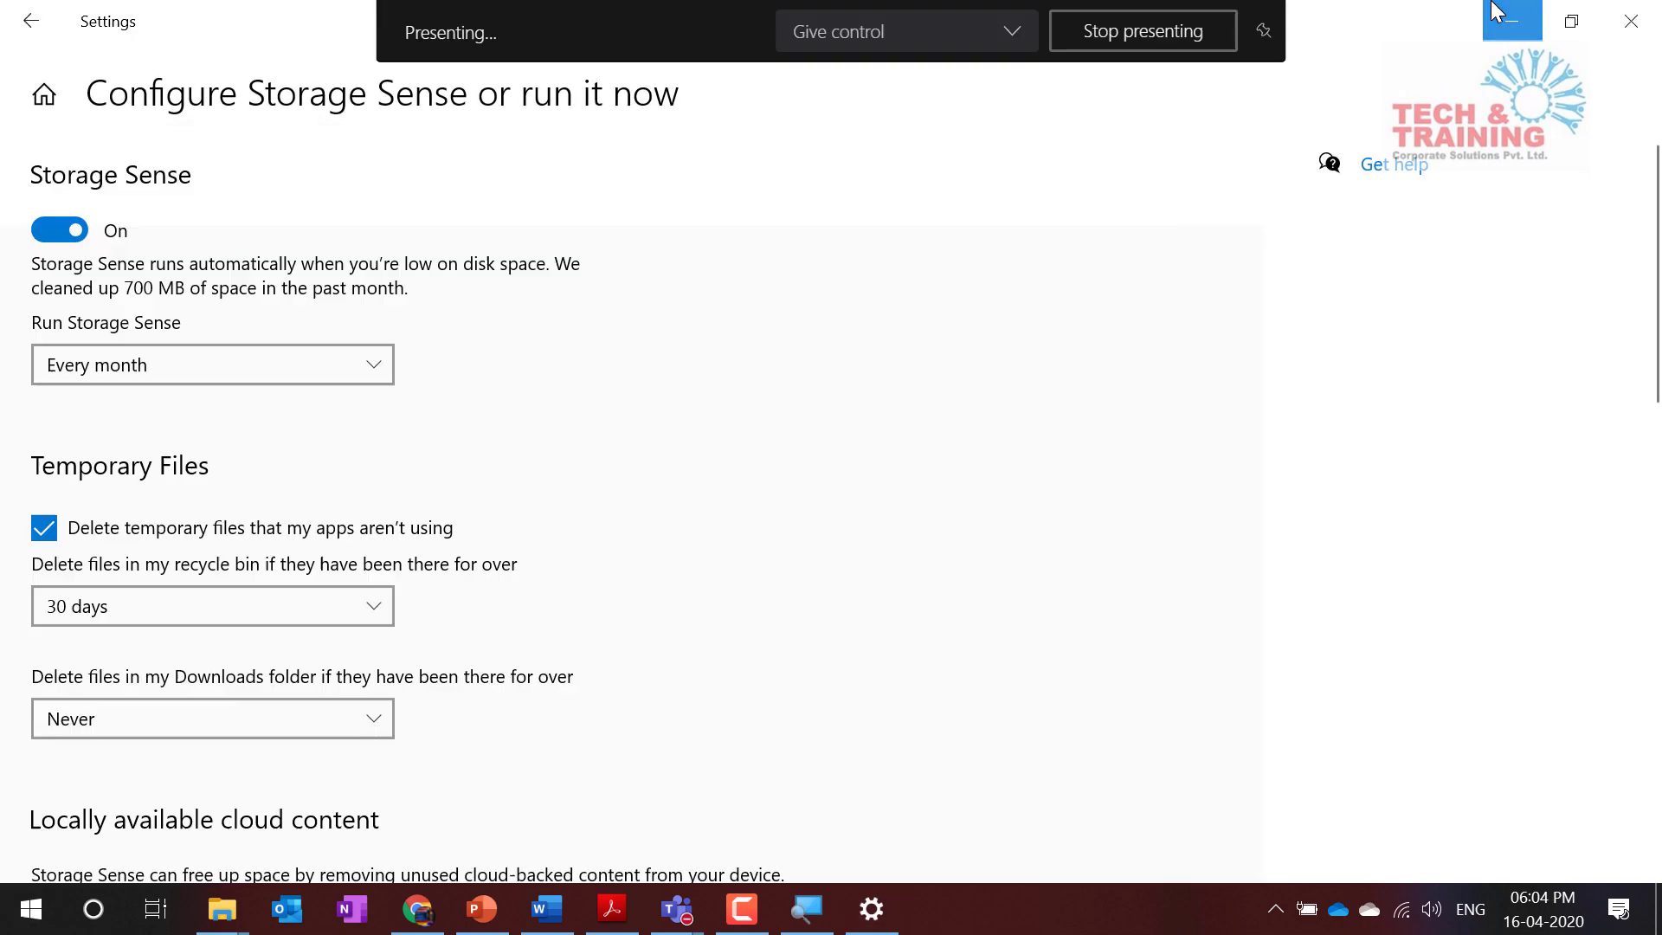
{"action": "left_click", "coordinate": [1496, 10]}
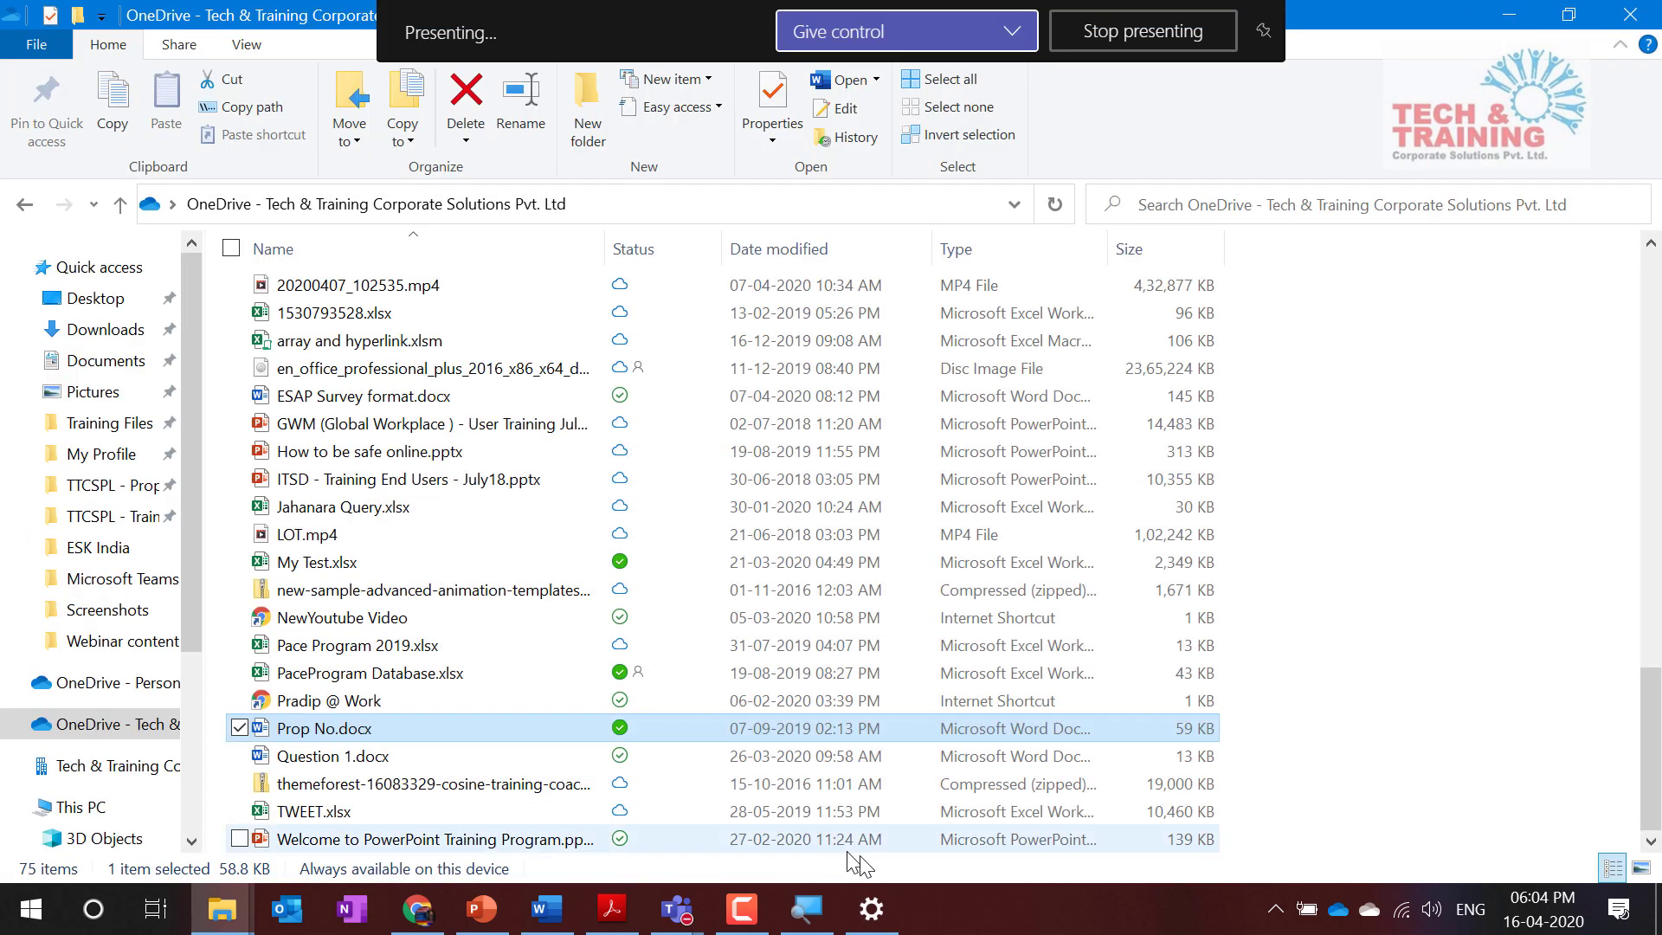
{"action": "left_click", "coordinate": [888, 920]}
{"action": "left_click", "coordinate": [1632, 13]}
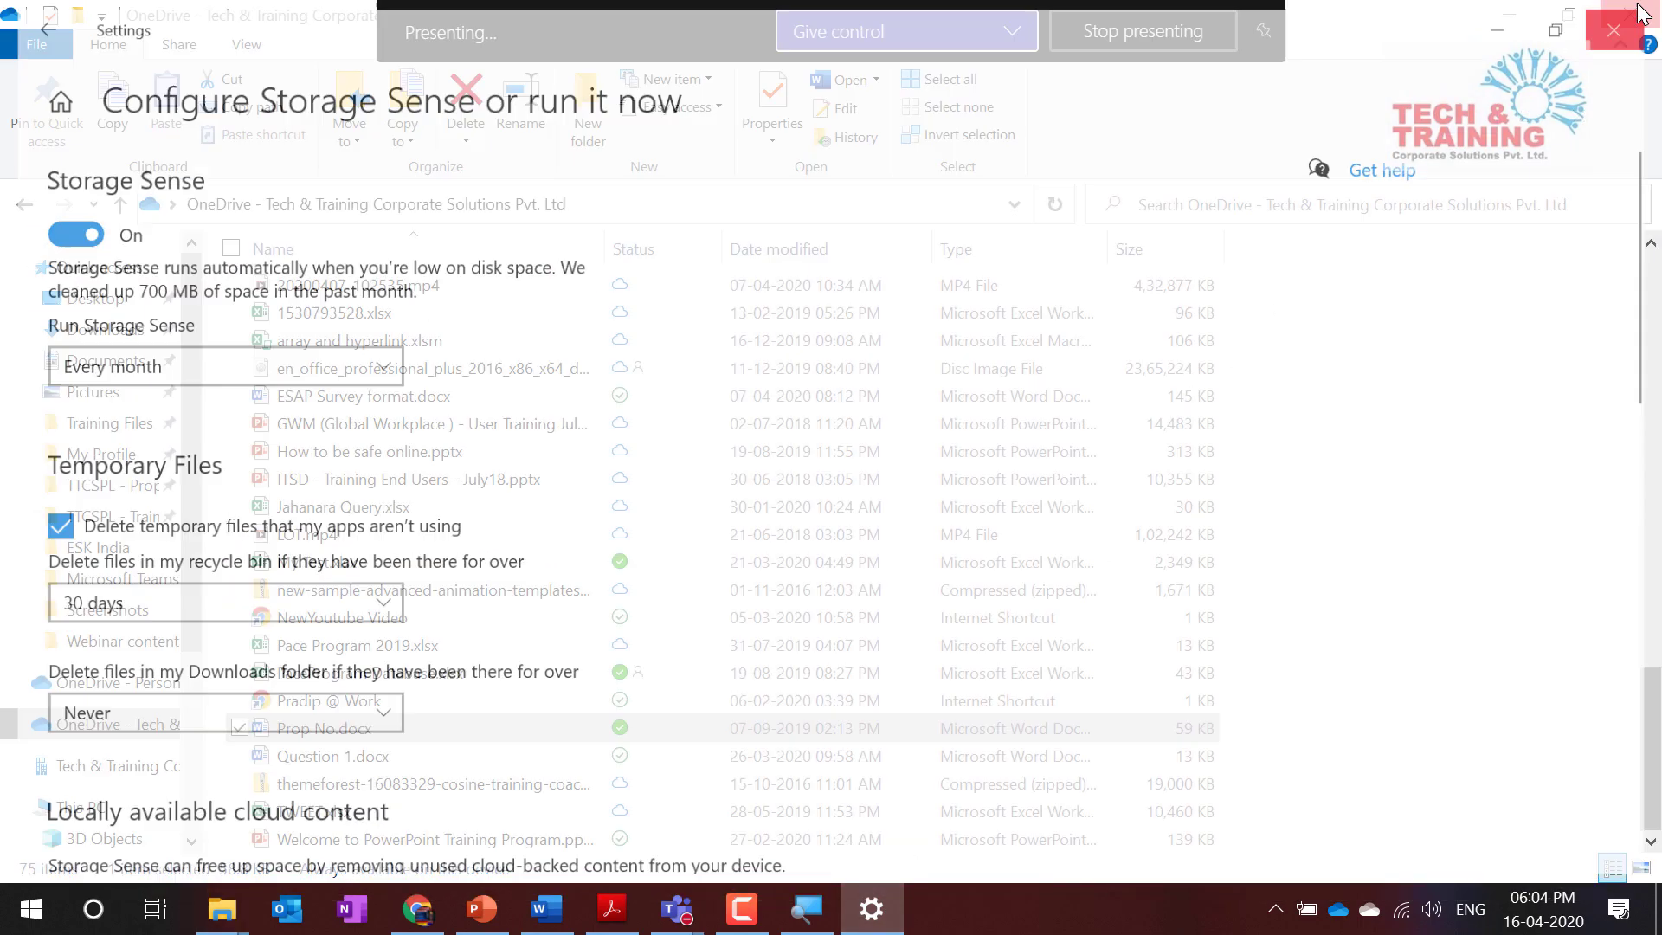
Step: Search Windows for "stora", open Storage settings and go to the page for configuring Storage Sense or running it now
{"action": "key", "text": "super"}
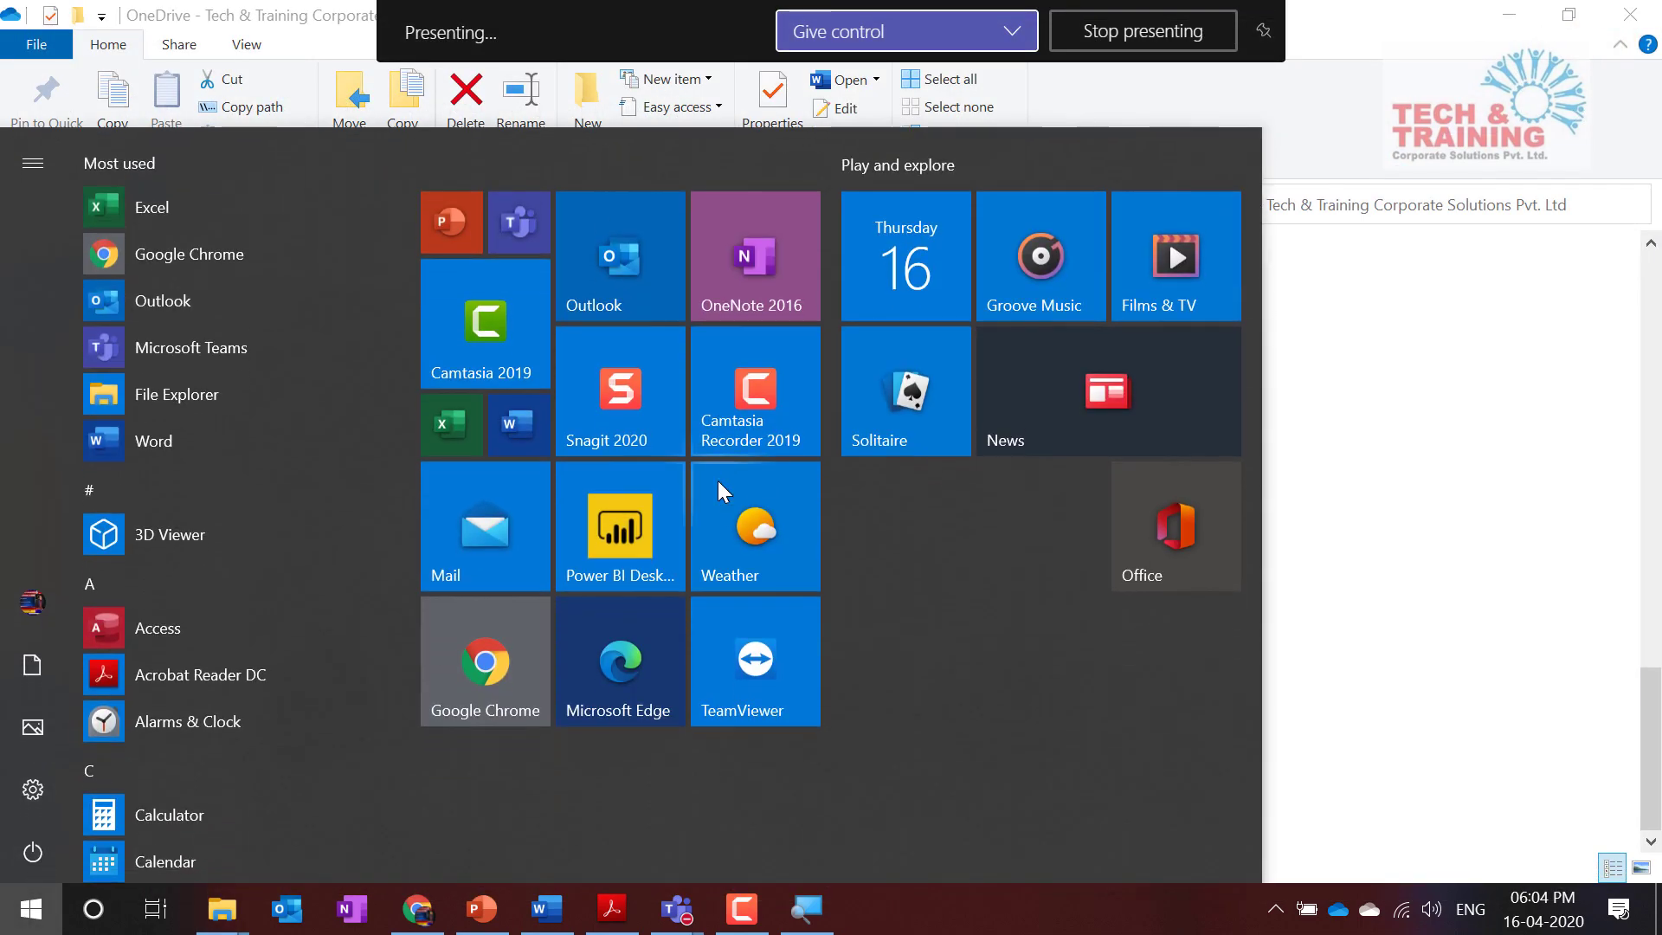
{"action": "type", "text": "stora"}
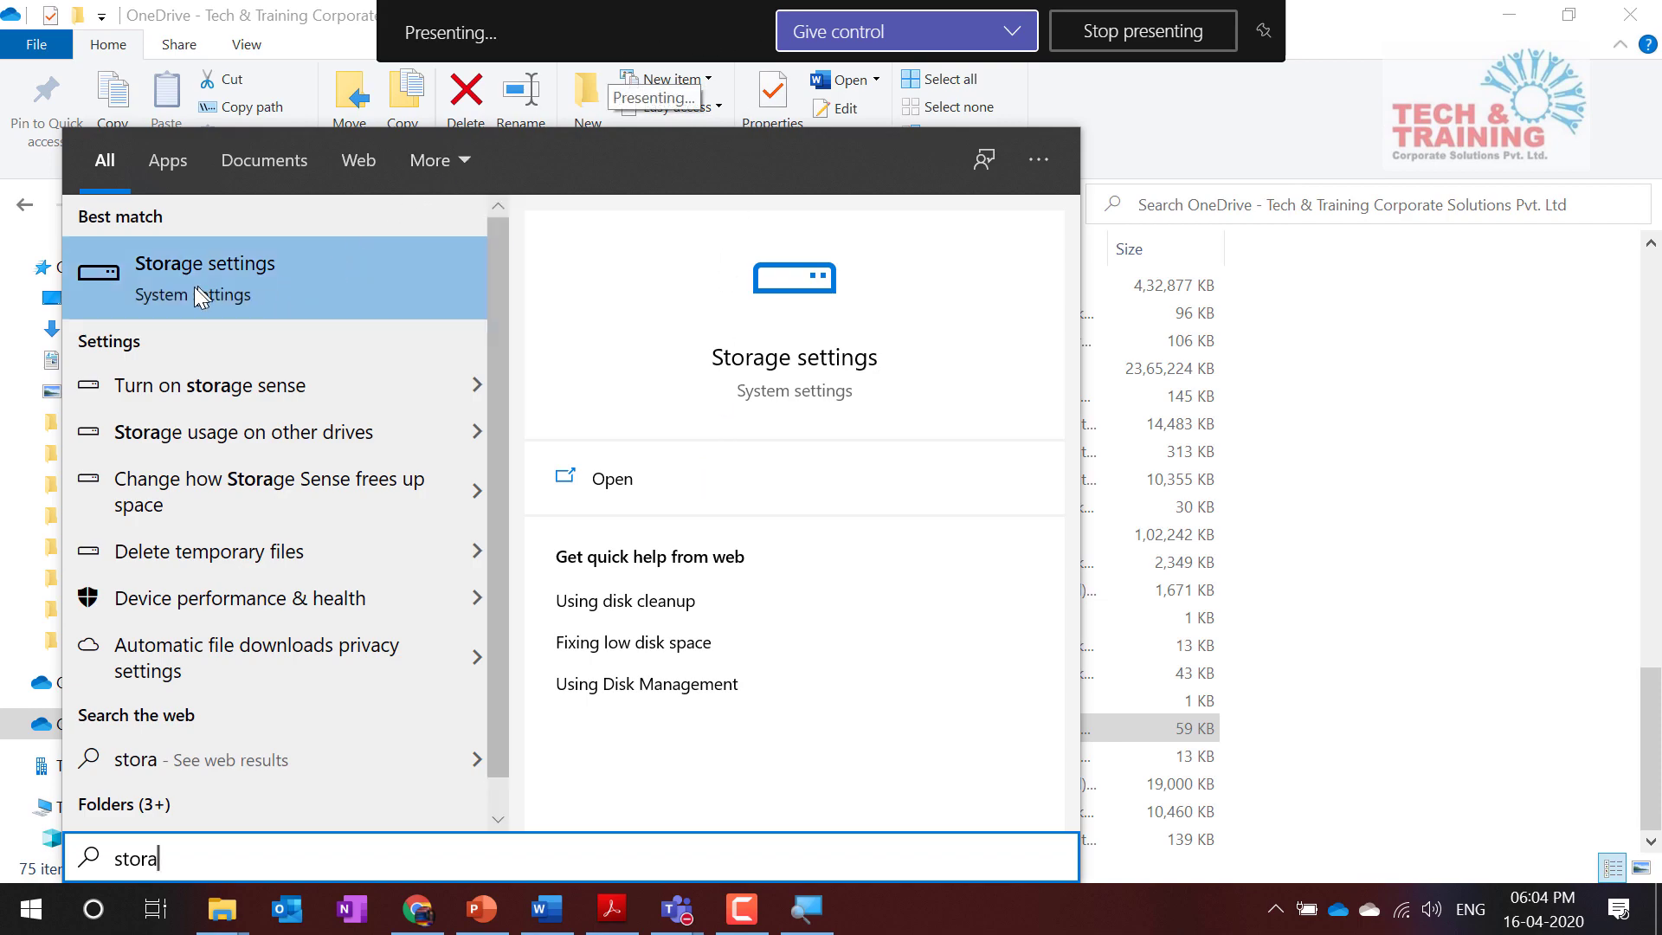
{"action": "left_click", "coordinate": [236, 287]}
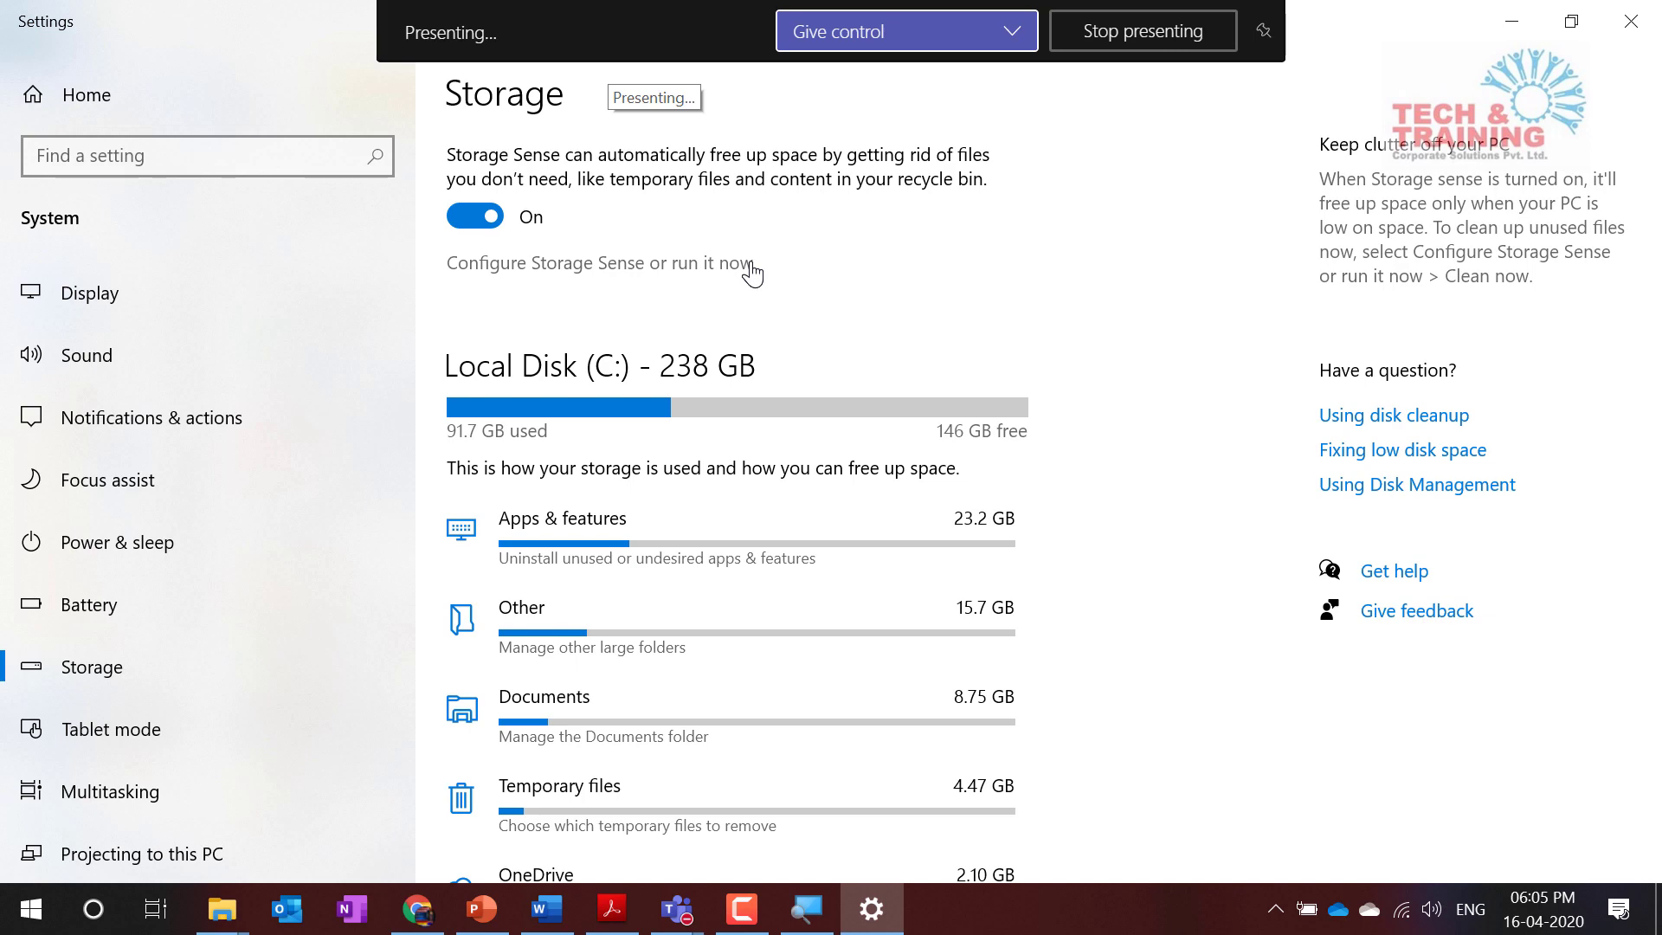
{"action": "left_click", "coordinate": [747, 263]}
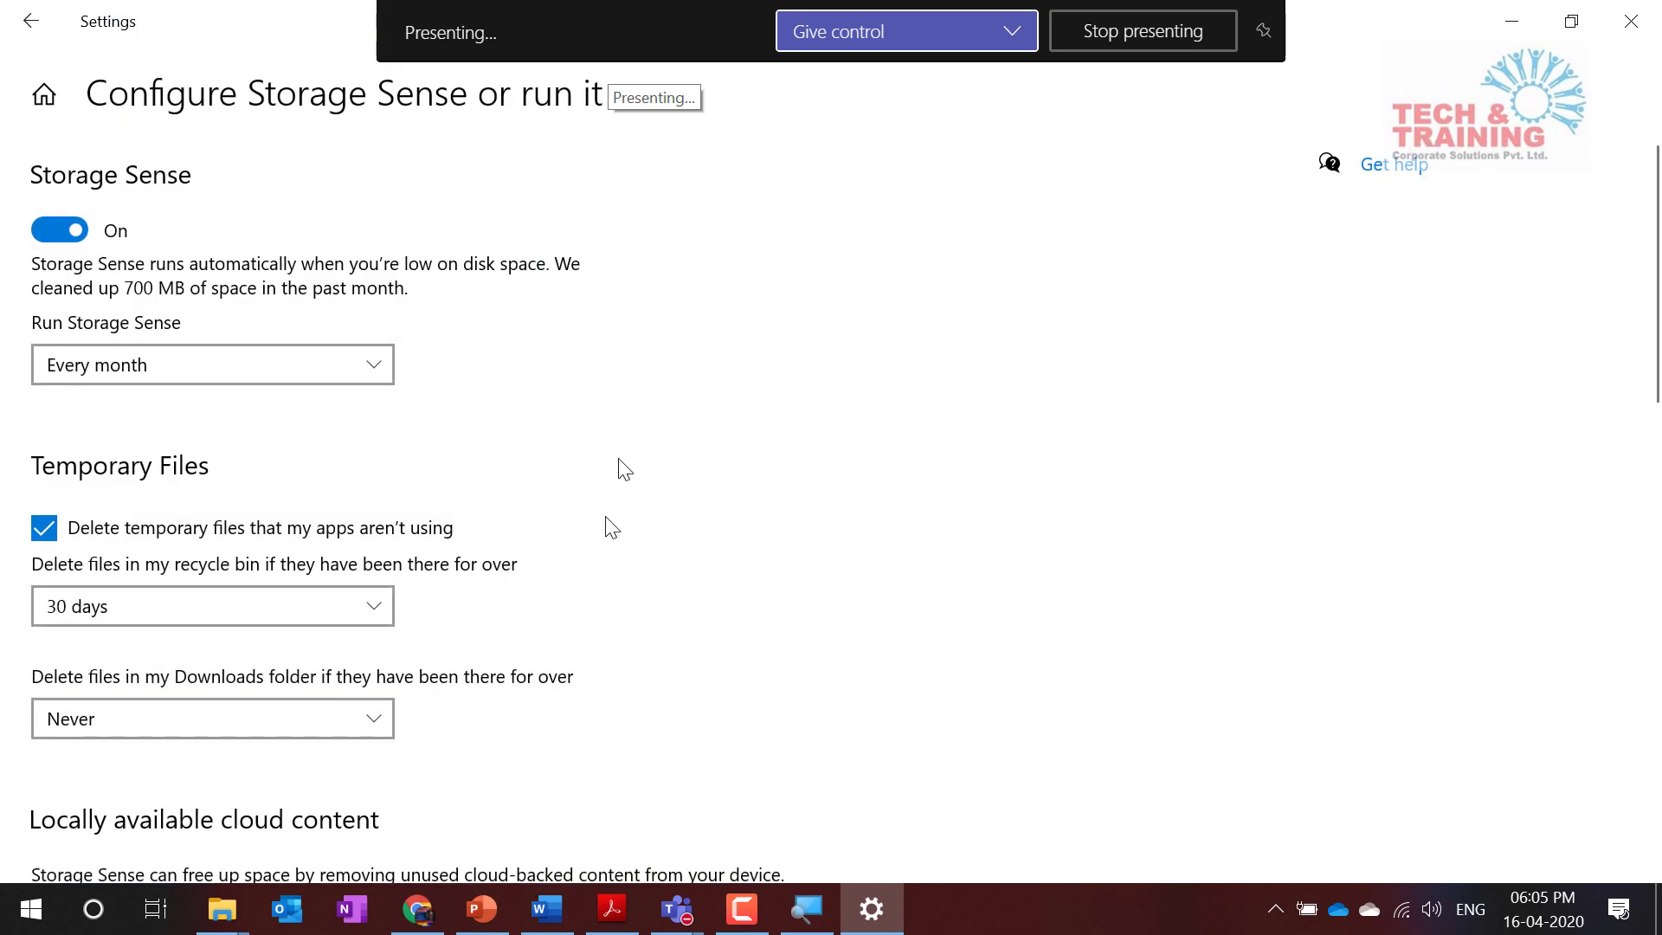
Step: Review the online-only period choices for OneDrive - Tech & Training Corporate Solutions Pvt. Ltd, keep 60 days, and close Settings
{"action": "scroll", "coordinate": [608, 631], "scroll_direction": "down", "scroll_amount": 15}
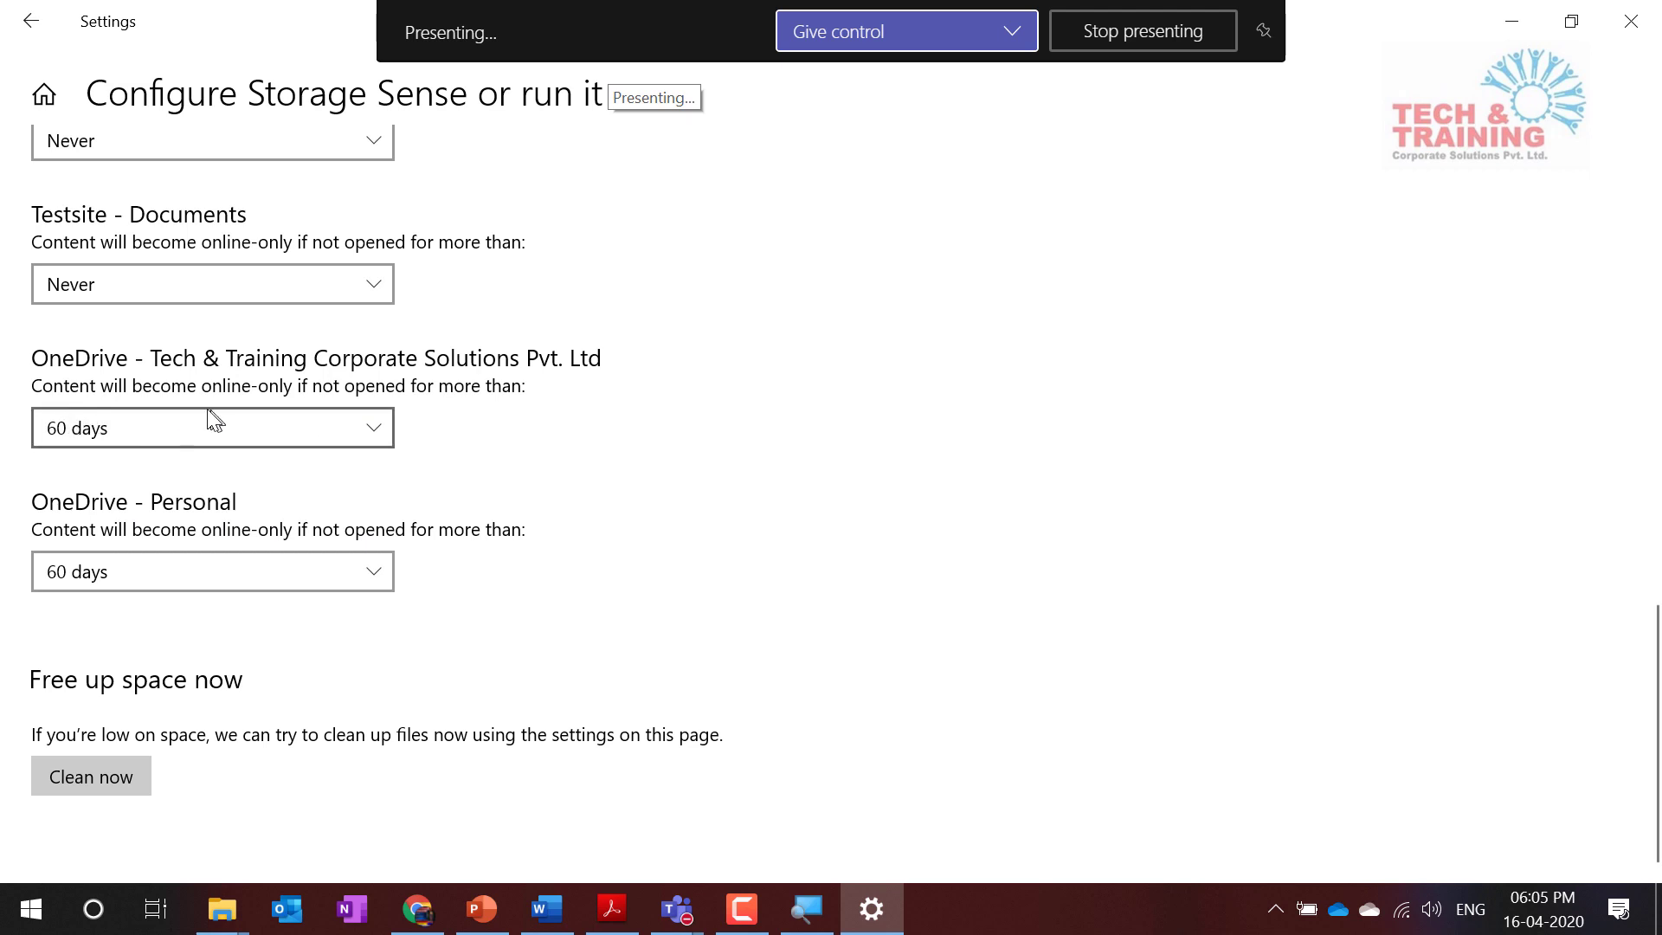
{"action": "left_click", "coordinate": [130, 427]}
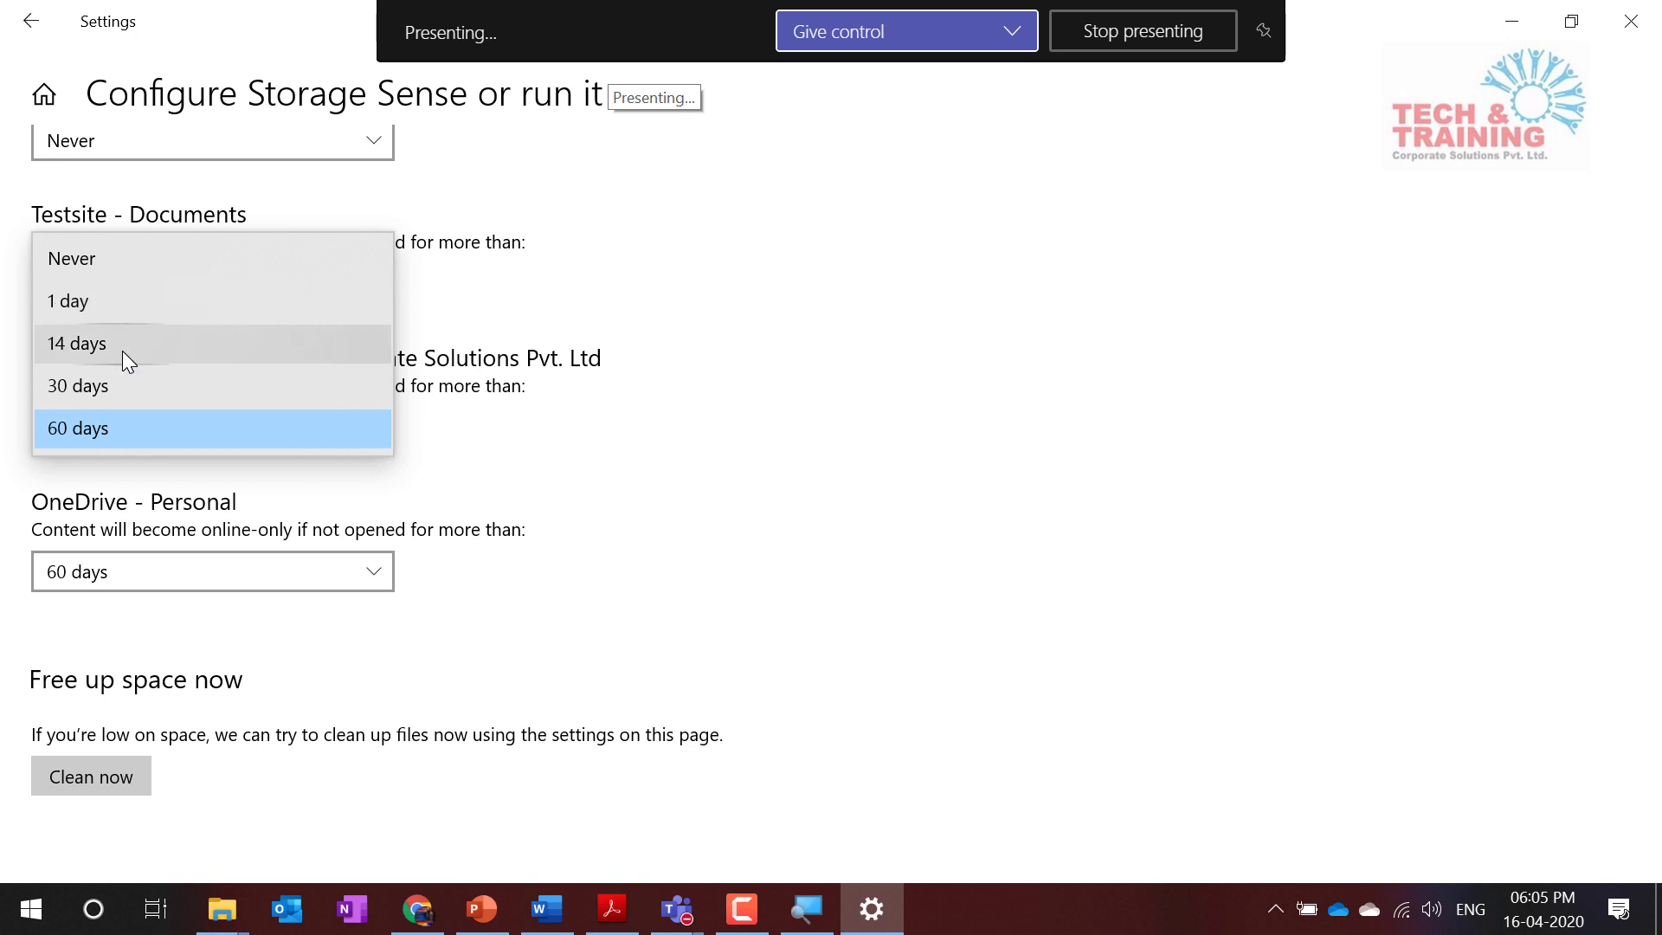
{"action": "left_click", "coordinate": [128, 426]}
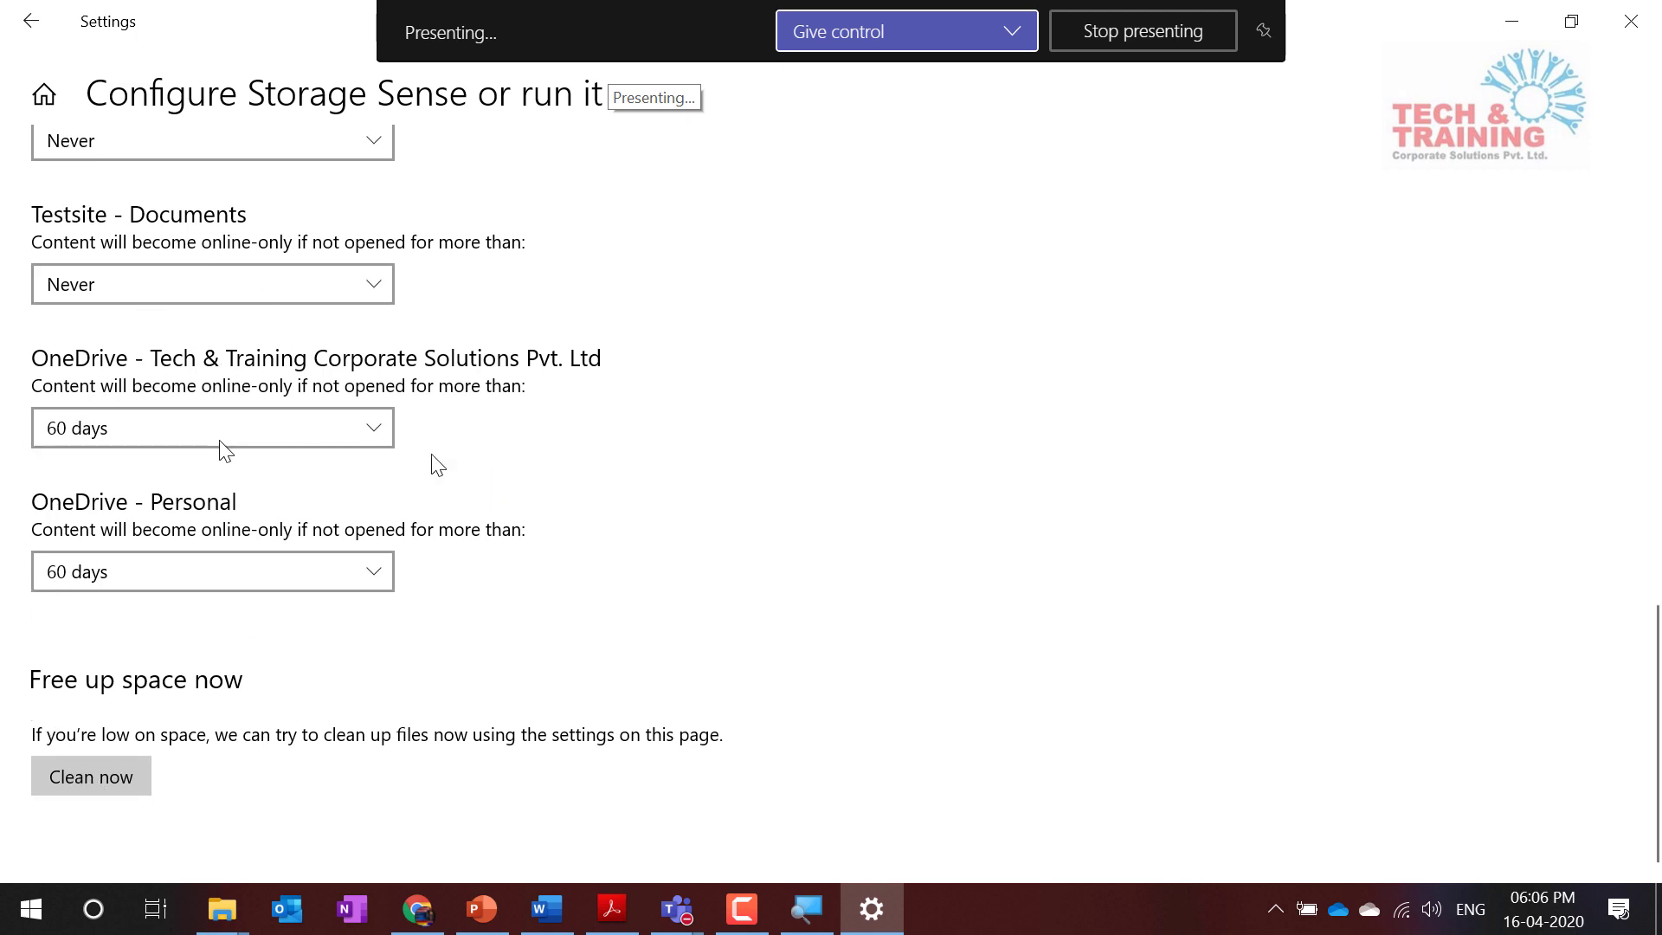
{"action": "left_click", "coordinate": [1632, 24]}
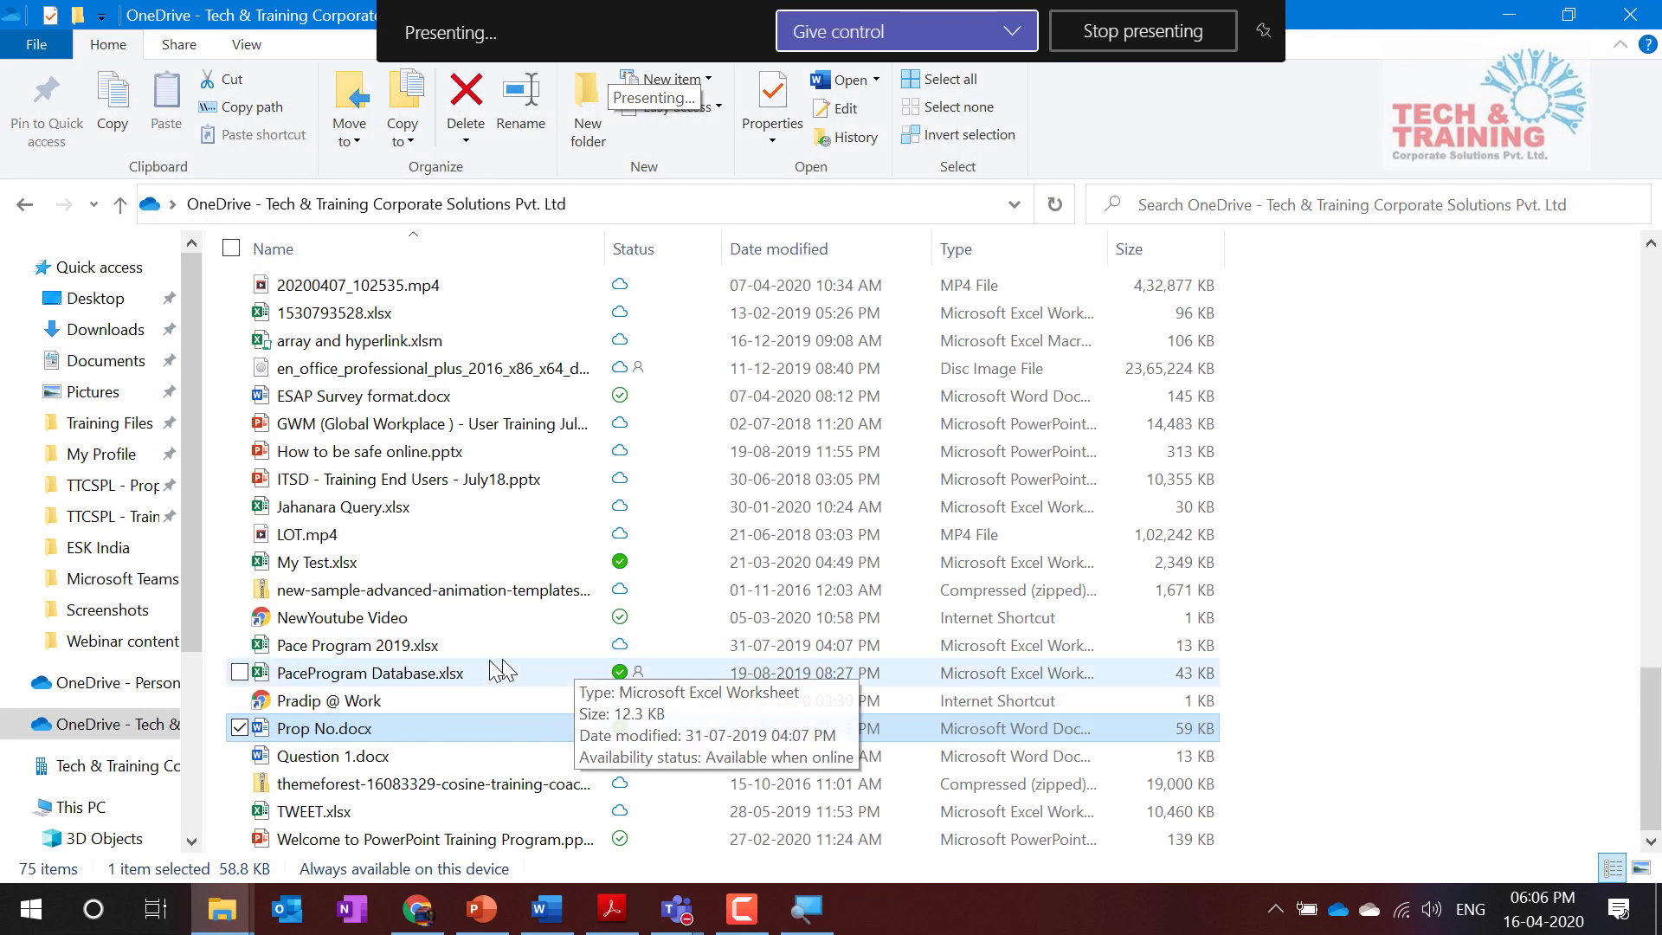
Step: Check the availability status of PaceProgram Database.xlsx and examine the status of the other files and folders in the OneDrive folder
{"action": "left_click", "coordinate": [444, 674]}
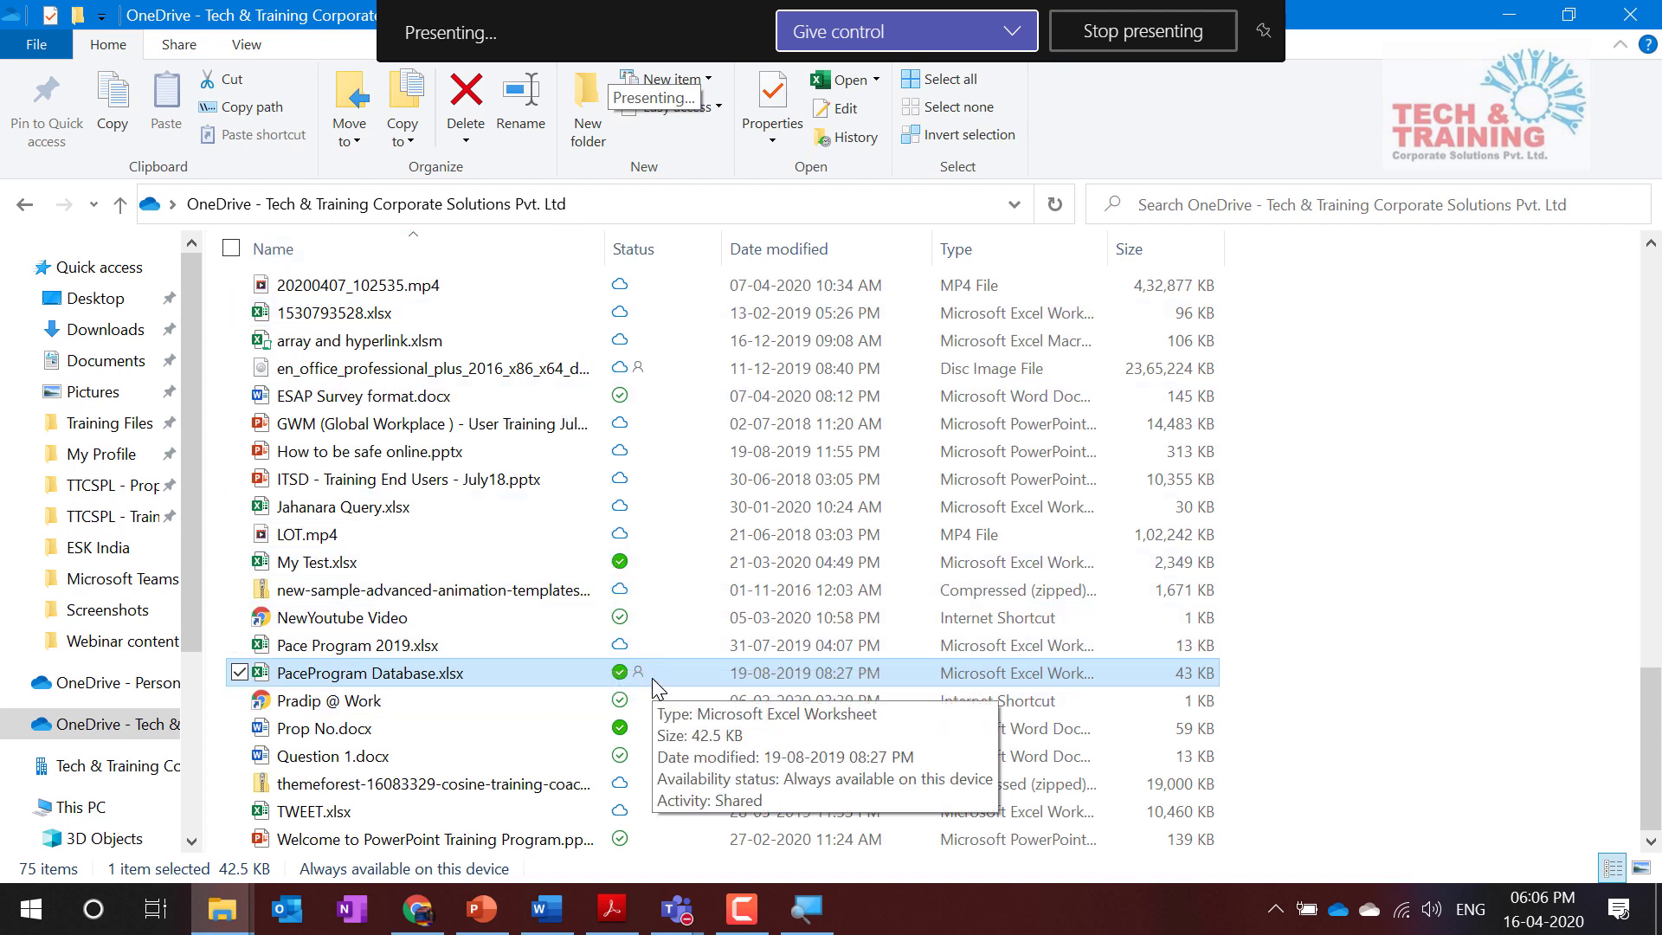
{"action": "scroll", "coordinate": [654, 688], "scroll_direction": "up", "scroll_amount": 6}
{"action": "scroll", "coordinate": [653, 688], "scroll_direction": "up", "scroll_amount": 1}
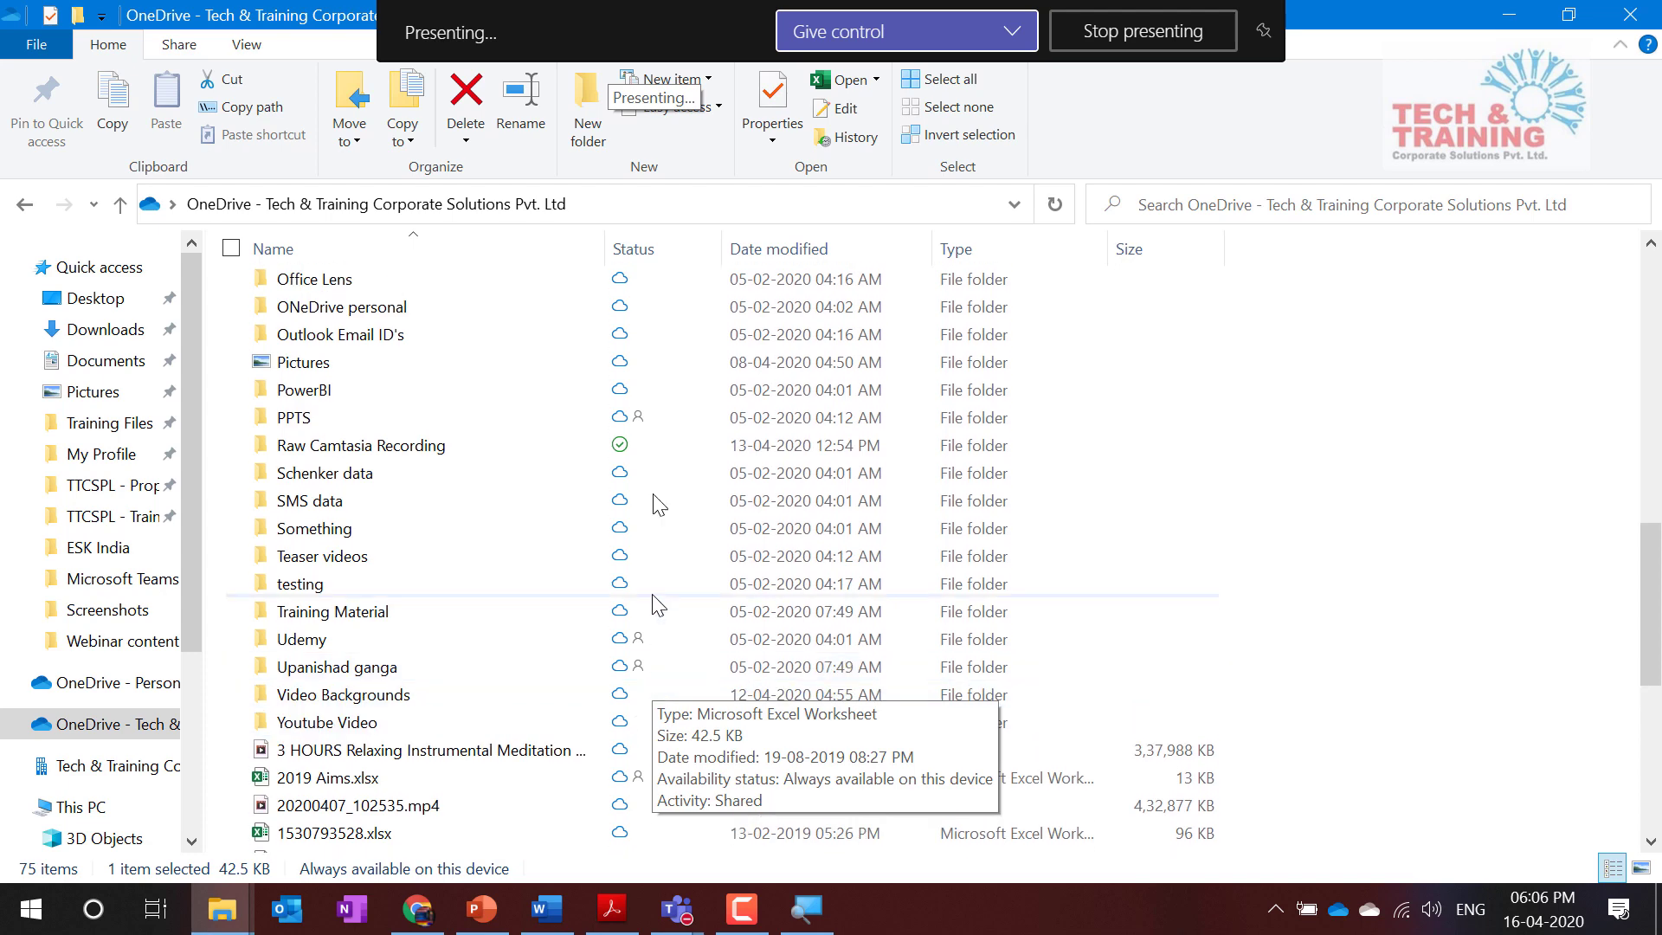
{"action": "scroll", "coordinate": [658, 770], "scroll_direction": "down", "scroll_amount": 6}
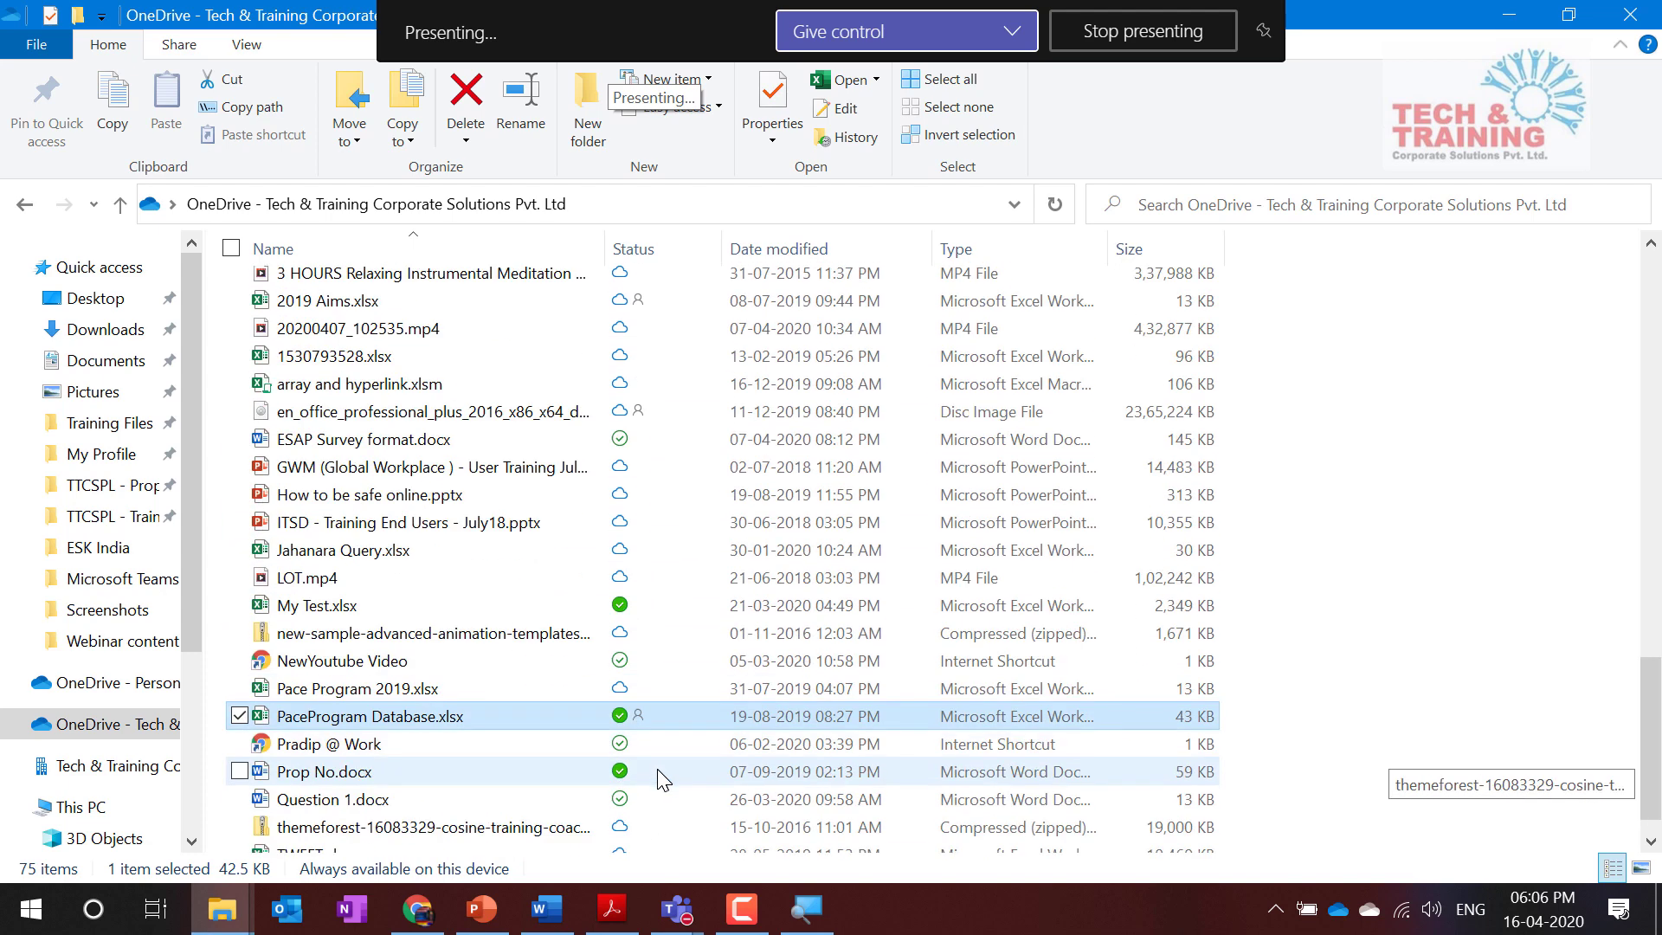
{"action": "scroll", "coordinate": [658, 771], "scroll_direction": "up", "scroll_amount": 4}
{"action": "scroll", "coordinate": [658, 771], "scroll_direction": "up", "scroll_amount": 13}
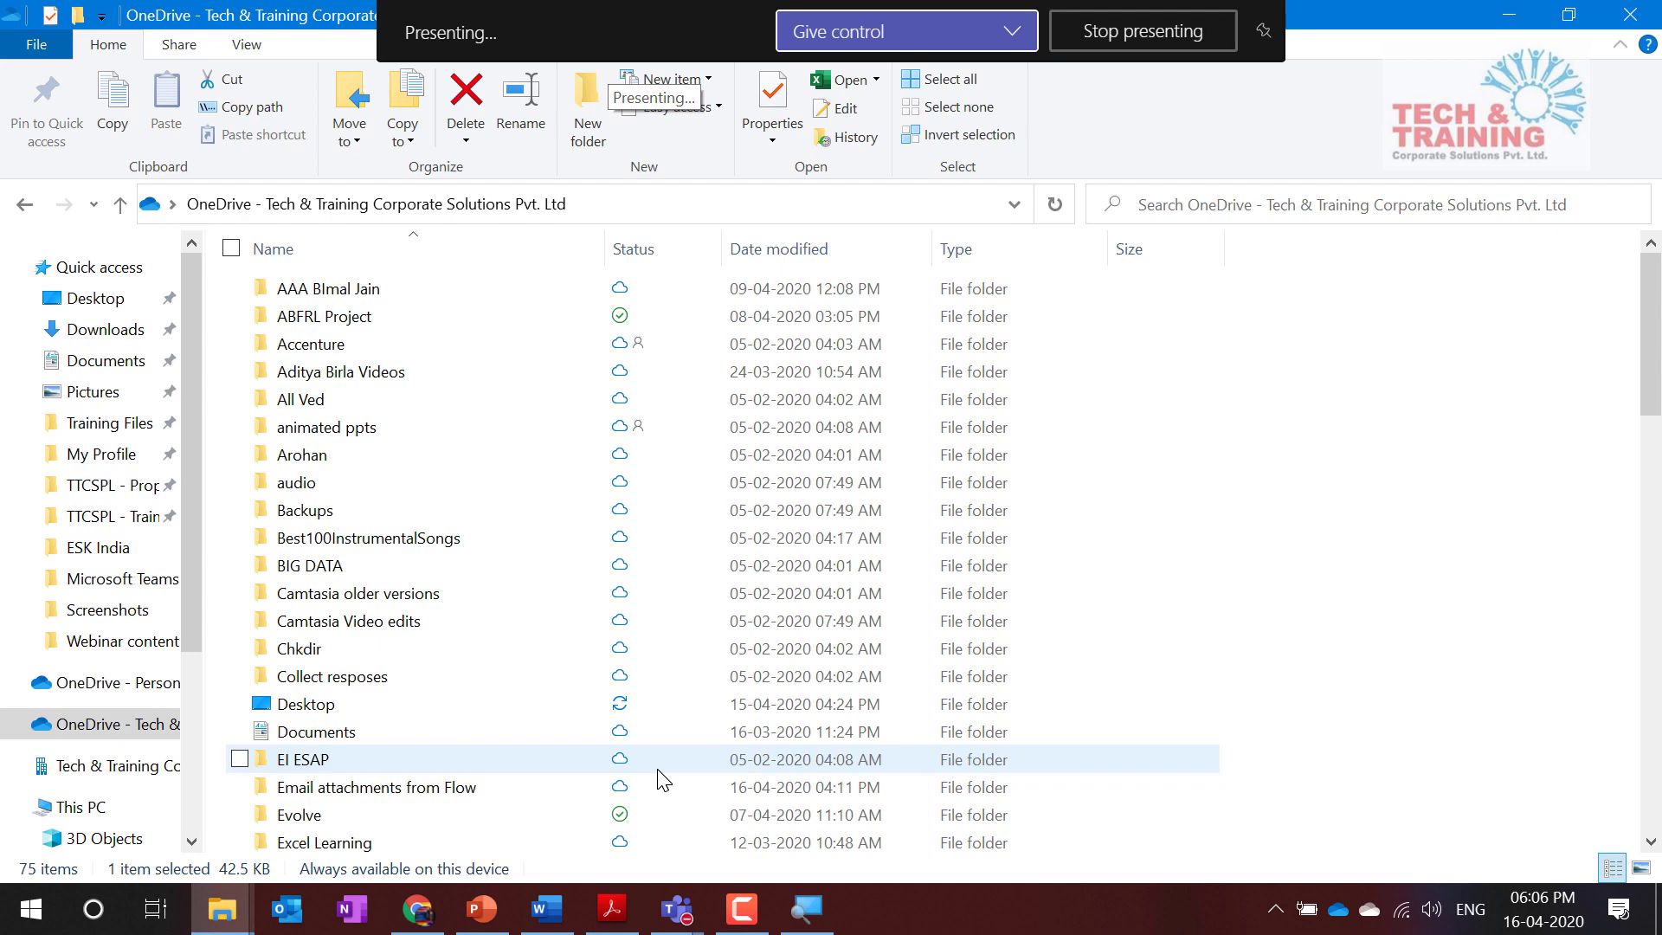
{"action": "scroll", "coordinate": [663, 779], "scroll_direction": "down", "scroll_amount": 18}
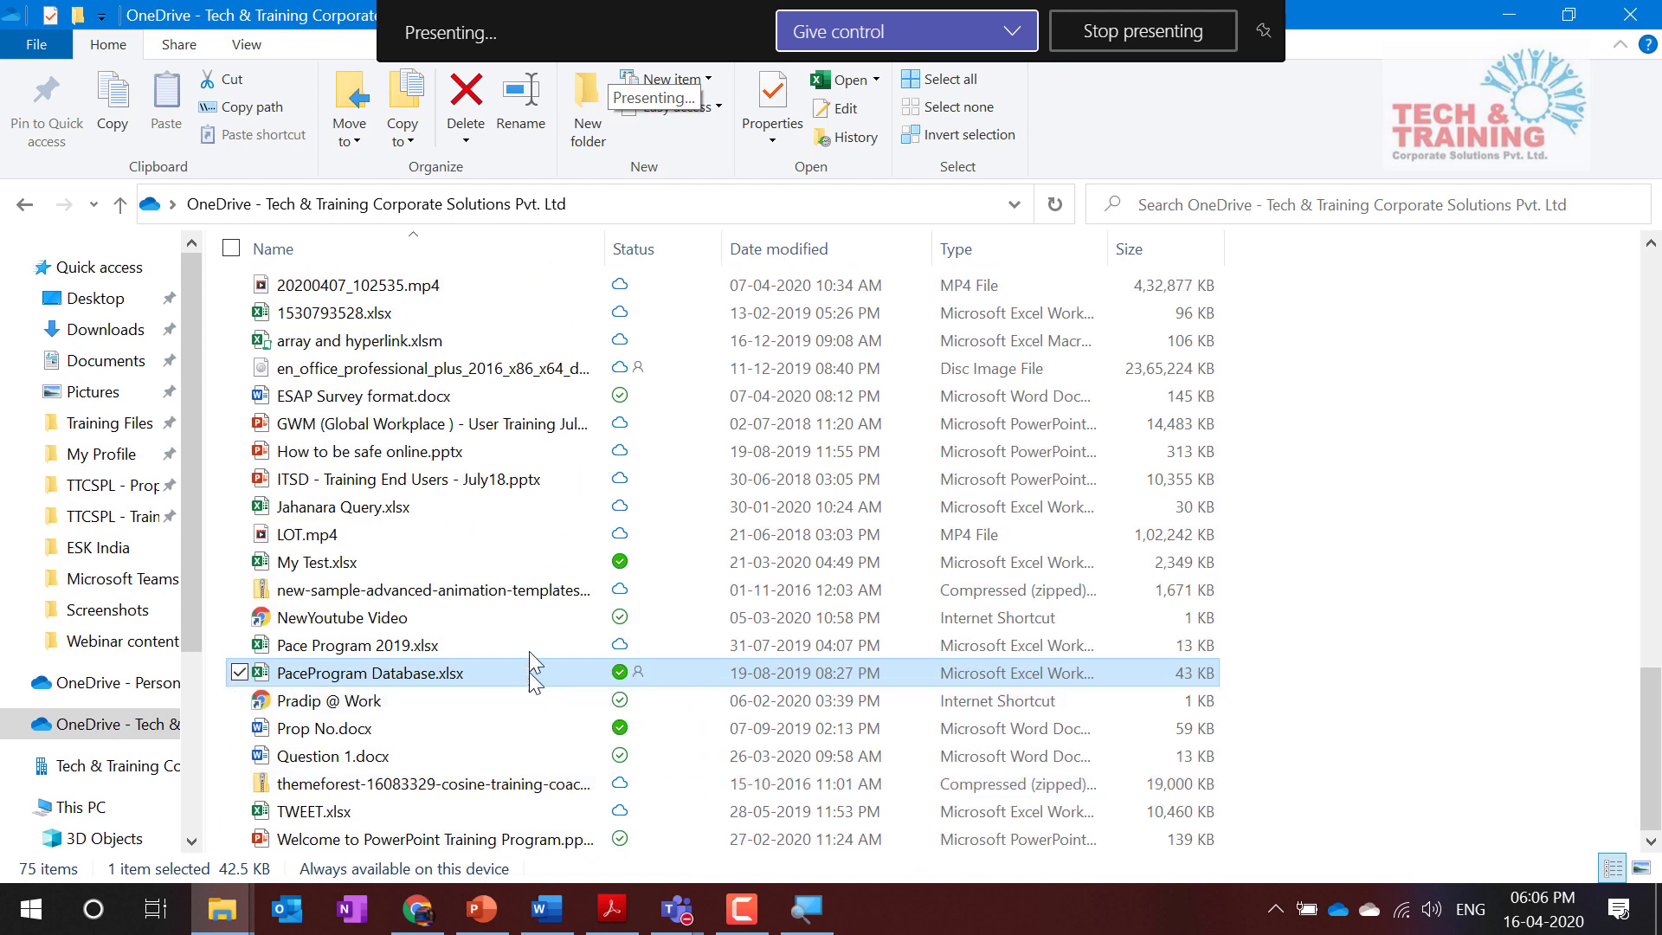
Step: Set Pace Program 2019.xlsx to always keep on this device and check its availability status
{"action": "left_click", "coordinate": [499, 645]}
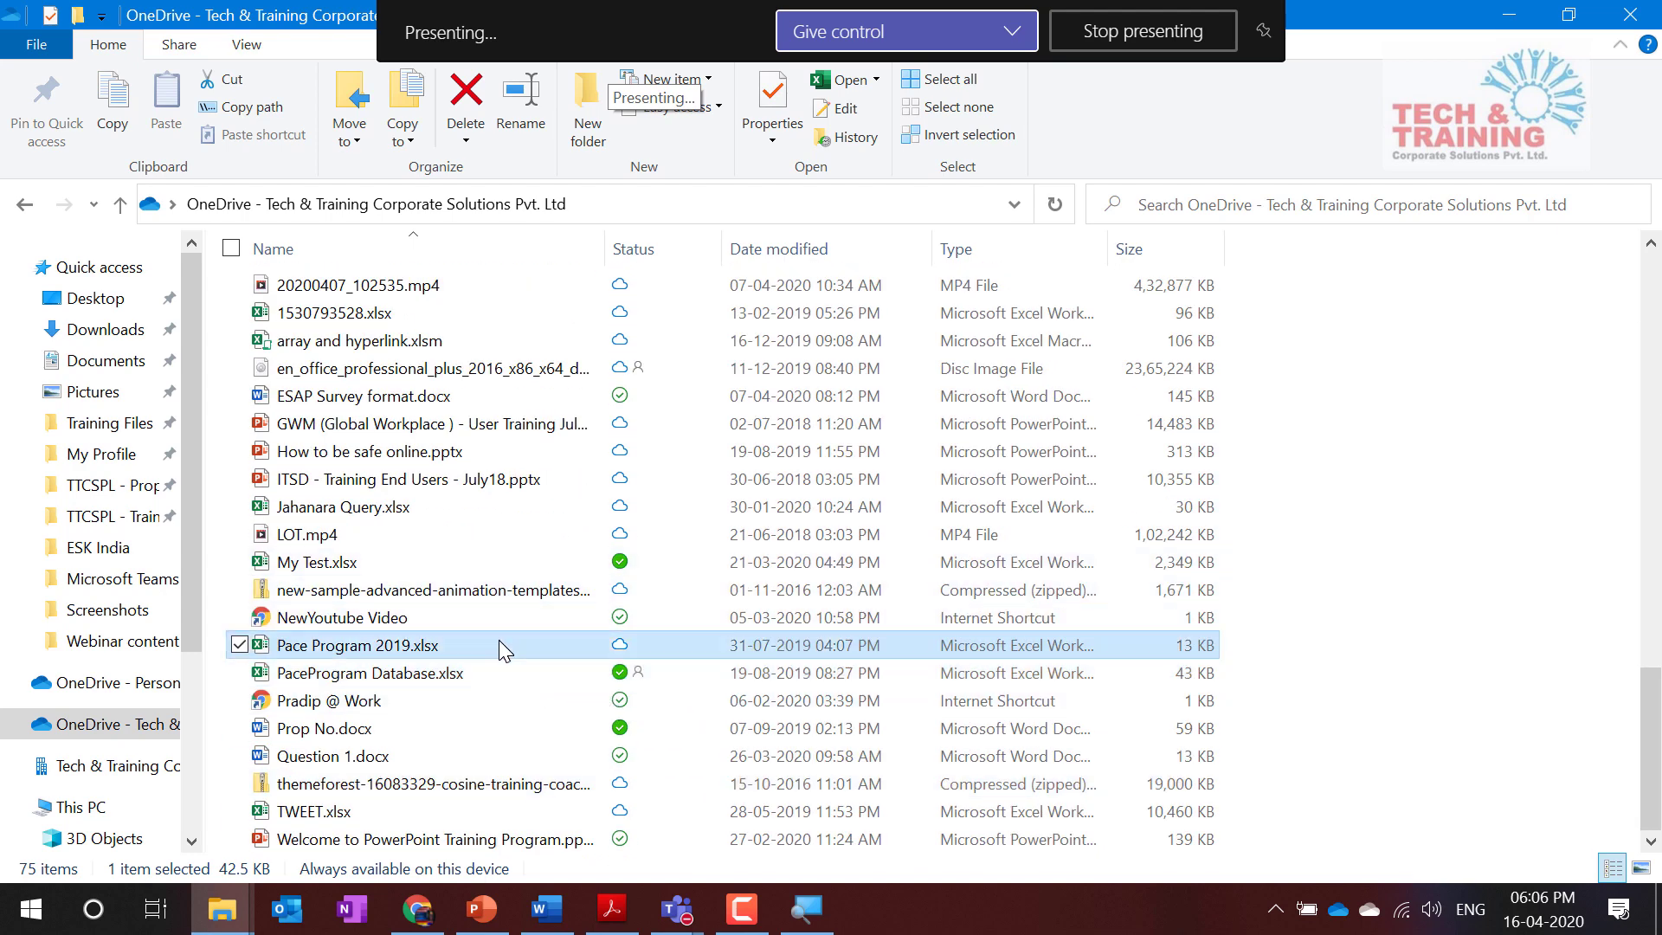
{"action": "right_click", "coordinate": [500, 646]}
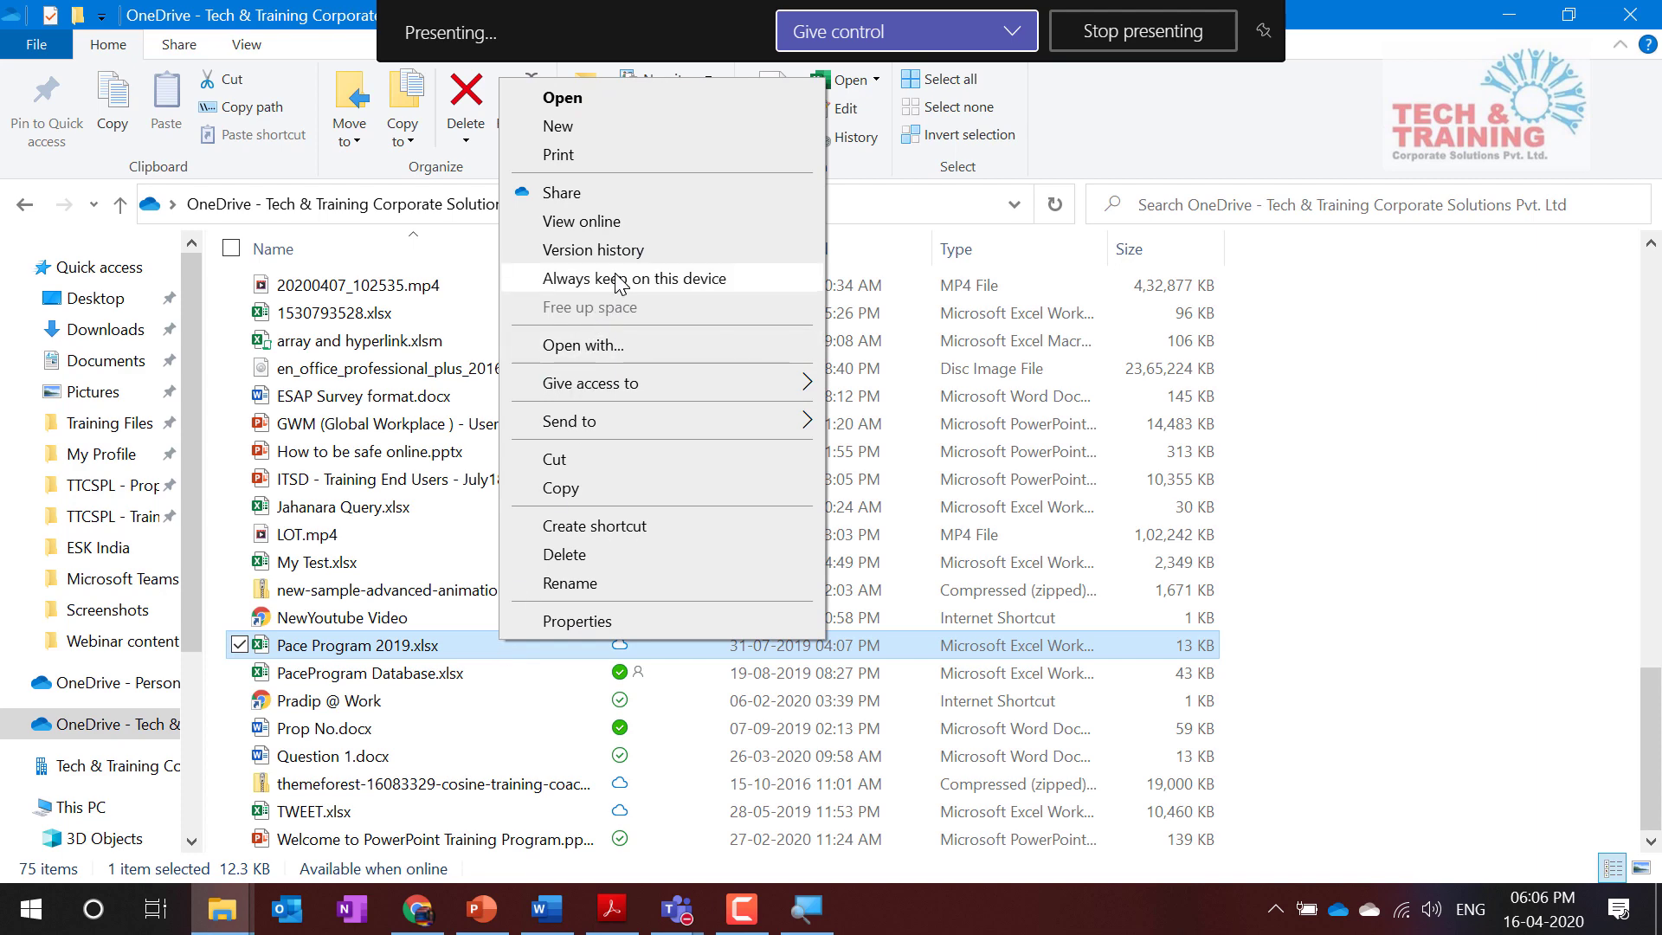
{"action": "left_click", "coordinate": [620, 279]}
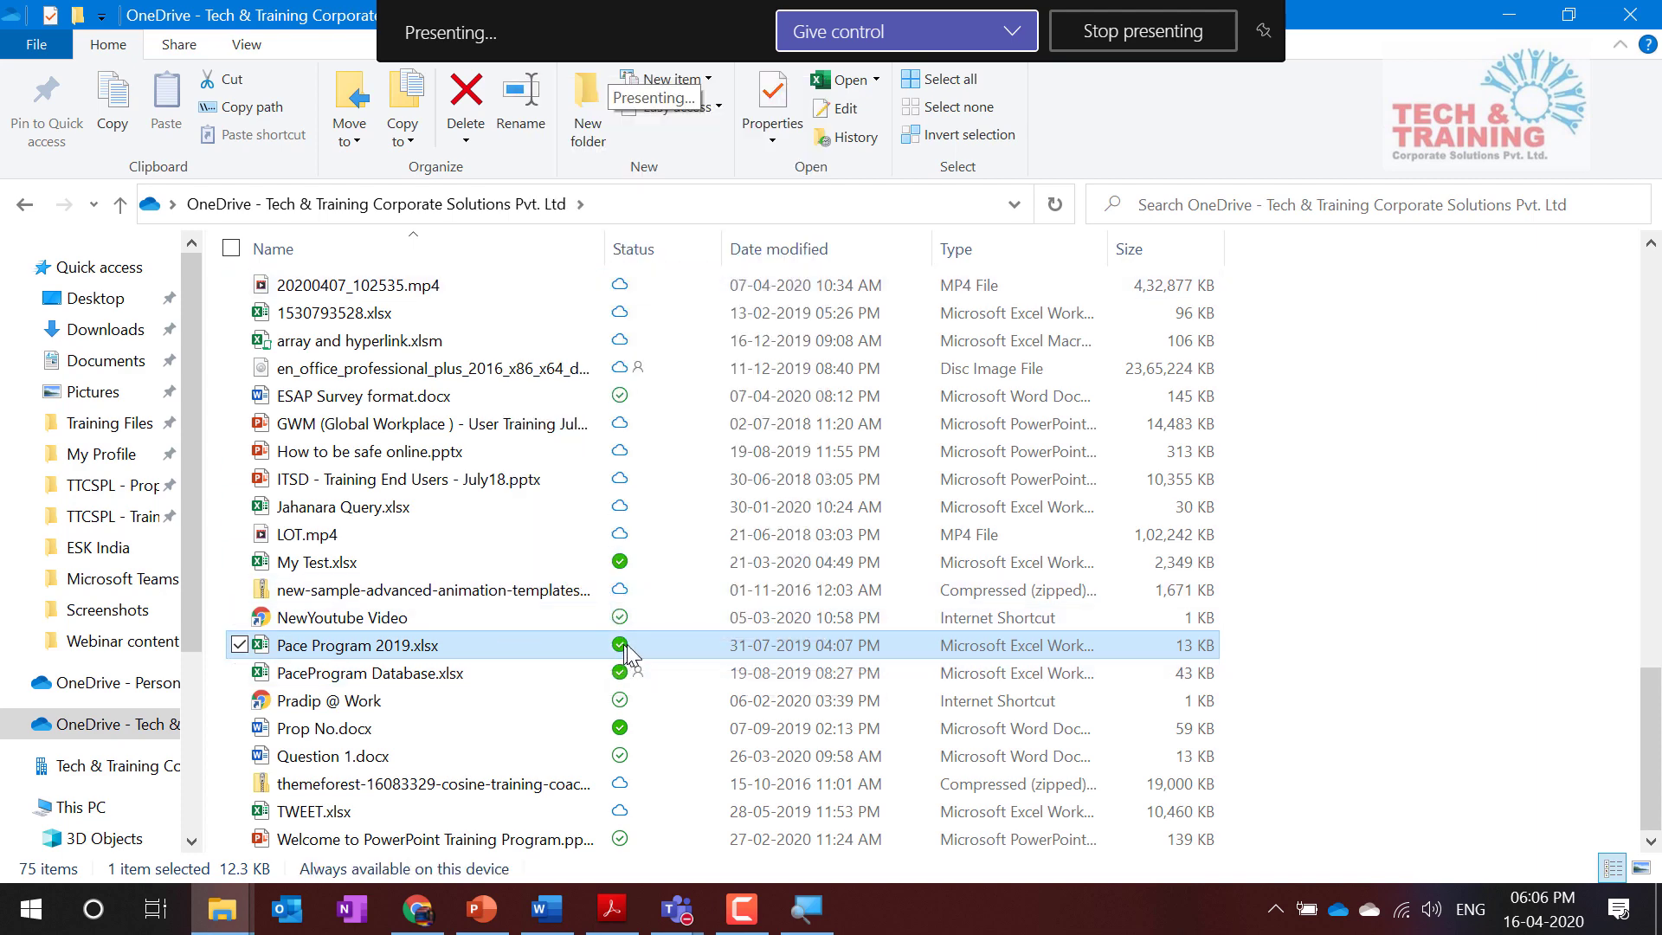
{"action": "mouse_move", "coordinate": [695, 644]}
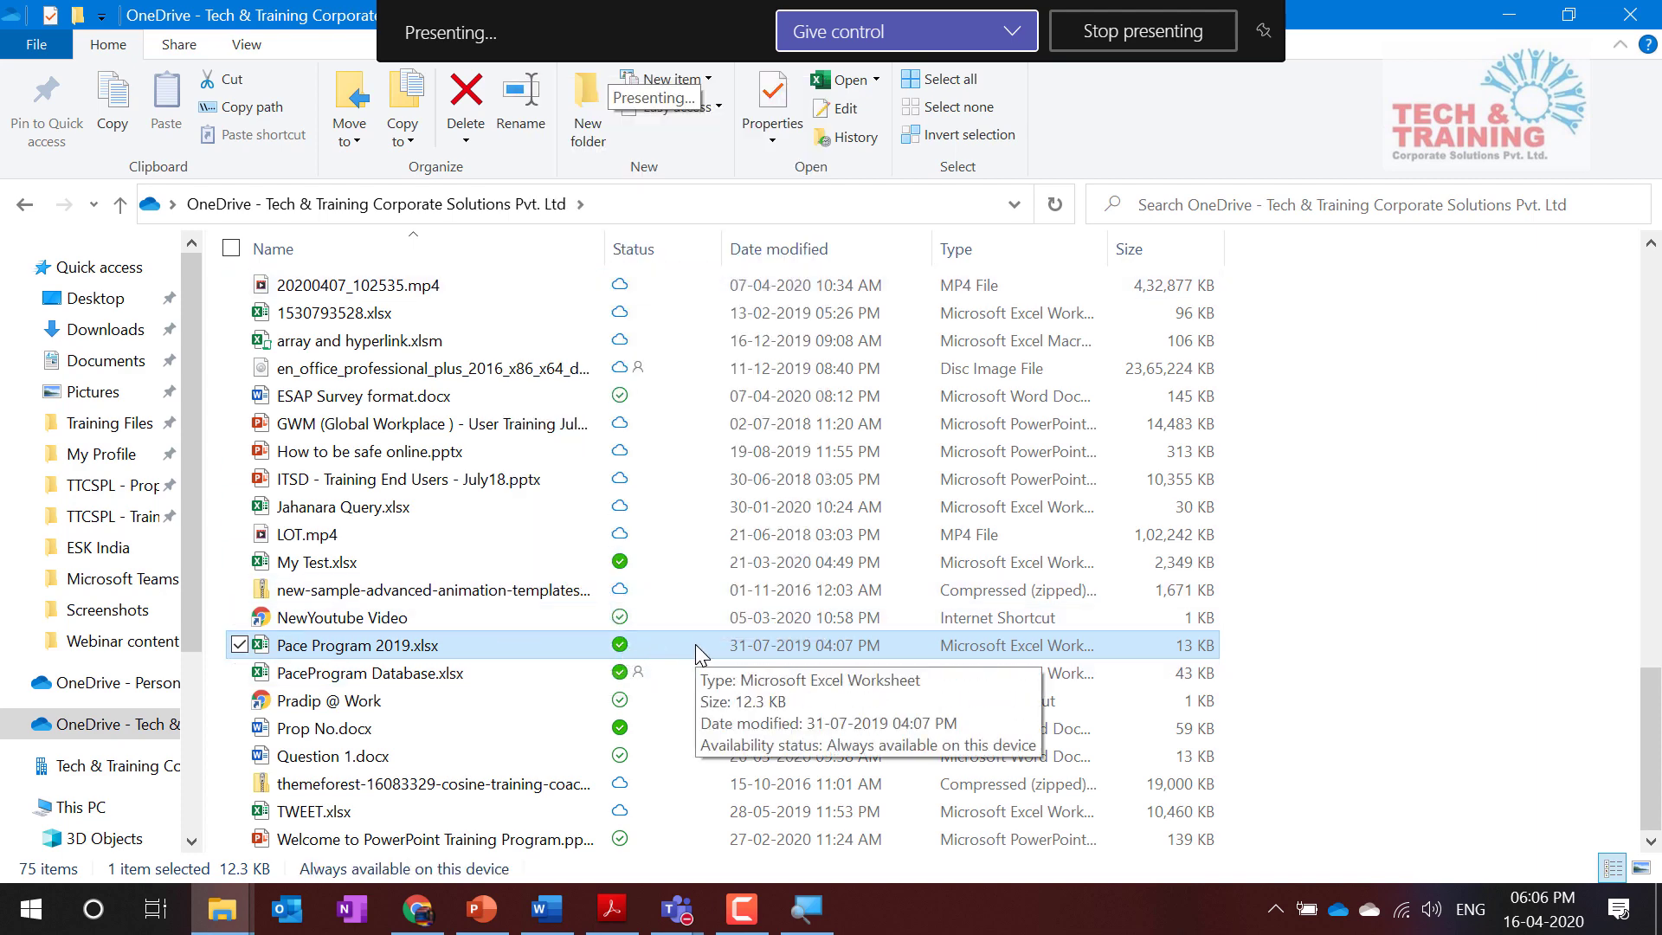
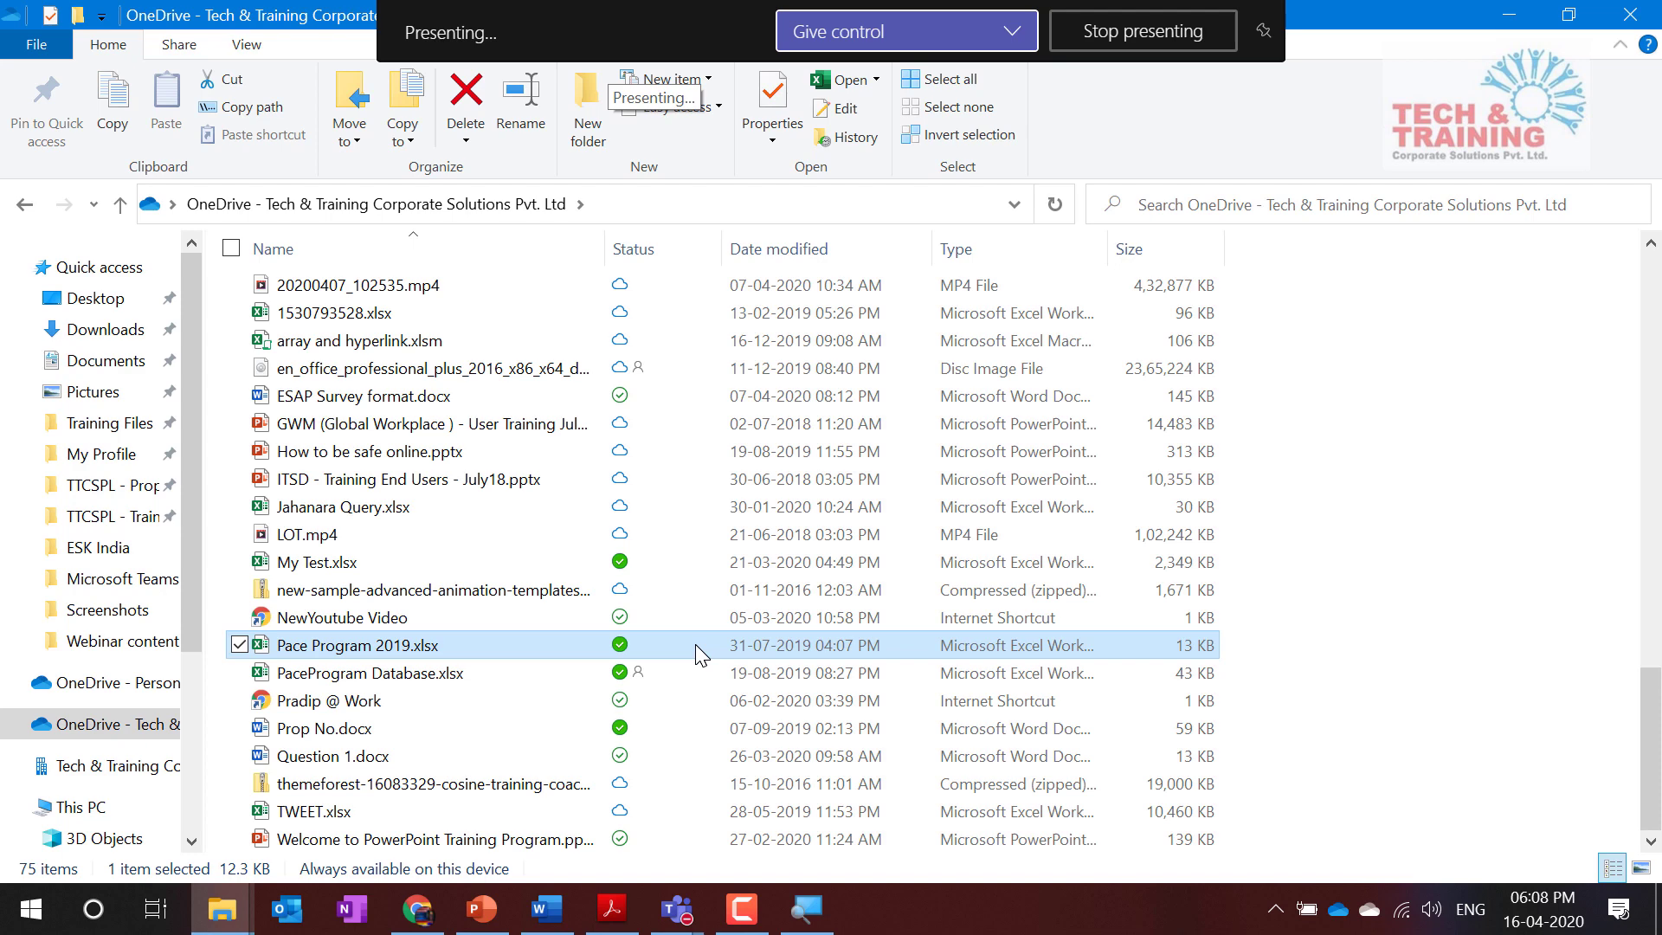
Step: Open the sharing dialog for Pace Program 2019.xlsx, view the Send Link options, and close it without sharing
{"action": "scroll", "coordinate": [597, 470], "scroll_direction": "up", "scroll_amount": 15}
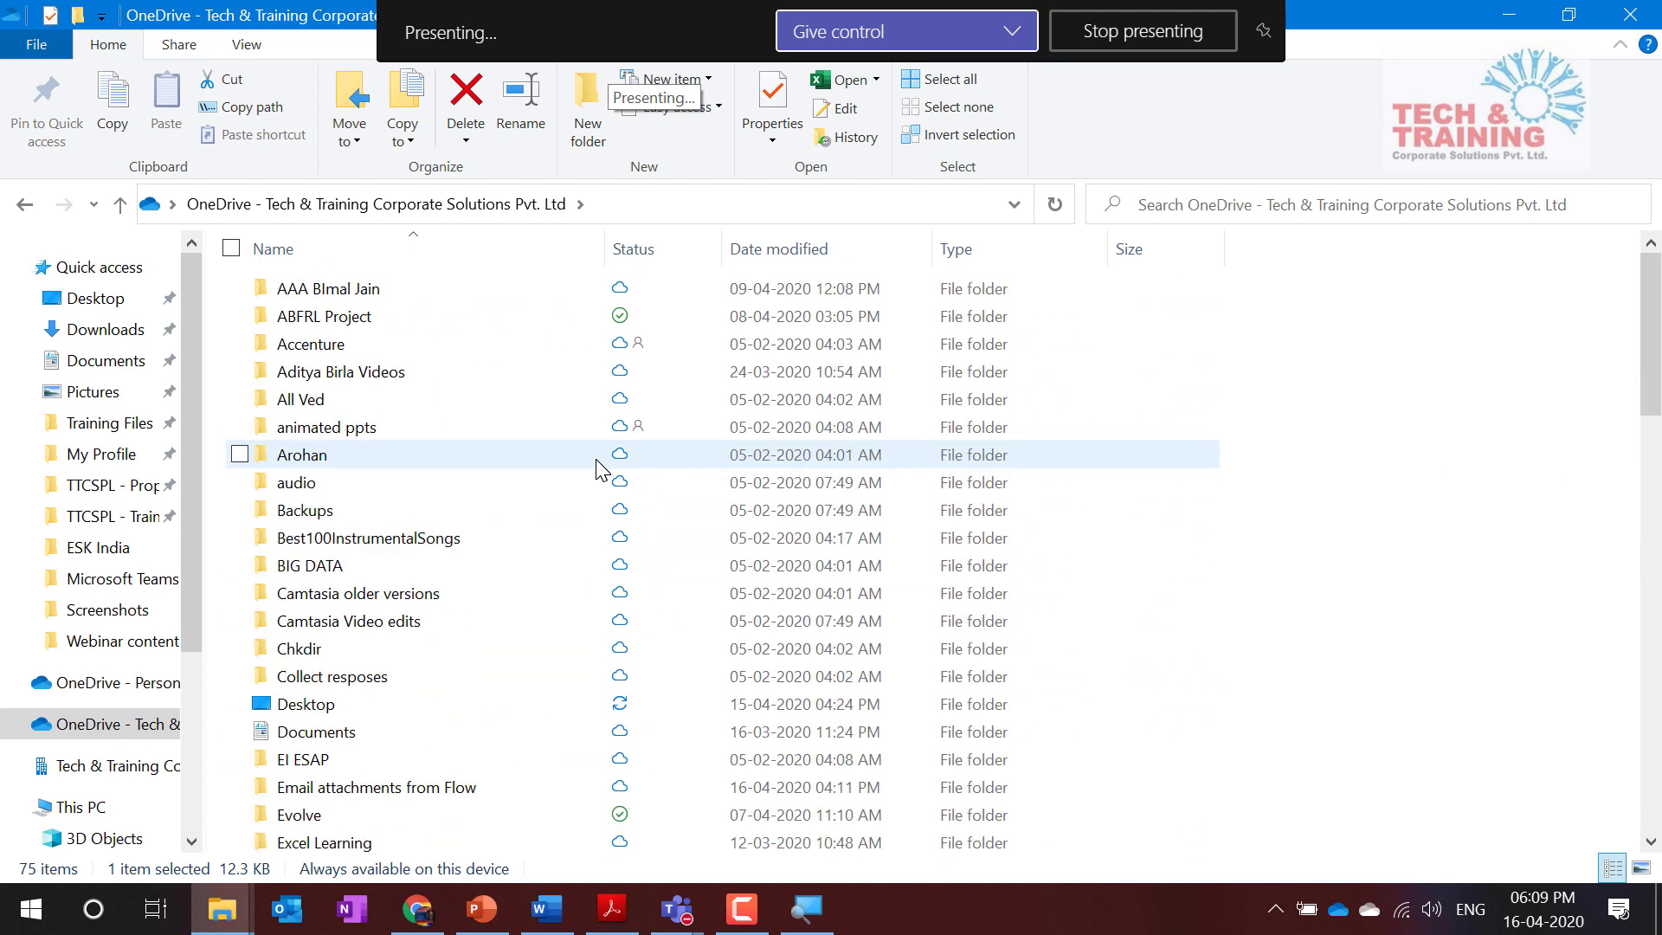
{"action": "scroll", "coordinate": [597, 470], "scroll_direction": "down", "scroll_amount": 15}
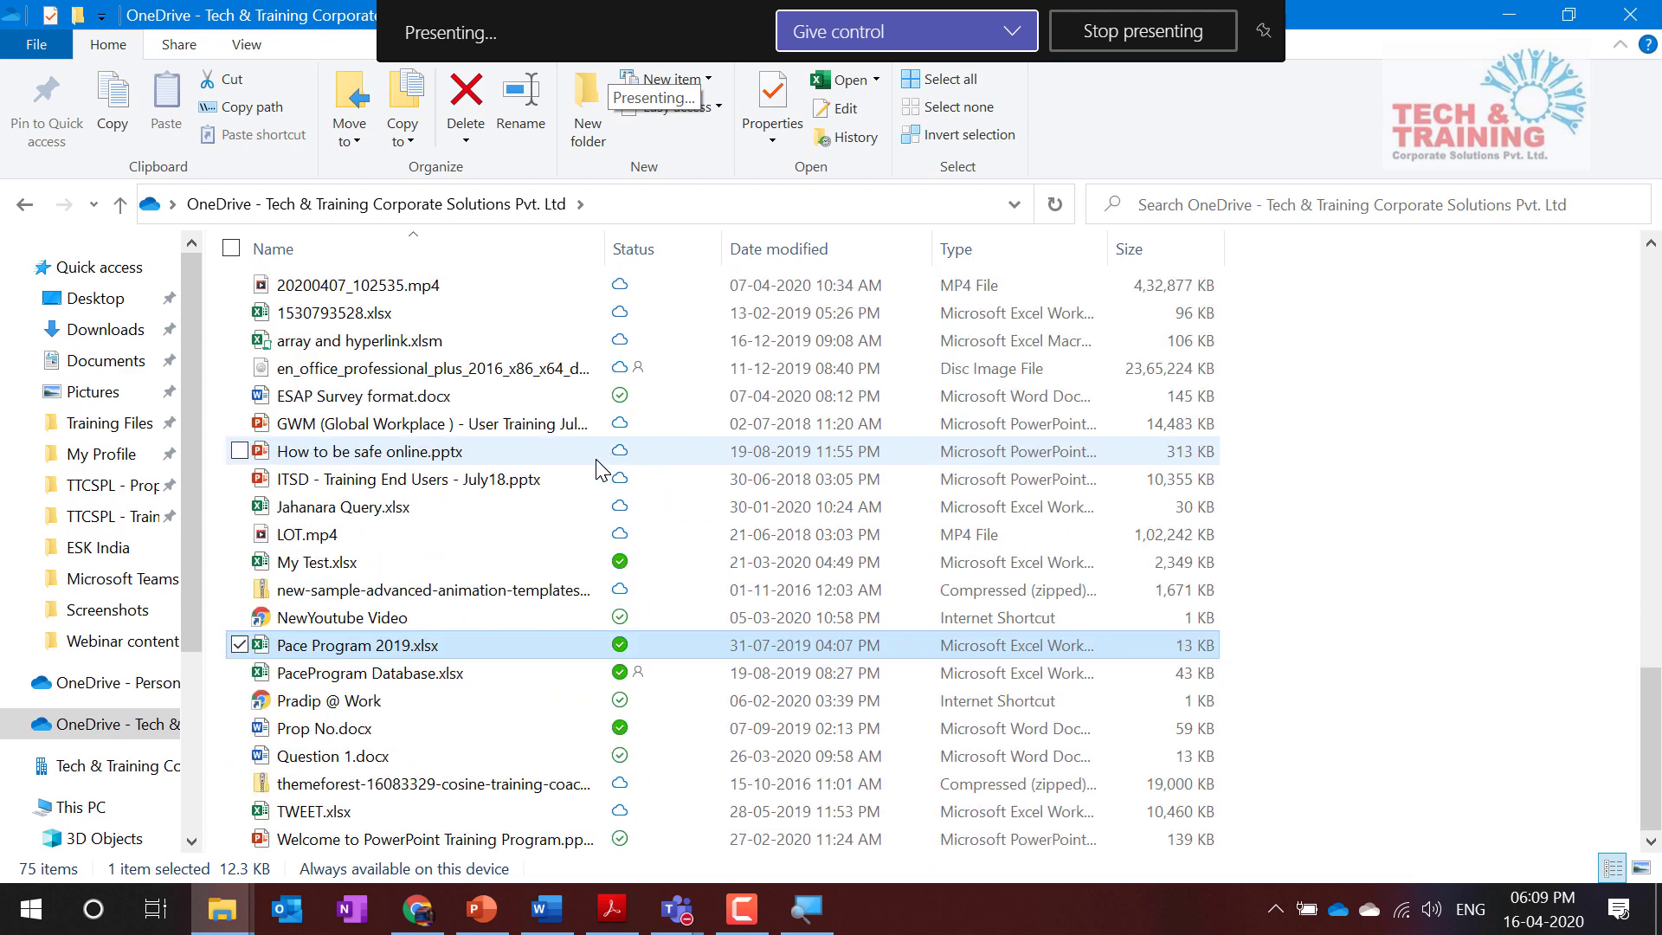
{"action": "right_click", "coordinate": [397, 652]}
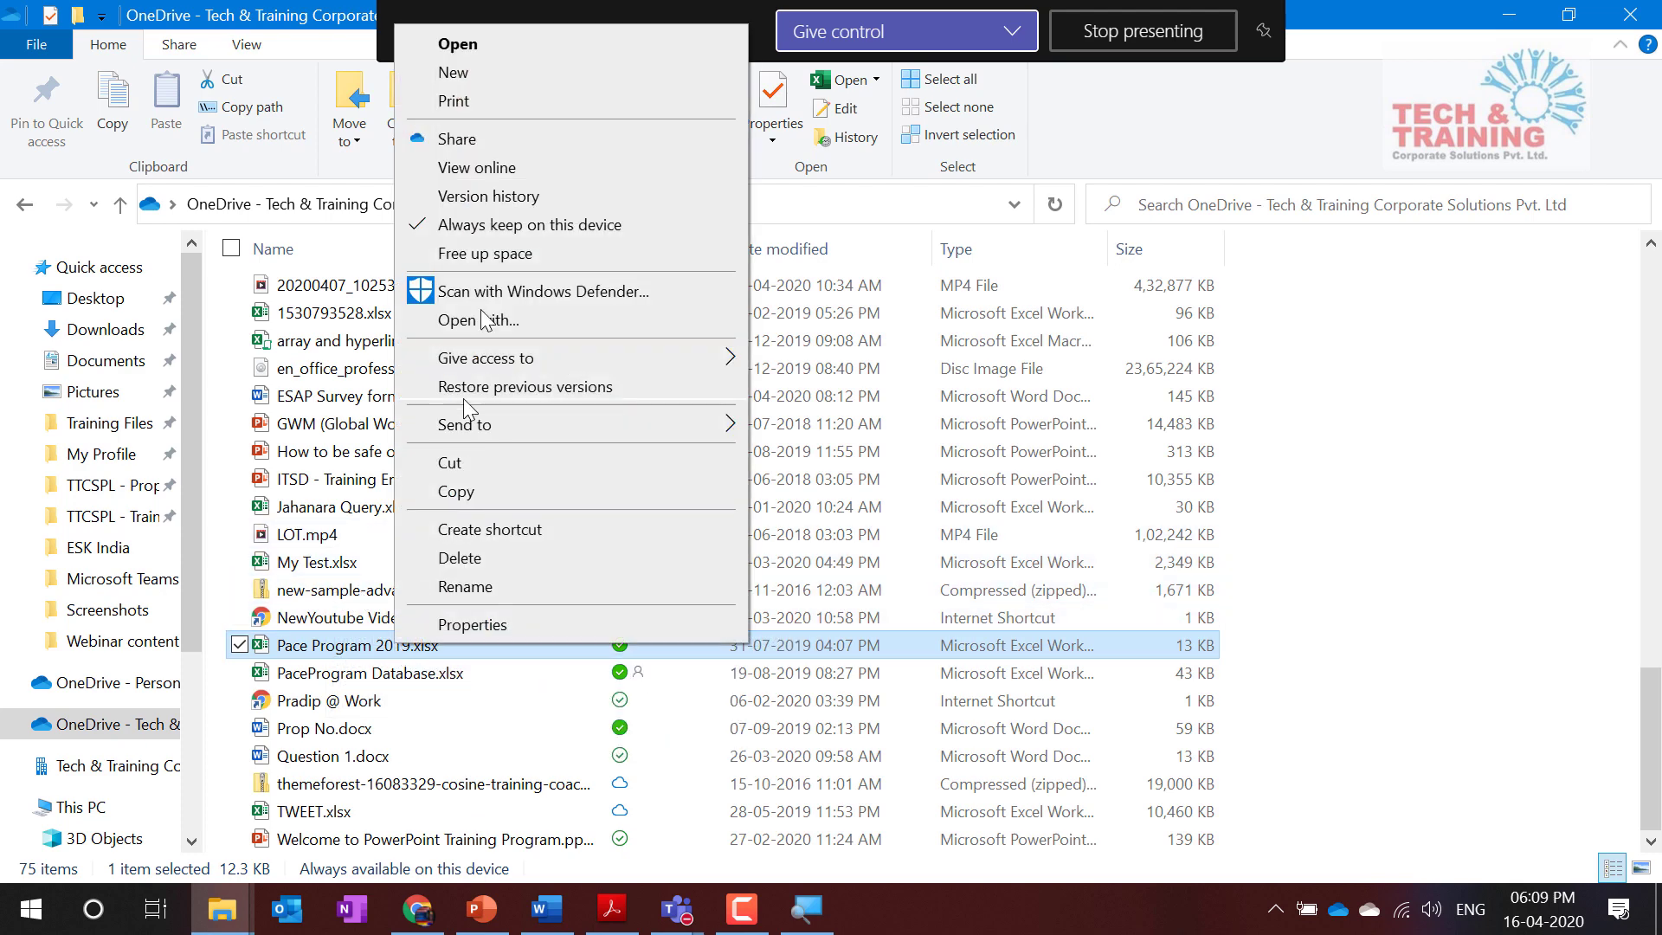
{"action": "left_click", "coordinate": [457, 139]}
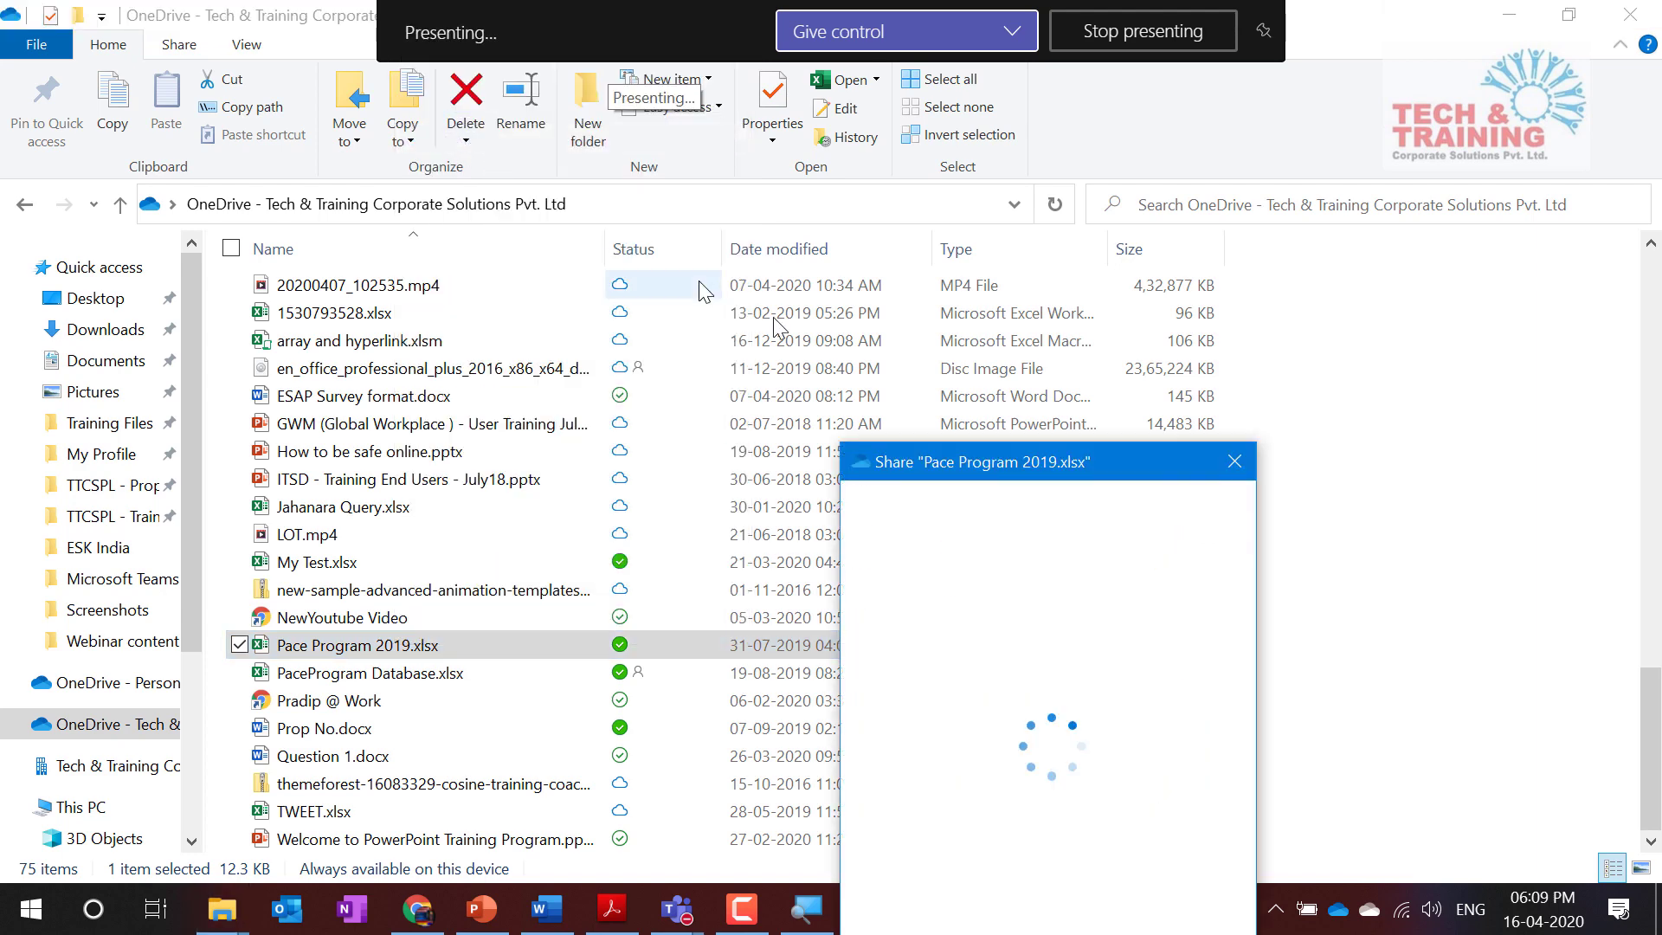
{"action": "left_click_drag", "start_coordinate": [962, 453], "coordinate": [631, 210]}
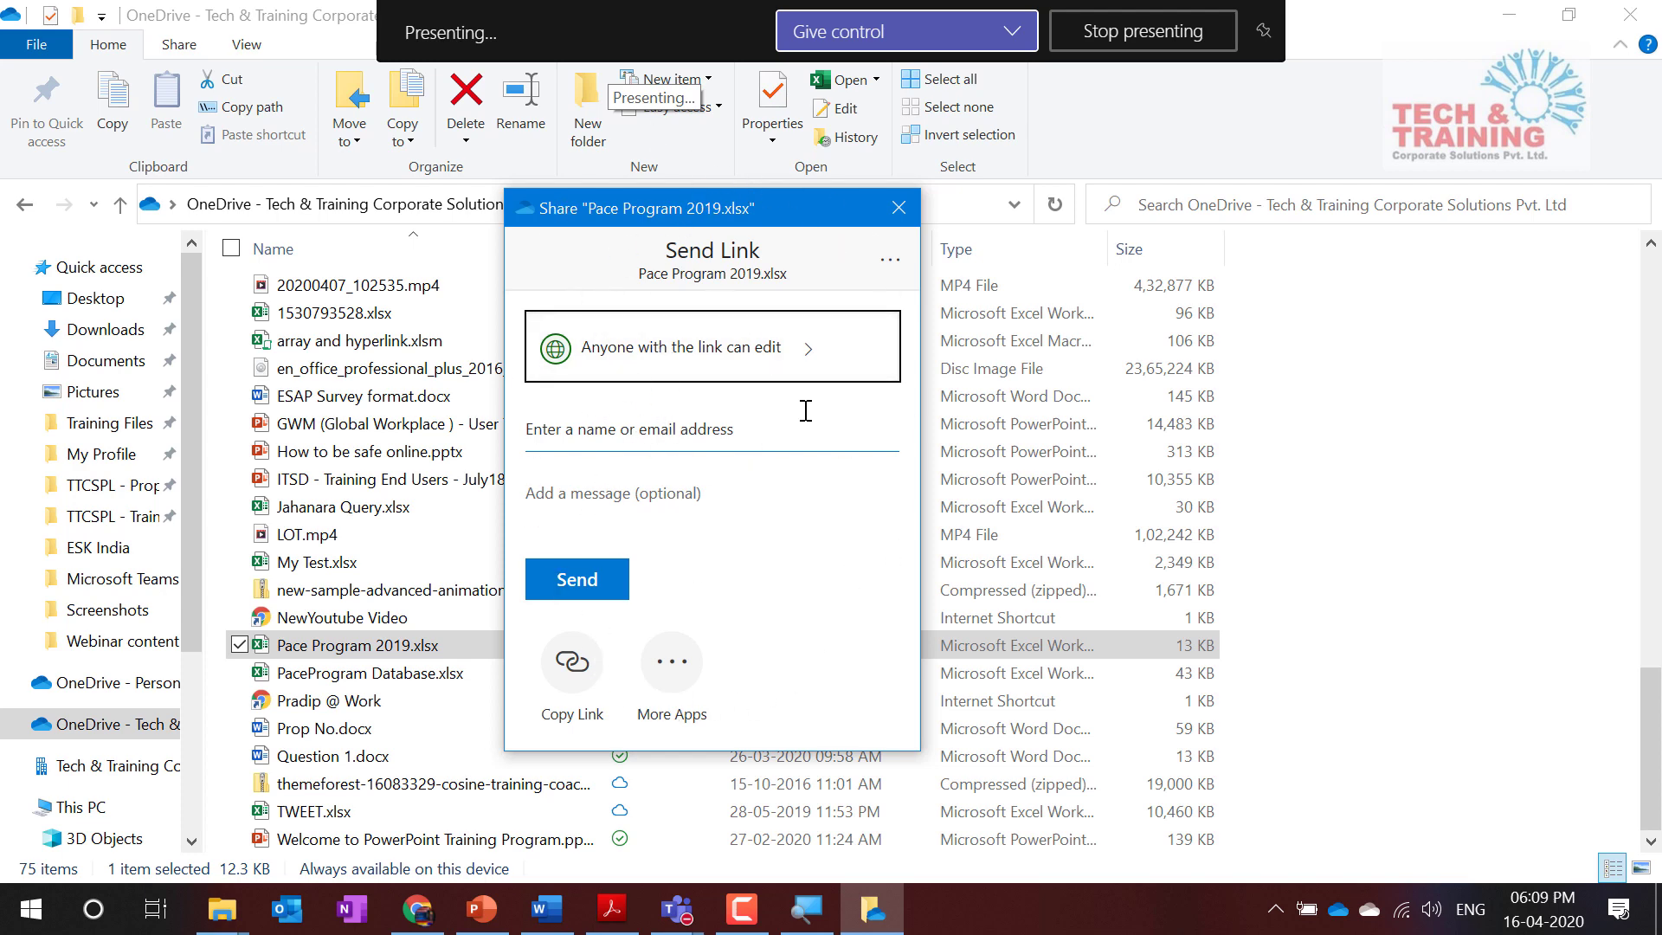
{"action": "left_click", "coordinate": [898, 208]}
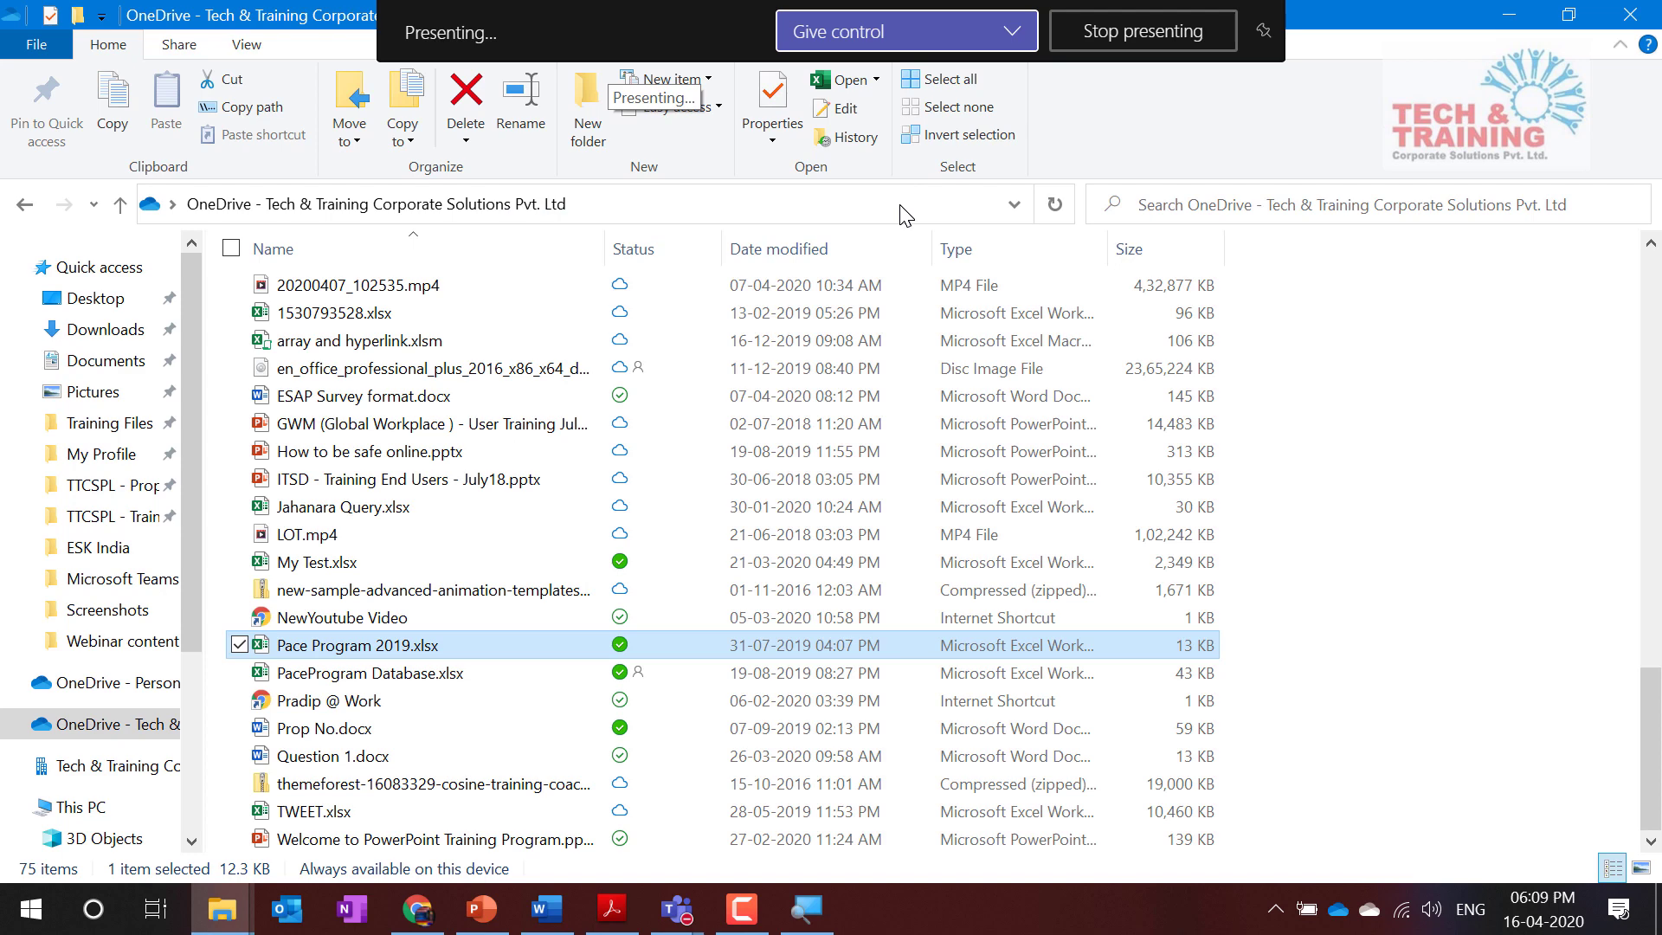
Step: Switch to OneDrive in Chrome, open sharing for the testing folder, and view its link settings without applying changes
{"action": "left_click", "coordinate": [407, 922]}
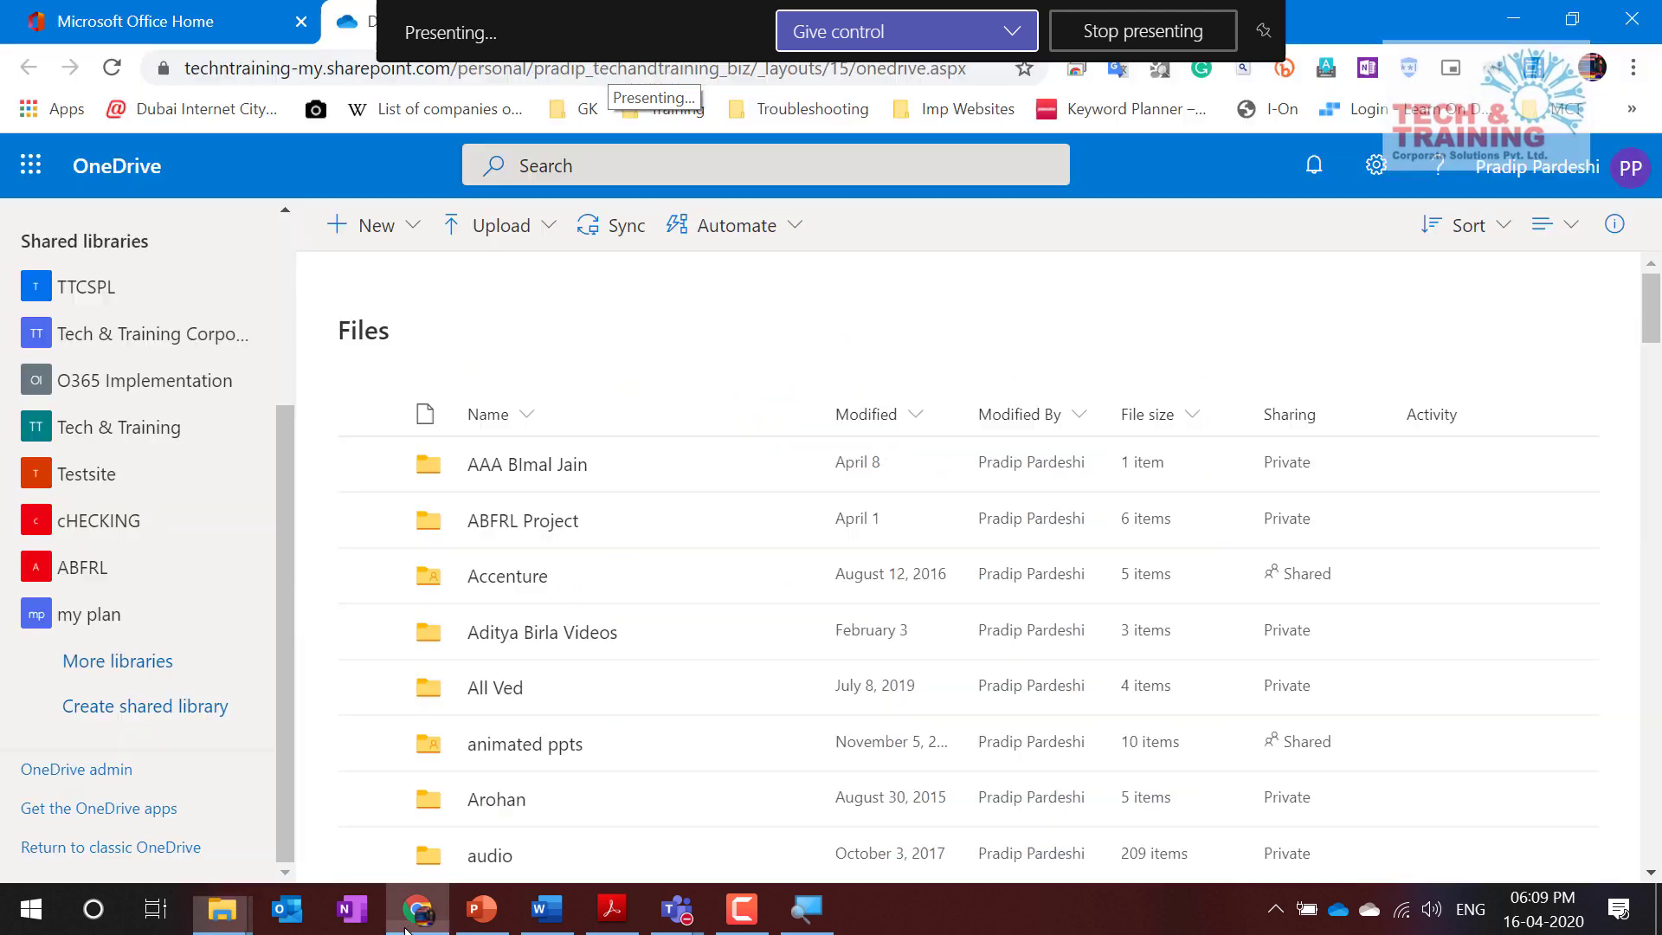
{"action": "scroll", "coordinate": [706, 557], "scroll_direction": "down", "scroll_amount": 20}
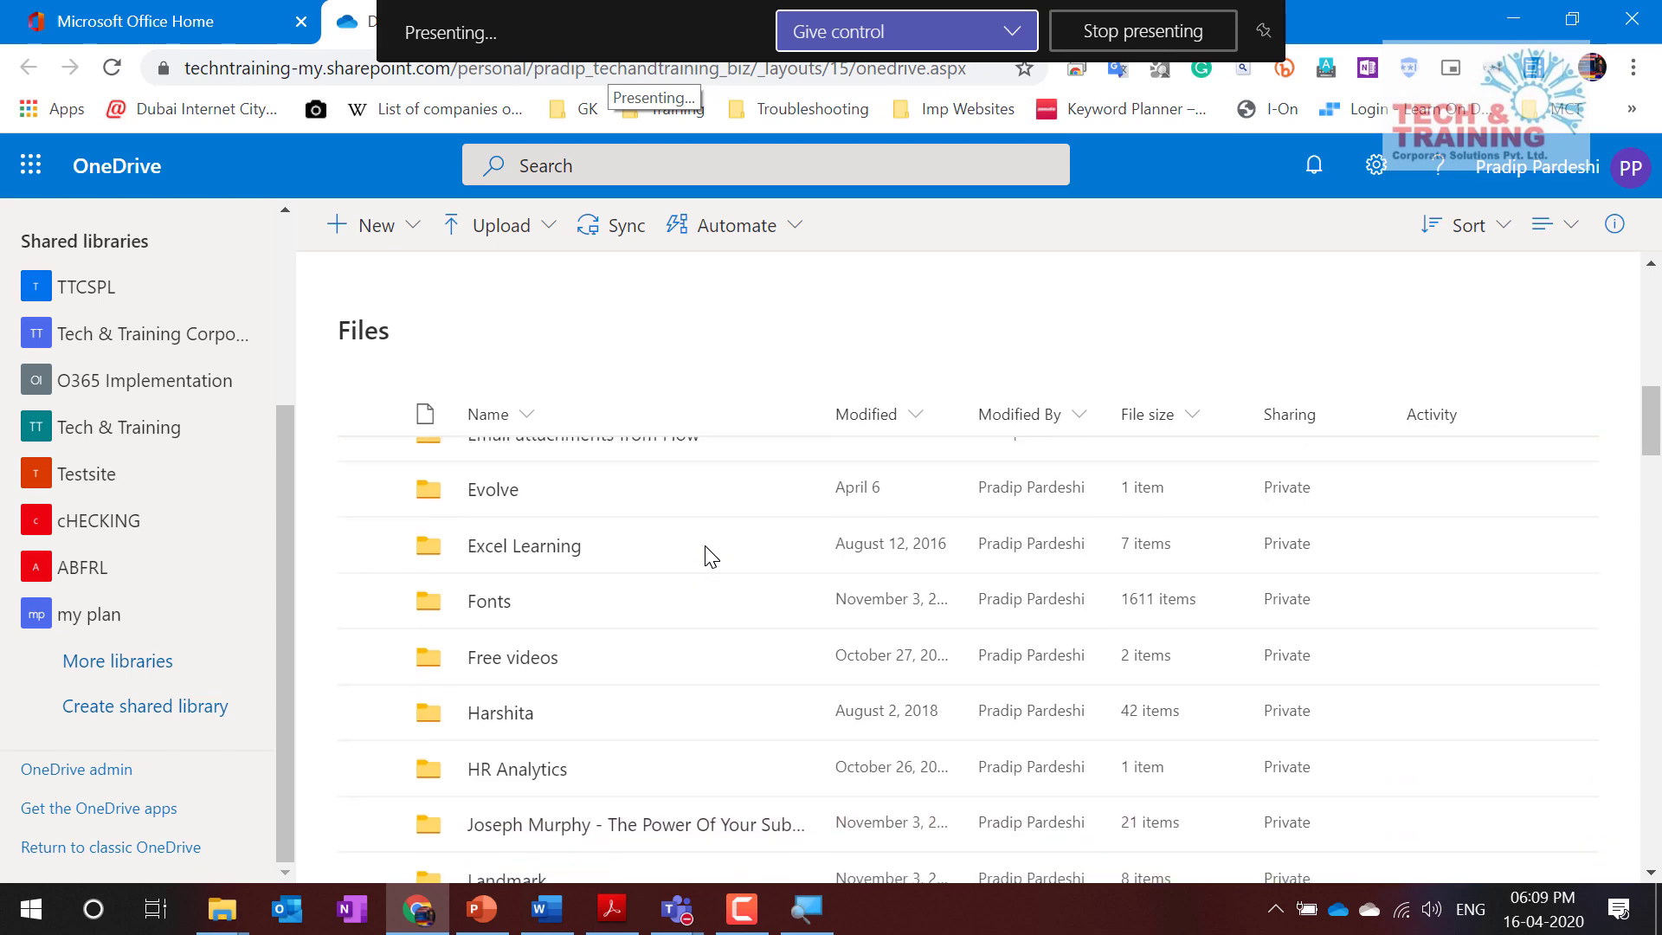
{"action": "scroll", "coordinate": [706, 557], "scroll_direction": "down", "scroll_amount": 15}
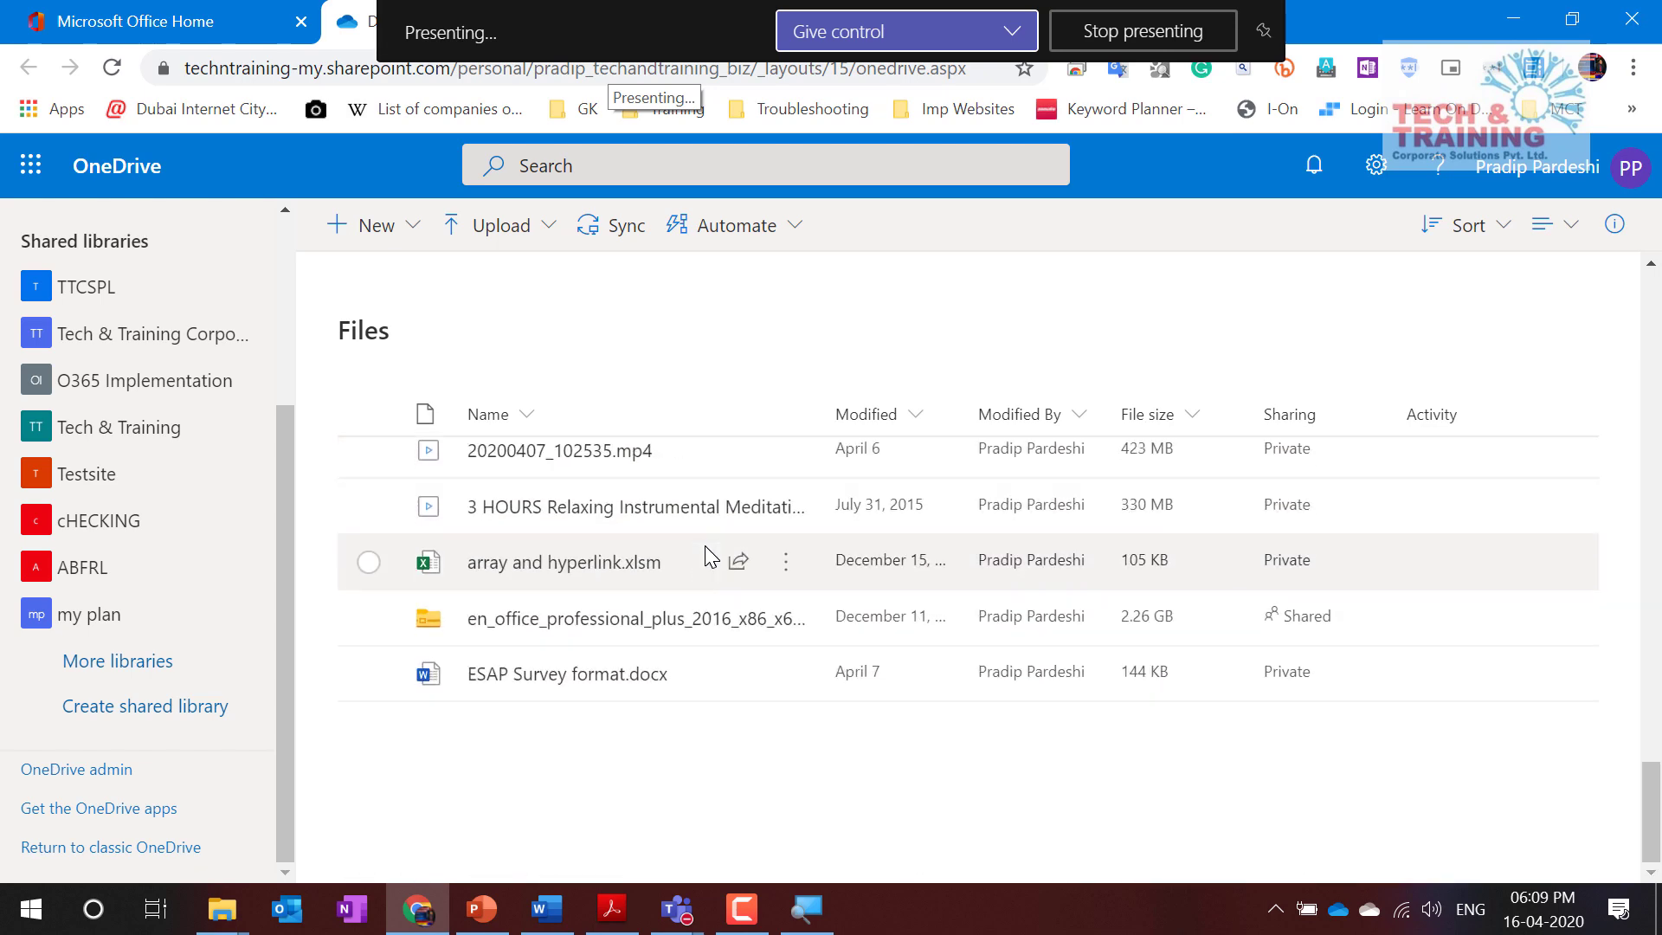
{"action": "scroll", "coordinate": [706, 557], "scroll_direction": "up", "scroll_amount": 6}
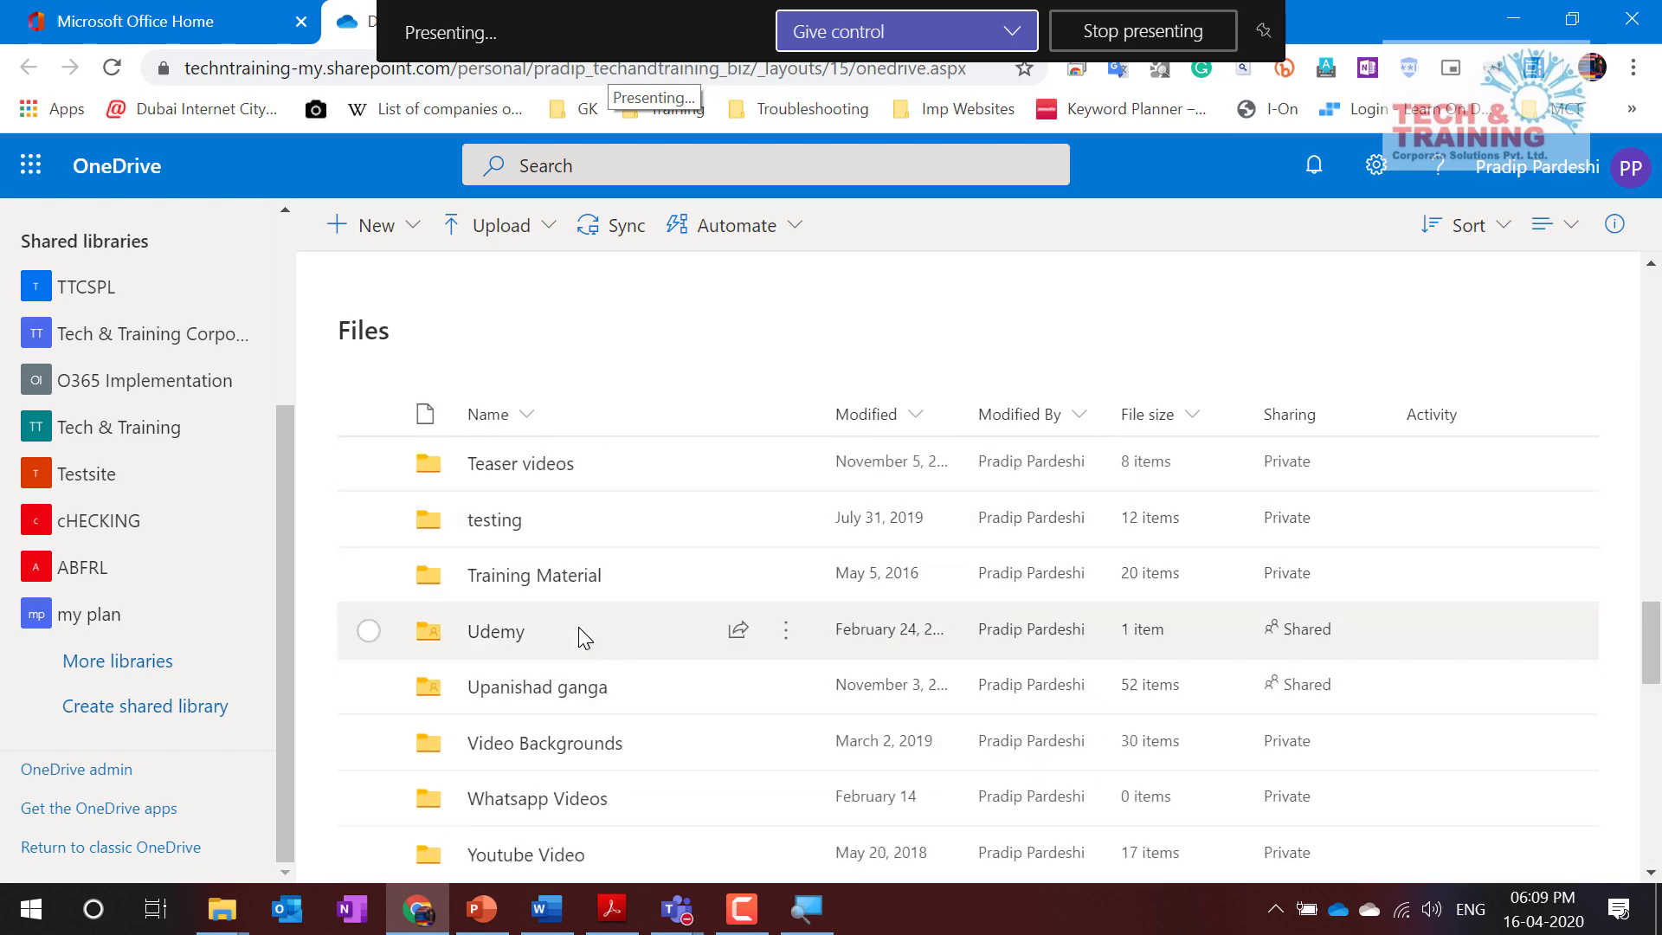
{"action": "right_click", "coordinate": [580, 516]}
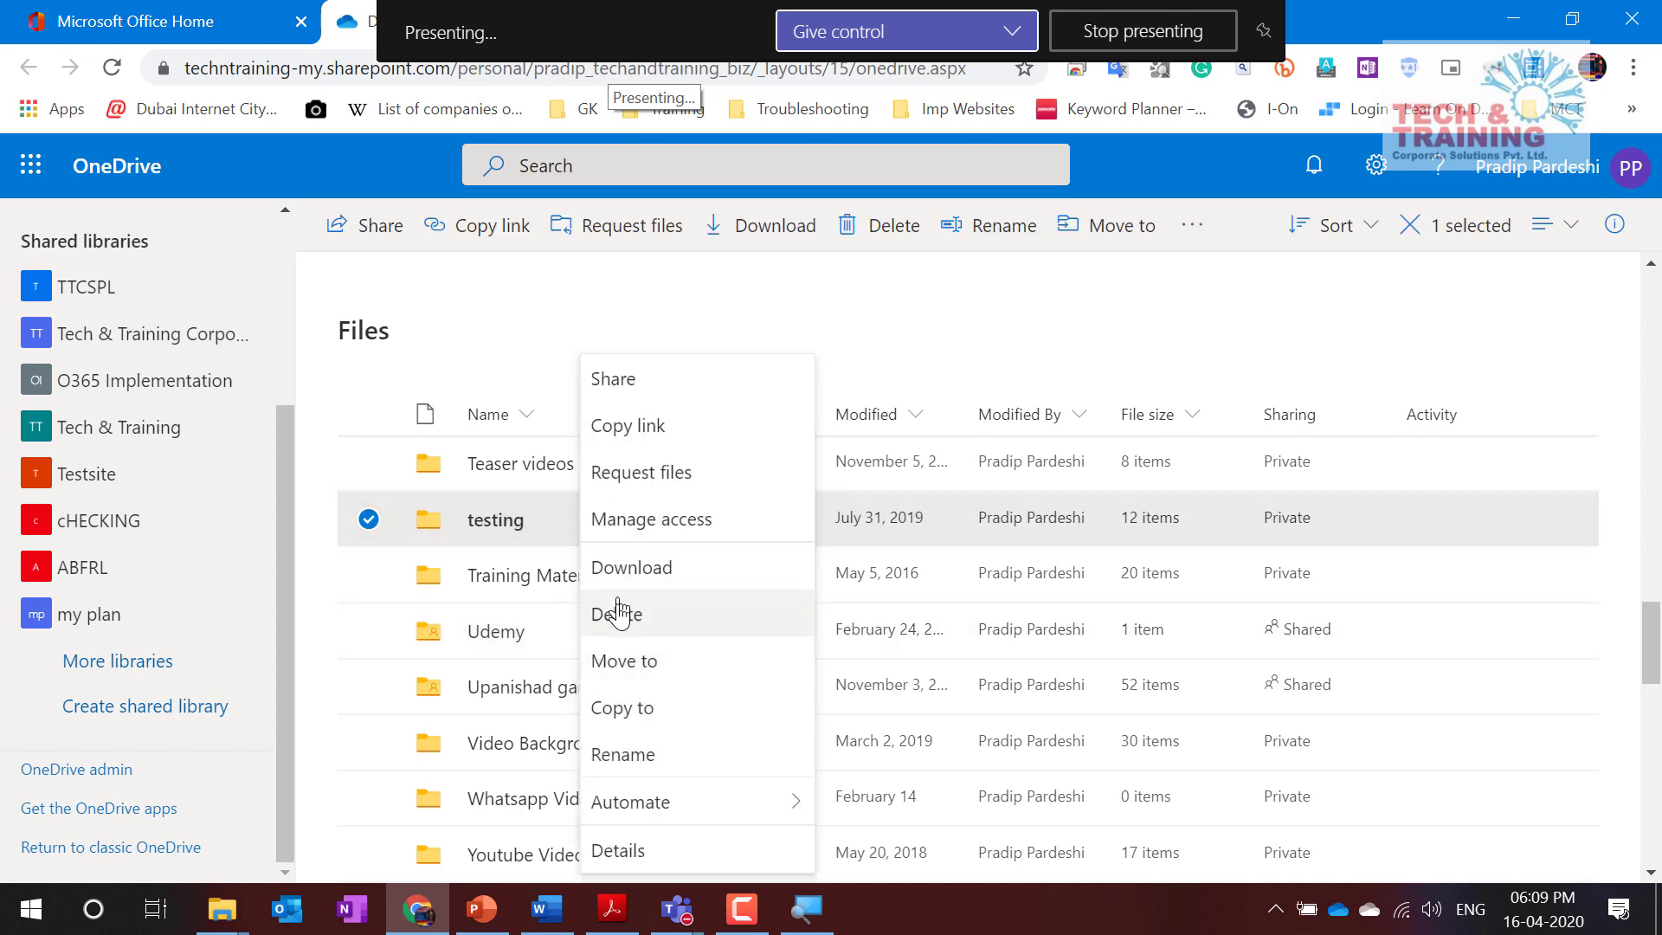
{"action": "left_click", "coordinate": [669, 387]}
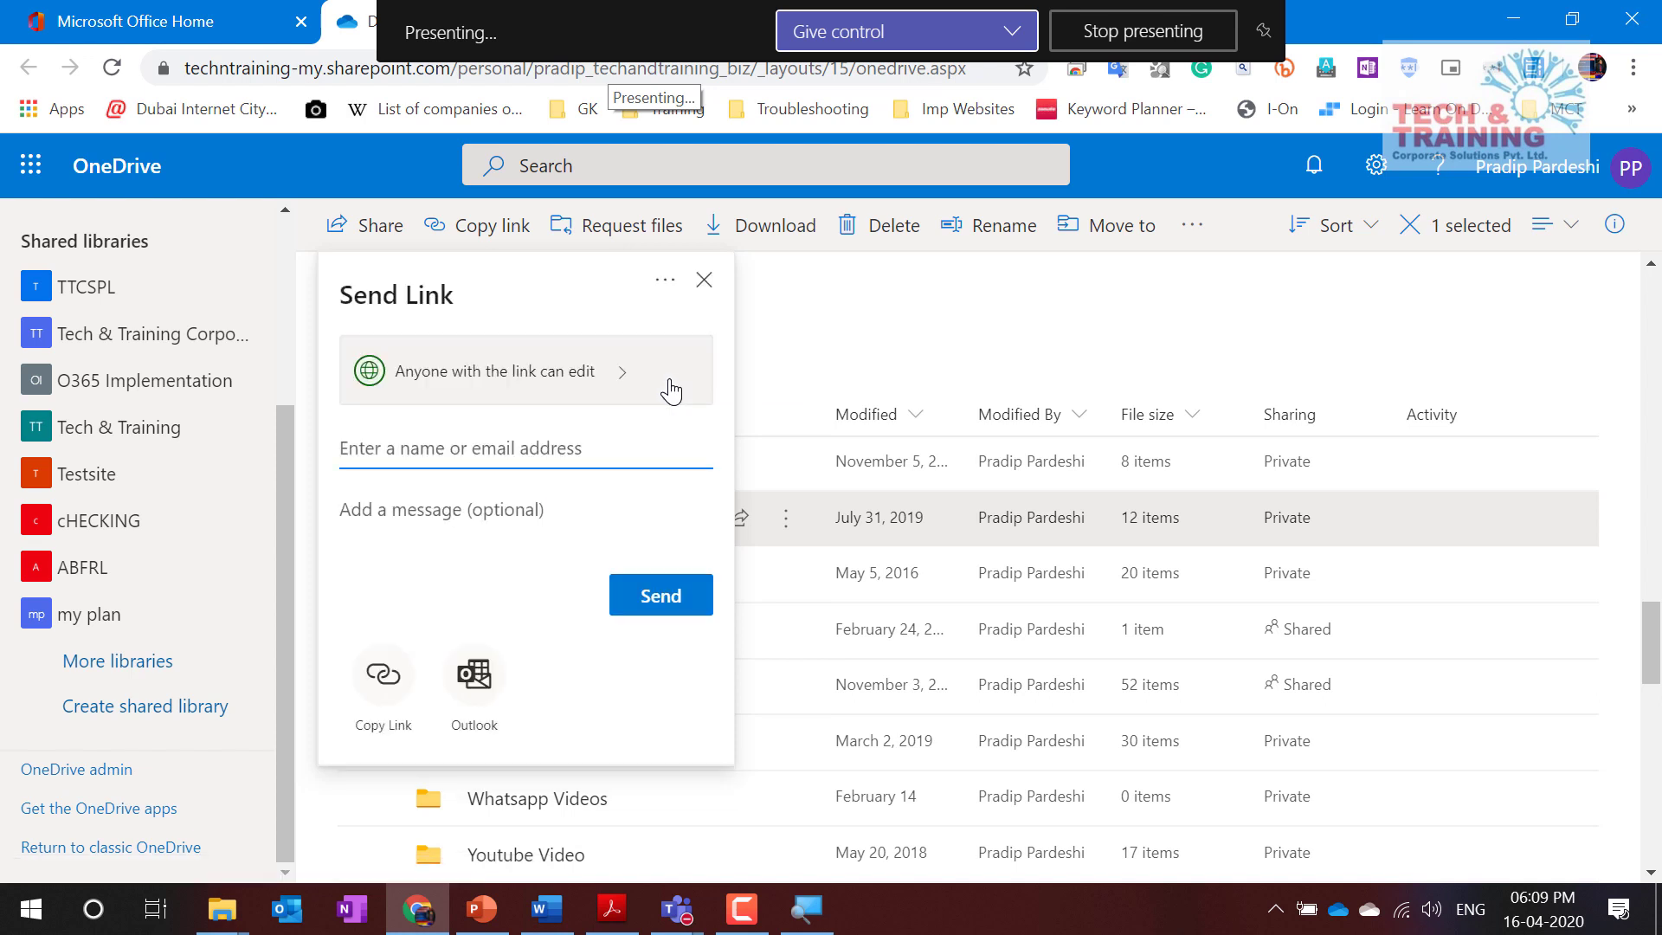
{"action": "left_click", "coordinate": [472, 381]}
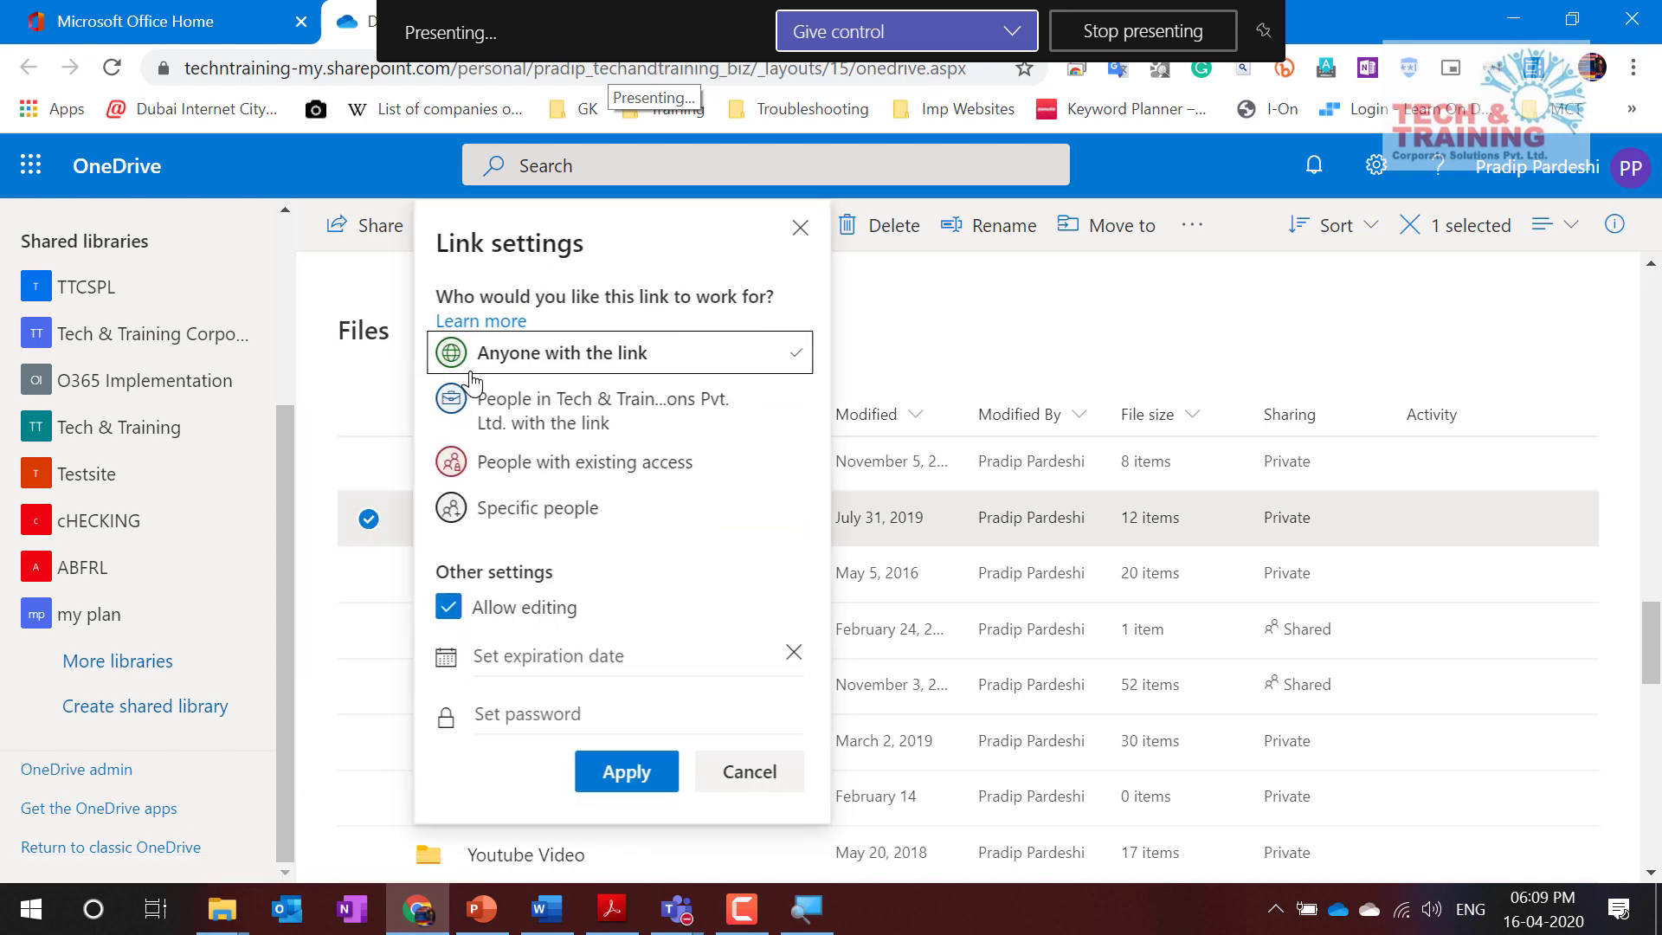
{"action": "left_click", "coordinate": [746, 792]}
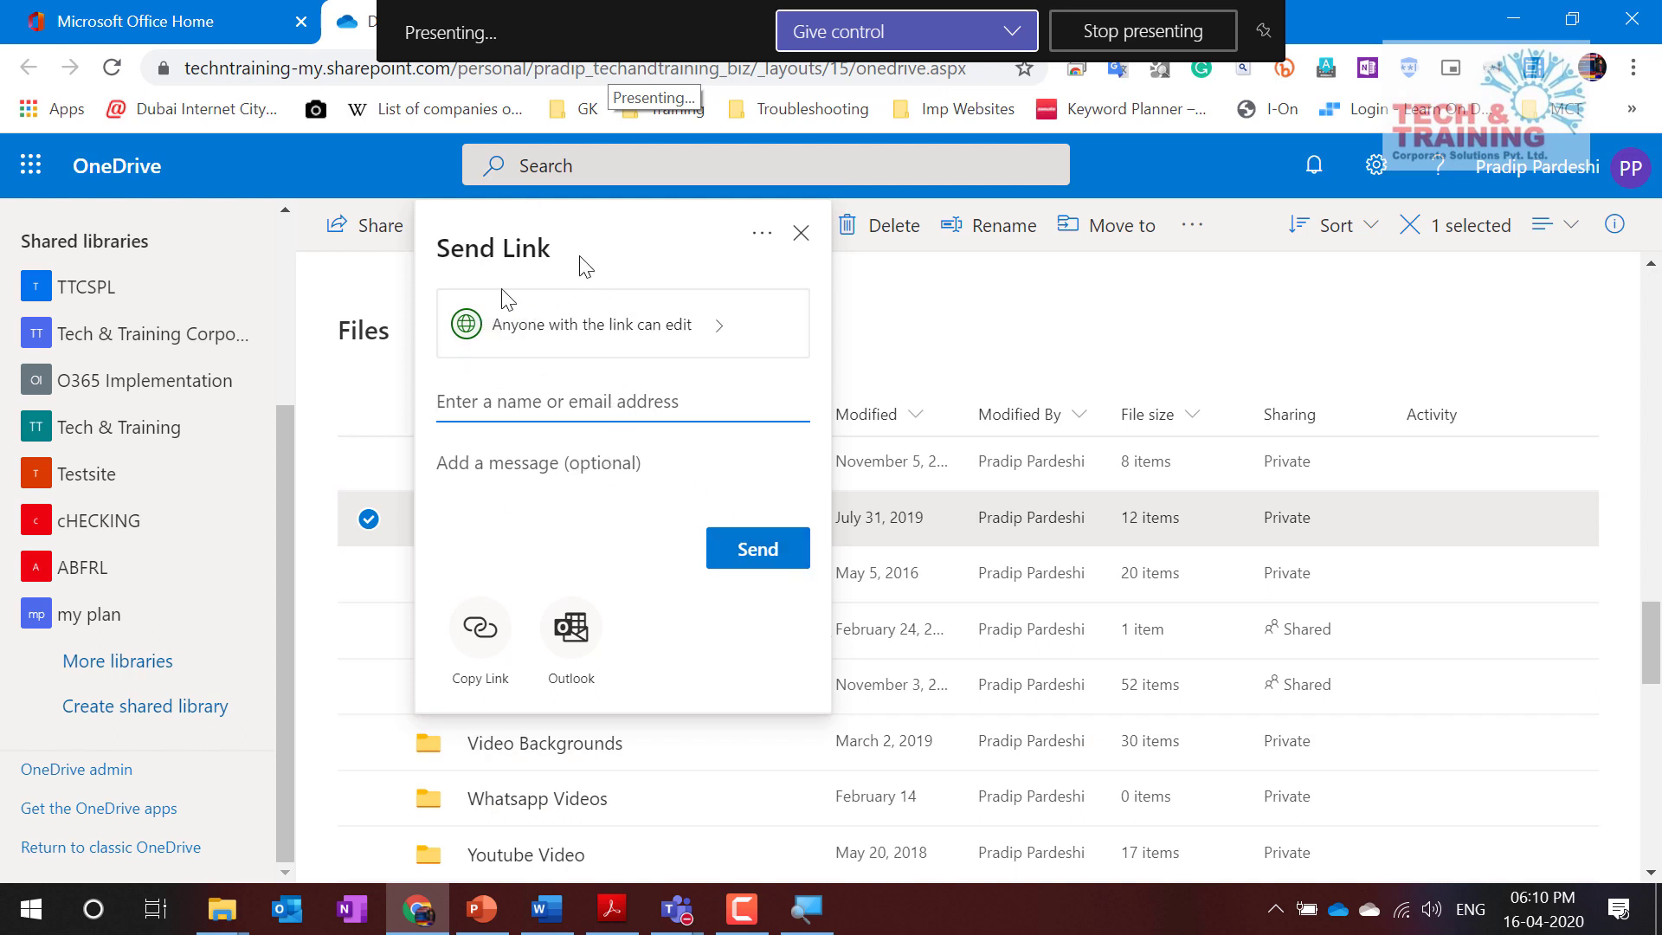
Step: Reopen the testing folder's link settings and set the link to expire on Wednesday Apr 22 2020 with editing allowed
{"action": "left_click", "coordinate": [592, 336]}
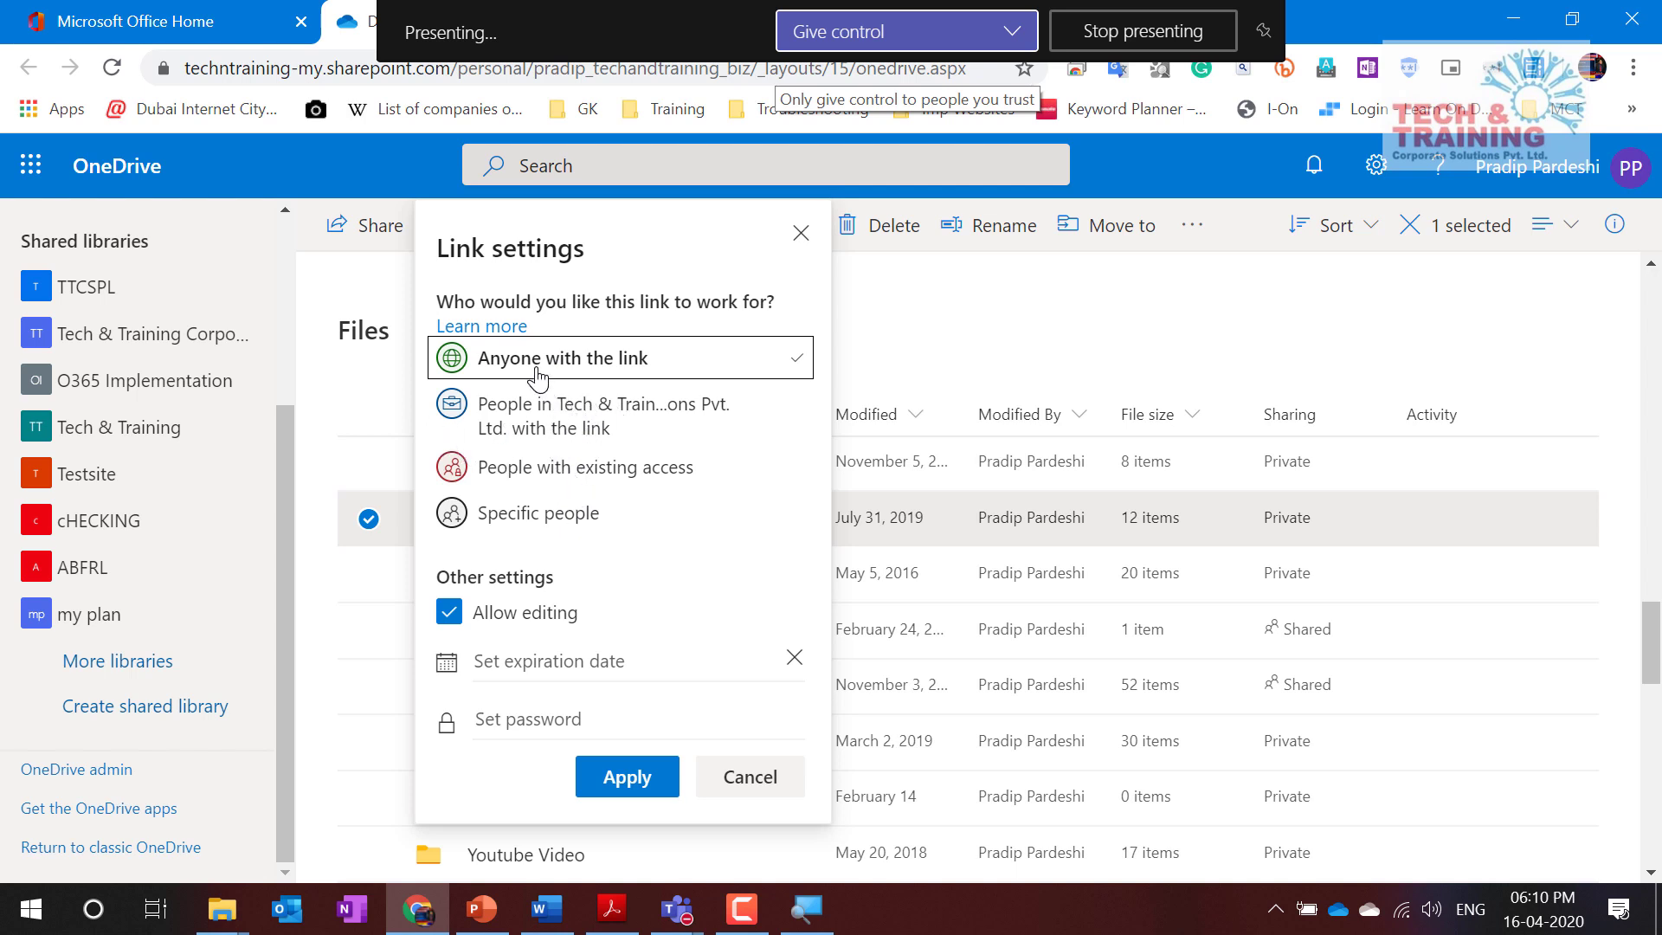
{"action": "left_click", "coordinate": [480, 614]}
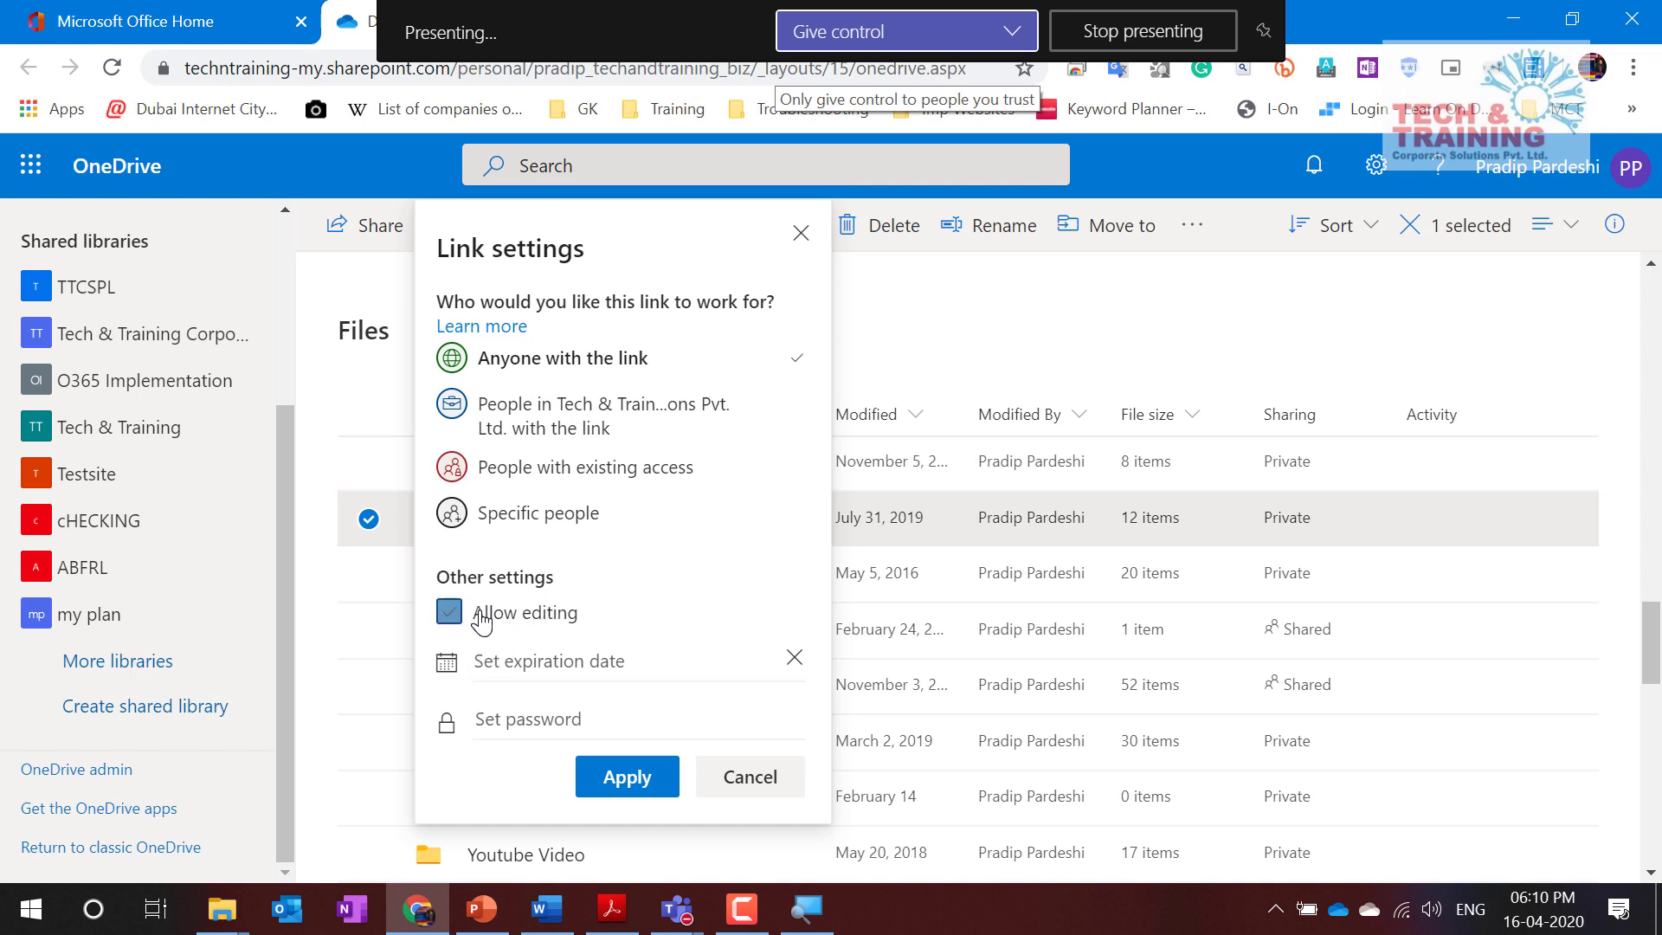
{"action": "left_click", "coordinate": [482, 618]}
{"action": "left_click", "coordinate": [516, 664]}
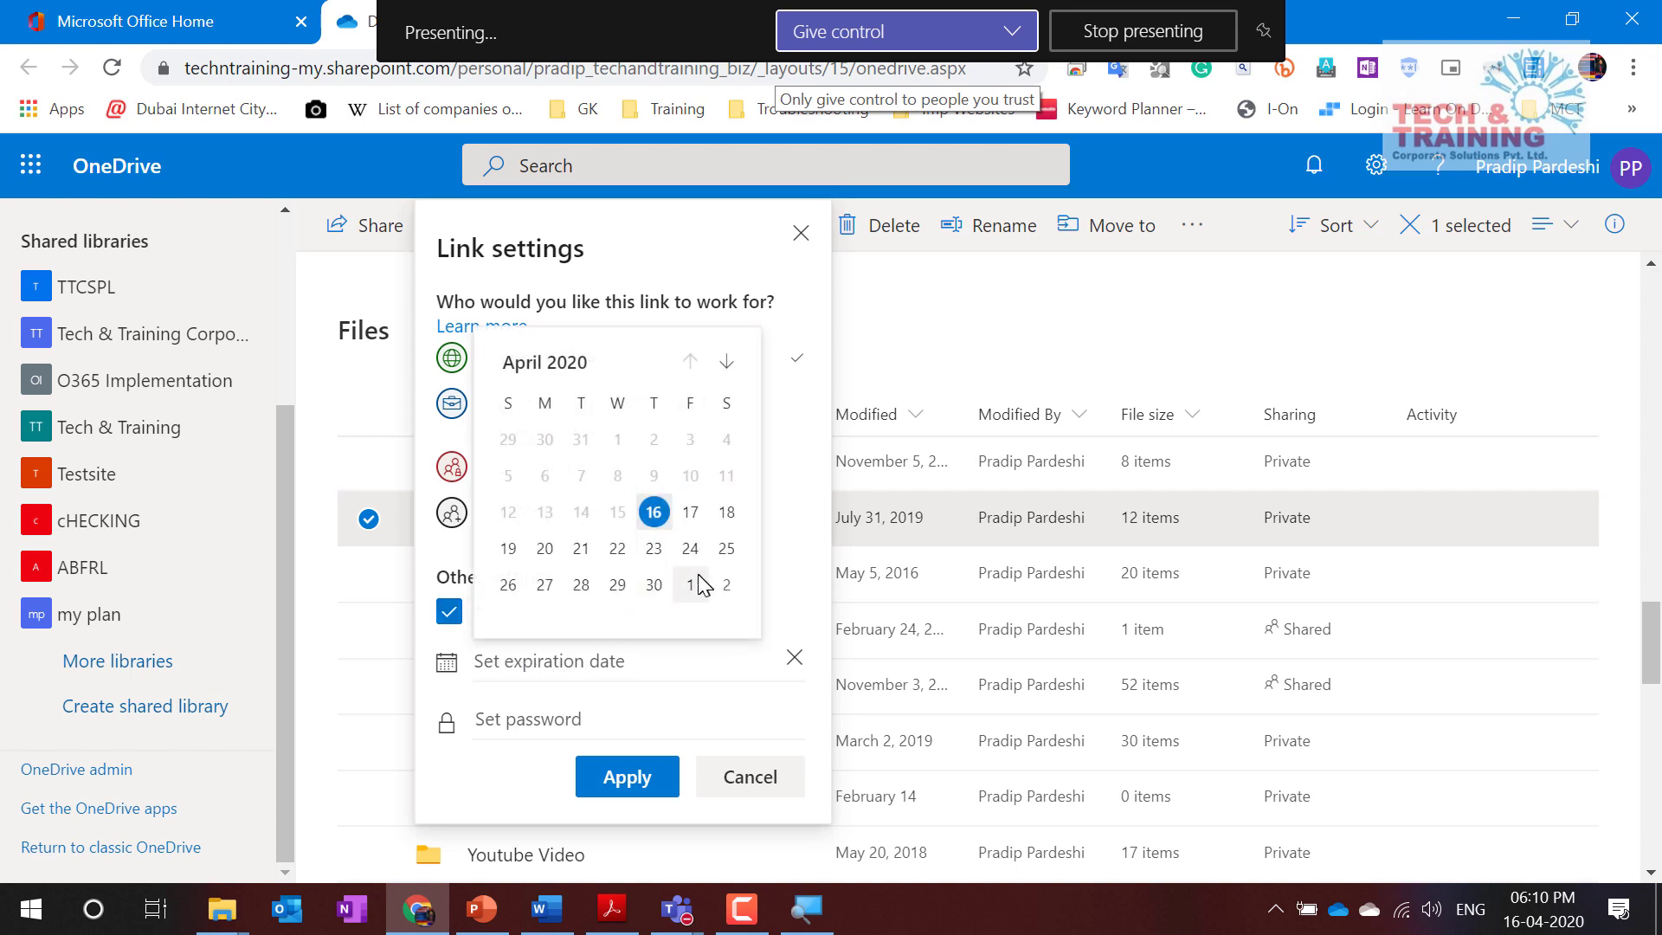
{"action": "left_click", "coordinate": [618, 549]}
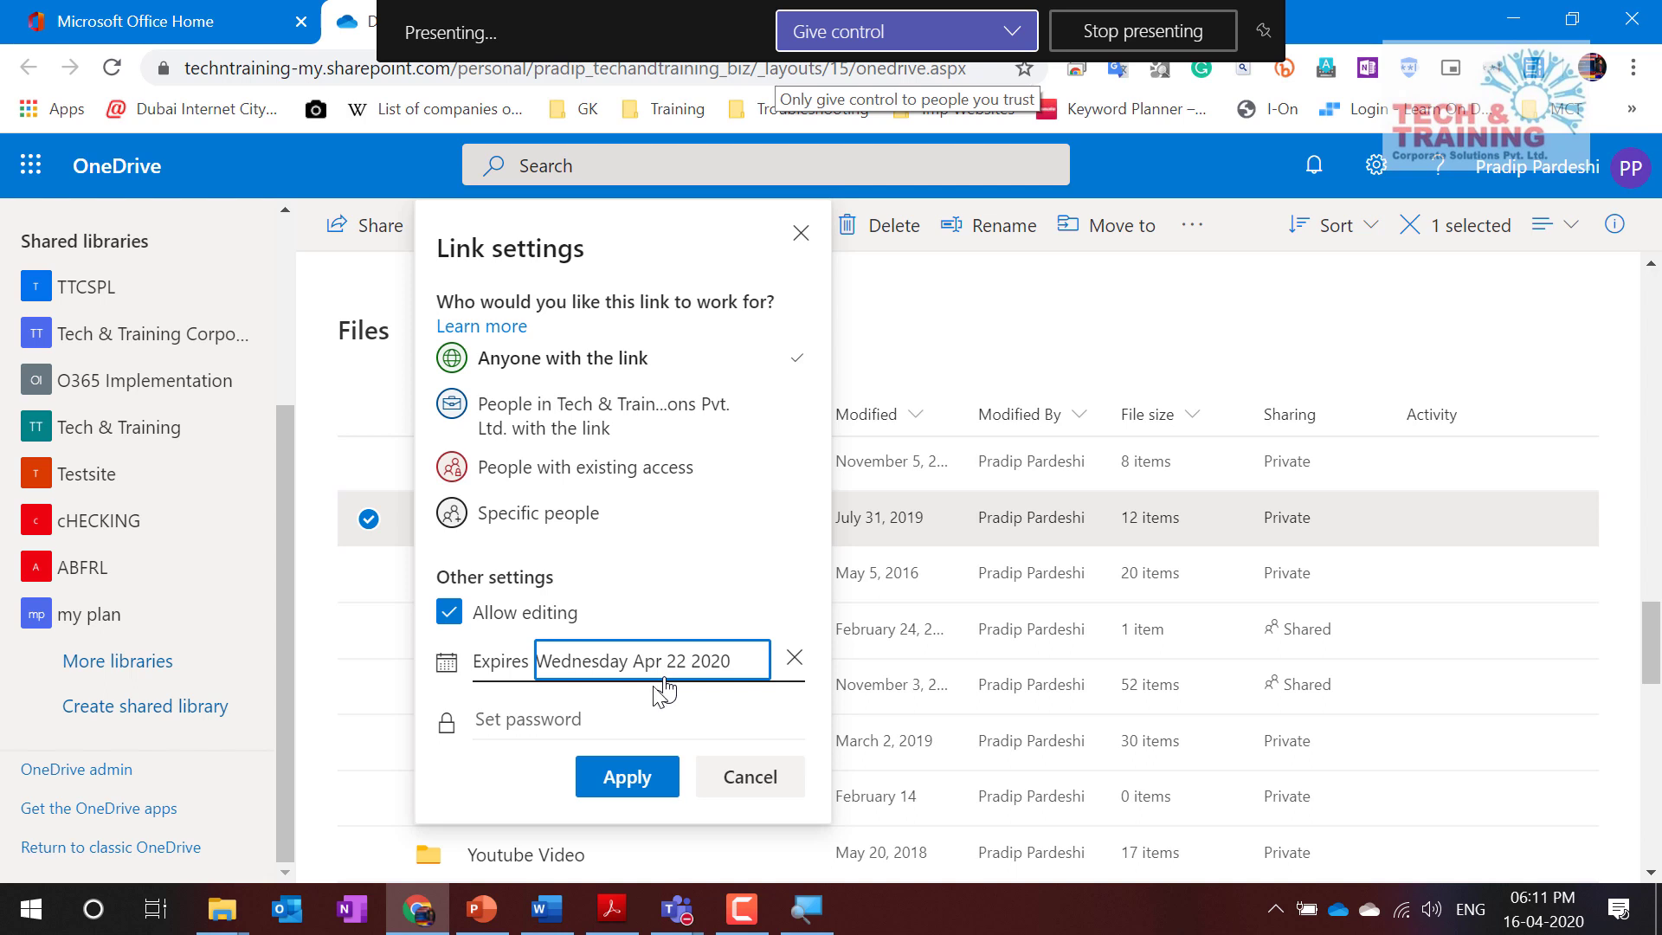
Step: Look at the link's password option, turn off editing, and cancel the link settings
{"action": "left_click", "coordinate": [569, 721]}
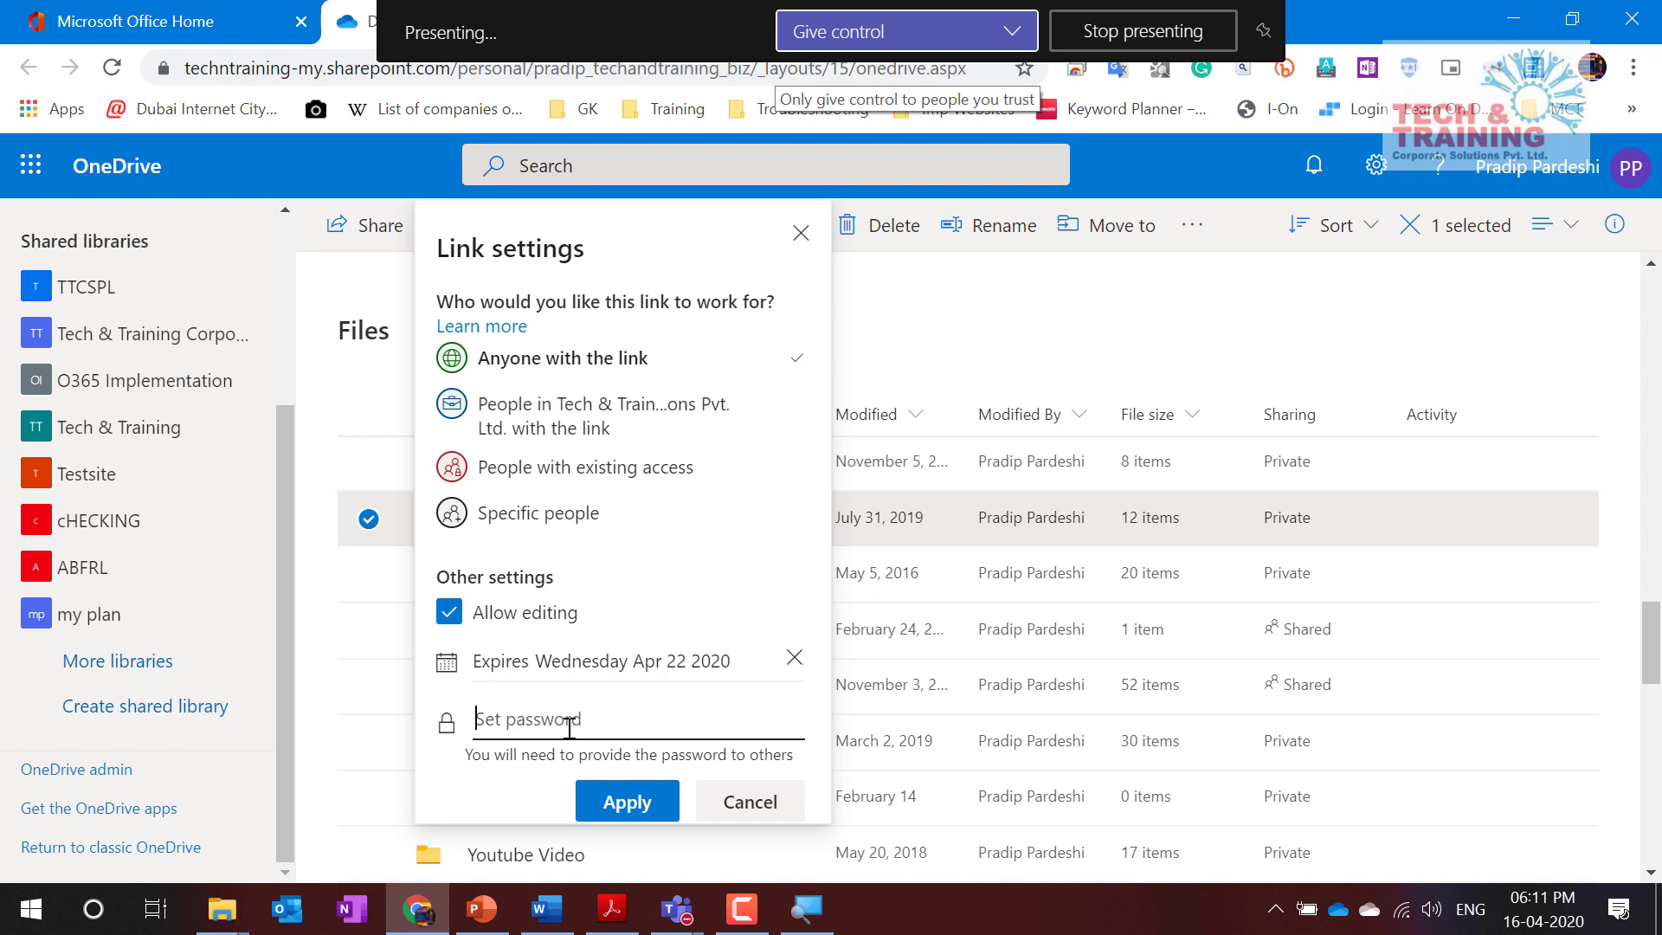
{"action": "left_click", "coordinate": [455, 621]}
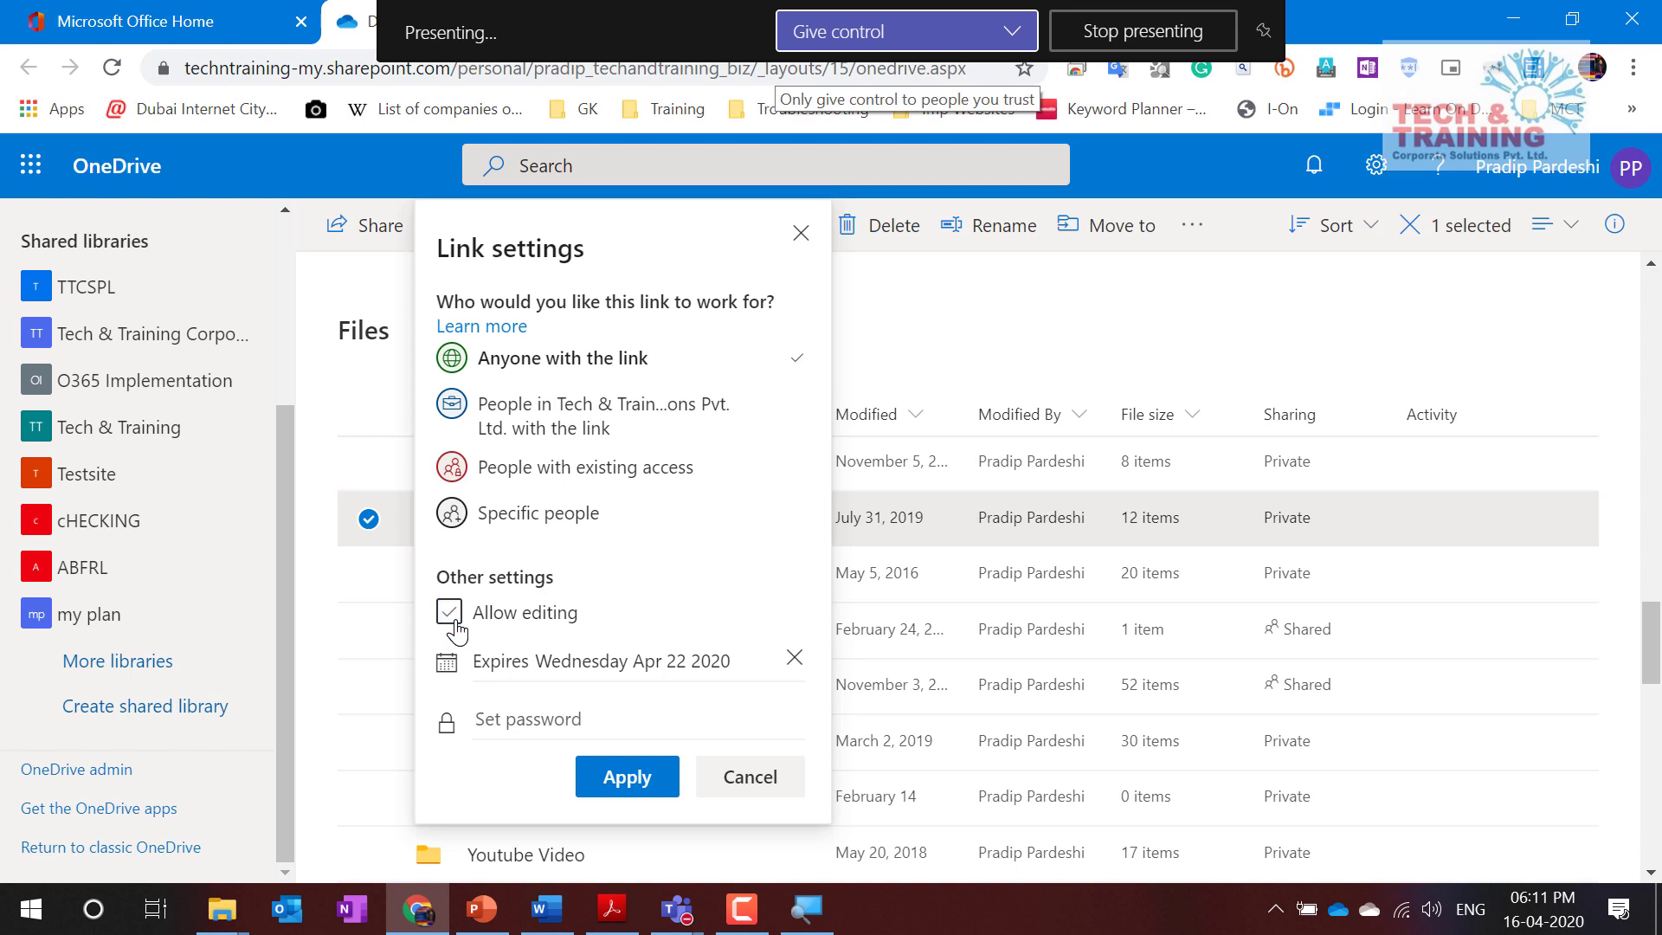
{"action": "left_click", "coordinate": [746, 779]}
{"action": "scroll", "coordinate": [741, 794], "scroll_direction": "down", "scroll_amount": 3}
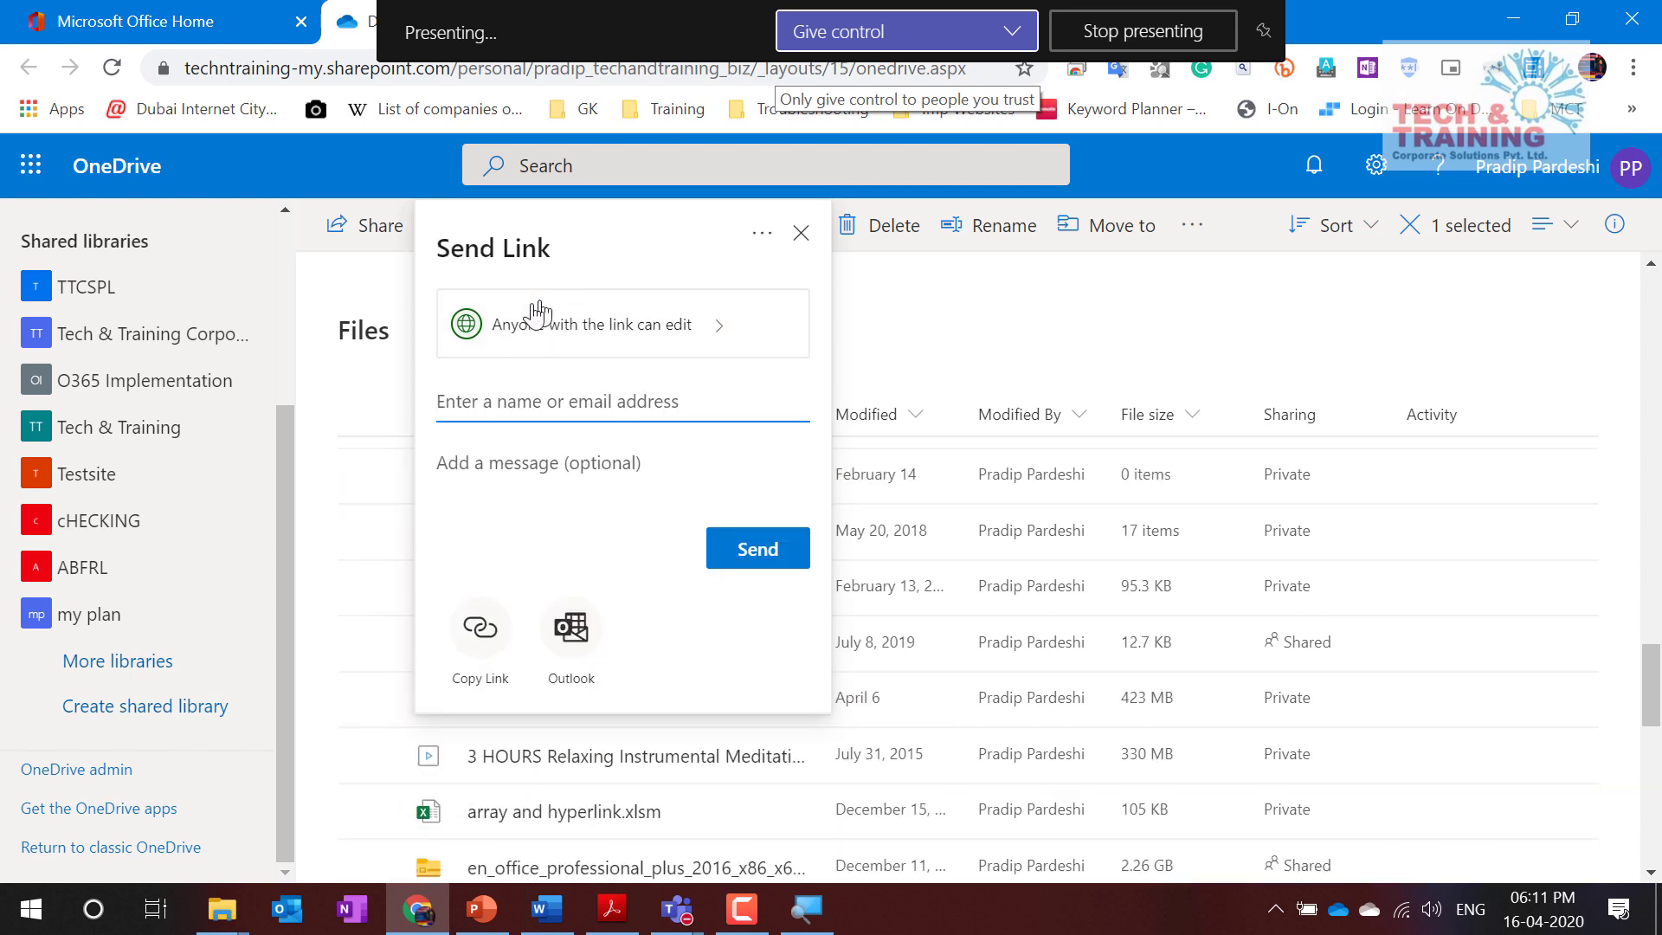
Step: View the testing folder's link settings, including who the link works for, and close the sharing dialog without applying changes
{"action": "left_click", "coordinate": [643, 344]}
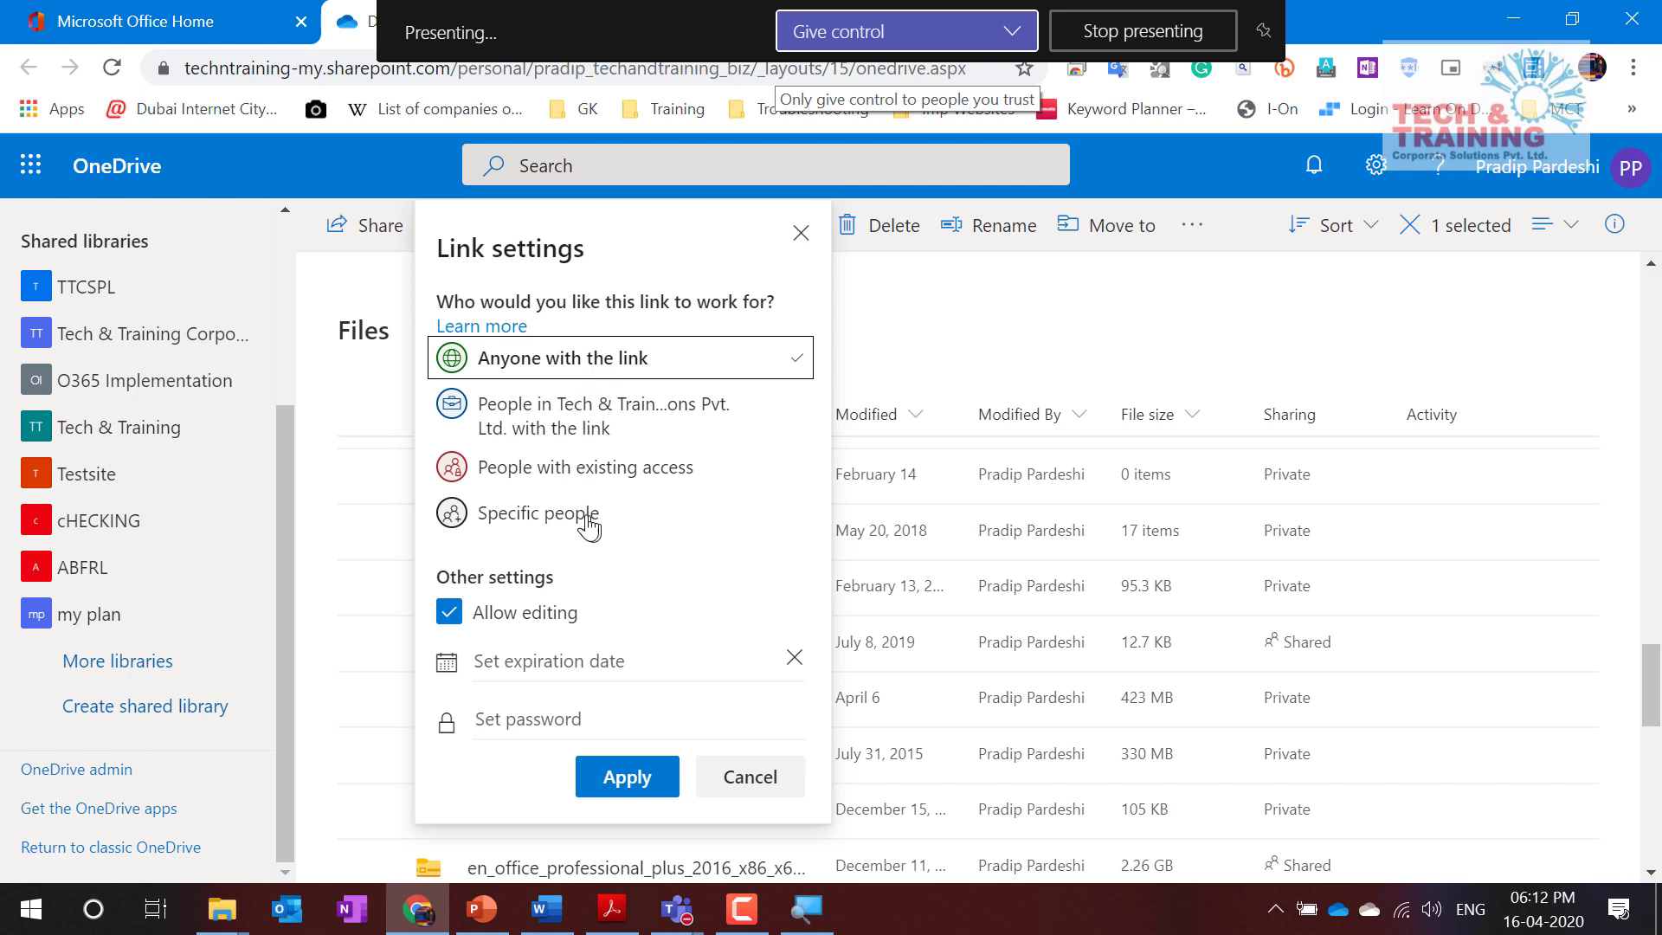
{"action": "left_click", "coordinate": [746, 779]}
{"action": "scroll", "coordinate": [742, 787], "scroll_direction": "down", "scroll_amount": 3}
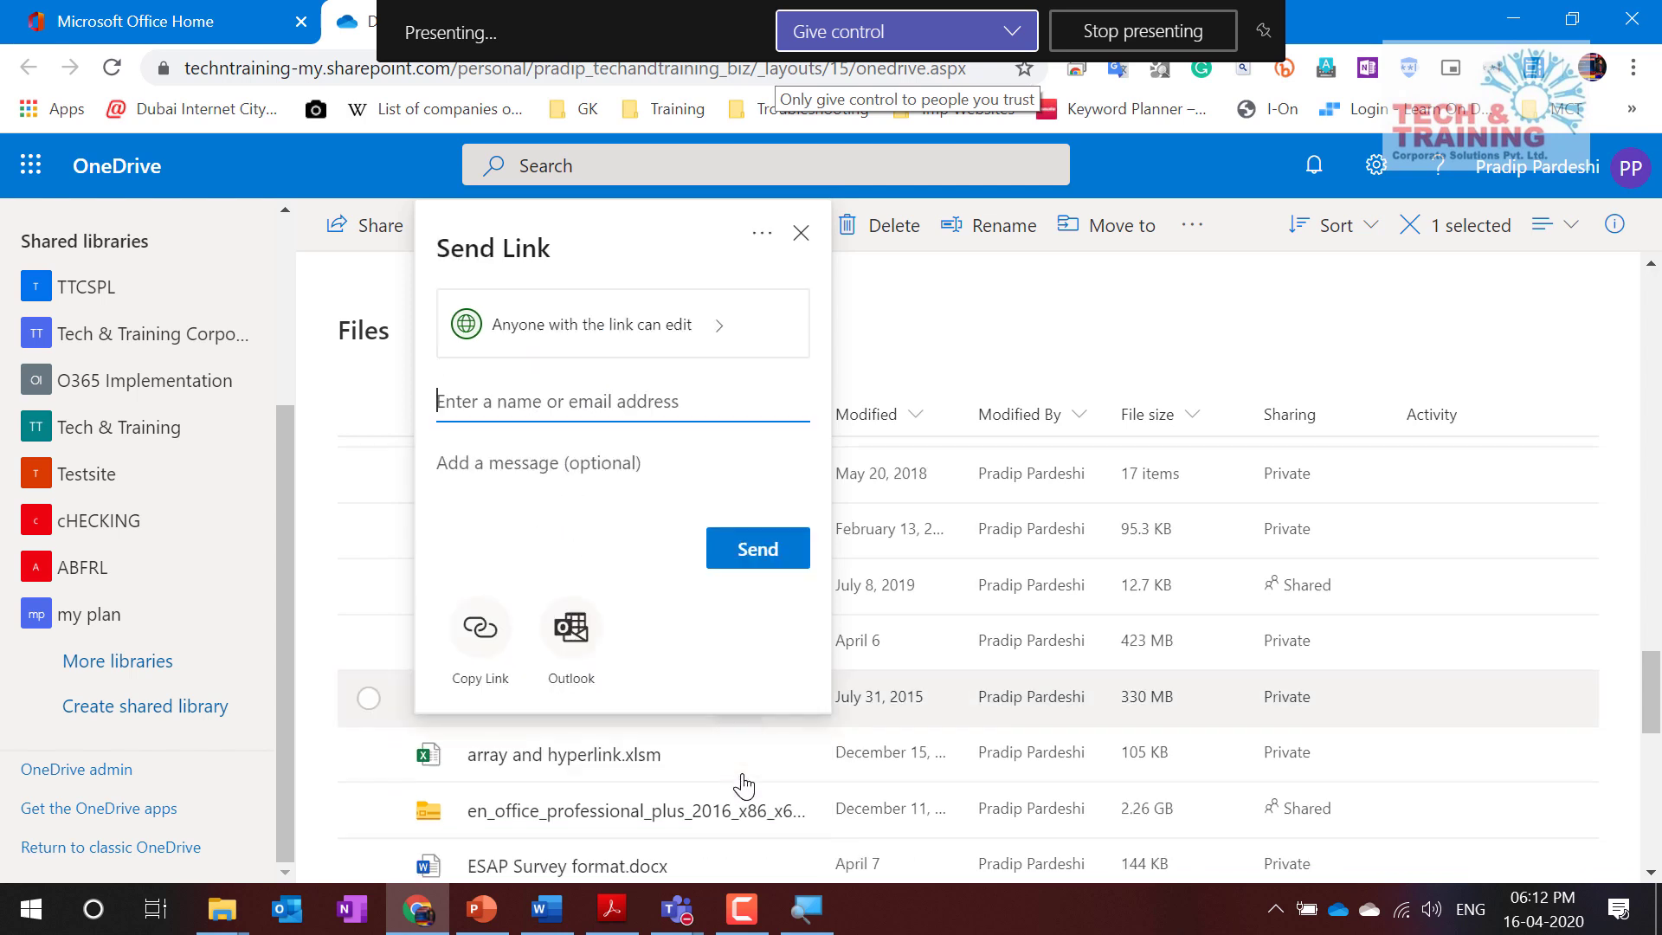
{"action": "left_click", "coordinate": [801, 232]}
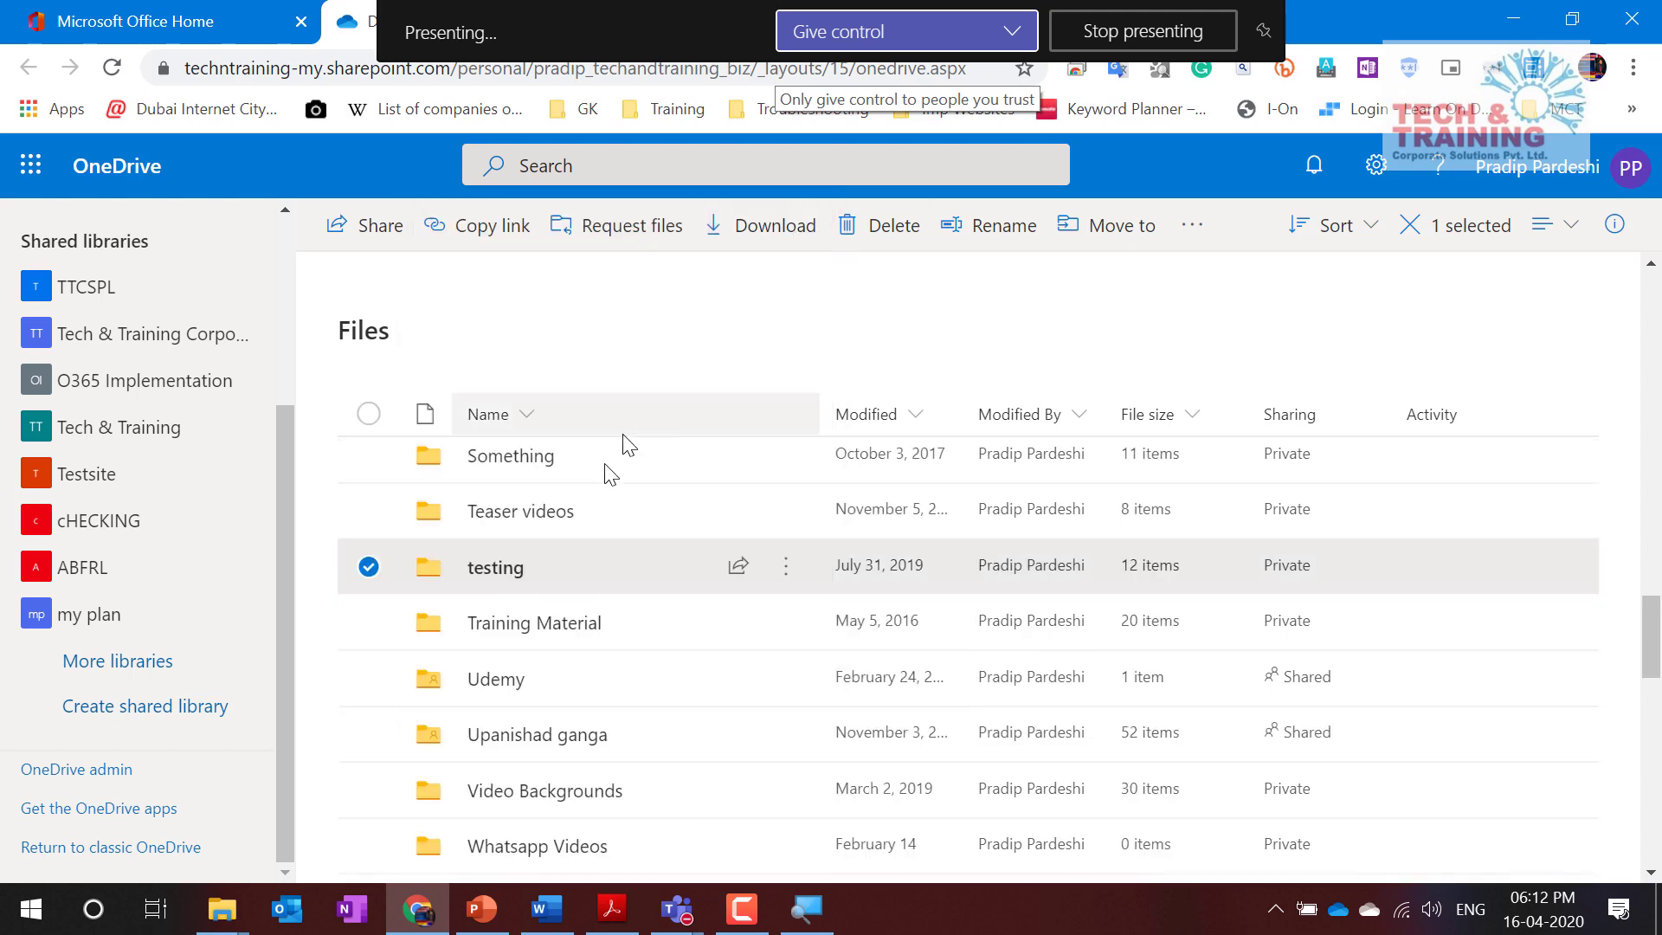
Step: Open sharing for TWEET.xlsx, view its link settings including the Block download option, and close without sharing
{"action": "scroll", "coordinate": [543, 606], "scroll_direction": "down", "scroll_amount": 10}
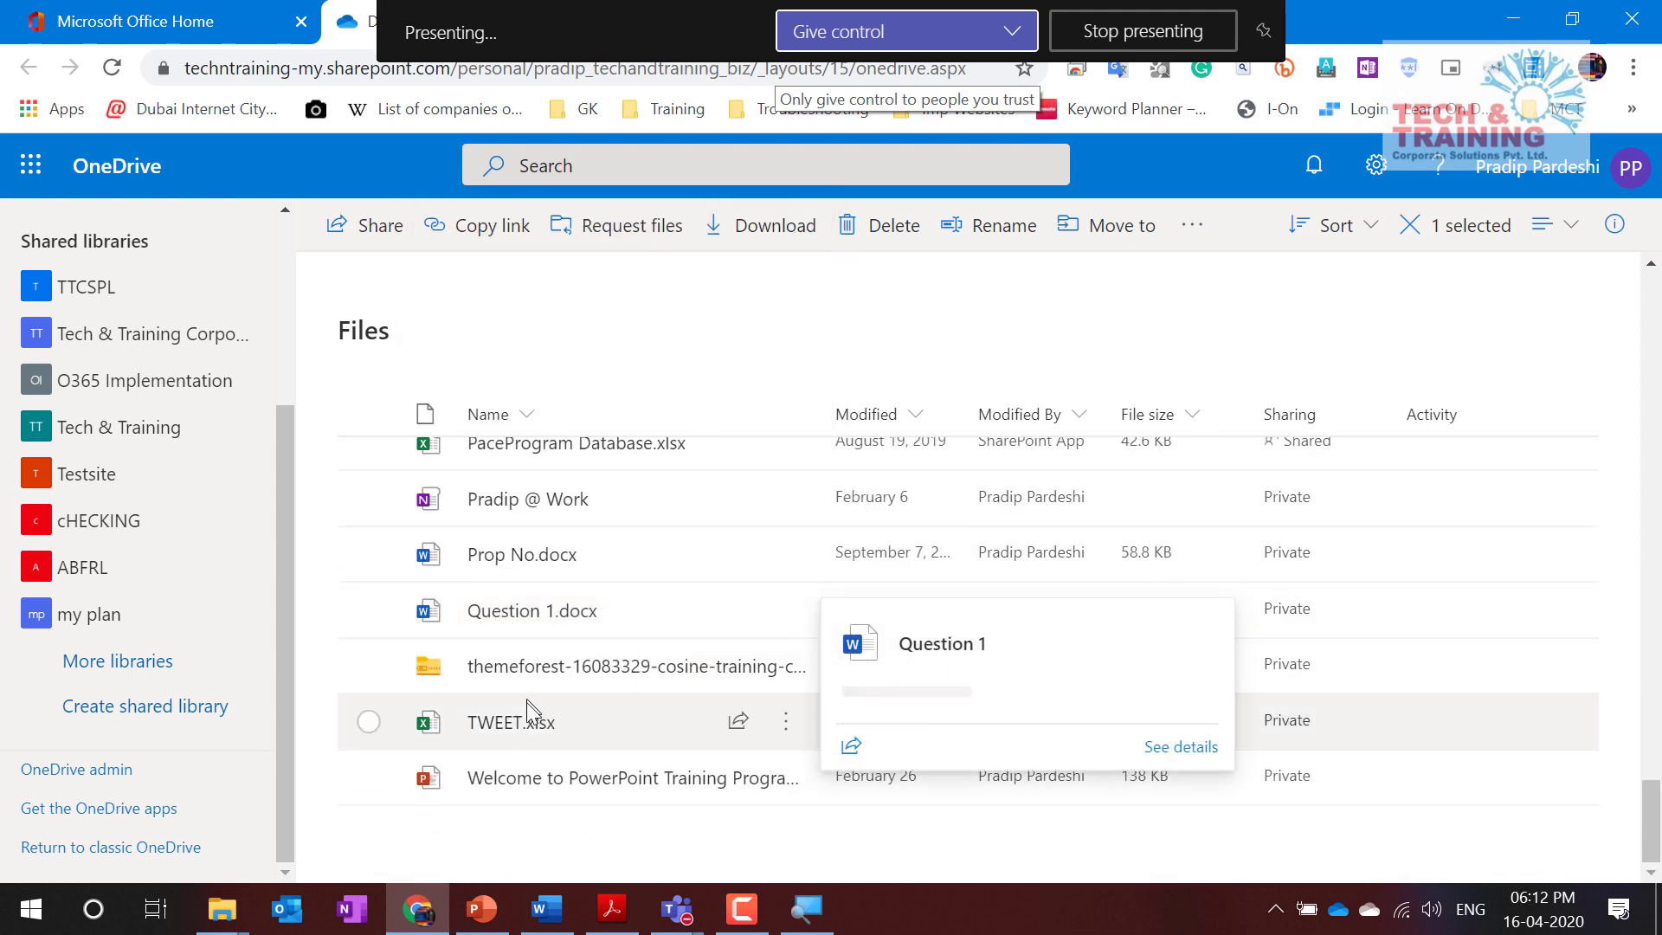
{"action": "right_click", "coordinate": [528, 732]}
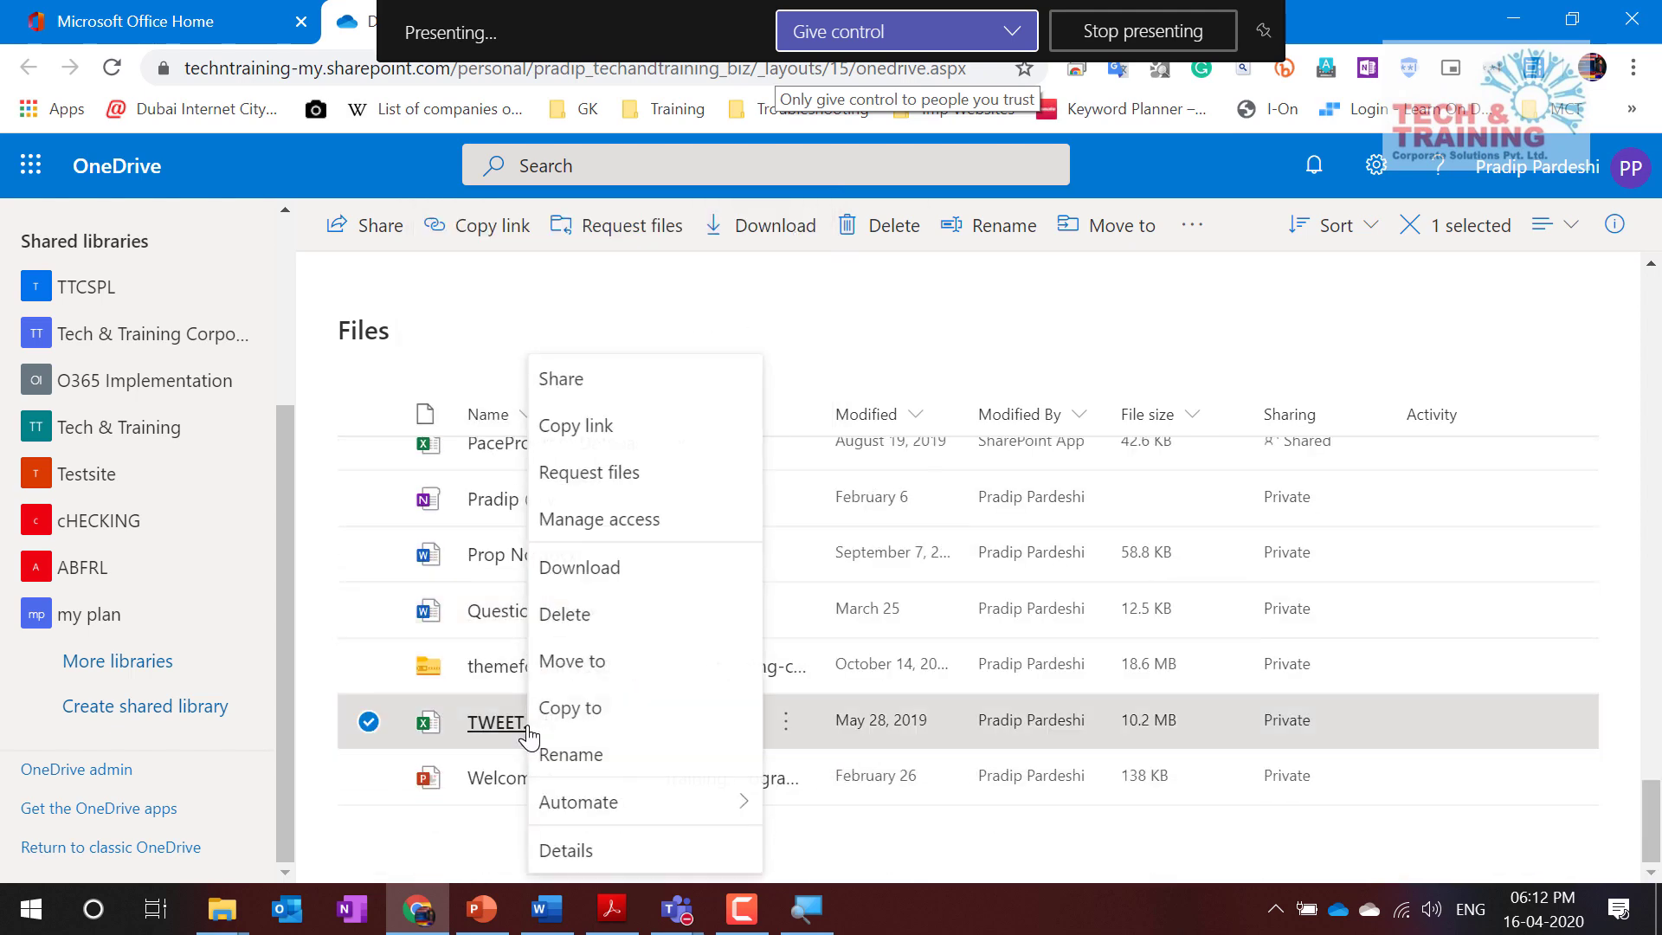
{"action": "left_click", "coordinate": [618, 386]}
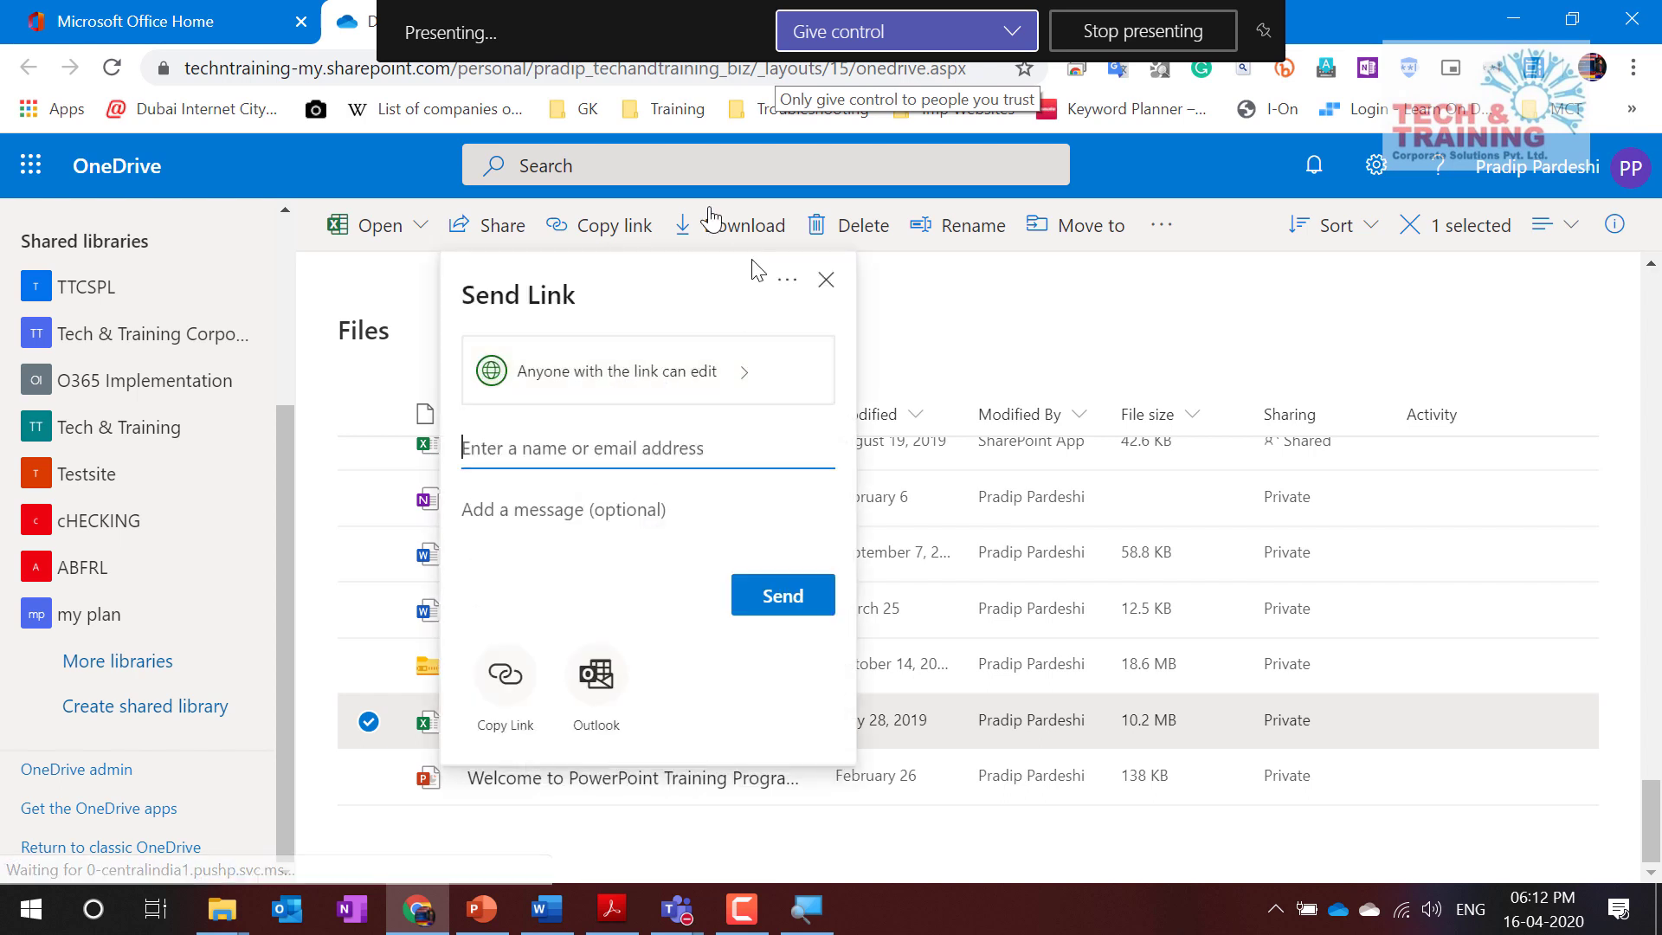
{"action": "left_click", "coordinate": [603, 381]}
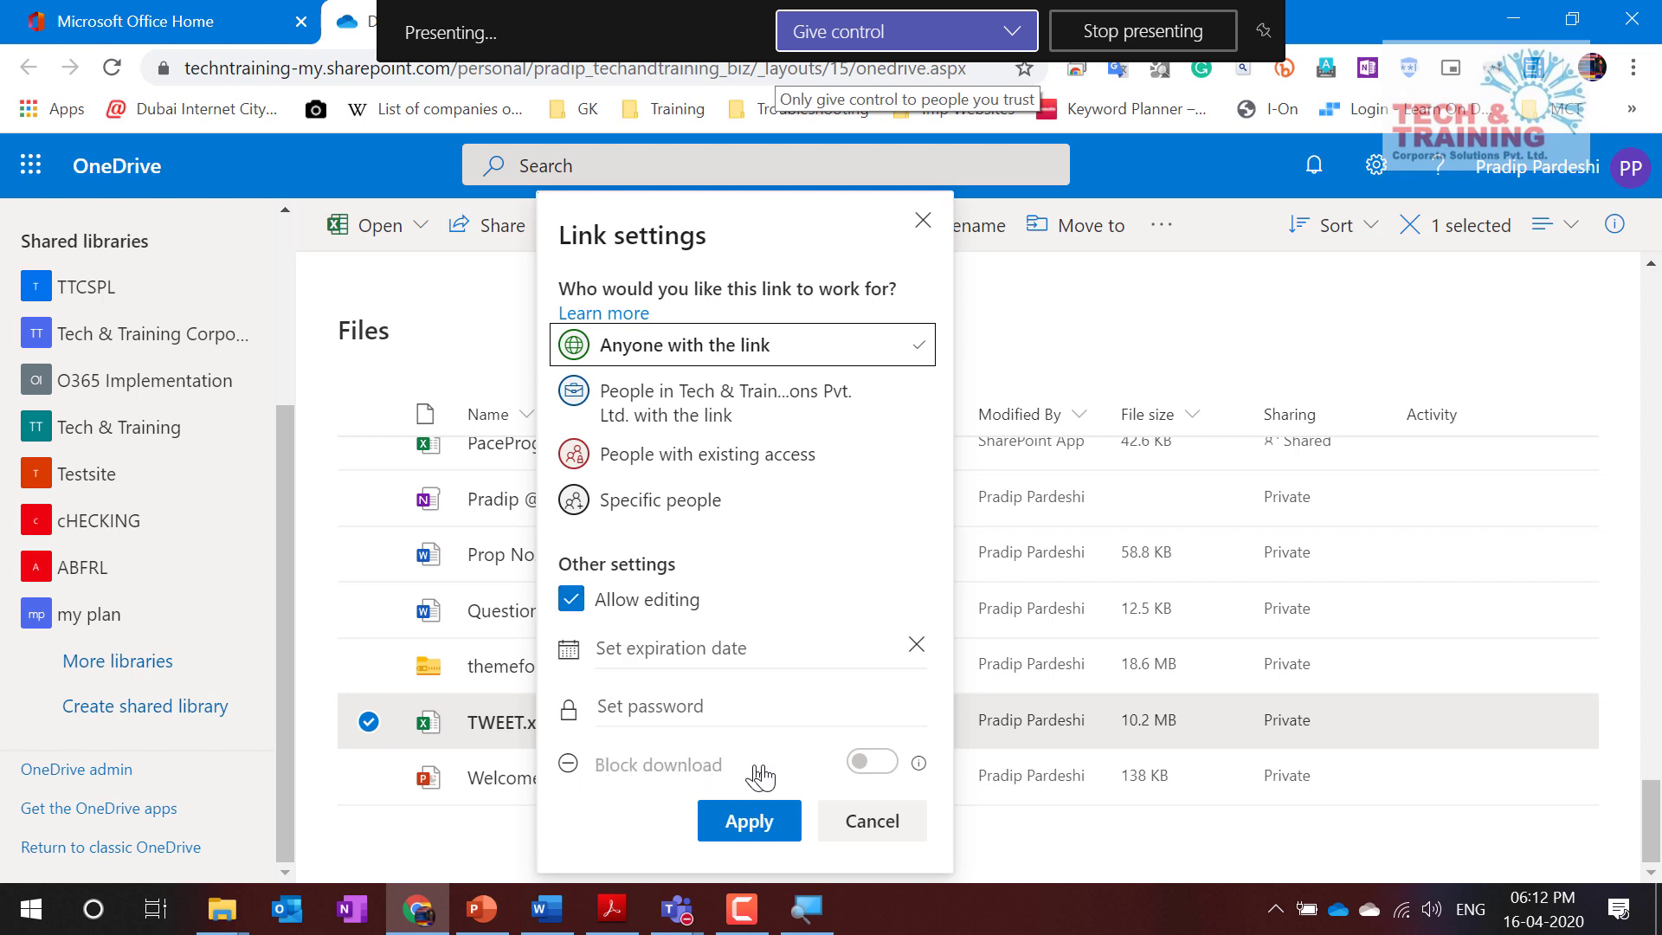
{"action": "left_click", "coordinate": [870, 821]}
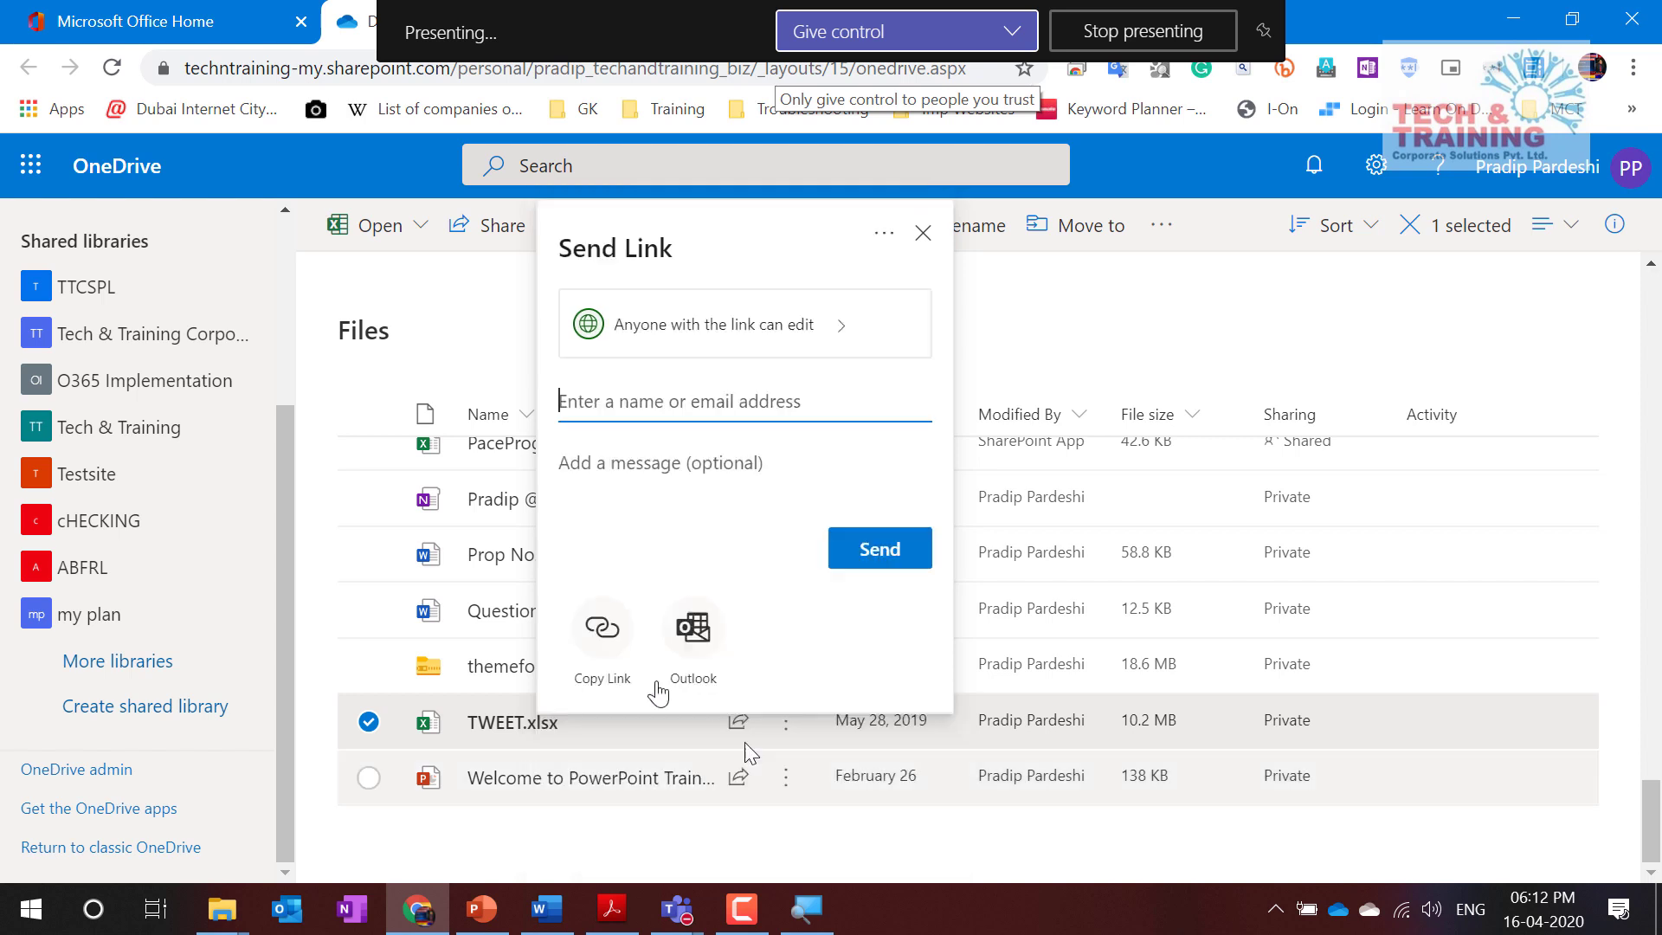
{"action": "left_click", "coordinate": [922, 233]}
Step: Reopen the testing folder's link settings, turn off editing to compare the folder options, and cancel without sharing
{"action": "scroll", "coordinate": [586, 519], "scroll_direction": "up", "scroll_amount": 10}
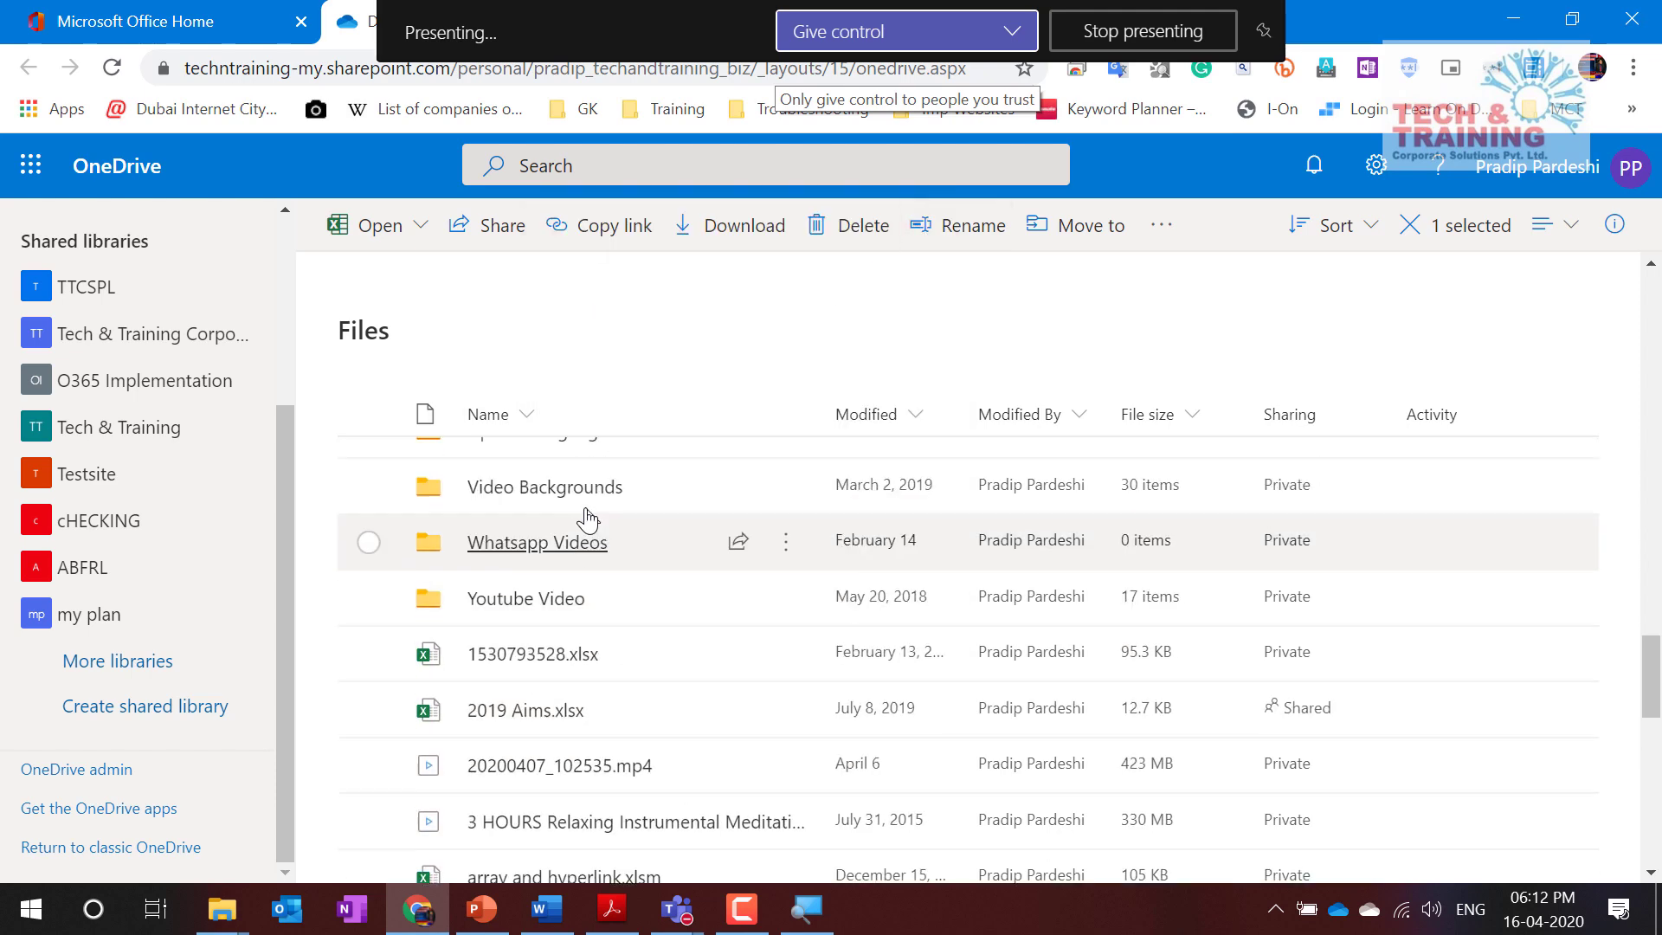
{"action": "scroll", "coordinate": [586, 519], "scroll_direction": "down", "scroll_amount": 1}
{"action": "right_click", "coordinate": [559, 509]}
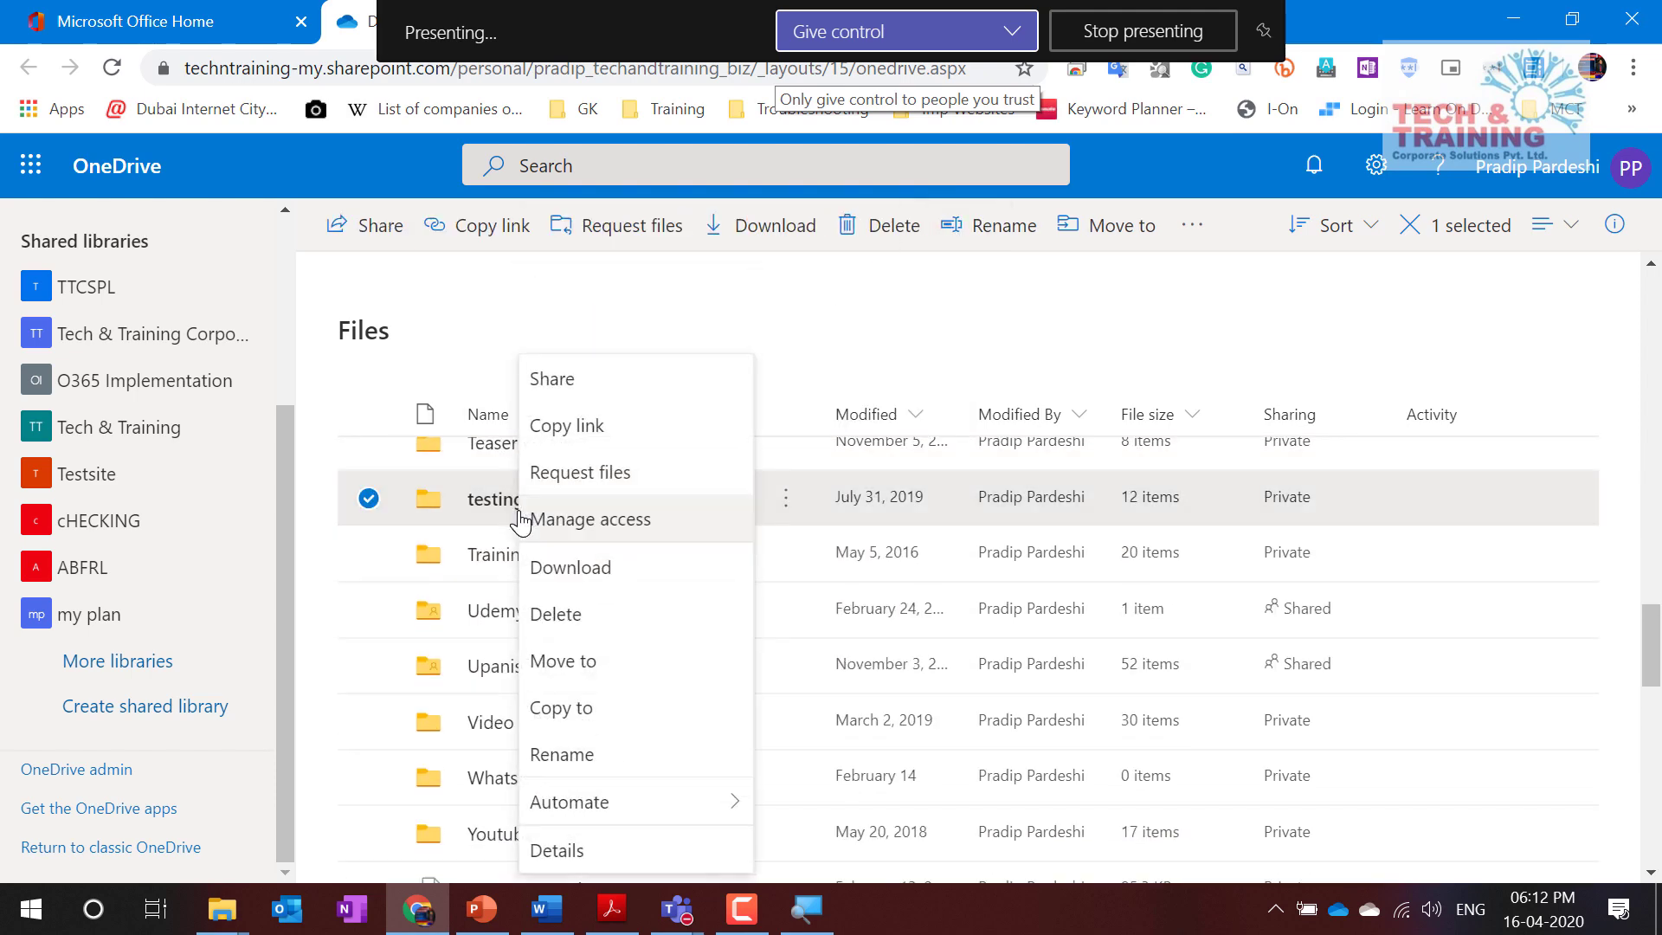
{"action": "left_click", "coordinate": [623, 382]}
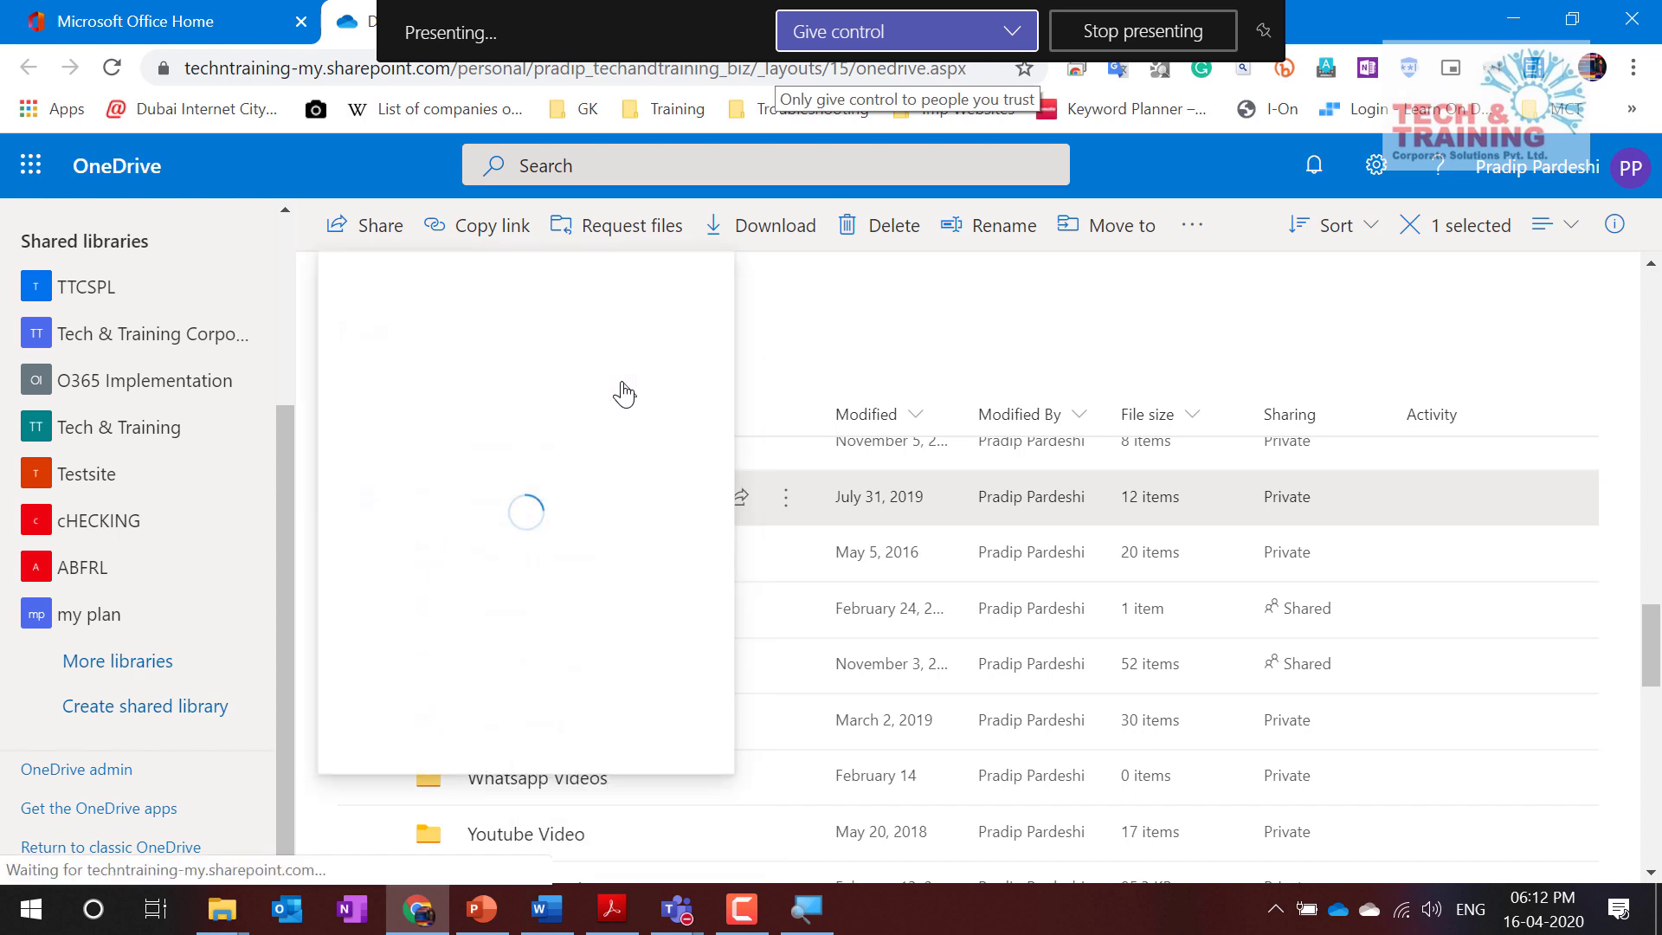
{"action": "left_click", "coordinate": [640, 368]}
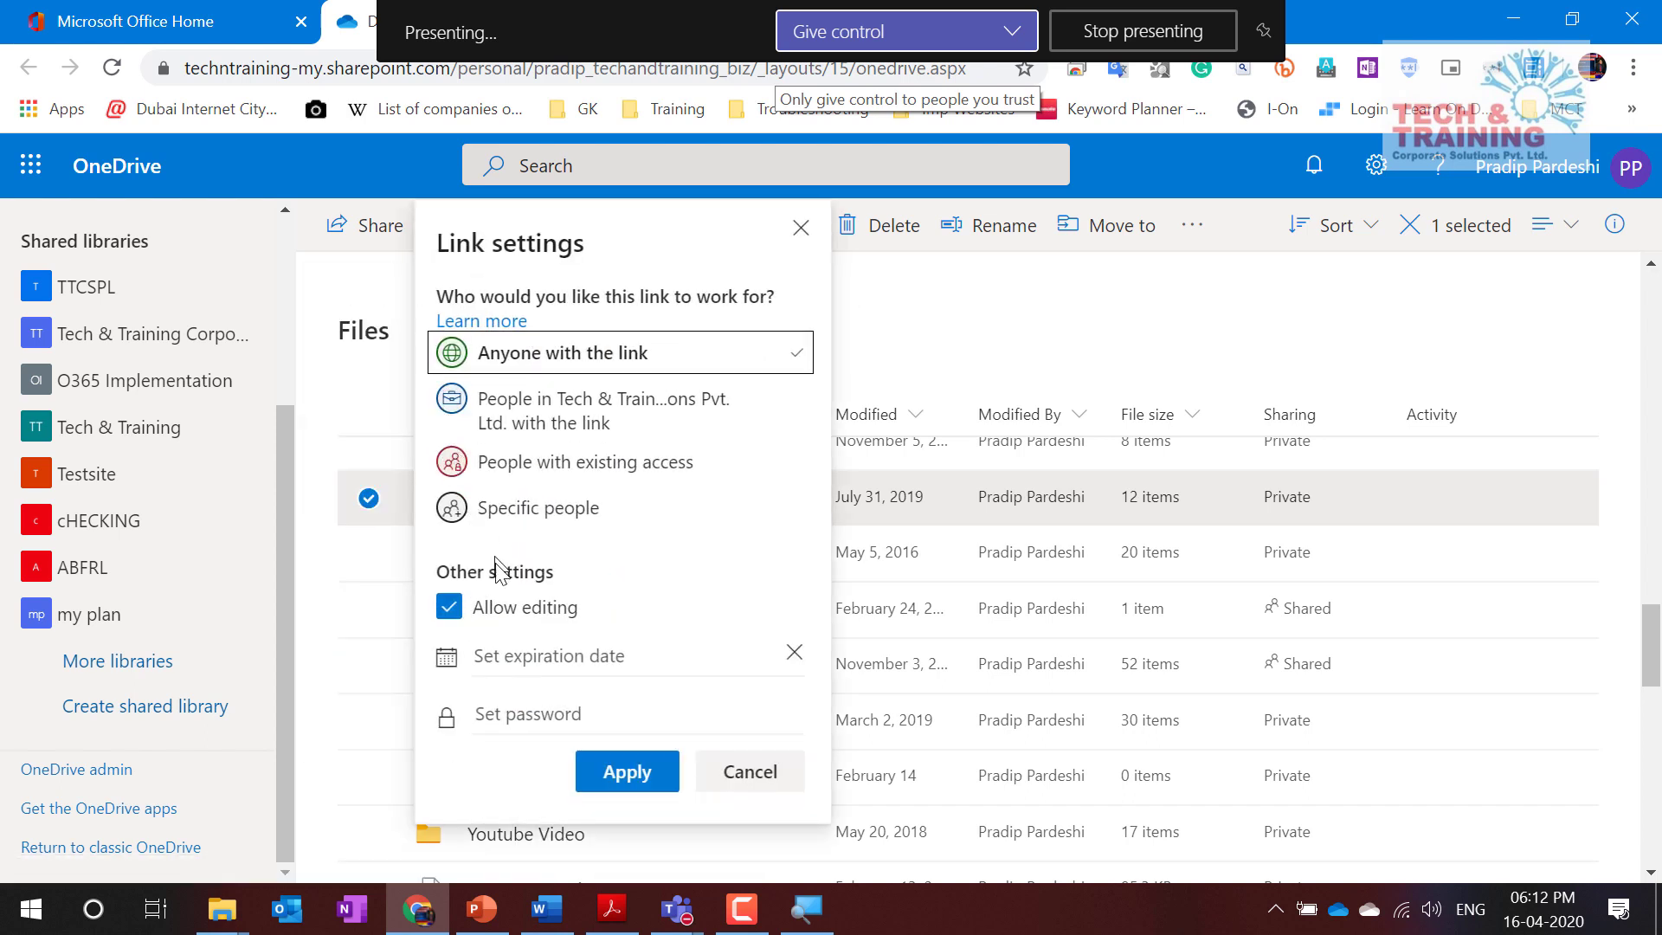
{"action": "left_click", "coordinate": [450, 608]}
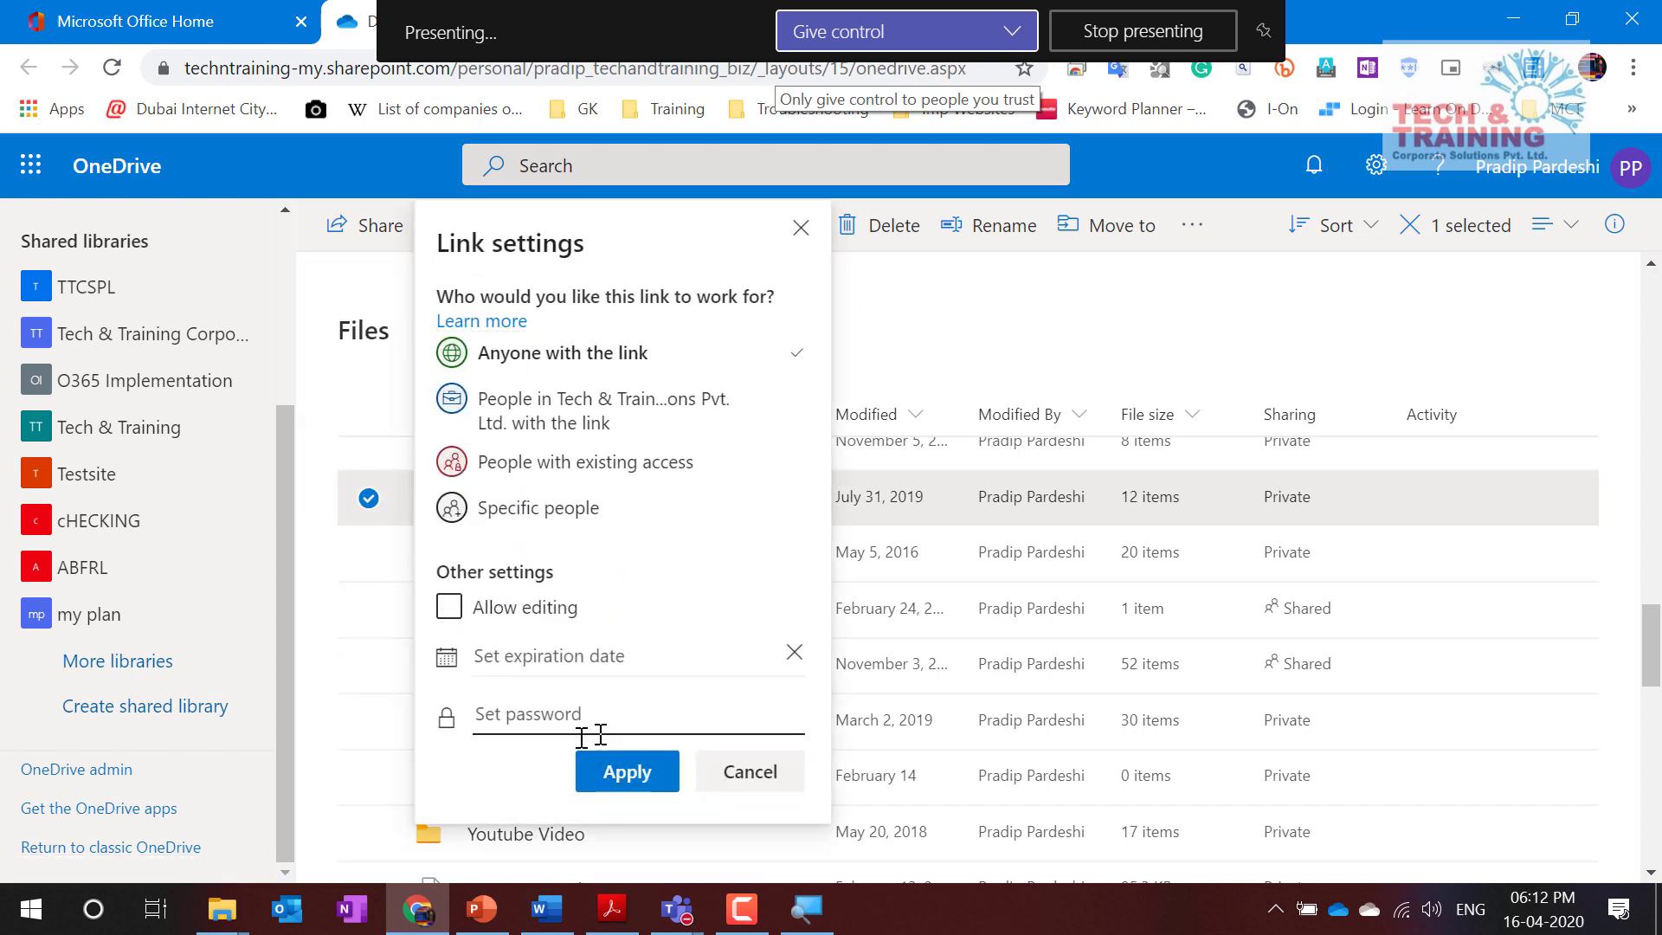
{"action": "left_click", "coordinate": [743, 775]}
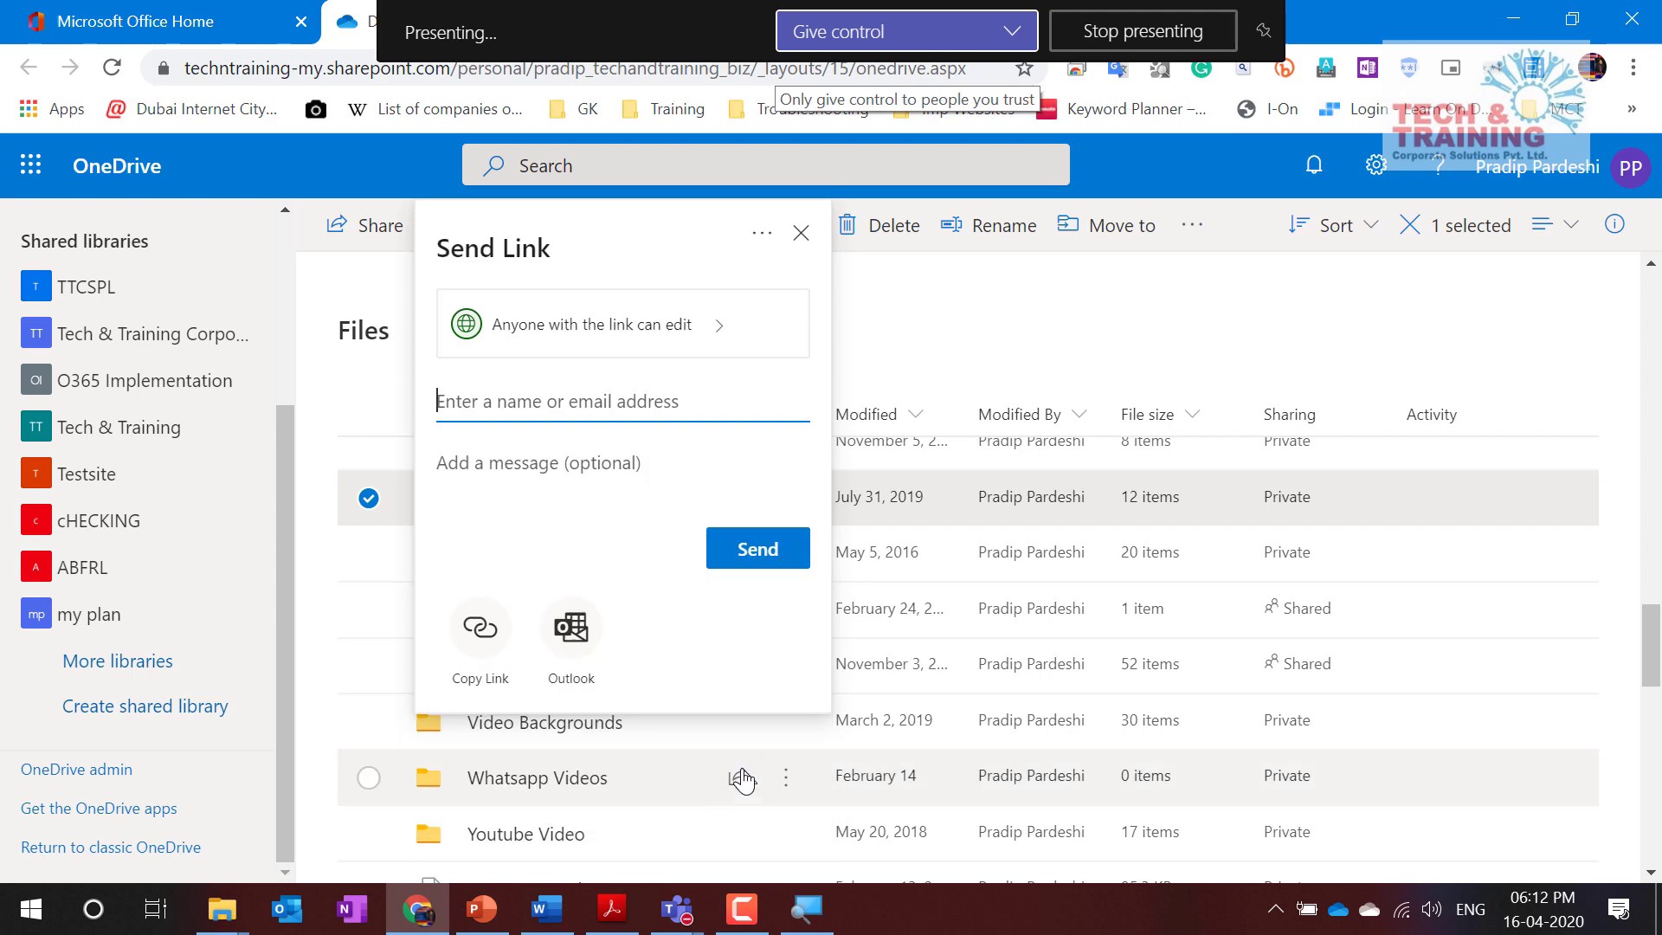
{"action": "left_click", "coordinate": [801, 234]}
Step: Open the sharing link settings for TWEET.xlsx
{"action": "scroll", "coordinate": [768, 549], "scroll_direction": "down", "scroll_amount": 5}
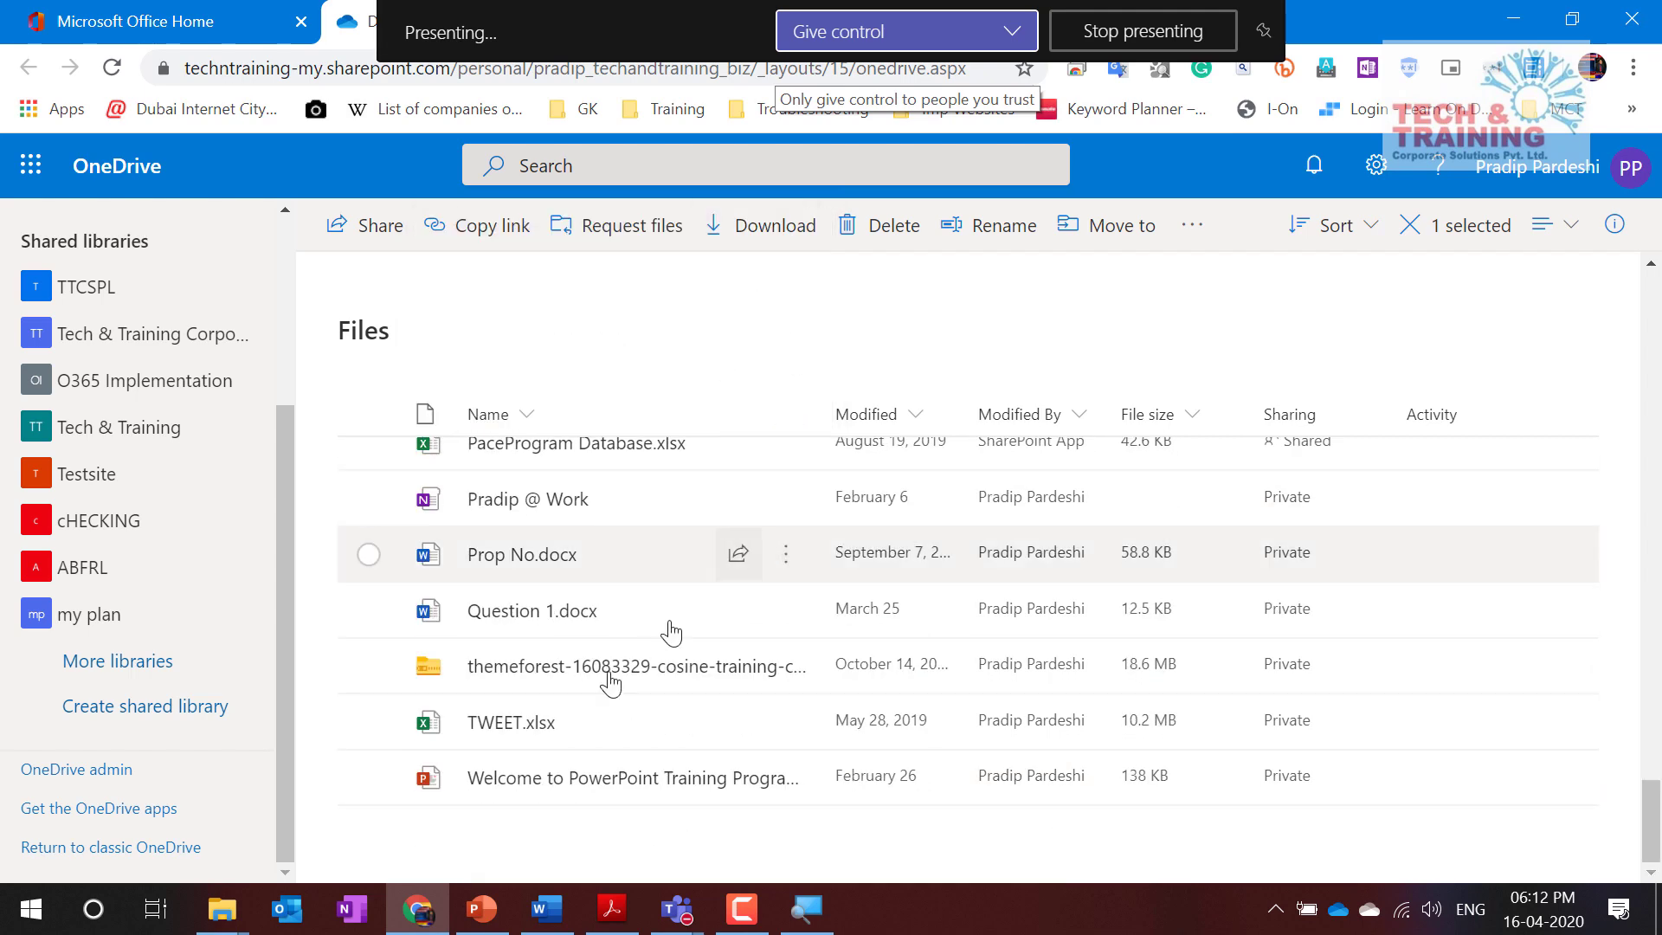
{"action": "right_click", "coordinate": [513, 740]}
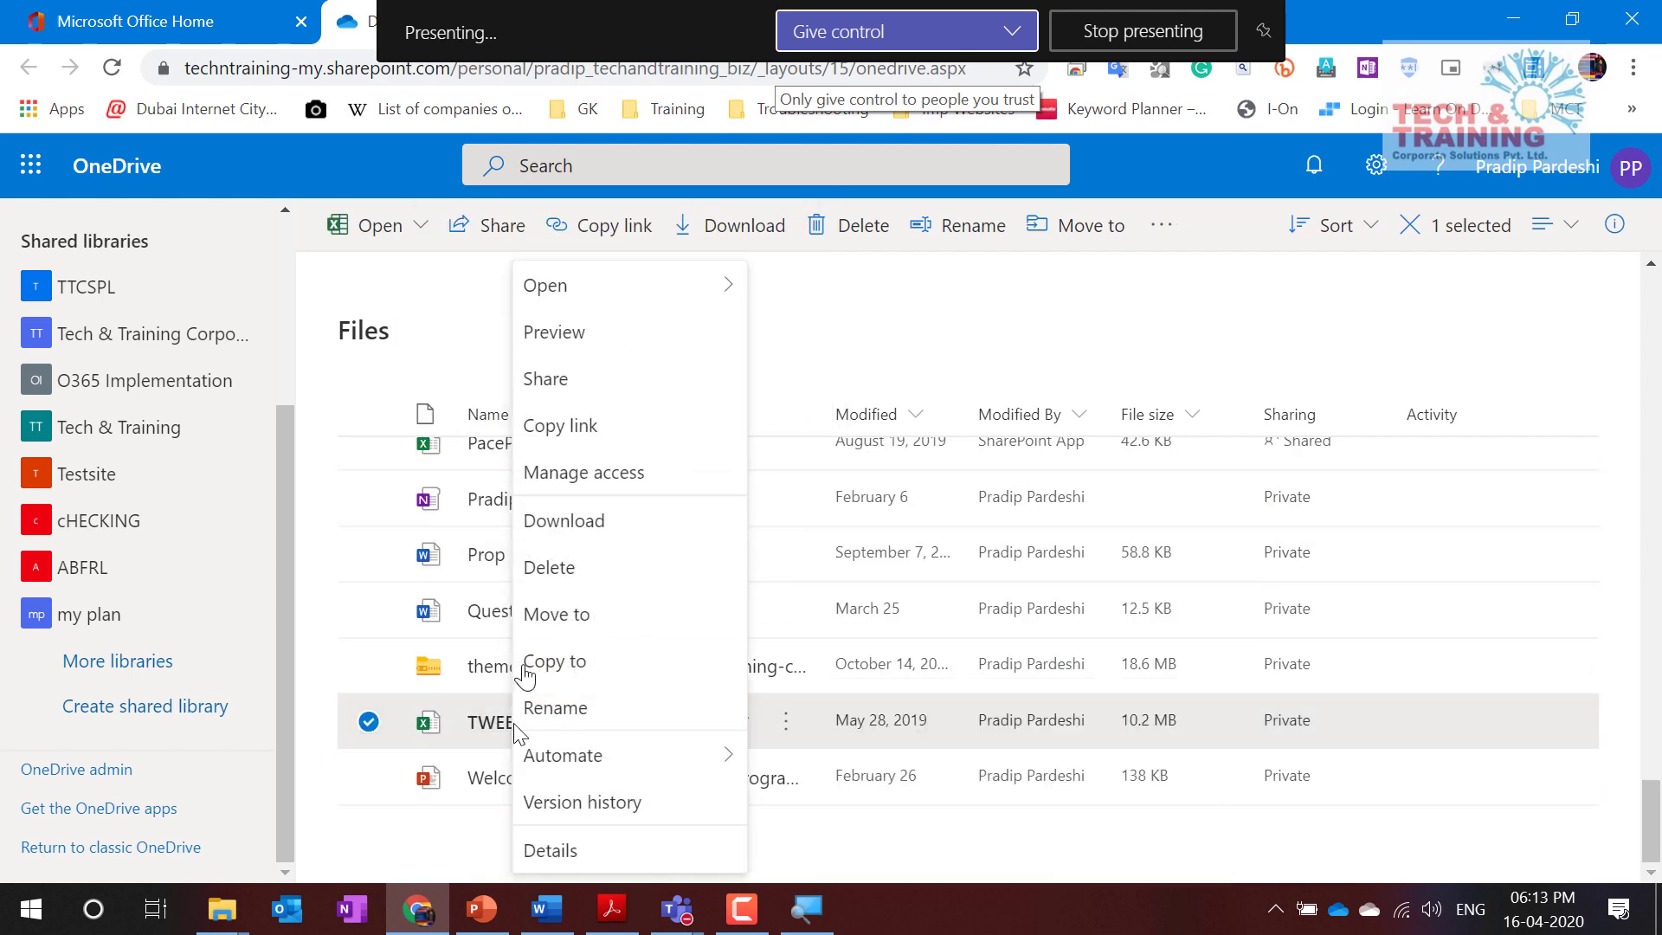
{"action": "left_click", "coordinate": [571, 378]}
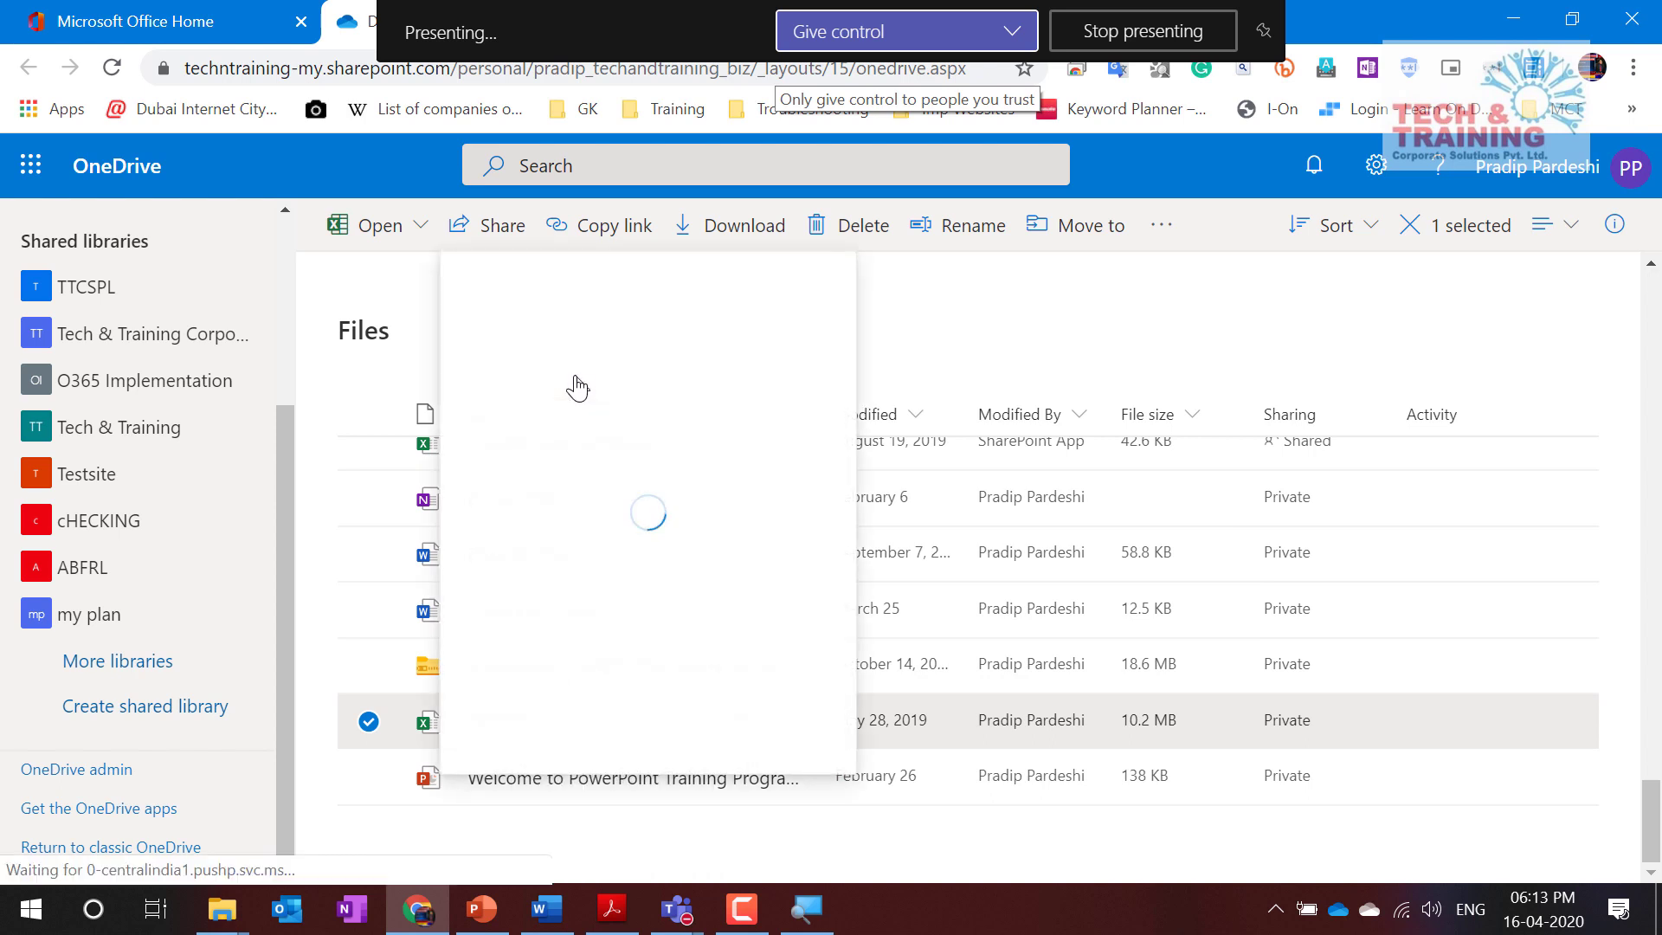
{"action": "left_click", "coordinate": [575, 381]}
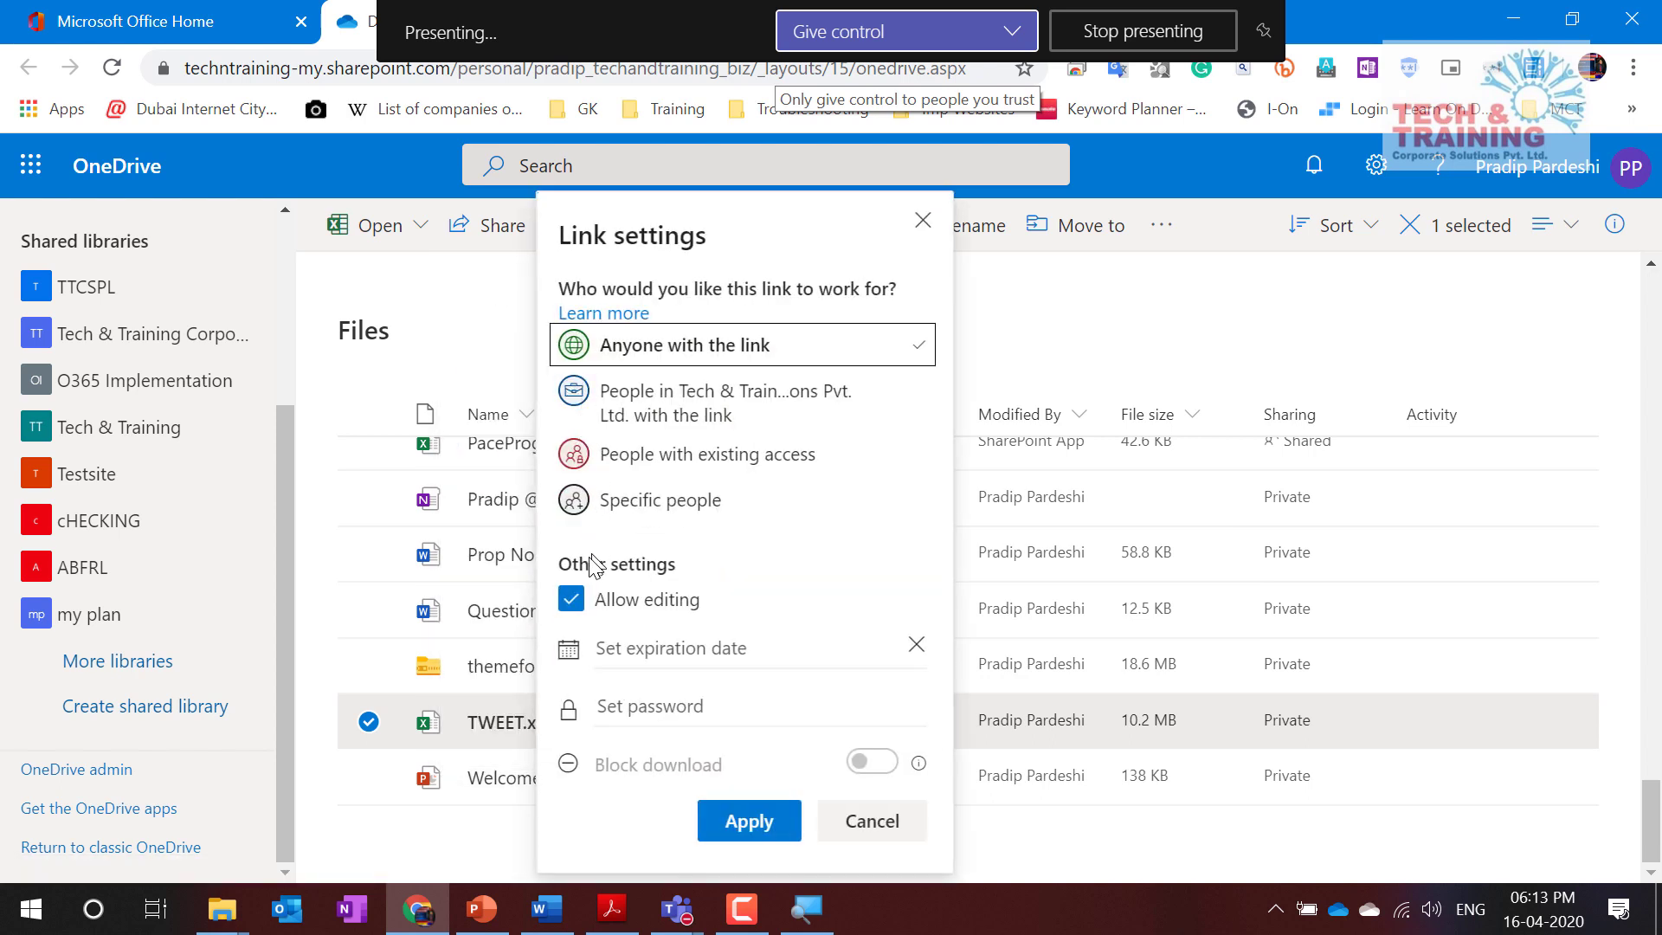
Step: Turn off editing and block download for the link, and try the Specific people and Anyone with the link audiences
{"action": "left_click", "coordinate": [572, 600]}
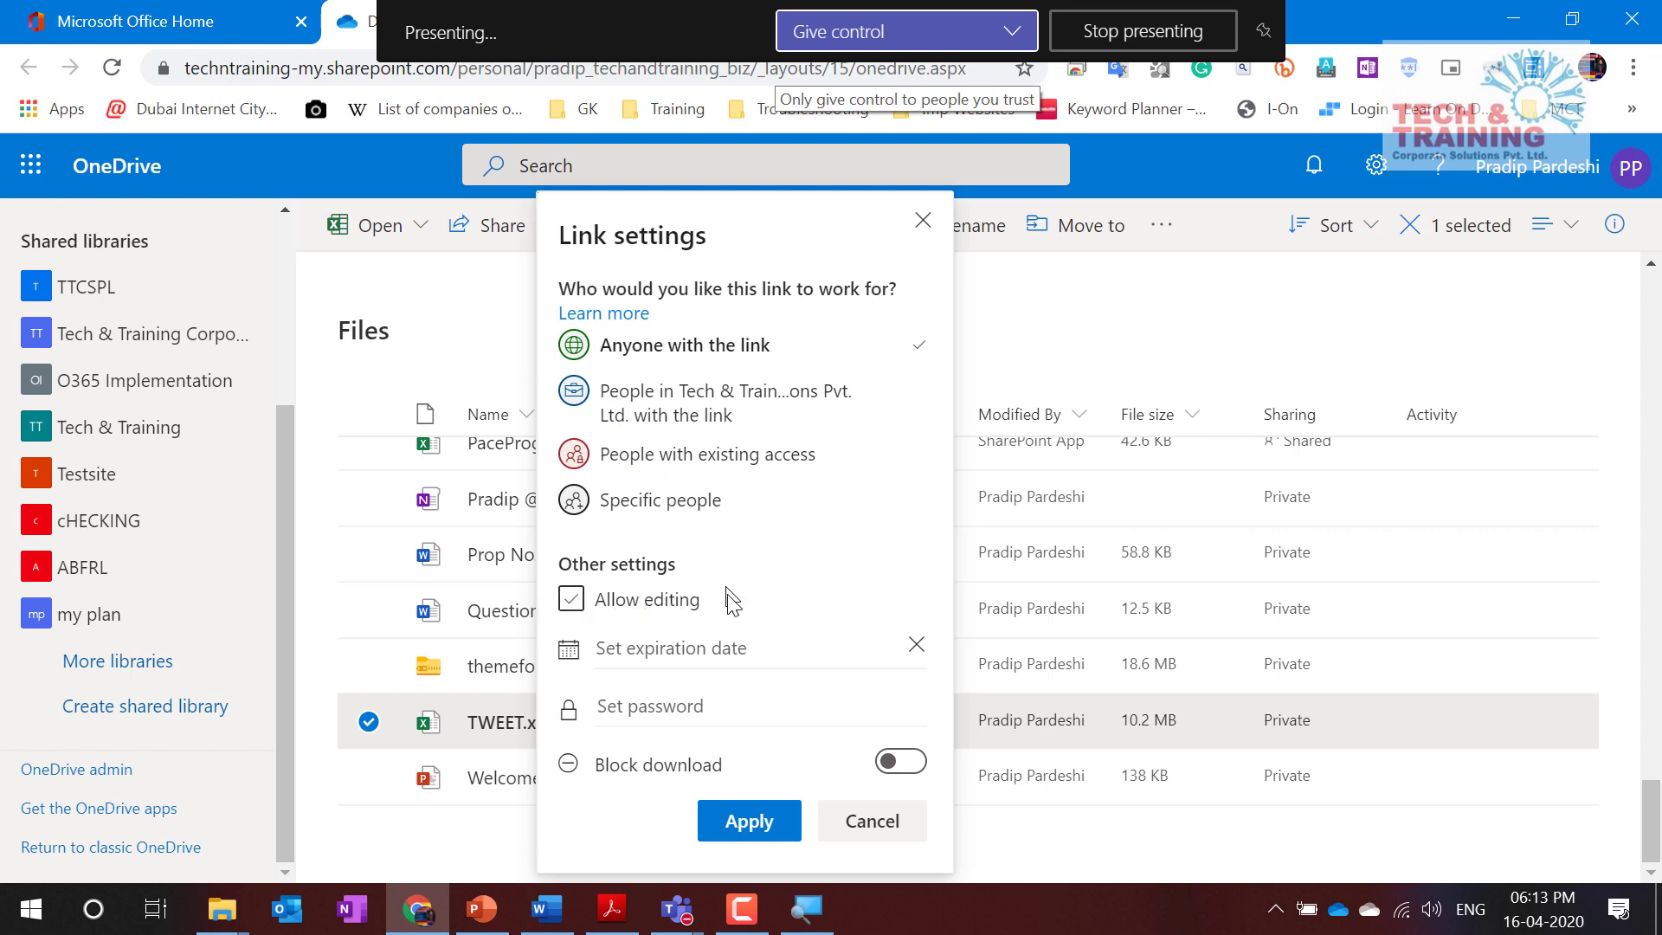
{"action": "left_click", "coordinate": [898, 762]}
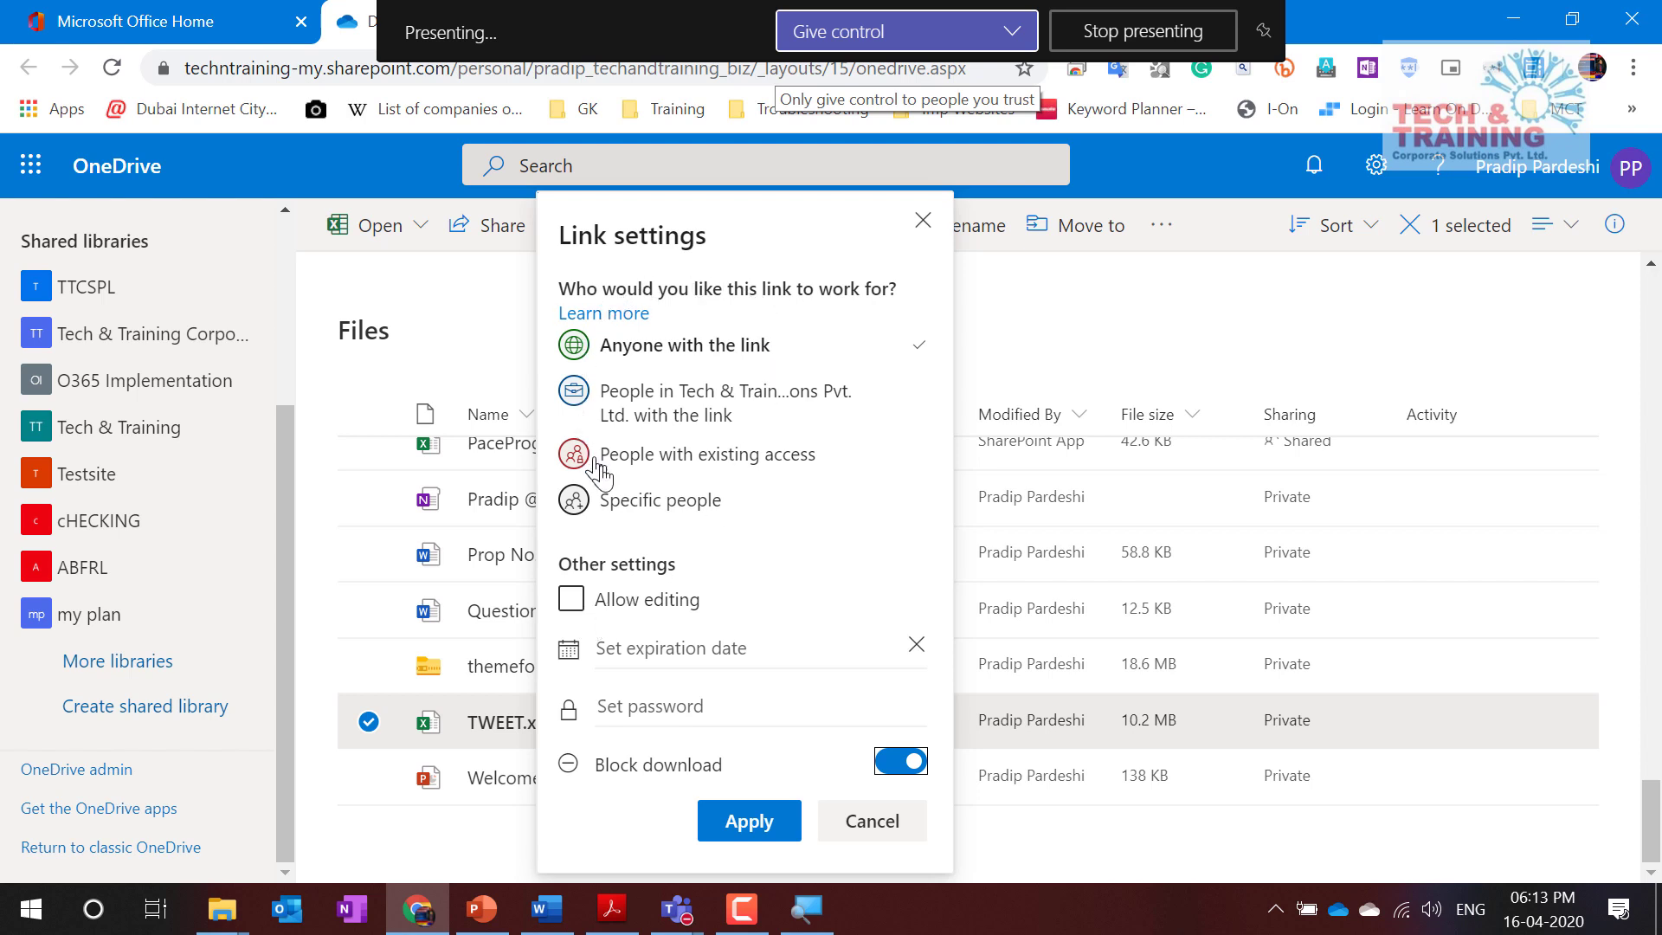
{"action": "left_click", "coordinate": [658, 504]}
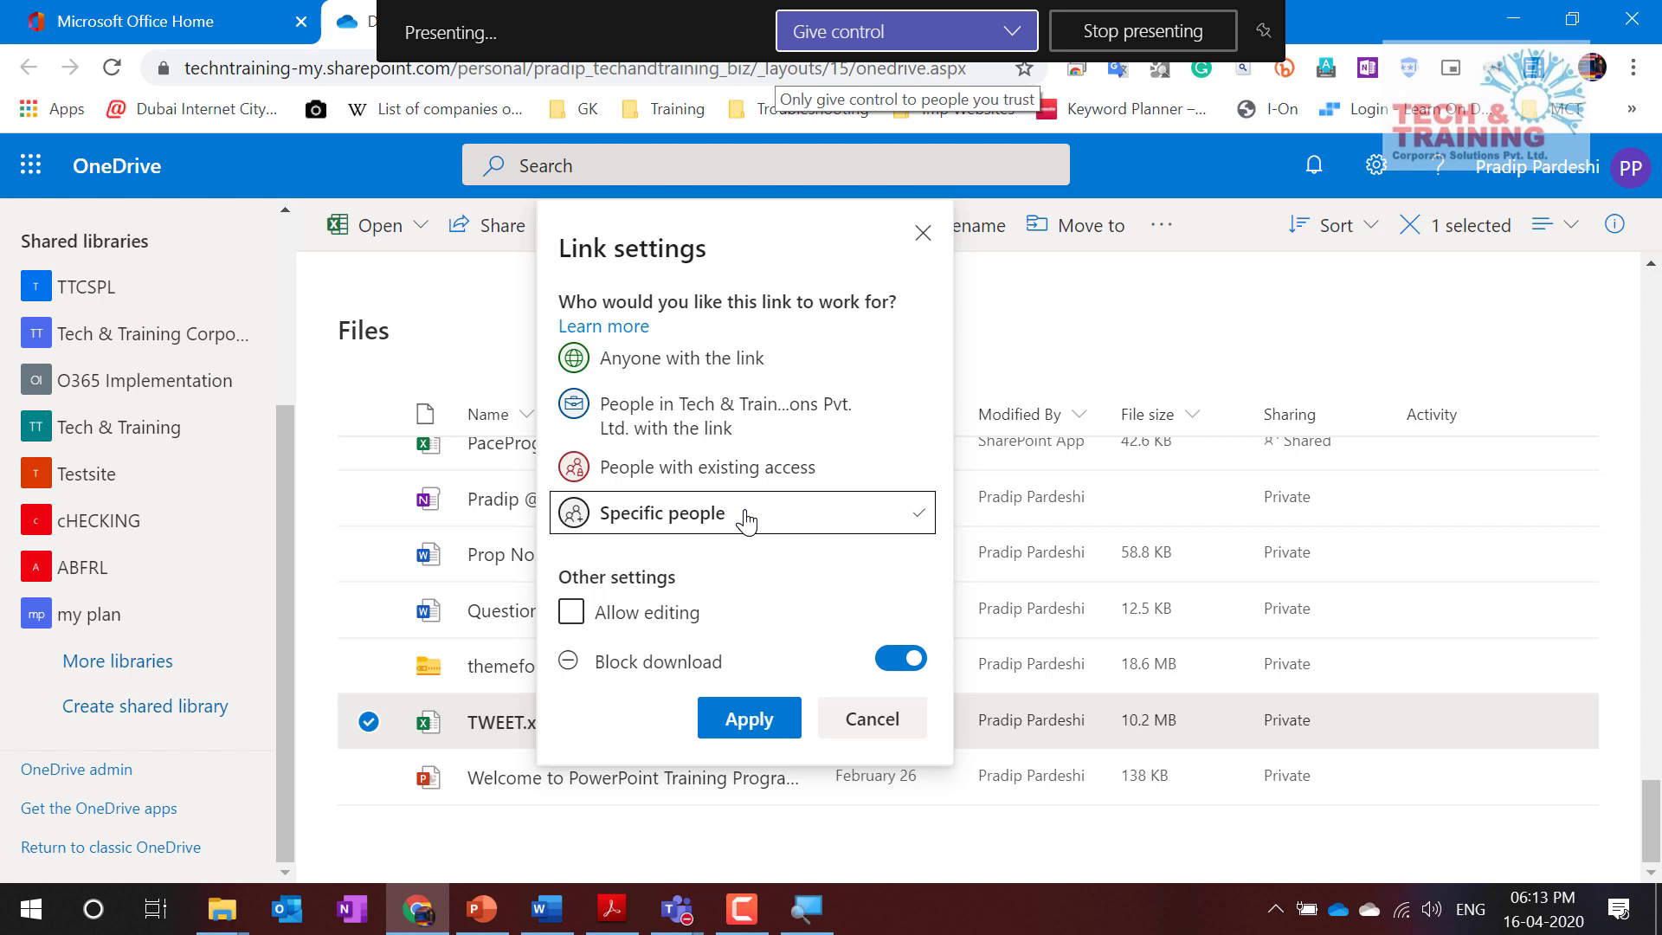
{"action": "left_click", "coordinate": [679, 371]}
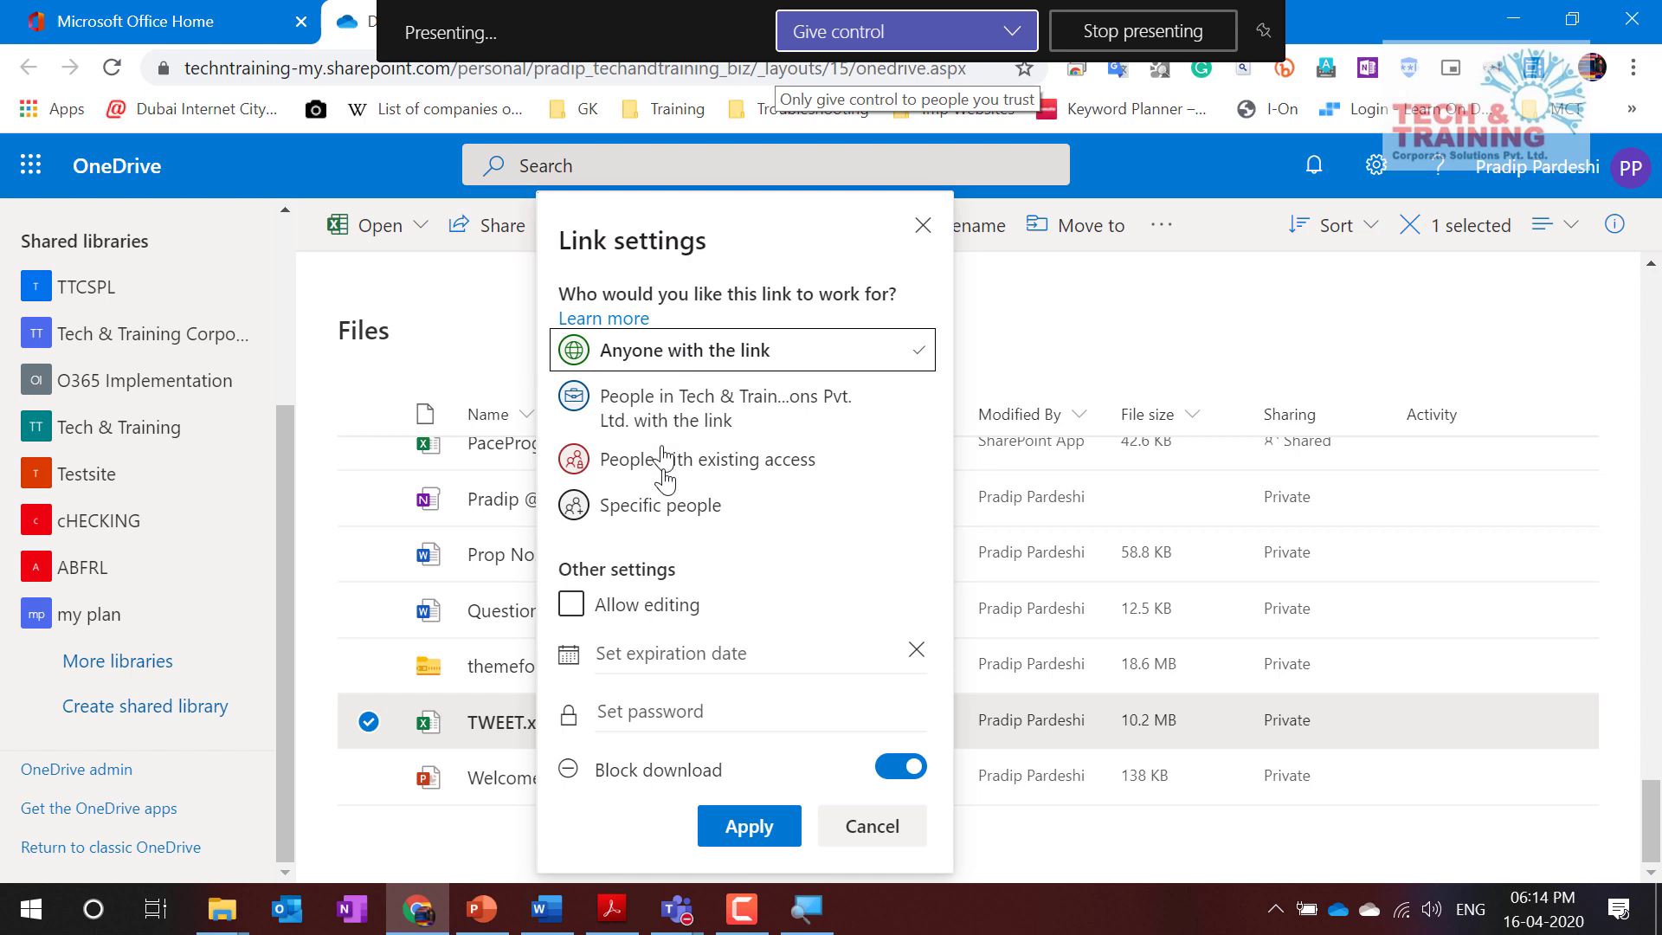
Step: Restrict the TWEET.xlsx link to specific people with editing allowed, and apply the link settings
{"action": "left_click", "coordinate": [669, 507]}
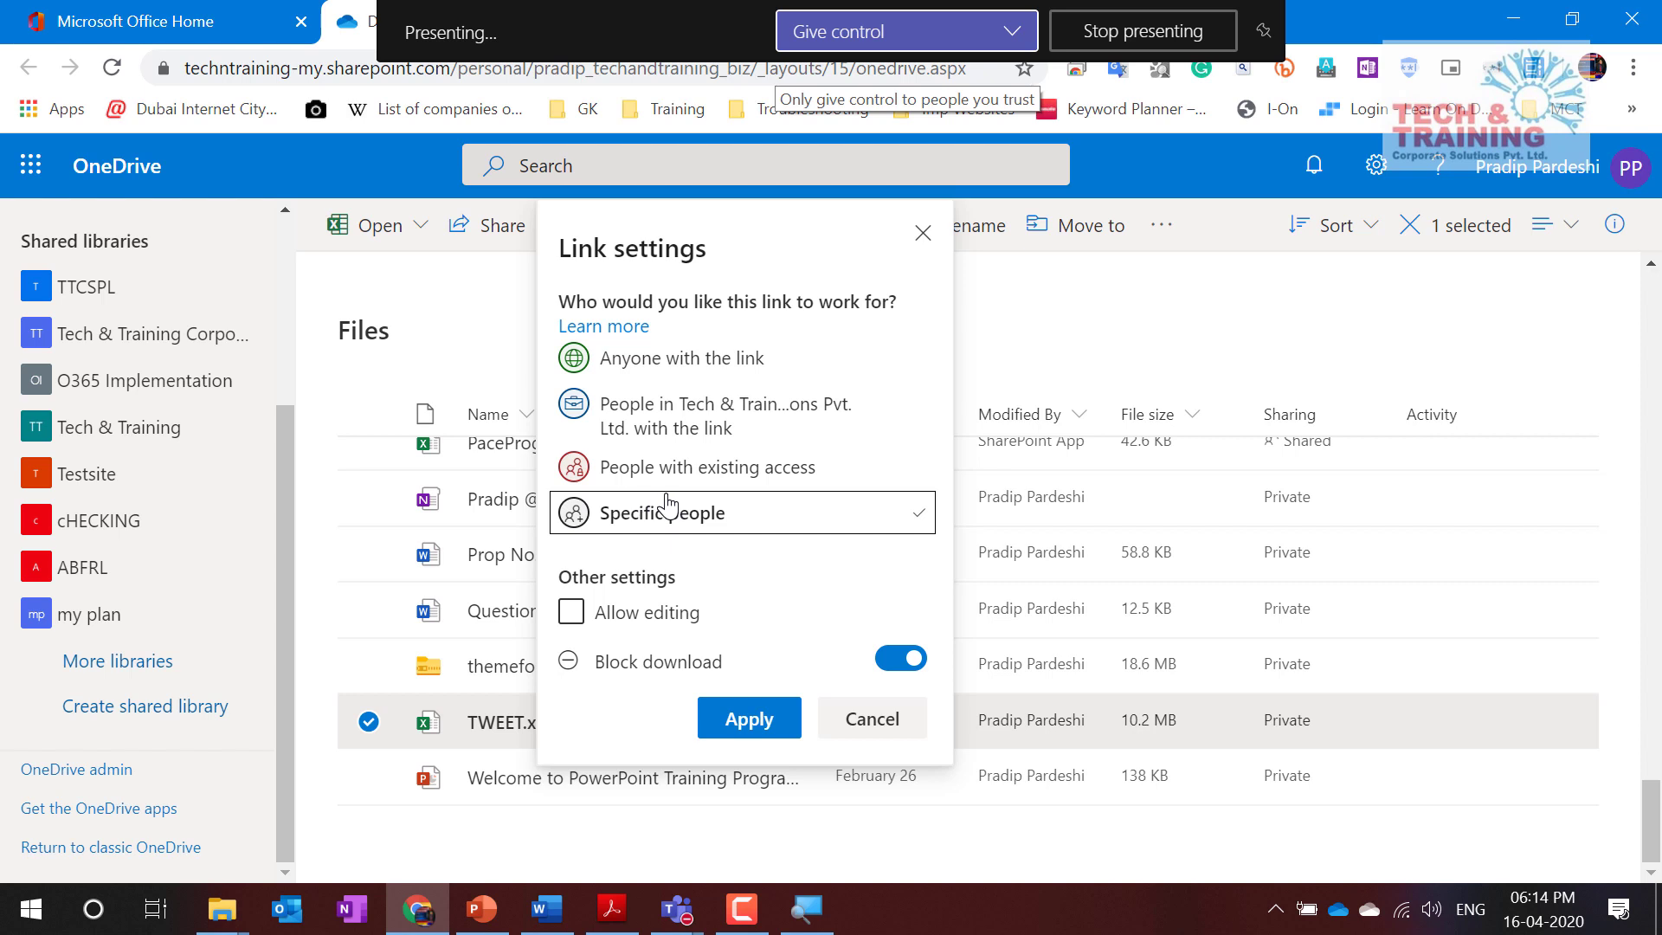
{"action": "left_click", "coordinate": [571, 612]}
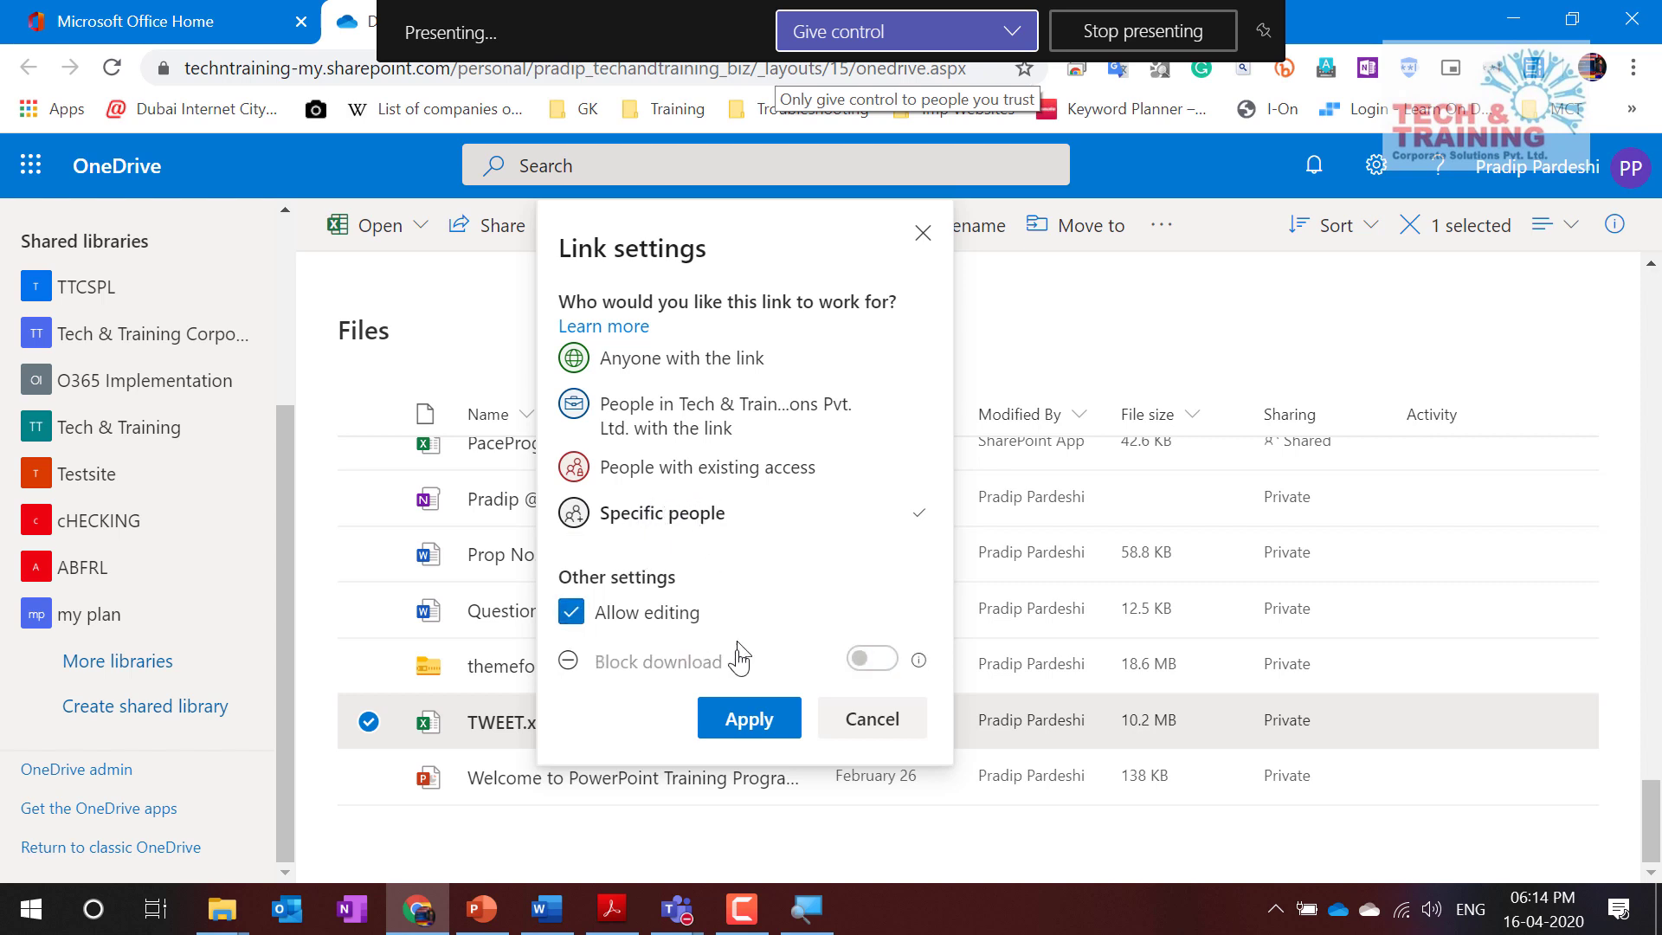
{"action": "left_click", "coordinate": [749, 720]}
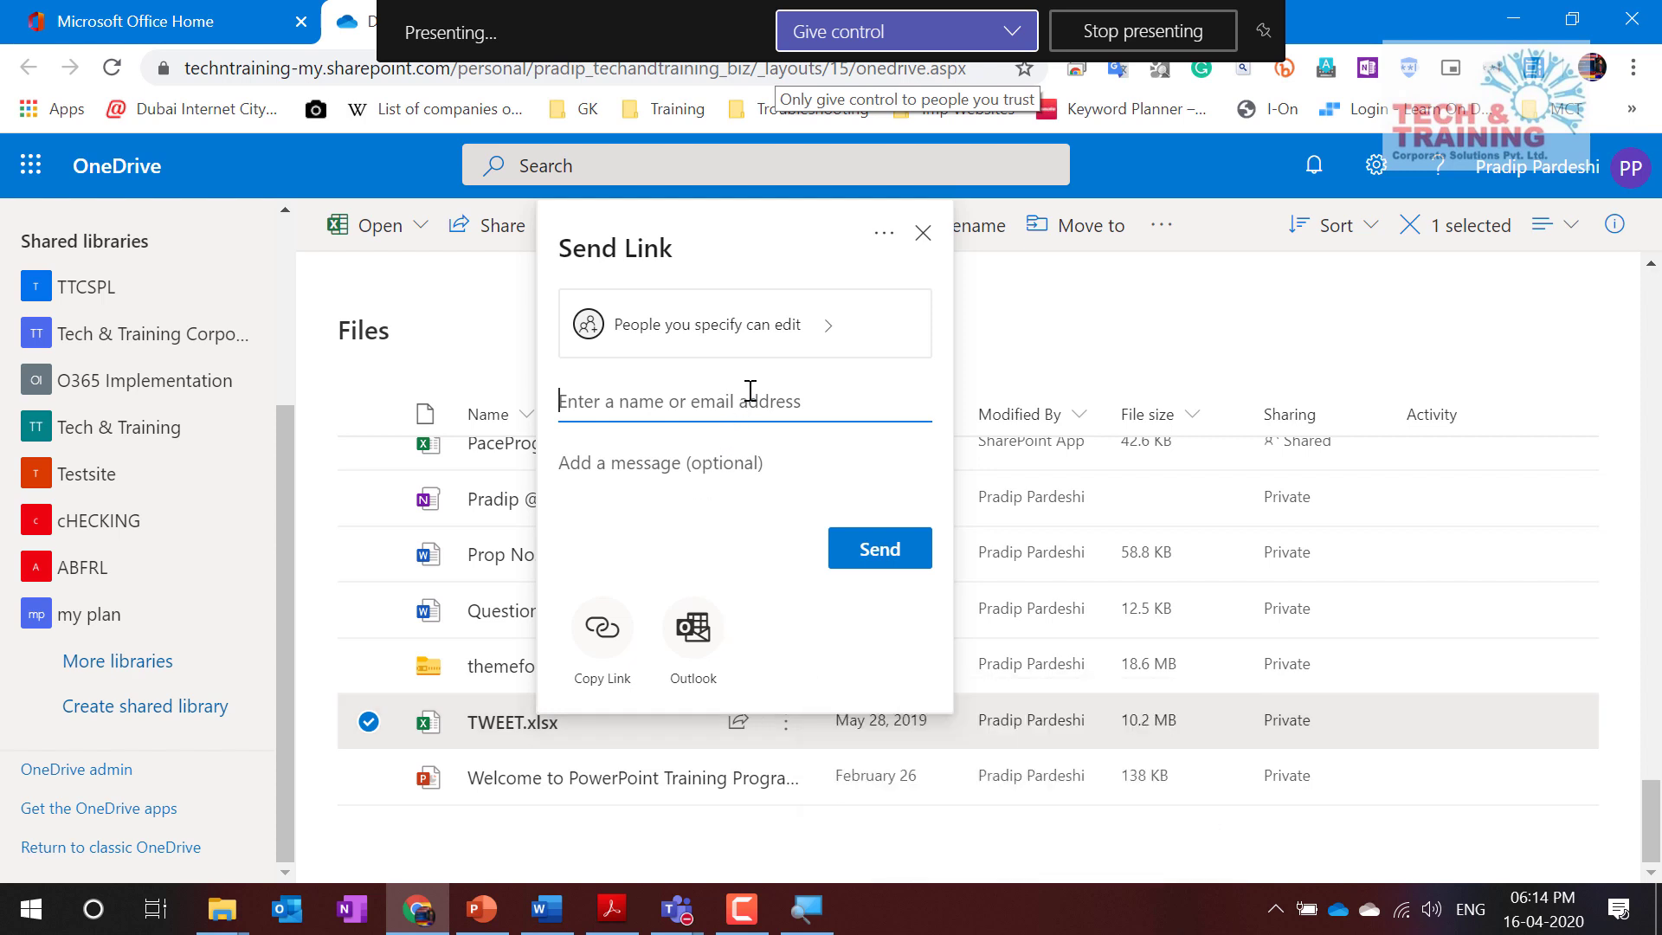
Step: Add a colleague as the recipient of the TWEET.xlsx link, copy the sharing link, and close the confirmation
{"action": "type", "text": "pras"}
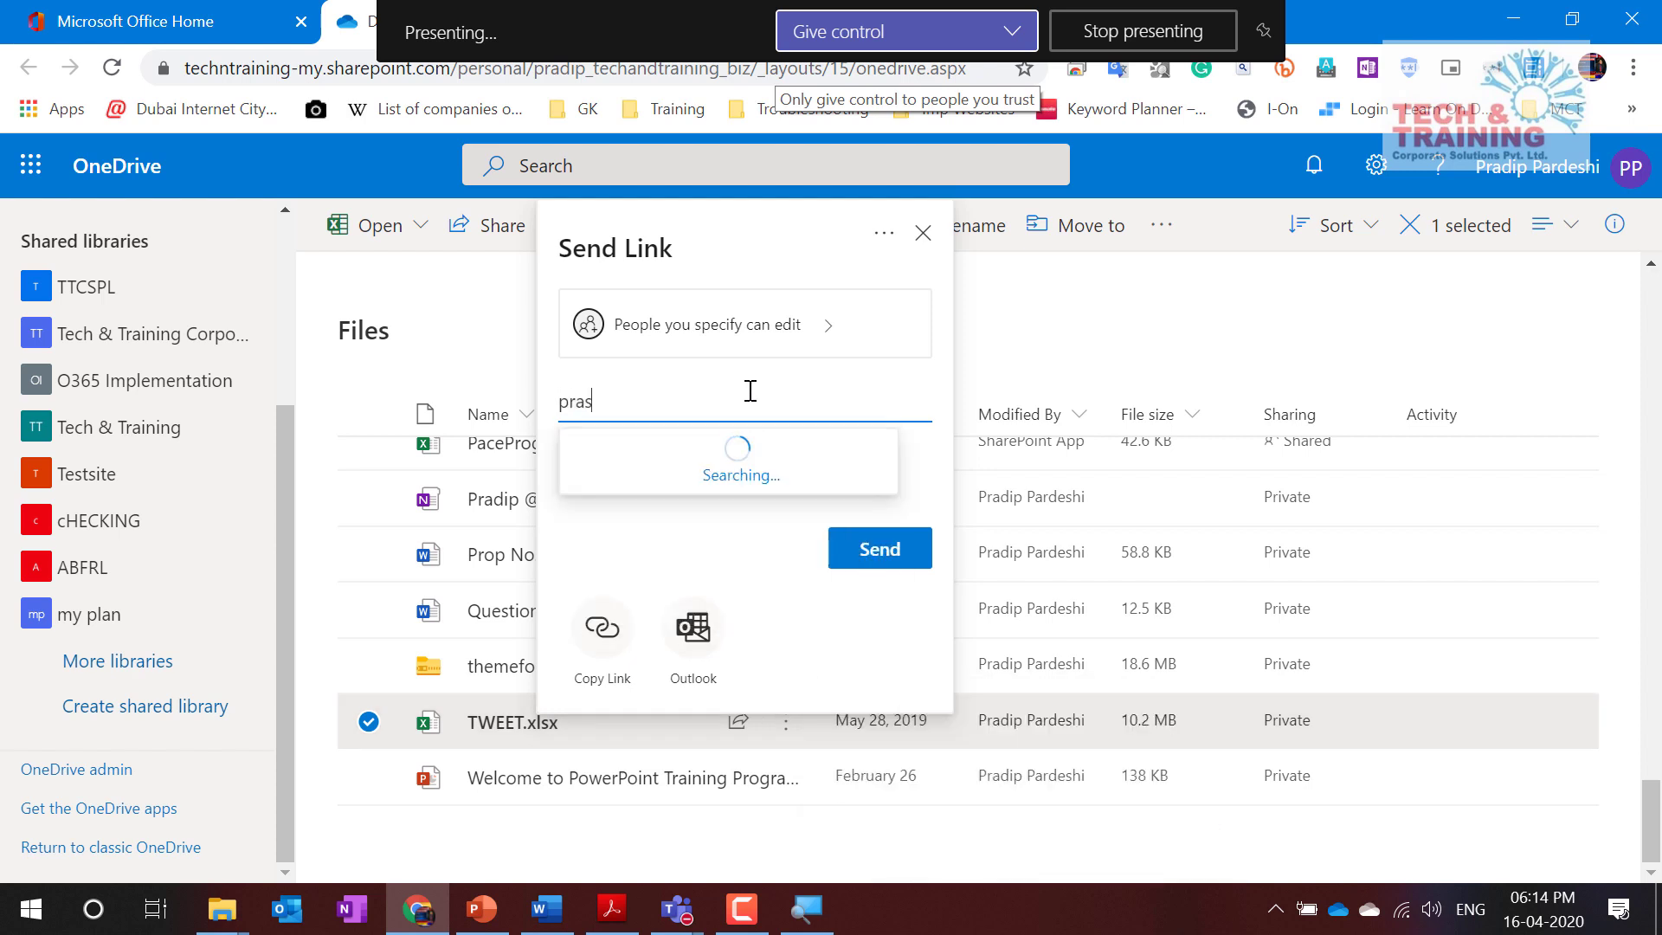
{"action": "key", "text": "Return"}
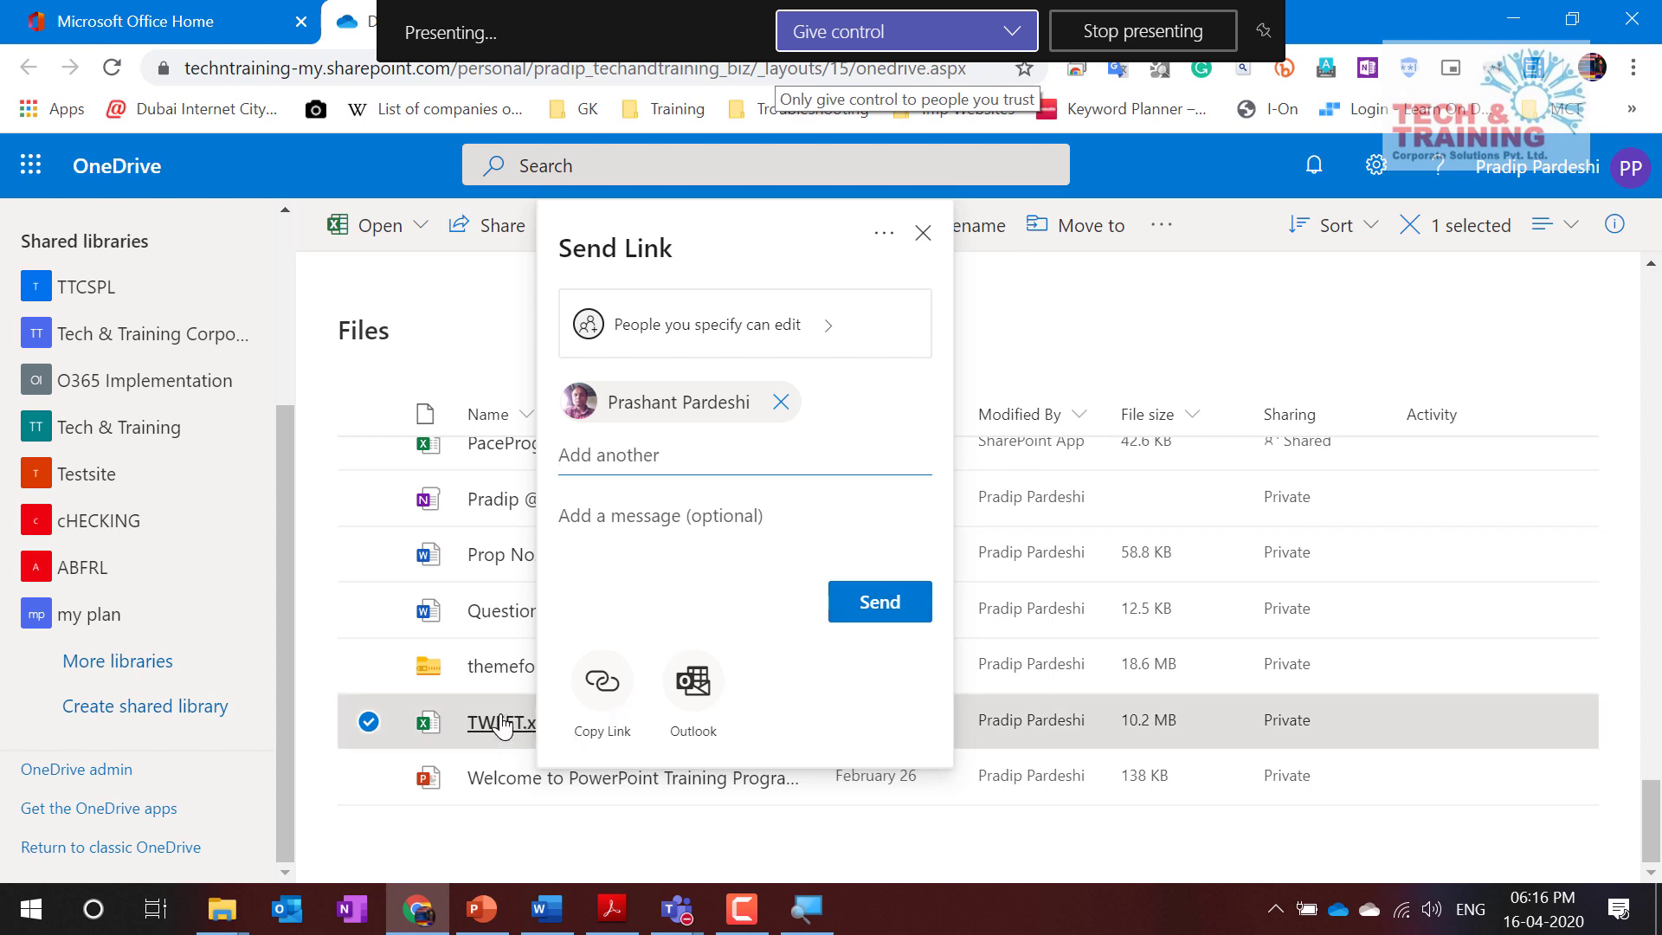
{"action": "mouse_move", "coordinate": [502, 726]}
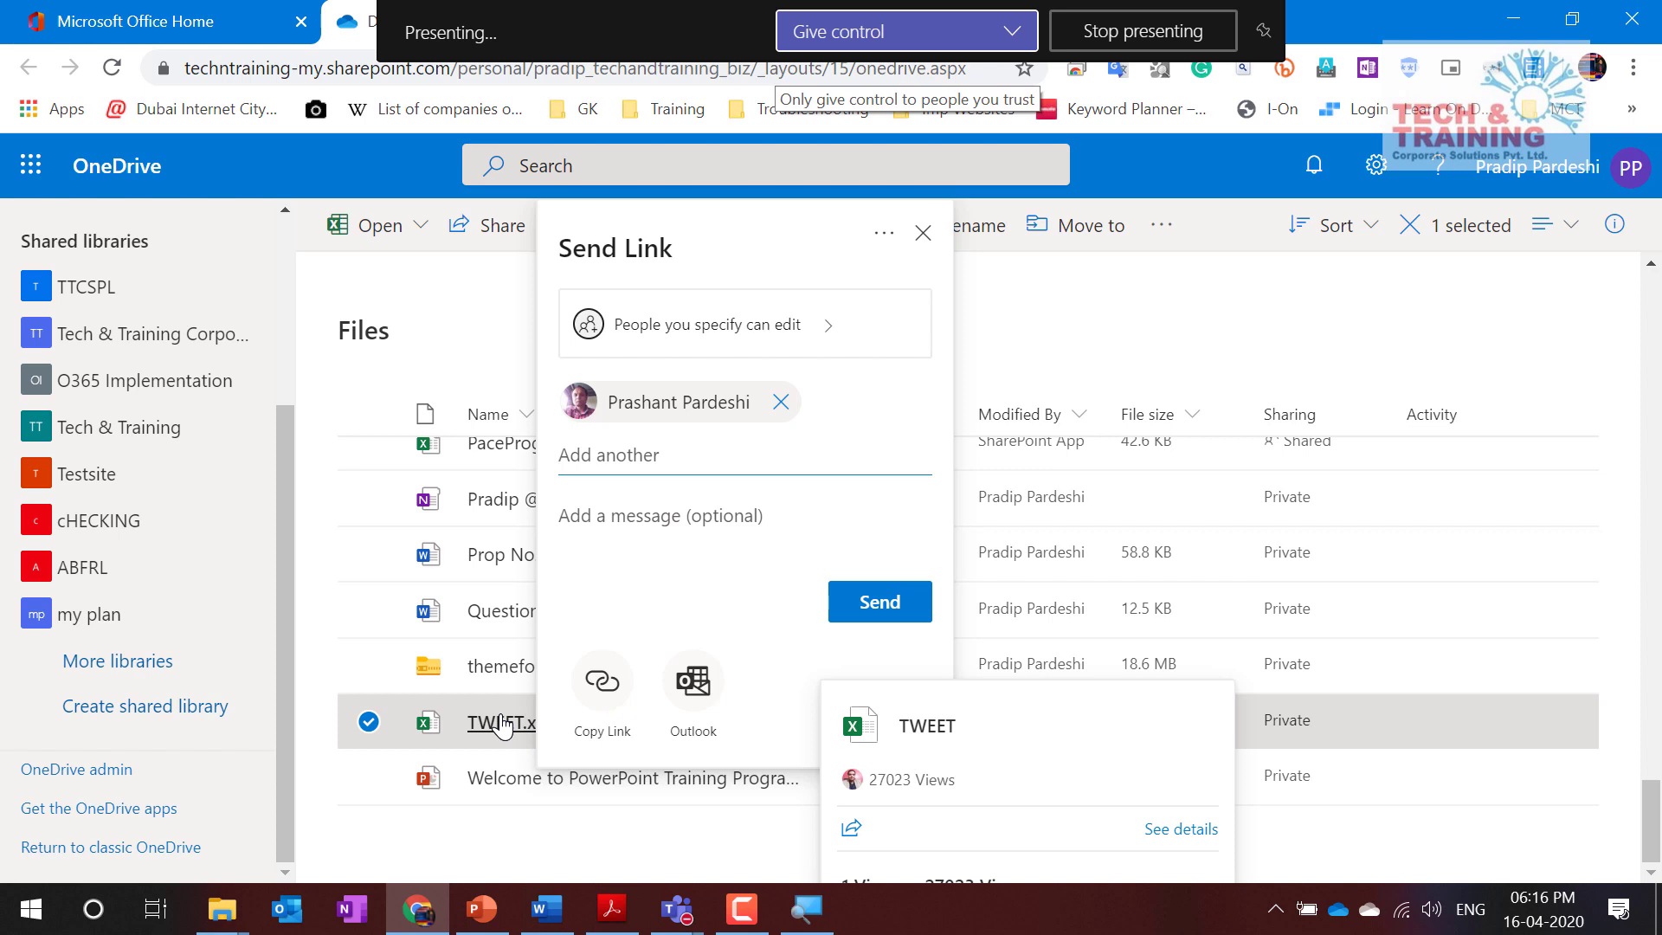
{"action": "left_click", "coordinate": [601, 685]}
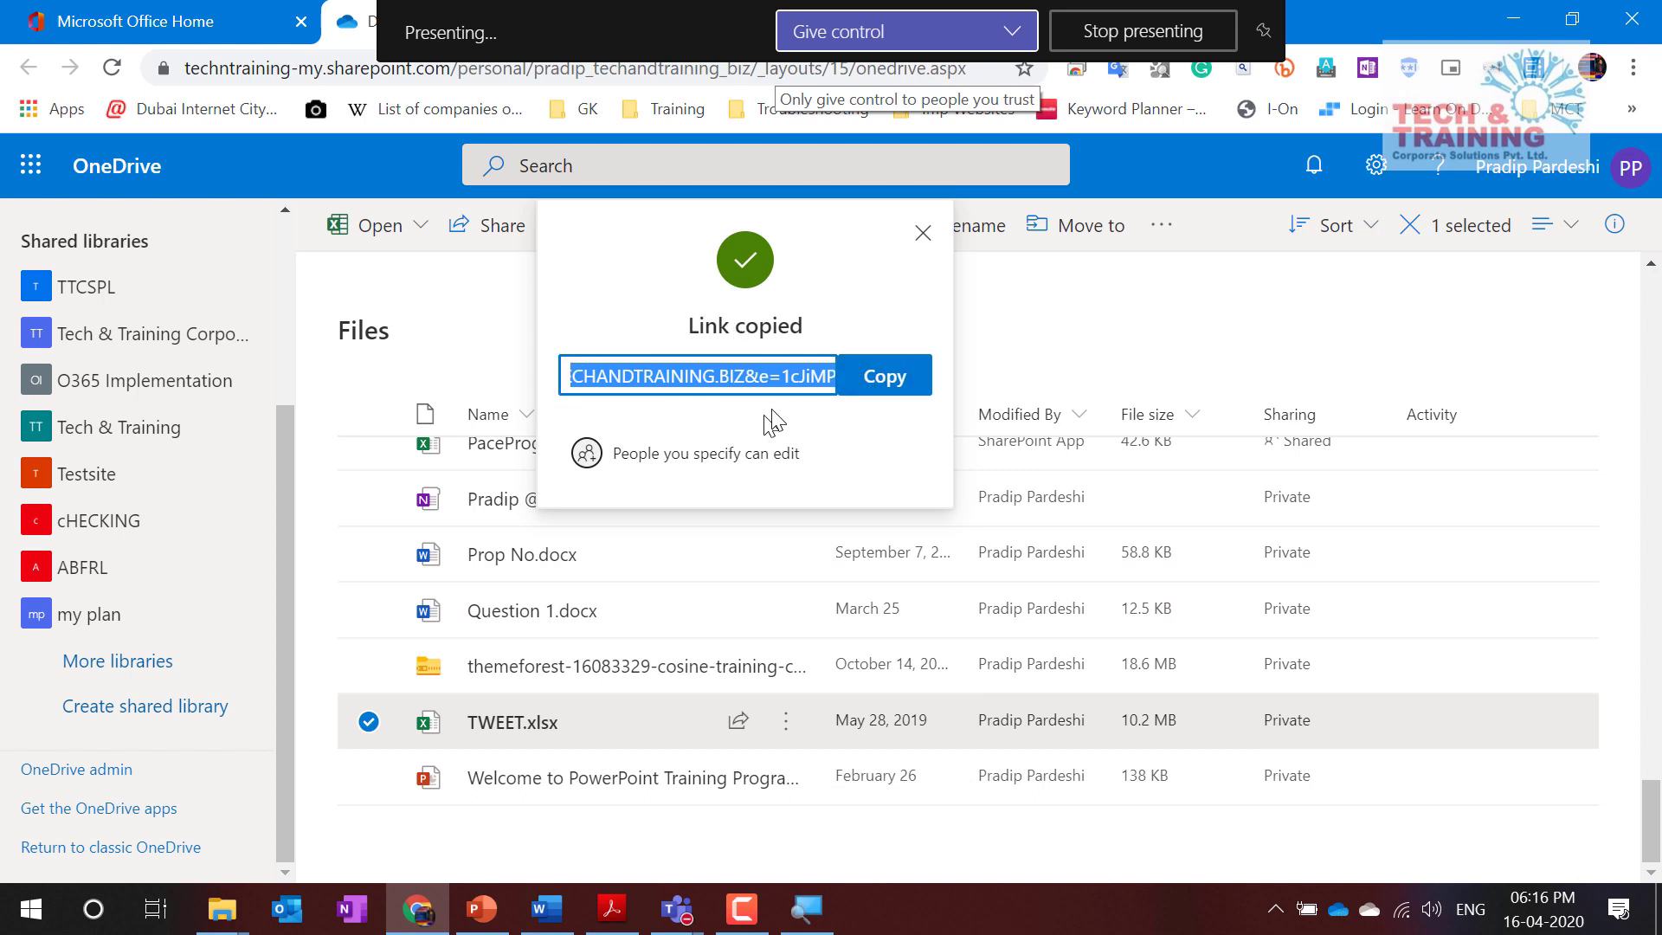
{"action": "left_click", "coordinate": [900, 381]}
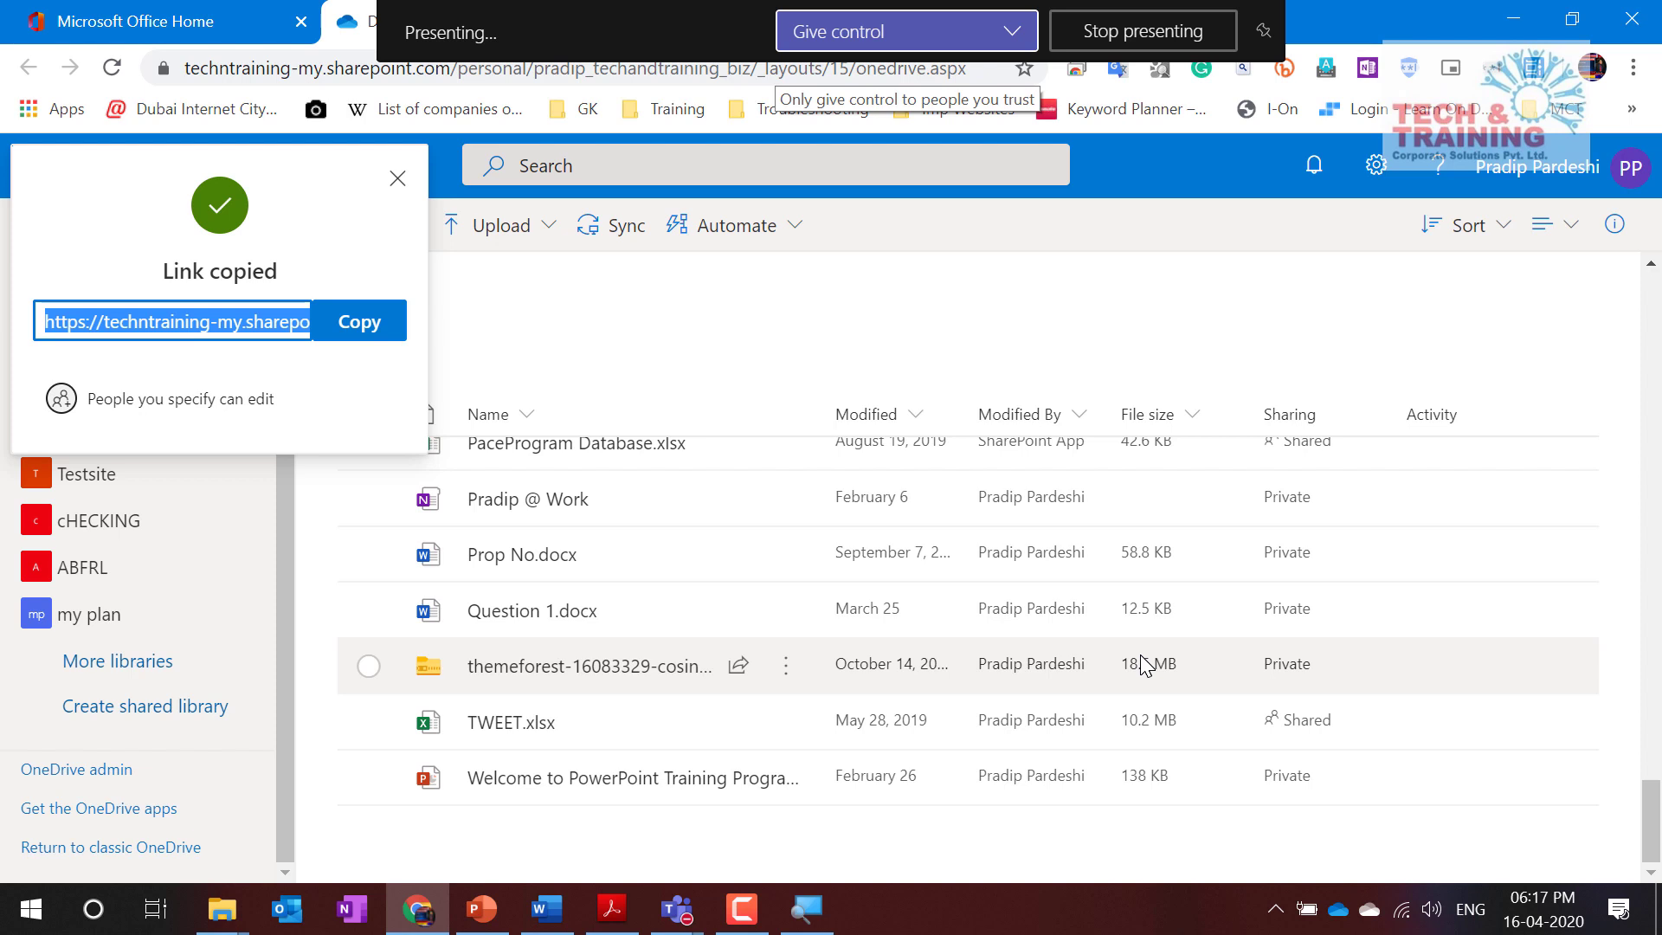
{"action": "left_click", "coordinate": [398, 188]}
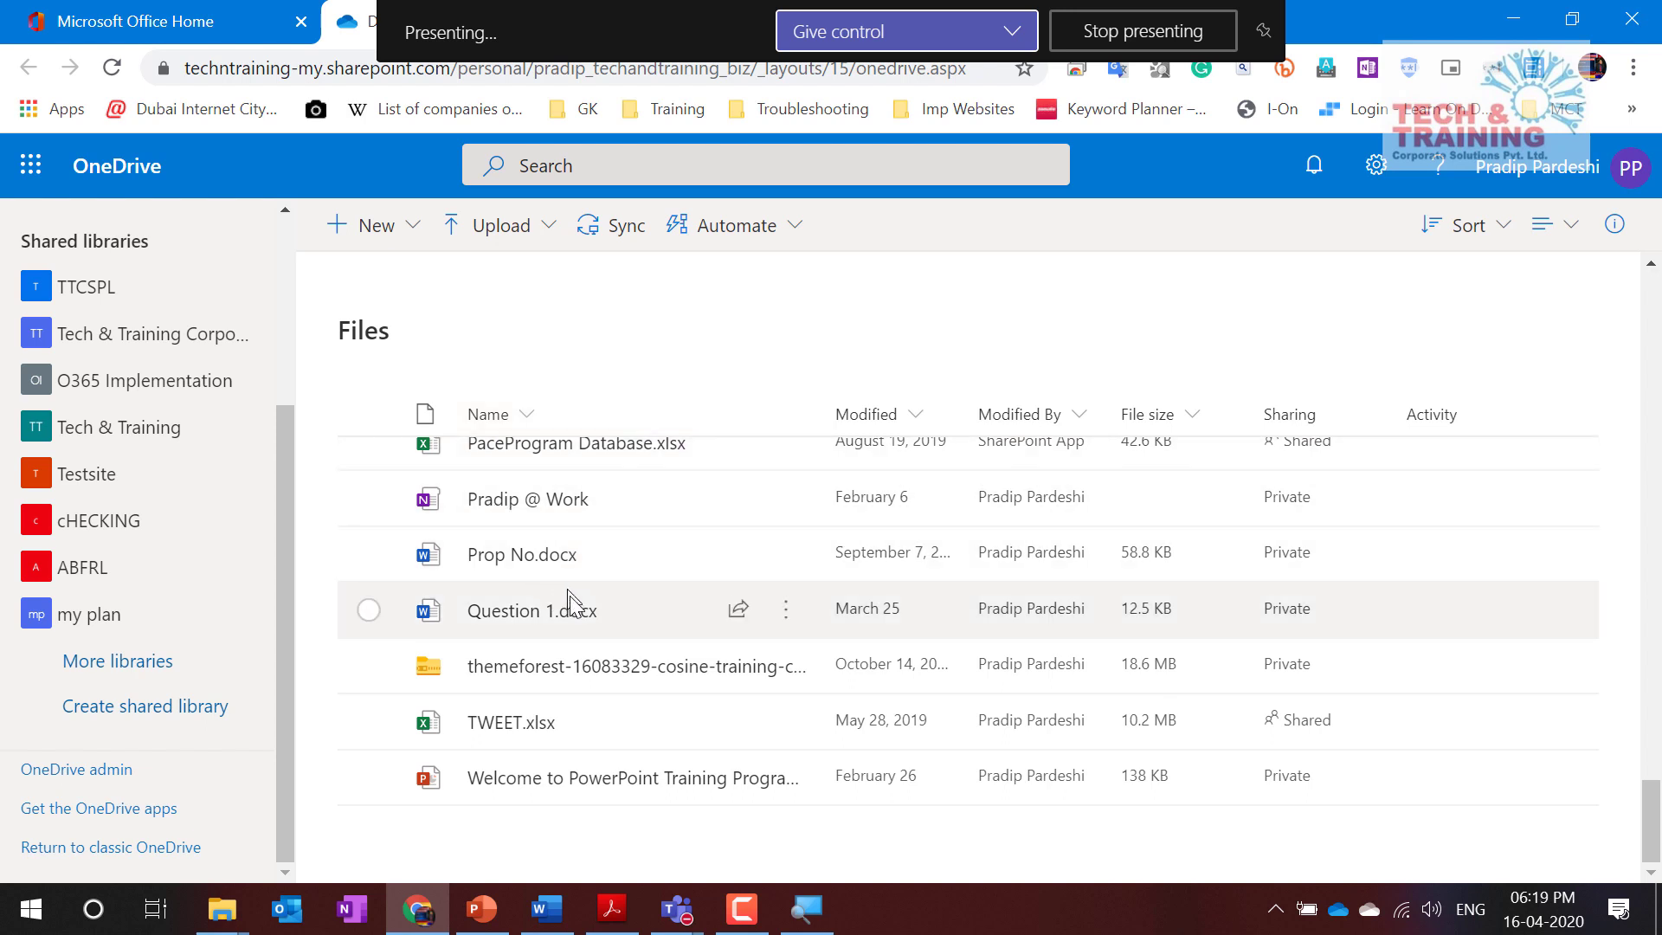
Step: Try the organisation-only and Specific people audiences in the TWEET.xlsx link settings, and cancel without applying them
{"action": "right_click", "coordinate": [525, 734]}
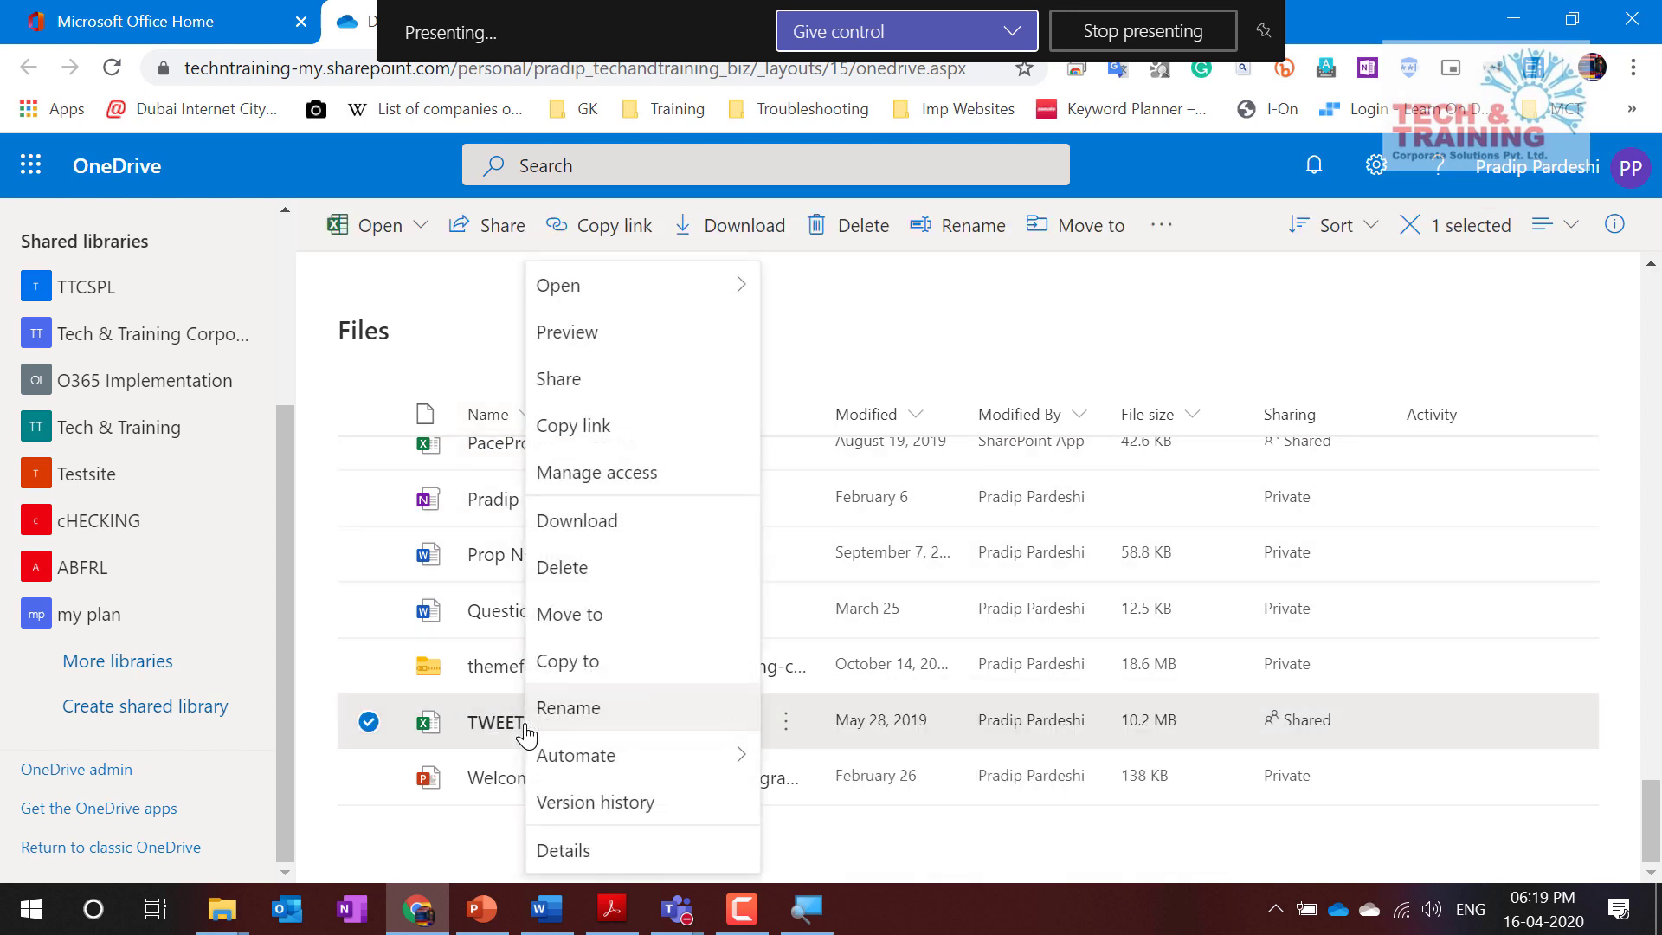
{"action": "left_click", "coordinate": [591, 391]}
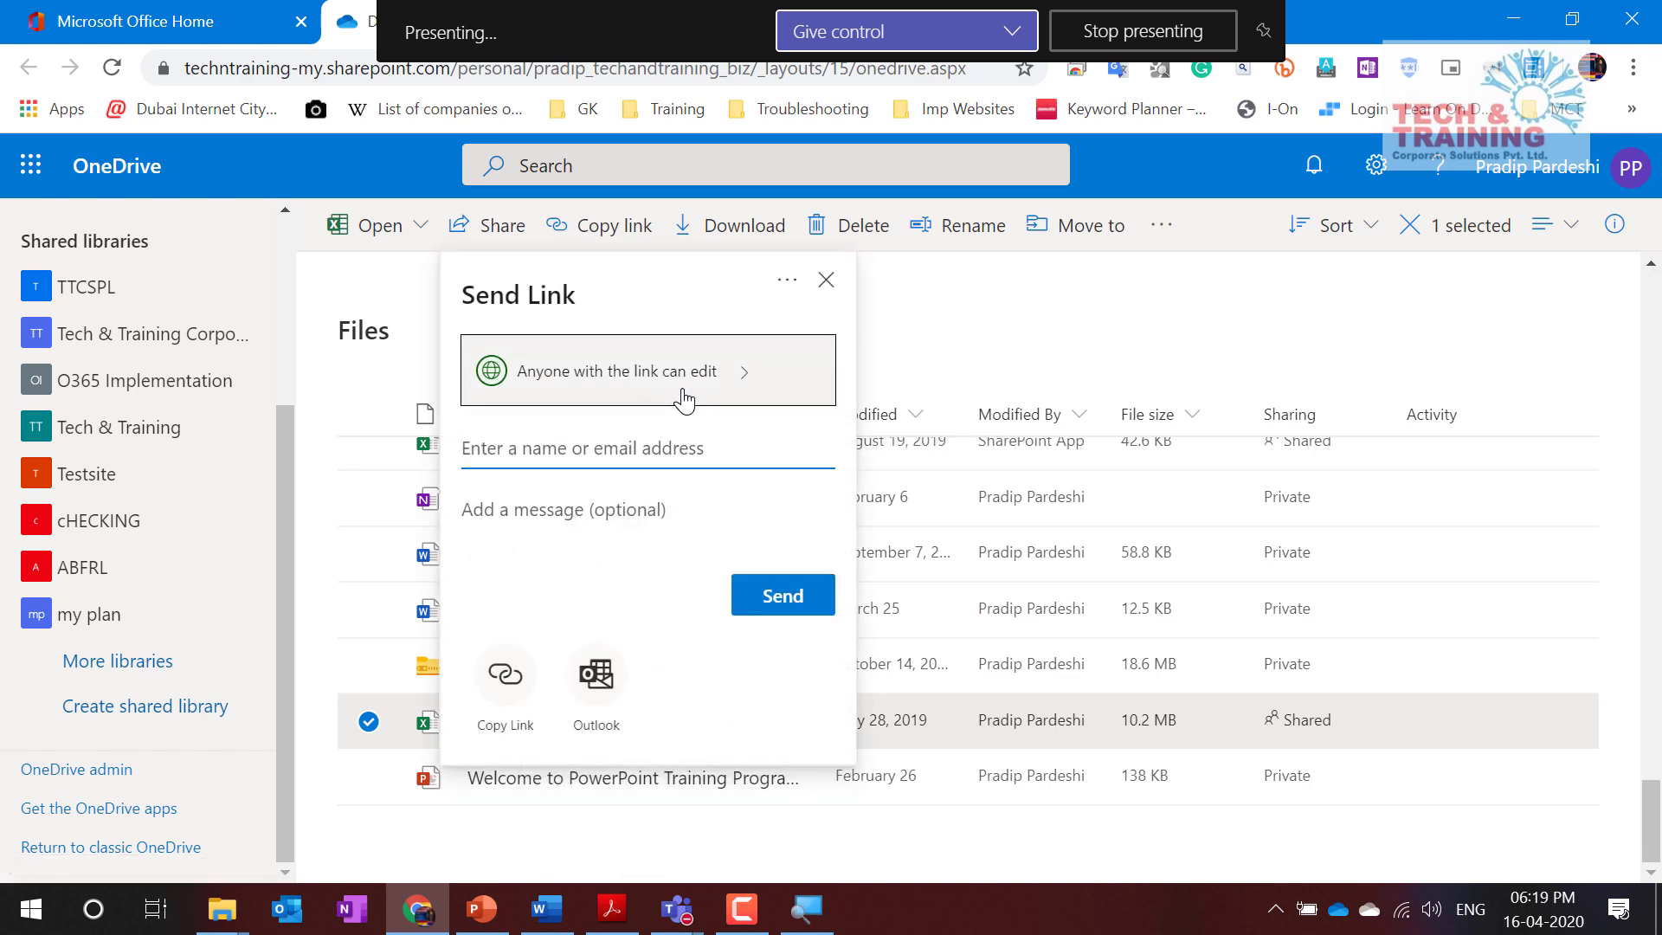
{"action": "left_click", "coordinate": [683, 401]}
{"action": "left_click", "coordinate": [647, 403]}
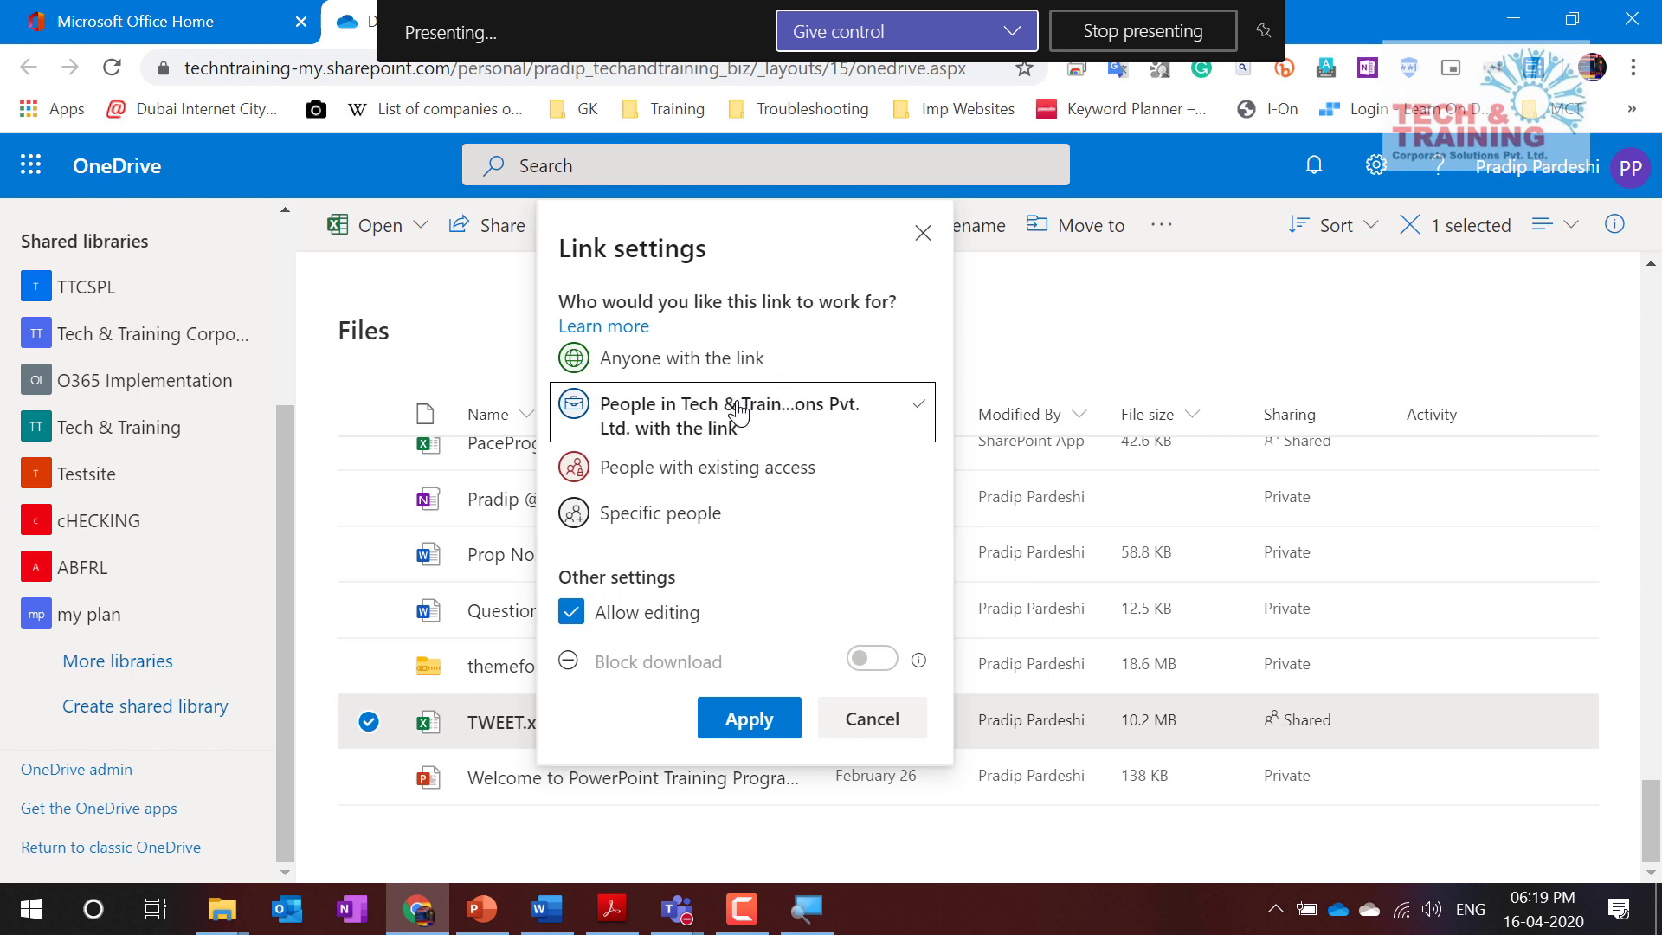
{"action": "left_click", "coordinate": [648, 524]}
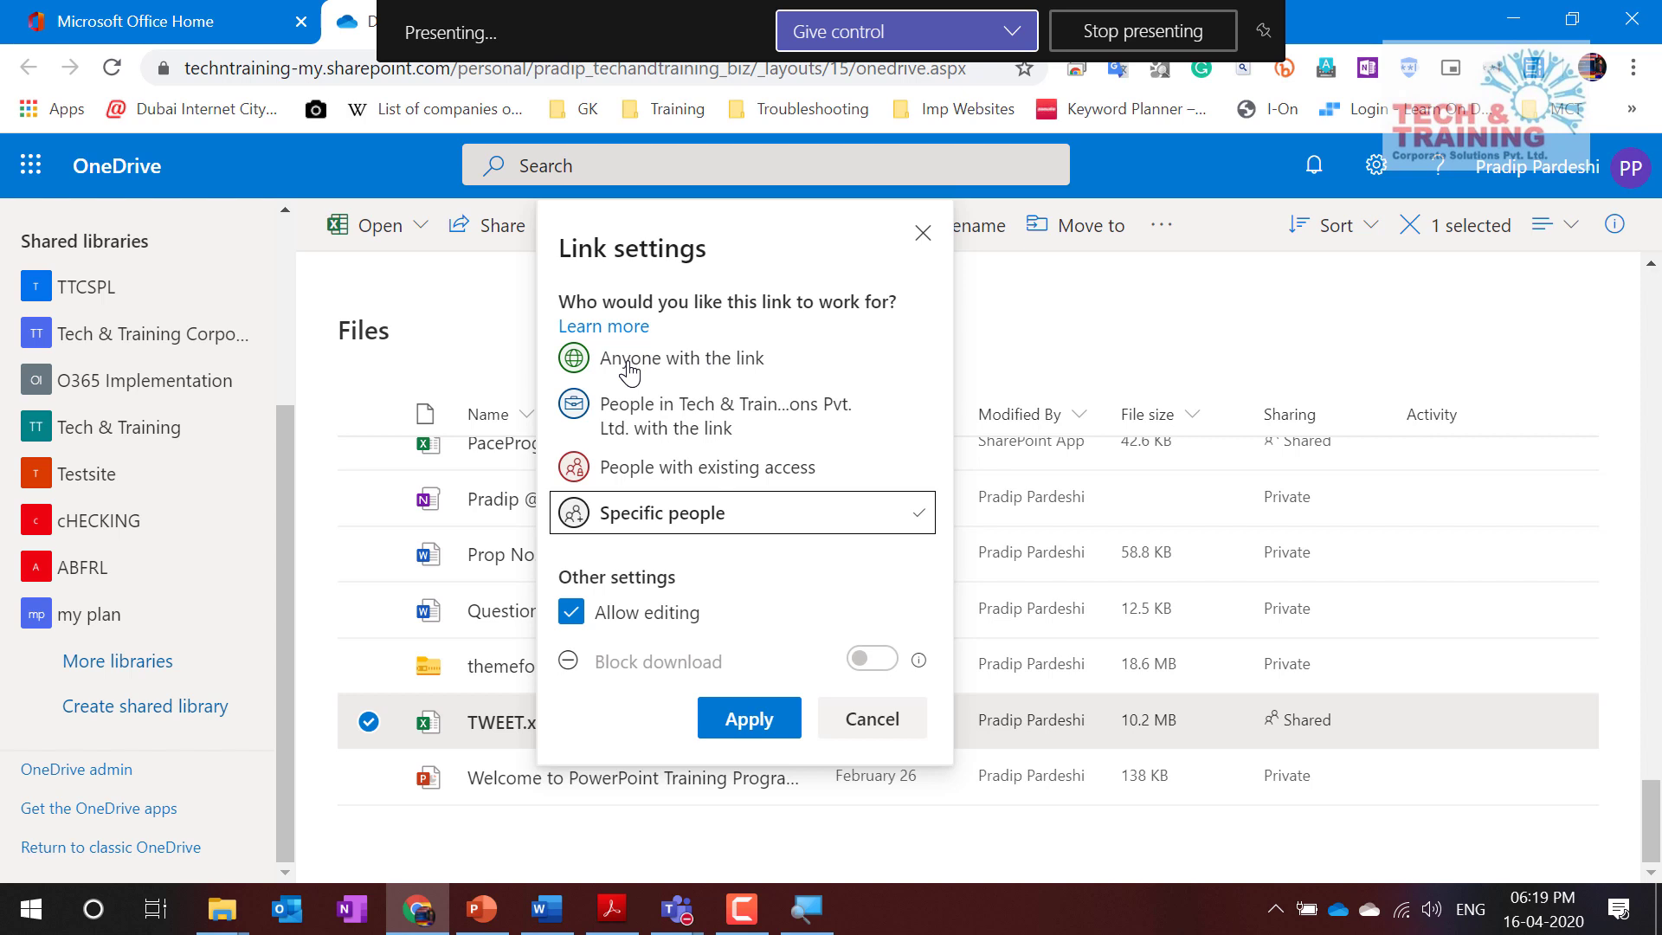
{"action": "left_click", "coordinate": [659, 417]}
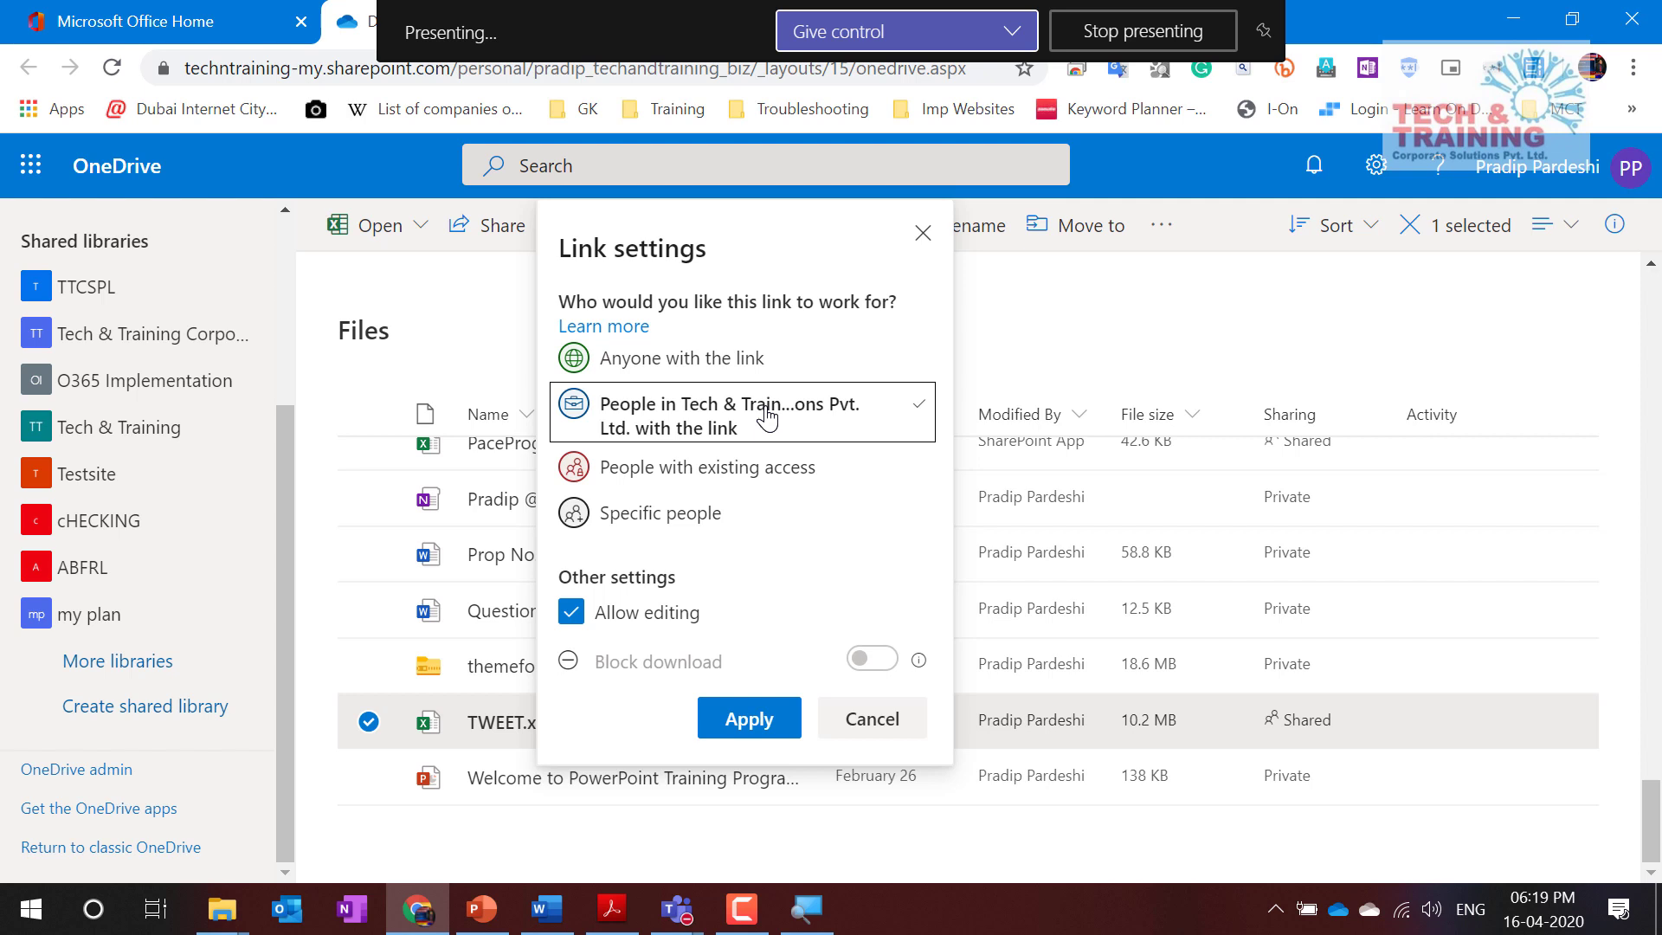
{"action": "left_click", "coordinate": [881, 733]}
{"action": "left_click", "coordinate": [921, 234]}
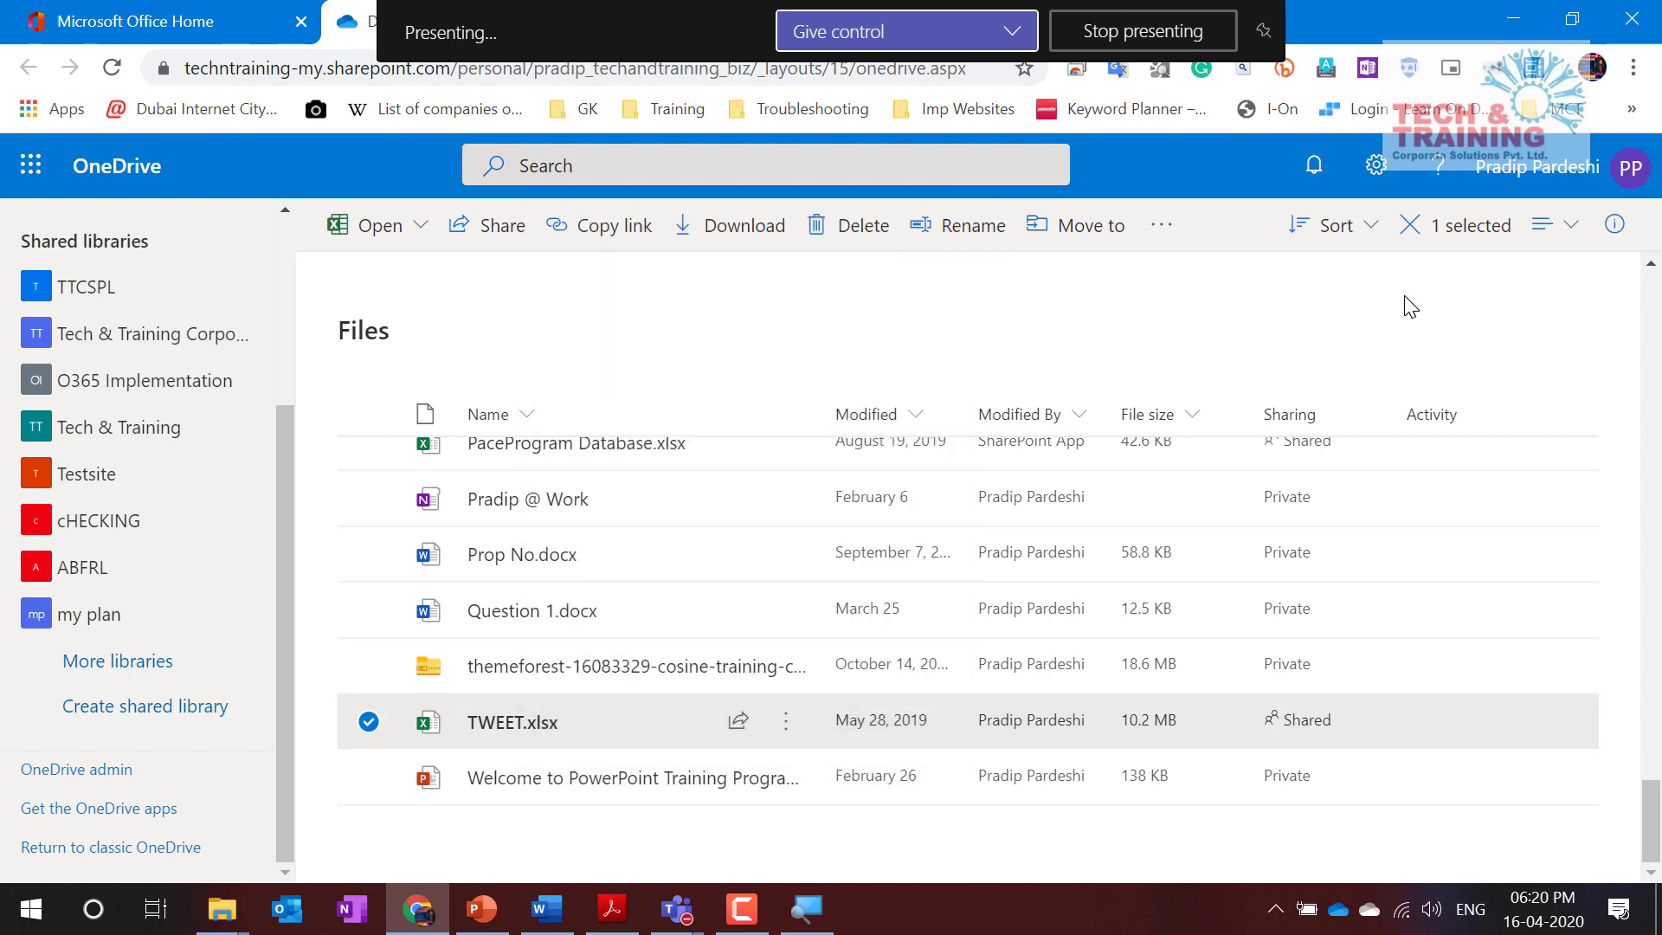
Step: Deselect TWEET.xlsx and create a new Excel workbook in the OneDrive root folder
{"action": "scroll", "coordinate": [931, 517], "scroll_direction": "up", "scroll_amount": 20}
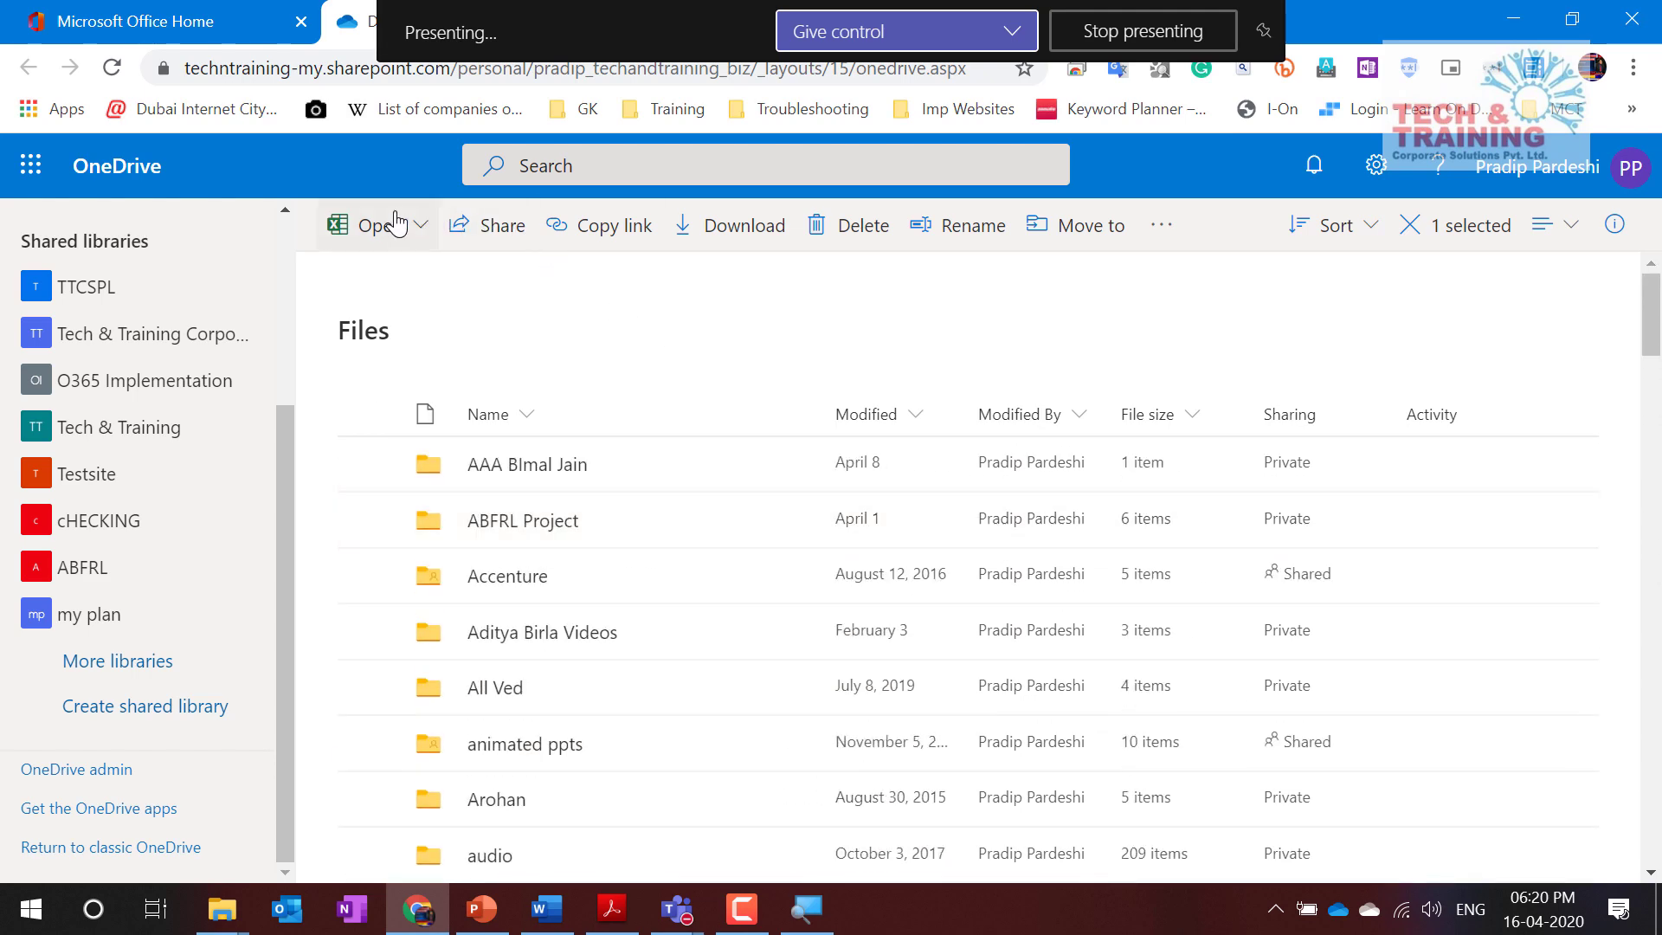
{"action": "left_click", "coordinate": [550, 356]}
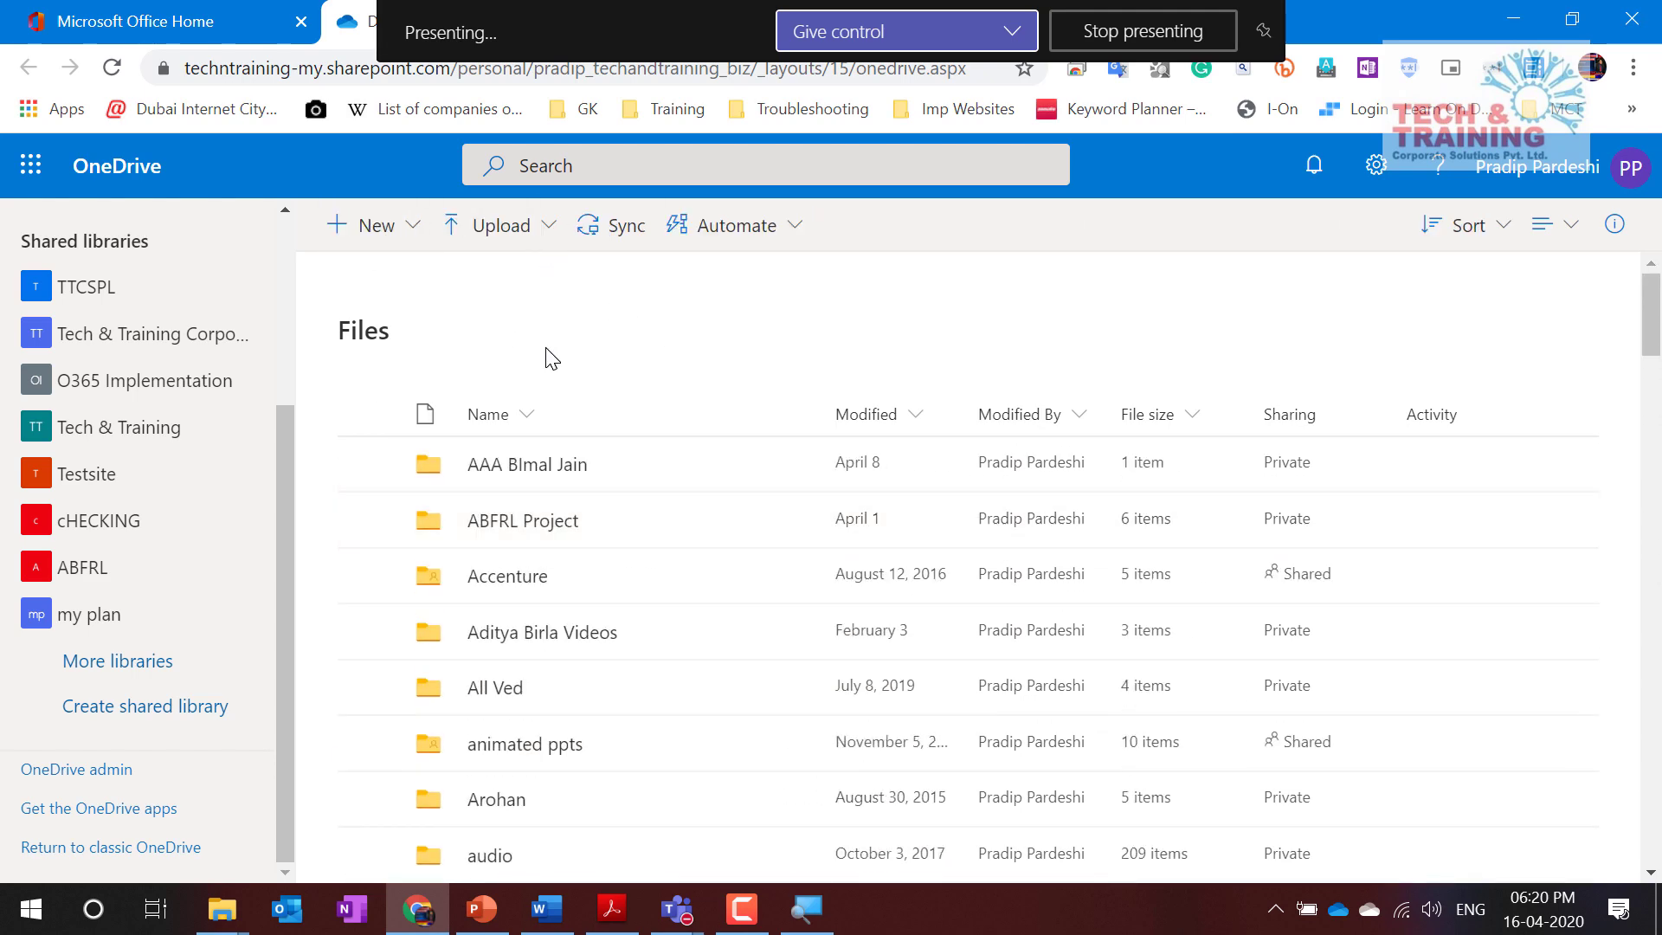
{"action": "left_click", "coordinate": [399, 227]}
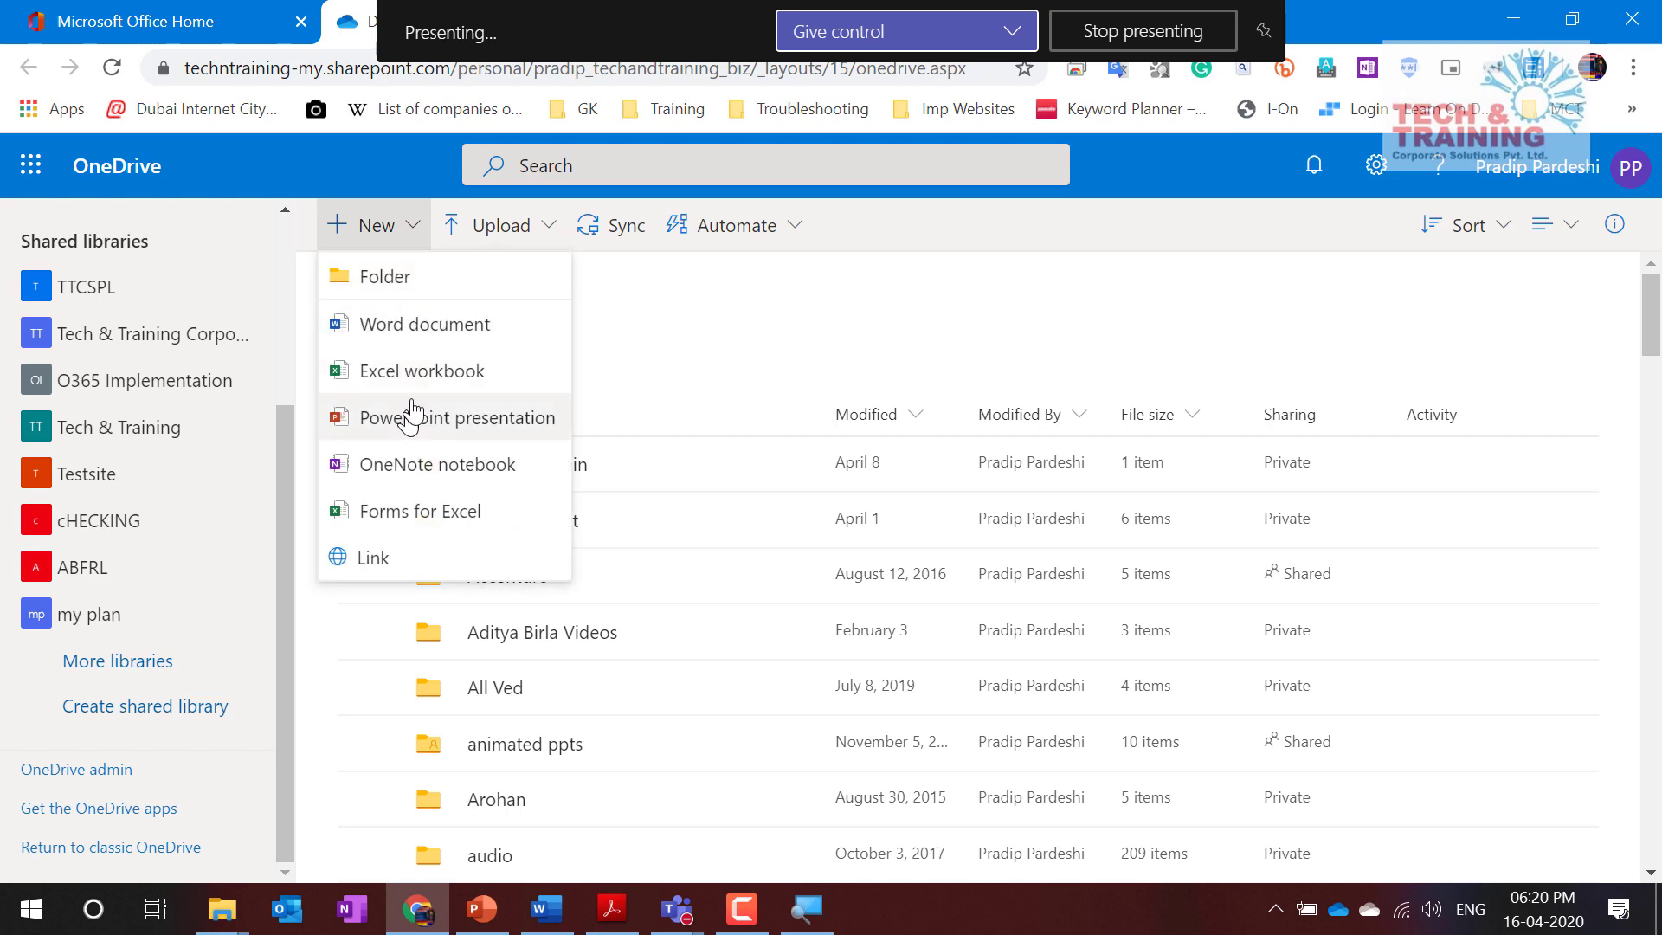
{"action": "left_click", "coordinate": [429, 386]}
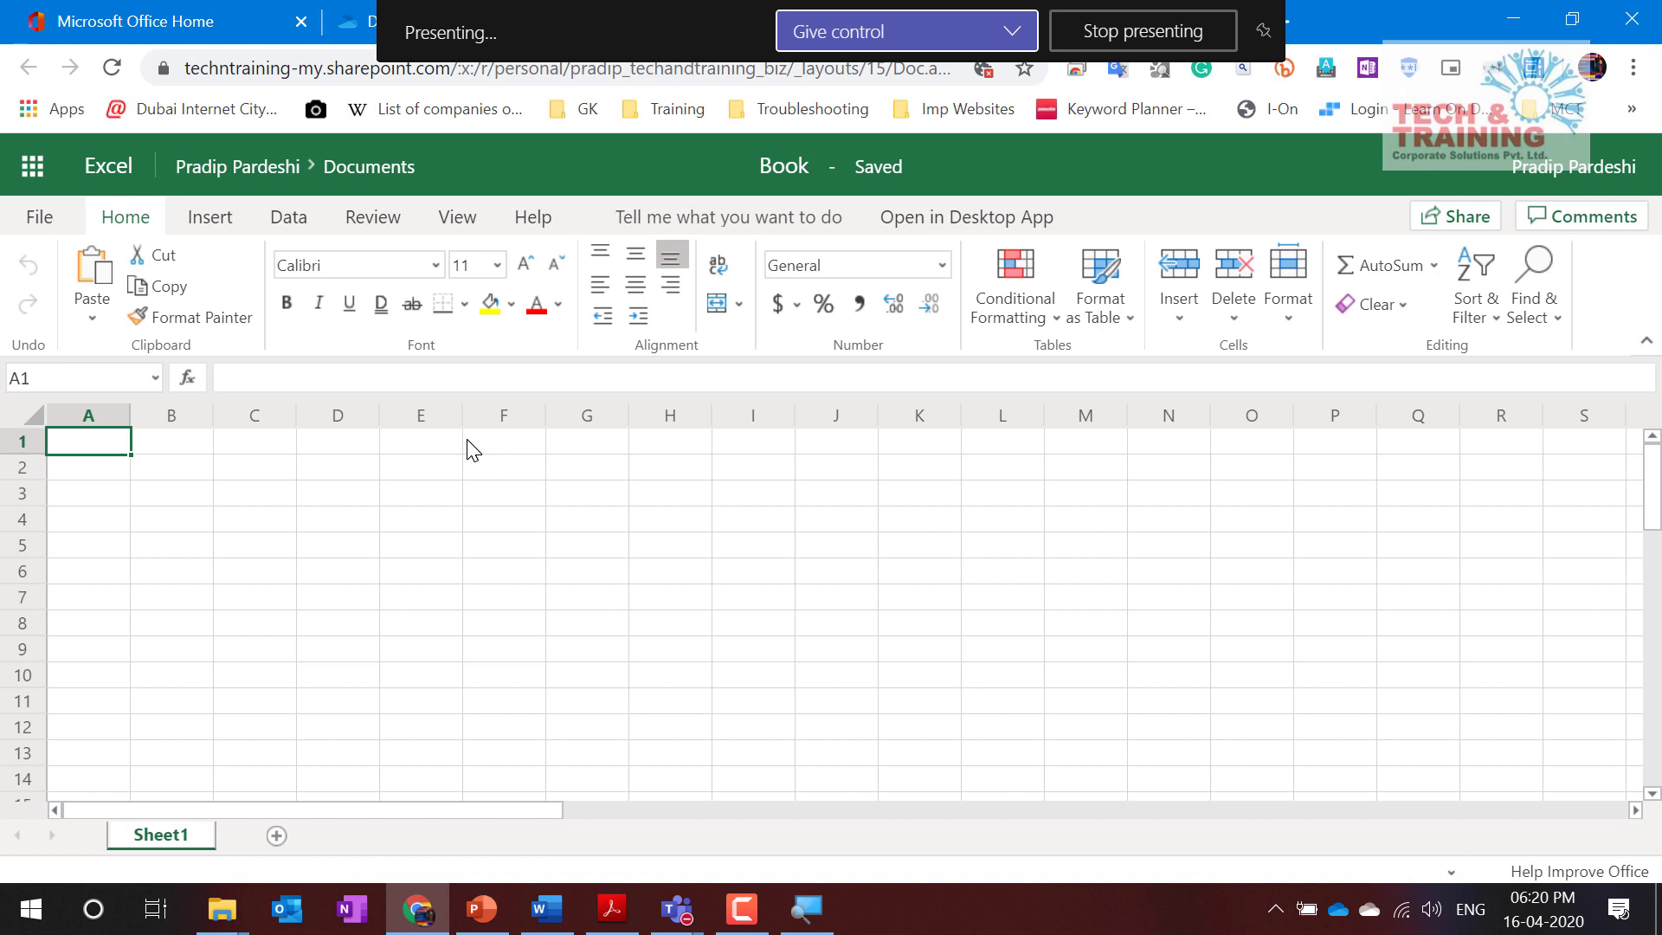
Step: Rename the new workbook to "New FIle"
{"action": "left_click", "coordinate": [792, 156]}
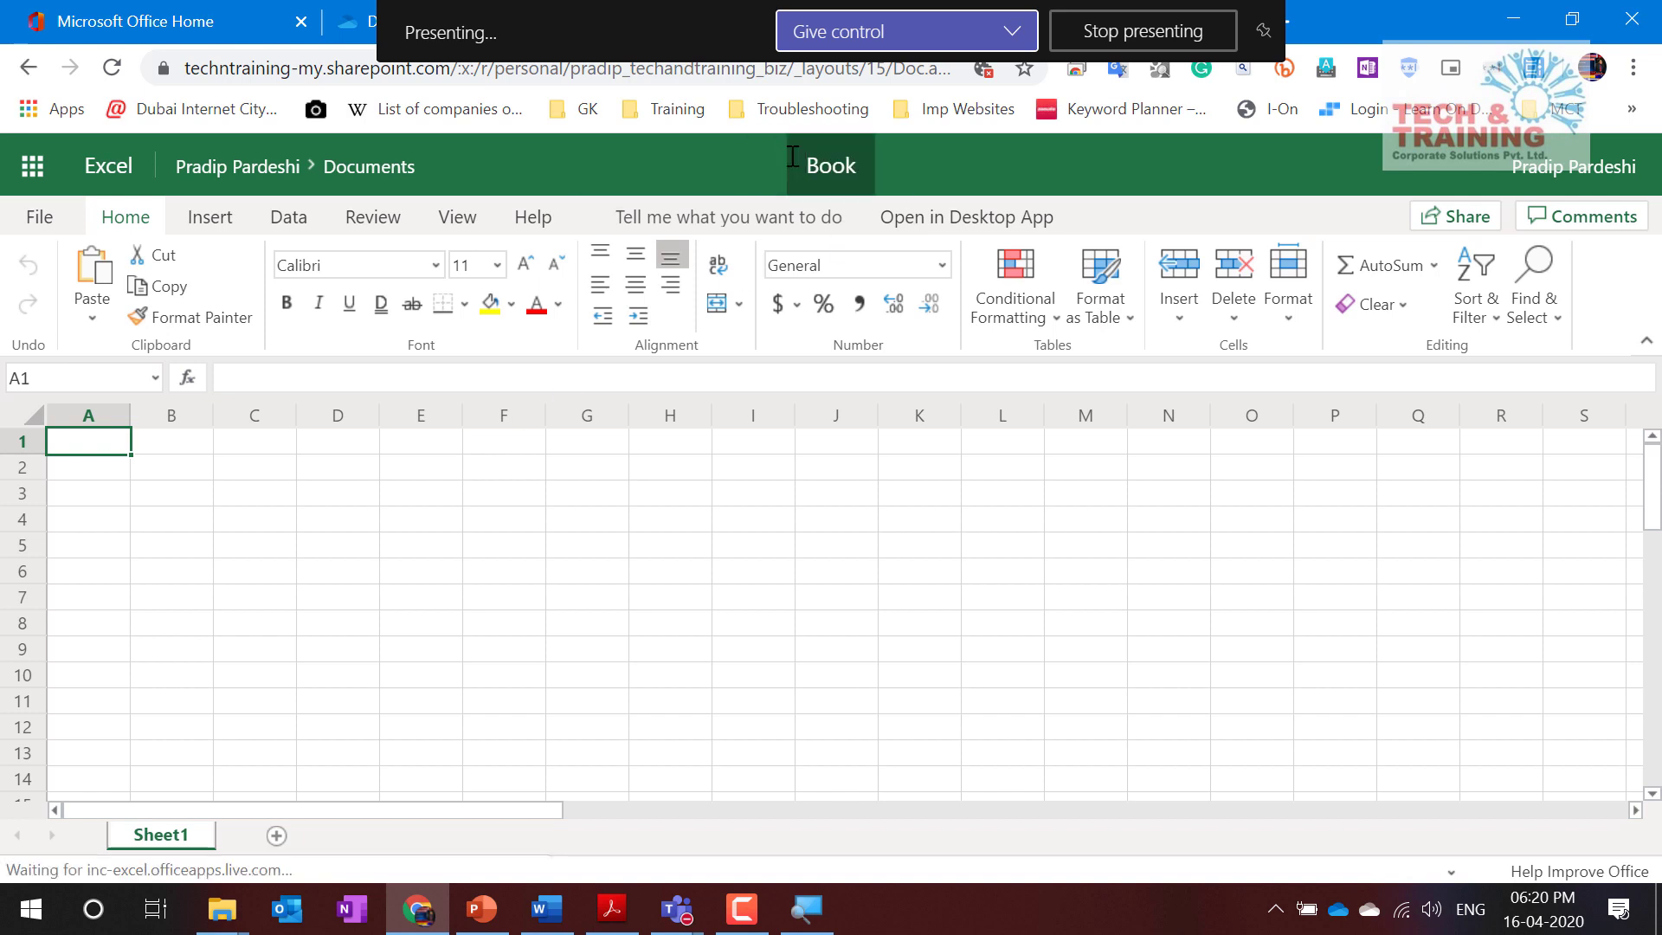
{"action": "key", "text": "ctrl+a"}
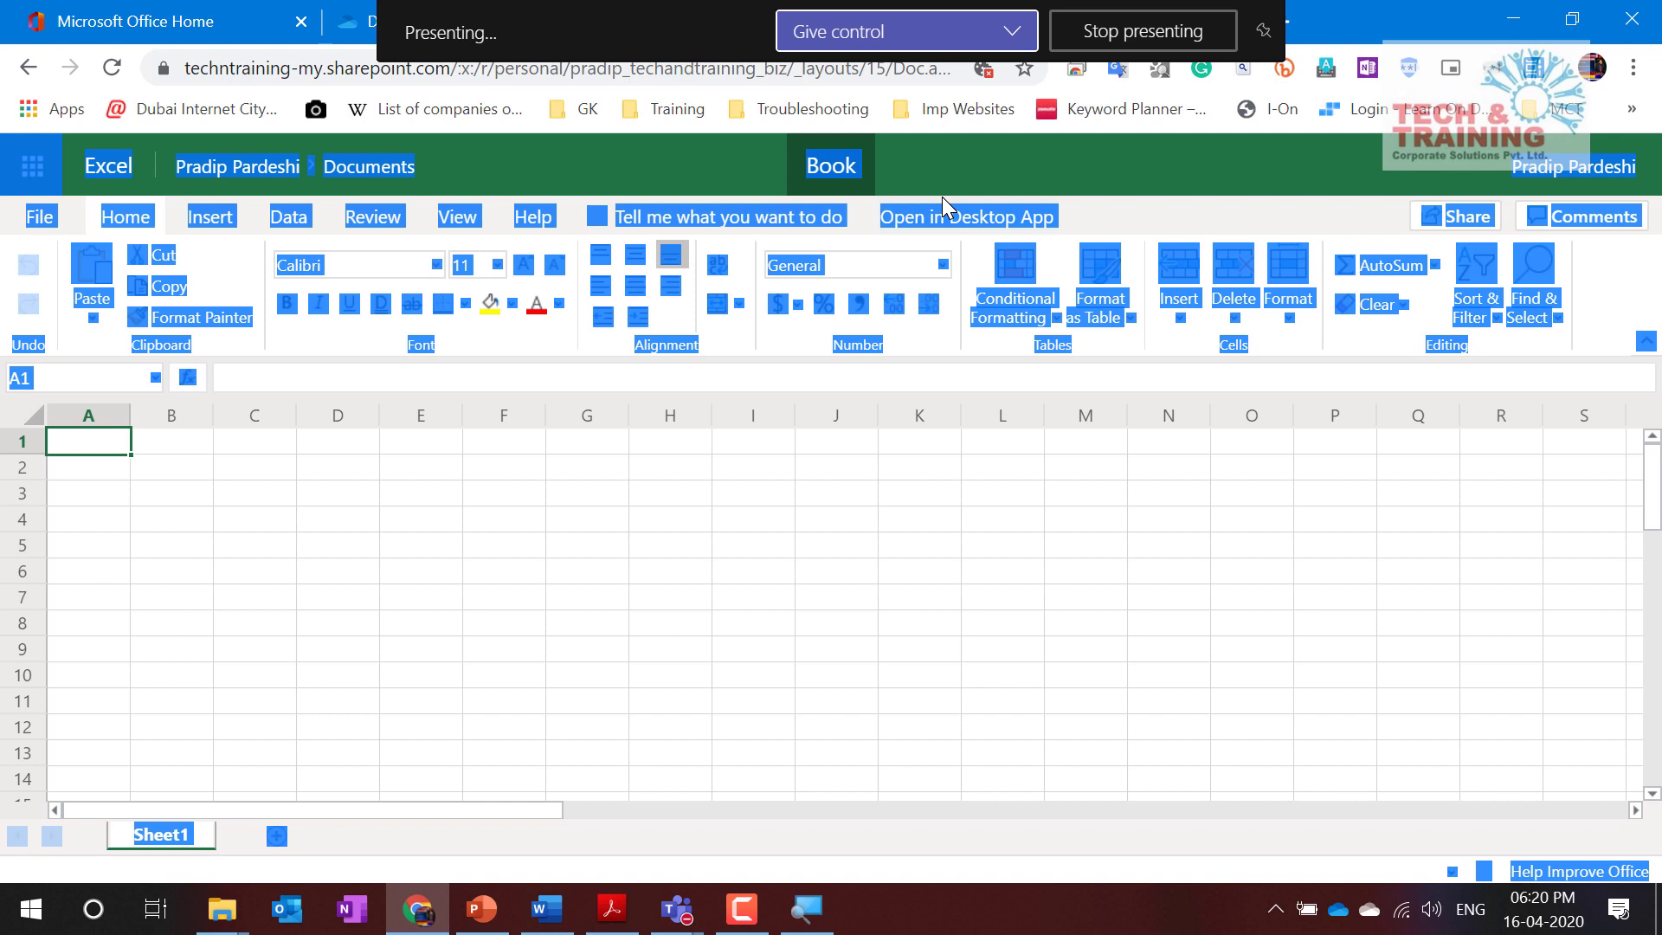
{"action": "left_click_drag", "start_coordinate": [904, 177], "coordinate": [744, 169]}
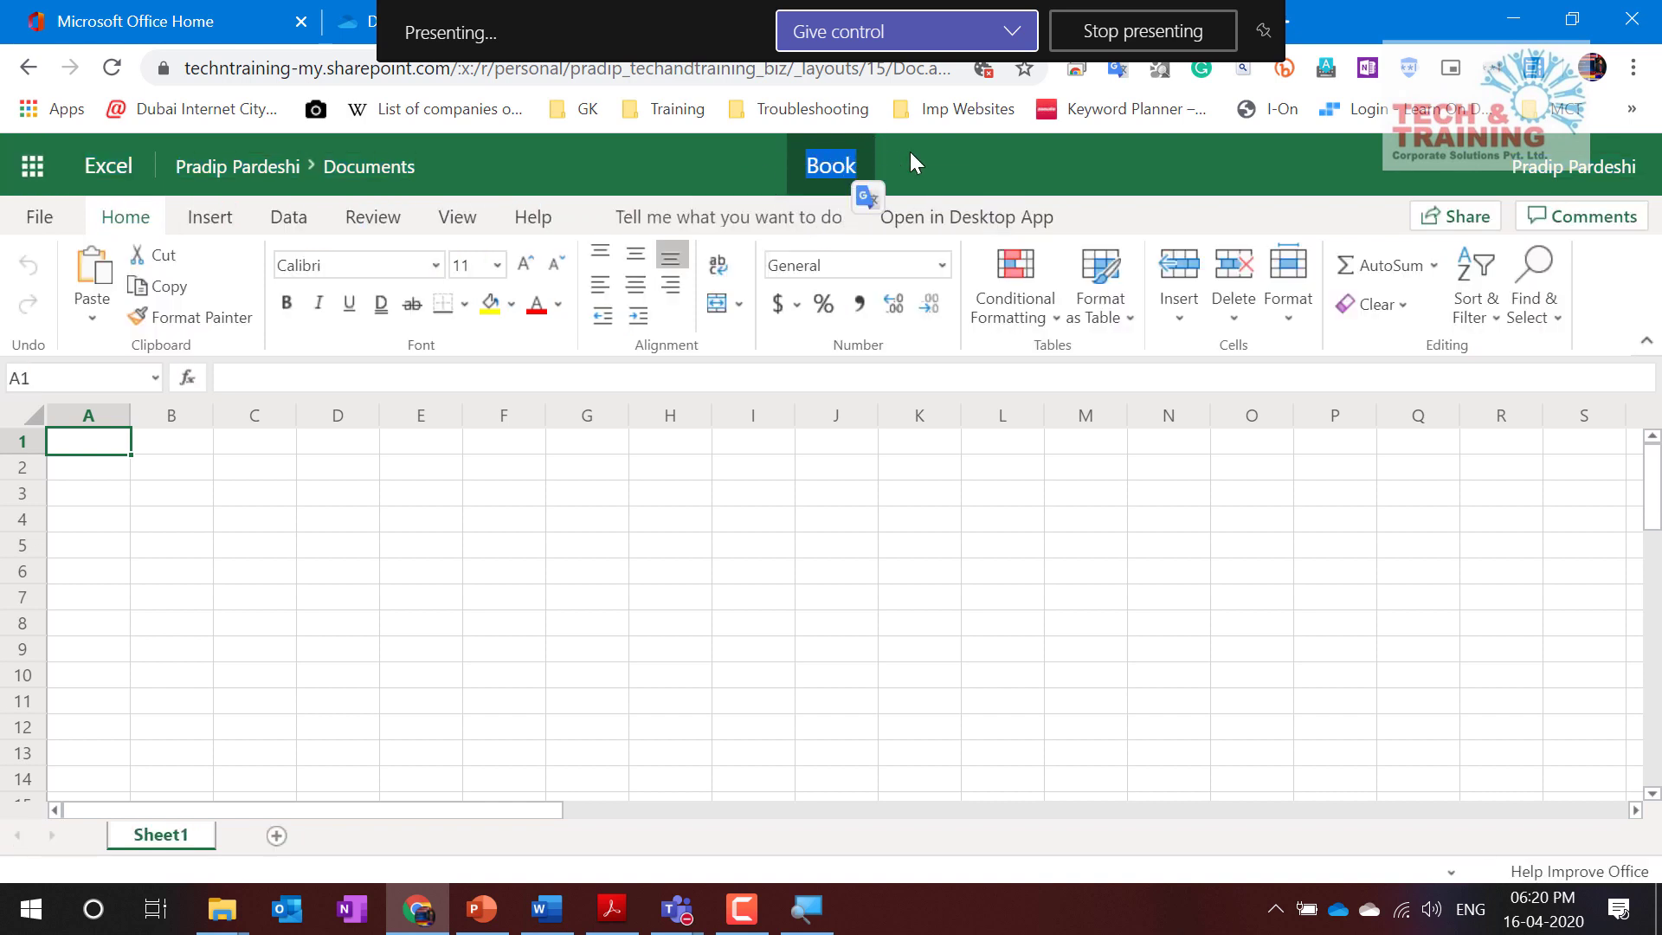
{"action": "type", "text": "New Fl"}
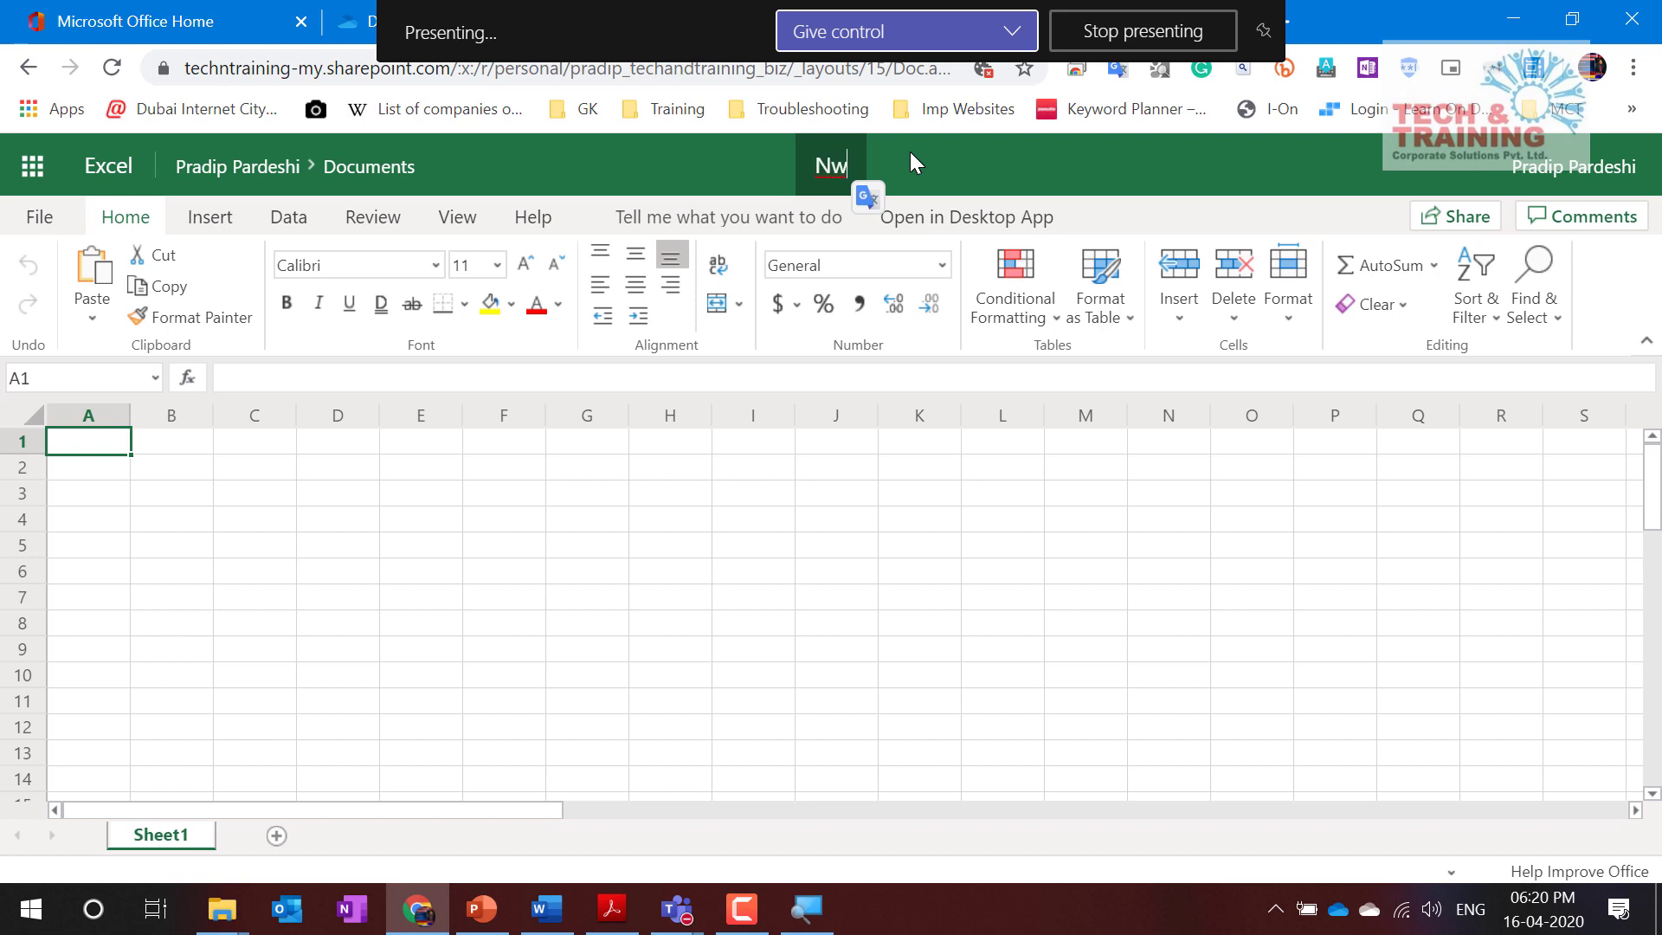
{"action": "type", "text": "le"}
{"action": "key", "text": "Return"}
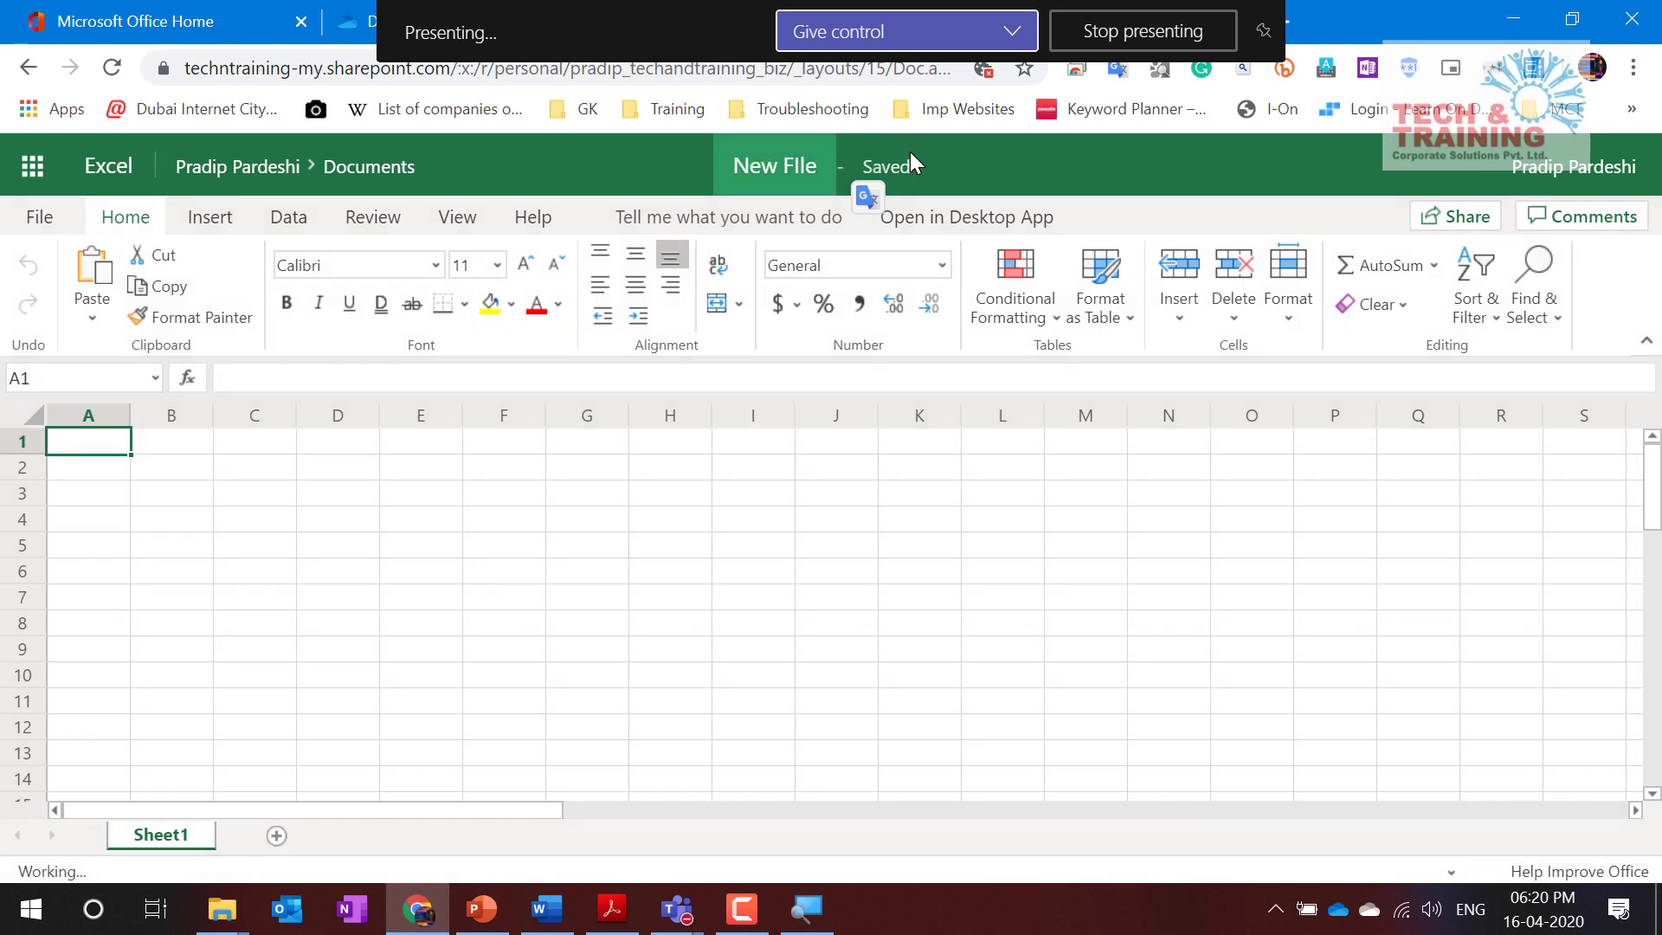
Step: Restrict the workbook's sharing link to specific people with editing allowed, and apply the link settings
{"action": "left_click", "coordinate": [1465, 215]}
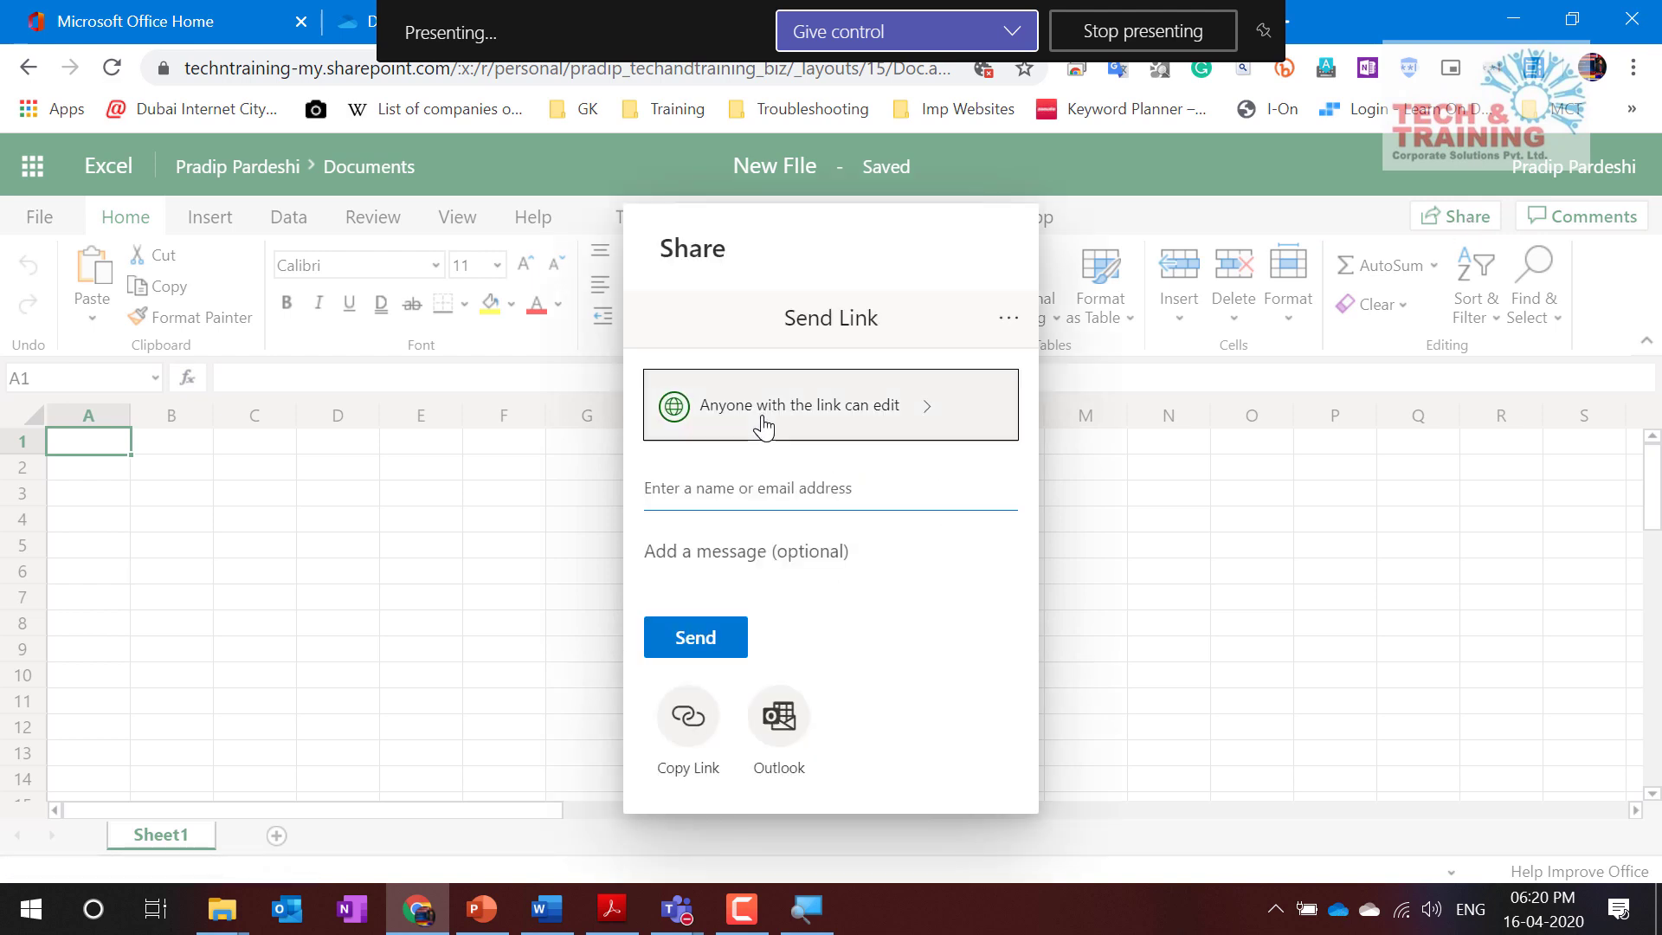
{"action": "left_click", "coordinate": [763, 426]}
{"action": "left_click", "coordinate": [726, 541]}
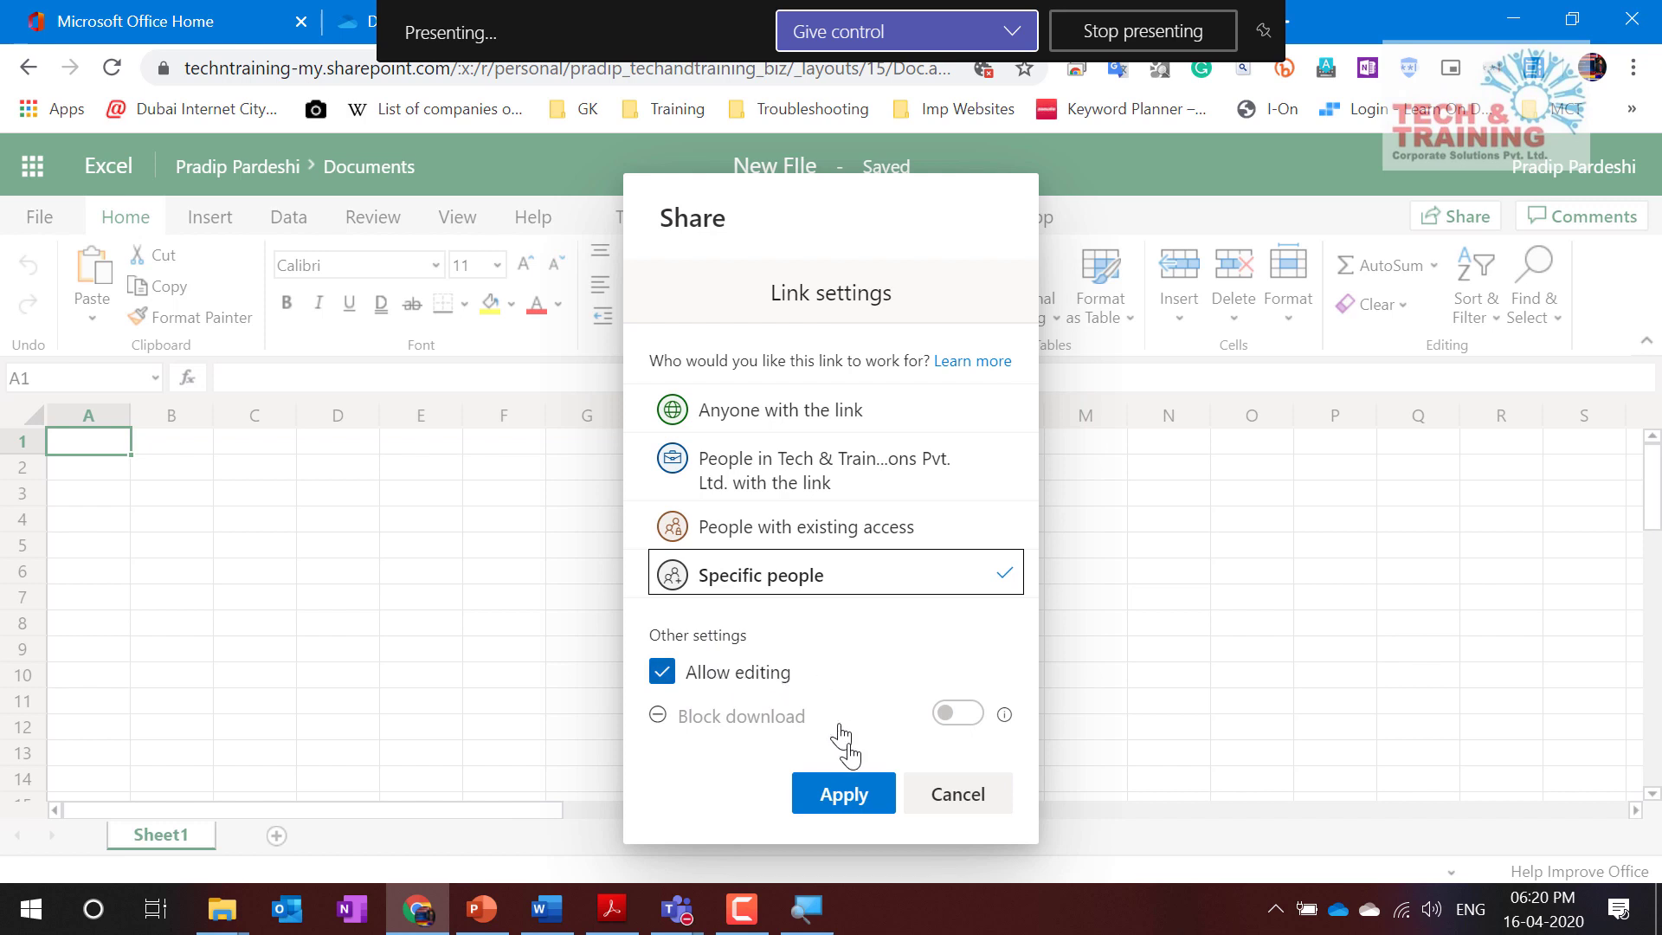
{"action": "left_click", "coordinate": [854, 798]}
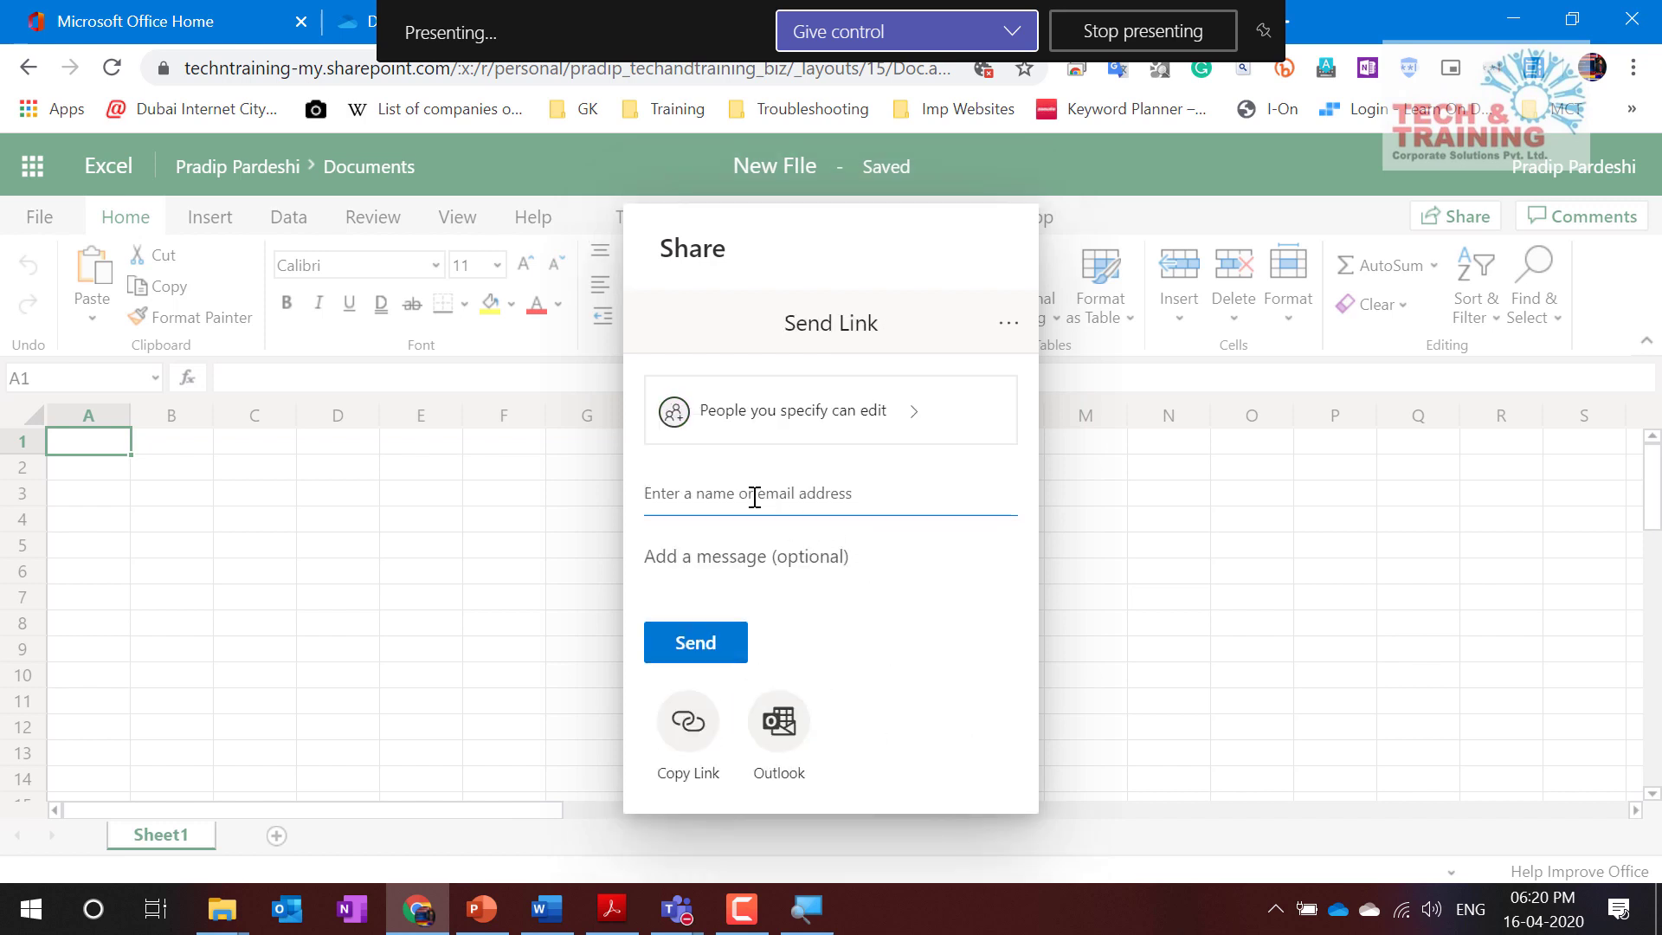
Step: Add a colleague as the recipient, enter the message "Please update", and send the sharing link
{"action": "type", "text": "prashant"}
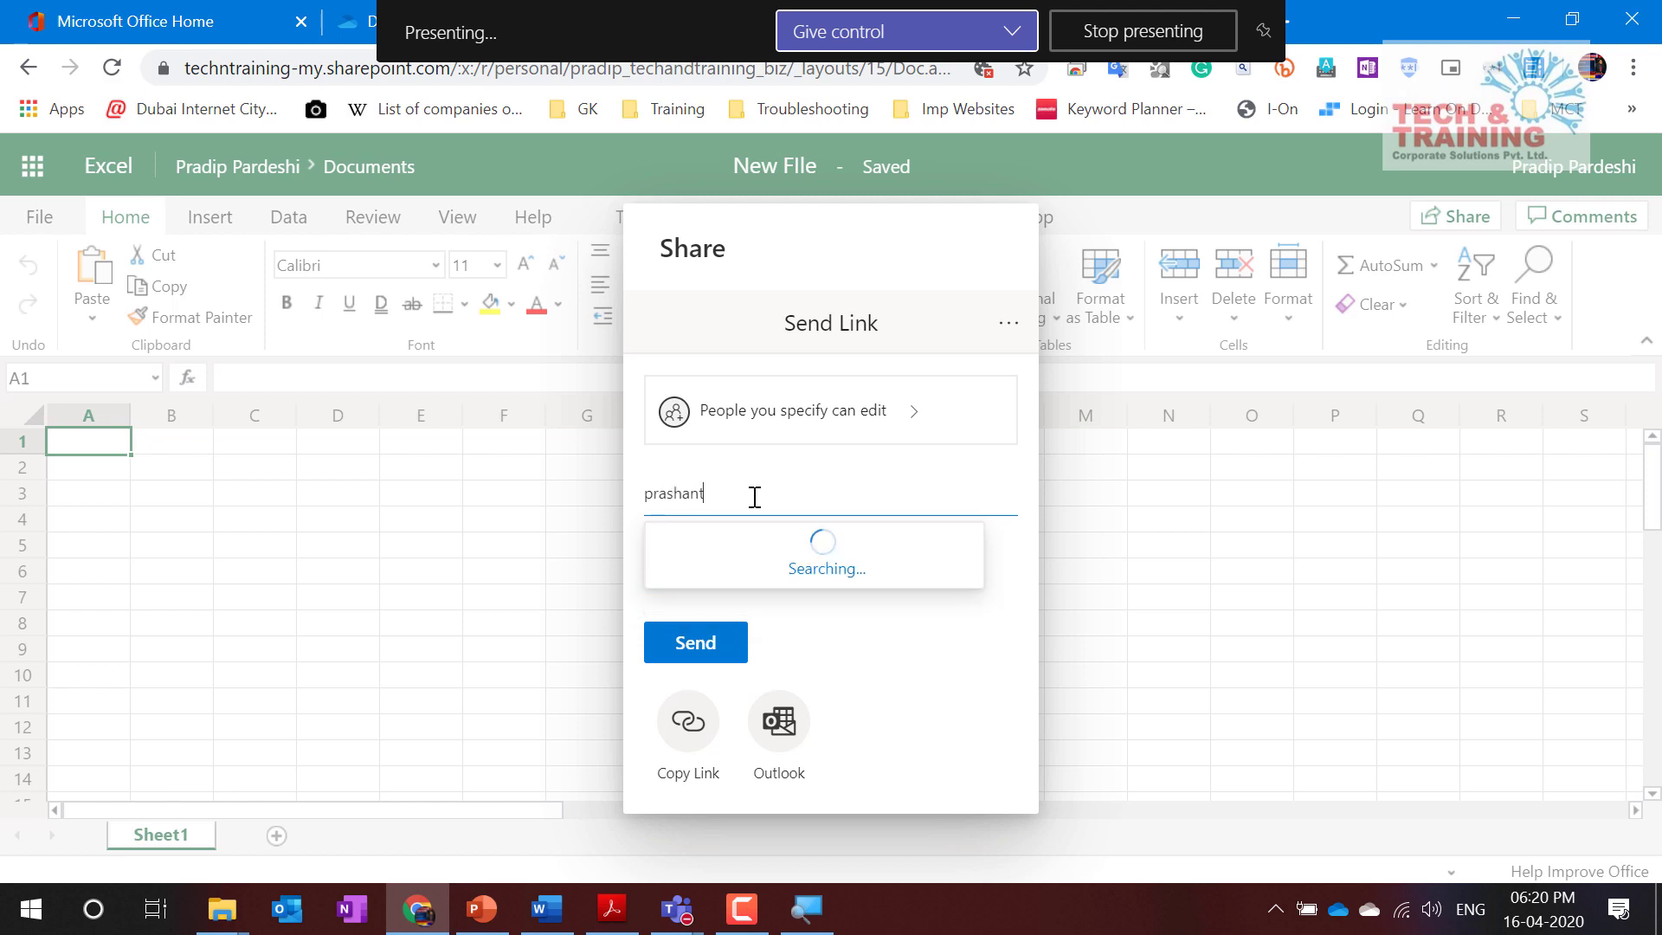
{"action": "left_click", "coordinate": [784, 562]}
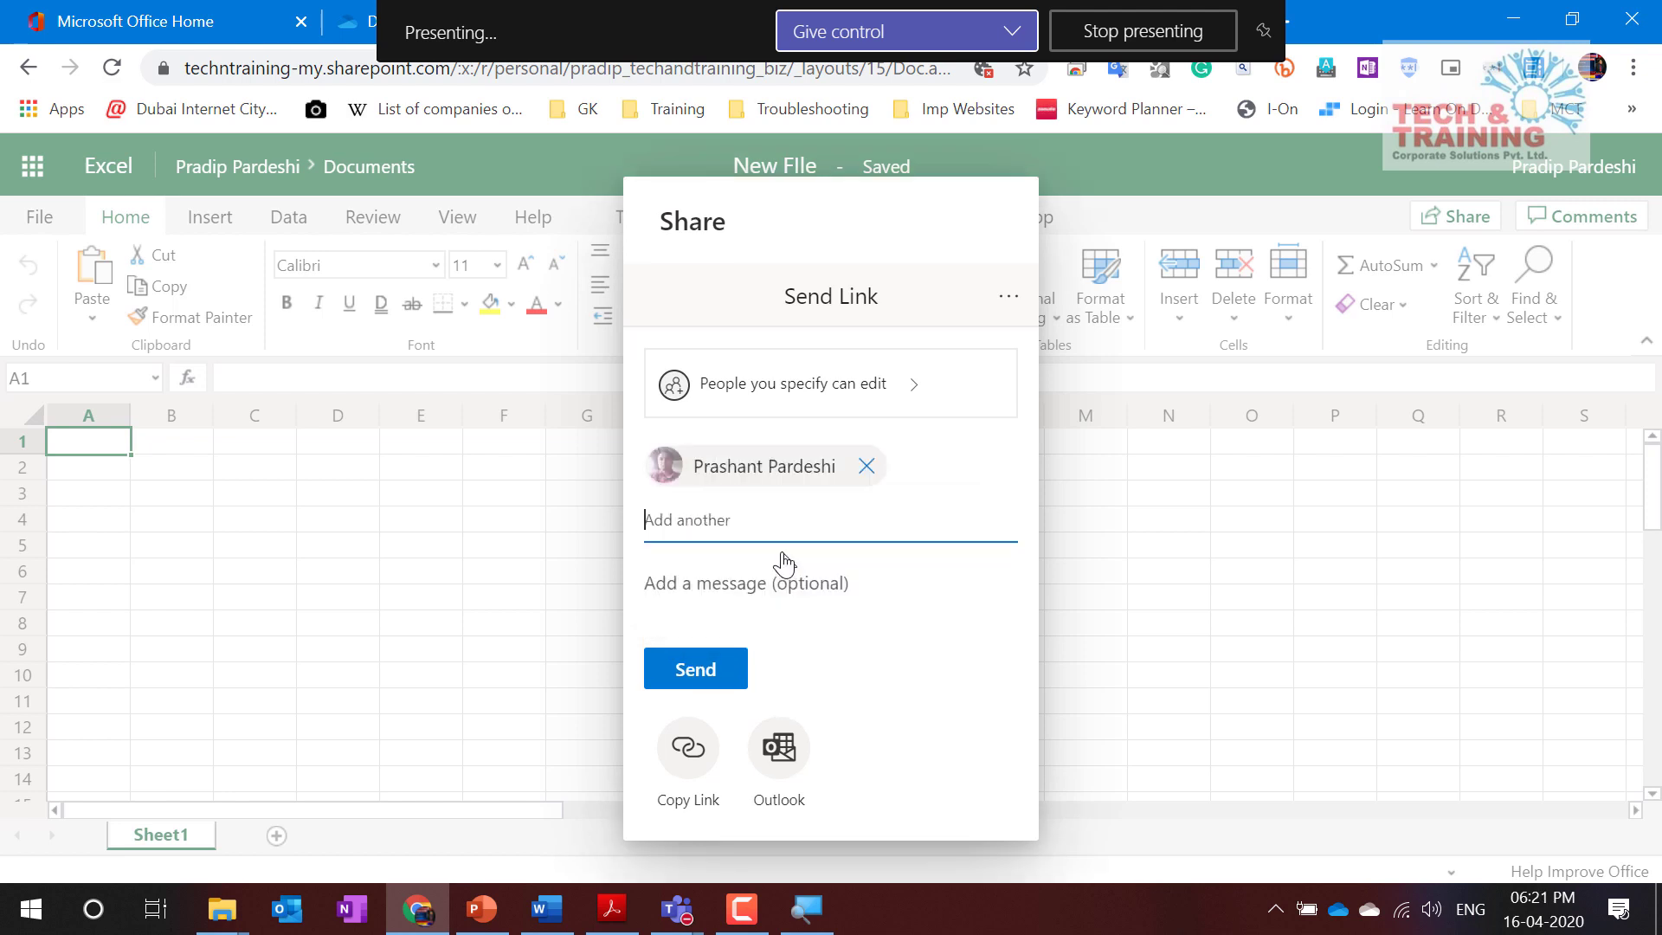
{"action": "type", "text": "Changing"}
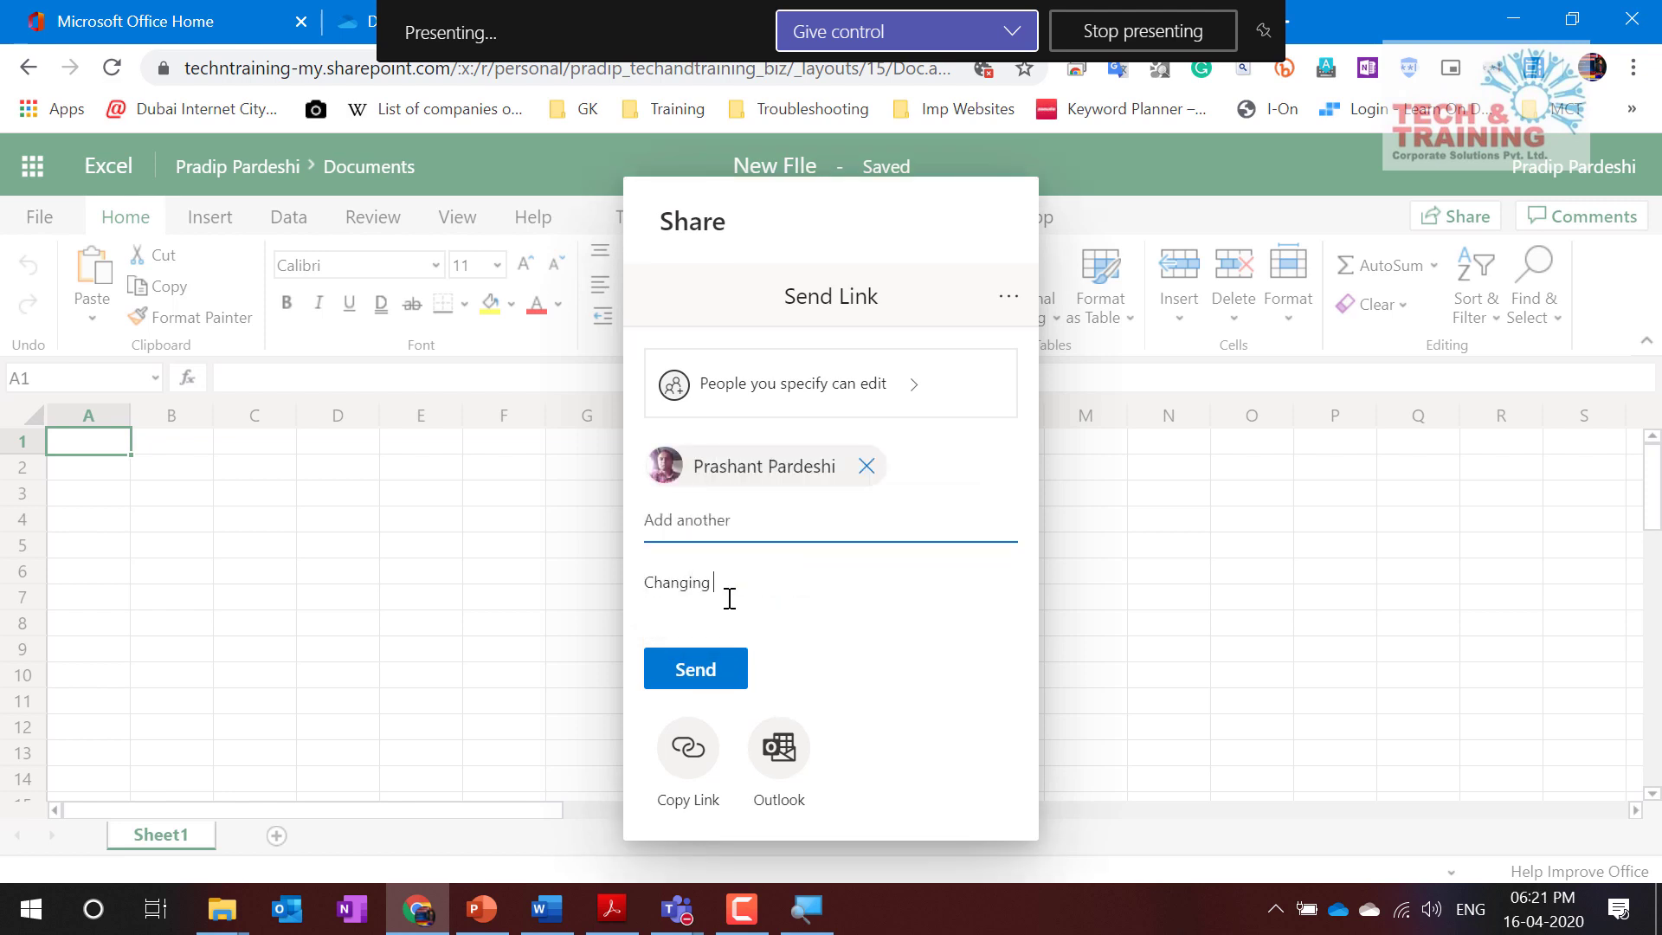
{"action": "key", "text": "BackSpace"}
{"action": "key", "text": "BackSpace"}
{"action": "key", "text": "BackSpace"}
{"action": "key", "text": "BackSpace"}
{"action": "key", "text": "BackSpace"}
{"action": "key", "text": "BackSpace"}
{"action": "key", "text": "BackSpace"}
{"action": "key", "text": "BackSpace"}
{"action": "key", "text": "BackSpace"}
{"action": "type", "text": "Please update"}
{"action": "left_click", "coordinate": [696, 669]}
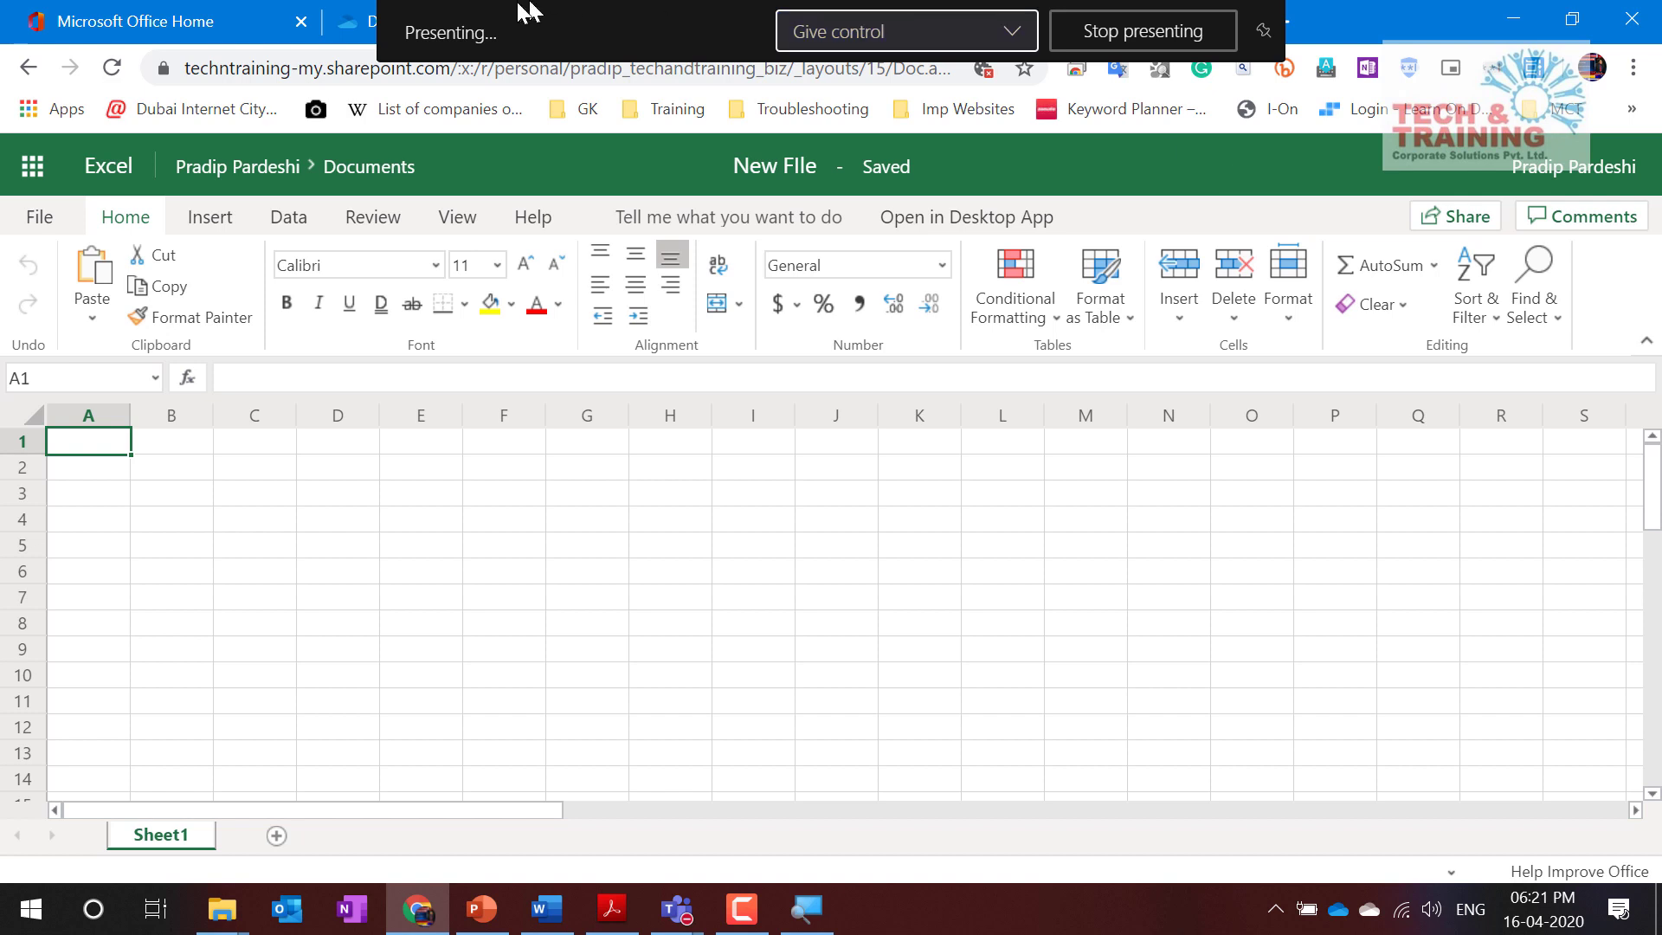
Step: Return to the OneDrive file list, view the version history of New FIle.xlsx, and close it
{"action": "left_click", "coordinate": [346, 12]}
{"action": "scroll", "coordinate": [567, 556], "scroll_direction": "down", "scroll_amount": 20}
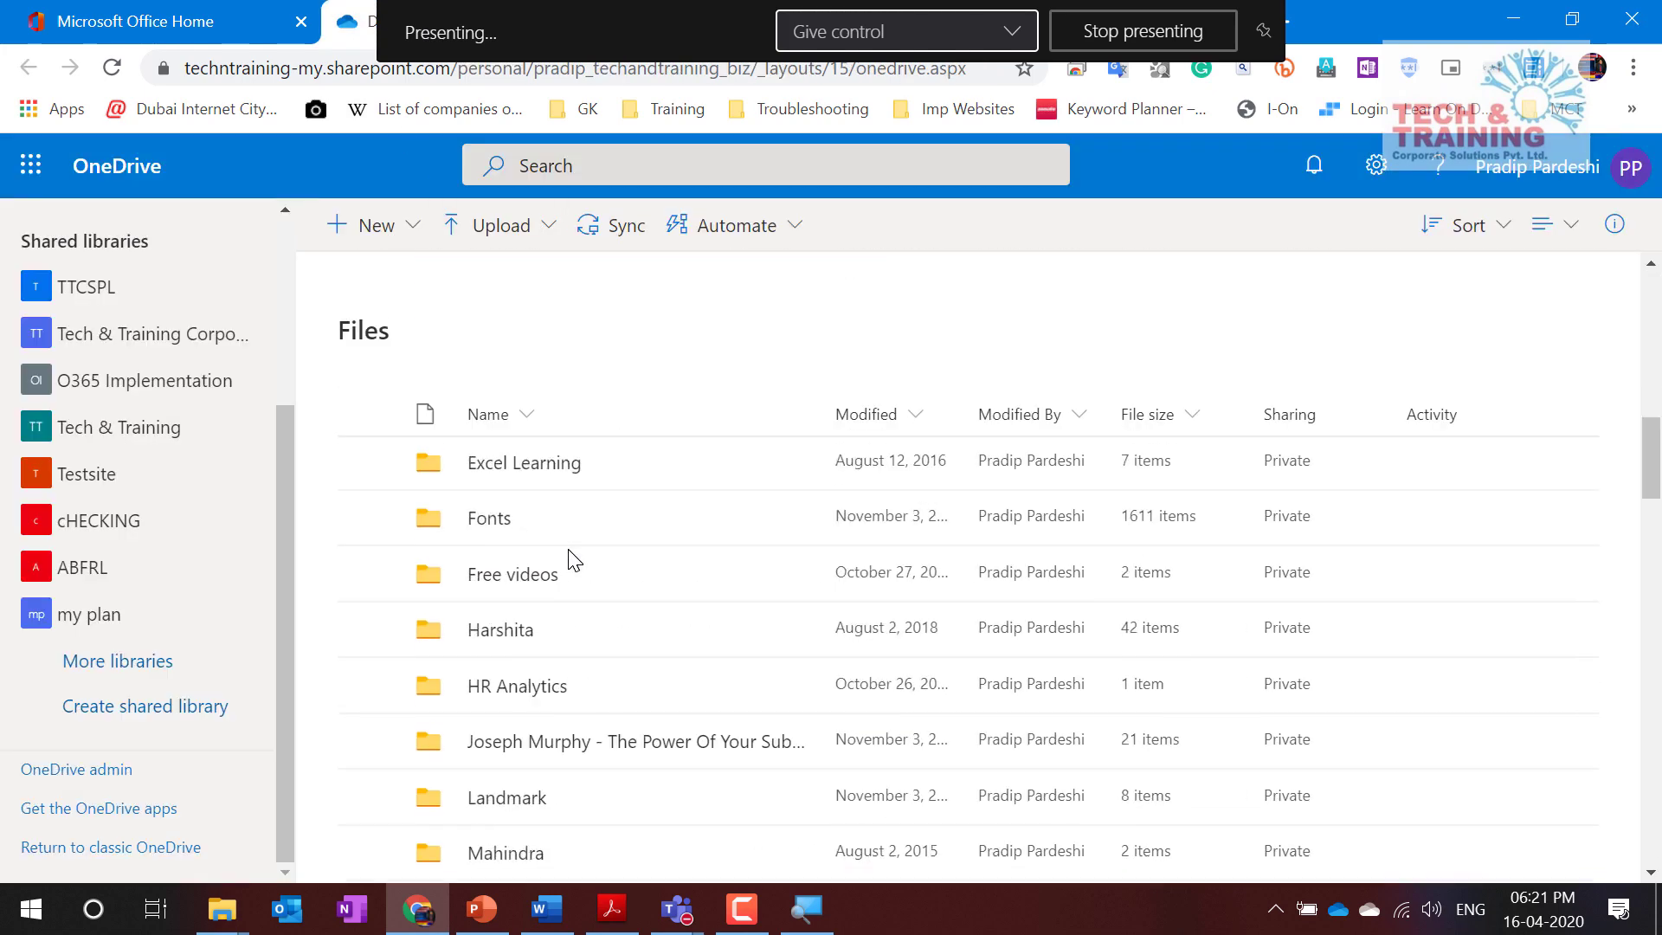
{"action": "scroll", "coordinate": [568, 558], "scroll_direction": "up", "scroll_amount": 4}
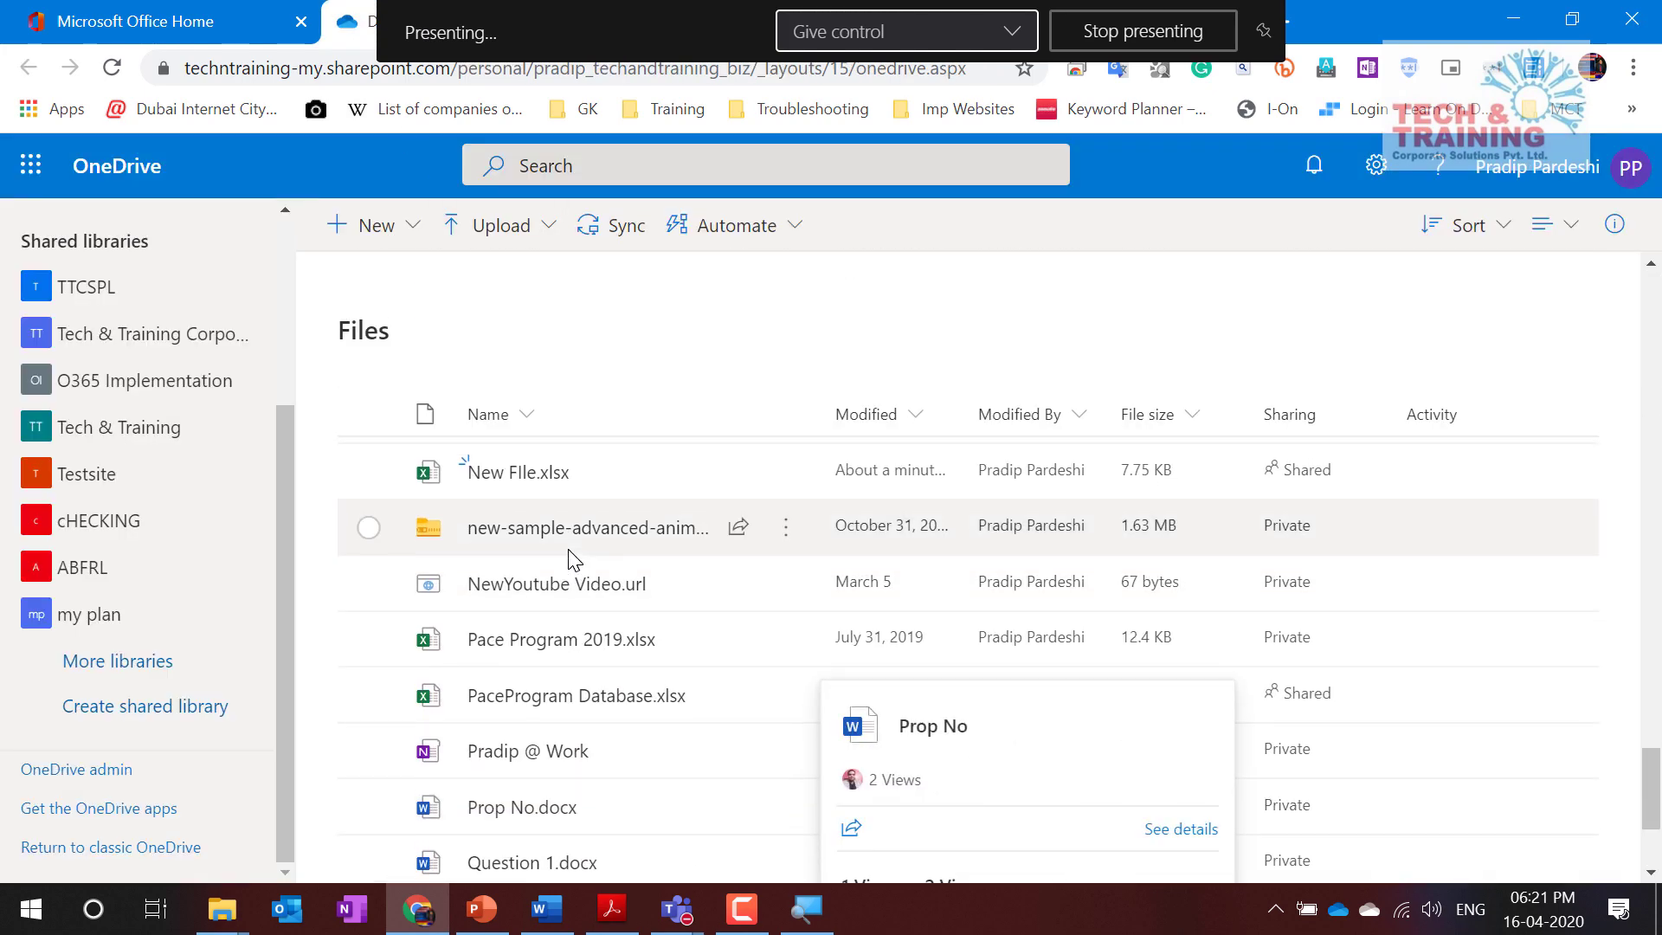
{"action": "mouse_move", "coordinate": [517, 532]}
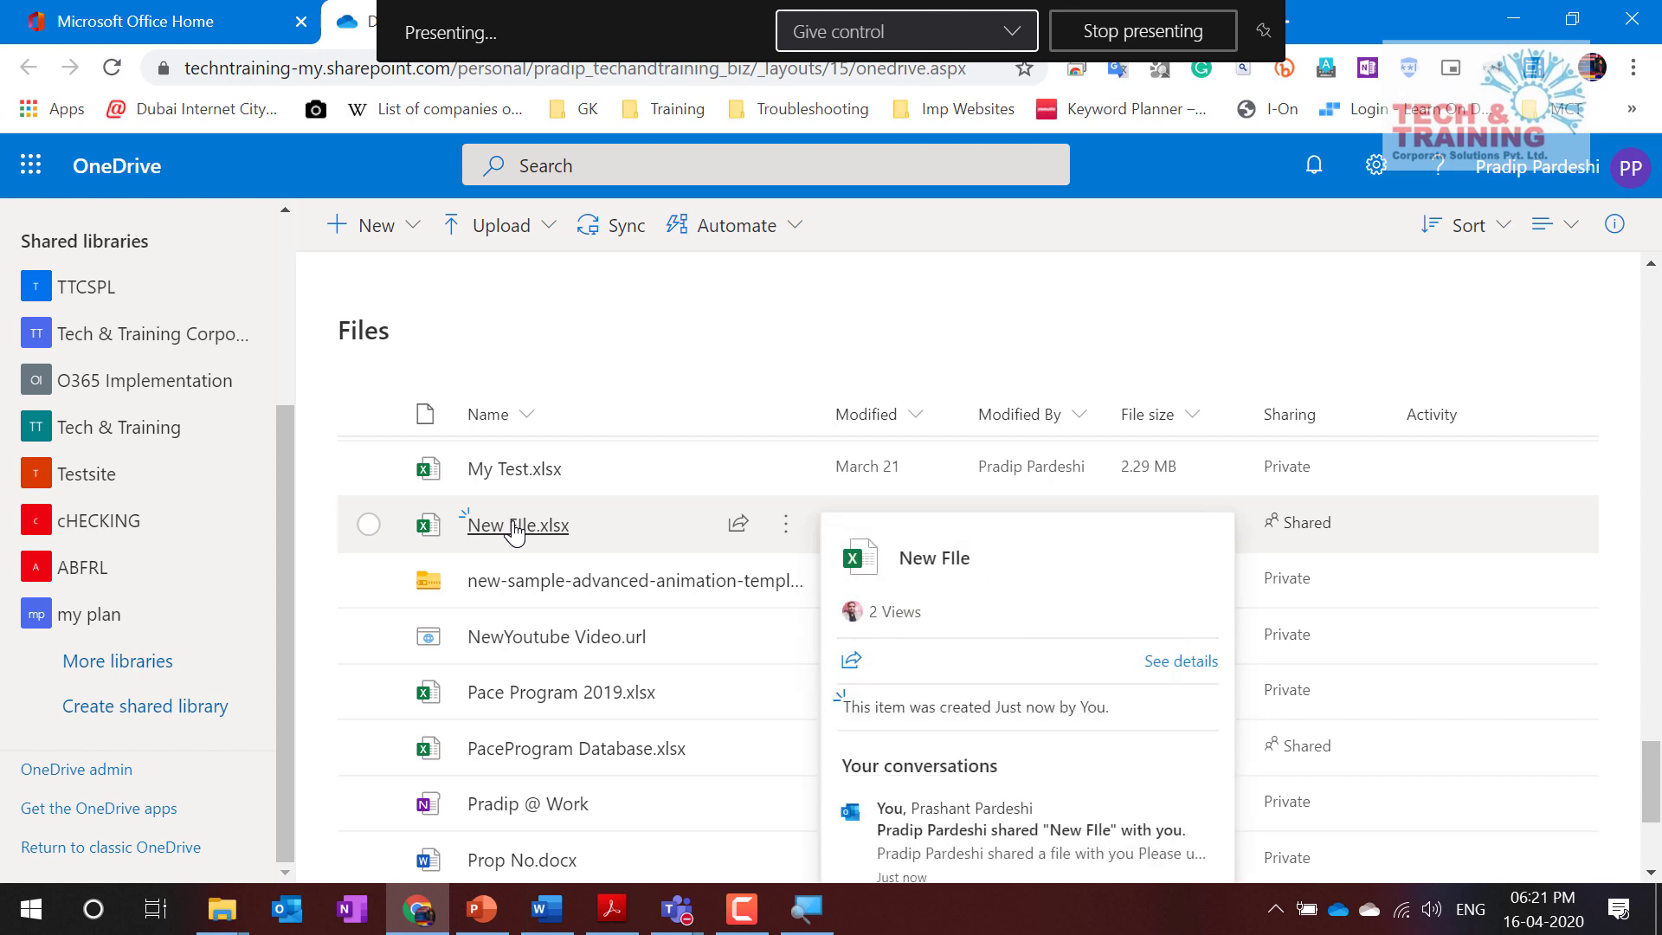
{"action": "right_click", "coordinate": [515, 533]}
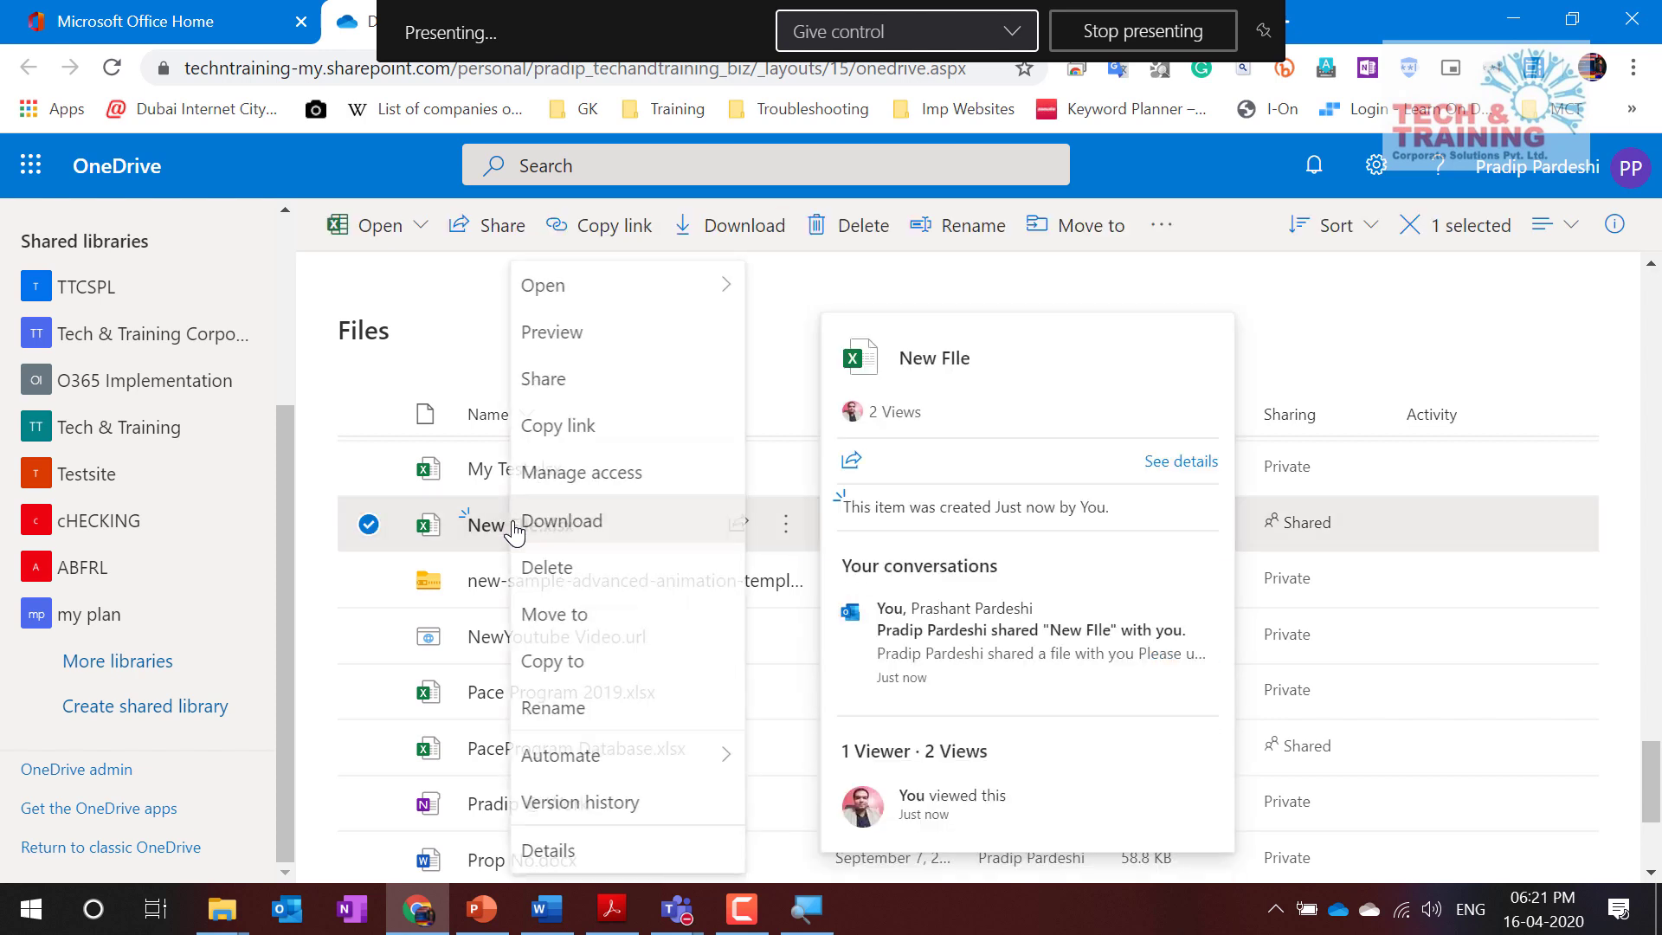
{"action": "right_click", "coordinate": [516, 523]}
{"action": "right_click", "coordinate": [487, 535]}
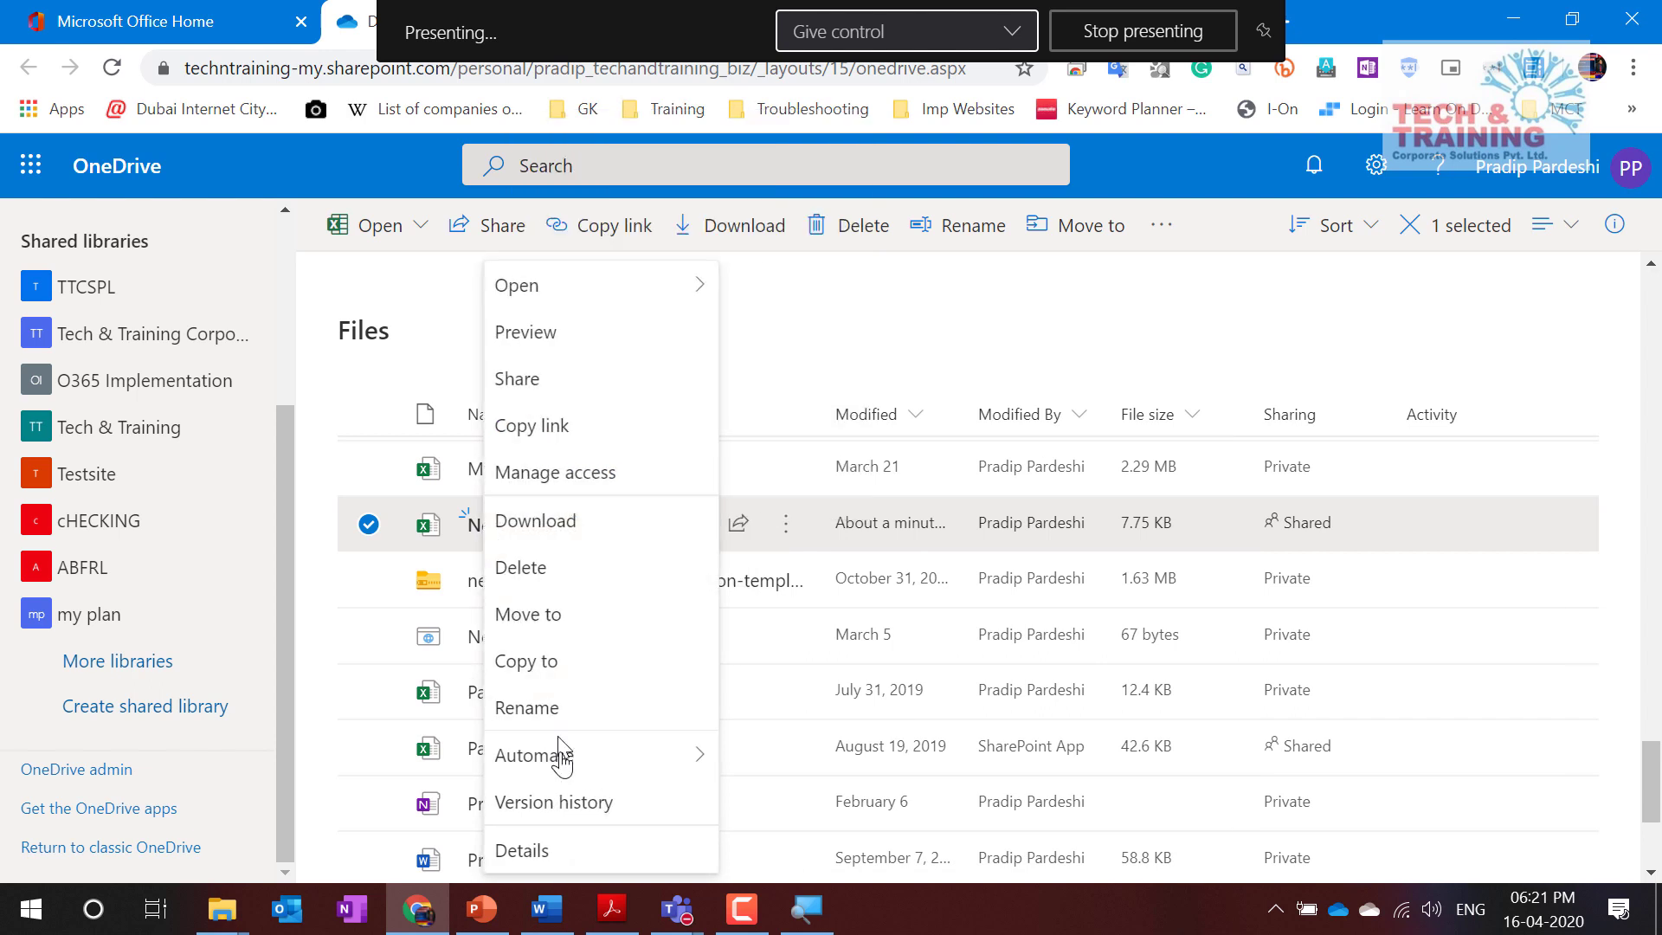
{"action": "left_click", "coordinate": [551, 801]}
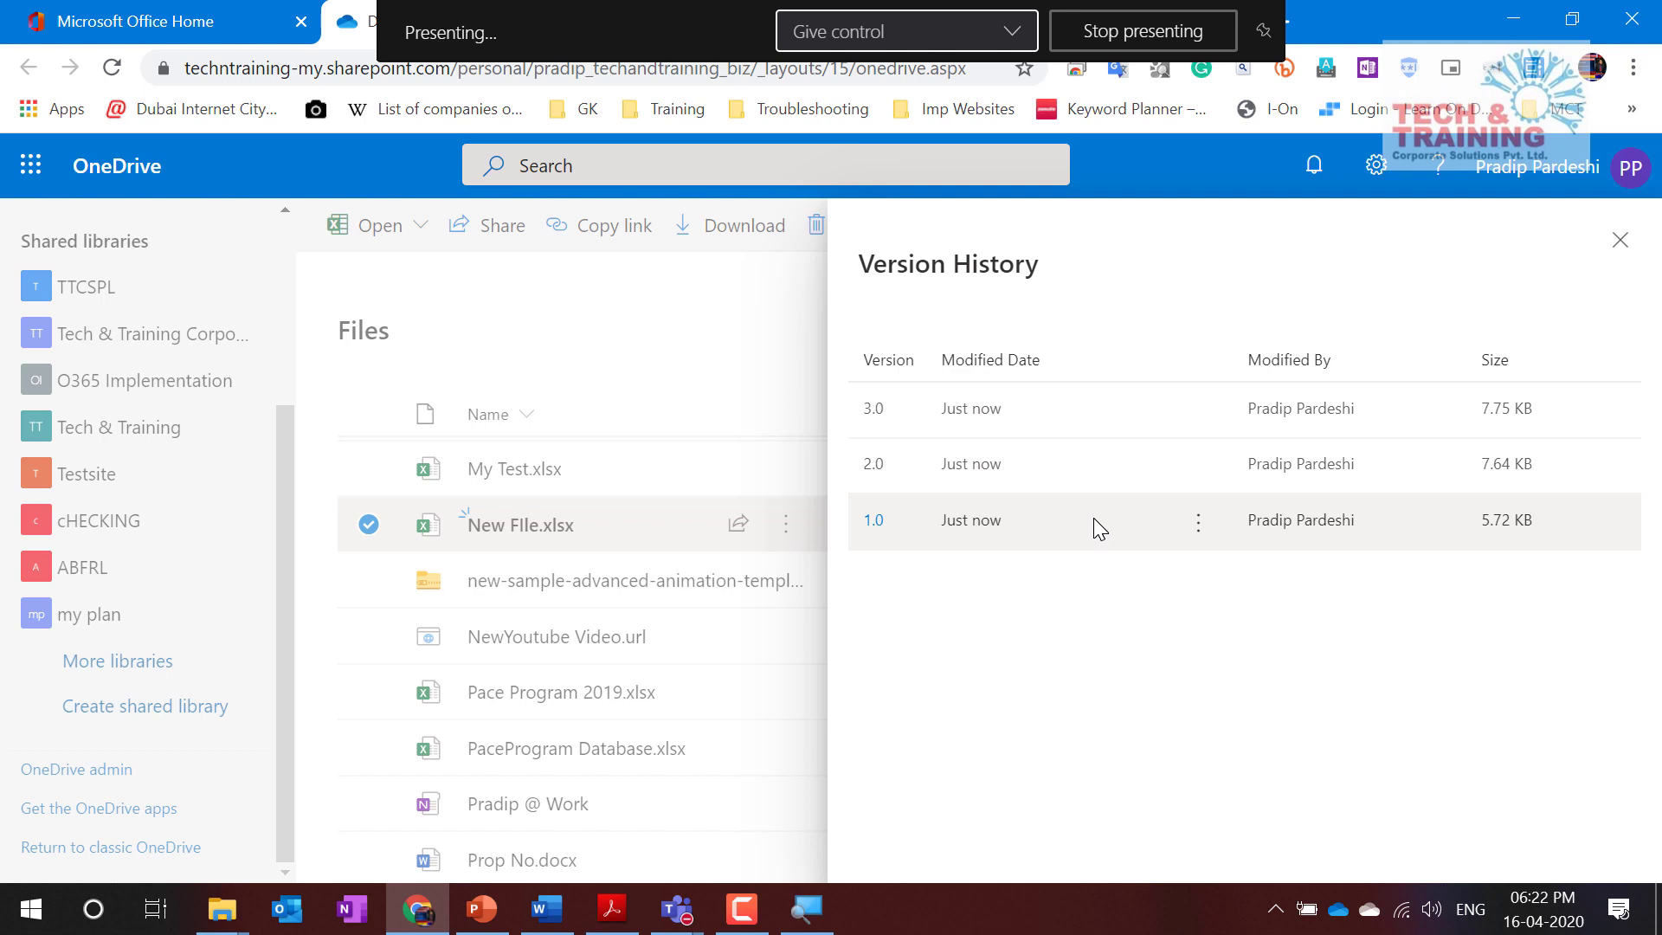
{"action": "left_click", "coordinate": [1620, 241]}
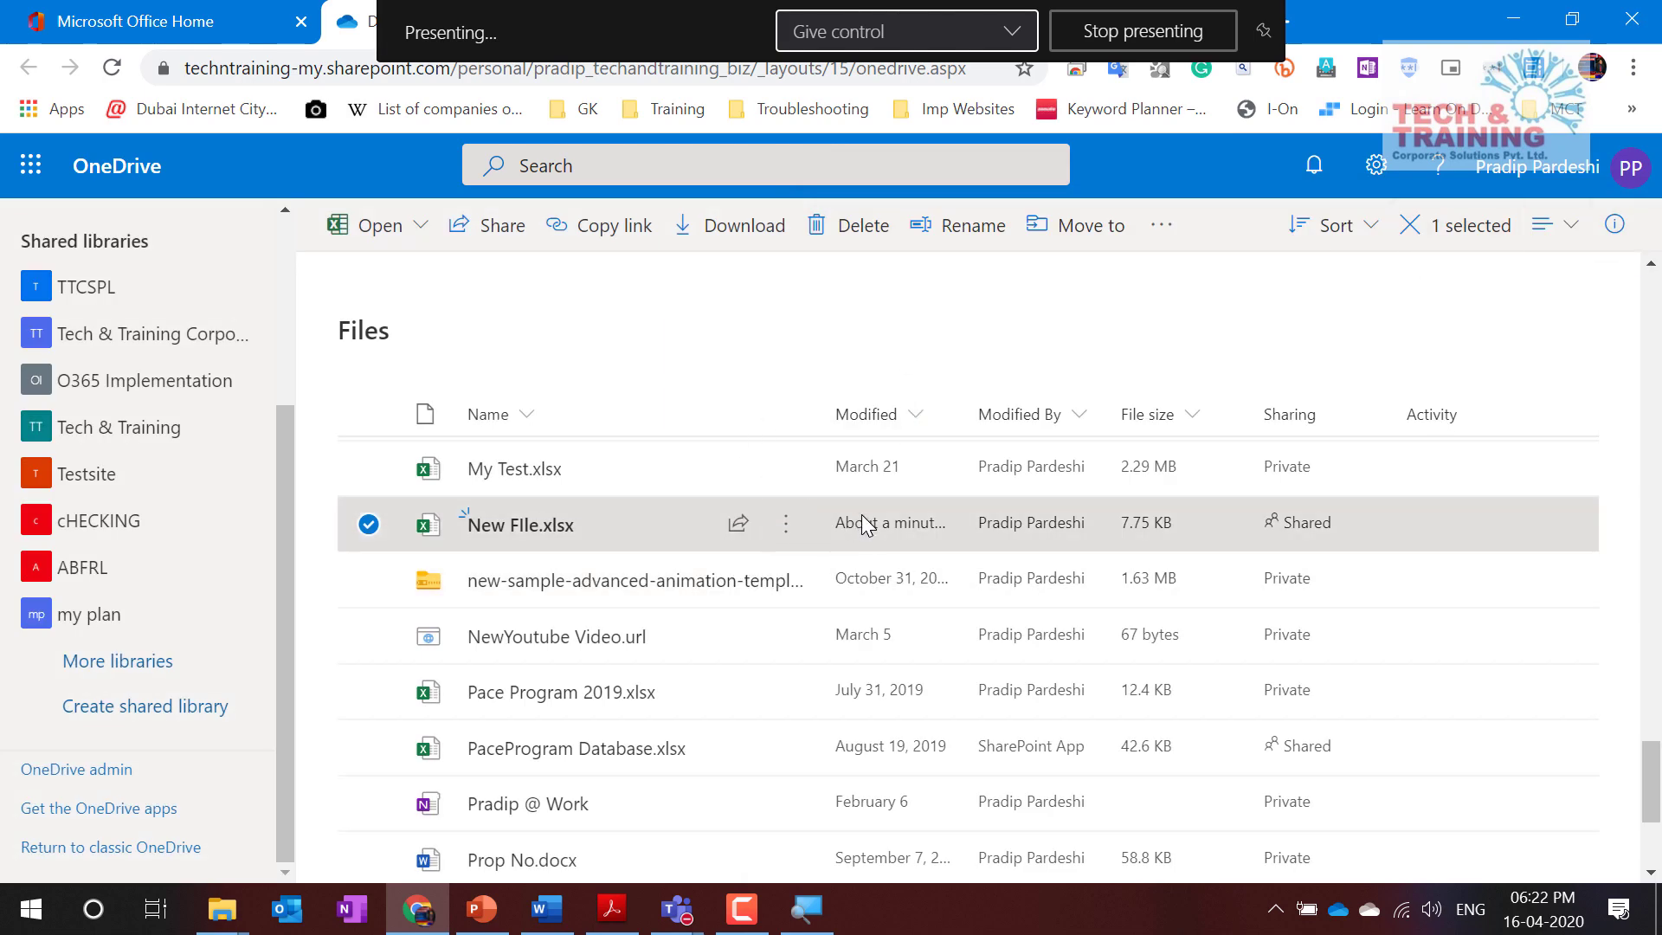
Step: Reopen the version history of New FIle.xlsx, inspect the actions offered for versions 3.0 and 2.0, and close it
{"action": "right_click", "coordinate": [526, 534]}
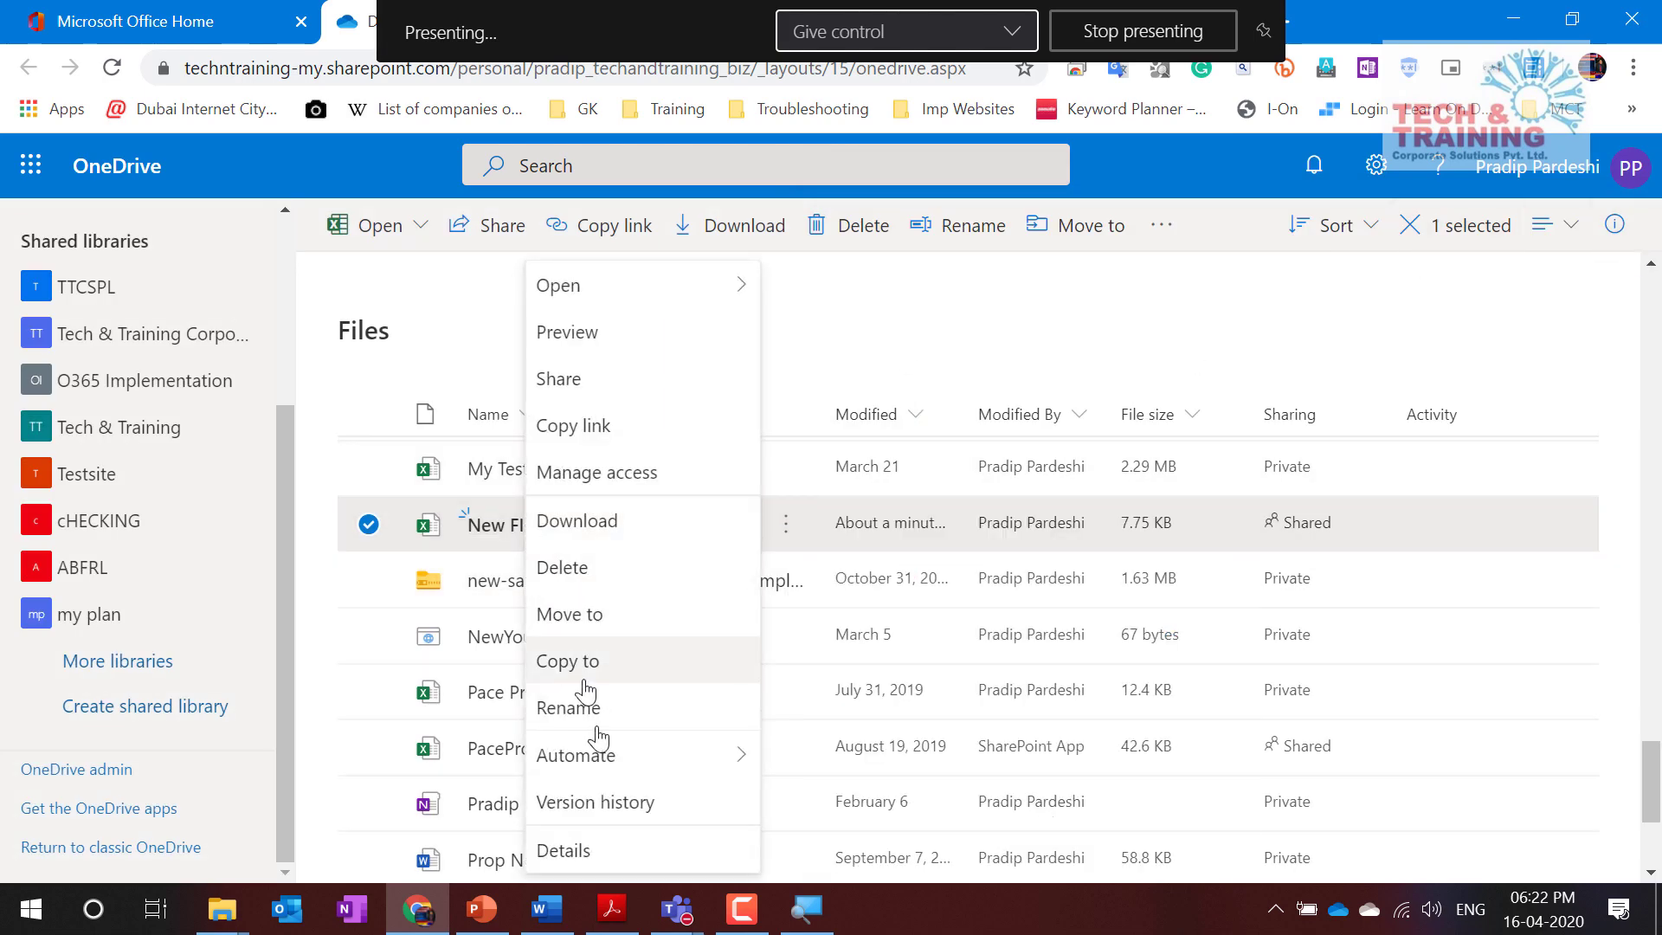
{"action": "left_click", "coordinate": [606, 805]}
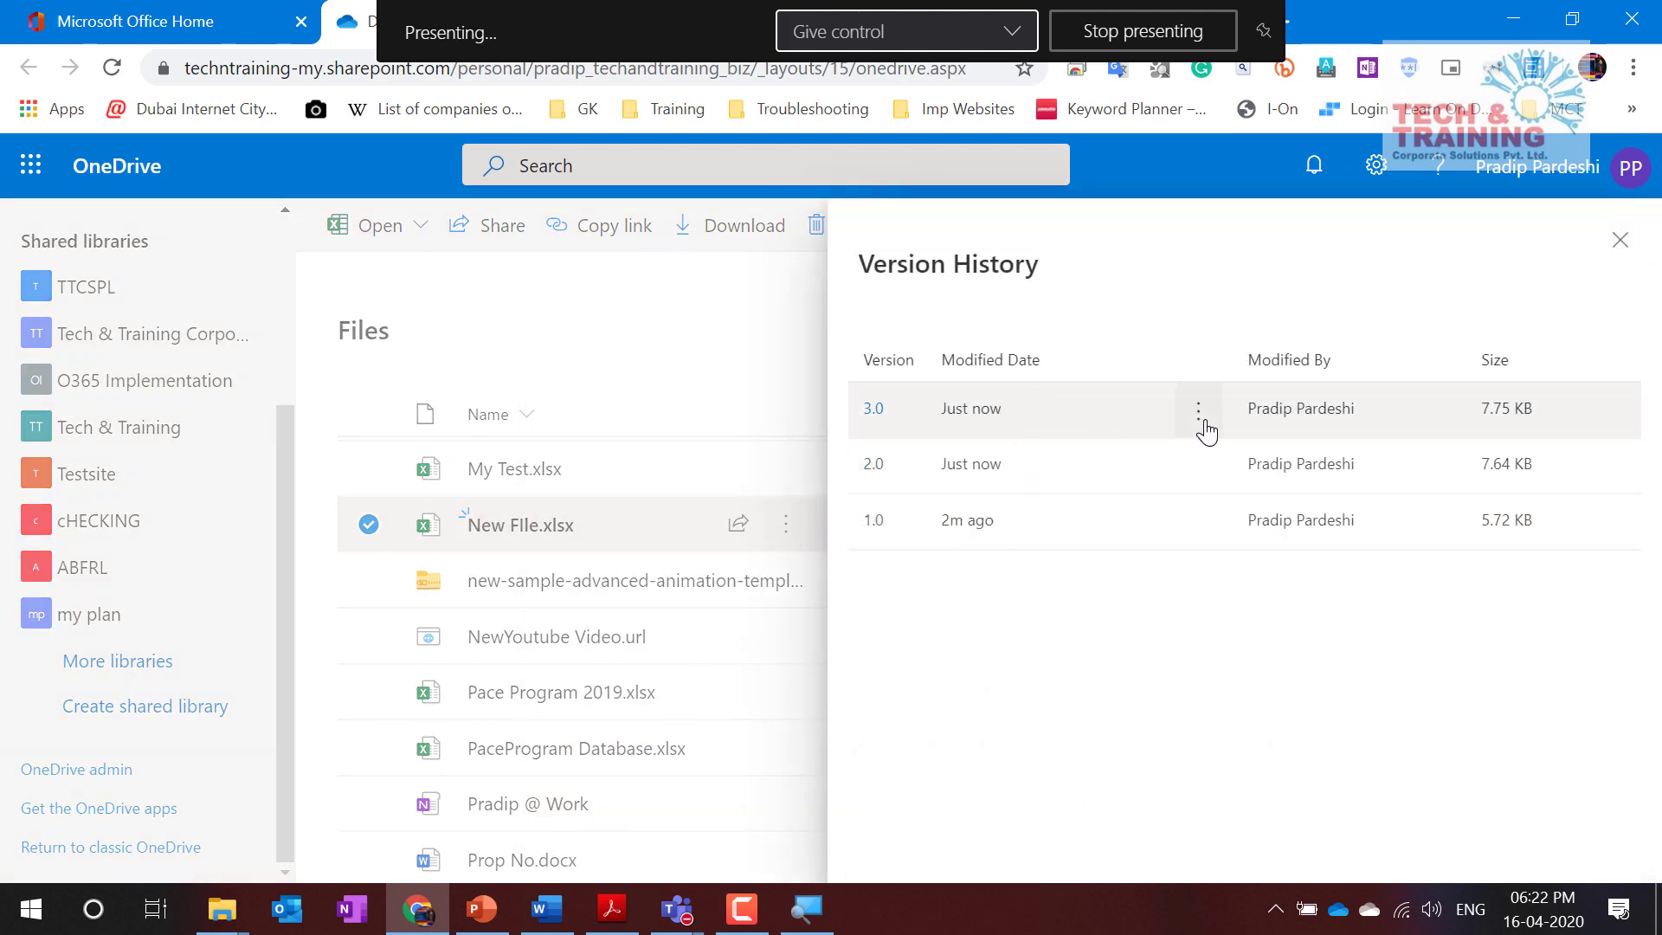
{"action": "left_click", "coordinate": [1204, 421]}
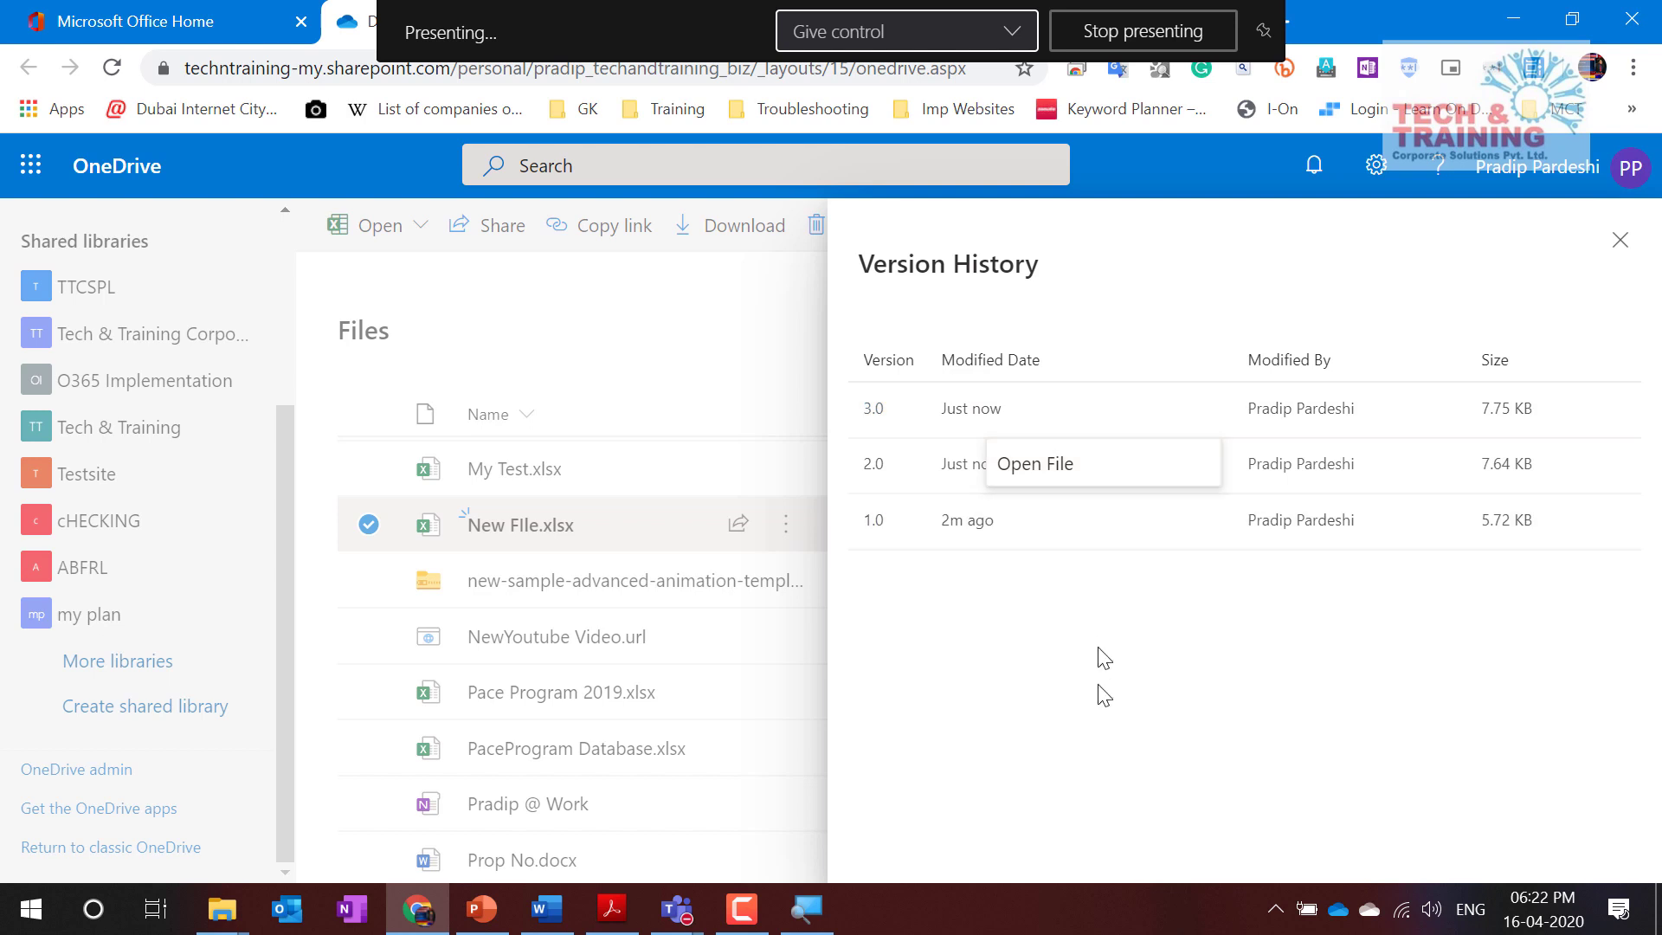
{"action": "left_click", "coordinate": [1104, 698]}
{"action": "left_click", "coordinate": [1200, 473]}
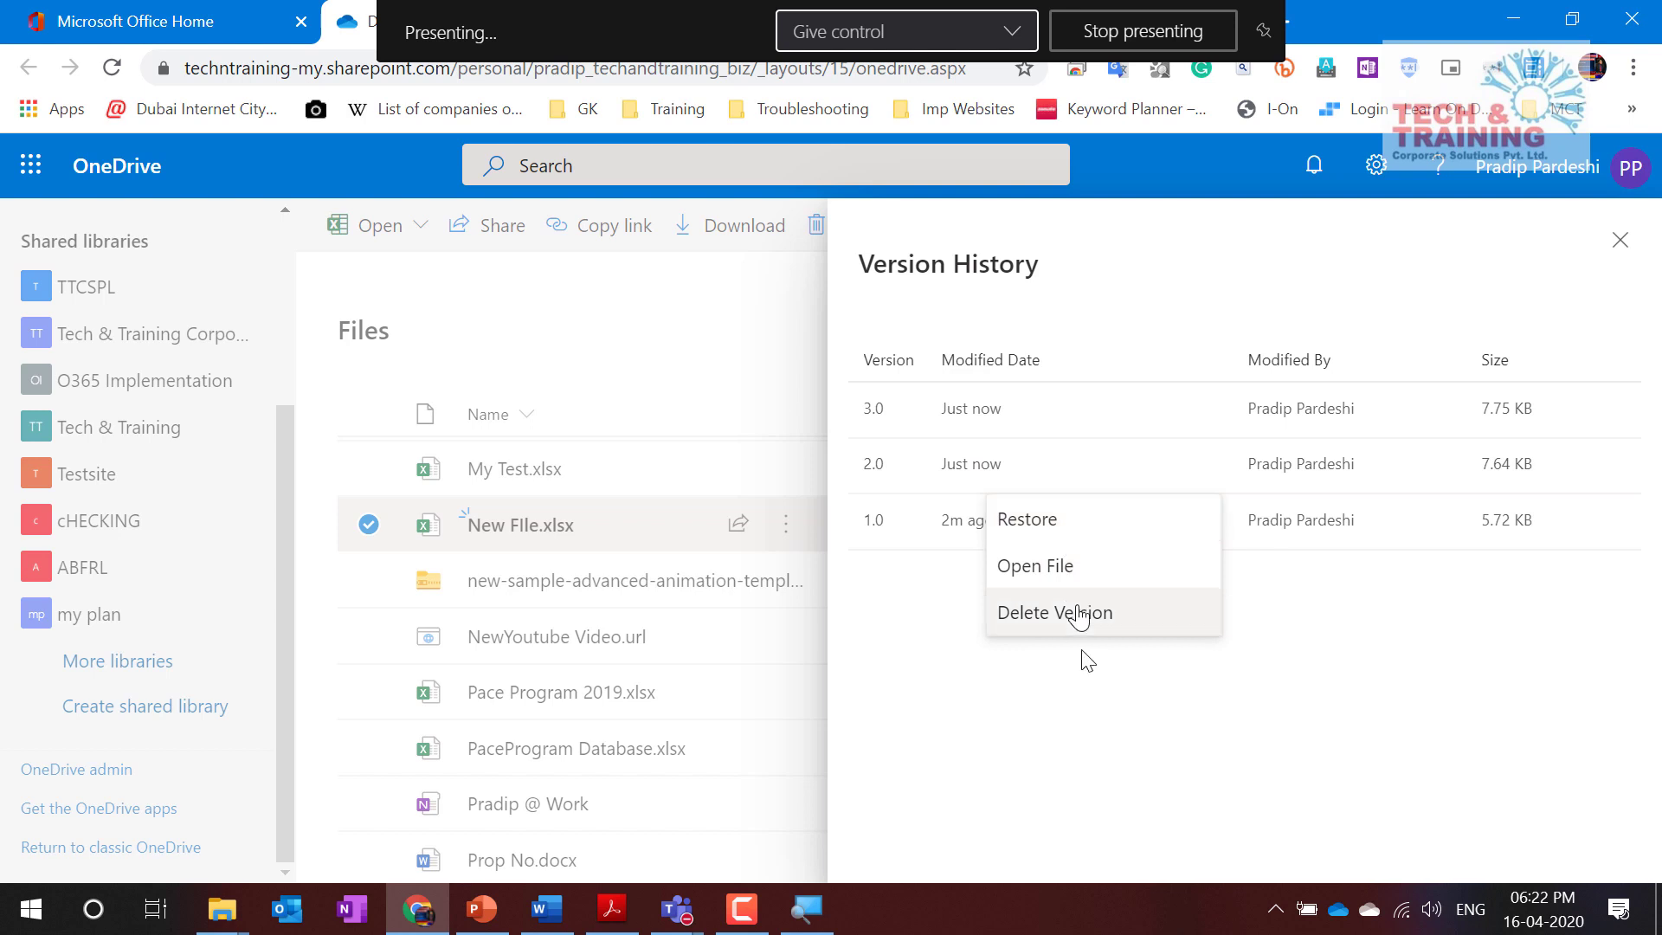
{"action": "left_click", "coordinate": [1618, 245]}
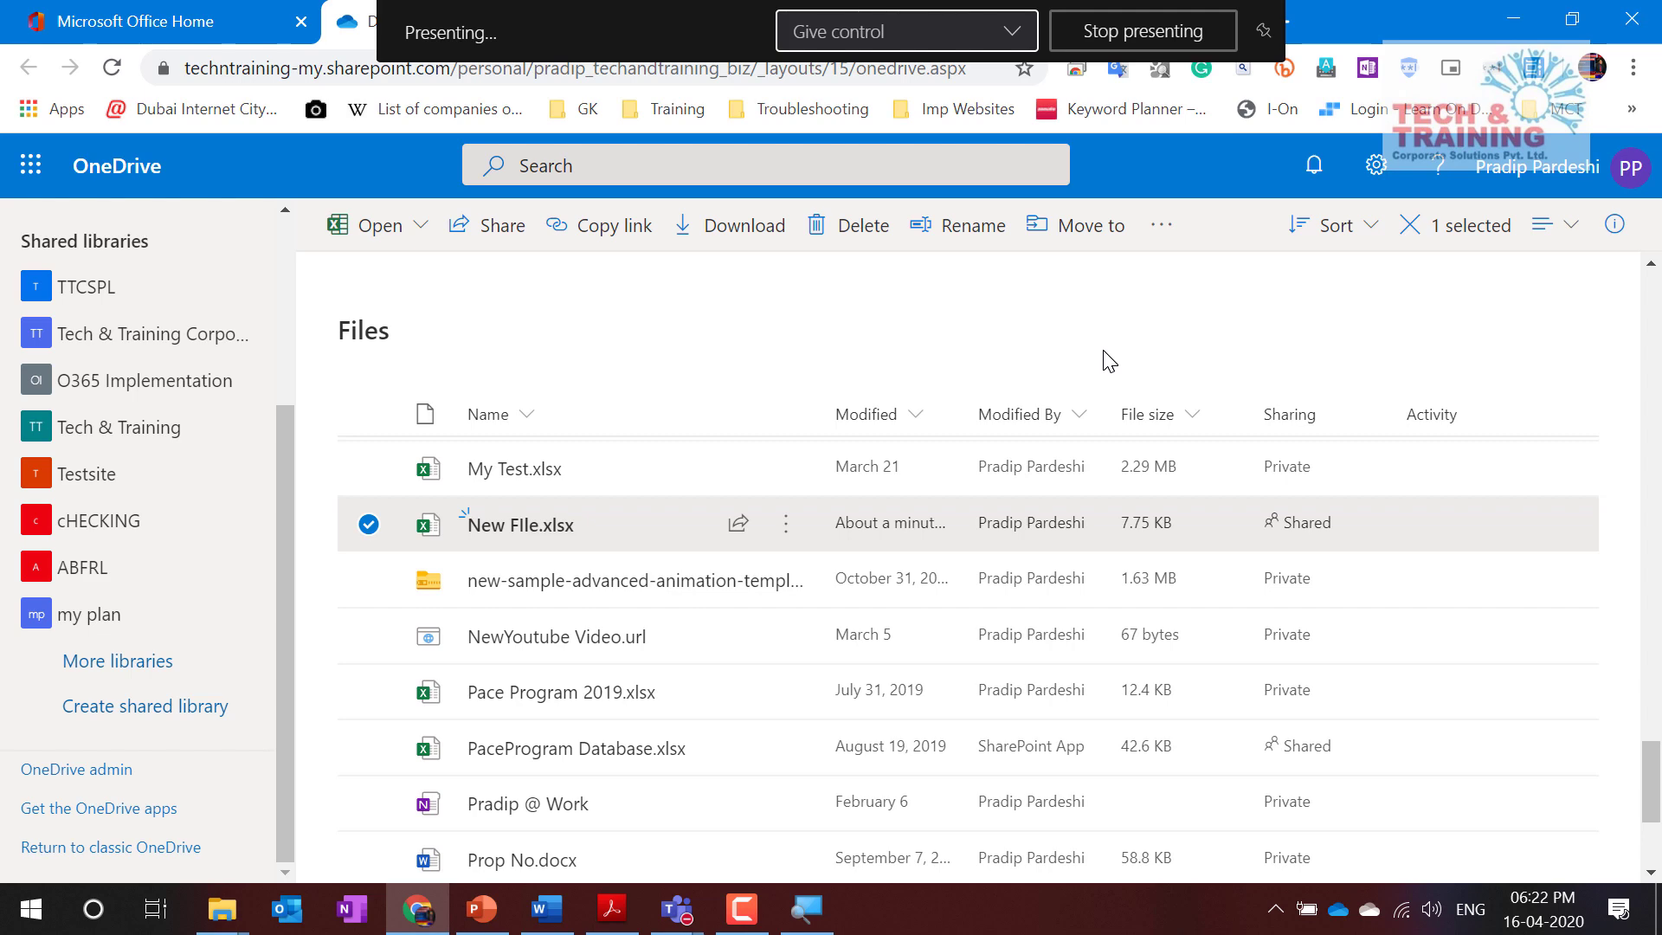
Step: Switch to the Excel desktop app and create a blank workbook
{"action": "left_click", "coordinate": [30, 909]}
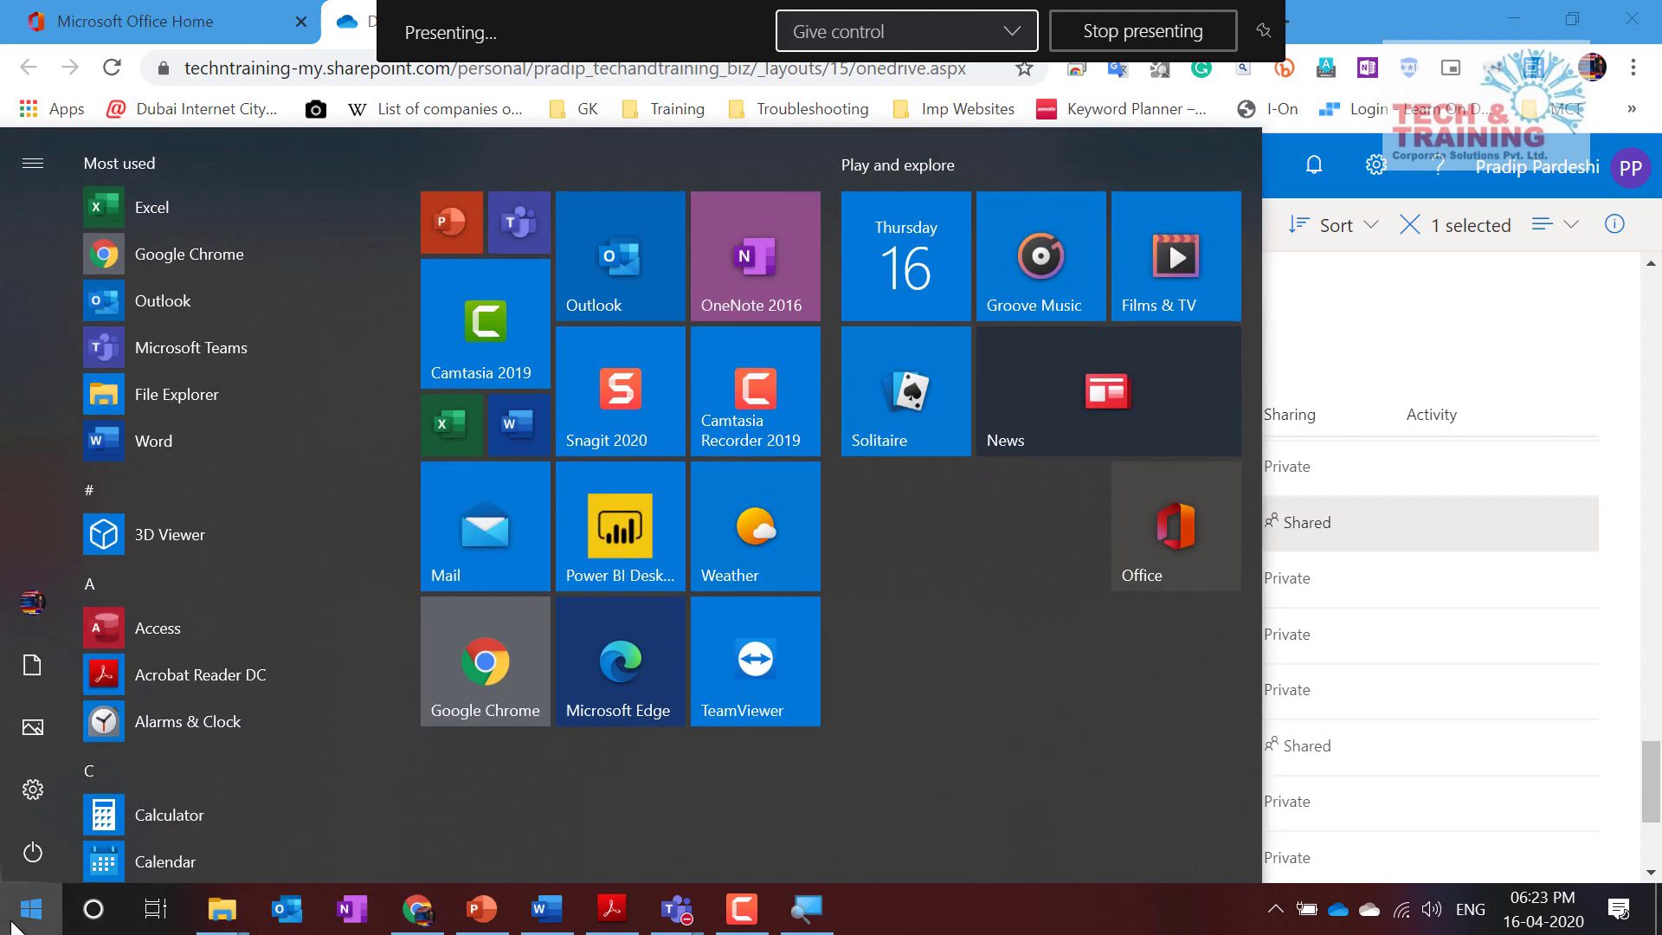
{"action": "left_click", "coordinate": [449, 440]}
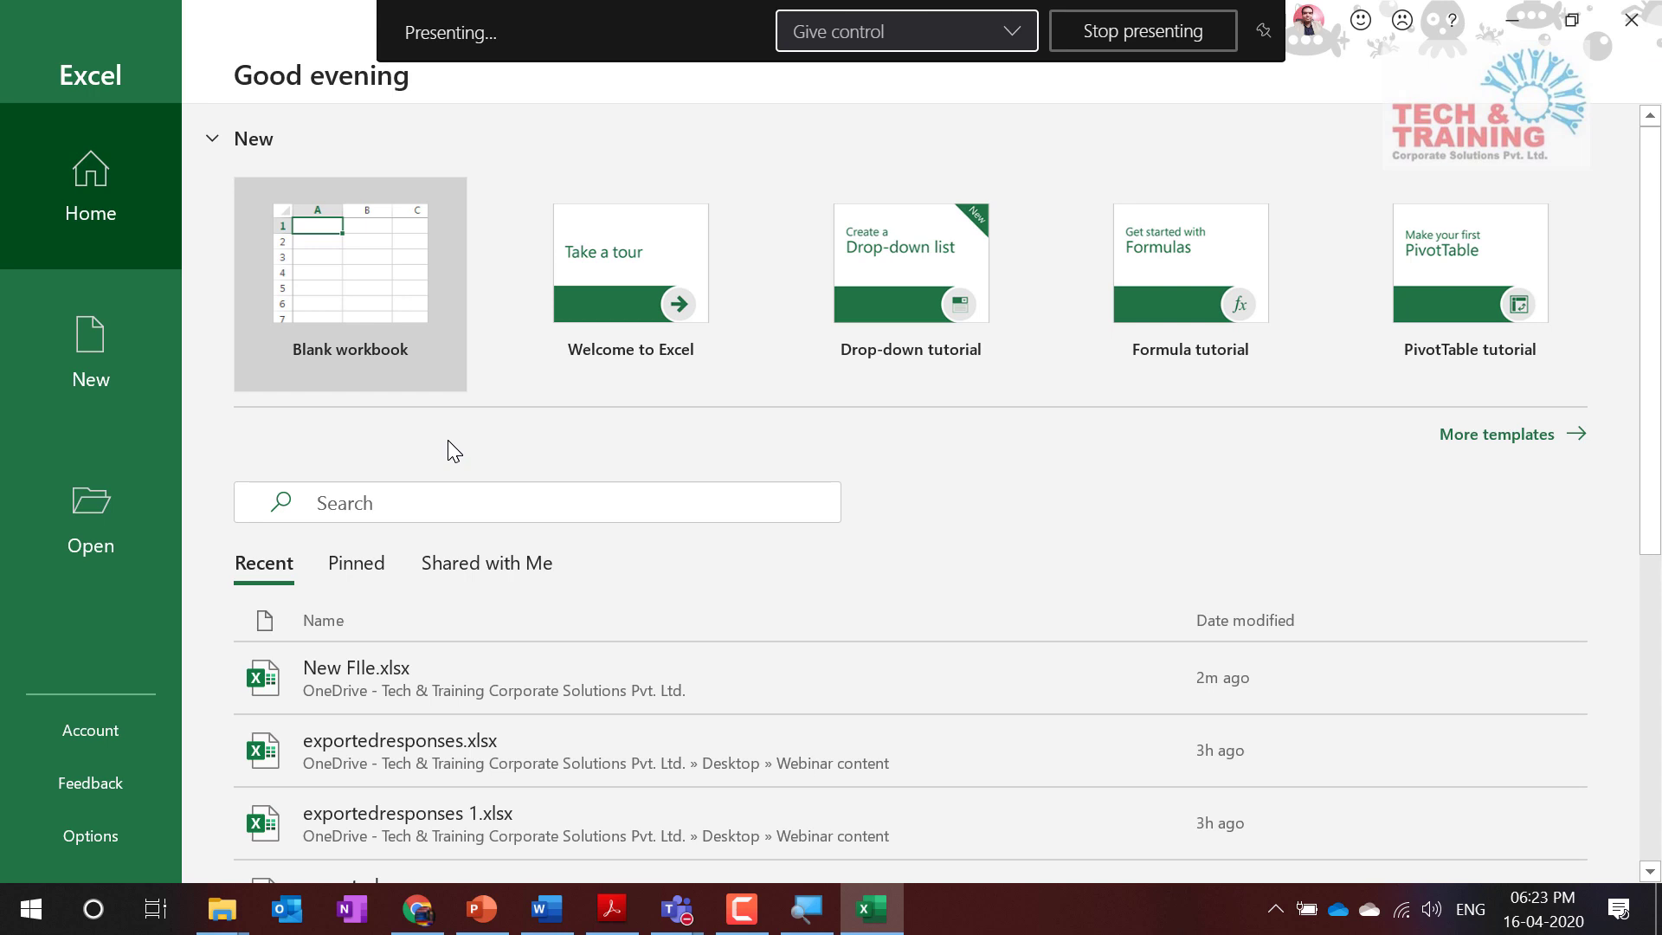
{"action": "left_click", "coordinate": [394, 290]}
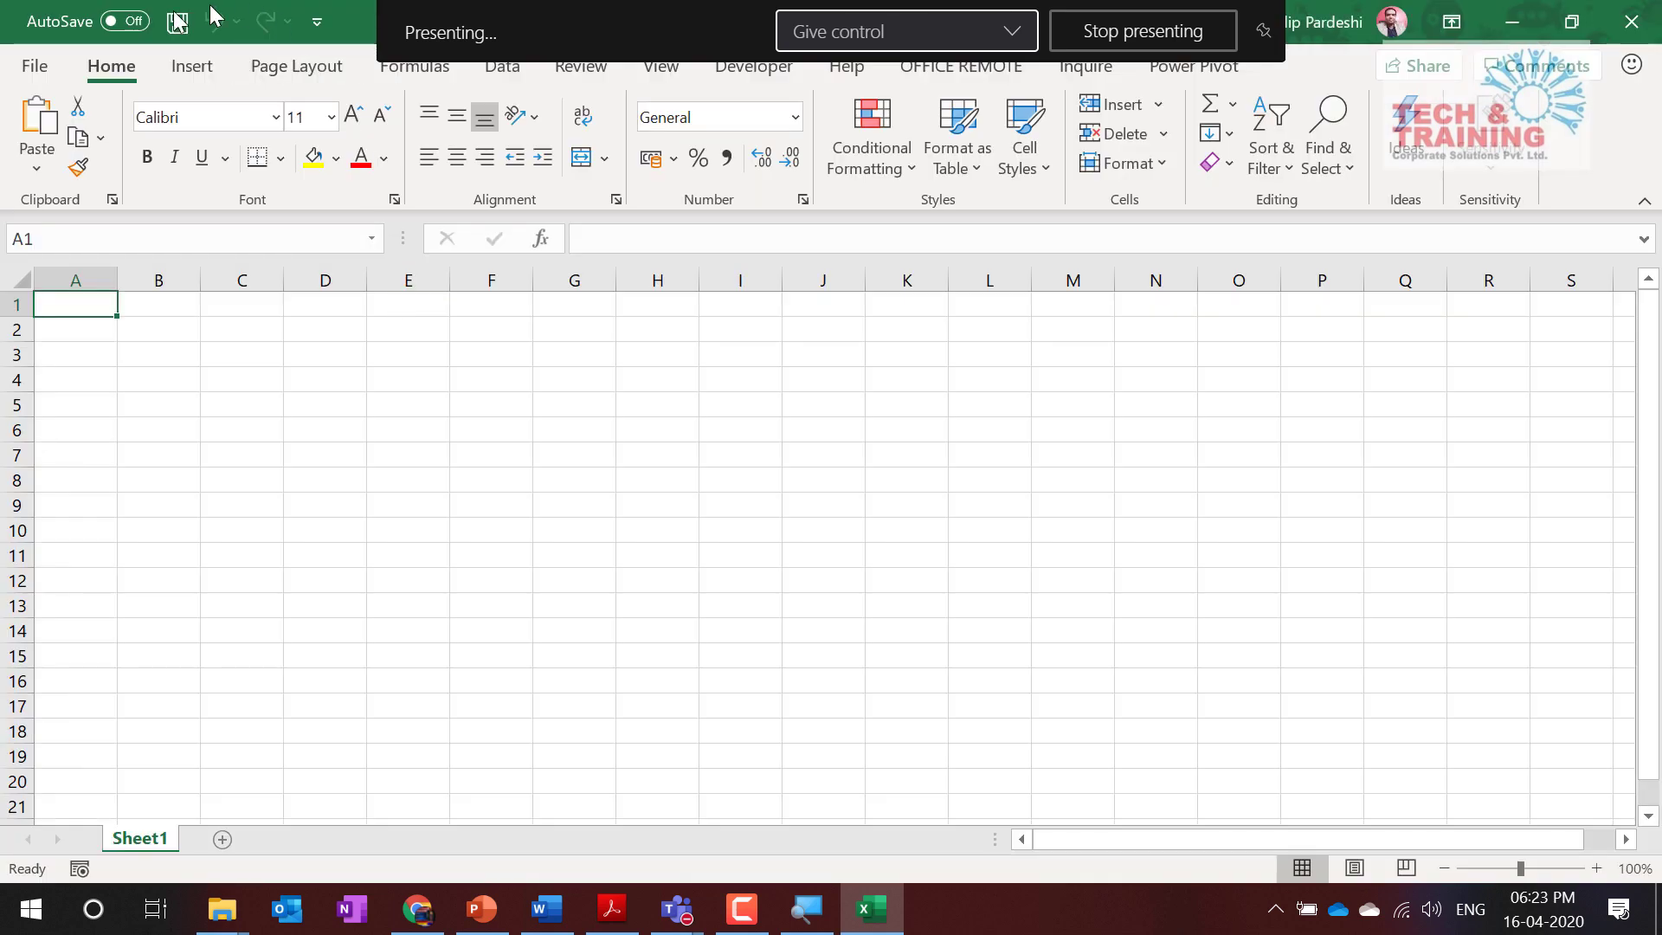
Step: Examine the Office account page for the subscription product and Excel version, and return to the blank workbook
{"action": "left_click", "coordinate": [43, 66]}
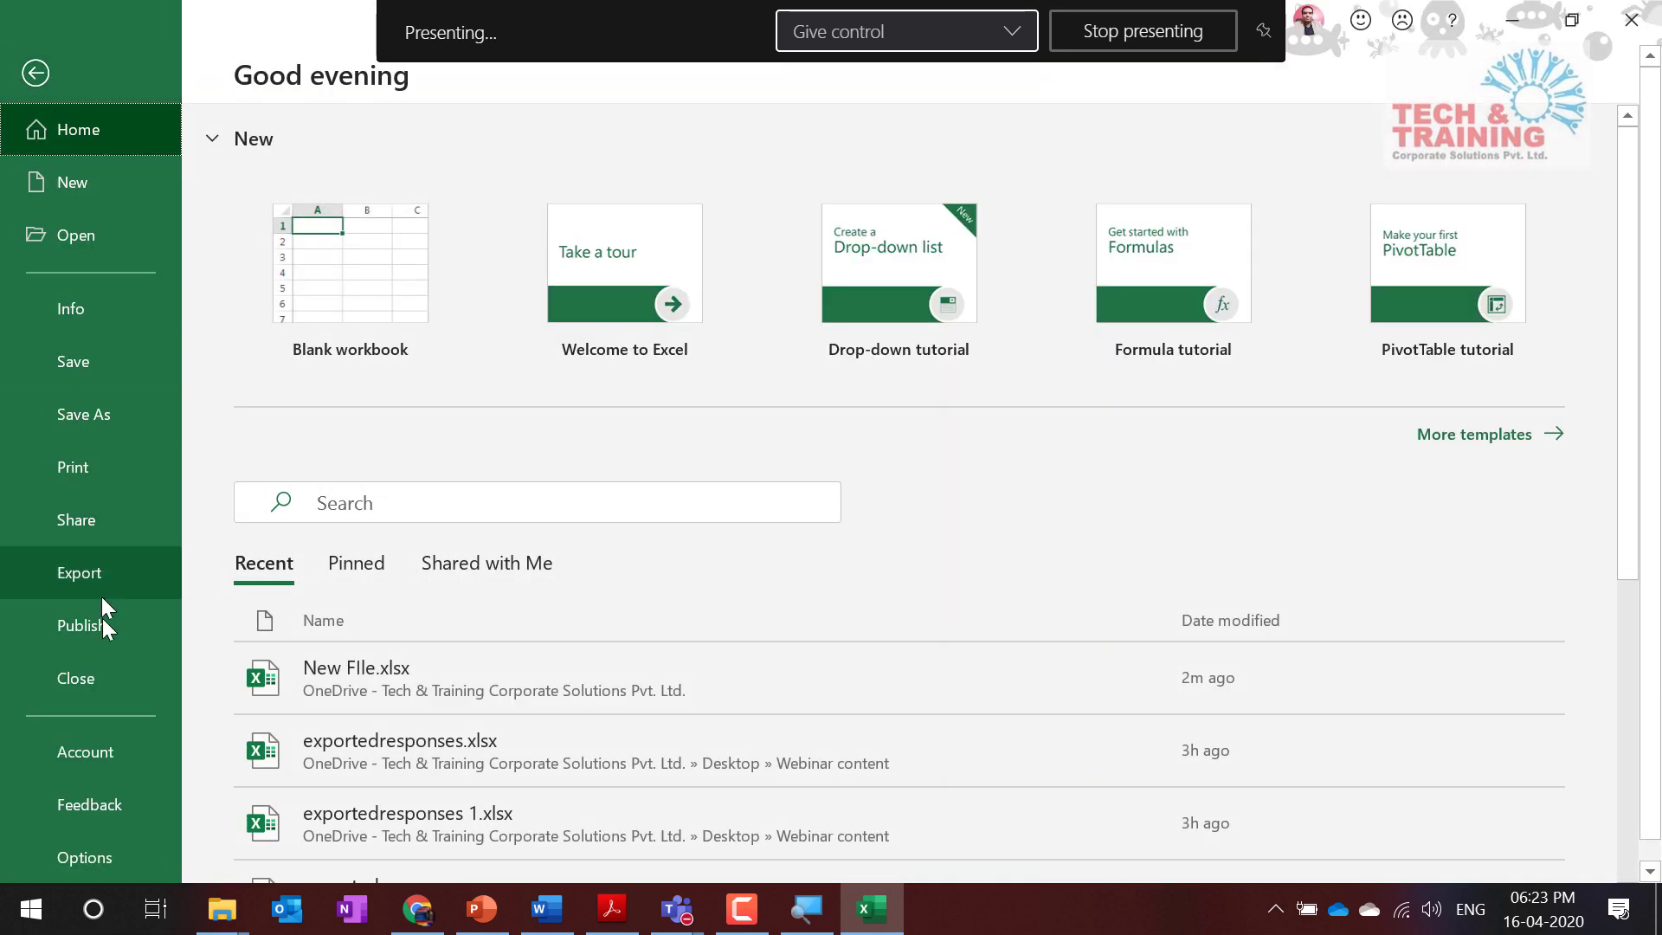
{"action": "left_click", "coordinate": [36, 74]}
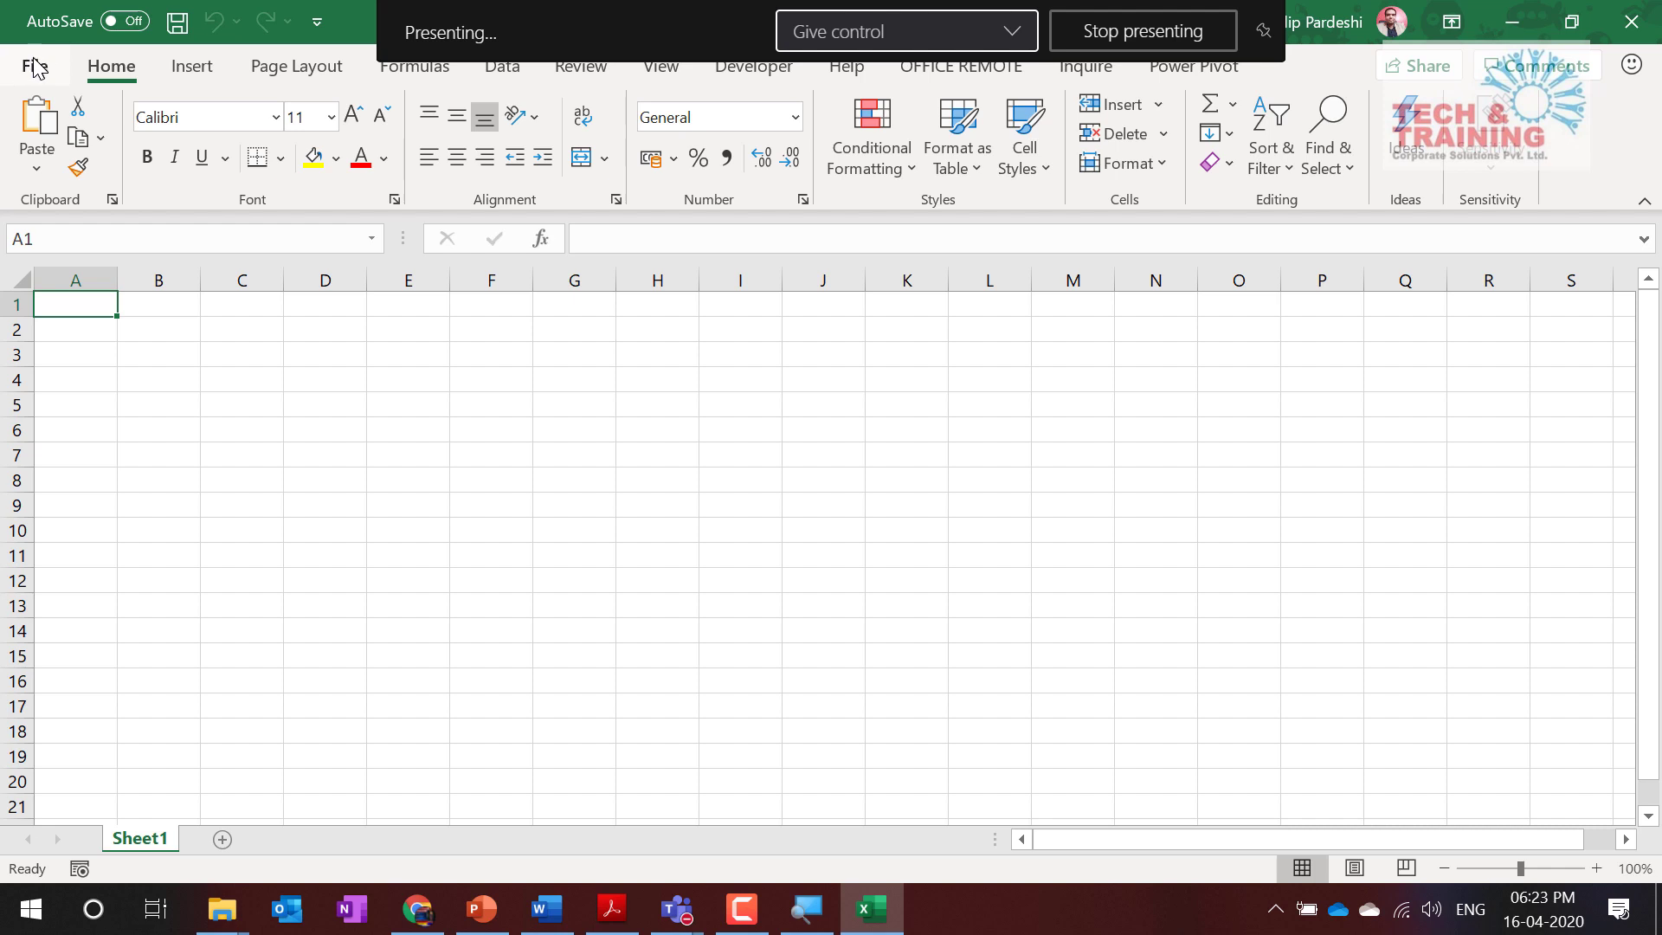
{"action": "left_click", "coordinate": [35, 68]}
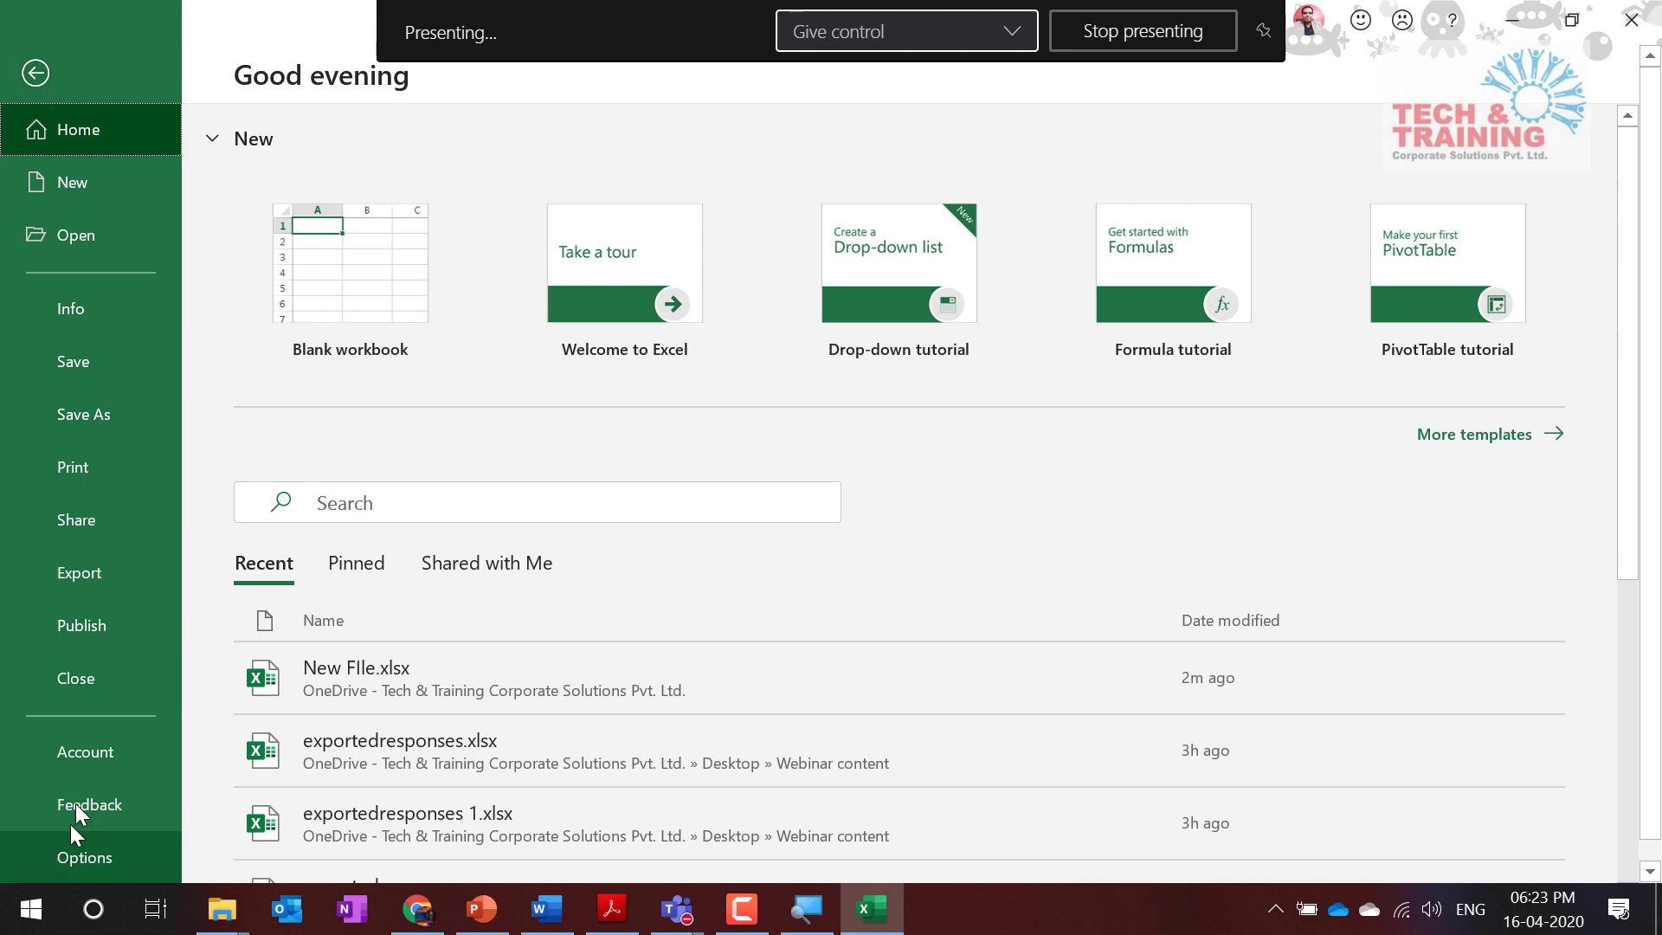
{"action": "left_click", "coordinate": [91, 758]}
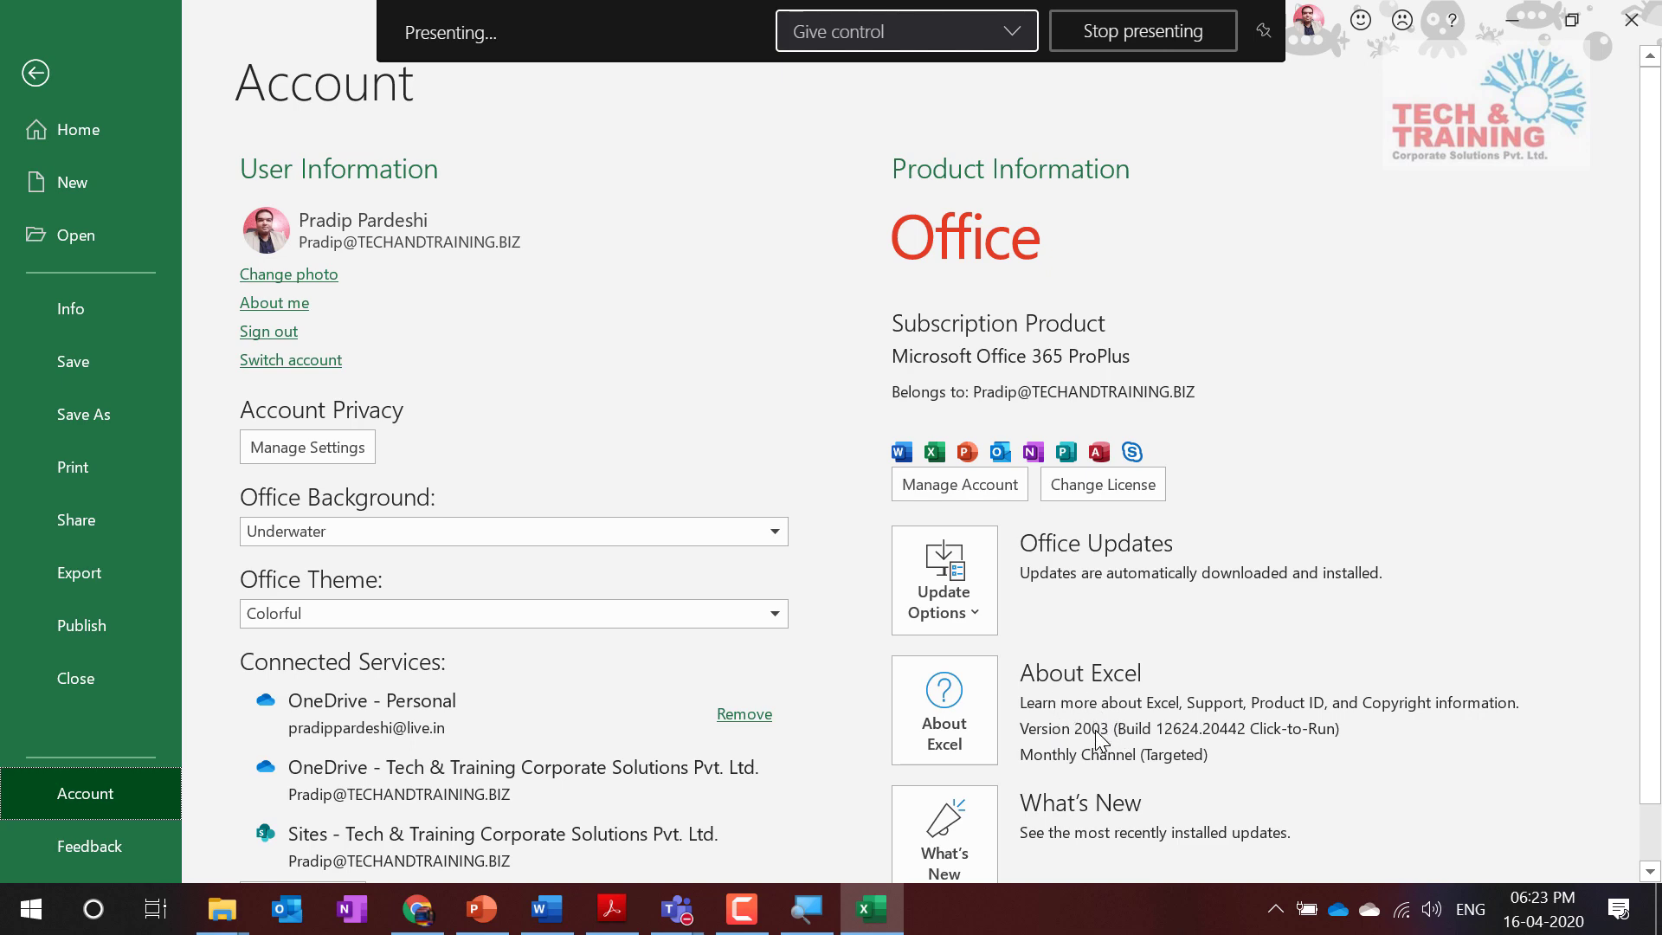
{"action": "key", "text": "Escape"}
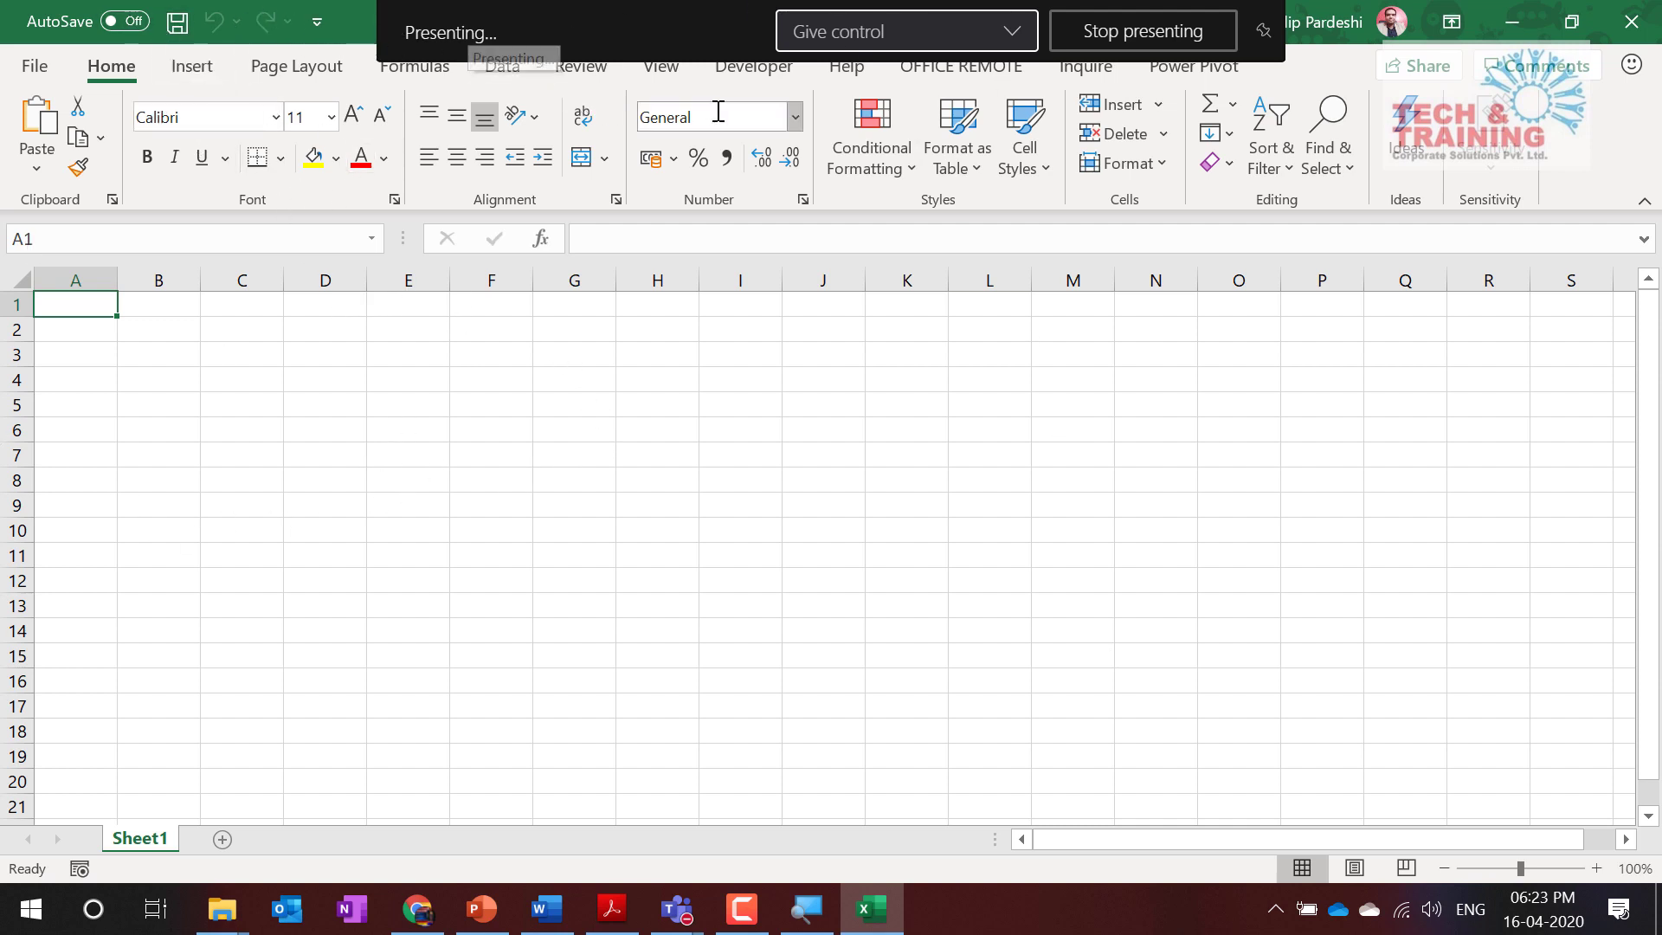
Step: Unpin the screen-sharing toolbar so it stops covering the workbook's title bar, and bring the Excel window back to full size
{"action": "left_click", "coordinate": [1264, 31]}
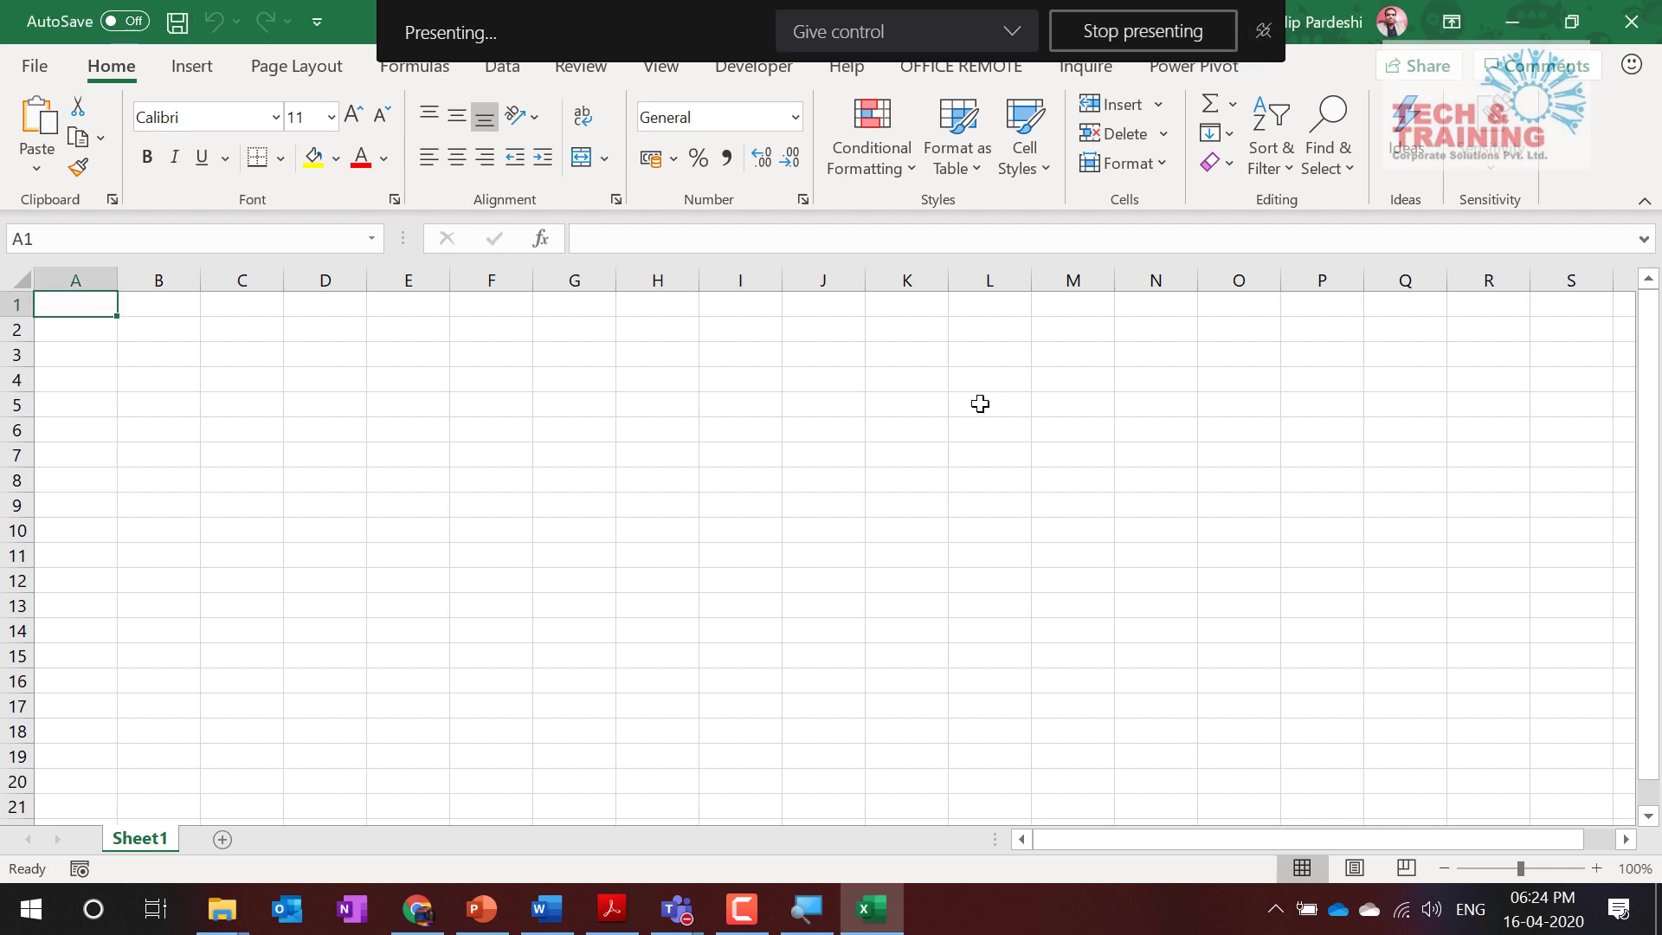
{"action": "left_click", "coordinate": [546, 353]}
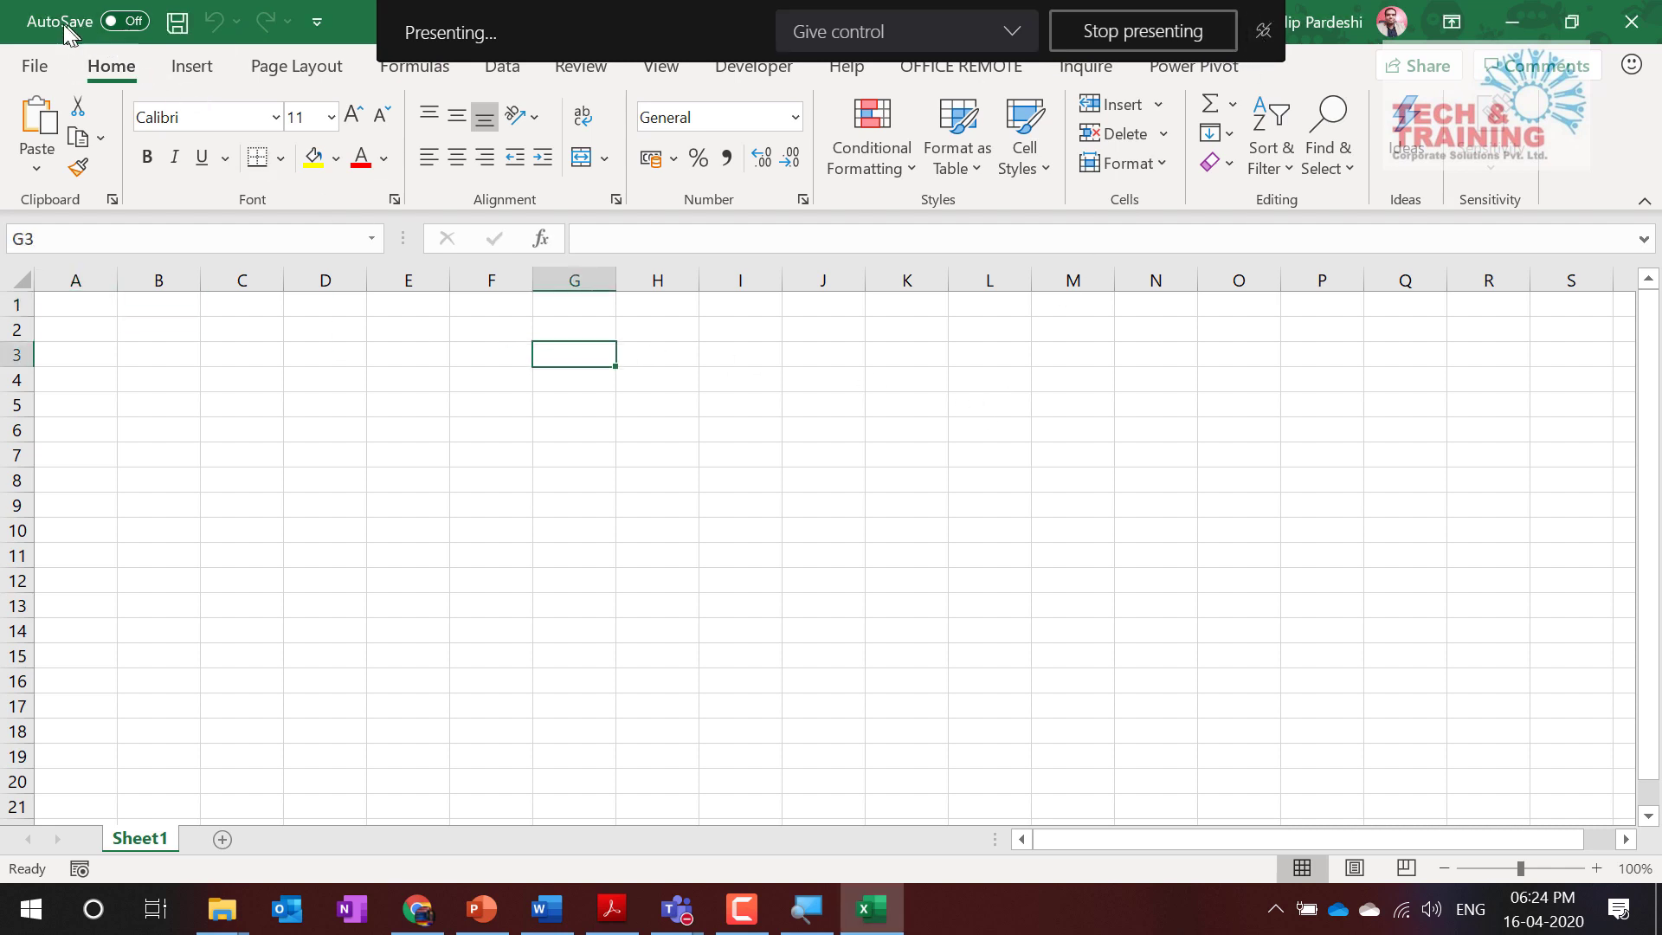
{"action": "left_click", "coordinate": [254, 483]}
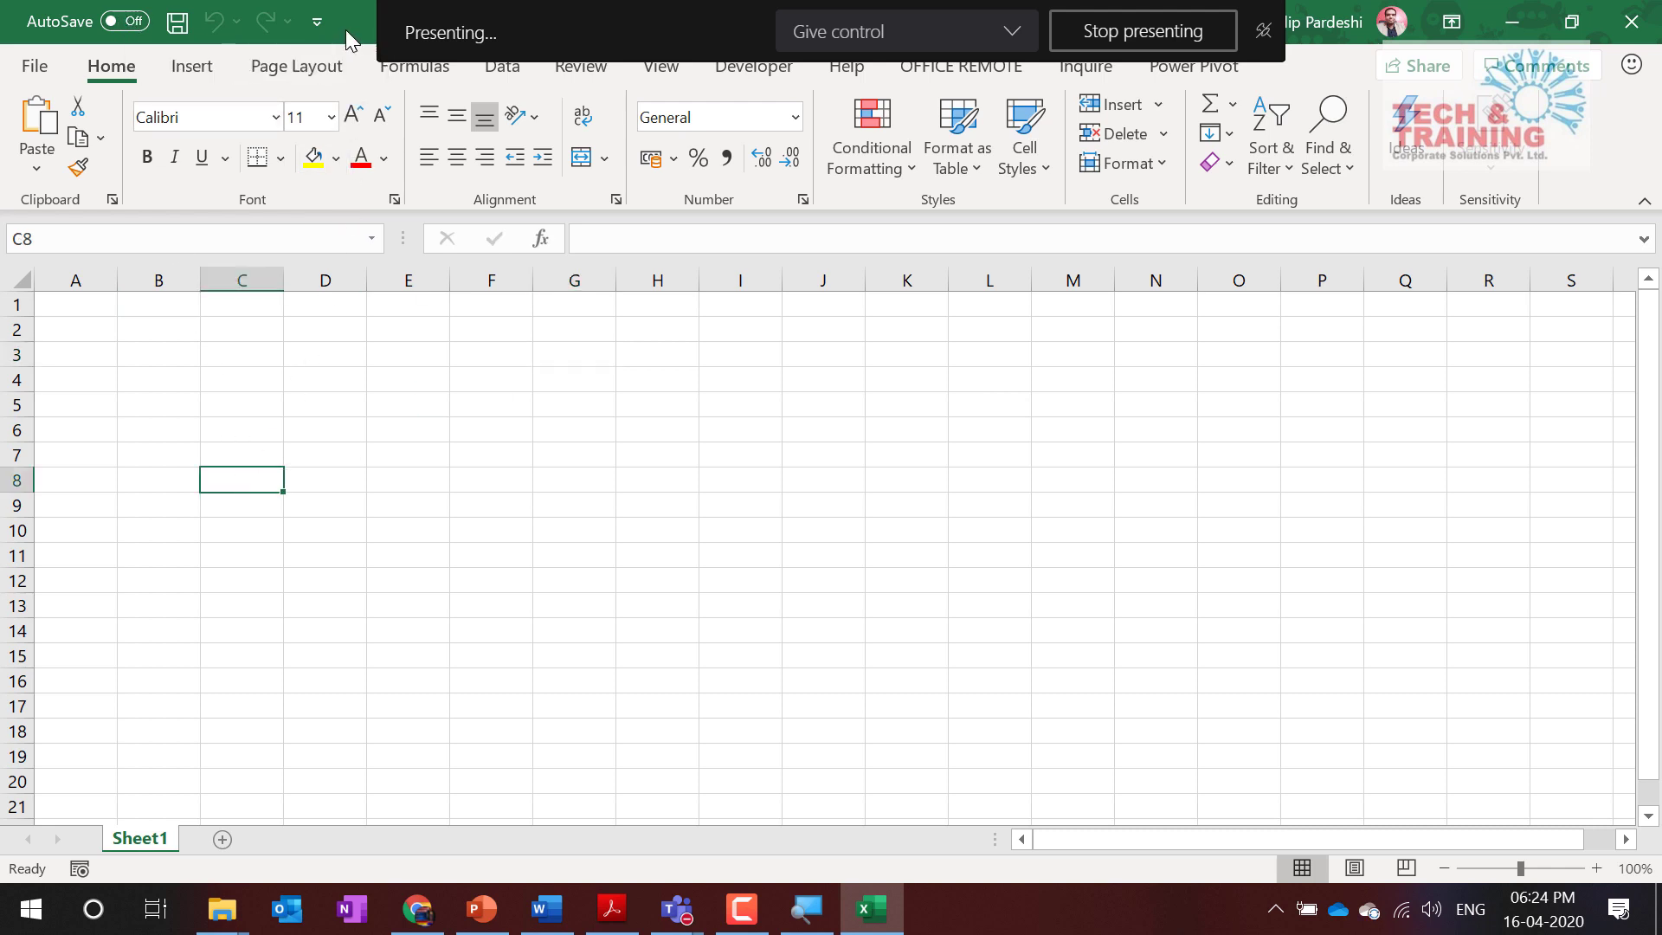
{"action": "left_click_drag", "start_coordinate": [346, 29], "coordinate": [401, 74]}
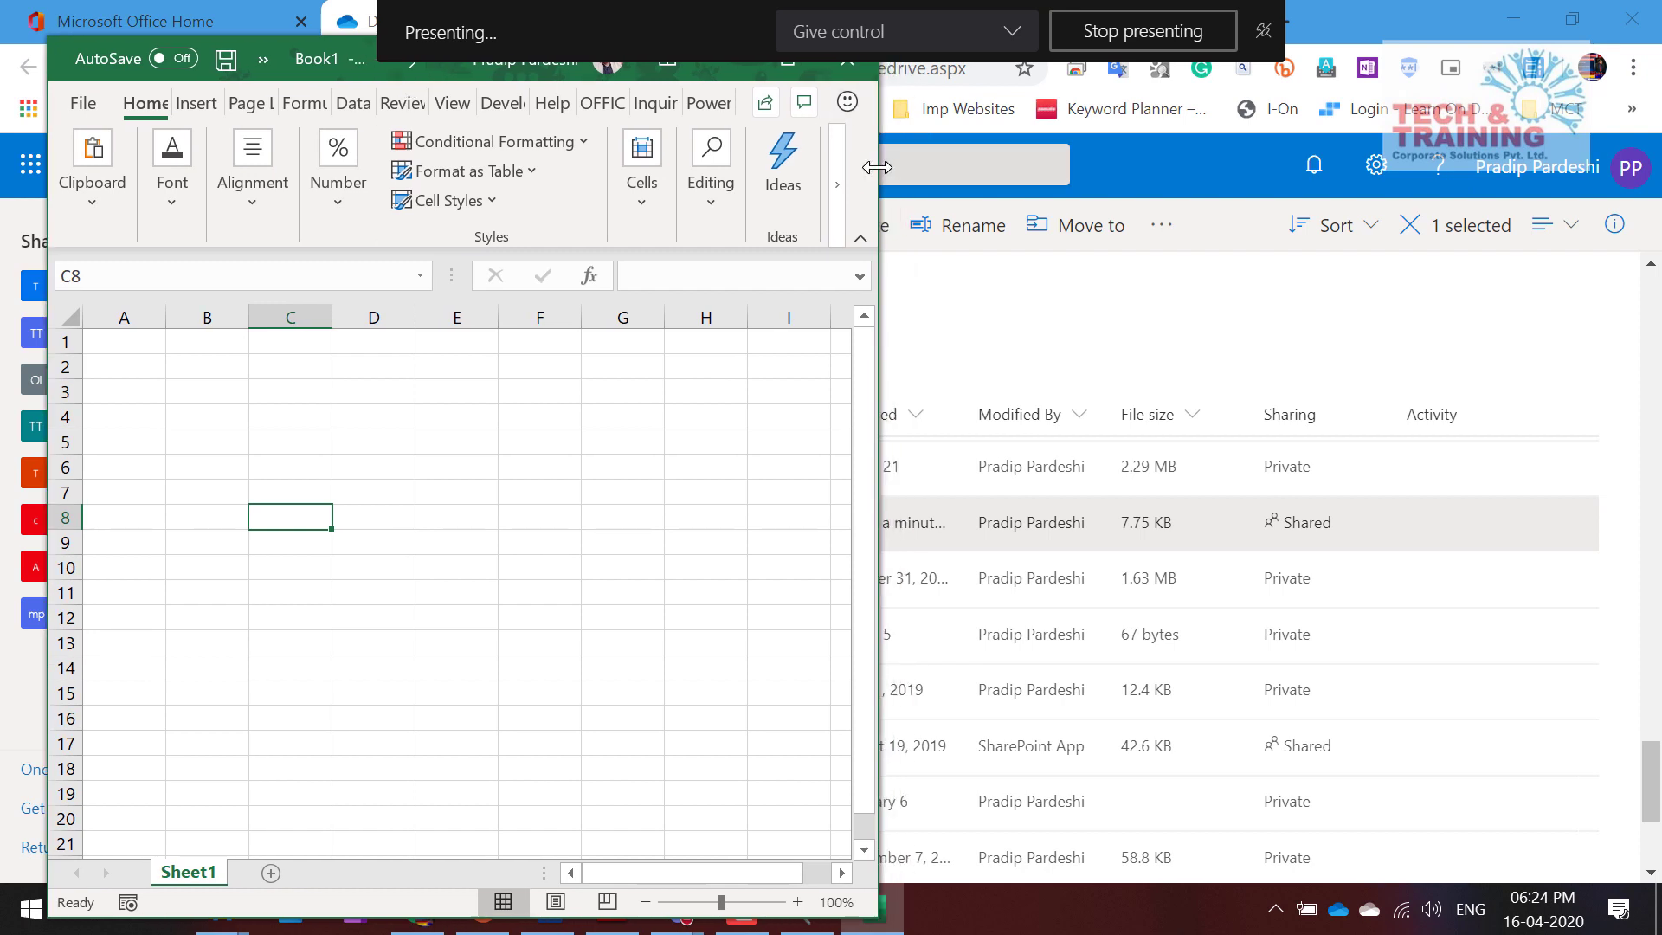
{"action": "left_click_drag", "start_coordinate": [877, 167], "coordinate": [1497, 167]}
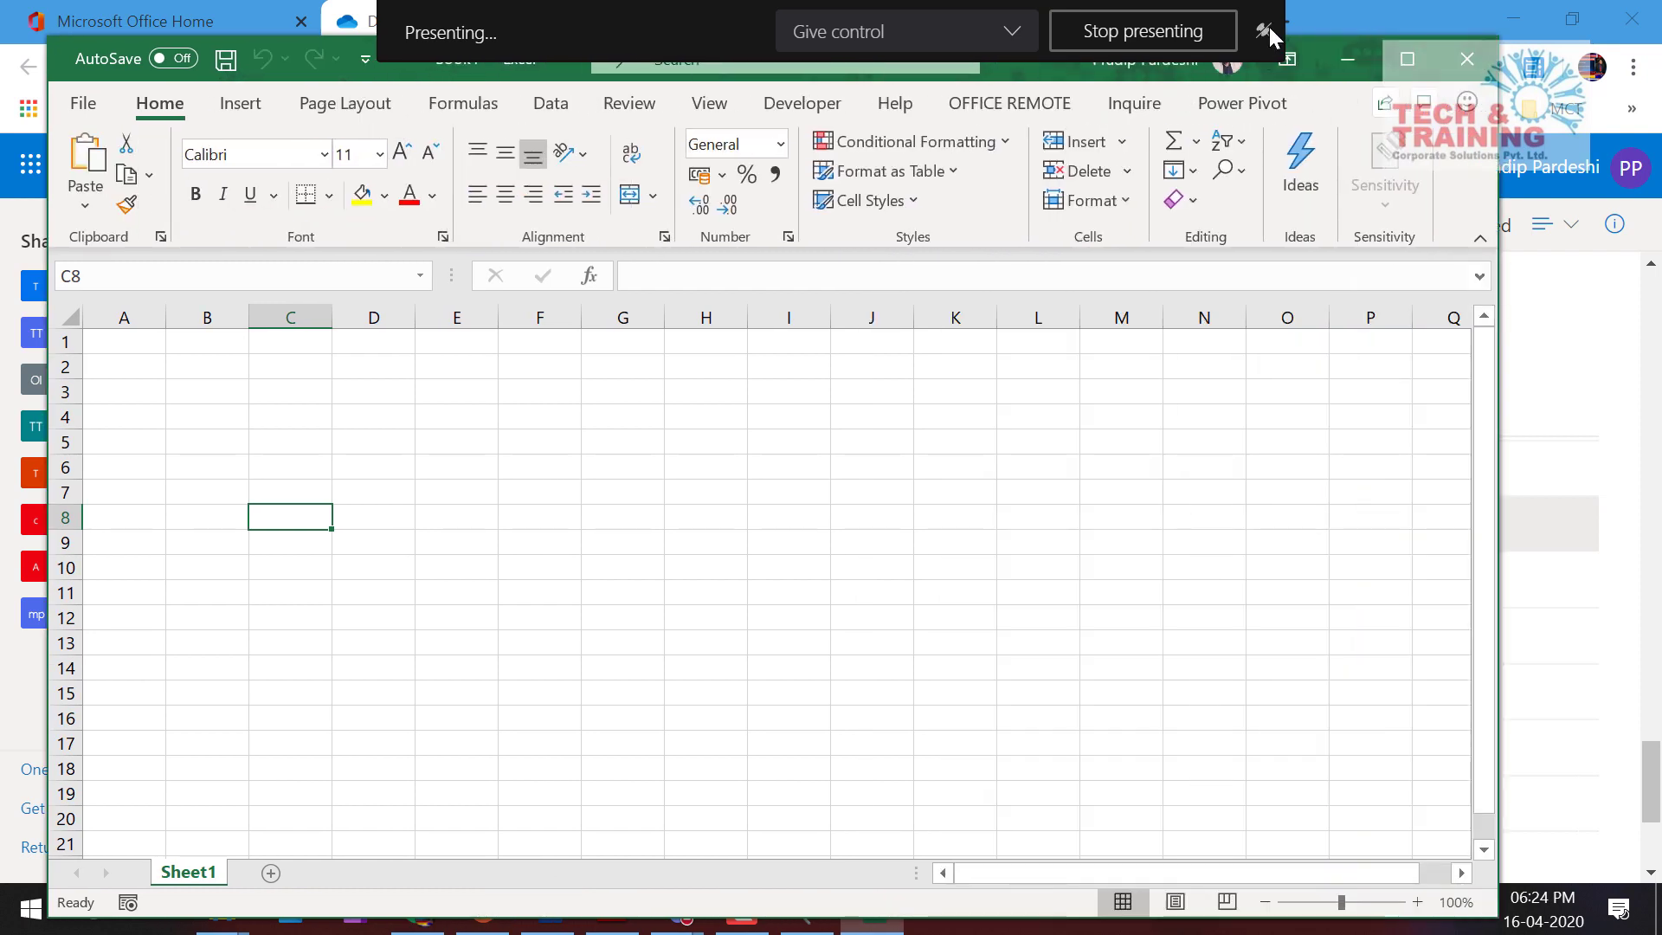
{"action": "left_click", "coordinate": [932, 41]}
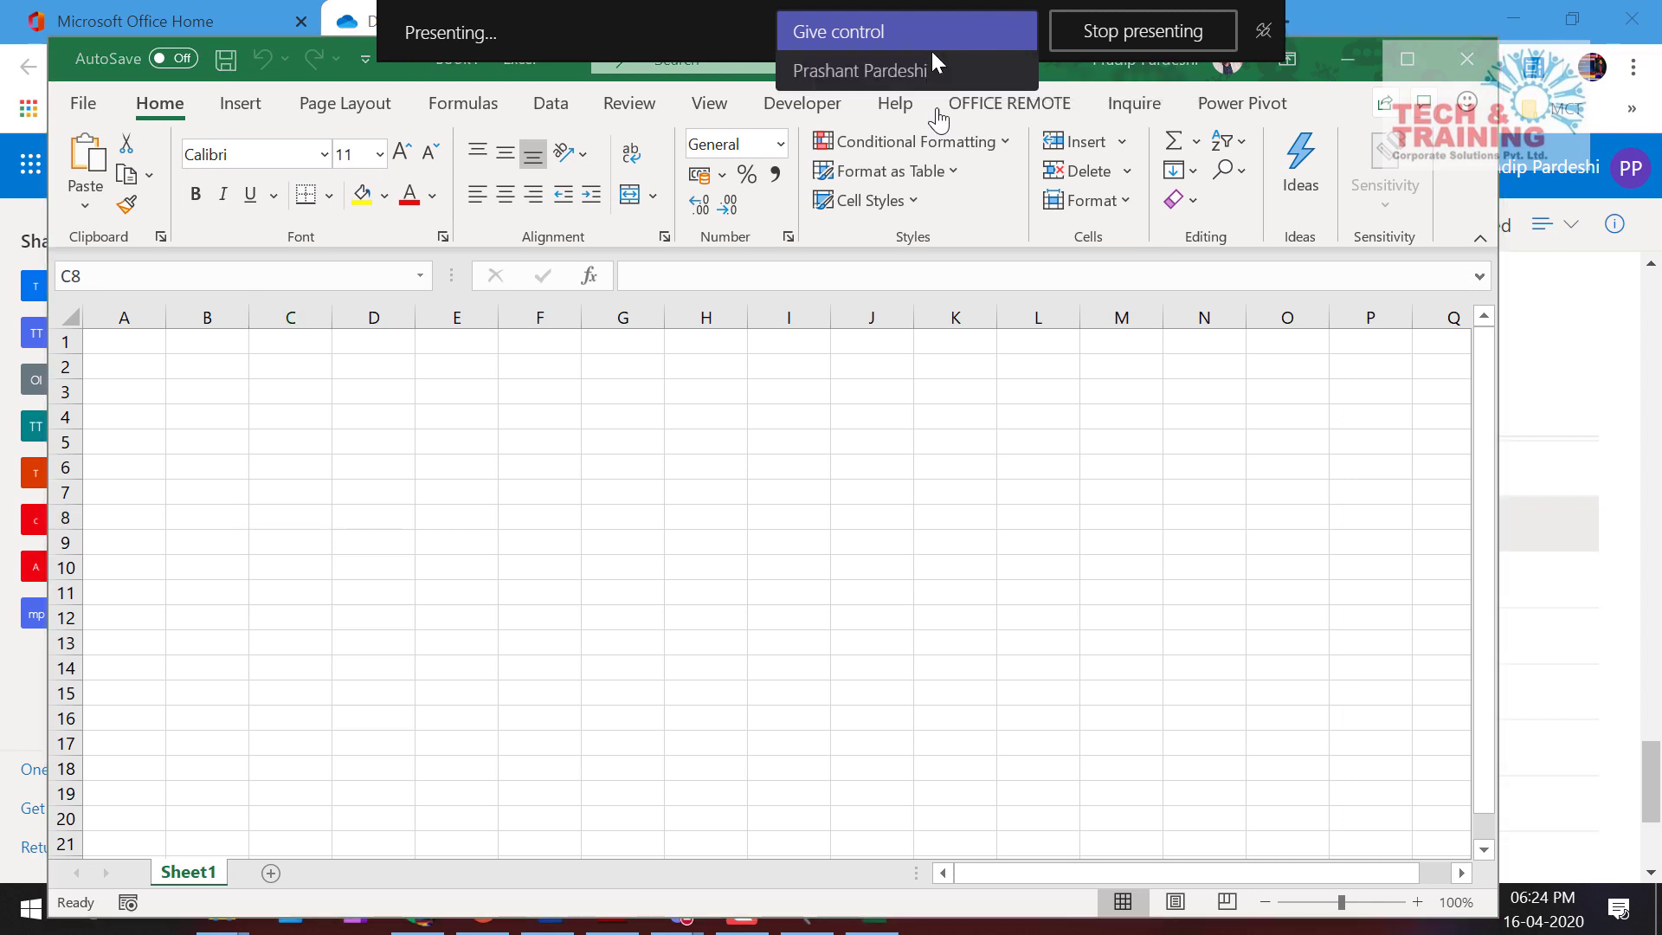
{"action": "left_click", "coordinate": [1005, 409]}
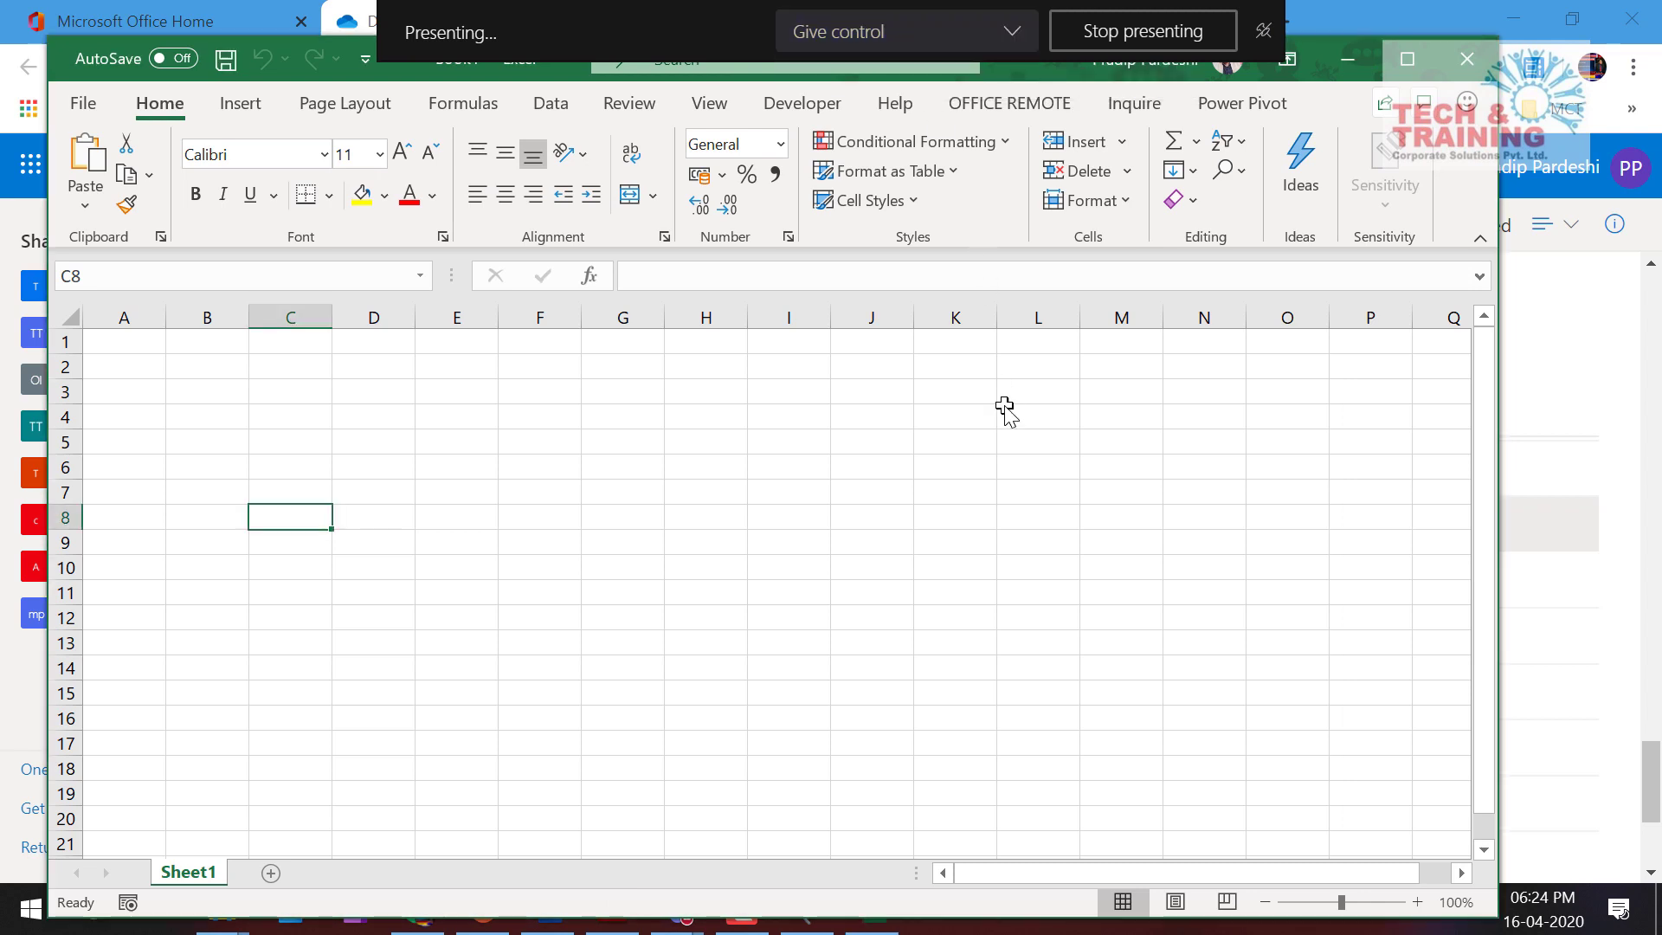
{"action": "left_click", "coordinate": [1264, 35]}
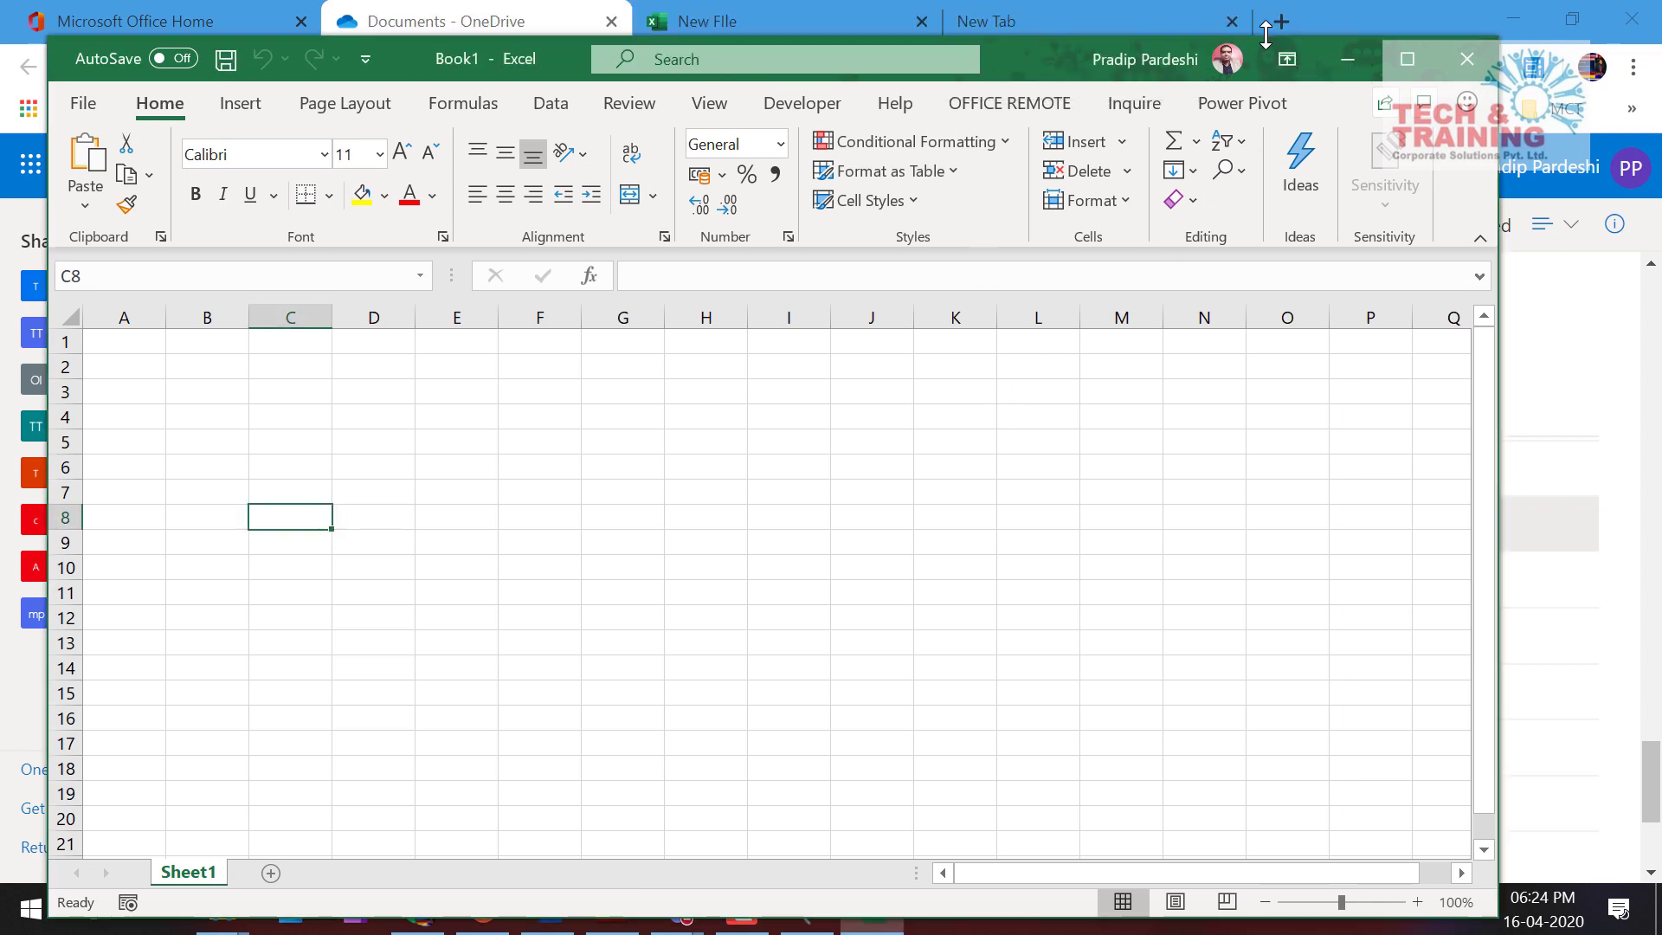
{"action": "mouse_move", "coordinate": [749, 6]}
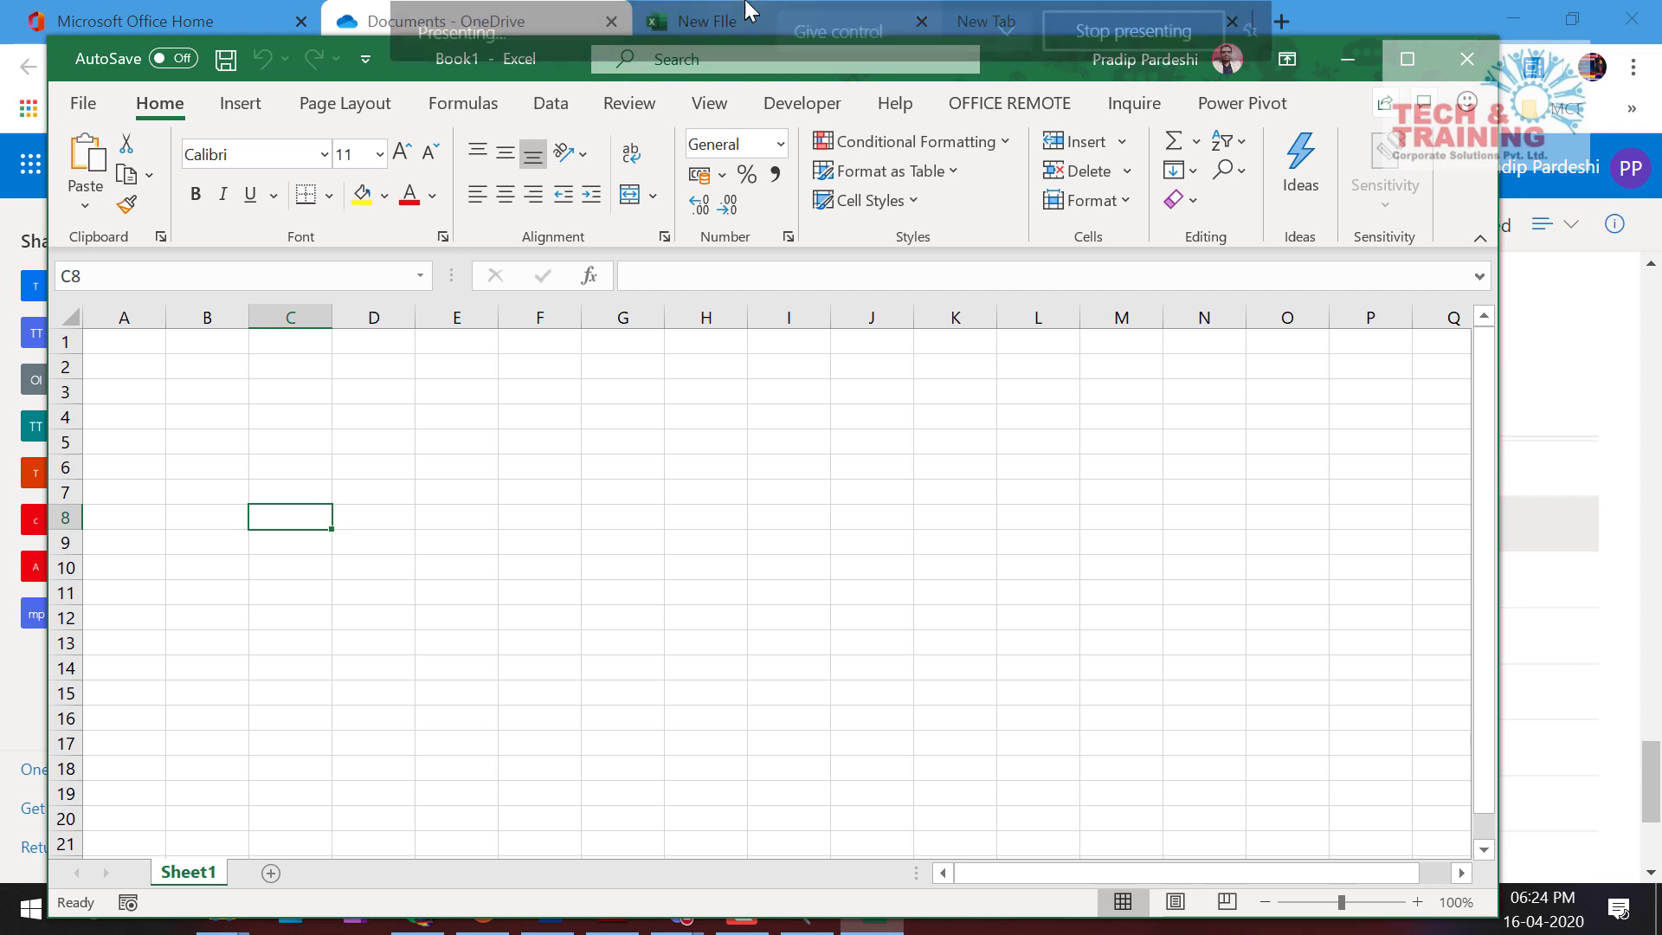
{"action": "left_click", "coordinate": [1008, 551]}
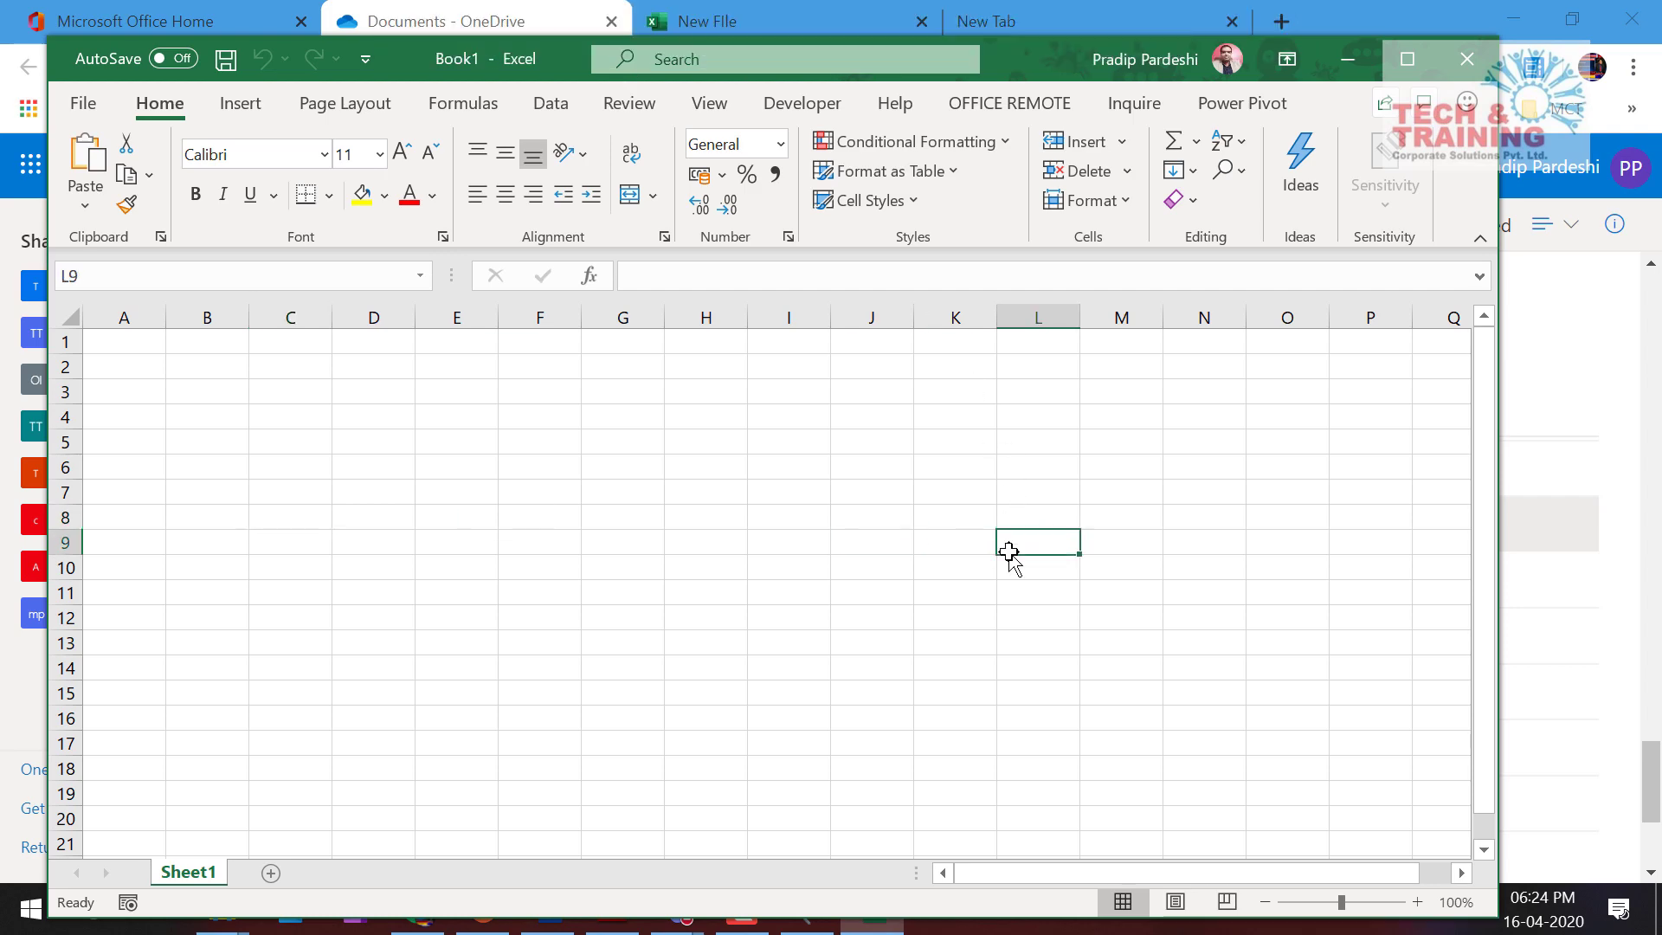
{"action": "double_click", "coordinate": [1031, 52]}
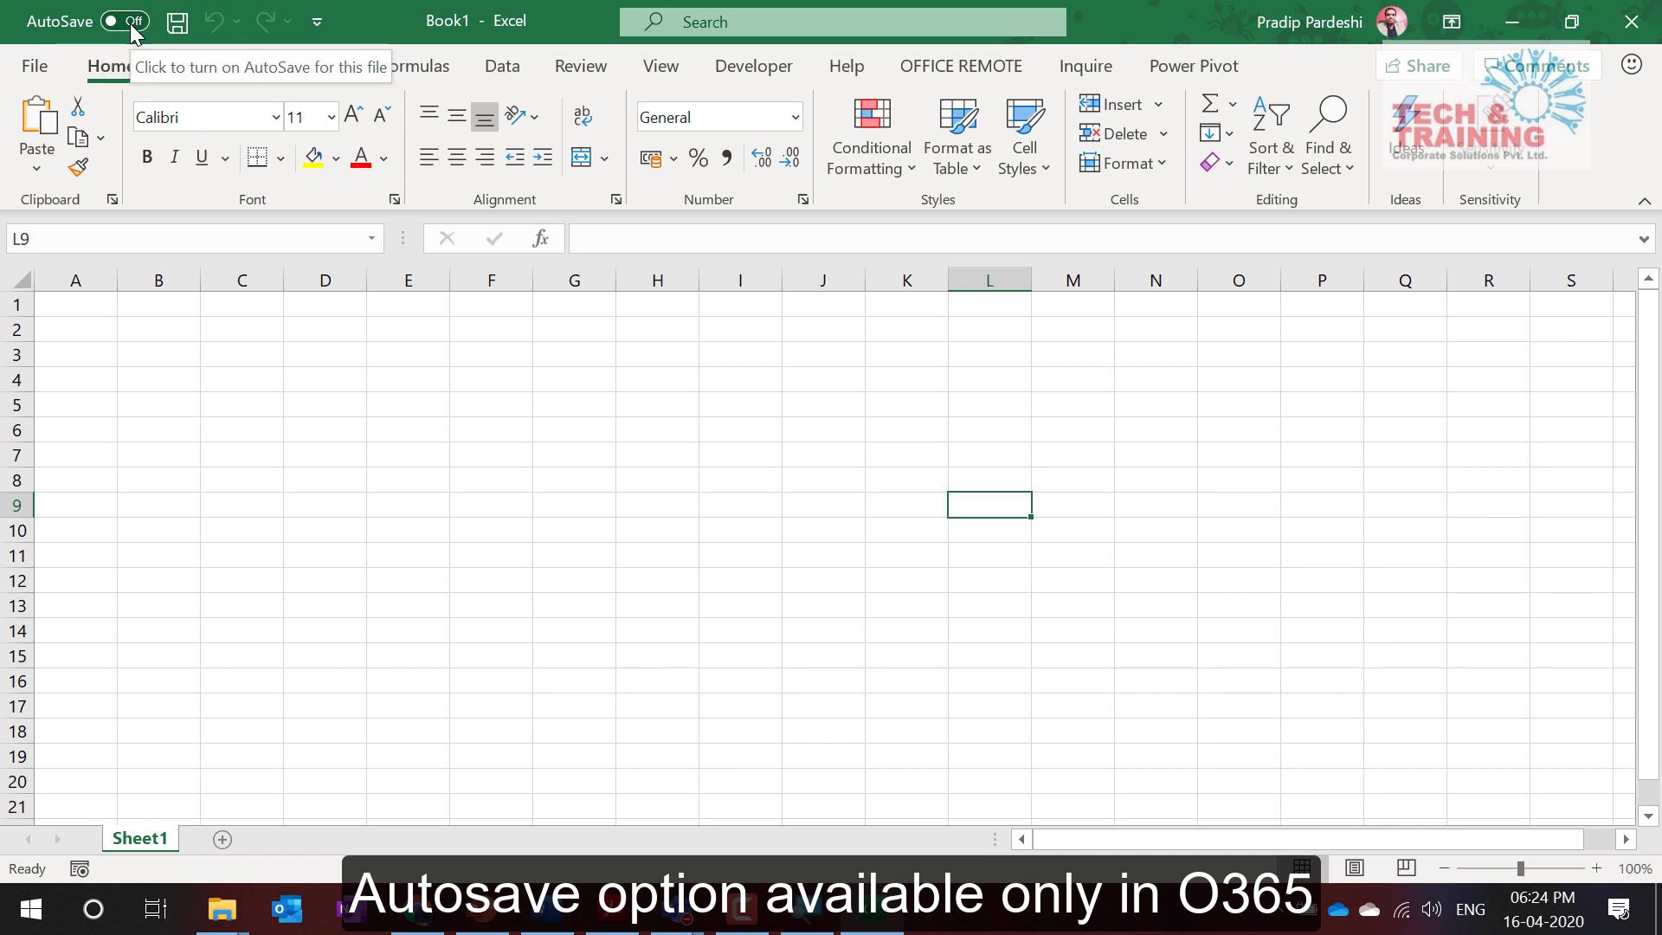
Step: Save the blank workbook as Delete in the Desktop folder of OneDrive - Tech & Training Corporate Solutions Pvt. Ltd
{"action": "left_click", "coordinate": [32, 66]}
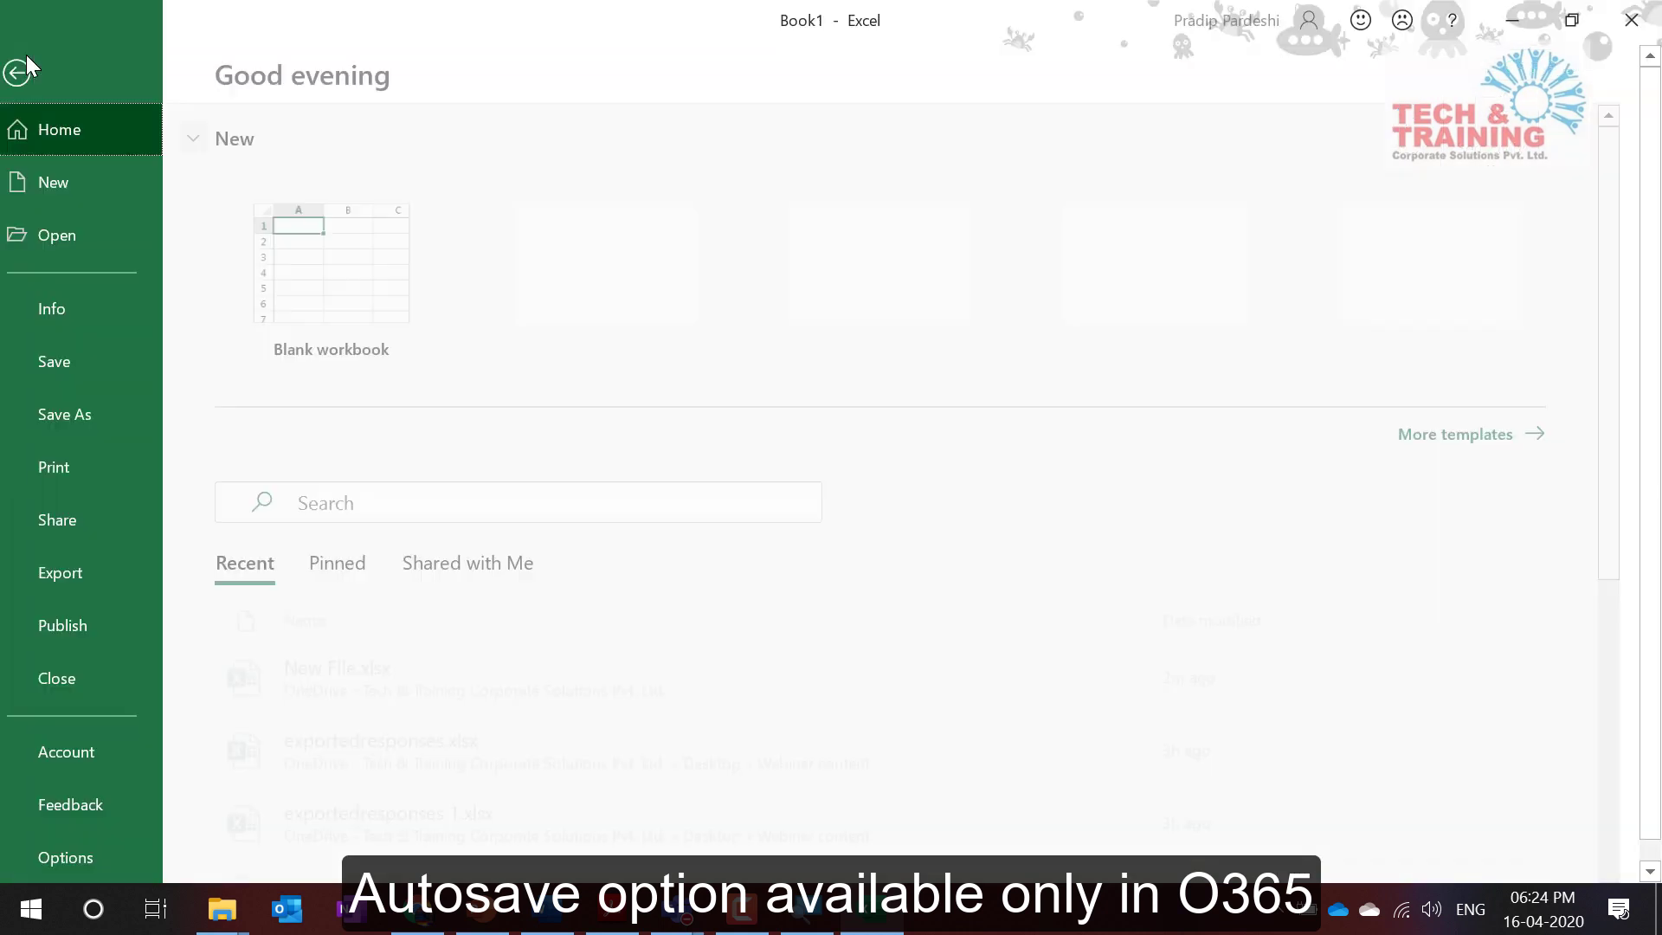
{"action": "left_click", "coordinate": [93, 423]}
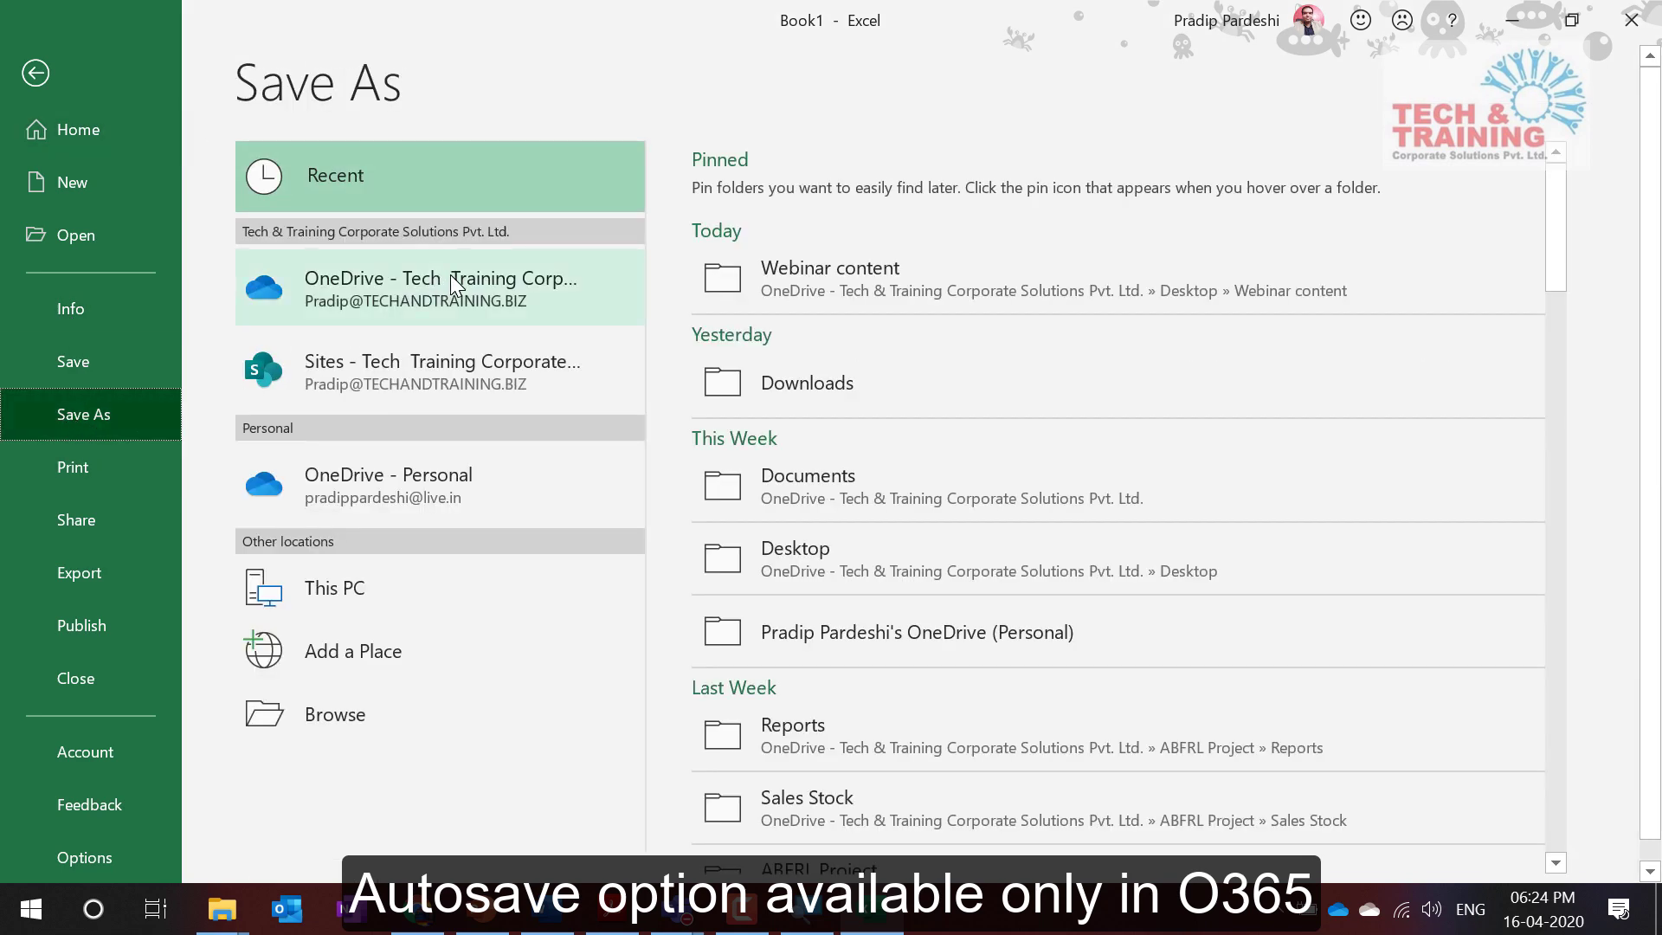
{"action": "left_click", "coordinate": [451, 273]}
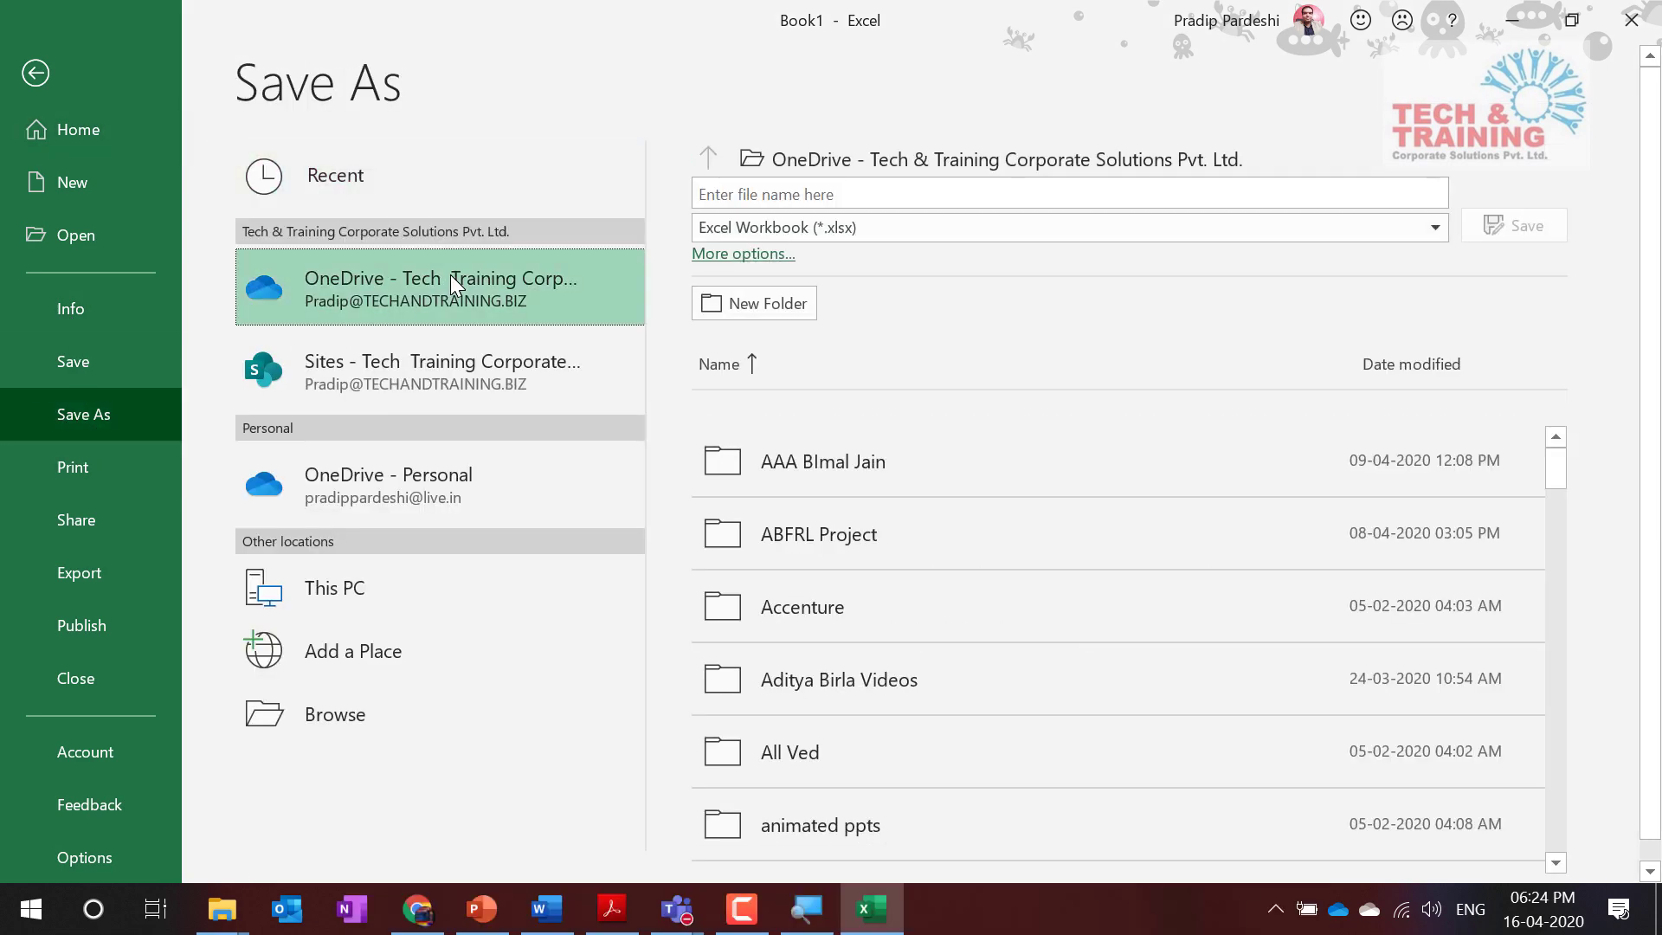
{"action": "scroll", "coordinate": [1009, 797], "scroll_direction": "down", "scroll_amount": 7}
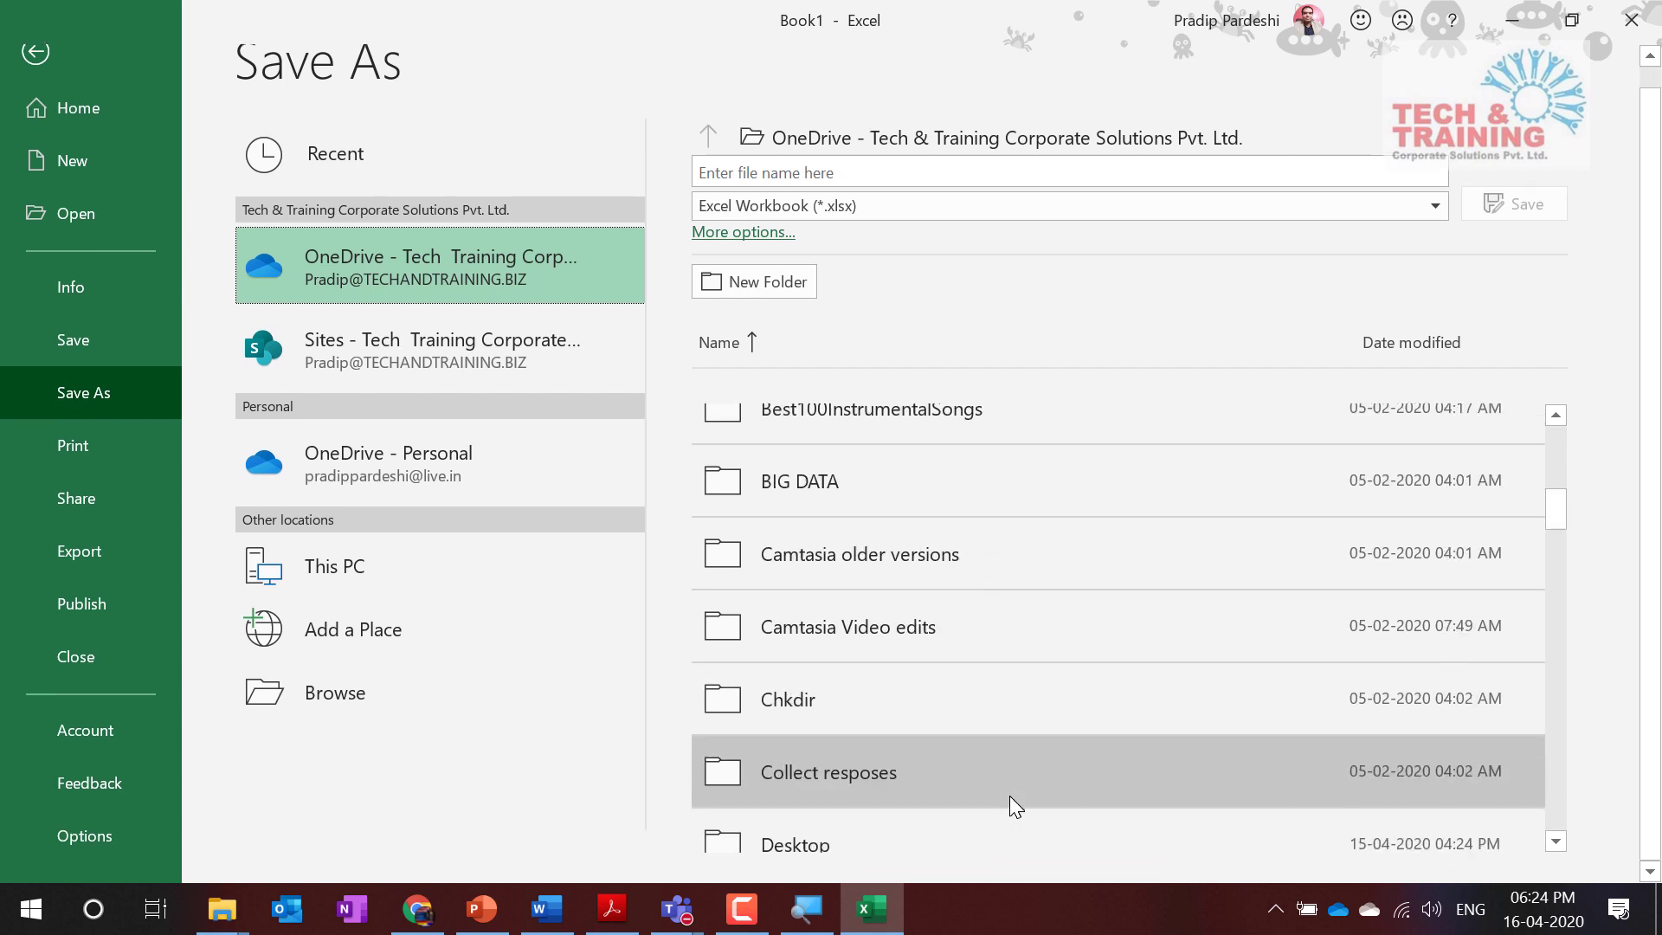
{"action": "scroll", "coordinate": [1009, 797], "scroll_direction": "down", "scroll_amount": 3}
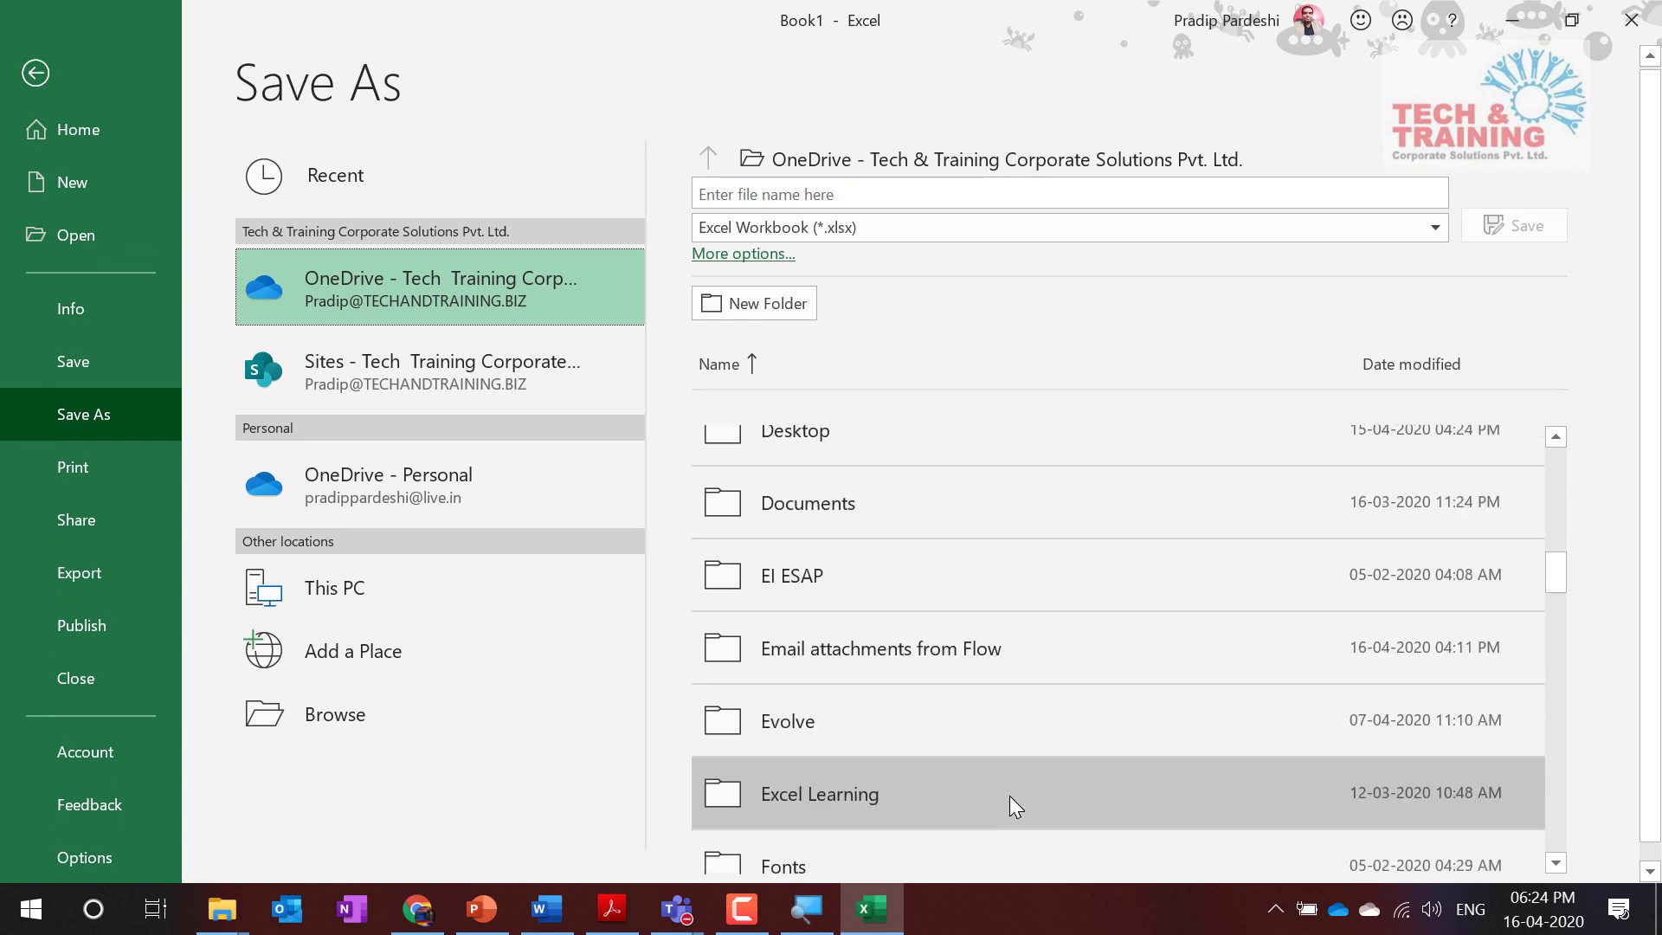
{"action": "left_click", "coordinate": [819, 424]}
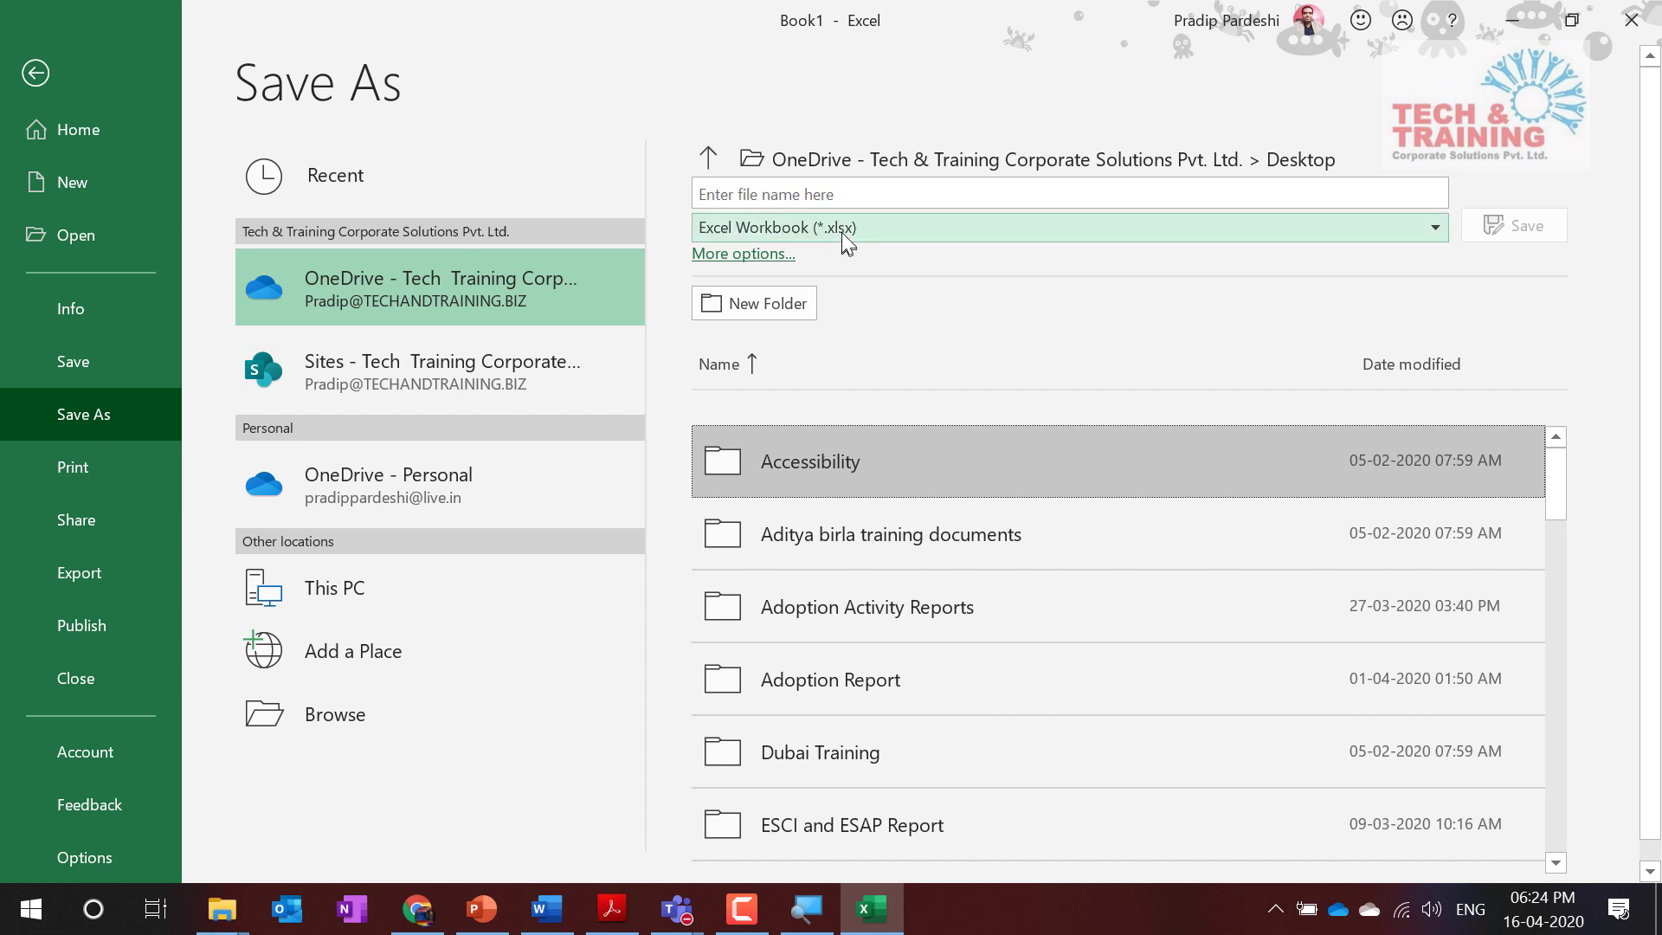
{"action": "left_click", "coordinate": [805, 191]}
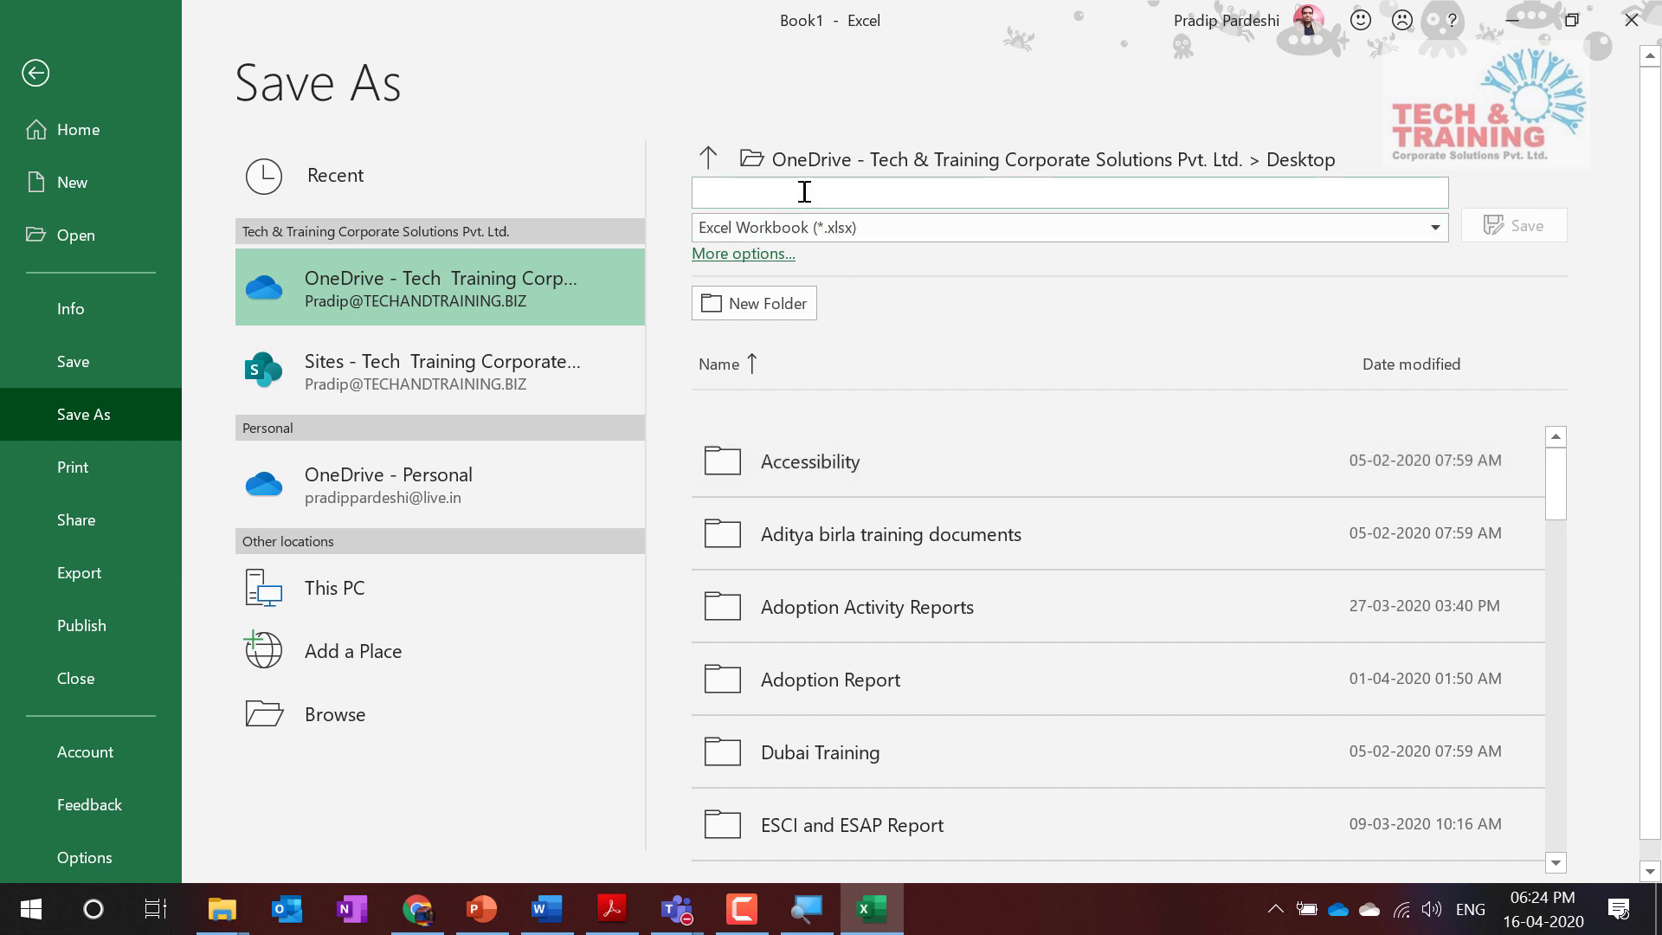
{"action": "type", "text": "Delete"}
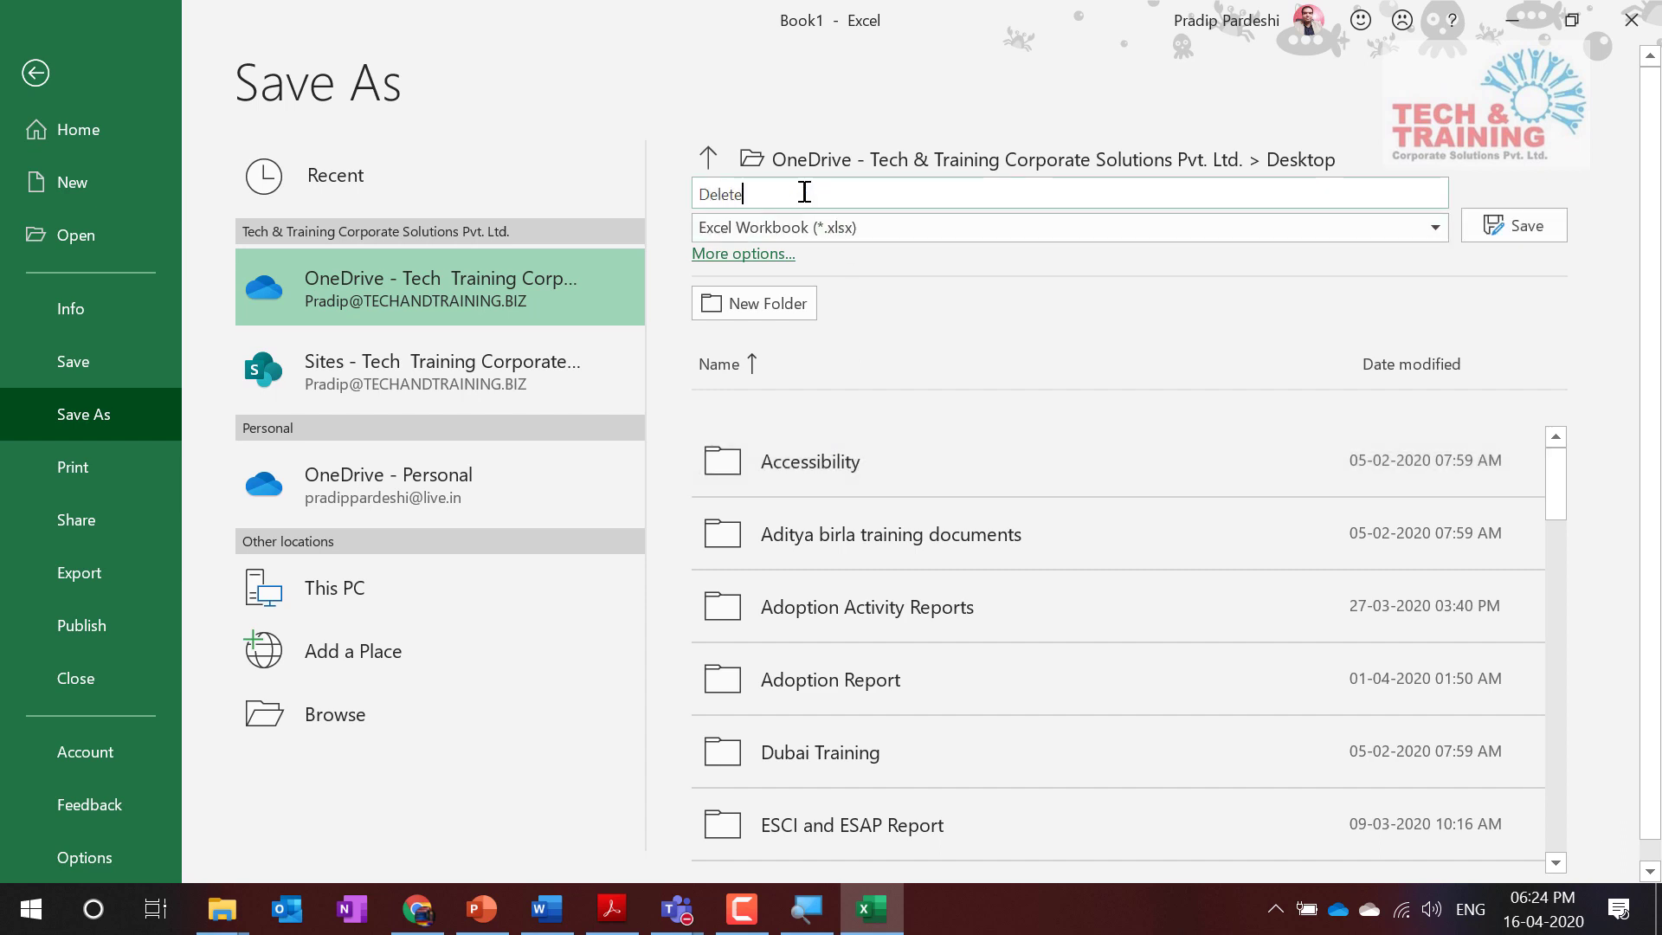
{"action": "left_click", "coordinate": [1521, 232]}
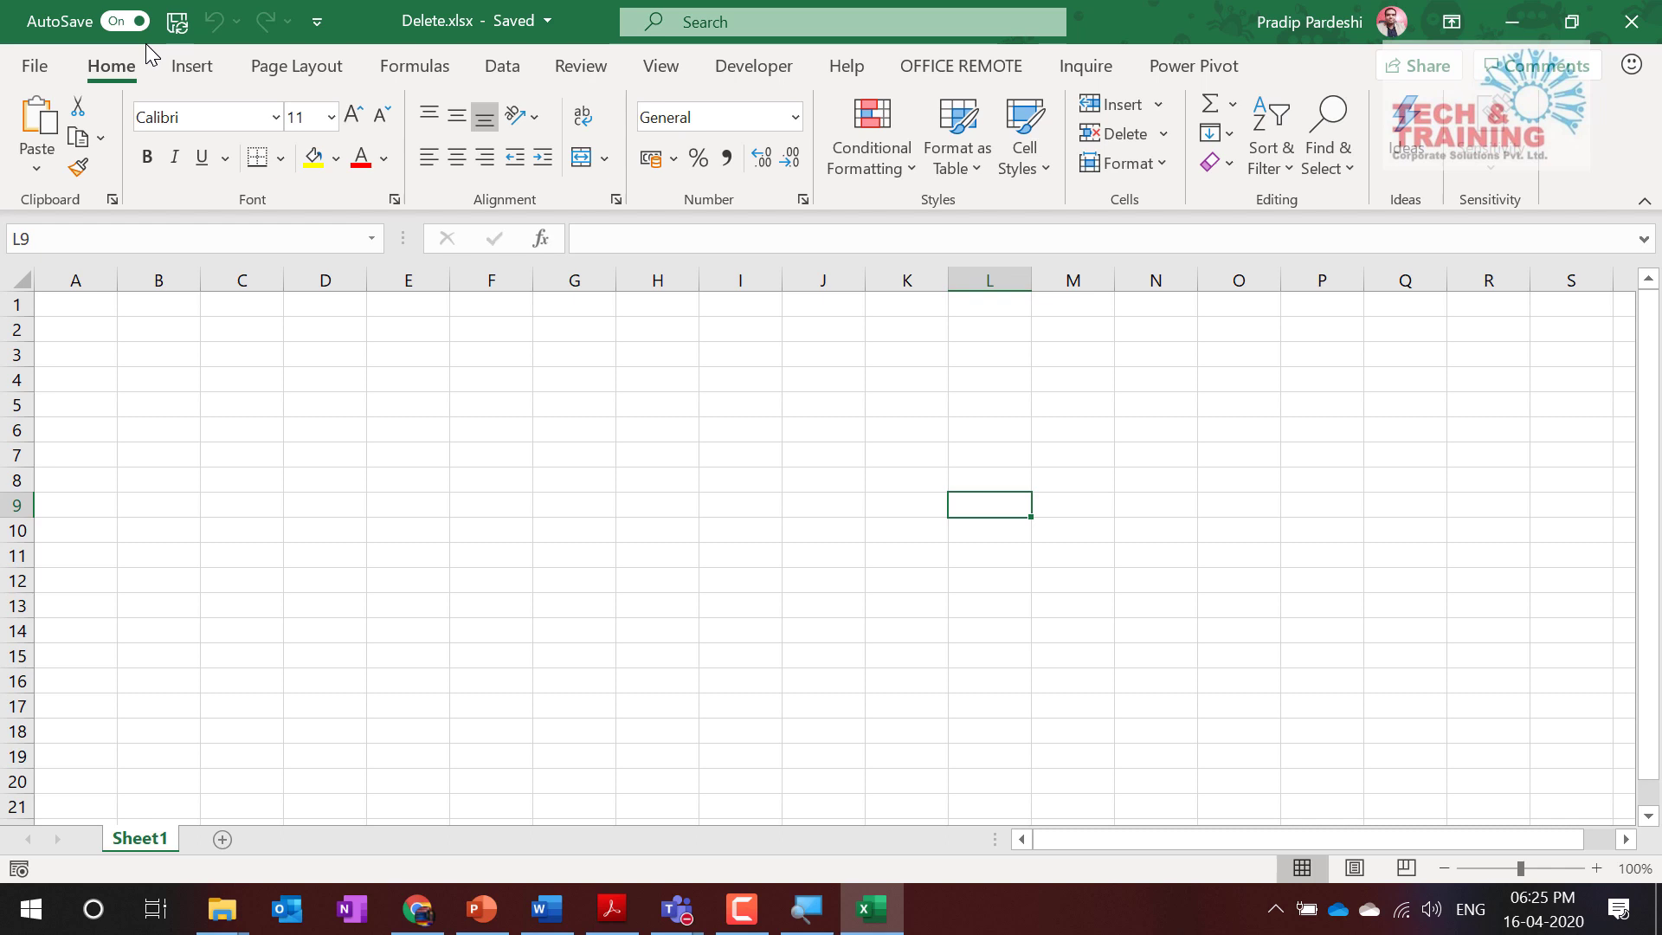
Step: Fill cells A2:F7 with 3456 and cells L3:N7 with 67
{"action": "left_click_drag", "start_coordinate": [75, 327], "coordinate": [478, 453]}
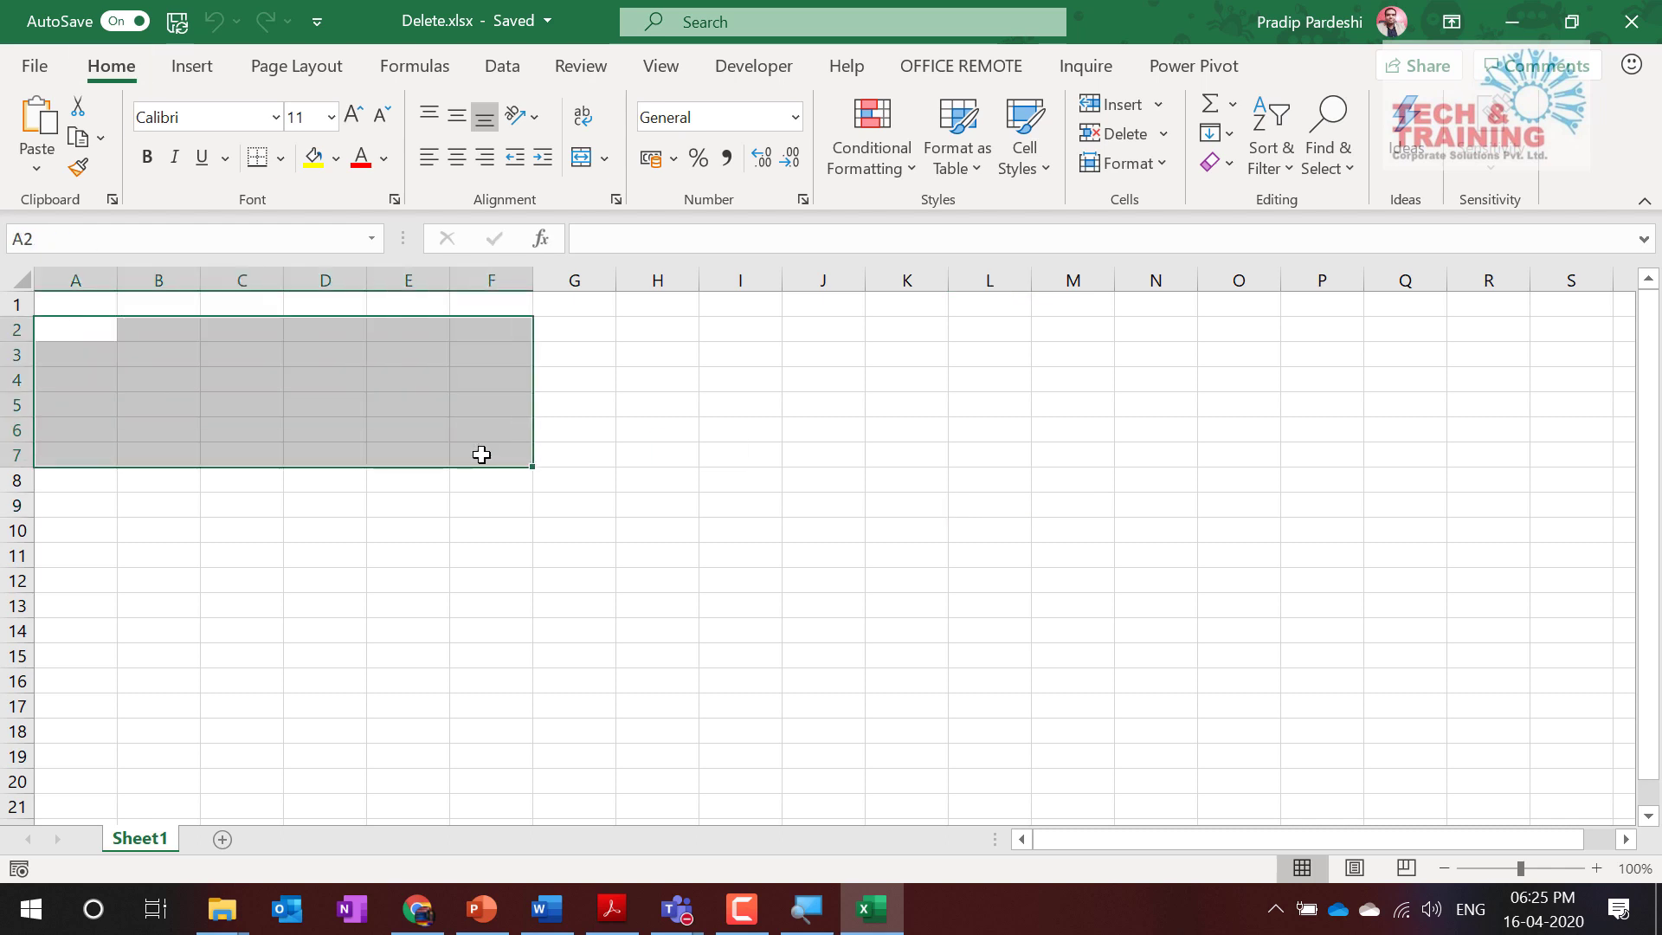
{"action": "type", "text": "3456"}
{"action": "key", "text": "ctrl+Return"}
{"action": "left_click_drag", "start_coordinate": [1019, 363], "coordinate": [1181, 465]}
{"action": "type", "text": "67"}
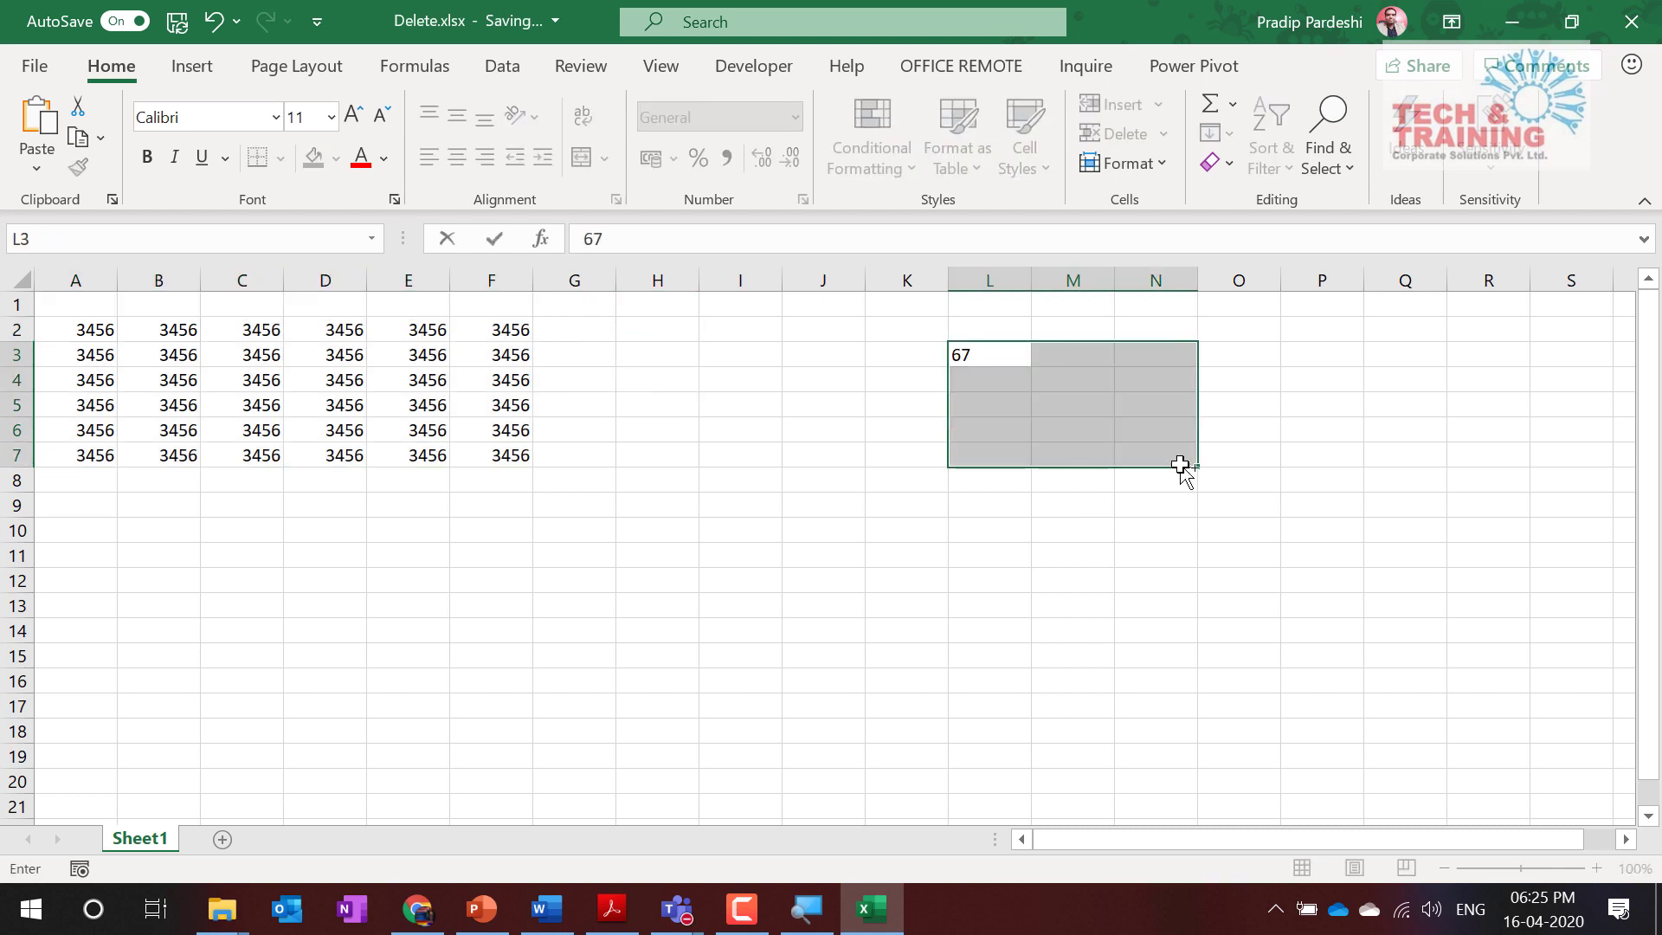
{"action": "key", "text": "ctrl+Return"}
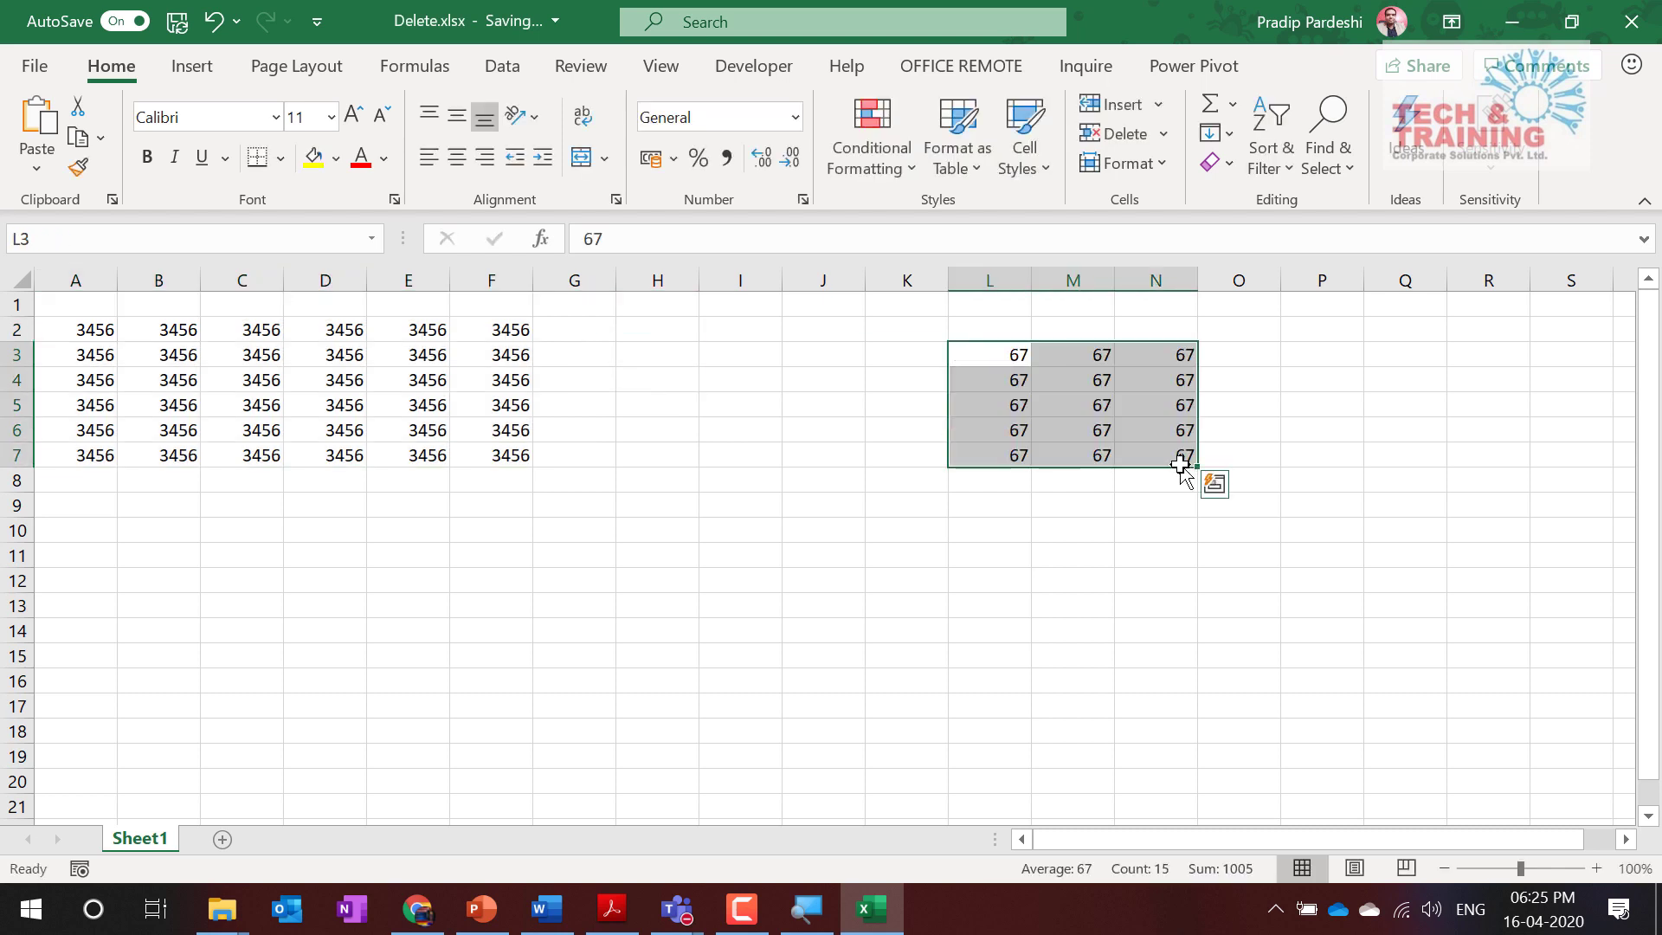
Step: Close the workbook without a manual save, restart Excel, and reopen Delete.xlsx from the recent files
{"action": "left_click", "coordinate": [1631, 27]}
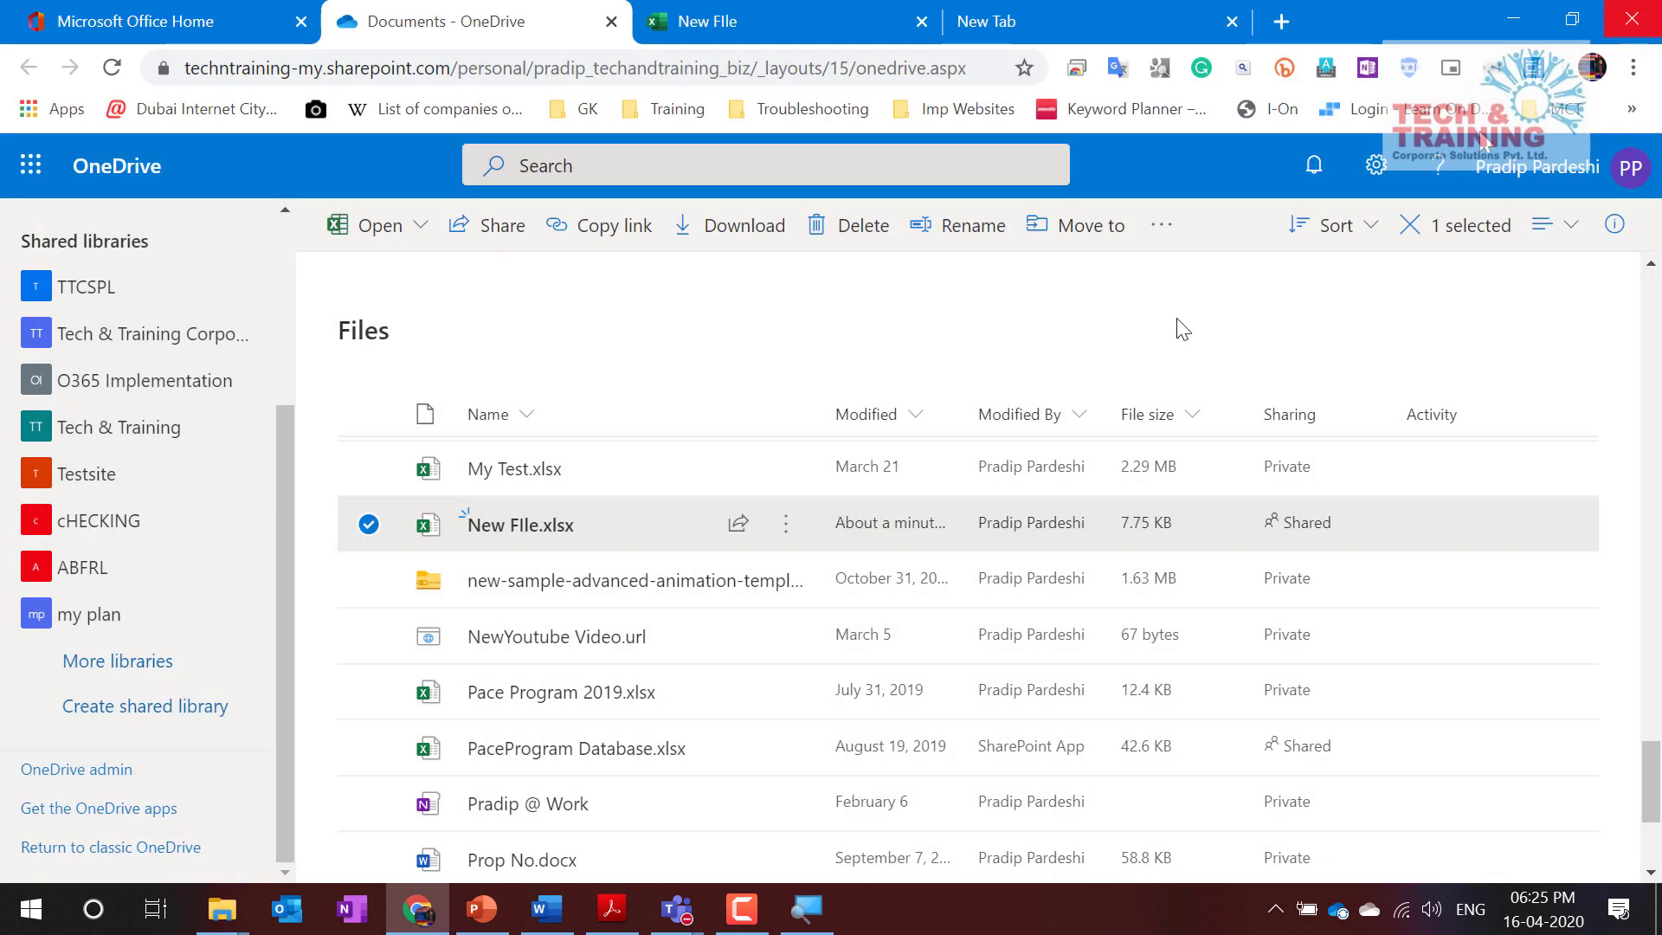
{"action": "left_click", "coordinate": [12, 929]}
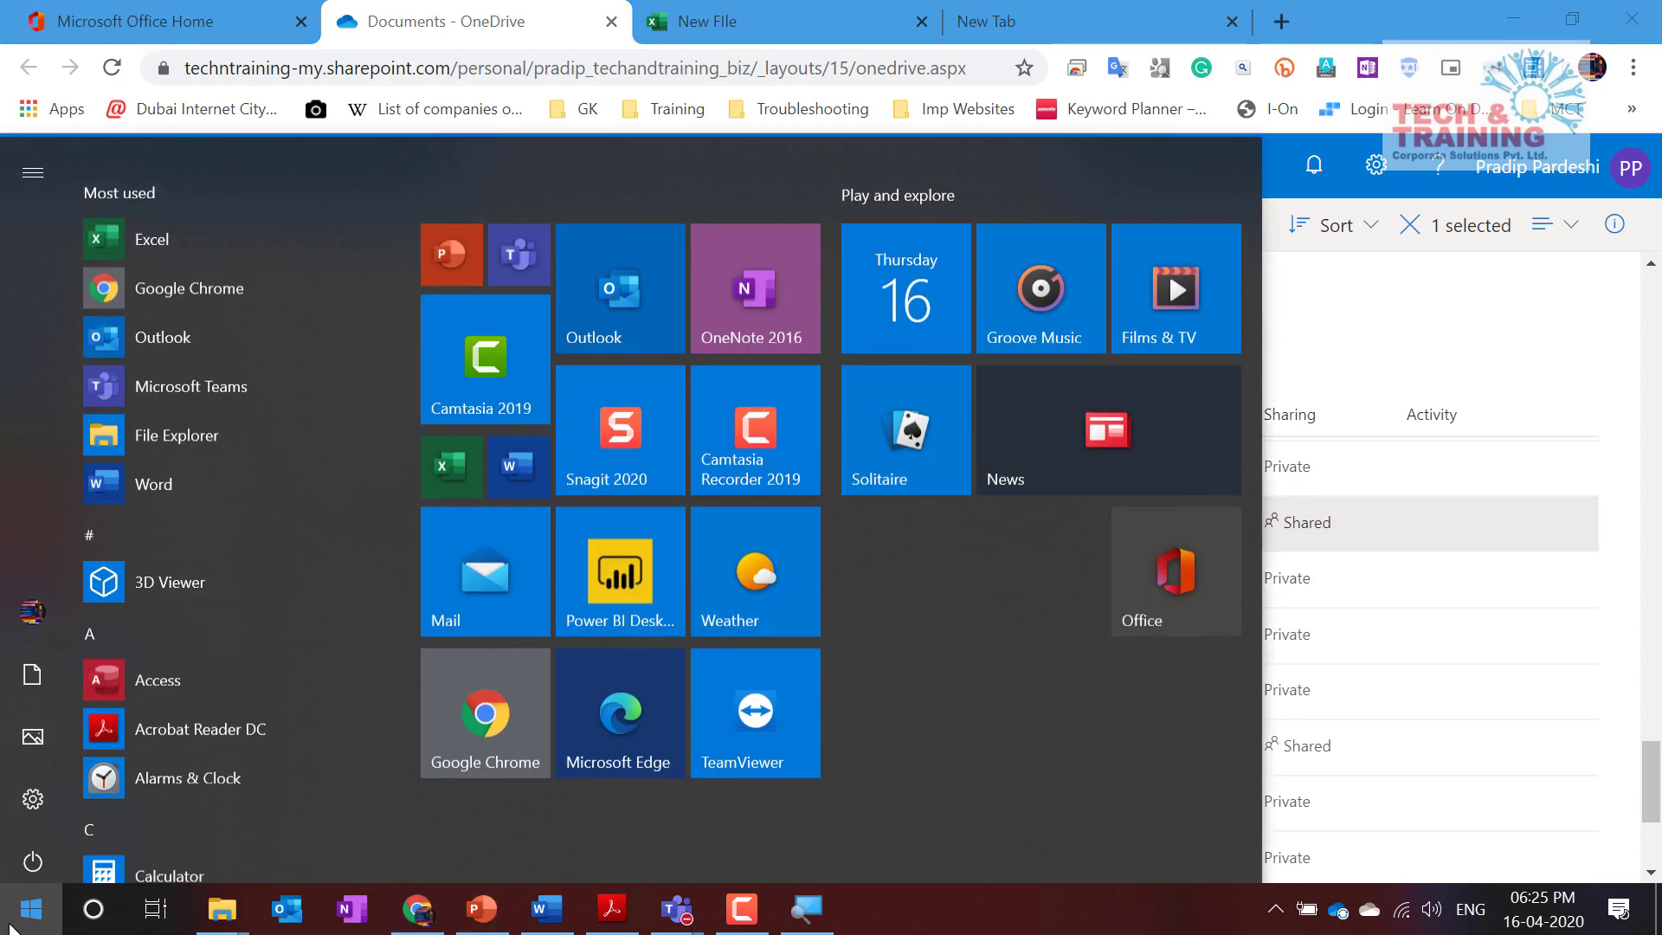
{"action": "left_click", "coordinate": [454, 433]}
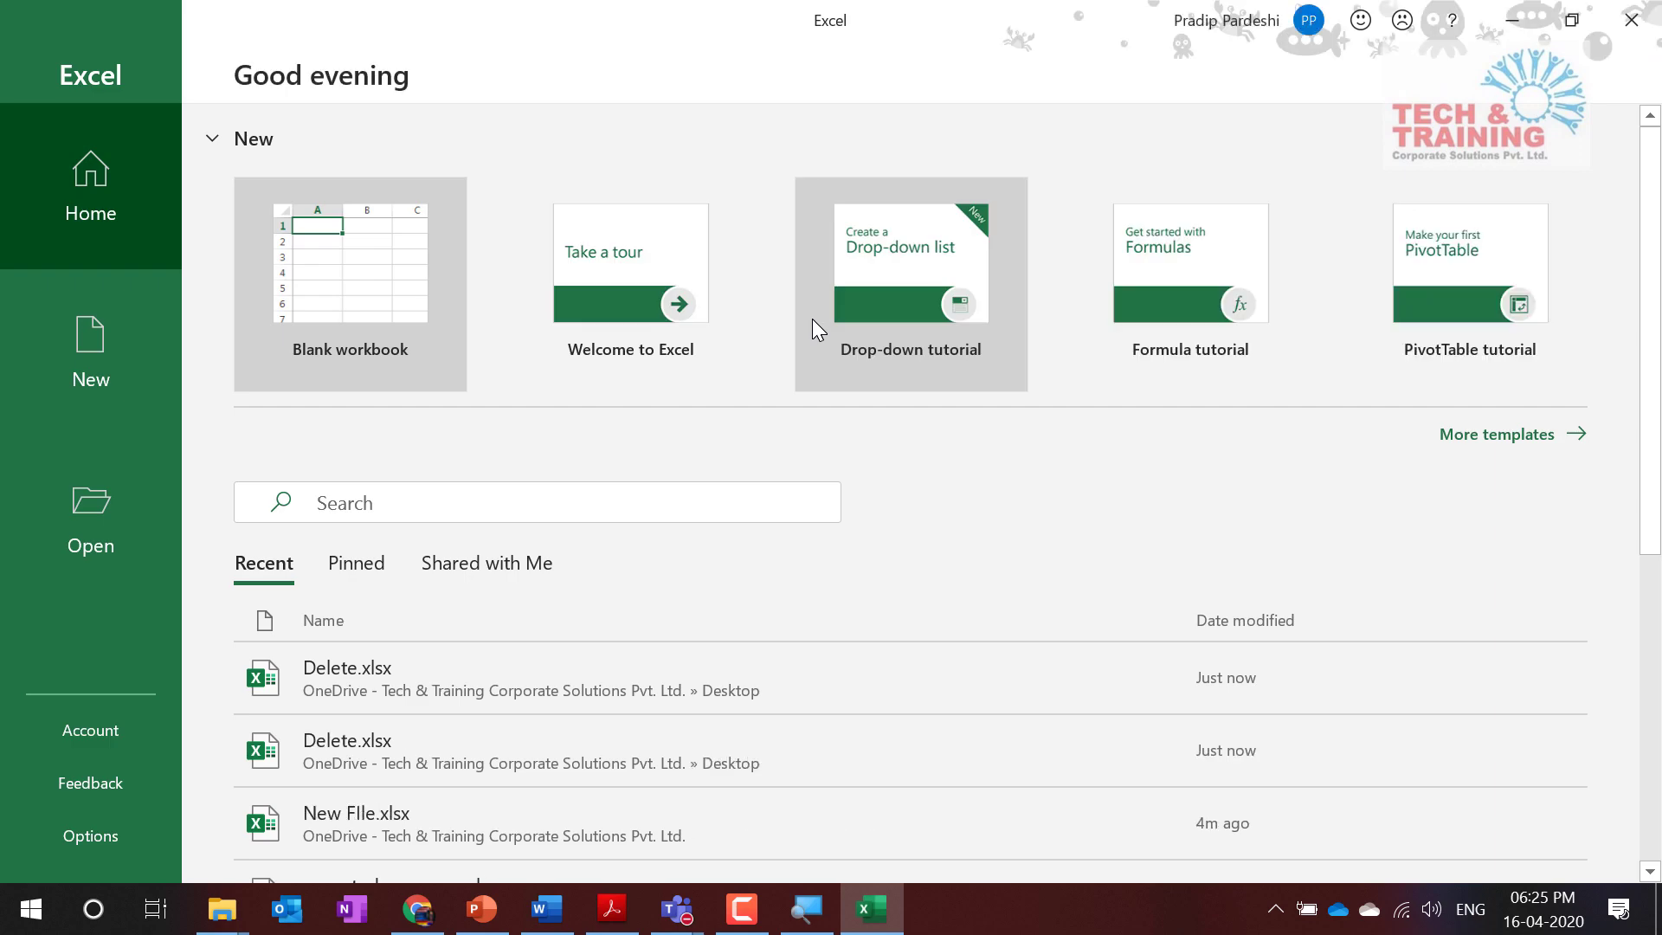
{"action": "left_click", "coordinate": [419, 684]}
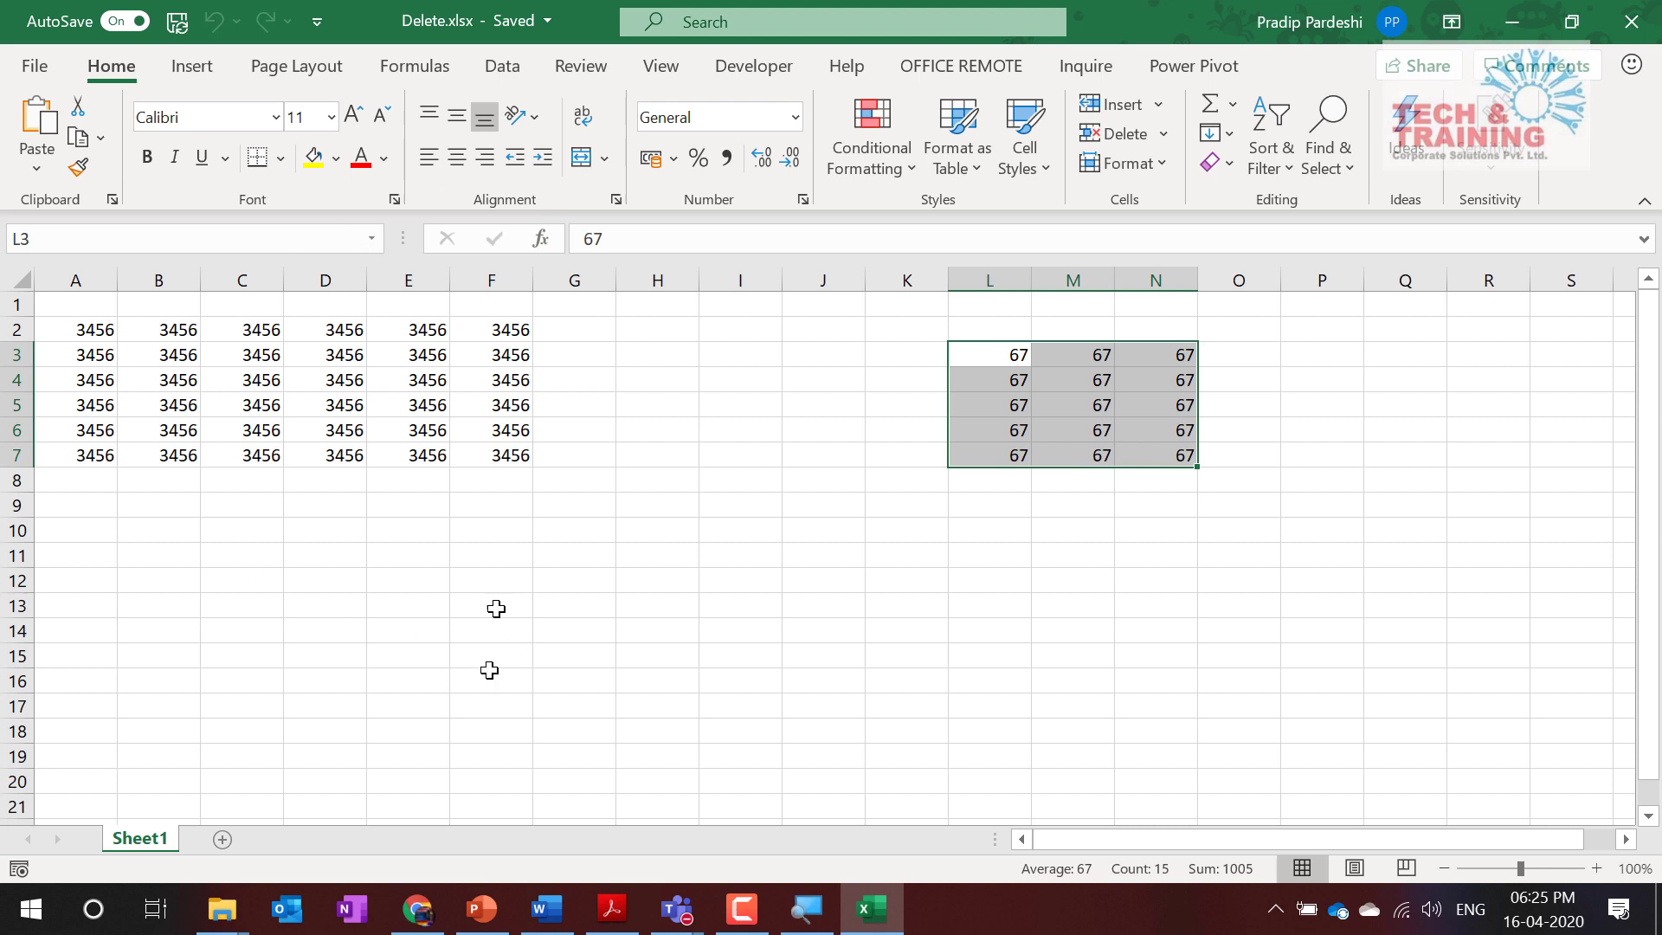
{"action": "left_click", "coordinate": [32, 78]}
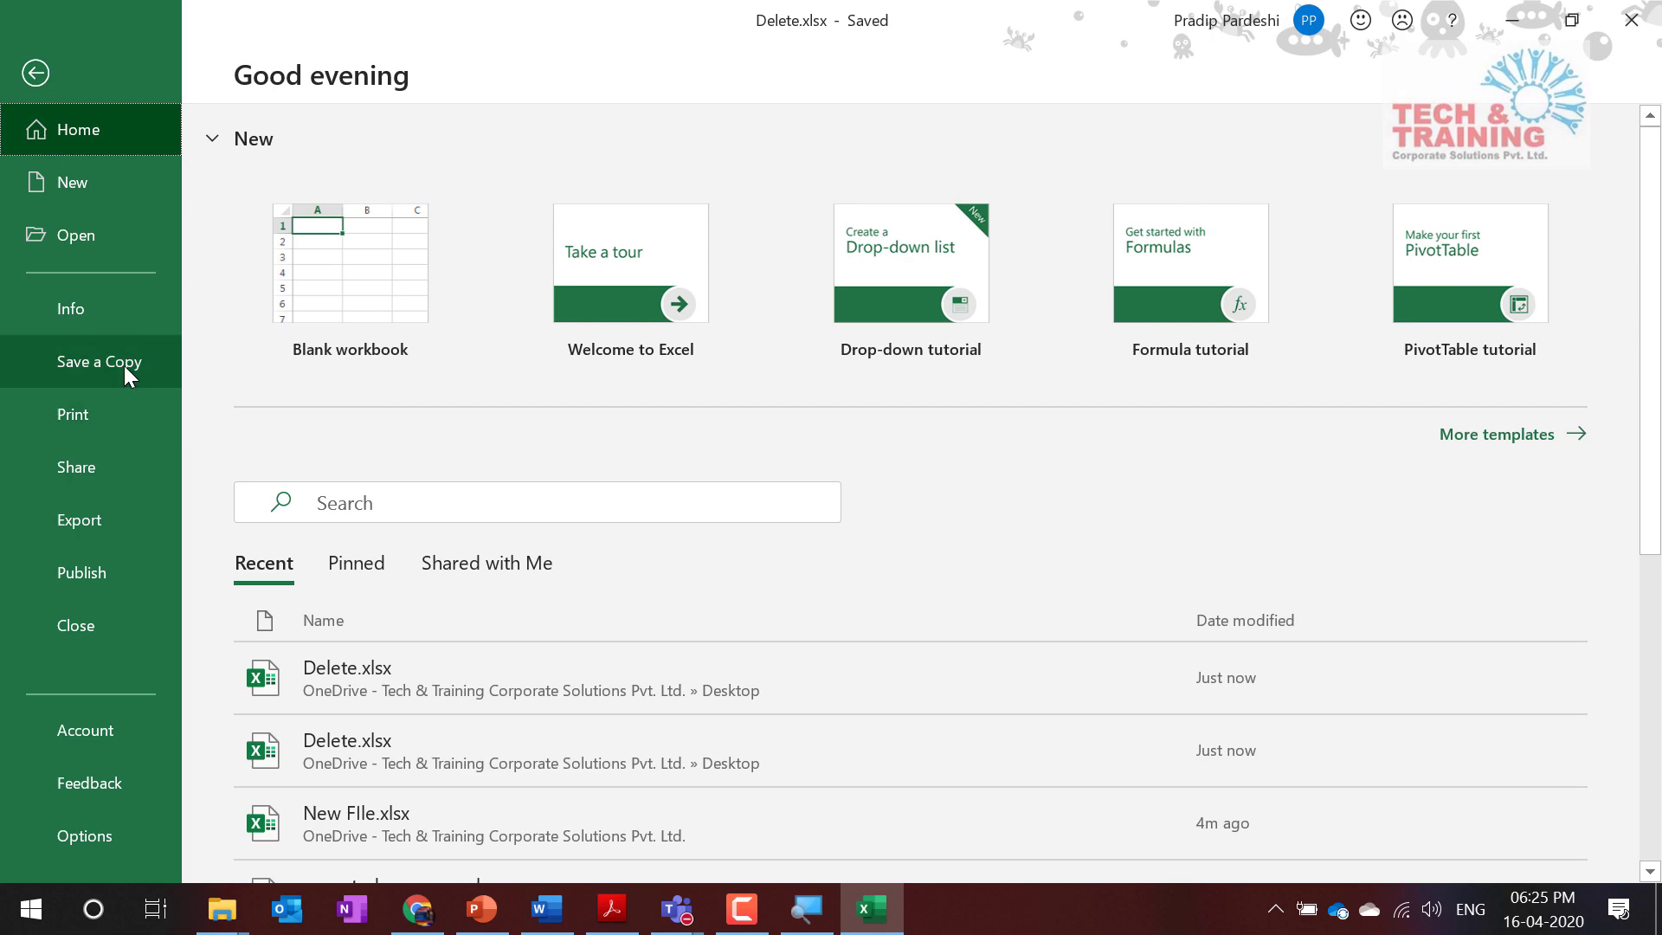
{"action": "key", "text": "Escape"}
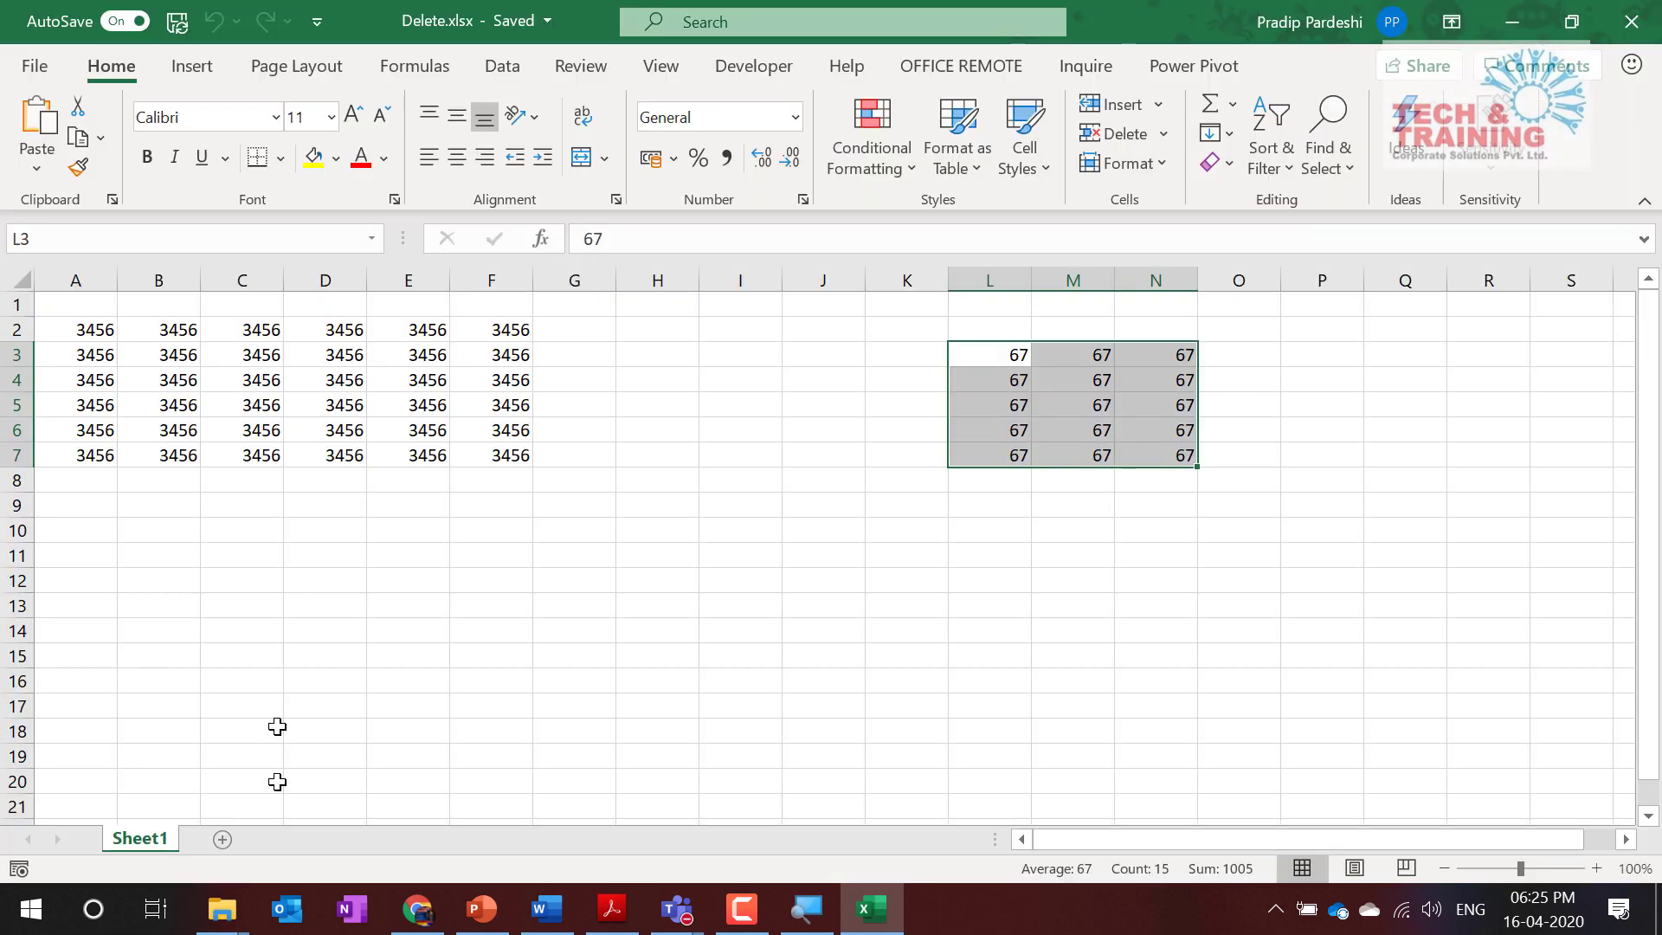
{"action": "mouse_move", "coordinate": [222, 924]}
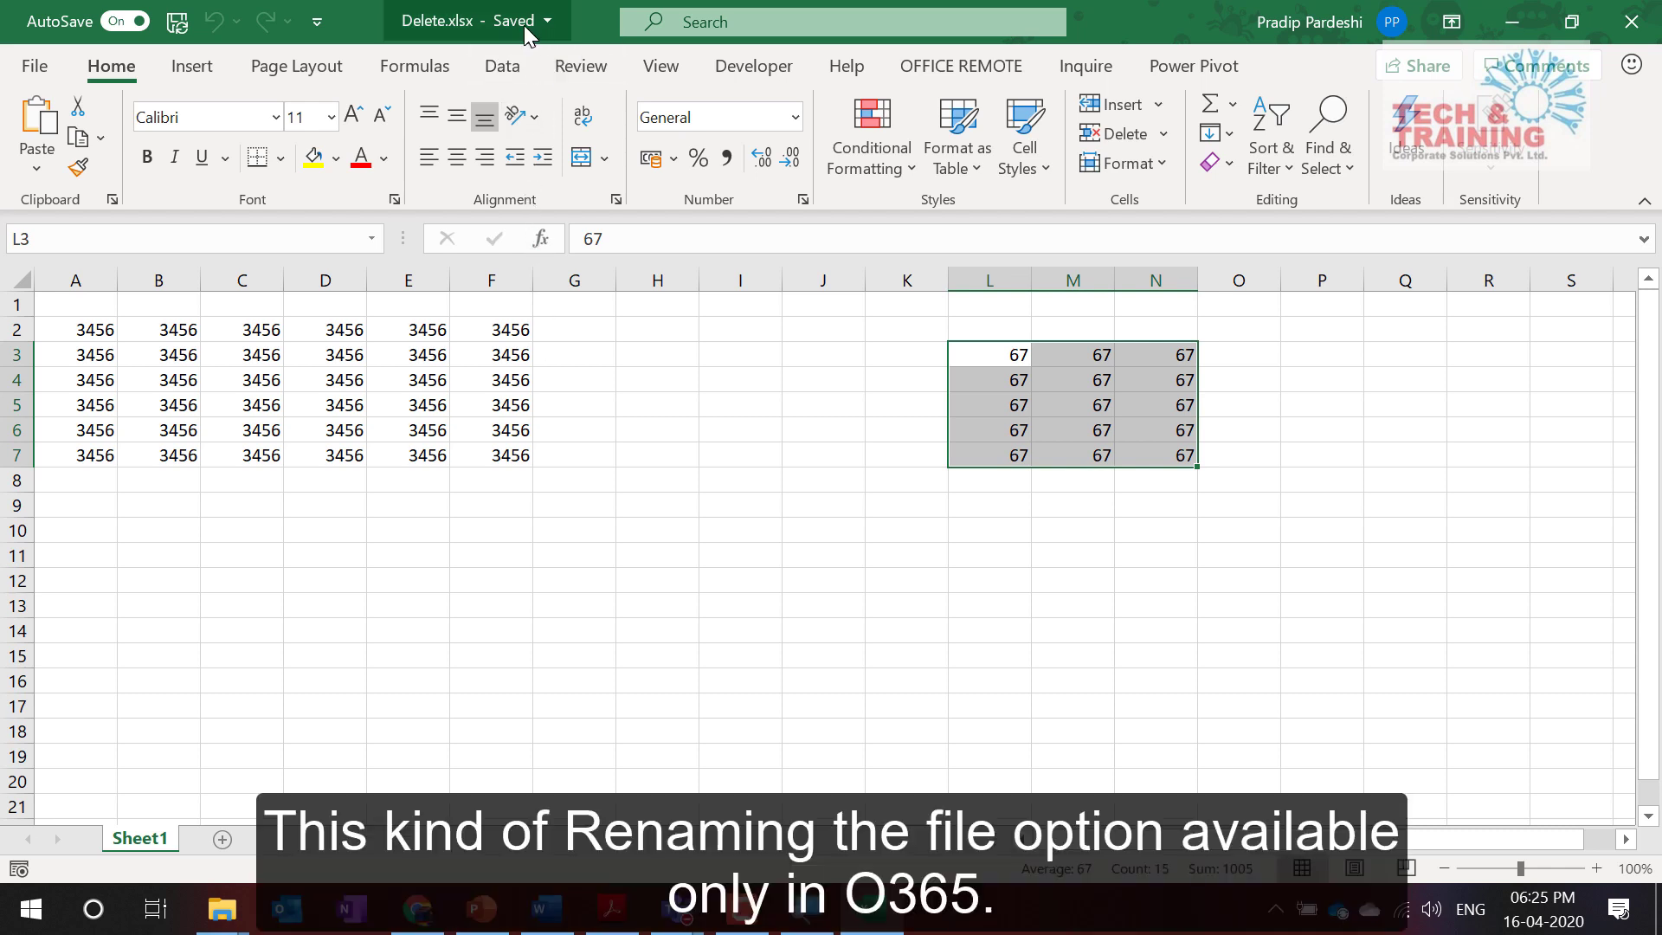
Step: Rename the open workbook to Delete Today from its file name and location details
{"action": "left_click", "coordinate": [523, 24]}
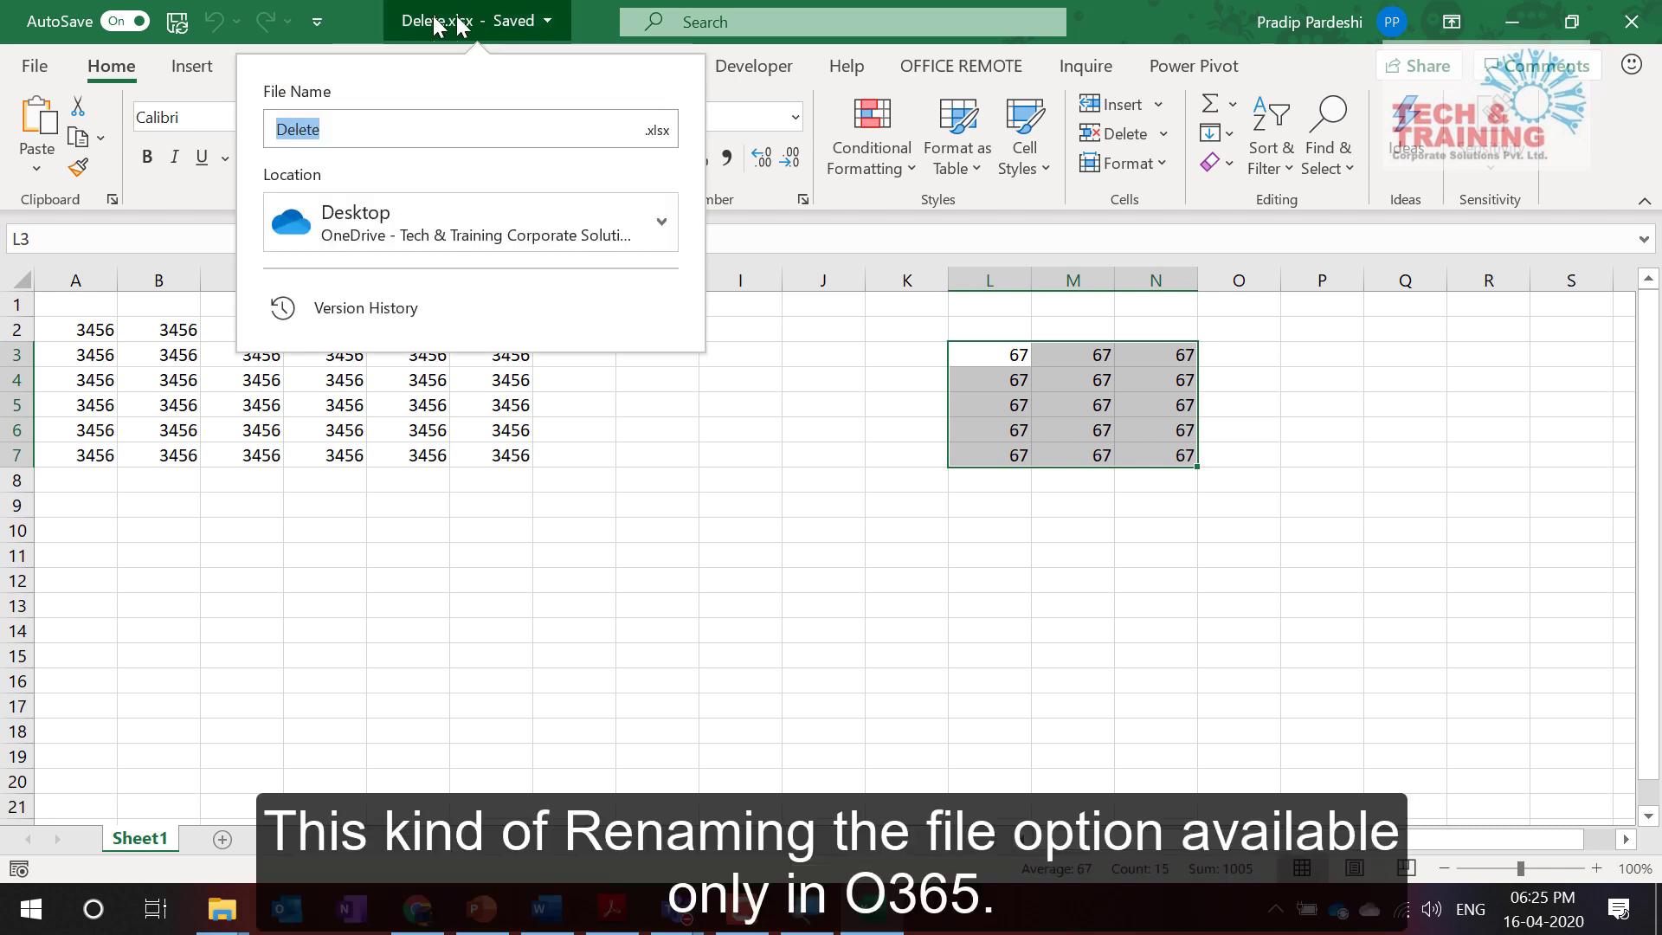
{"action": "left_click", "coordinate": [368, 137]}
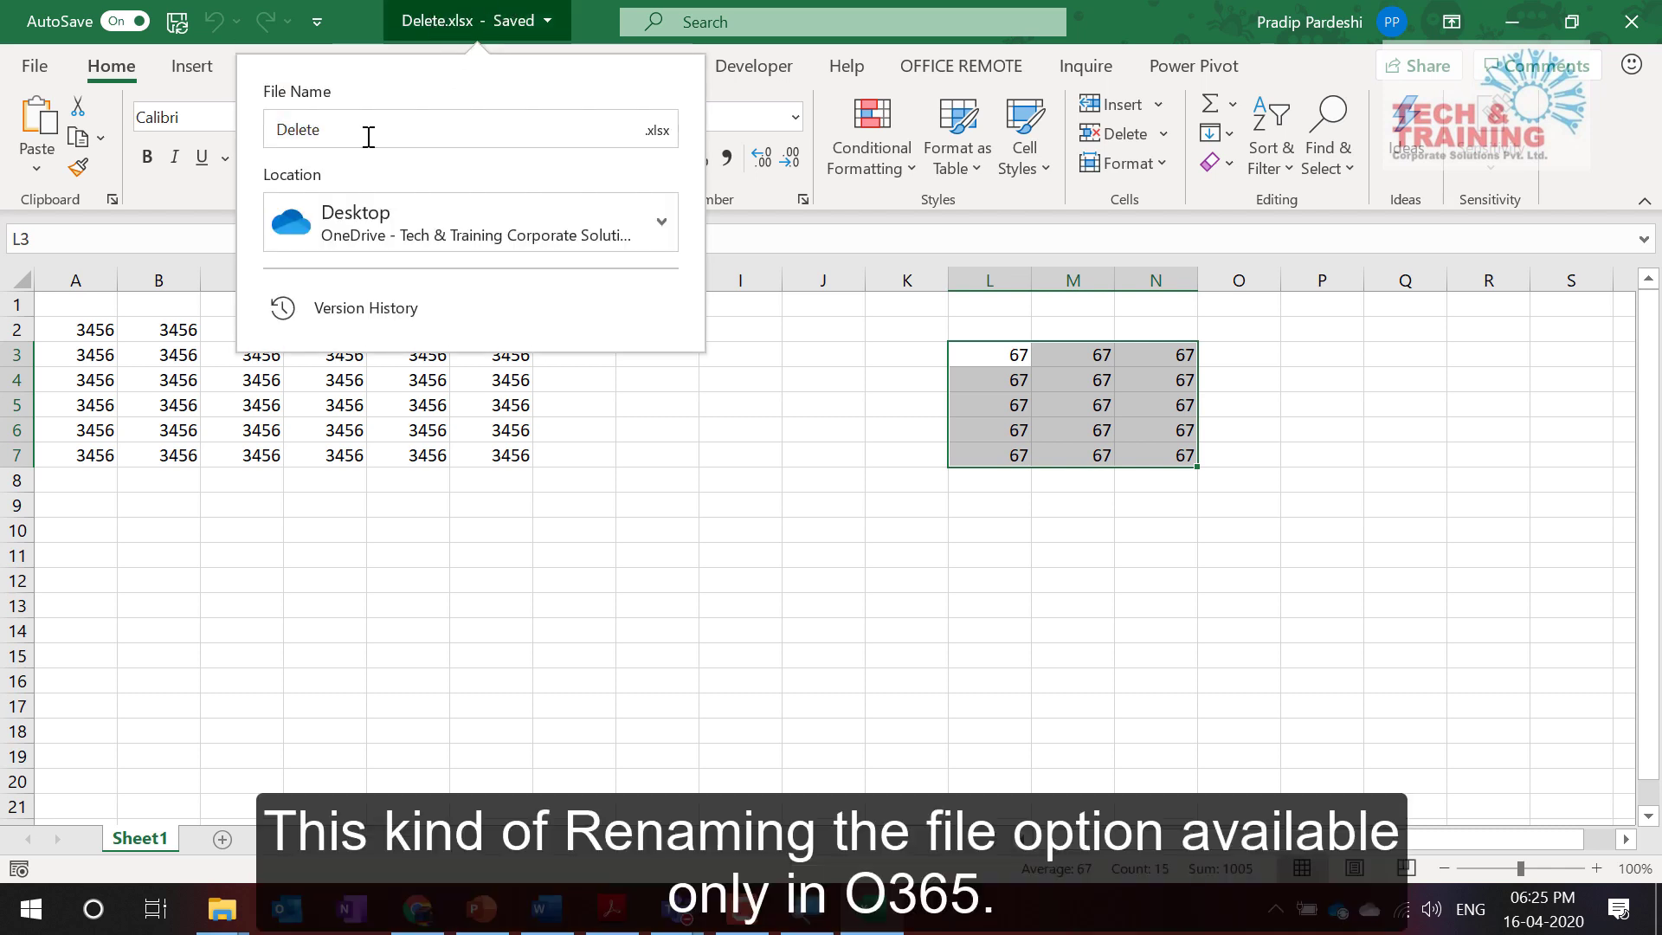
{"action": "type", "text": "Today"}
{"action": "key", "text": "Return"}
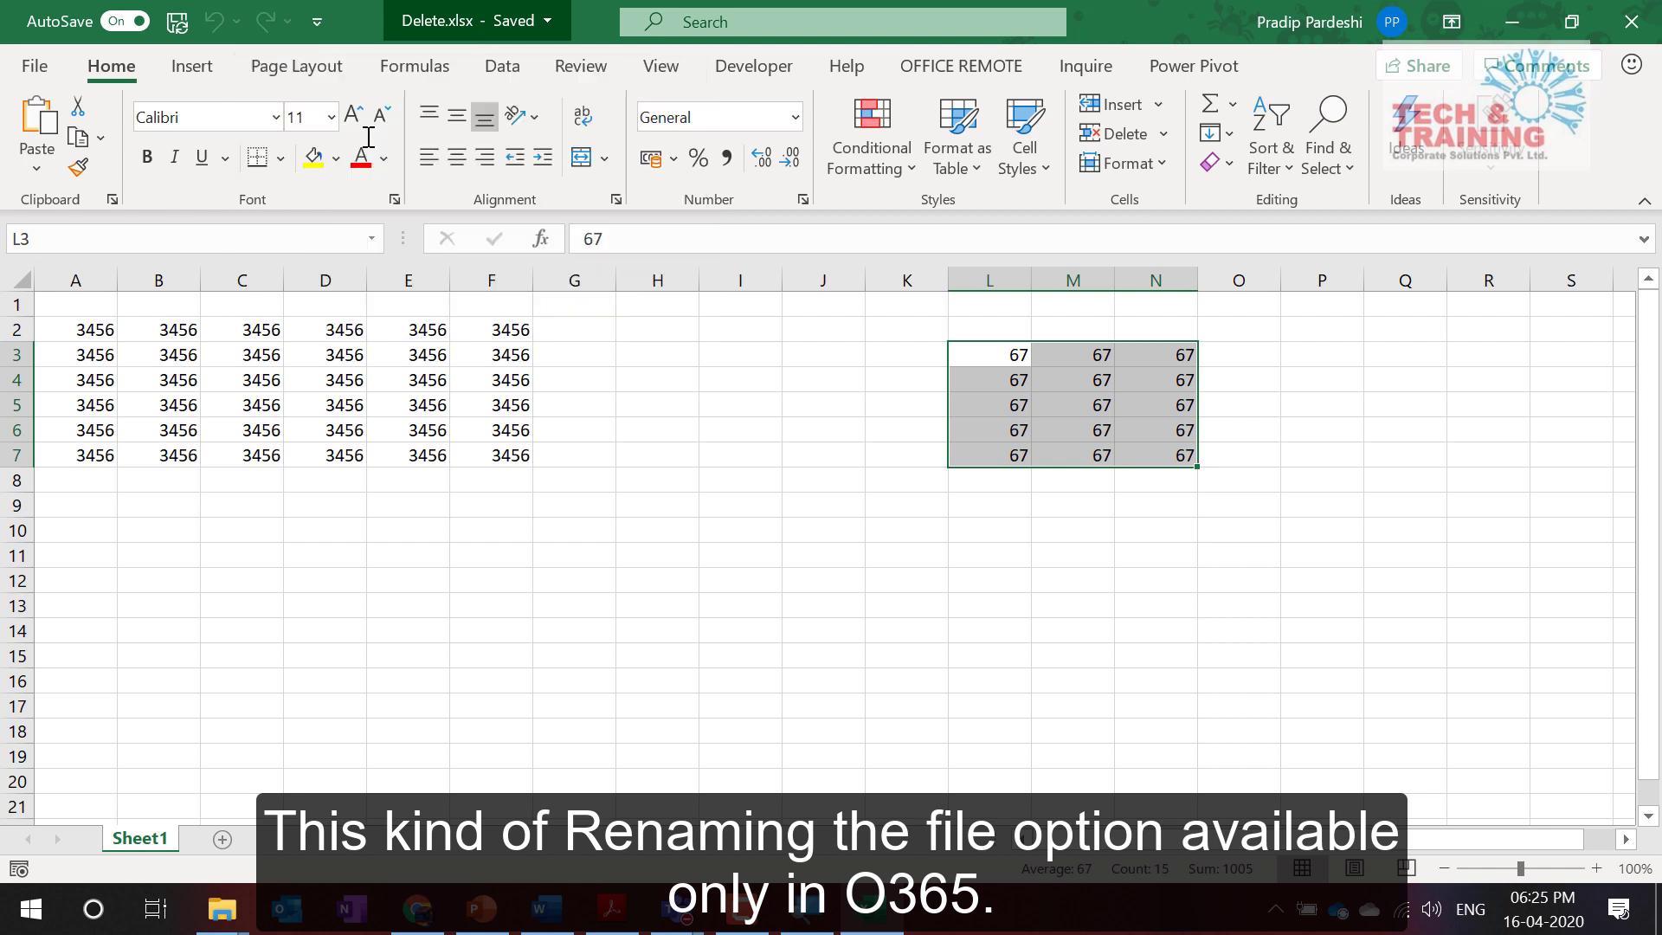
{"action": "left_click", "coordinate": [447, 456]}
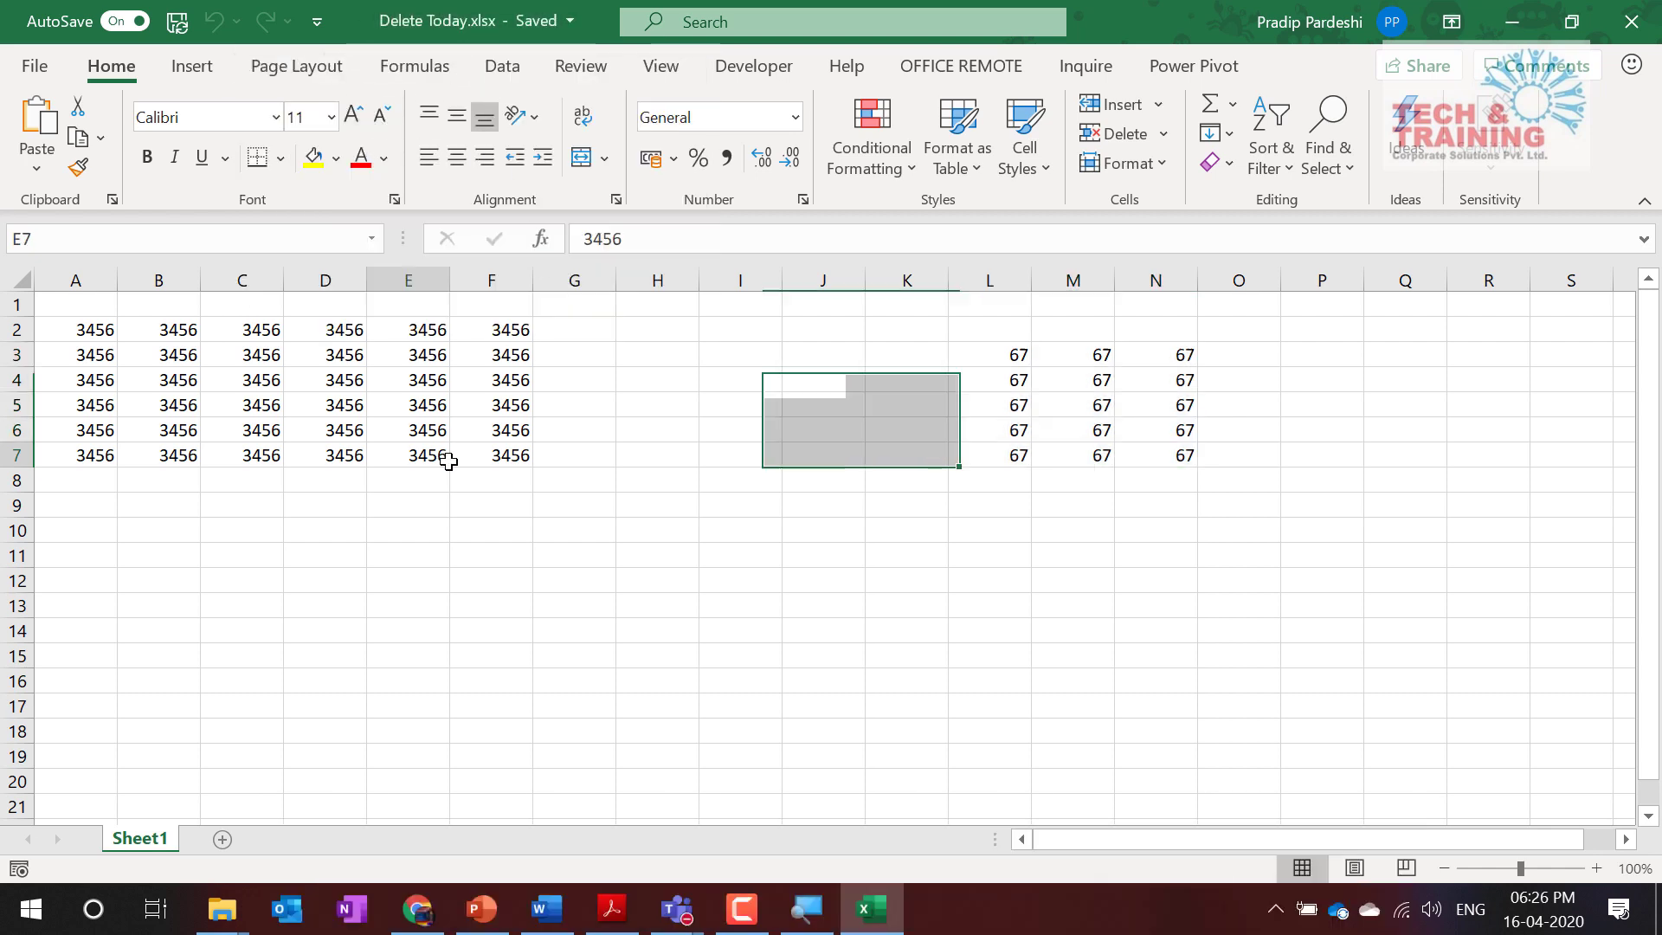
Step: Move the Delete Today workbook to the German Docs folder inside the OneDrive Desktop folder
{"action": "left_click", "coordinate": [570, 27]}
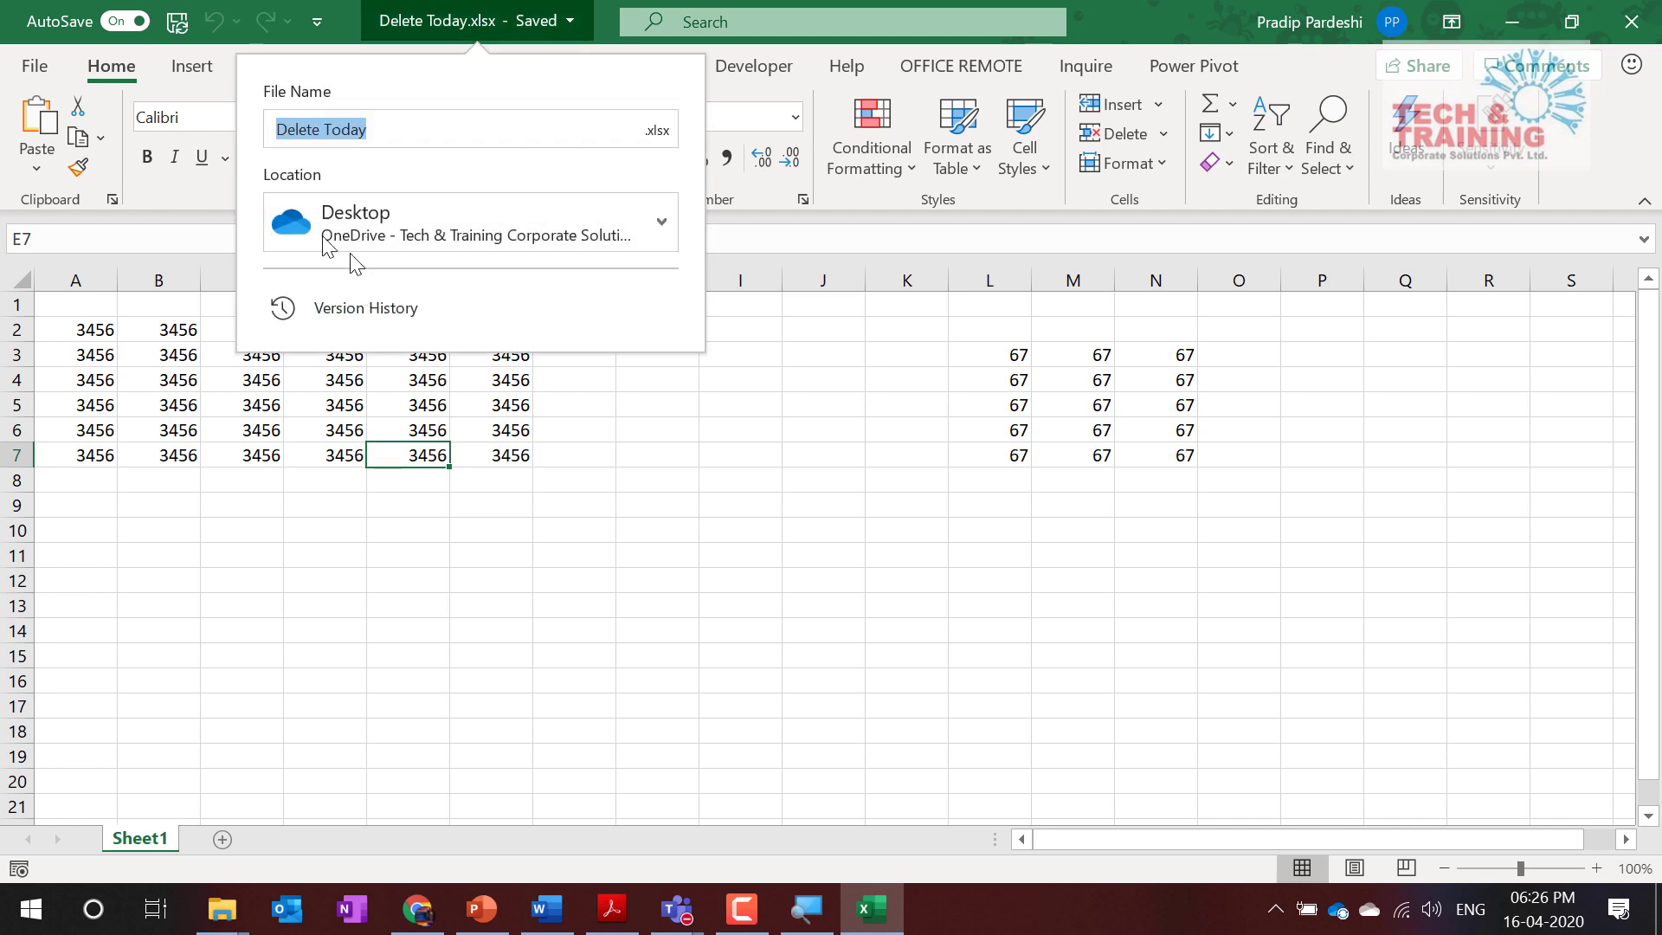
{"action": "left_click", "coordinate": [659, 228]}
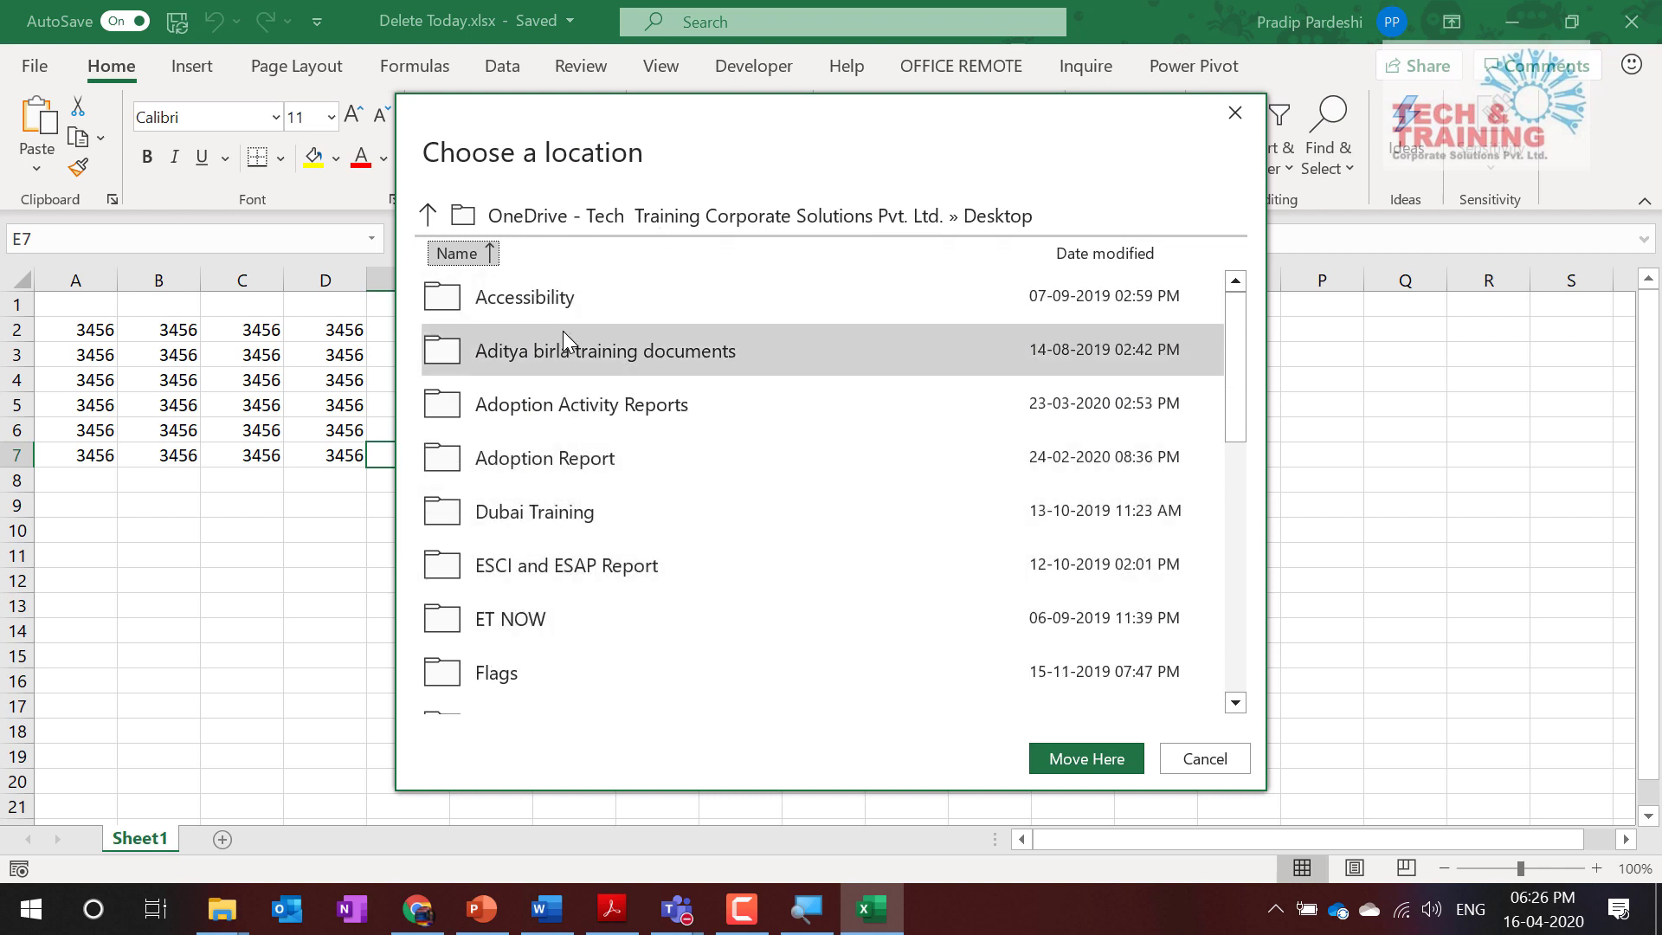
{"action": "scroll", "coordinate": [677, 612], "scroll_direction": "down", "scroll_amount": 2}
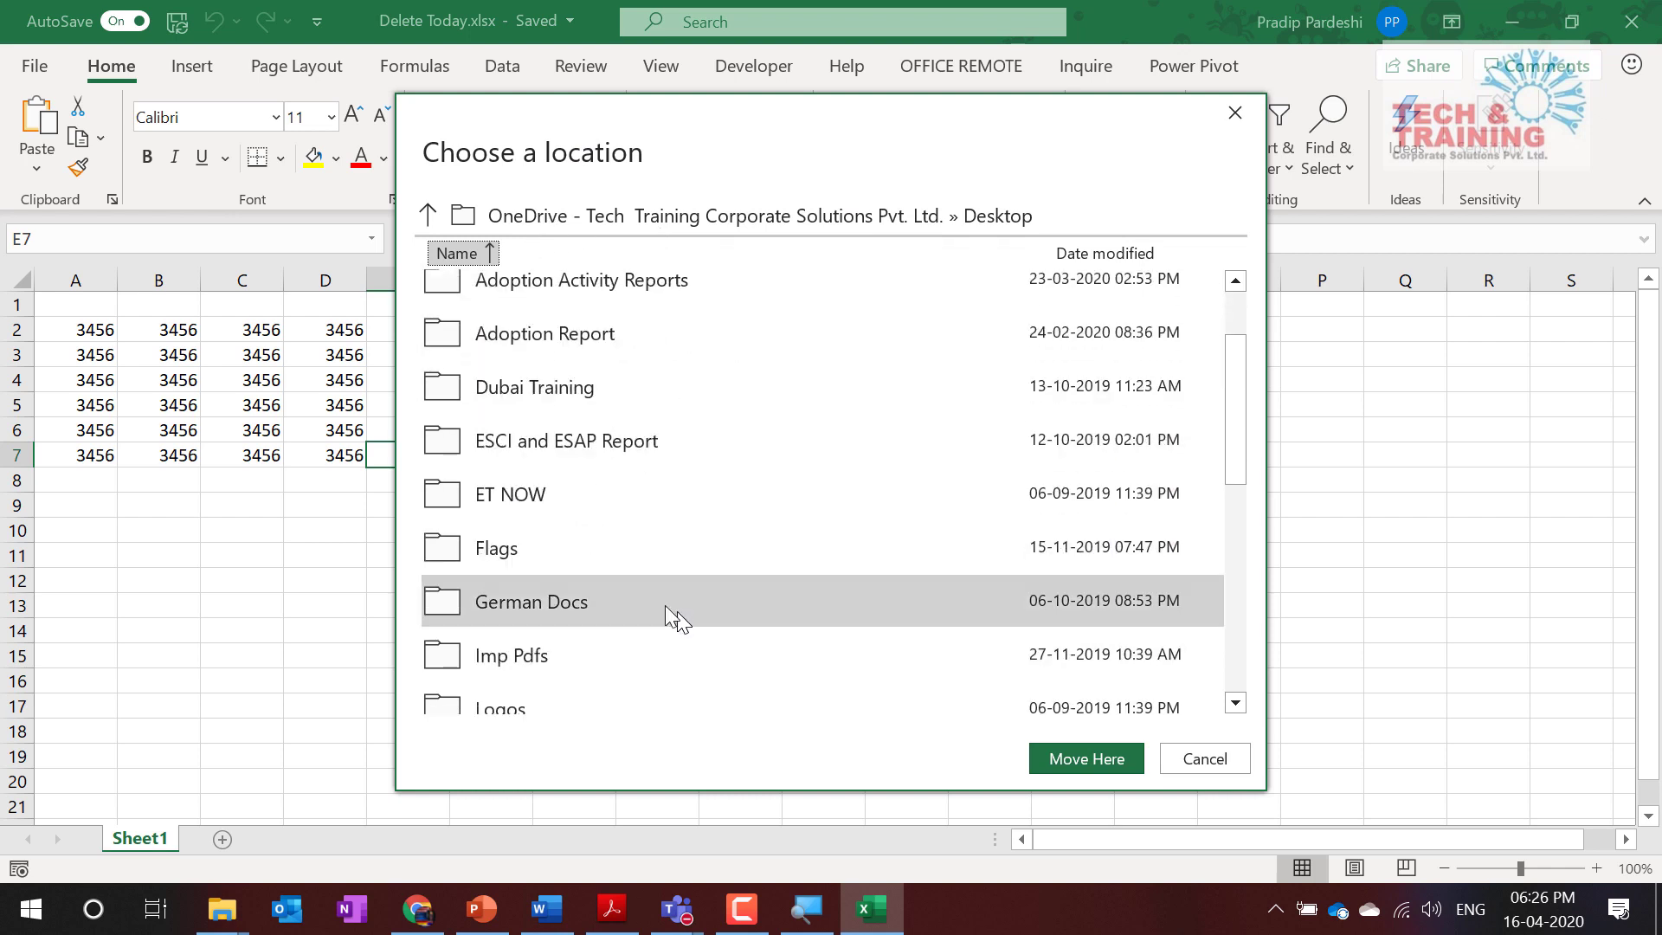
{"action": "double_click", "coordinate": [572, 601]}
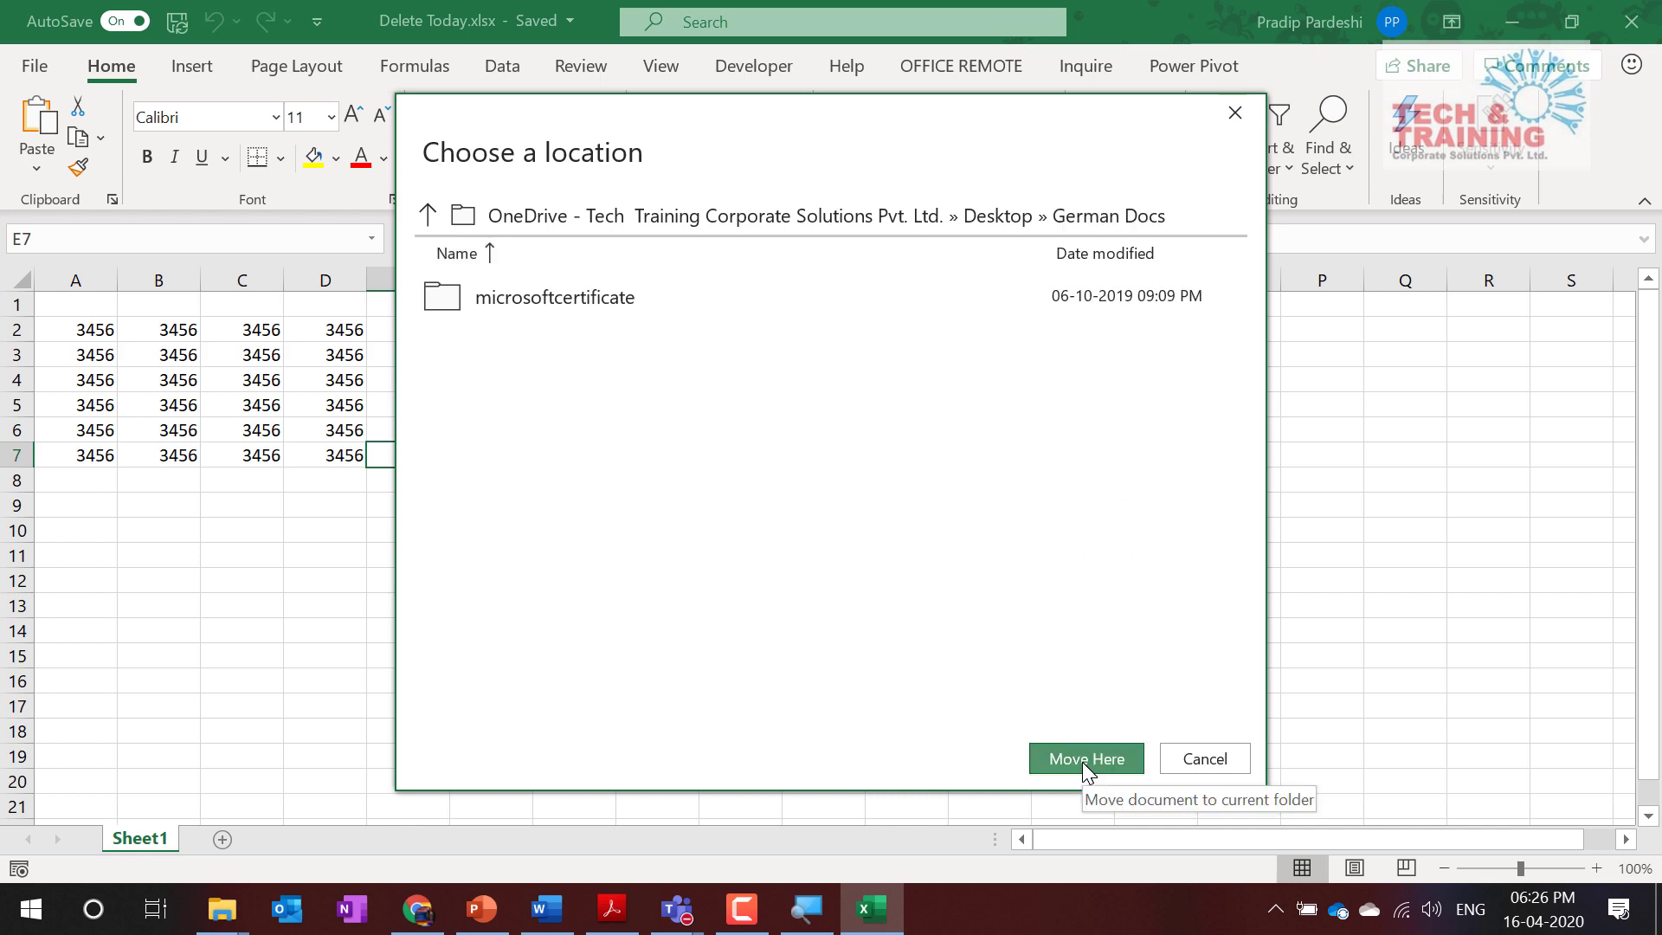
{"action": "left_click", "coordinate": [1082, 762]}
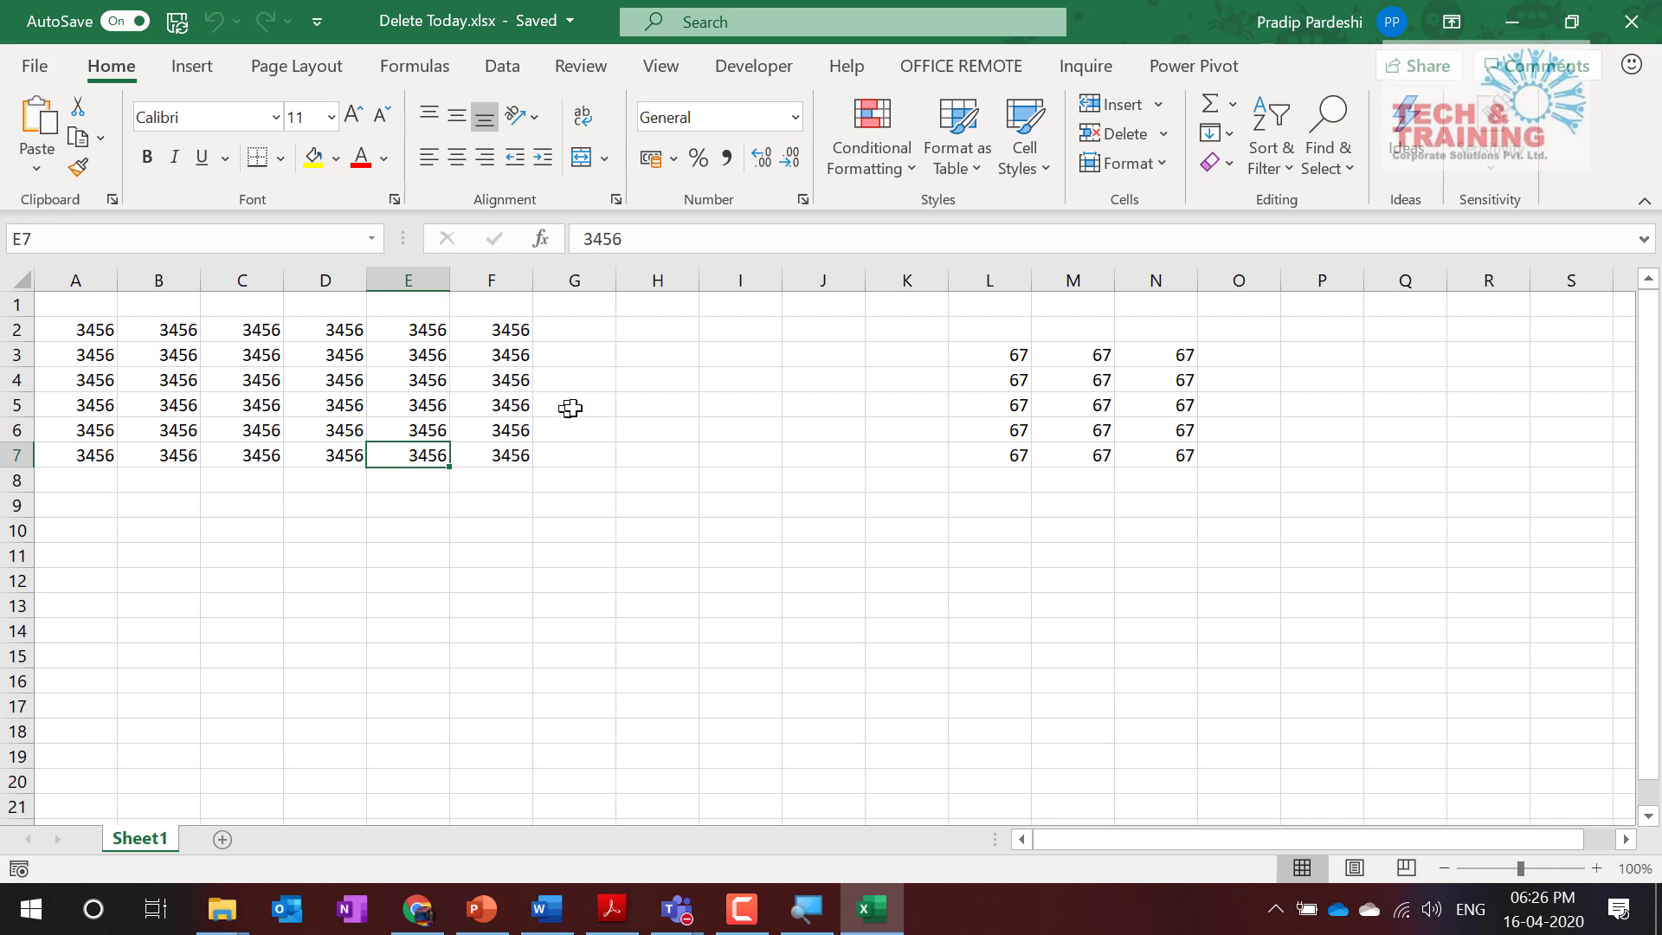
{"action": "left_click", "coordinate": [612, 403]}
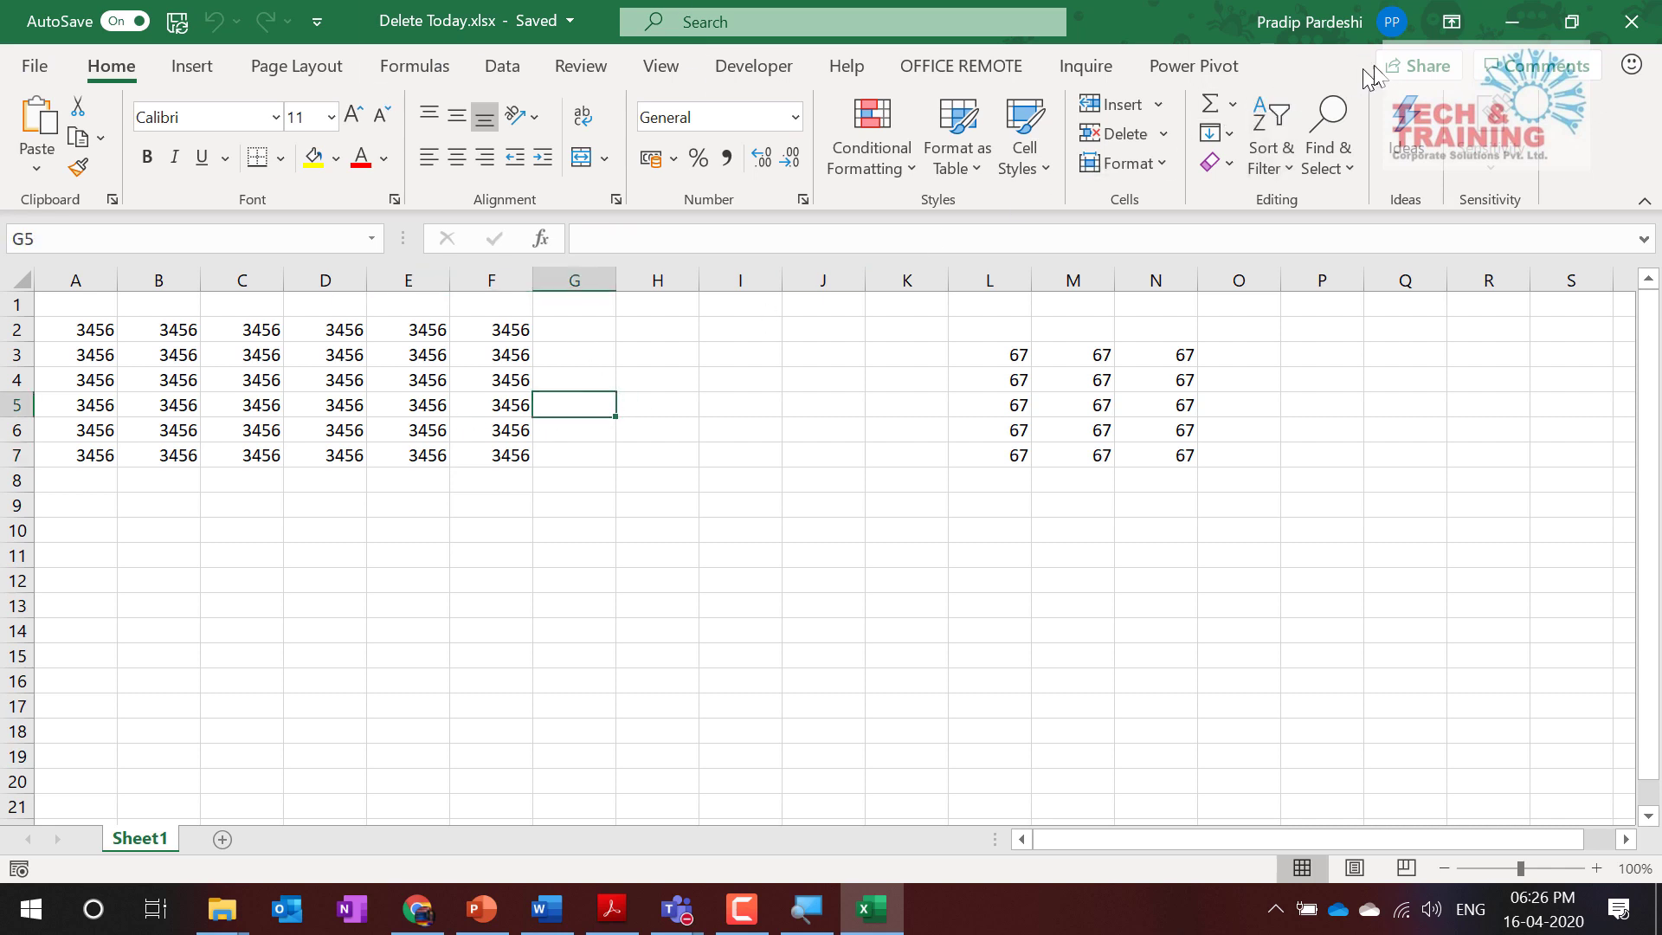
Step: View the link-sharing options for Delete Today.xlsx, dismiss them without sending, and close the workbook
{"action": "left_click", "coordinate": [1411, 66]}
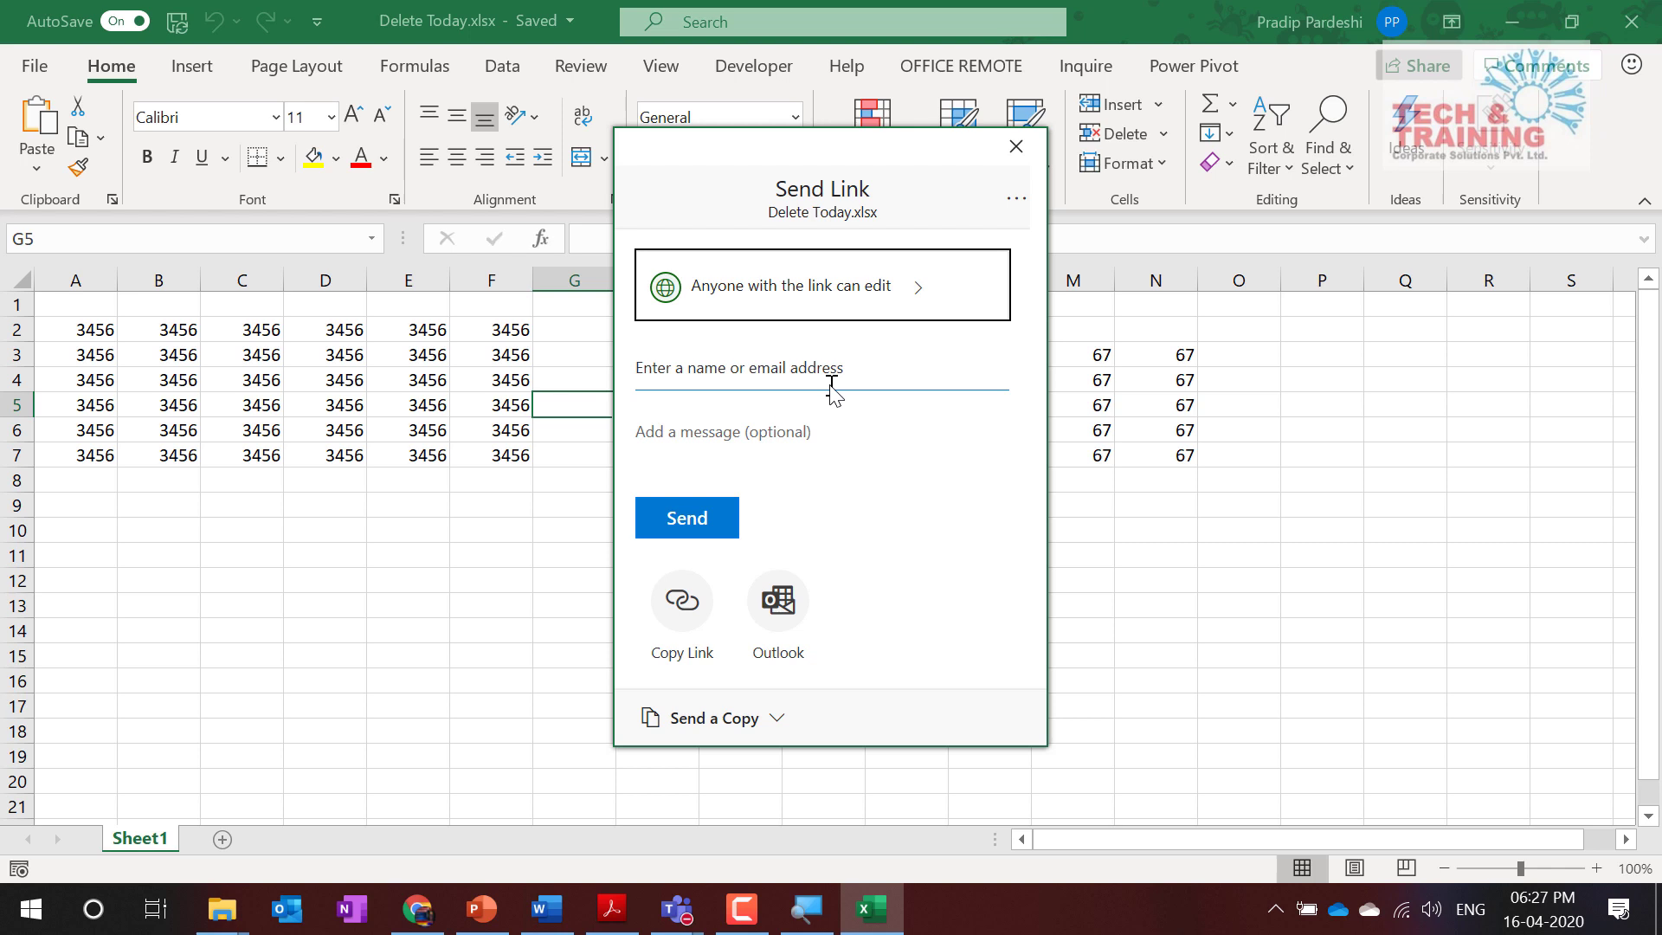
{"action": "left_click", "coordinate": [1018, 145]}
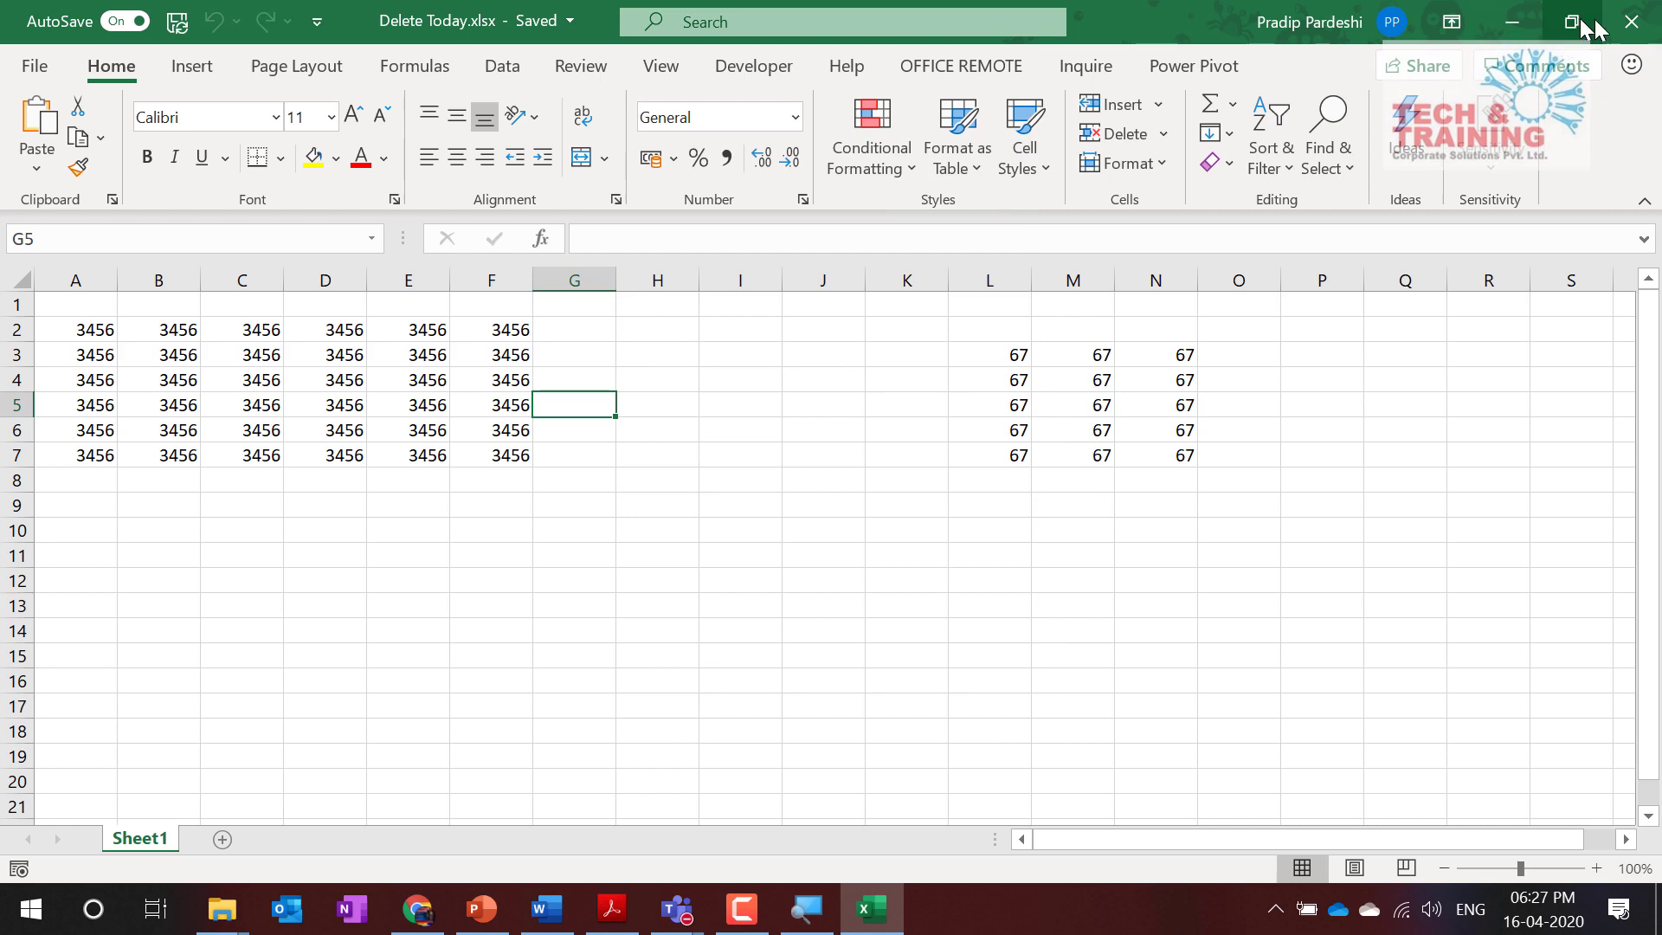
{"action": "left_click", "coordinate": [1639, 26]}
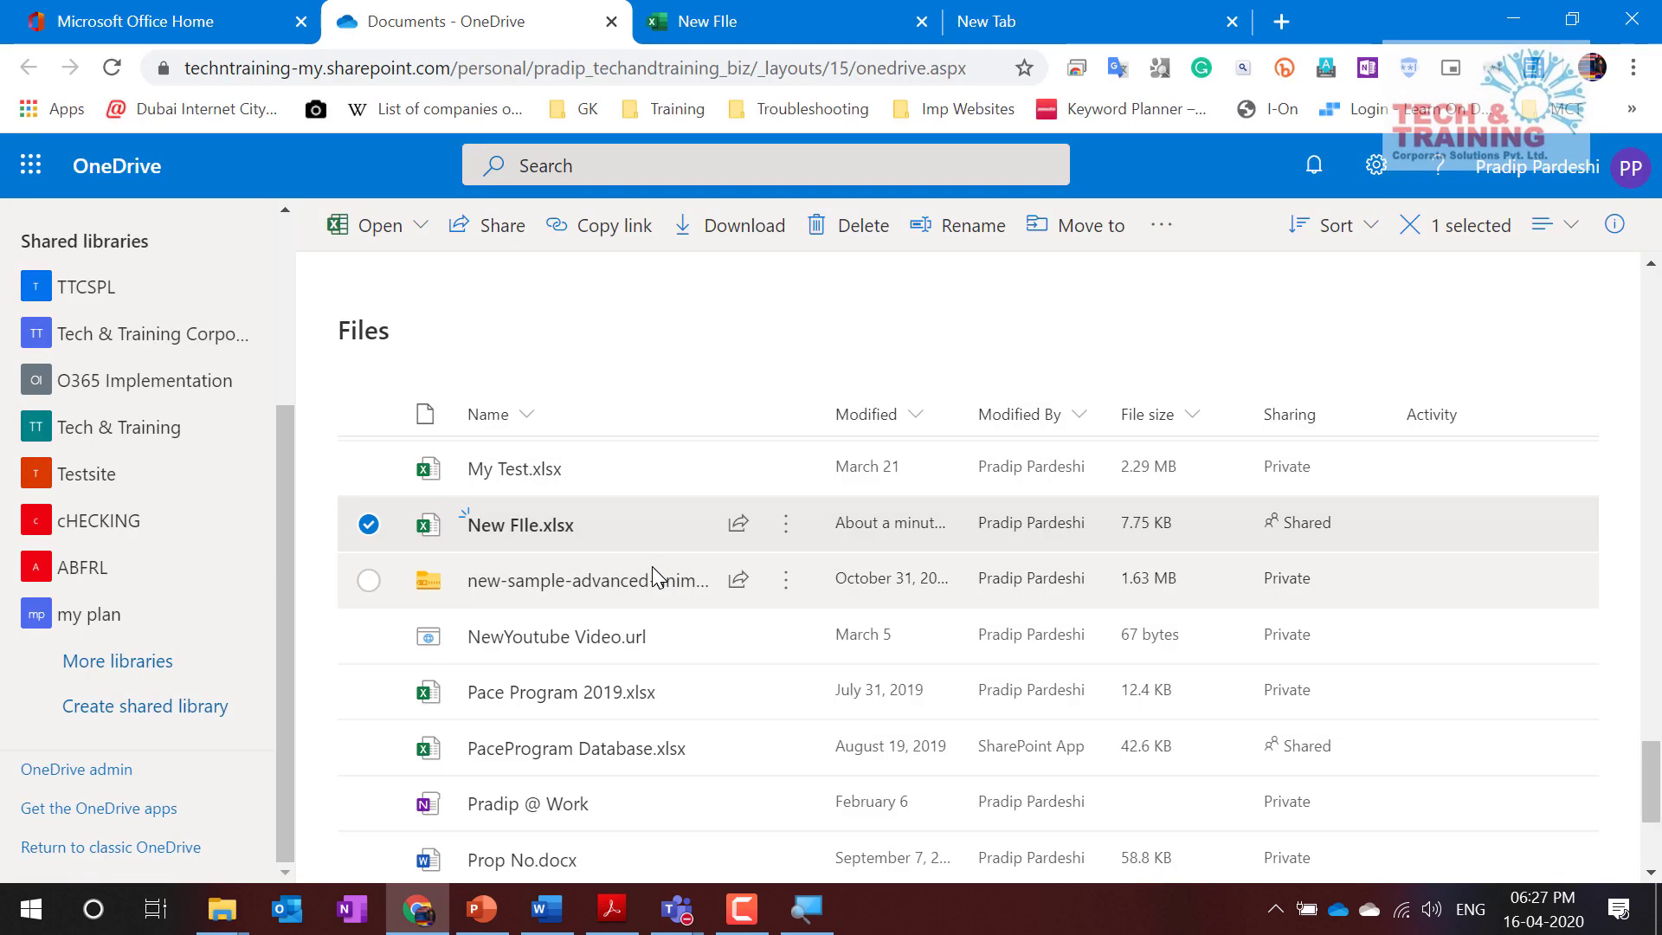
Step: Switch to the New FIle workbook in the browser and enter the headers Name, Location and Company in A1:C1
{"action": "left_click", "coordinate": [812, 17]}
{"action": "left_click", "coordinate": [759, 534]}
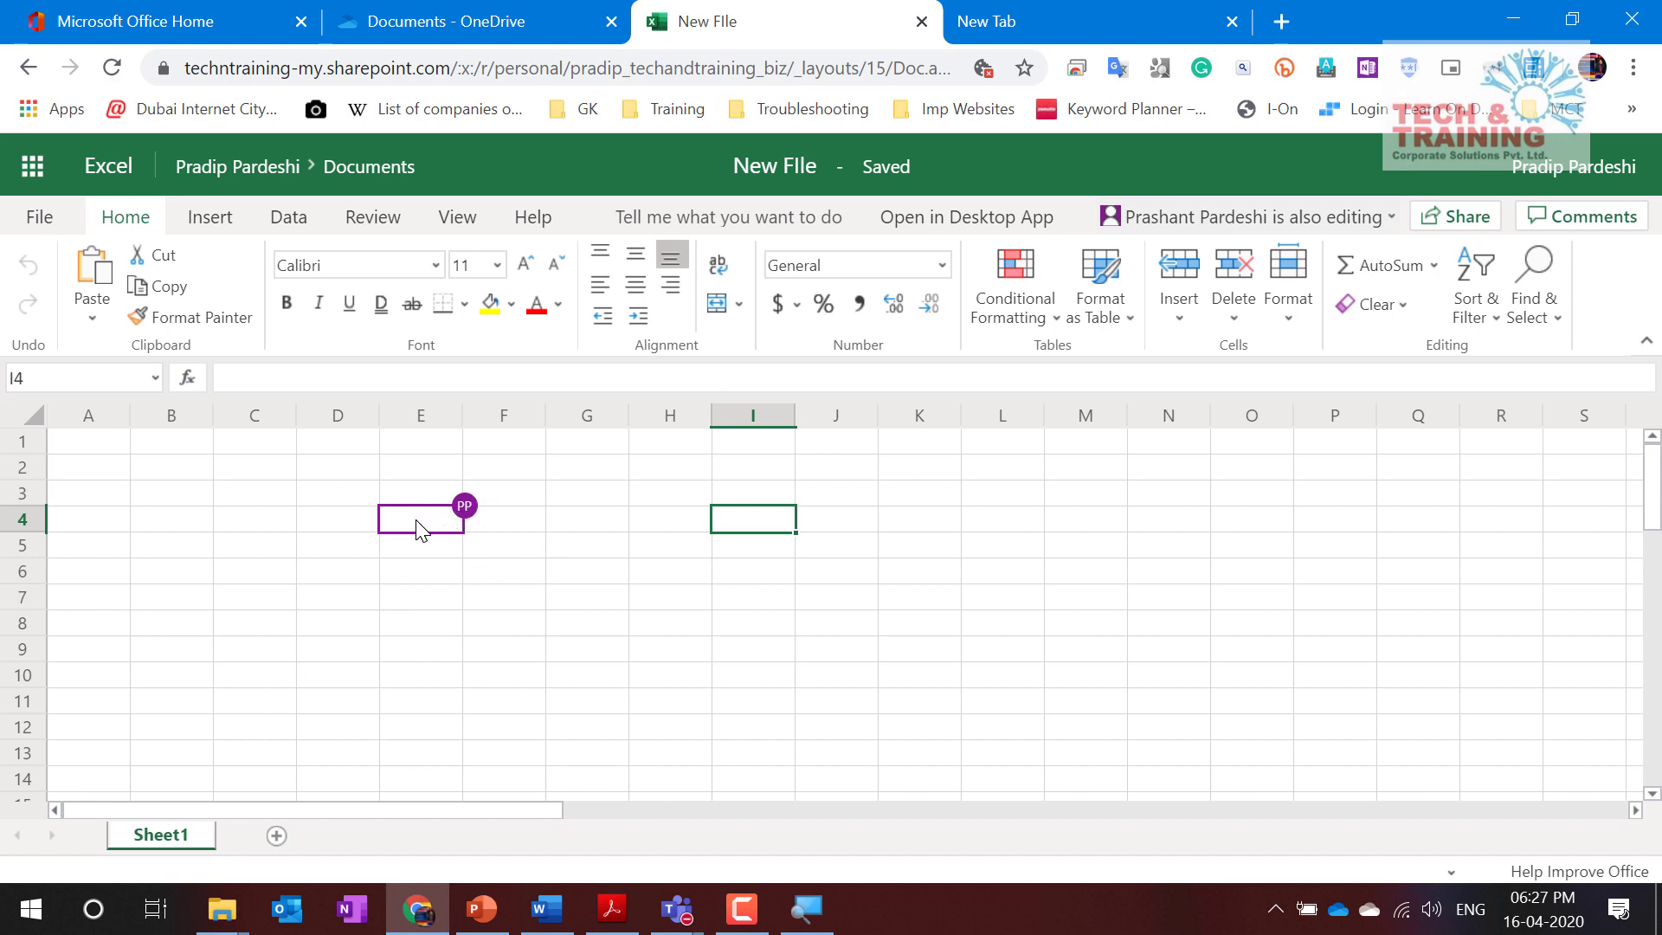
{"action": "left_click", "coordinate": [80, 443]}
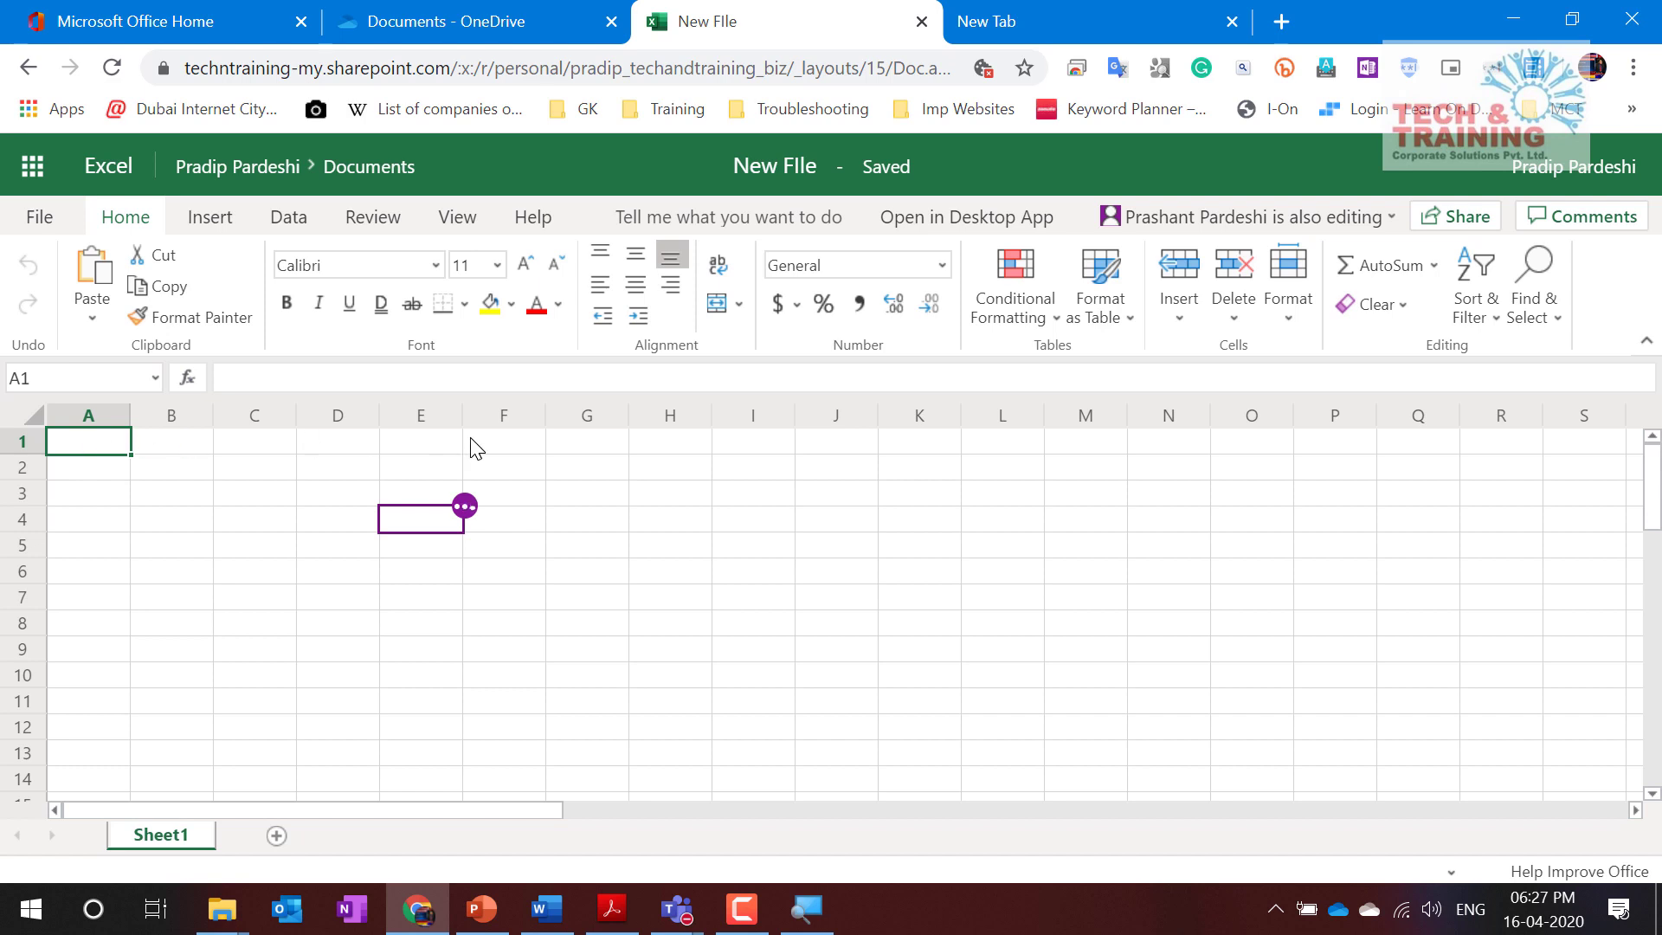
{"action": "type", "text": "Name"}
{"action": "key", "text": "Tab"}
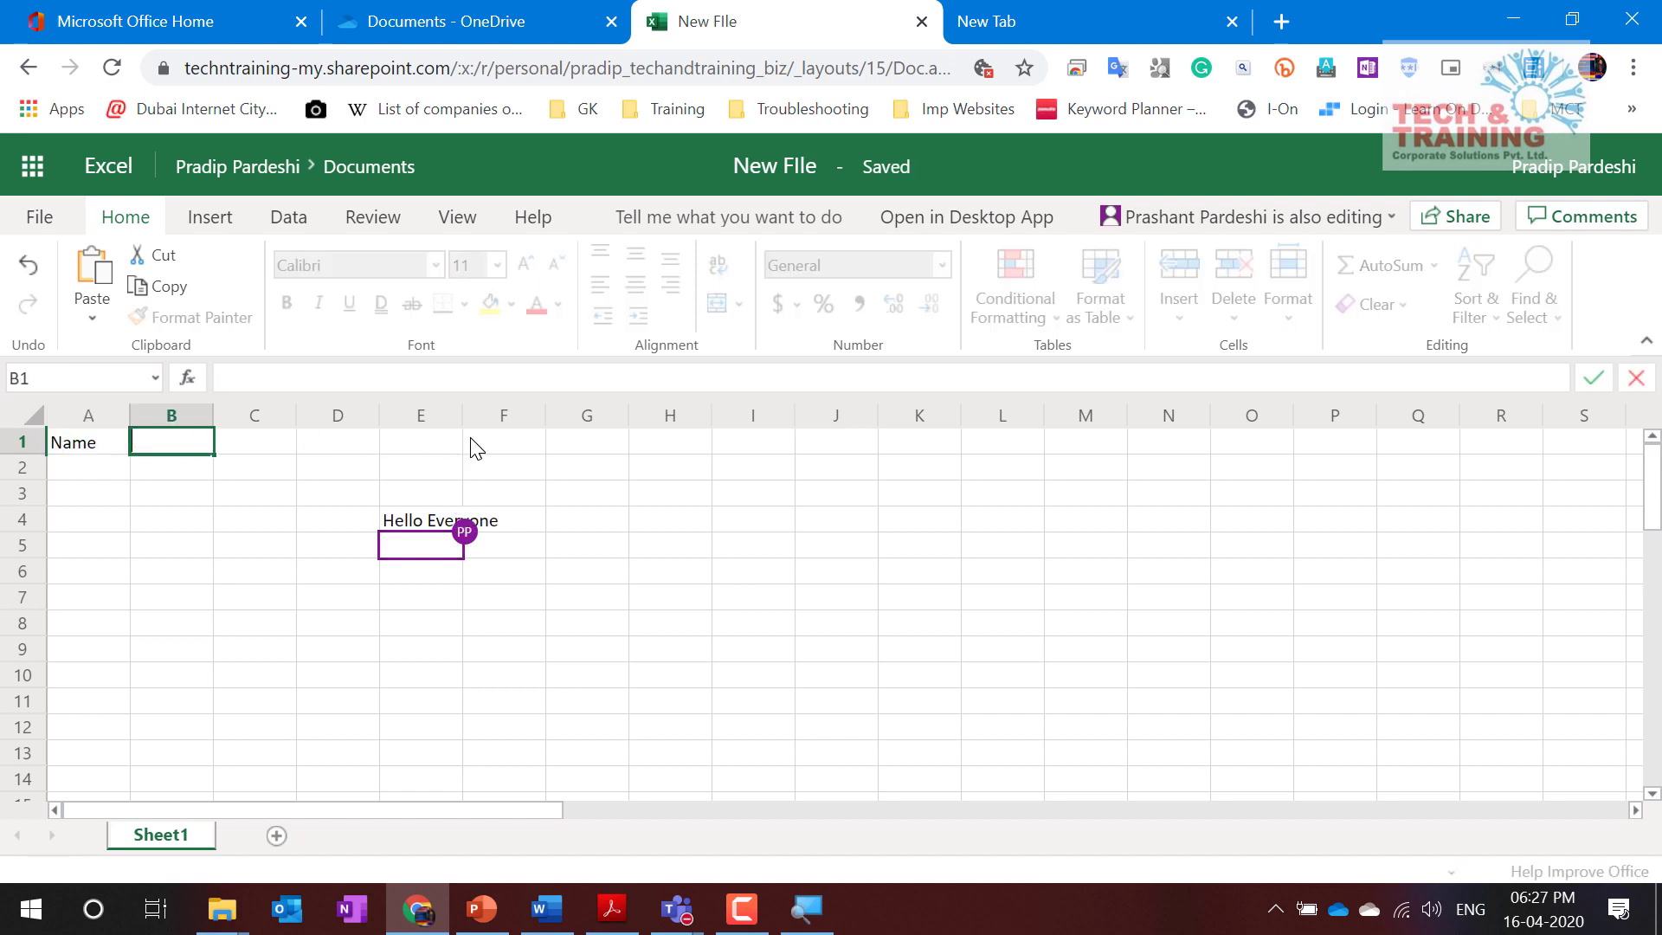
{"action": "type", "text": "Location"}
{"action": "key", "text": "Tab"}
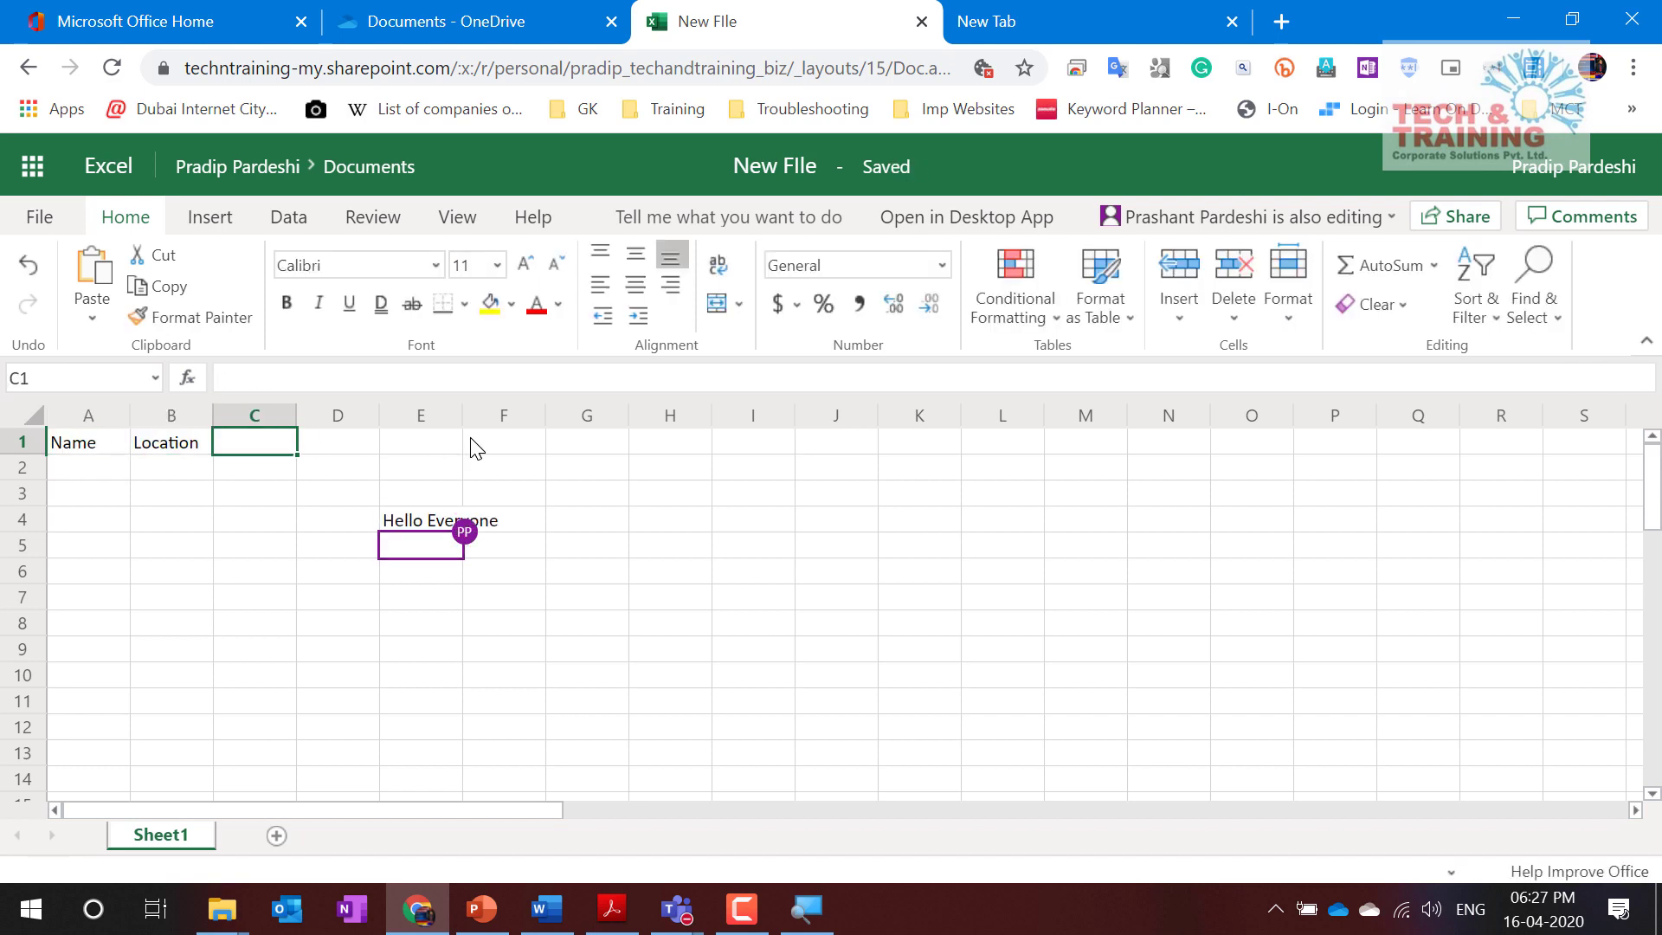
{"action": "type", "text": "Company"}
{"action": "key", "text": "Return"}
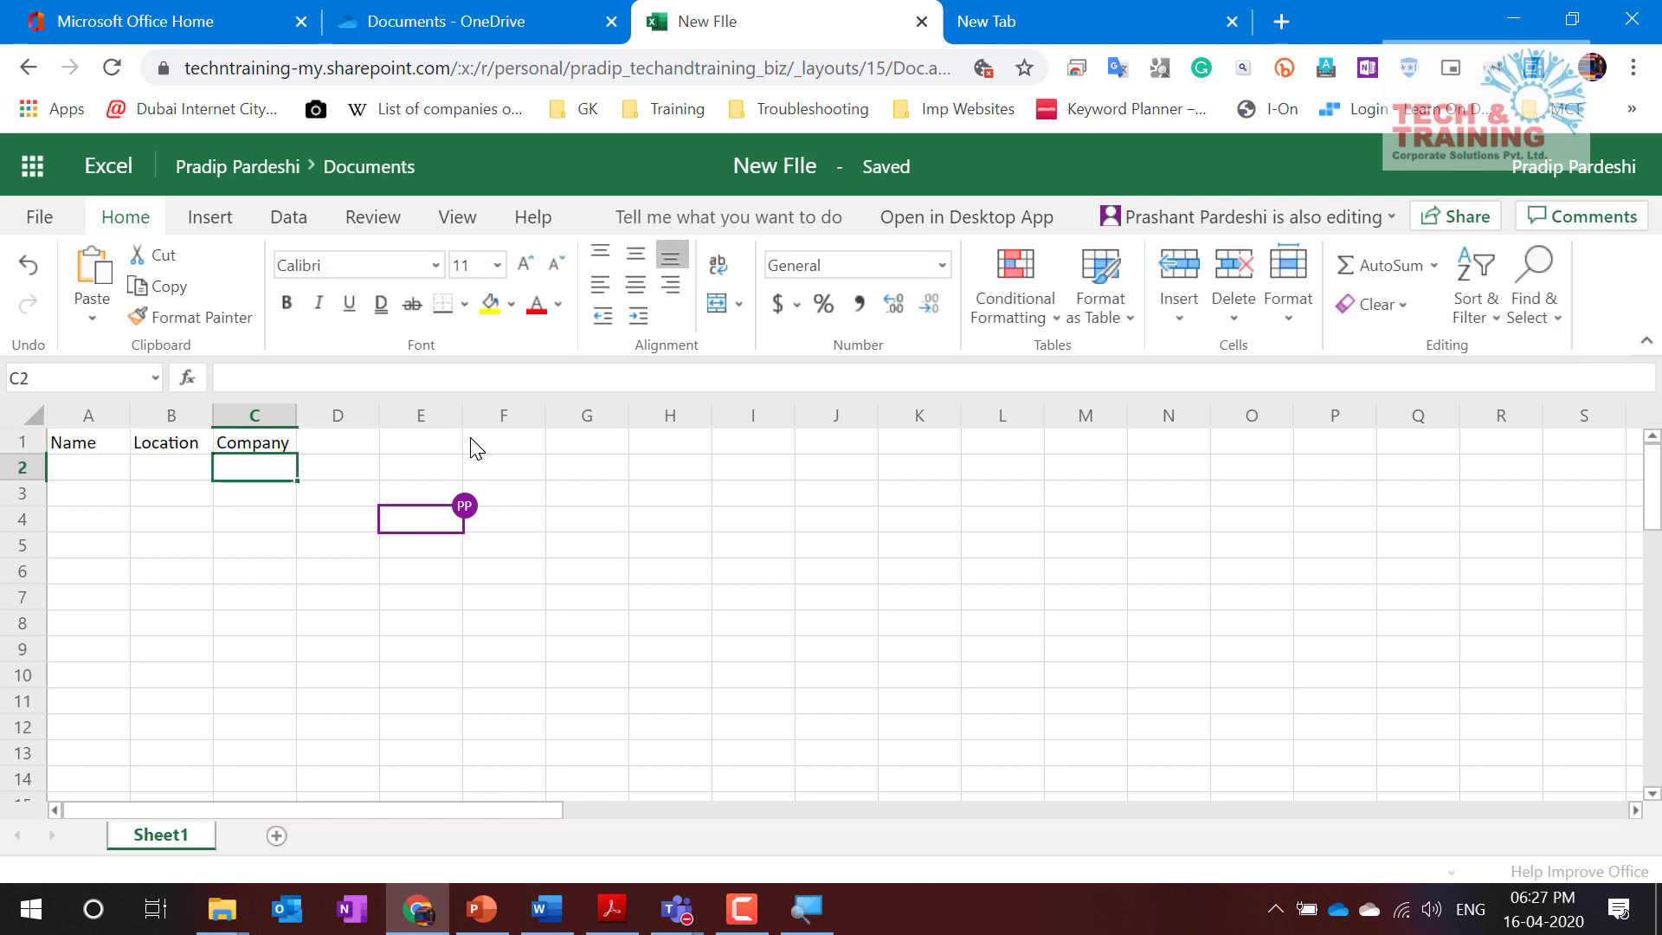
Step: Fill row 2 with the person's first name under Name, USA under Location and NASA under Company
{"action": "key", "text": "Left"}
{"action": "key", "text": "Left"}
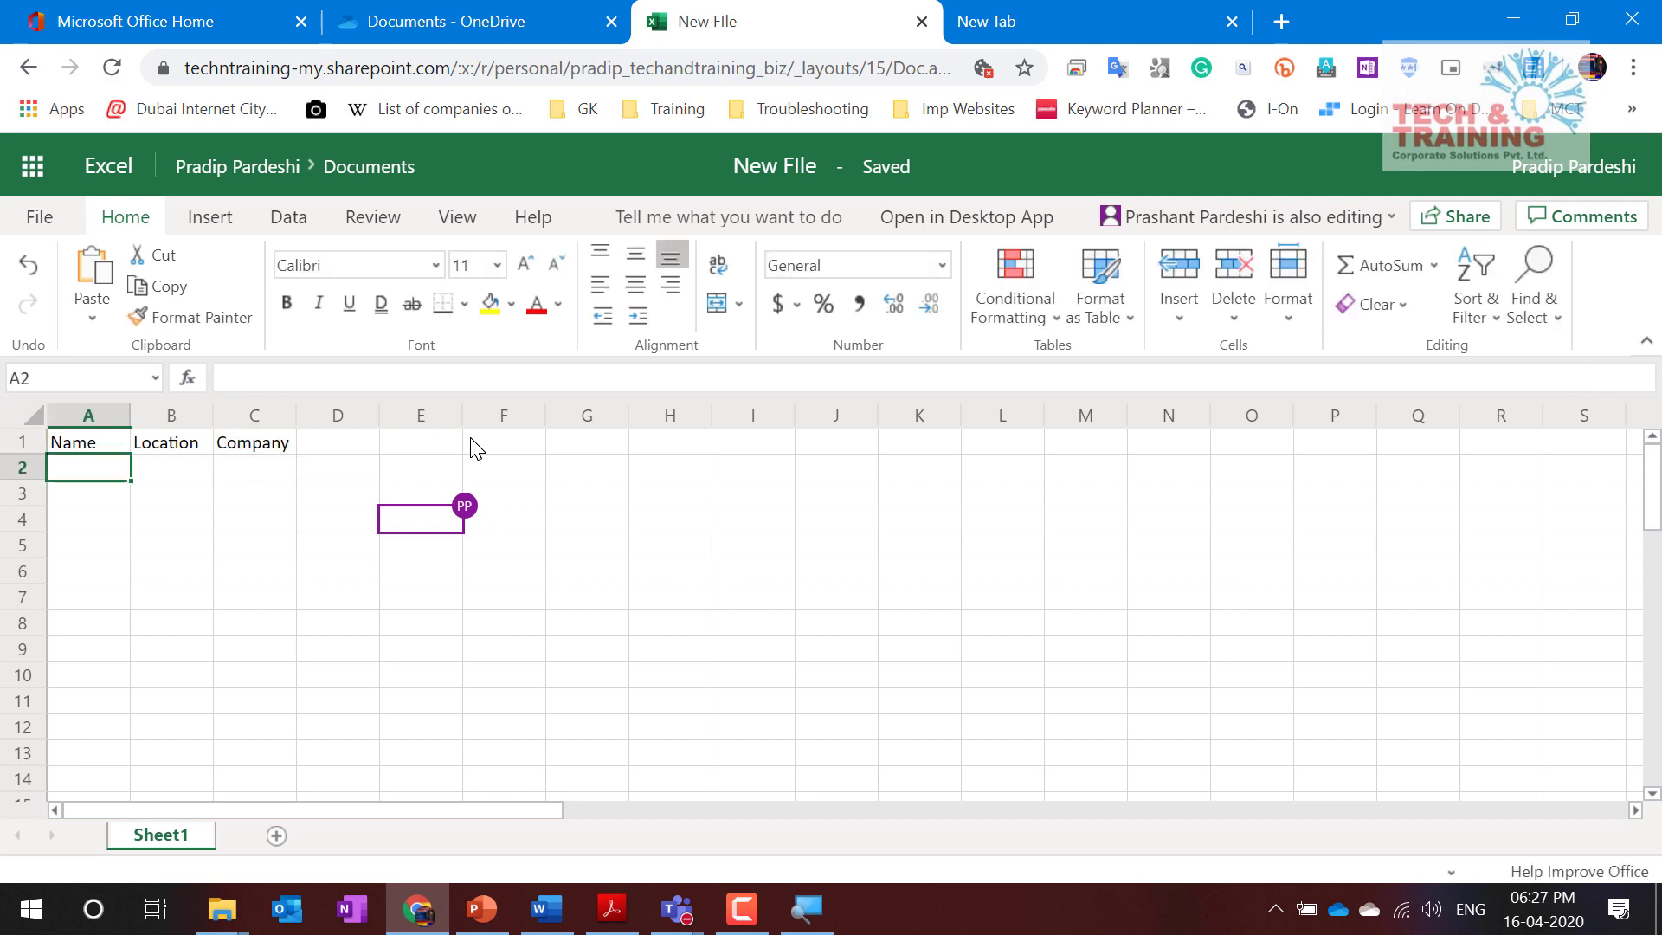
{"action": "type", "text": "Pradip"}
{"action": "key", "text": "Tab"}
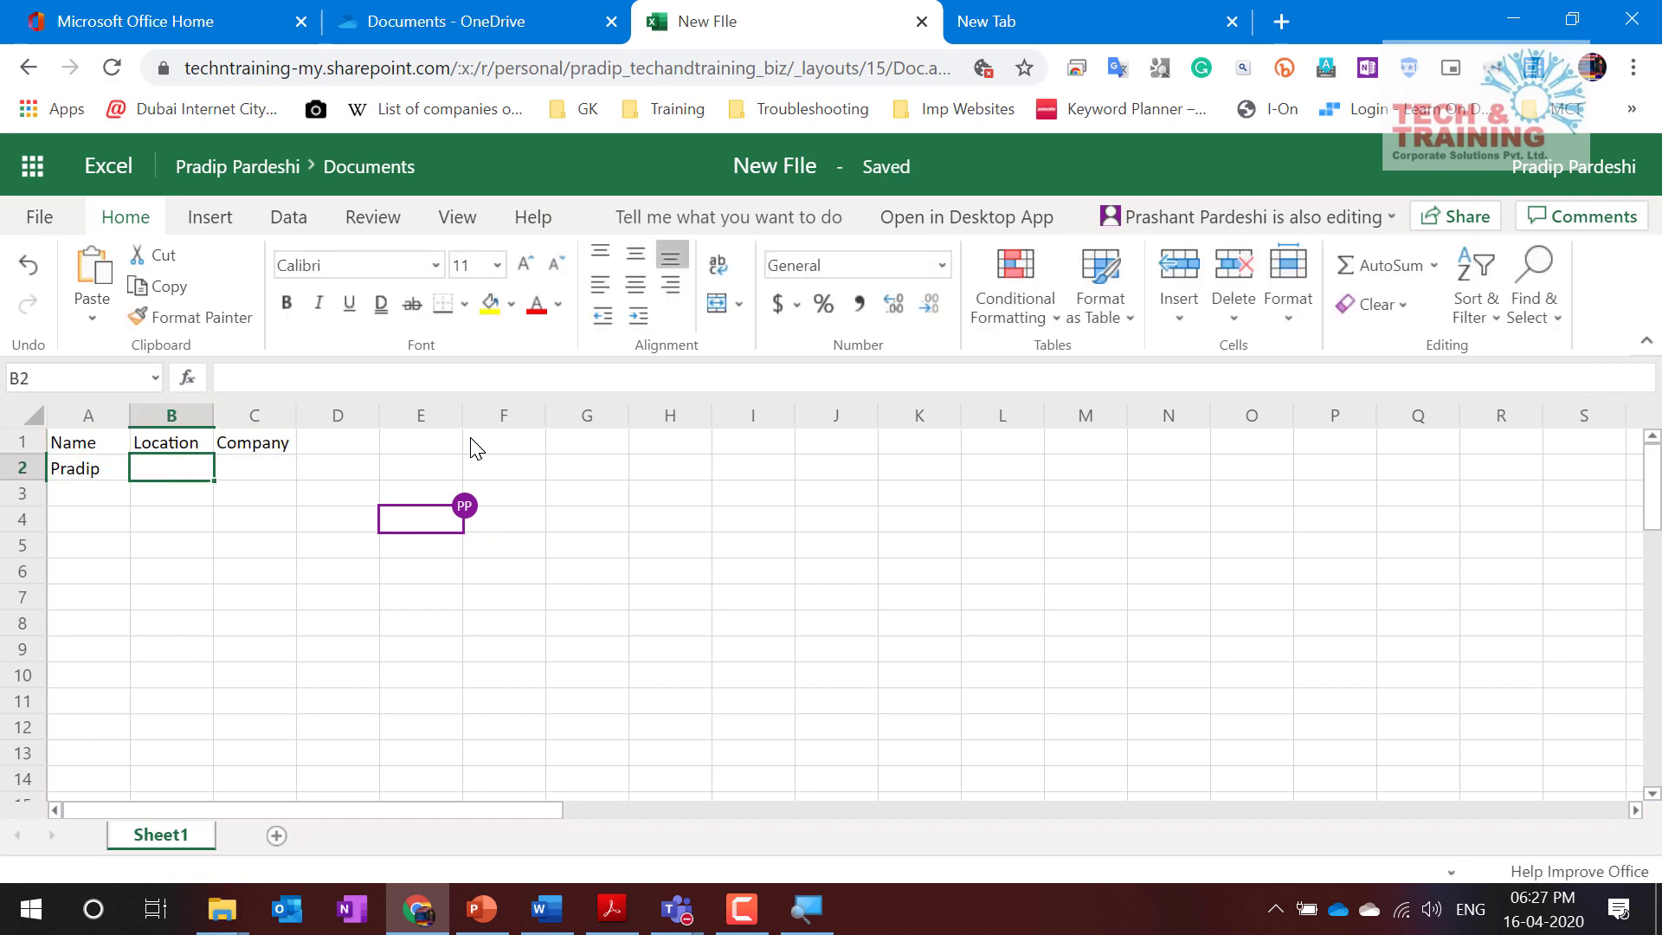
{"action": "type", "text": "UA"}
{"action": "key", "text": "Tab"}
{"action": "type", "text": "NASA"}
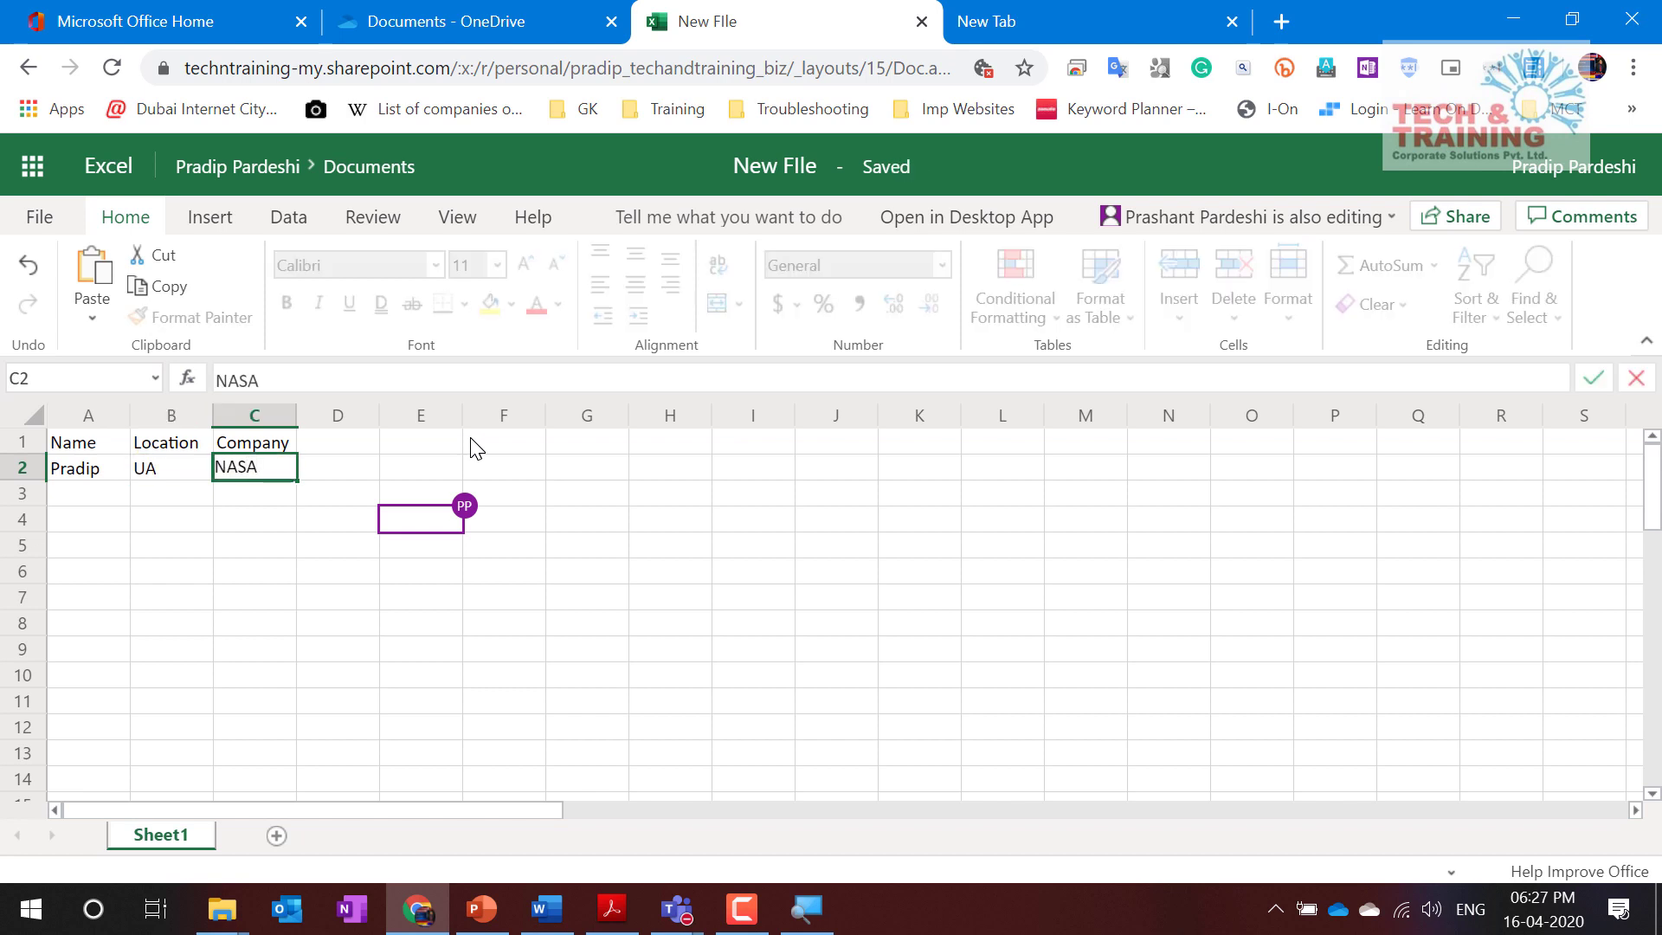
{"action": "key", "text": "Left"}
{"action": "type", "text": "USA"}
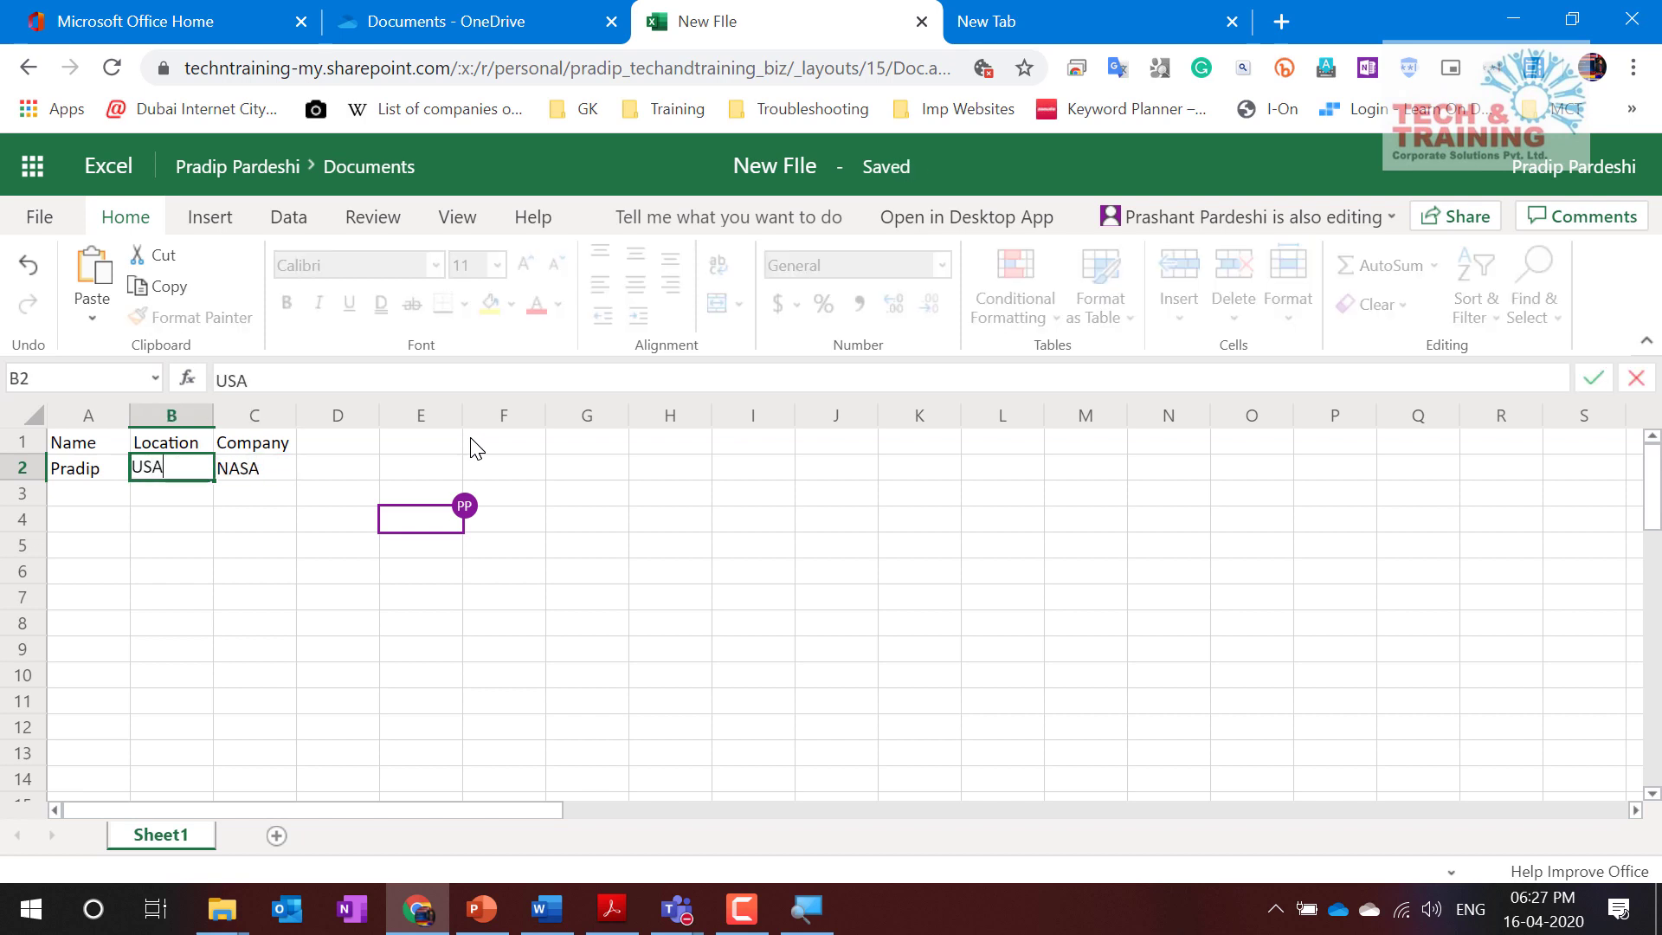
{"action": "key", "text": "Return"}
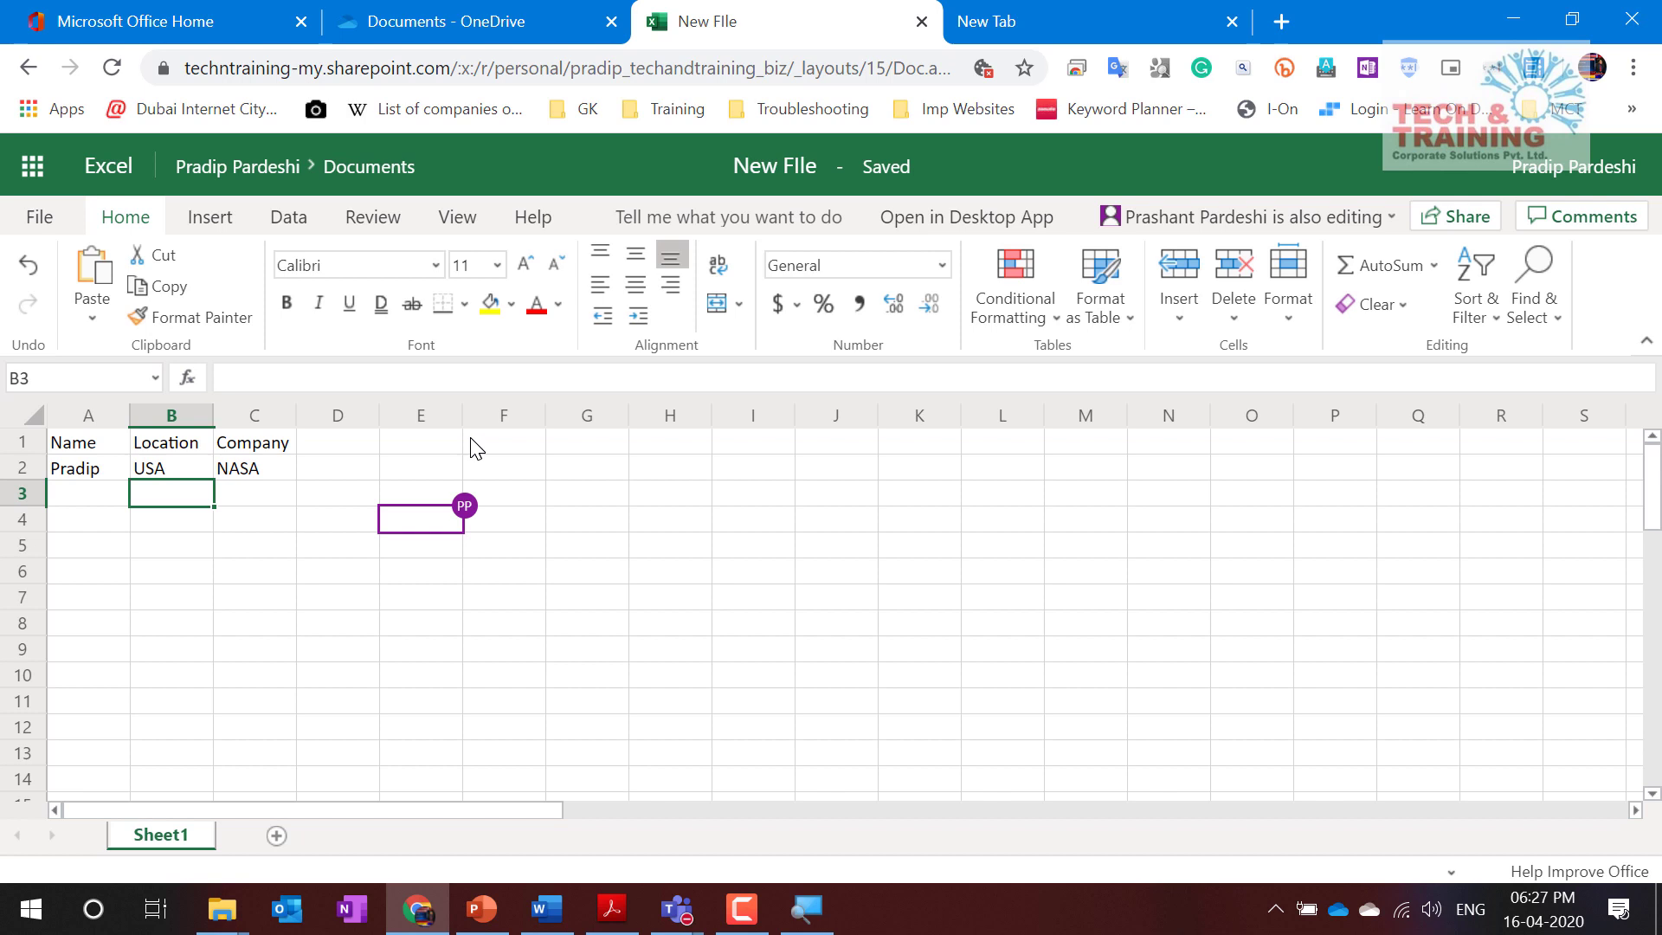
Step: Highlight the record in A2:C2 and the row A3:C3 where the co-author should add an entry
{"action": "left_click", "coordinate": [165, 467]}
{"action": "left_click_drag", "start_coordinate": [68, 467], "coordinate": [251, 468]}
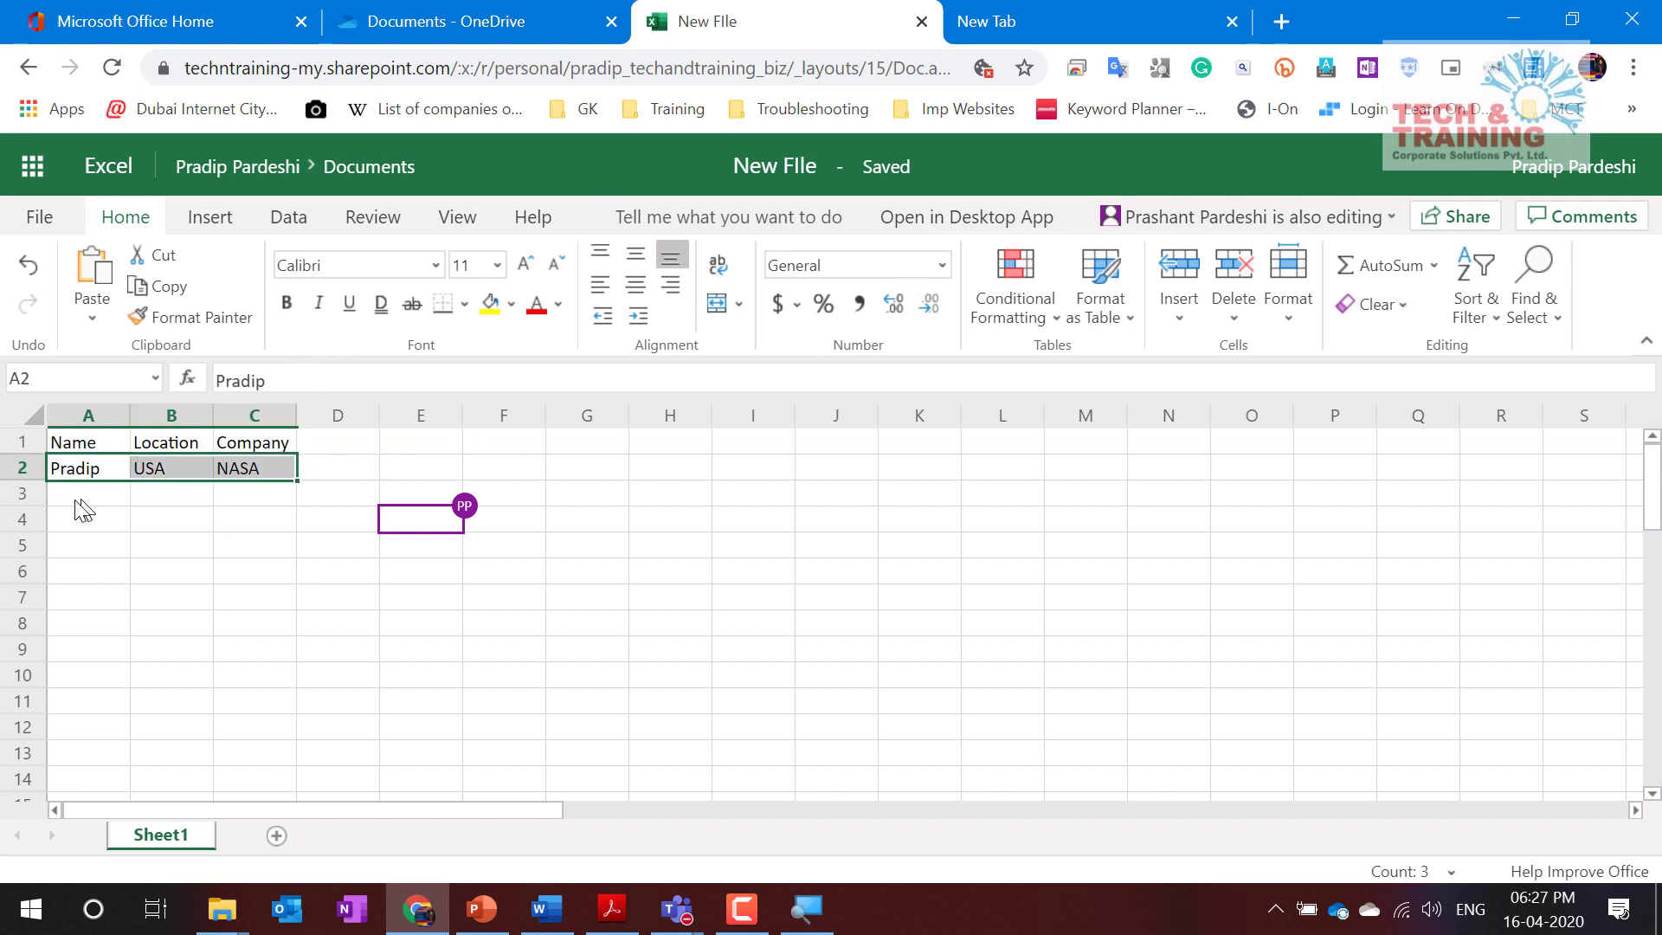
{"action": "left_click", "coordinate": [63, 501]}
{"action": "left_click_drag", "start_coordinate": [64, 502], "coordinate": [267, 492]}
{"action": "left_click", "coordinate": [264, 468]}
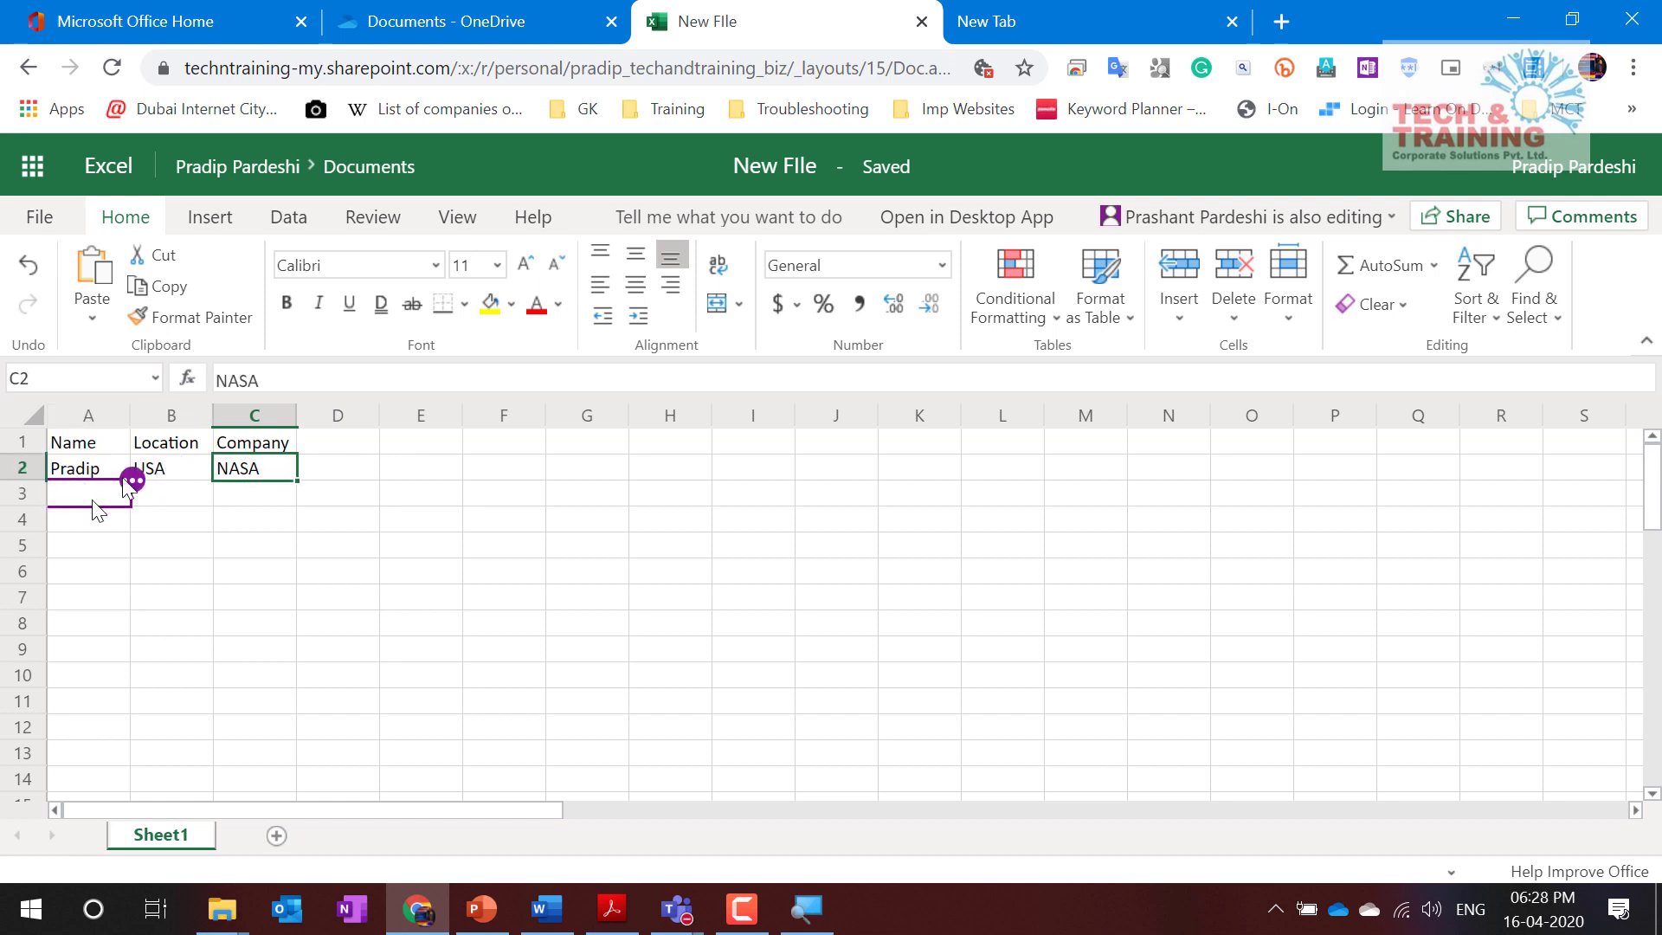
Step: Look over the web version's insert and data commands, and open the New FIle workbook in the Excel desktop app
{"action": "left_click", "coordinate": [218, 223]}
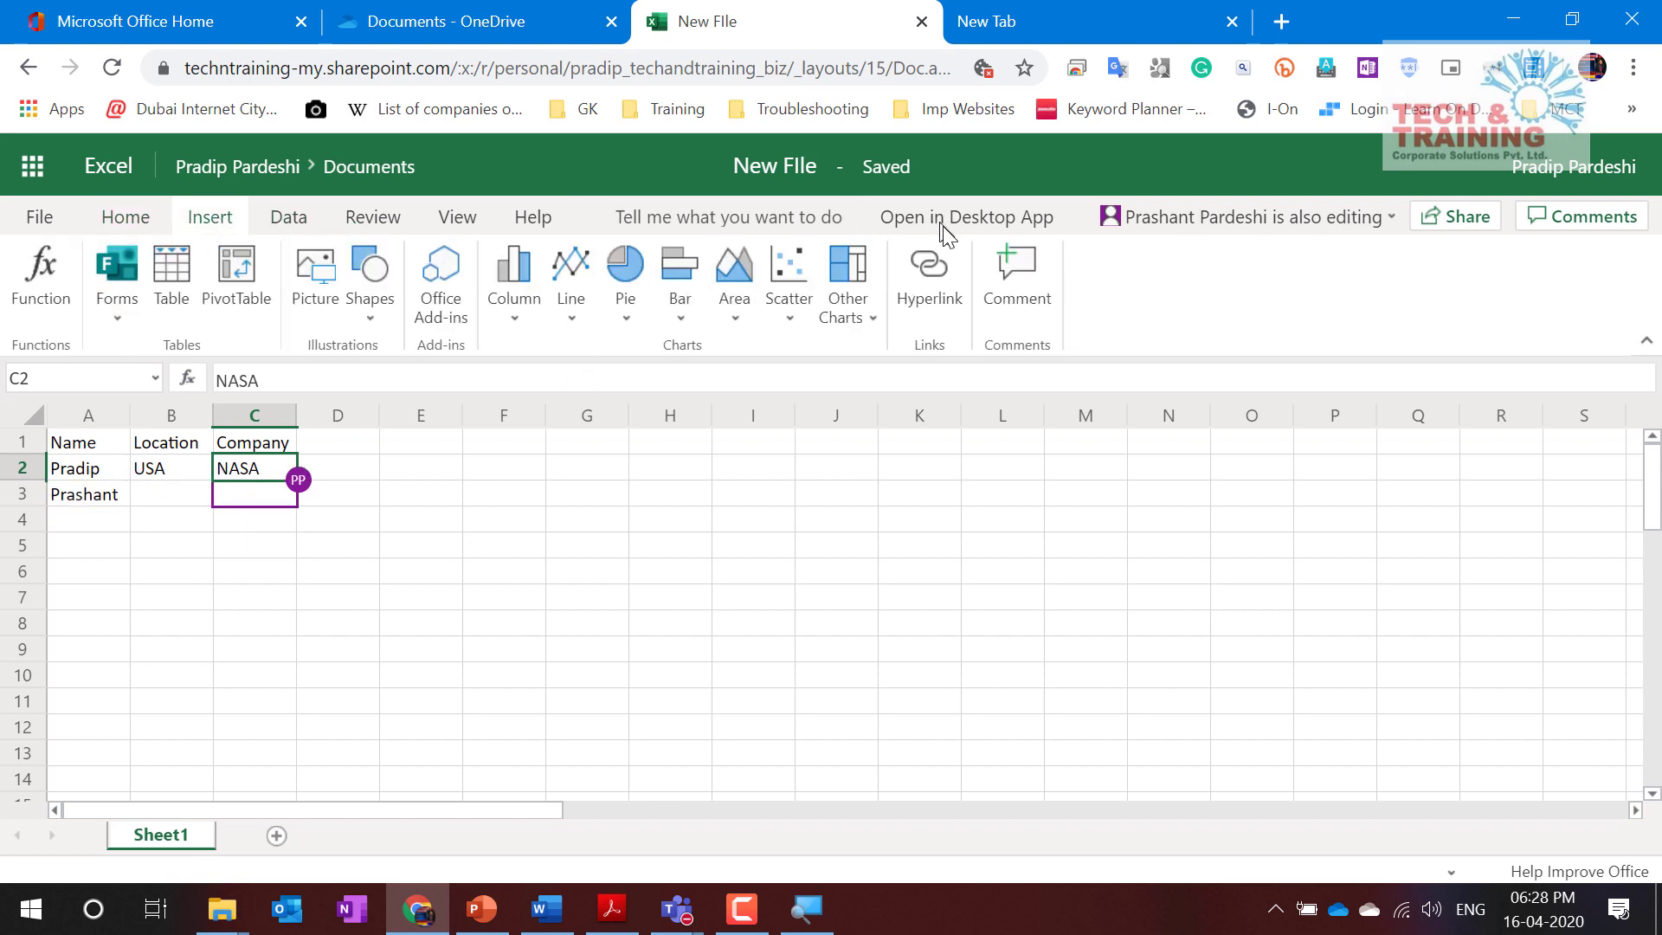
{"action": "left_click", "coordinate": [303, 224]}
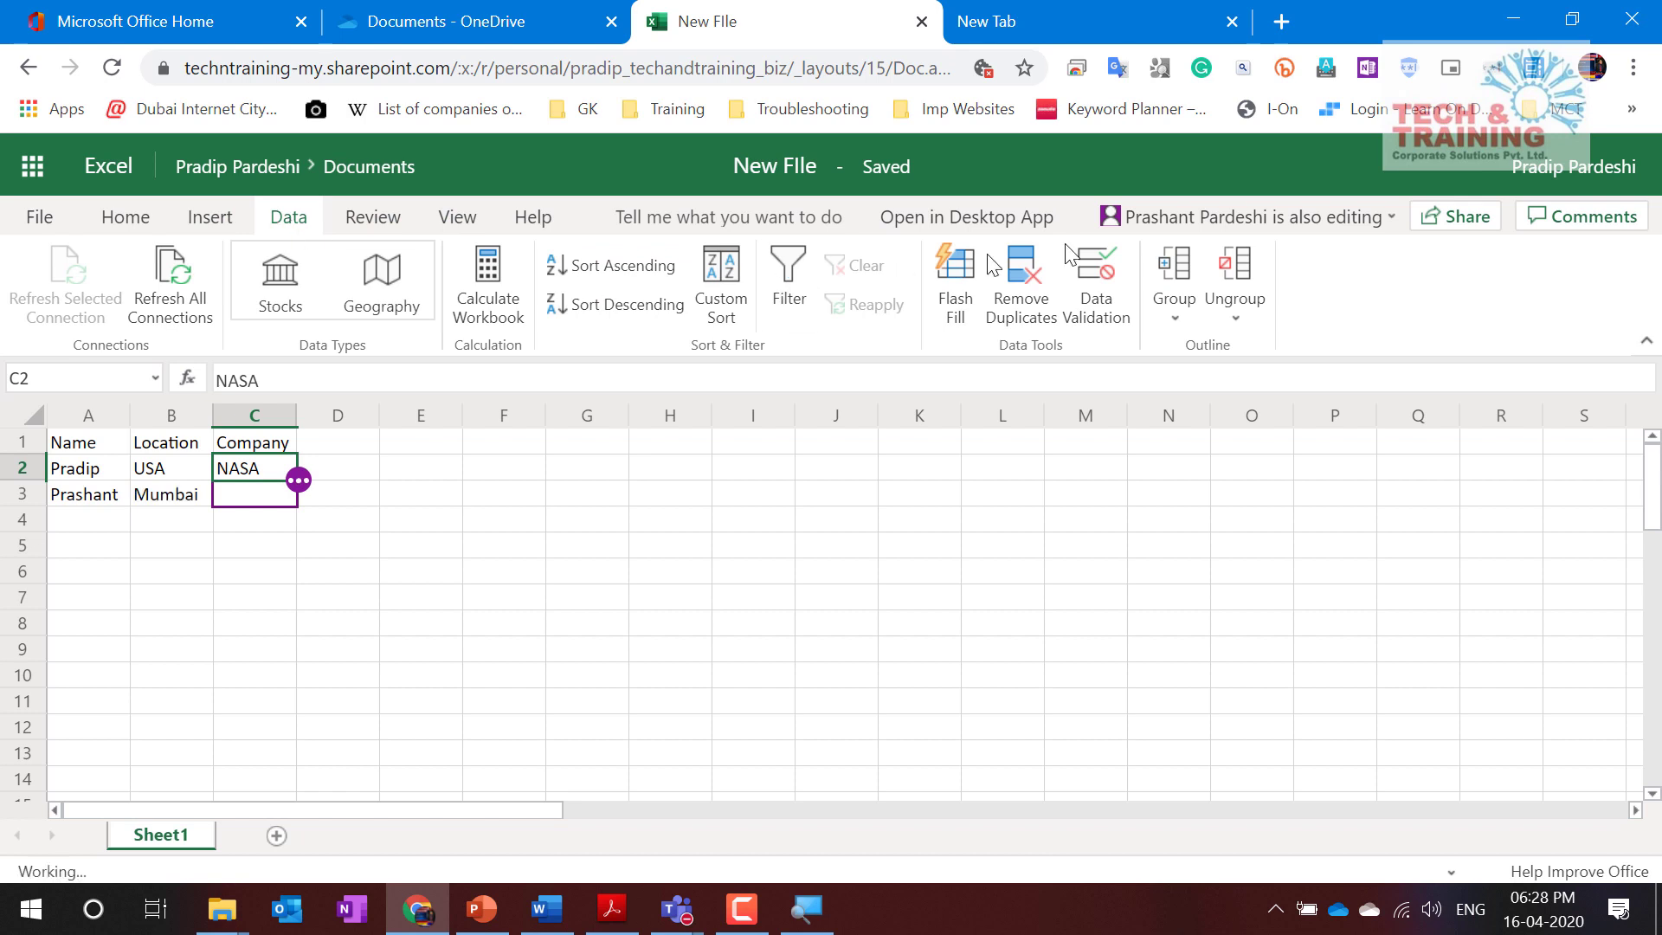
{"action": "left_click", "coordinate": [941, 220]}
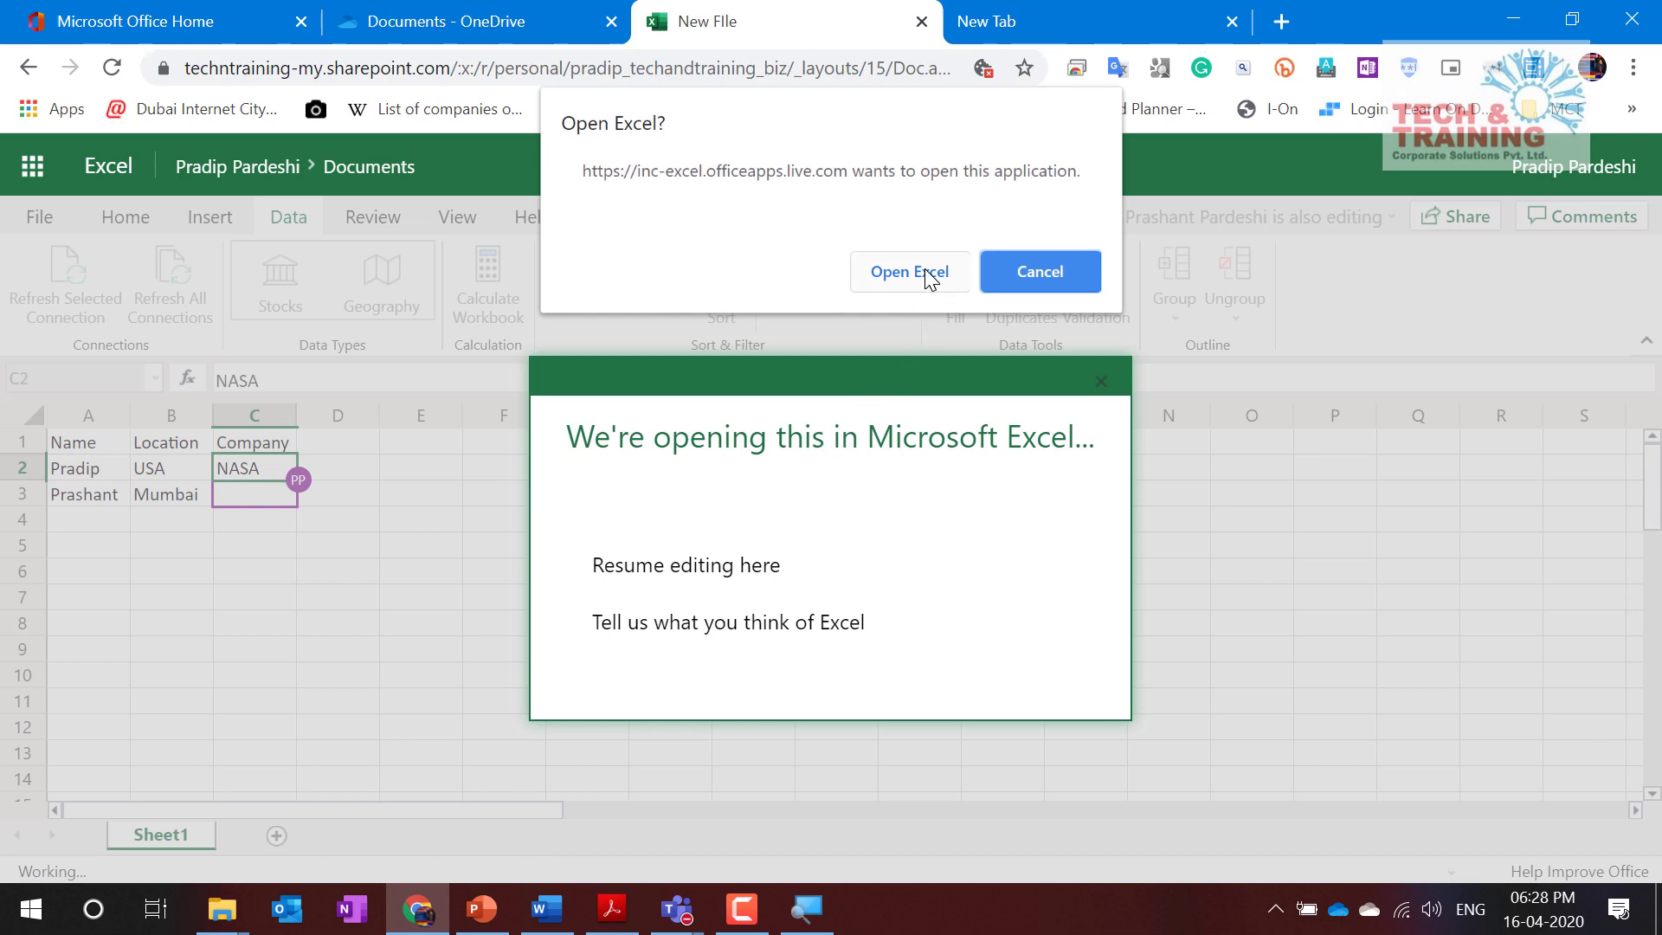
{"action": "left_click", "coordinate": [927, 273]}
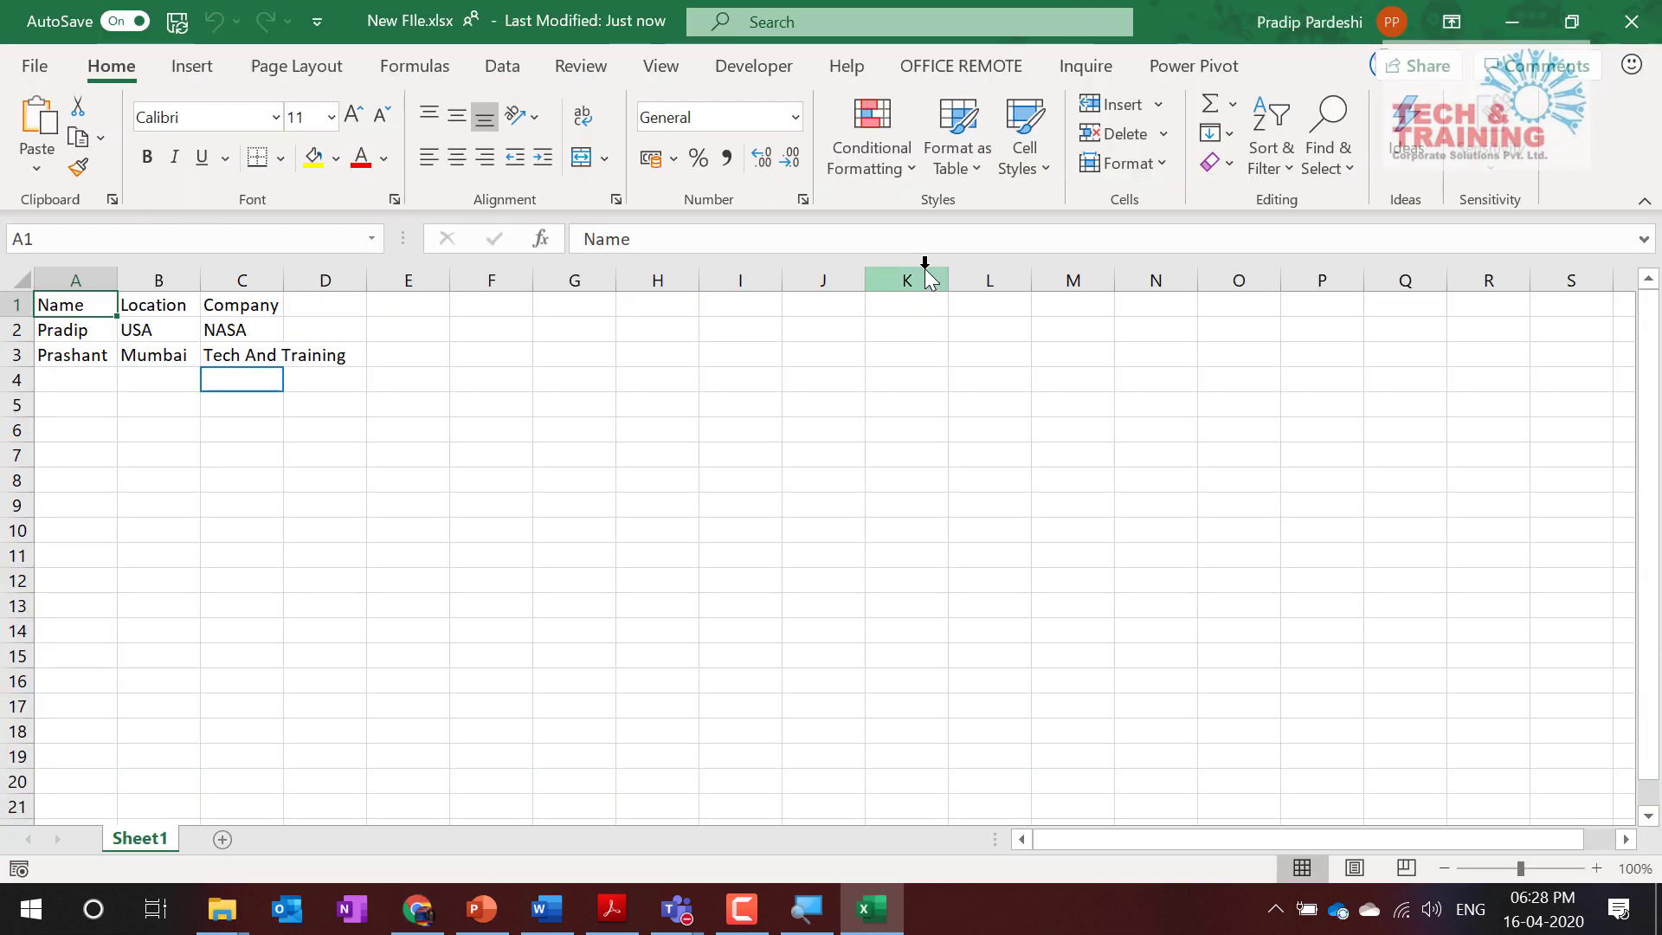
Step: Check which co-author has the workbook open and inspect their cell marker at C4
{"action": "left_click", "coordinate": [463, 435]}
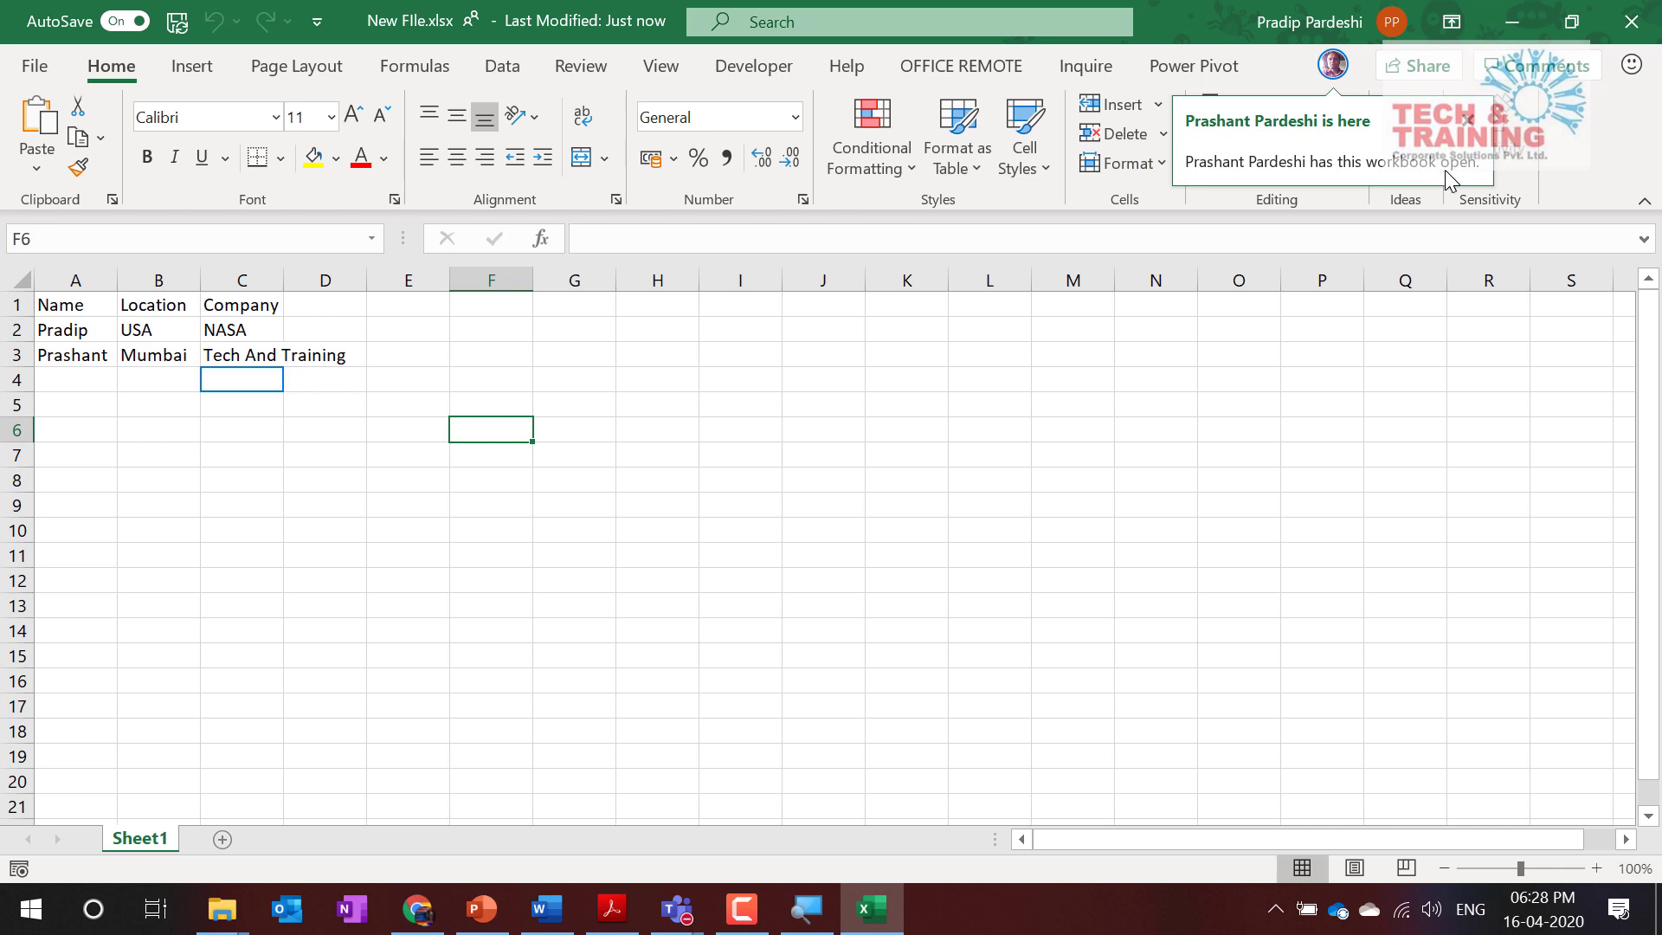
{"action": "left_click", "coordinate": [245, 381]}
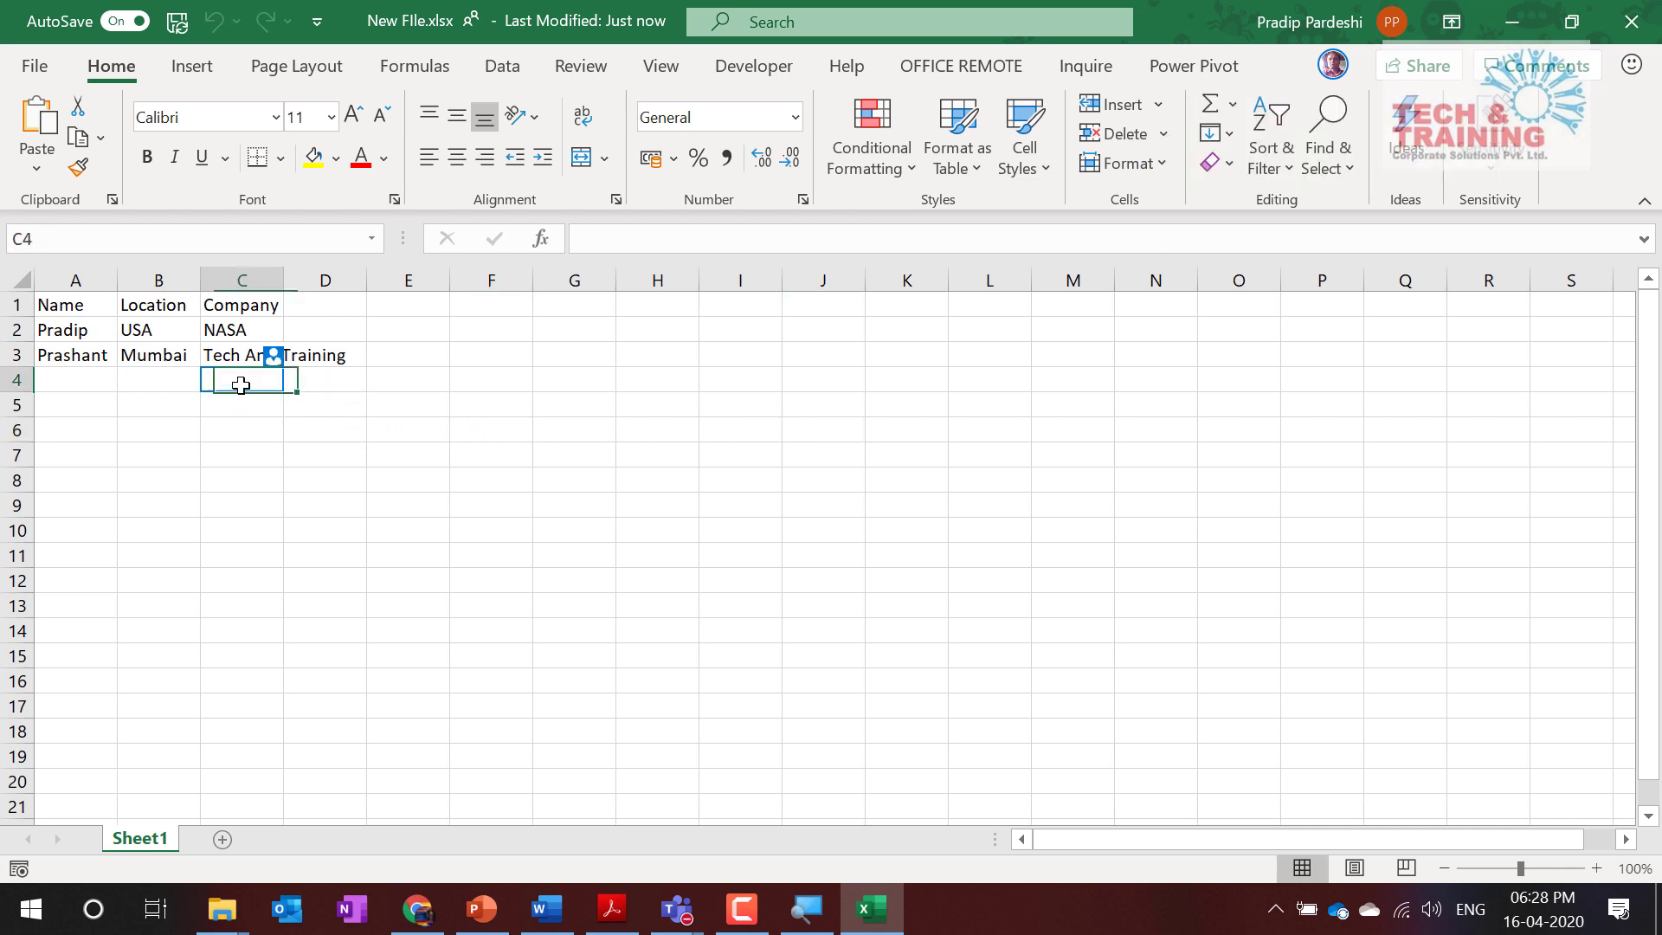
{"action": "mouse_move", "coordinate": [279, 364]}
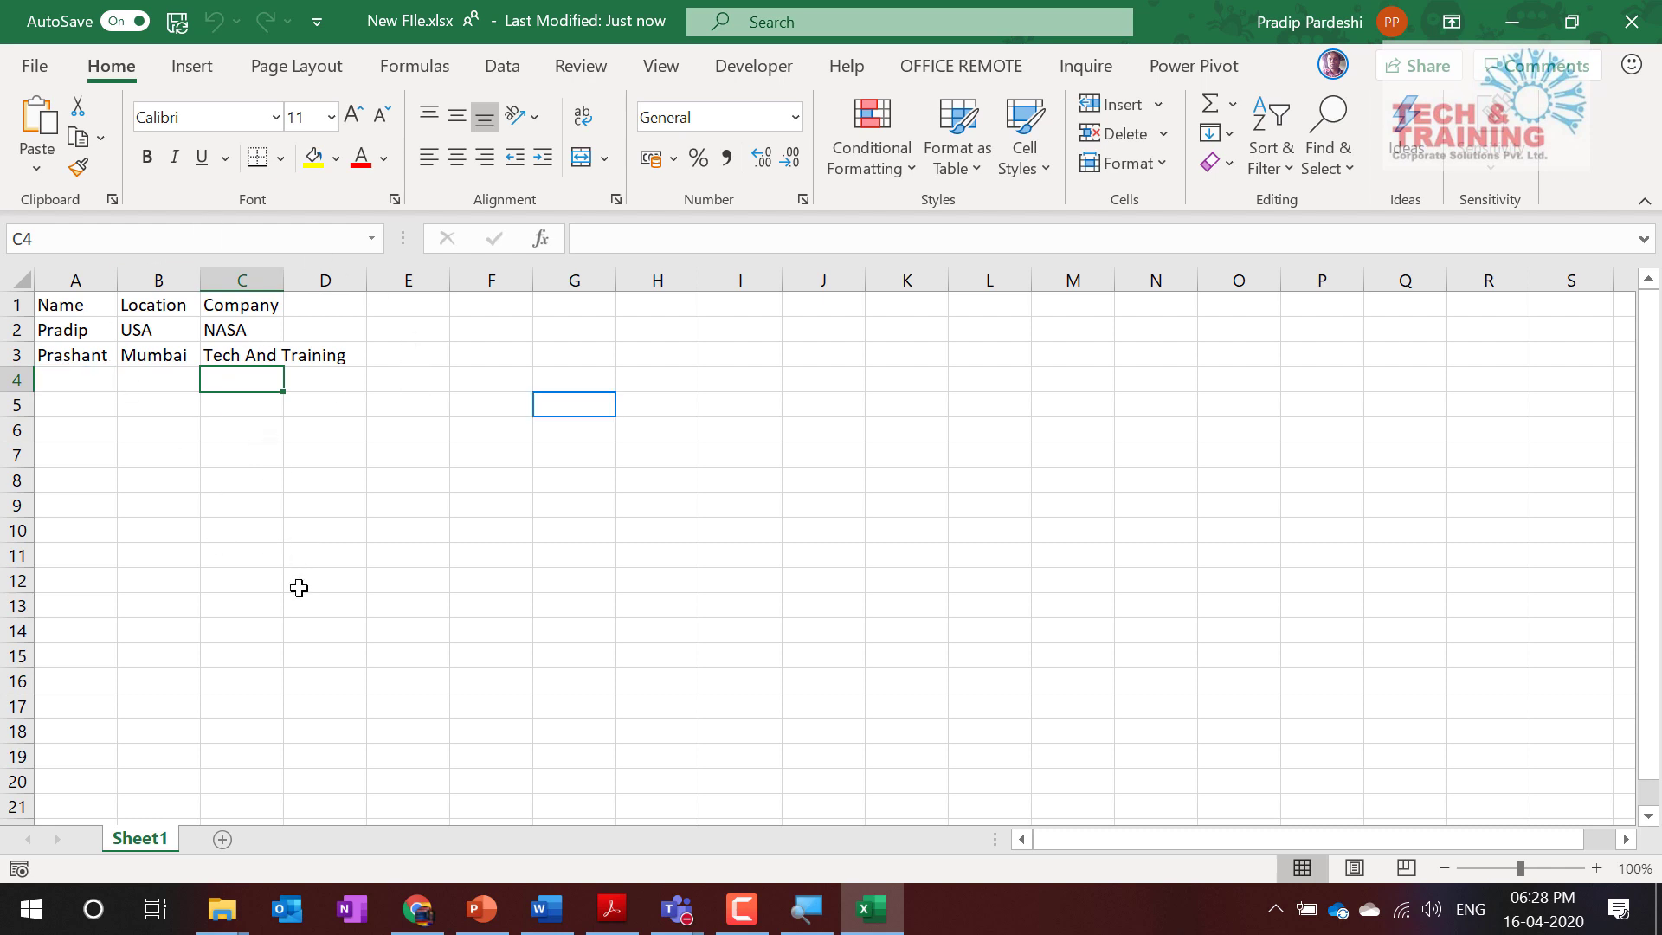
Step: Fill the range A4:C12 with the value 34567 in every cell at once
{"action": "left_click", "coordinate": [595, 400]}
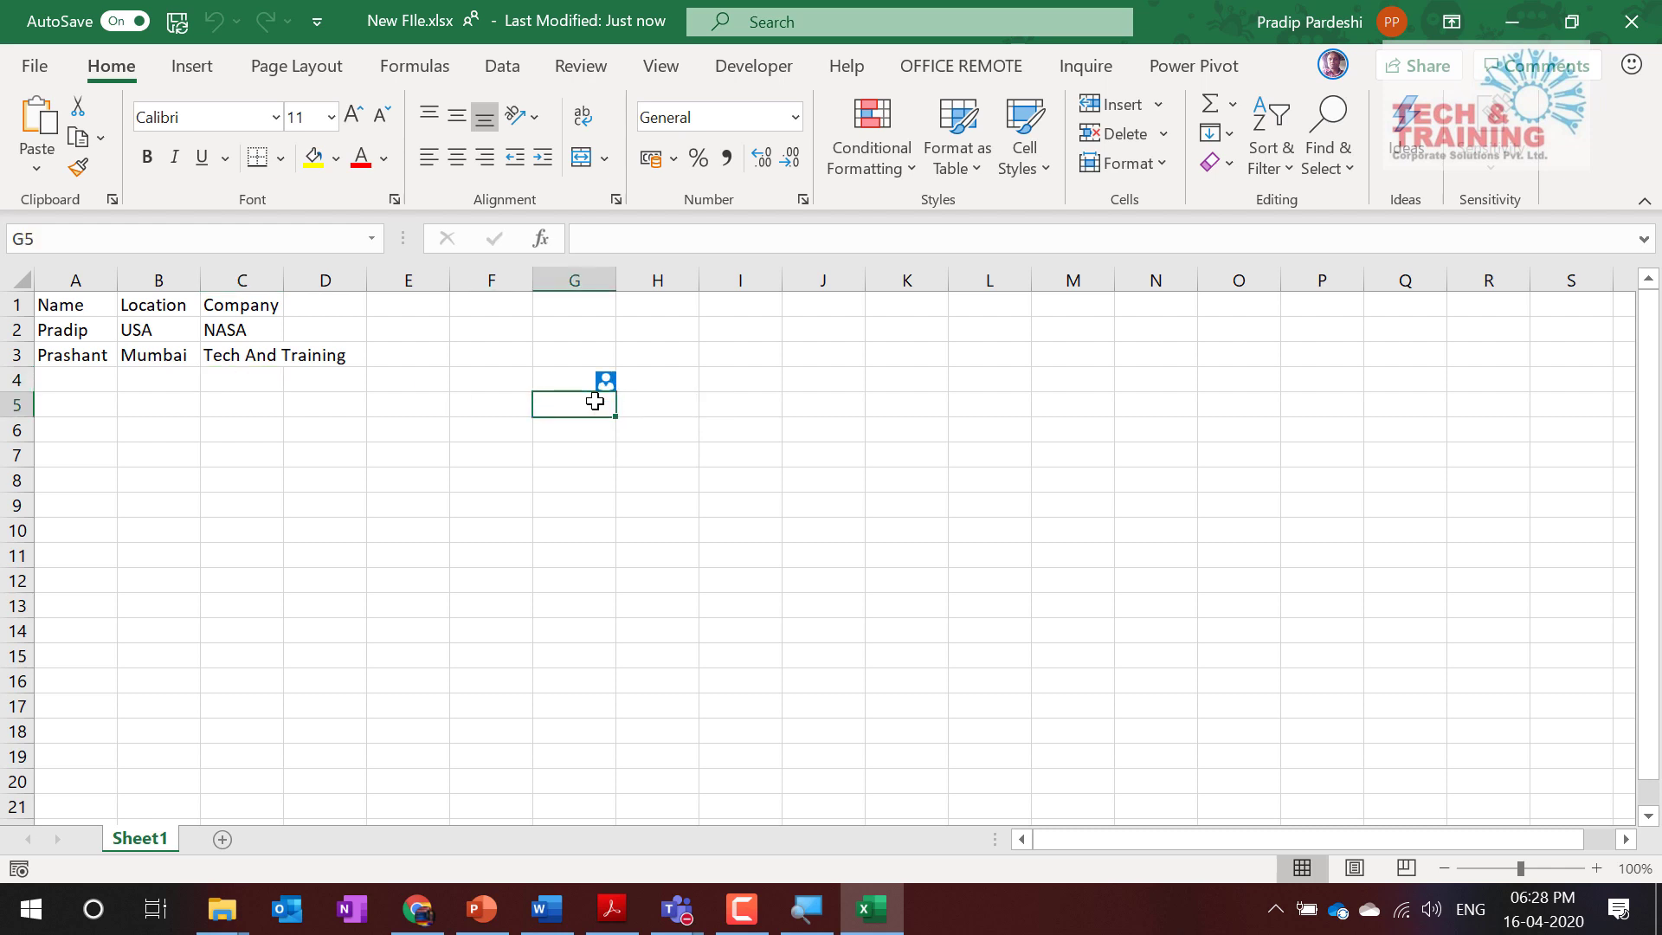
{"action": "left_click", "coordinate": [125, 403]}
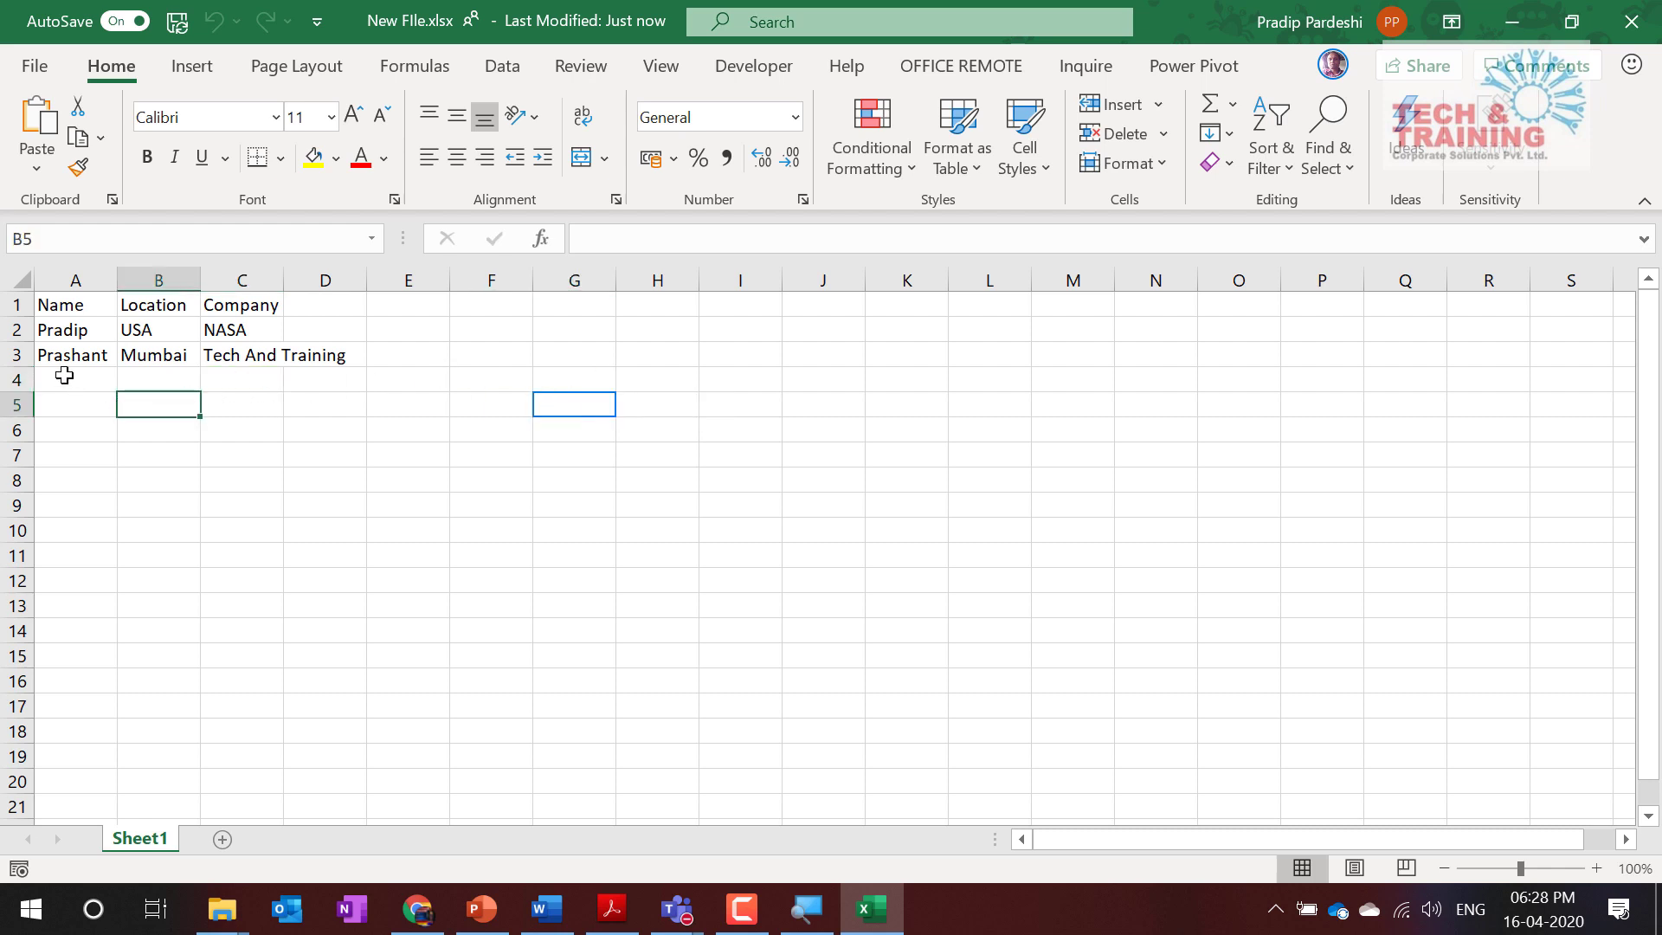
{"action": "left_click_drag", "start_coordinate": [64, 374], "coordinate": [262, 574]}
{"action": "type", "text": "345"}
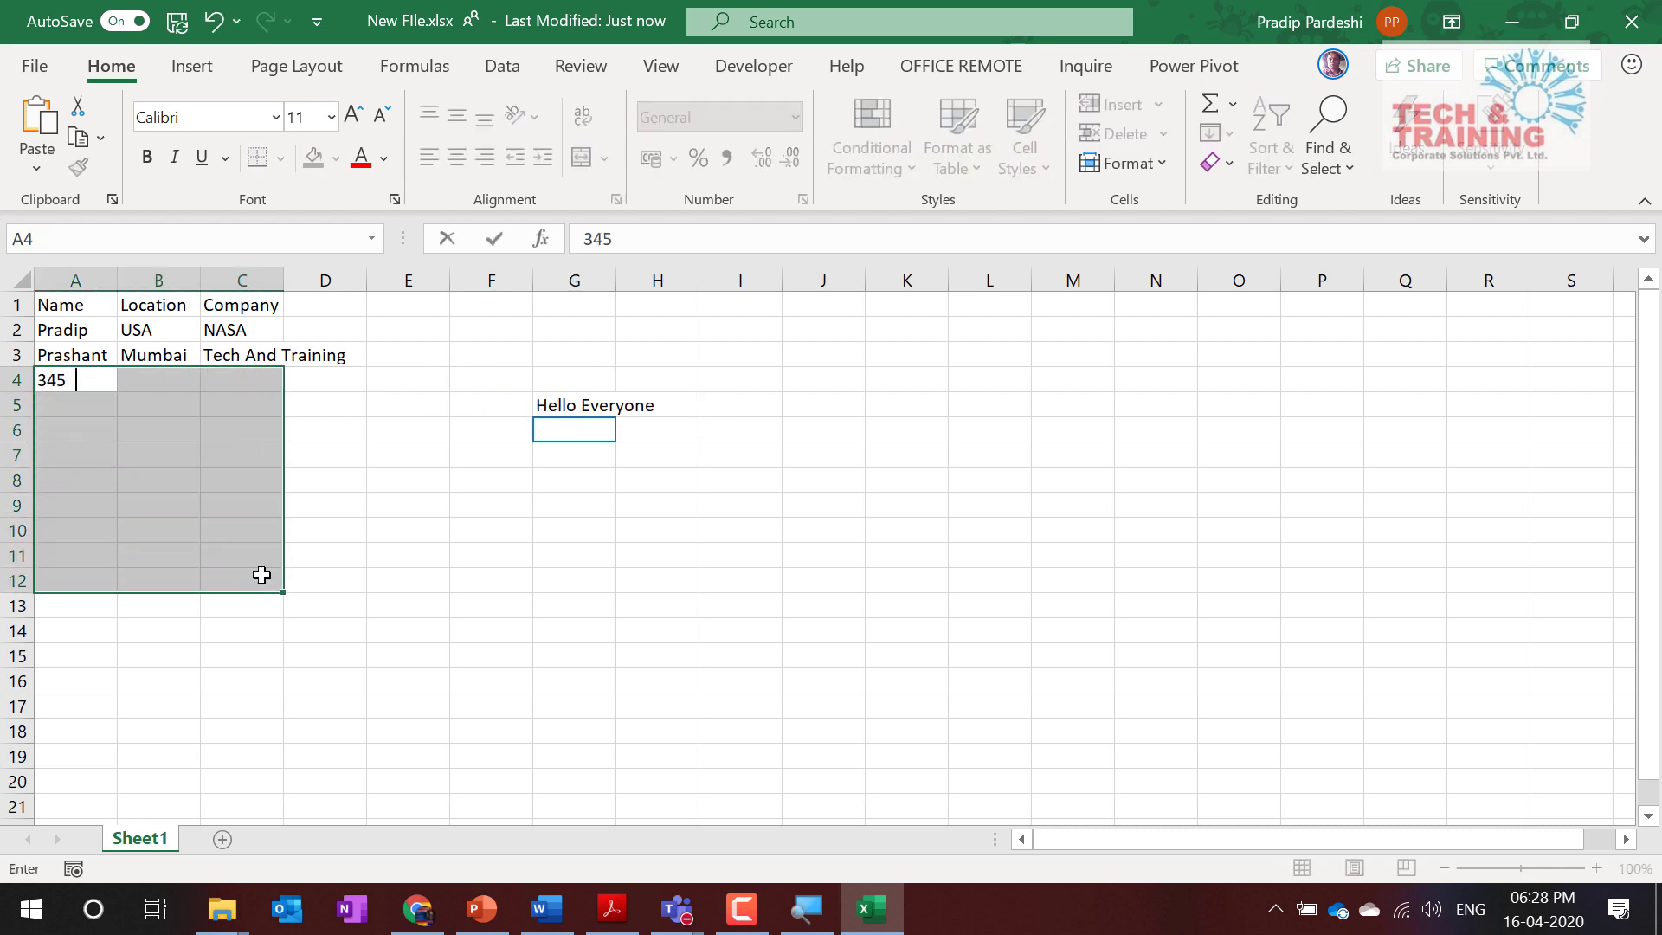
{"action": "type", "text": "67"}
{"action": "key", "text": "ctrl+Return"}
{"action": "left_click", "coordinate": [533, 579]}
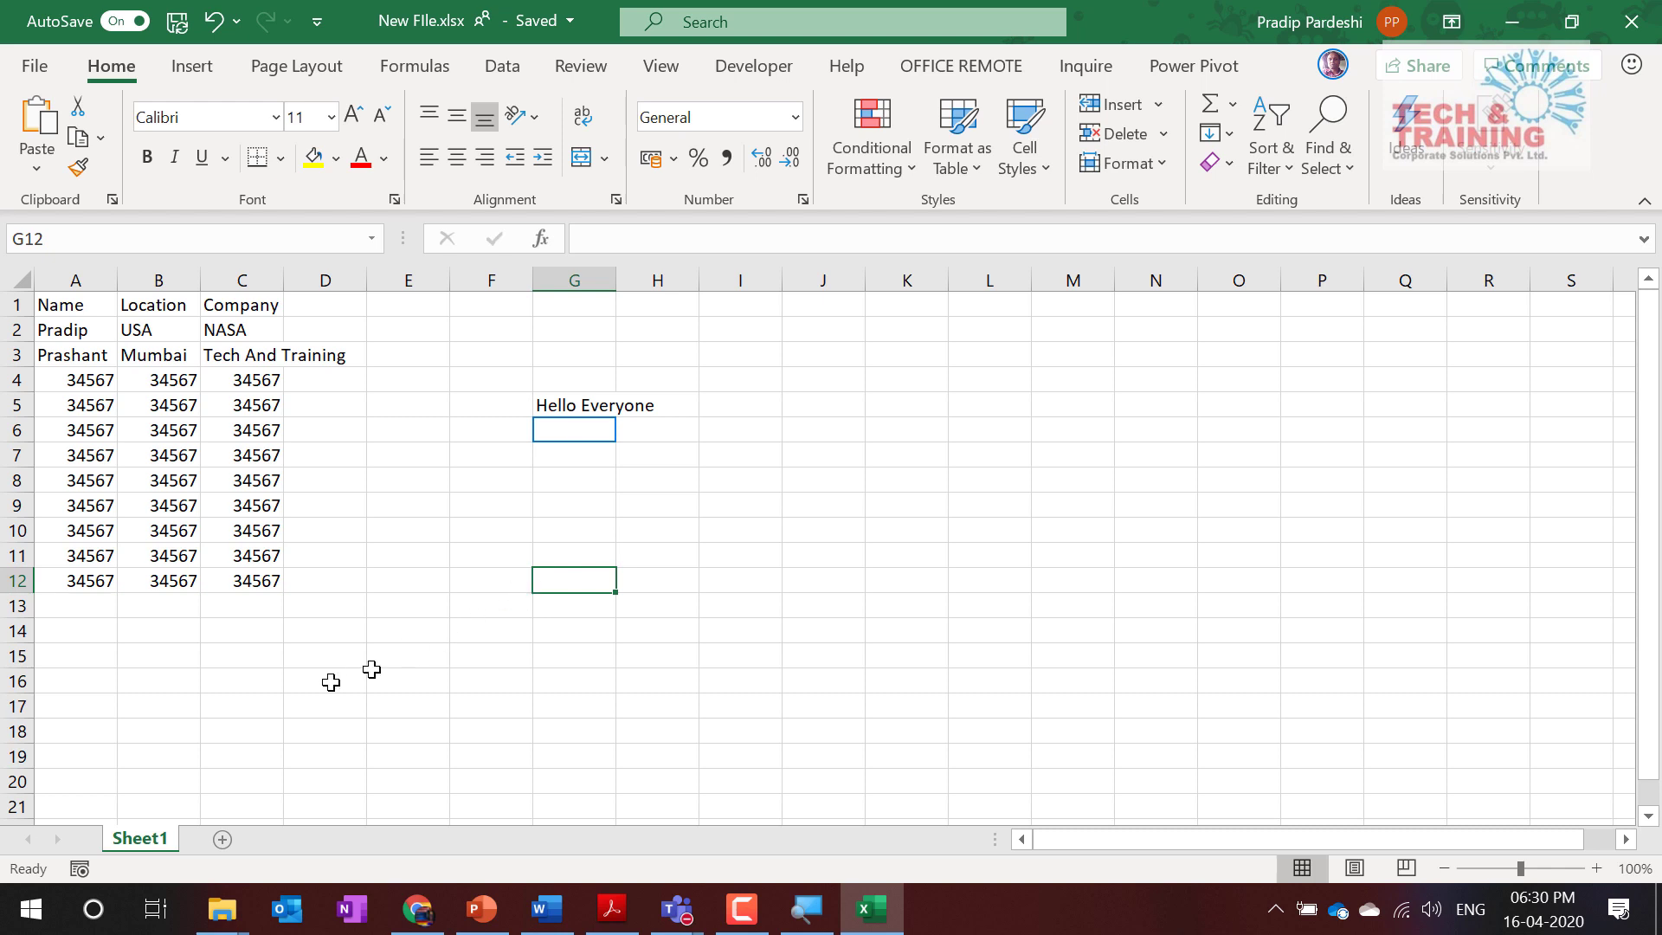
Step: Switch to File Explorer and inspect the OneDrive commands available for the WEbpage folder and the company OneDrive folder
{"action": "left_click", "coordinate": [222, 909]}
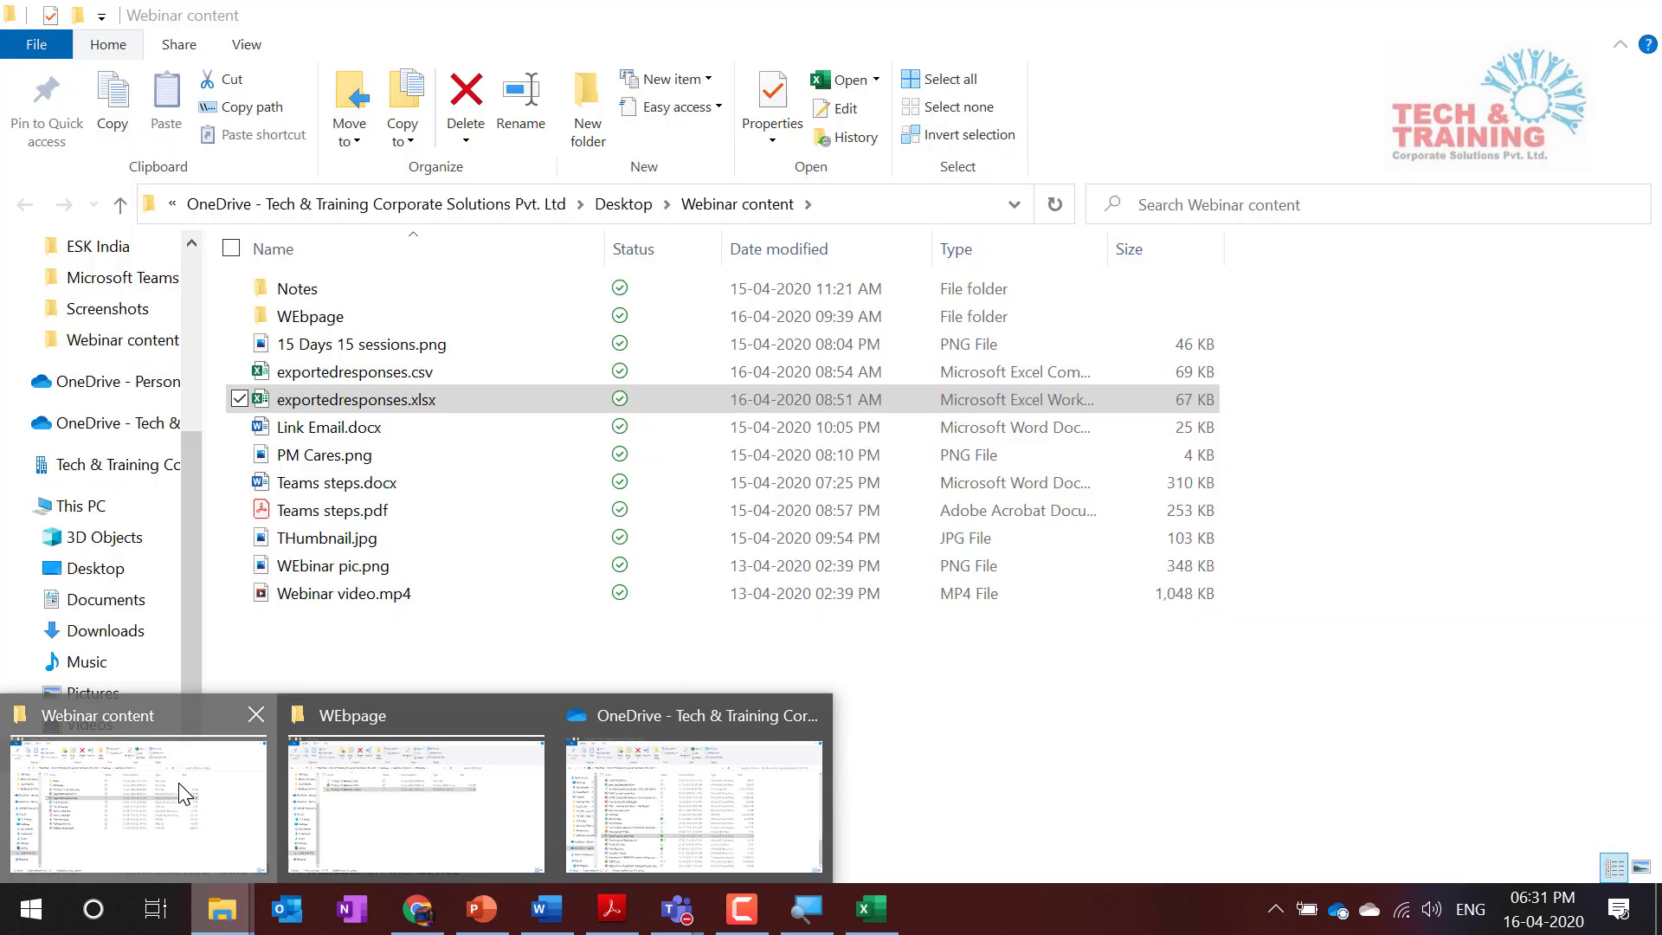
{"action": "left_click", "coordinate": [179, 787]}
{"action": "right_click", "coordinate": [303, 322]}
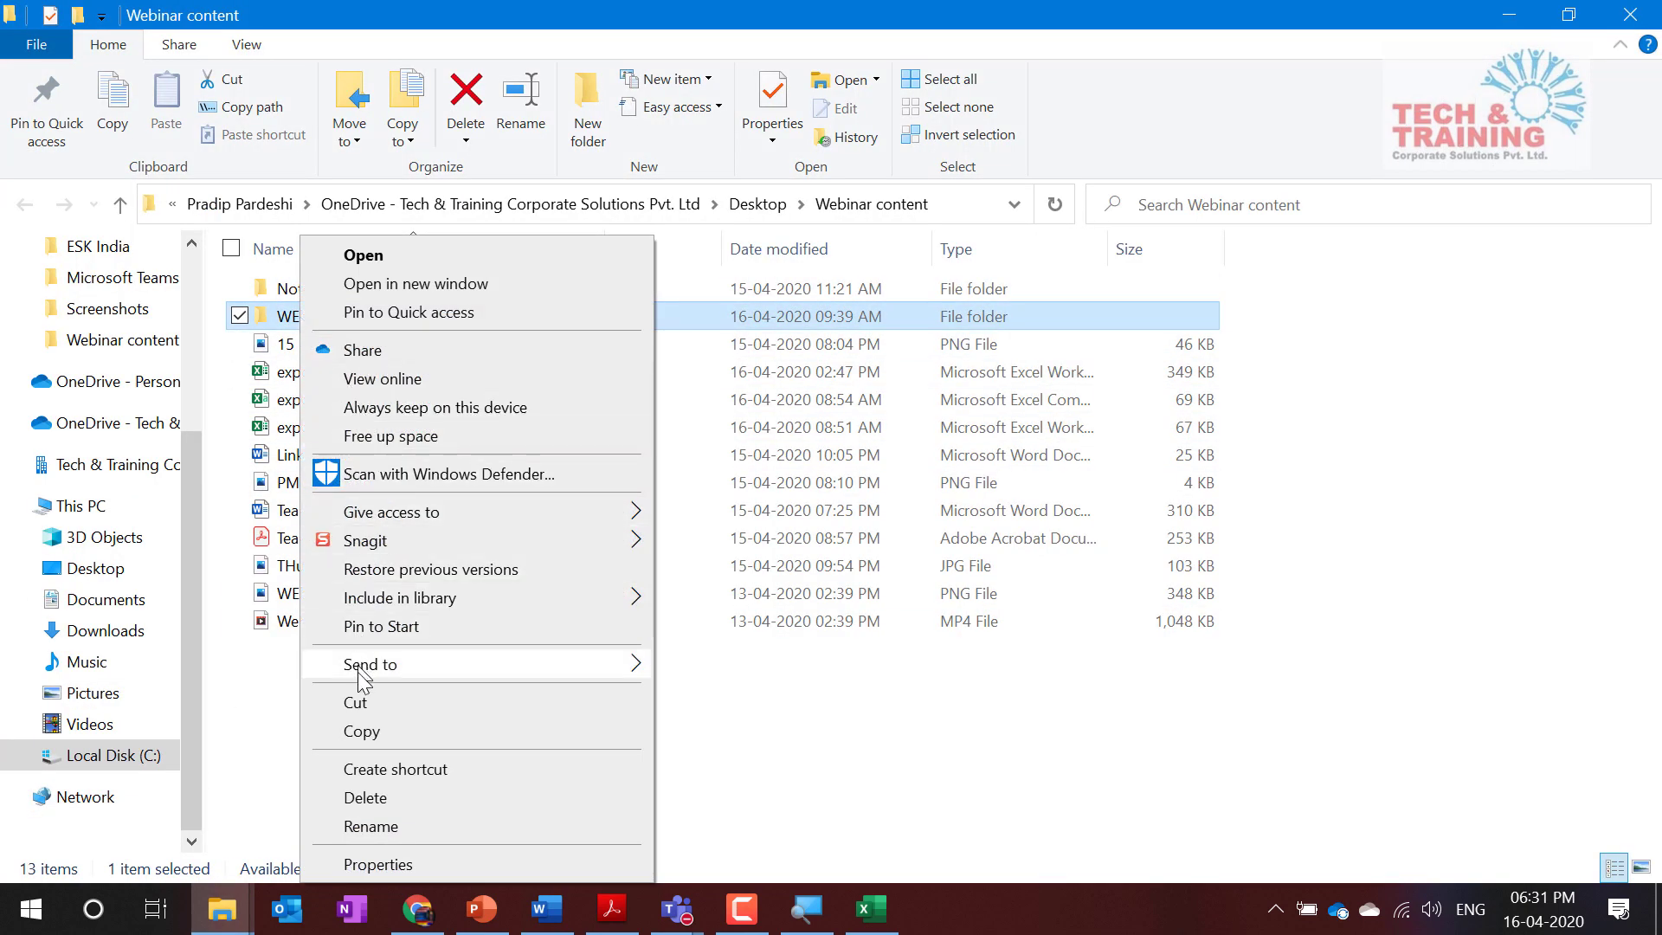
{"action": "left_click", "coordinate": [247, 762]}
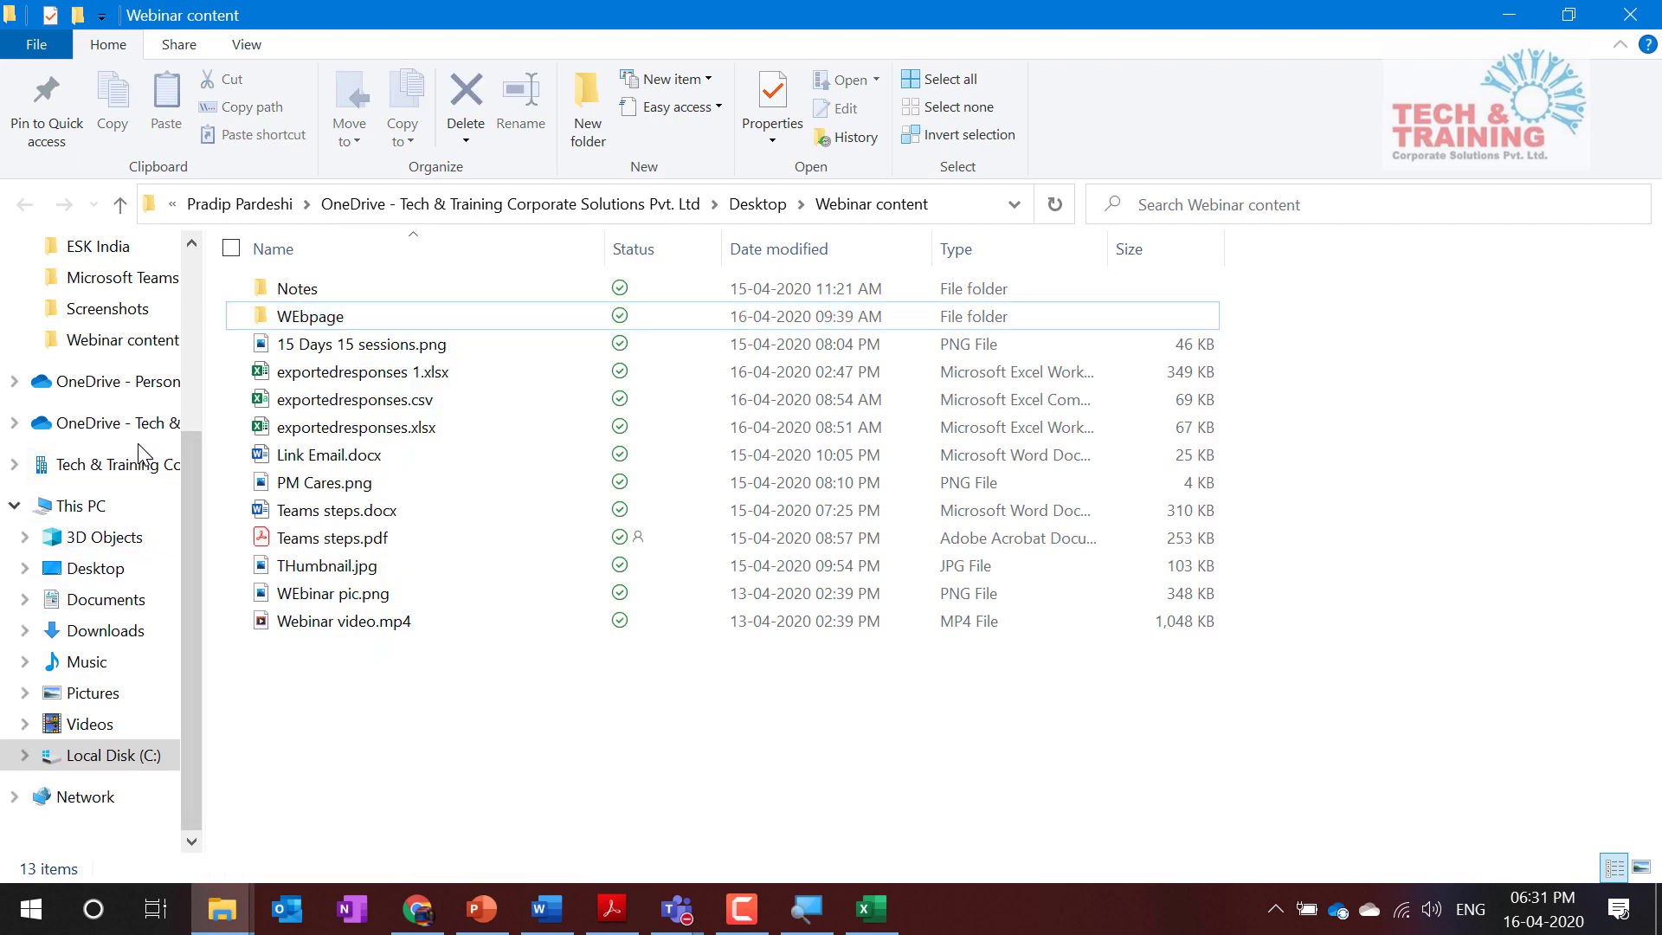
{"action": "left_click", "coordinate": [112, 424]}
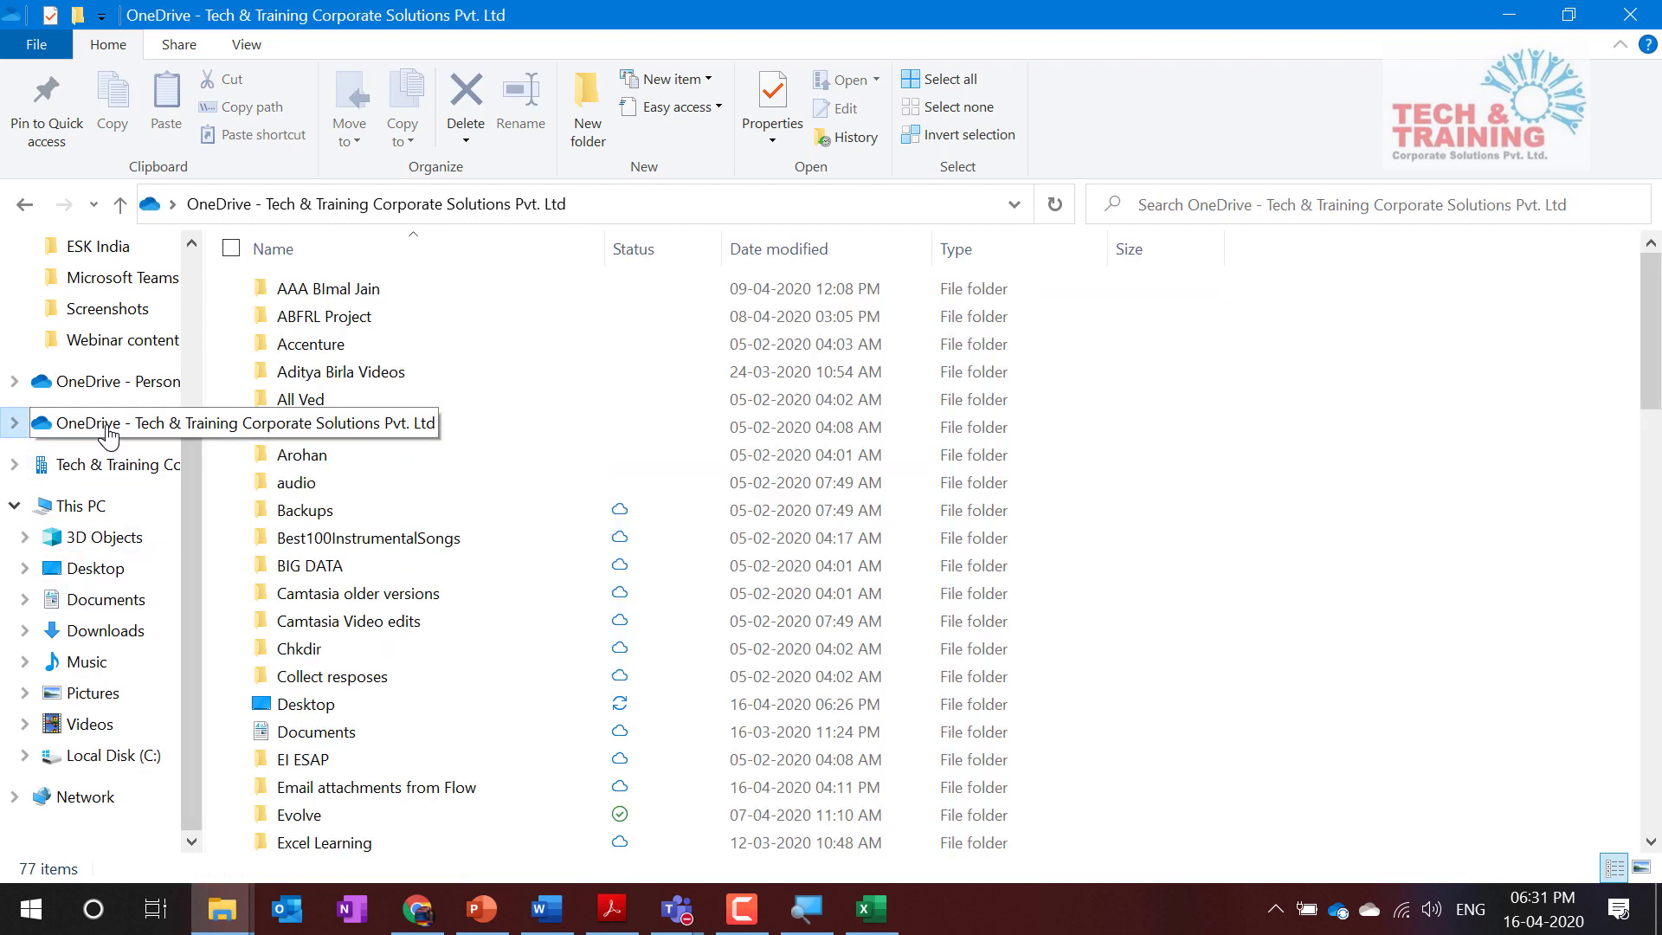
{"action": "right_click", "coordinate": [1145, 443]}
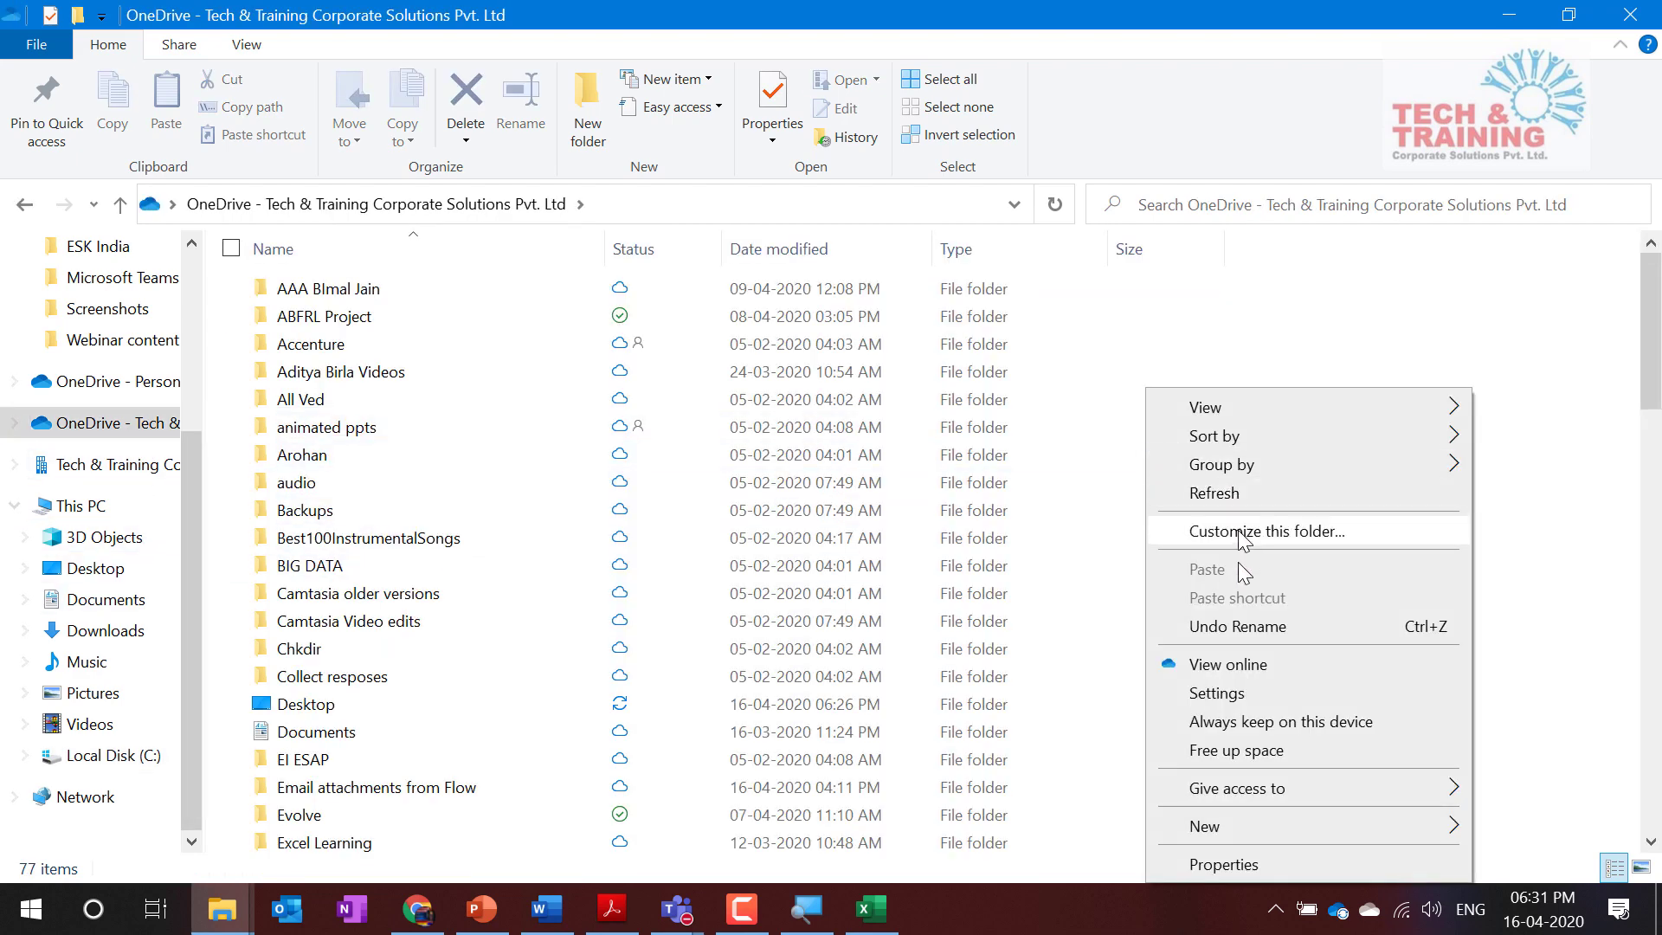
{"action": "left_click", "coordinate": [1391, 249]}
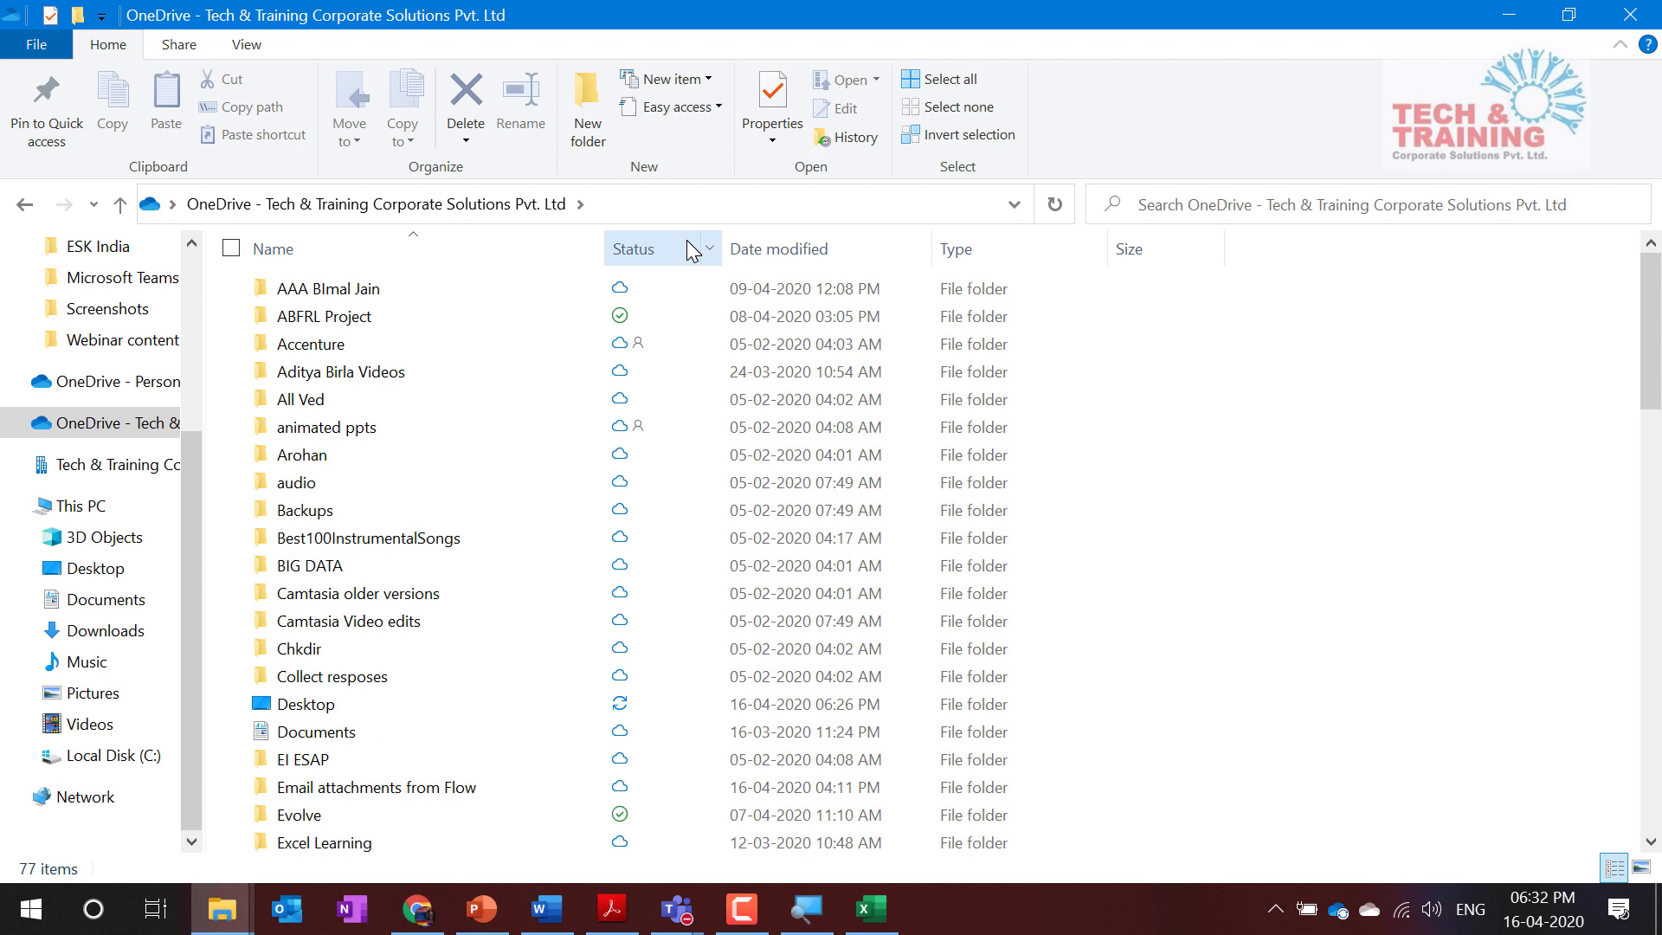
Step: Open the sharing link settings for the Backups folder and review each audience option, ending on Anyone with the link
{"action": "left_click", "coordinate": [322, 512]}
{"action": "right_click", "coordinate": [322, 512]}
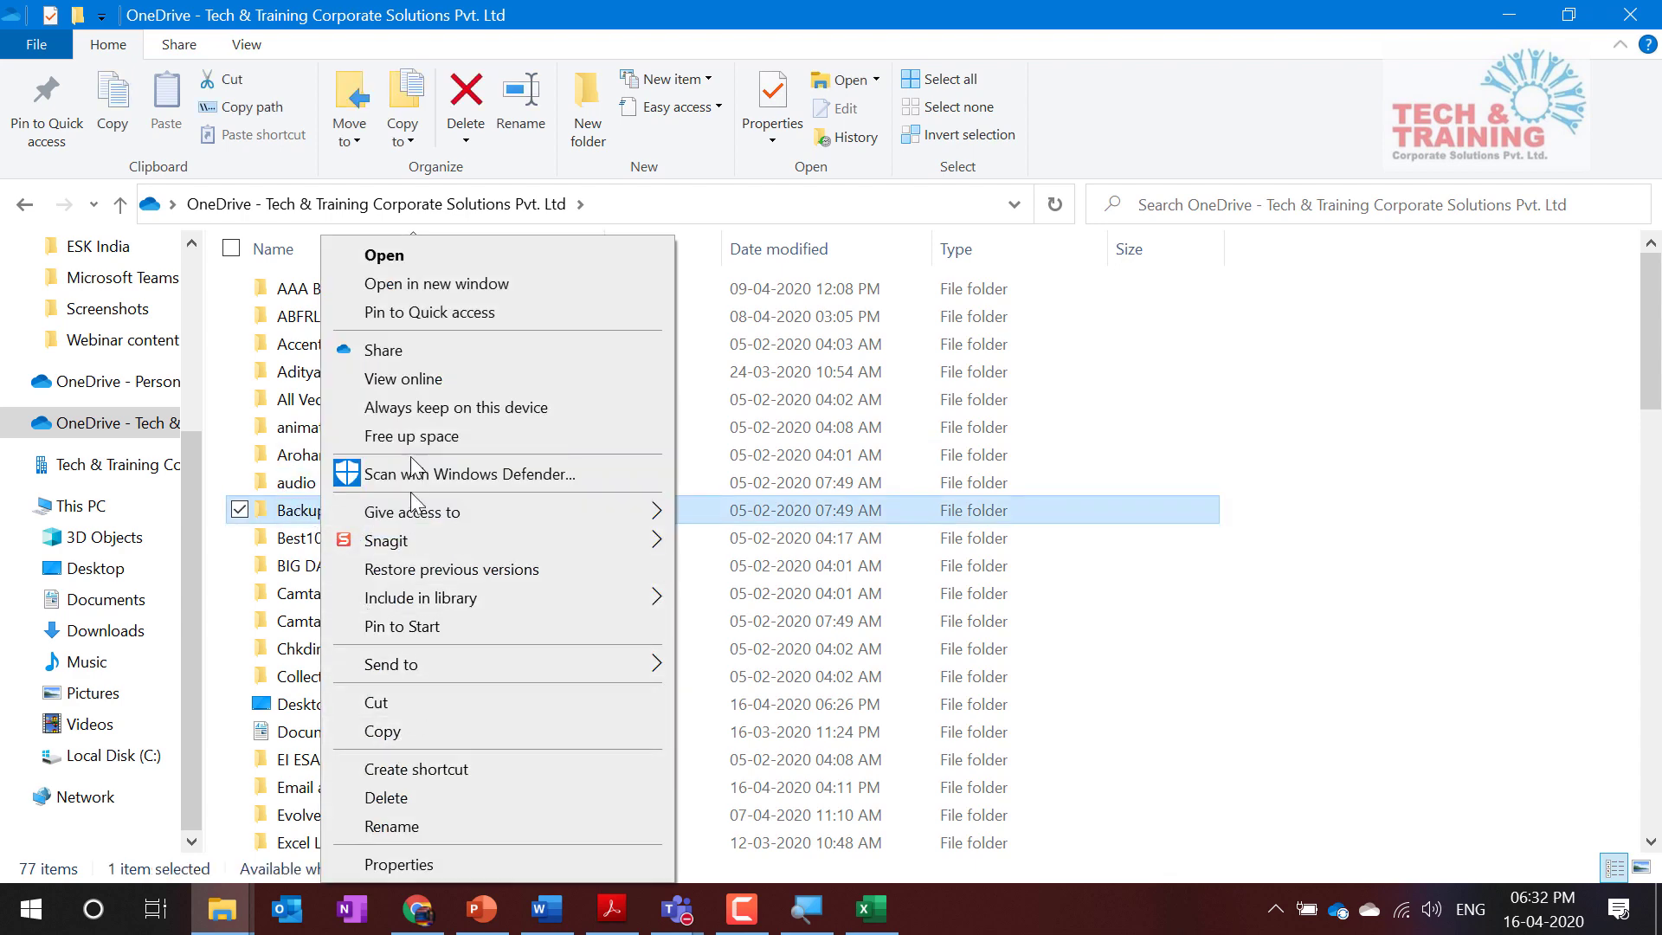
{"action": "left_click", "coordinate": [419, 352]}
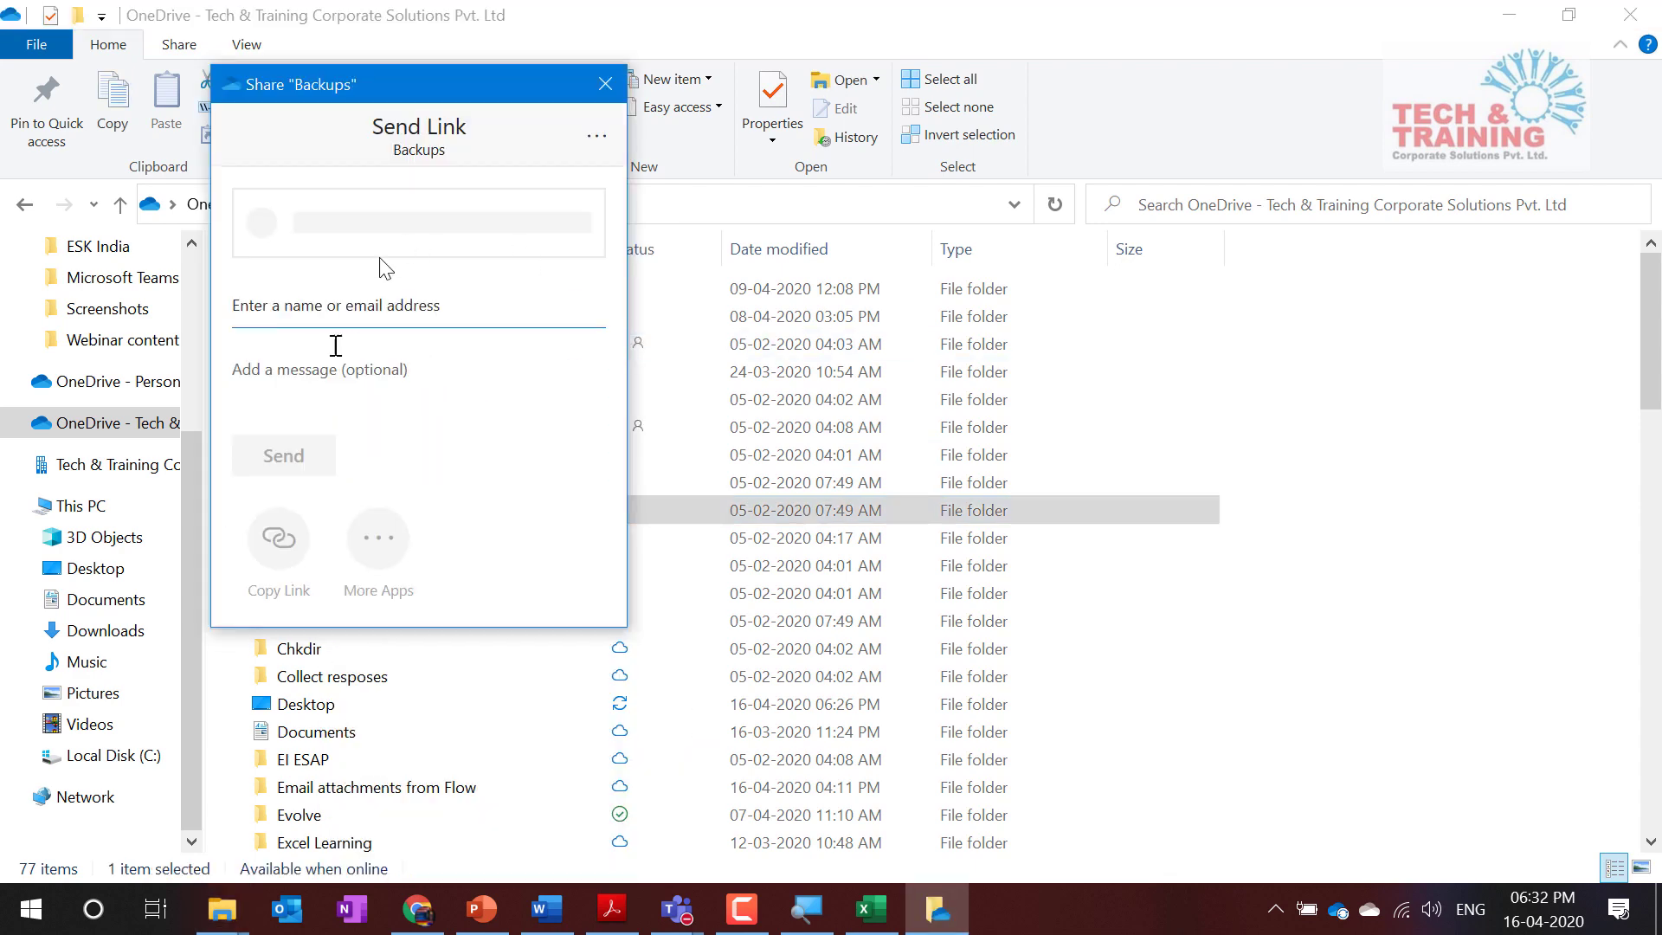
{"action": "left_click", "coordinate": [360, 232]}
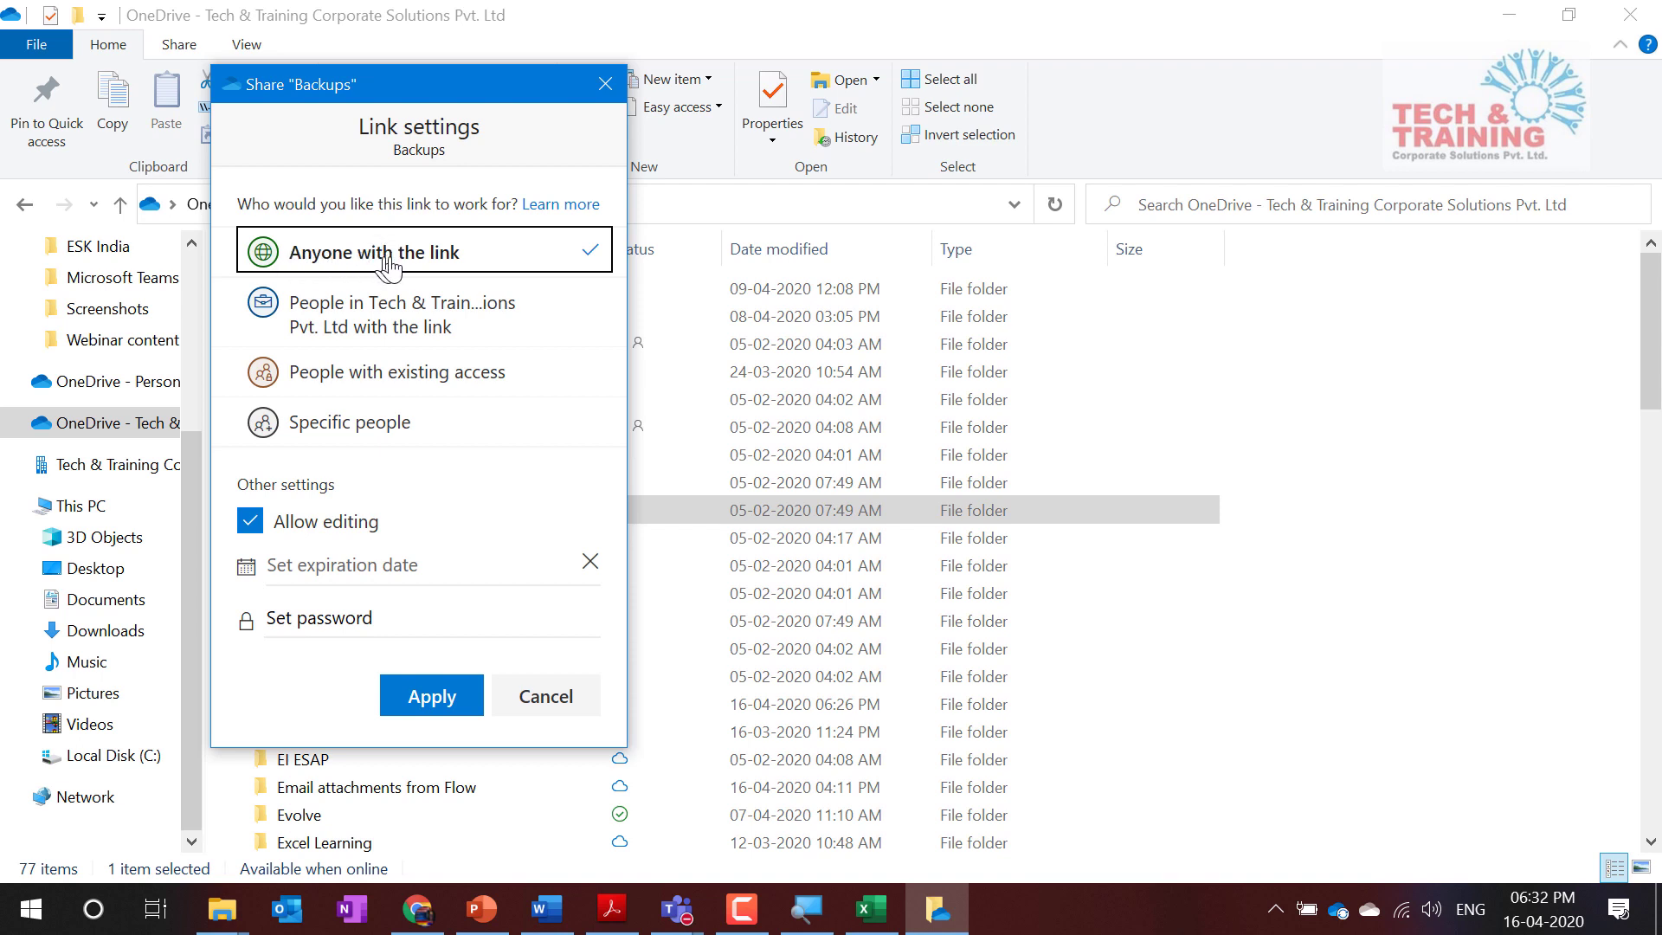
{"action": "left_click", "coordinate": [412, 323]}
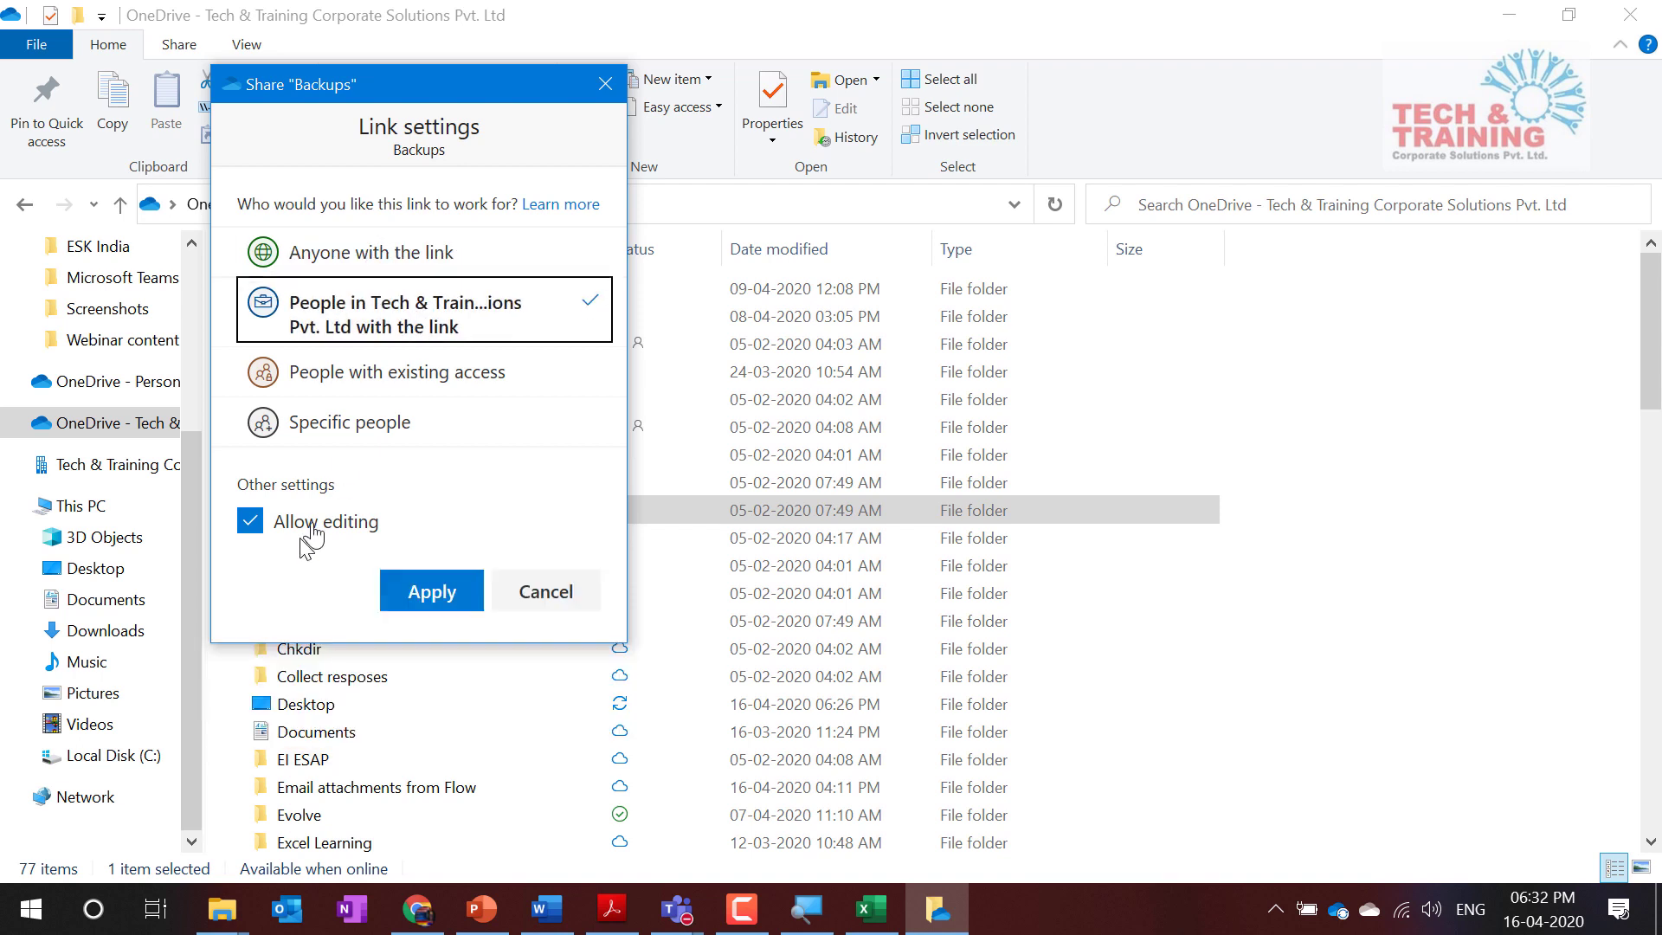
{"action": "left_click", "coordinate": [378, 391]}
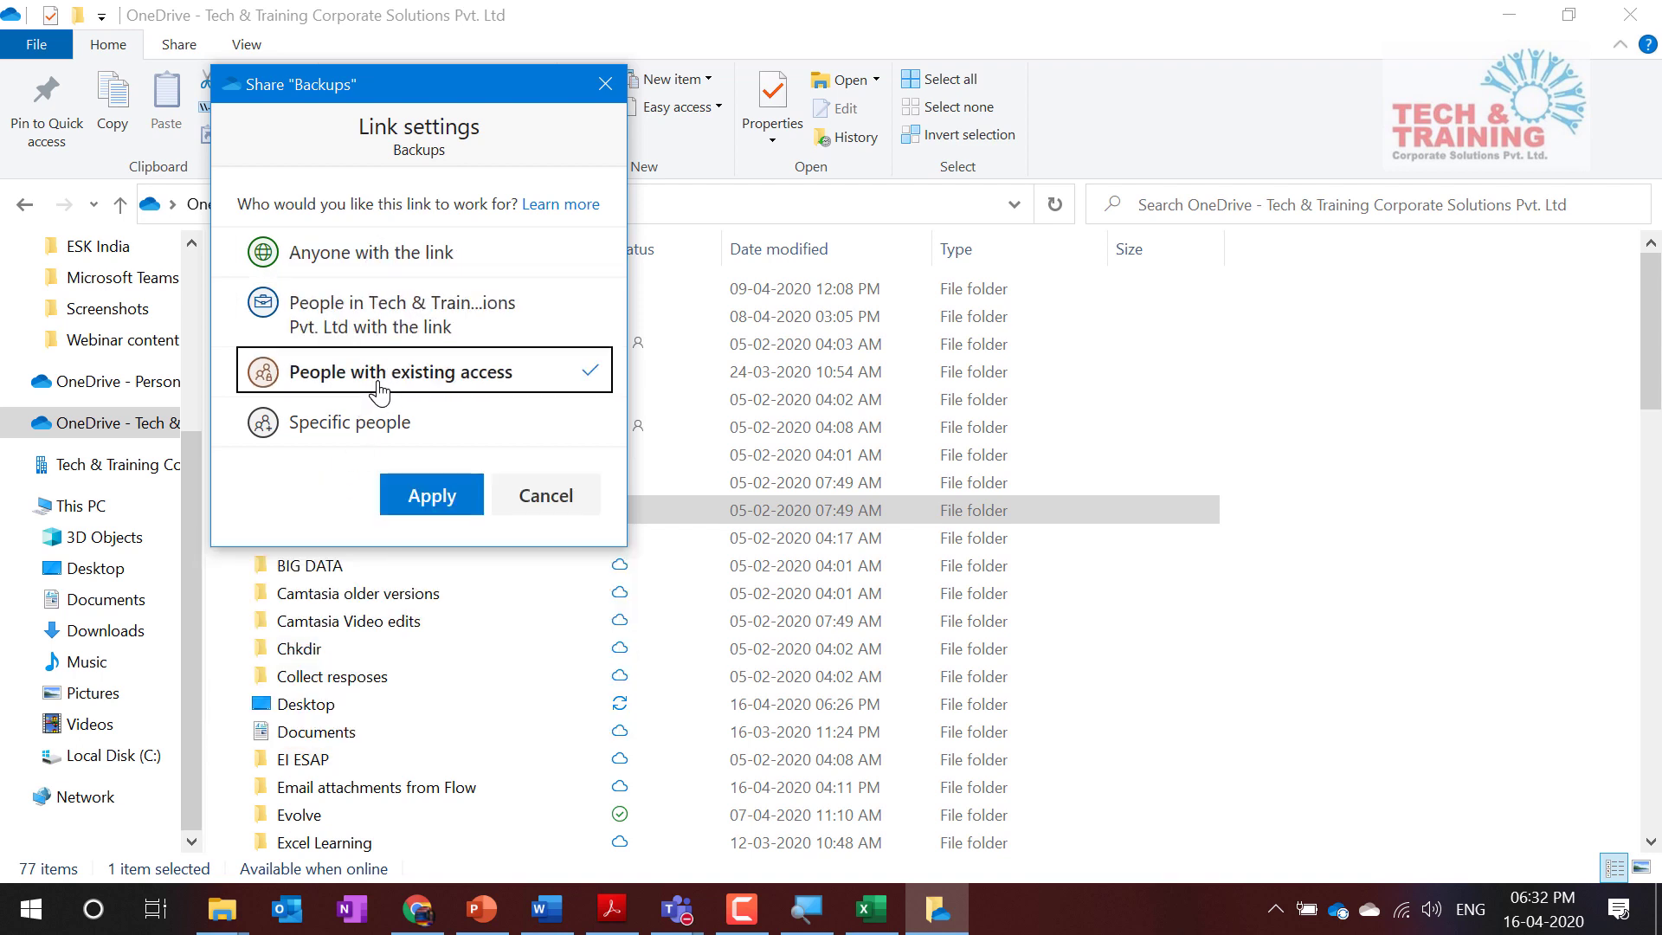
{"action": "left_click", "coordinate": [367, 428]}
{"action": "left_click", "coordinate": [393, 256]}
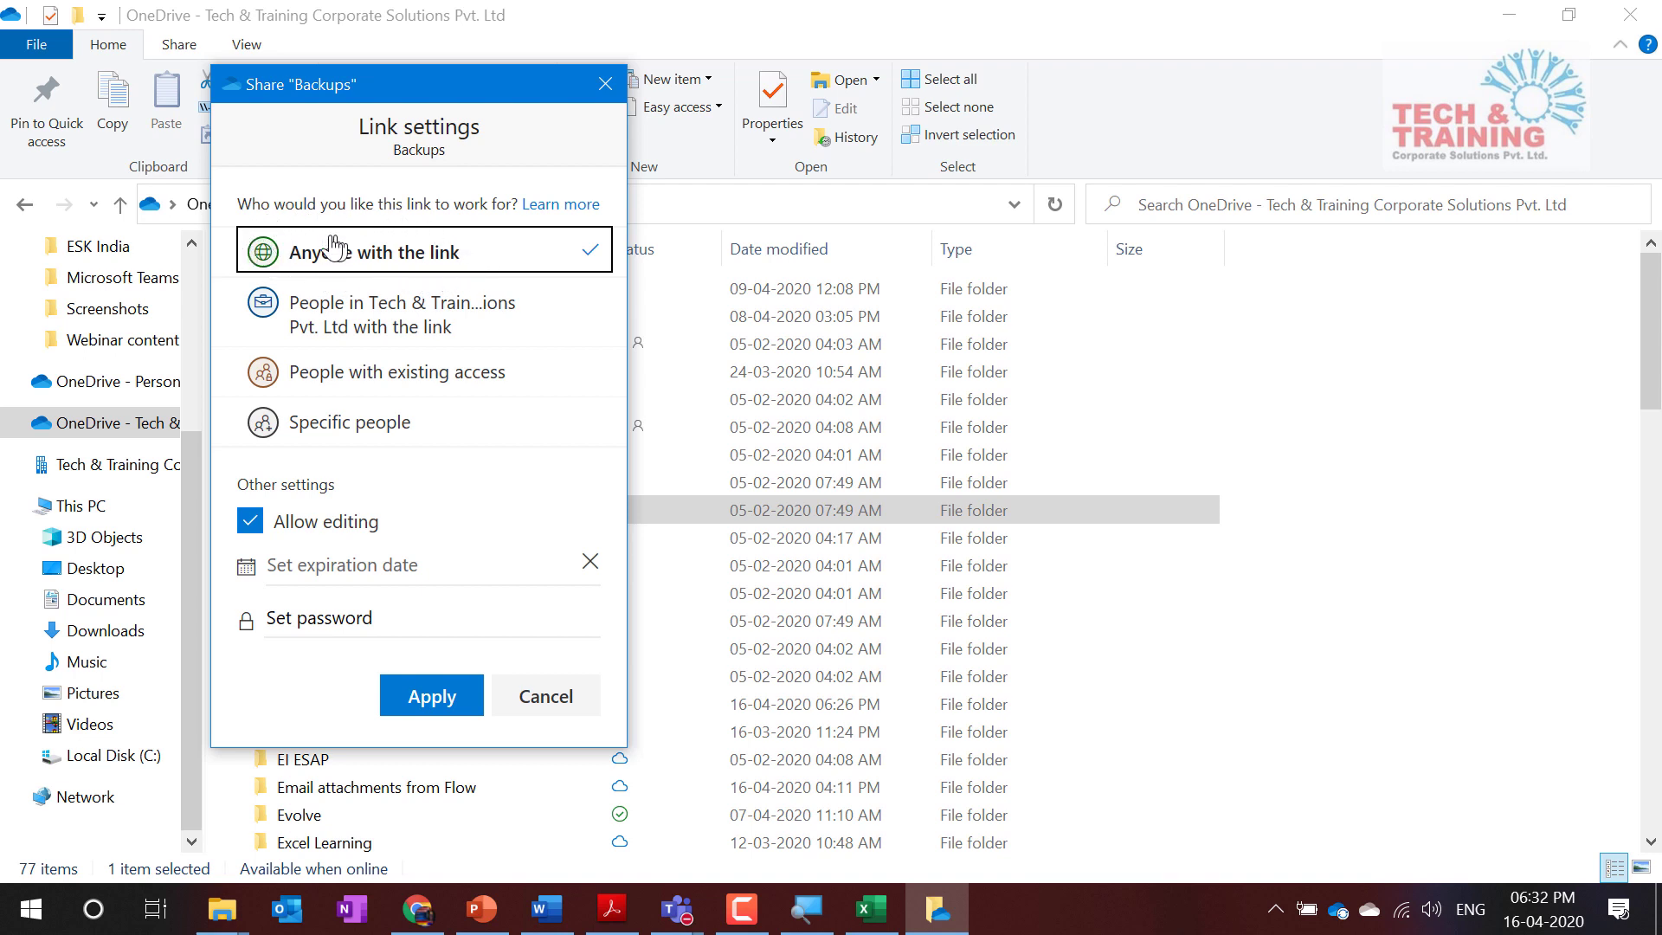
Step: Compare the password setting of the Anyone link with the Specific people options, and close the Backups sharing dialog without applying
{"action": "left_click", "coordinate": [299, 618]}
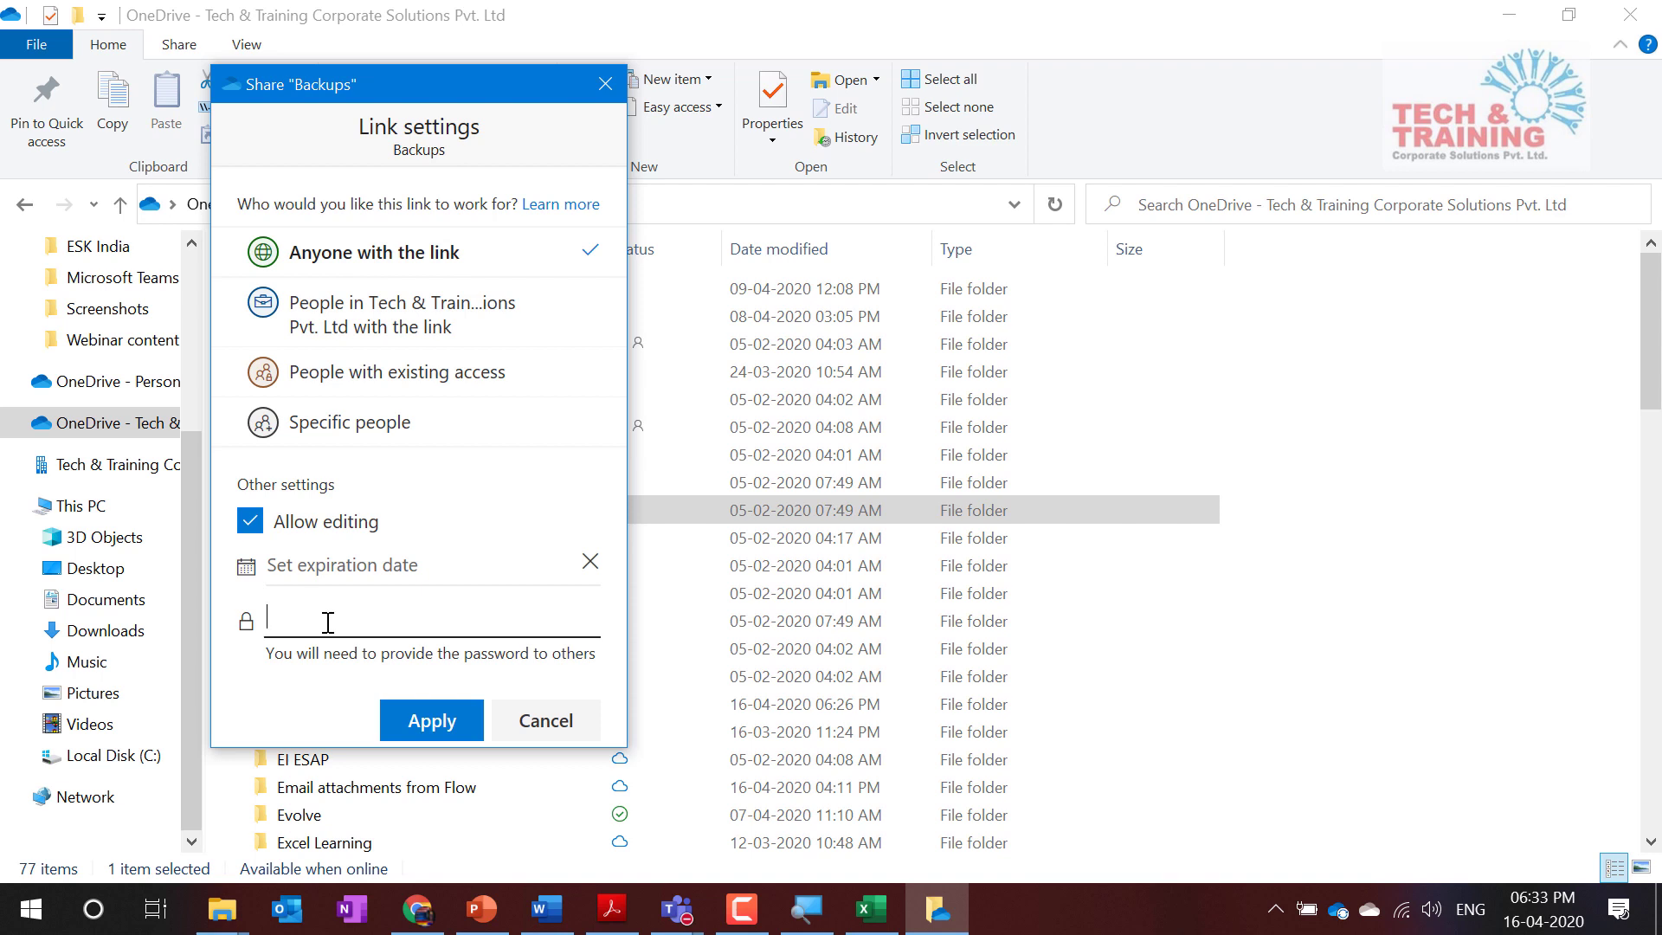
{"action": "left_click", "coordinate": [338, 443]}
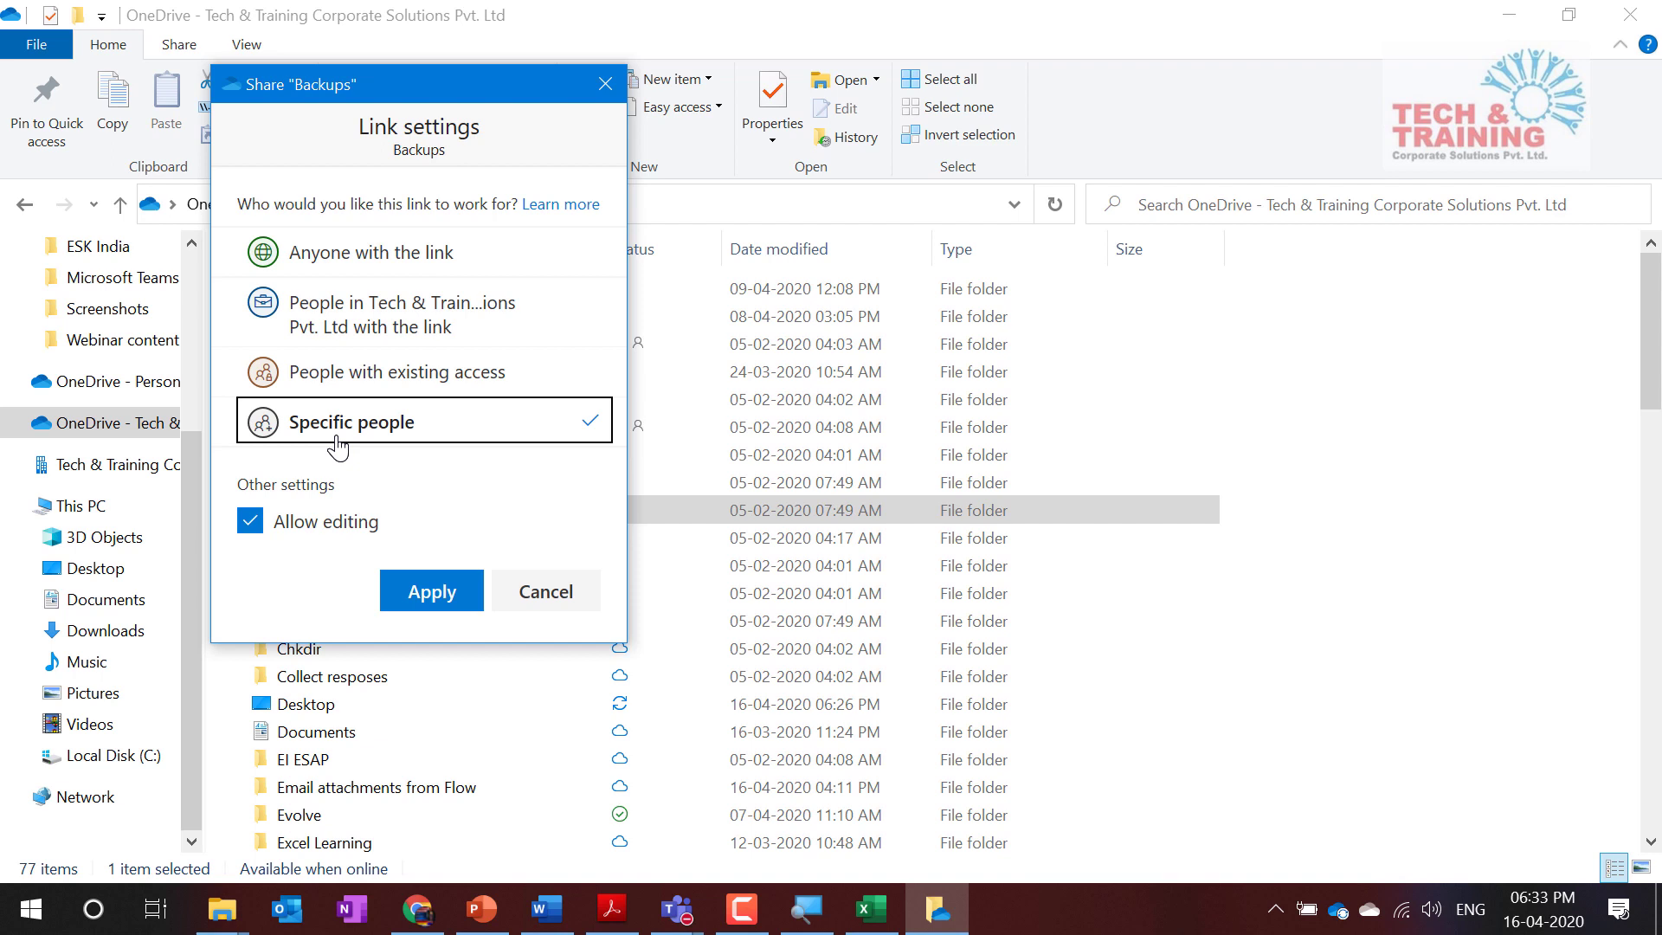
{"action": "left_click", "coordinate": [364, 252]}
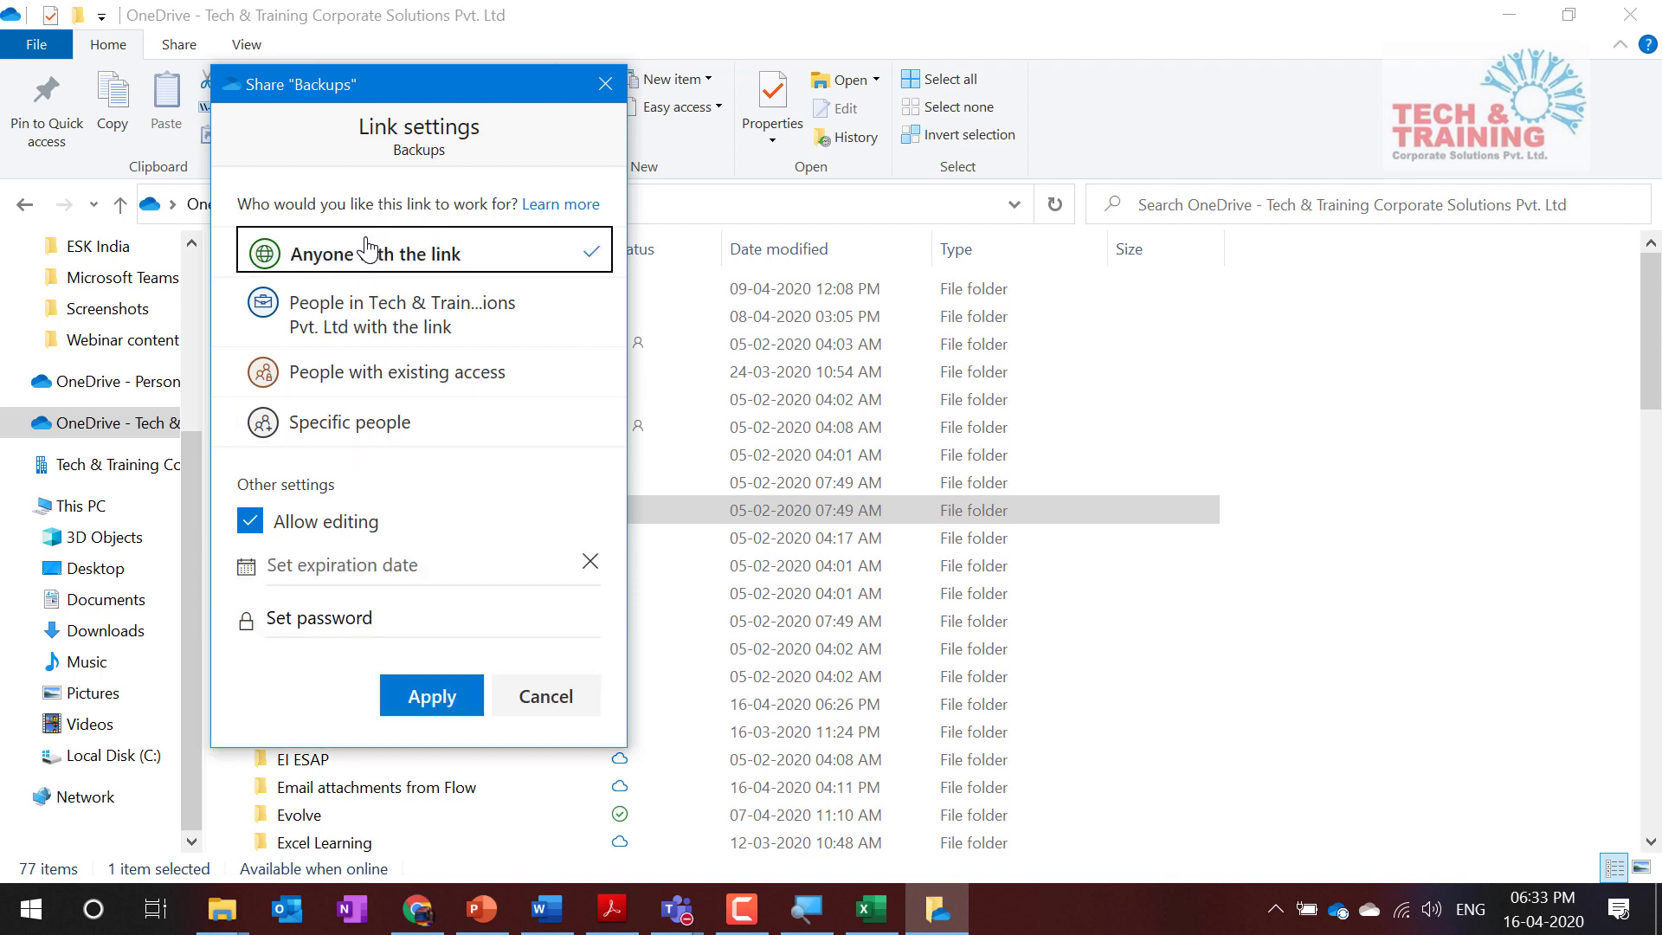
{"action": "left_click", "coordinate": [356, 618]}
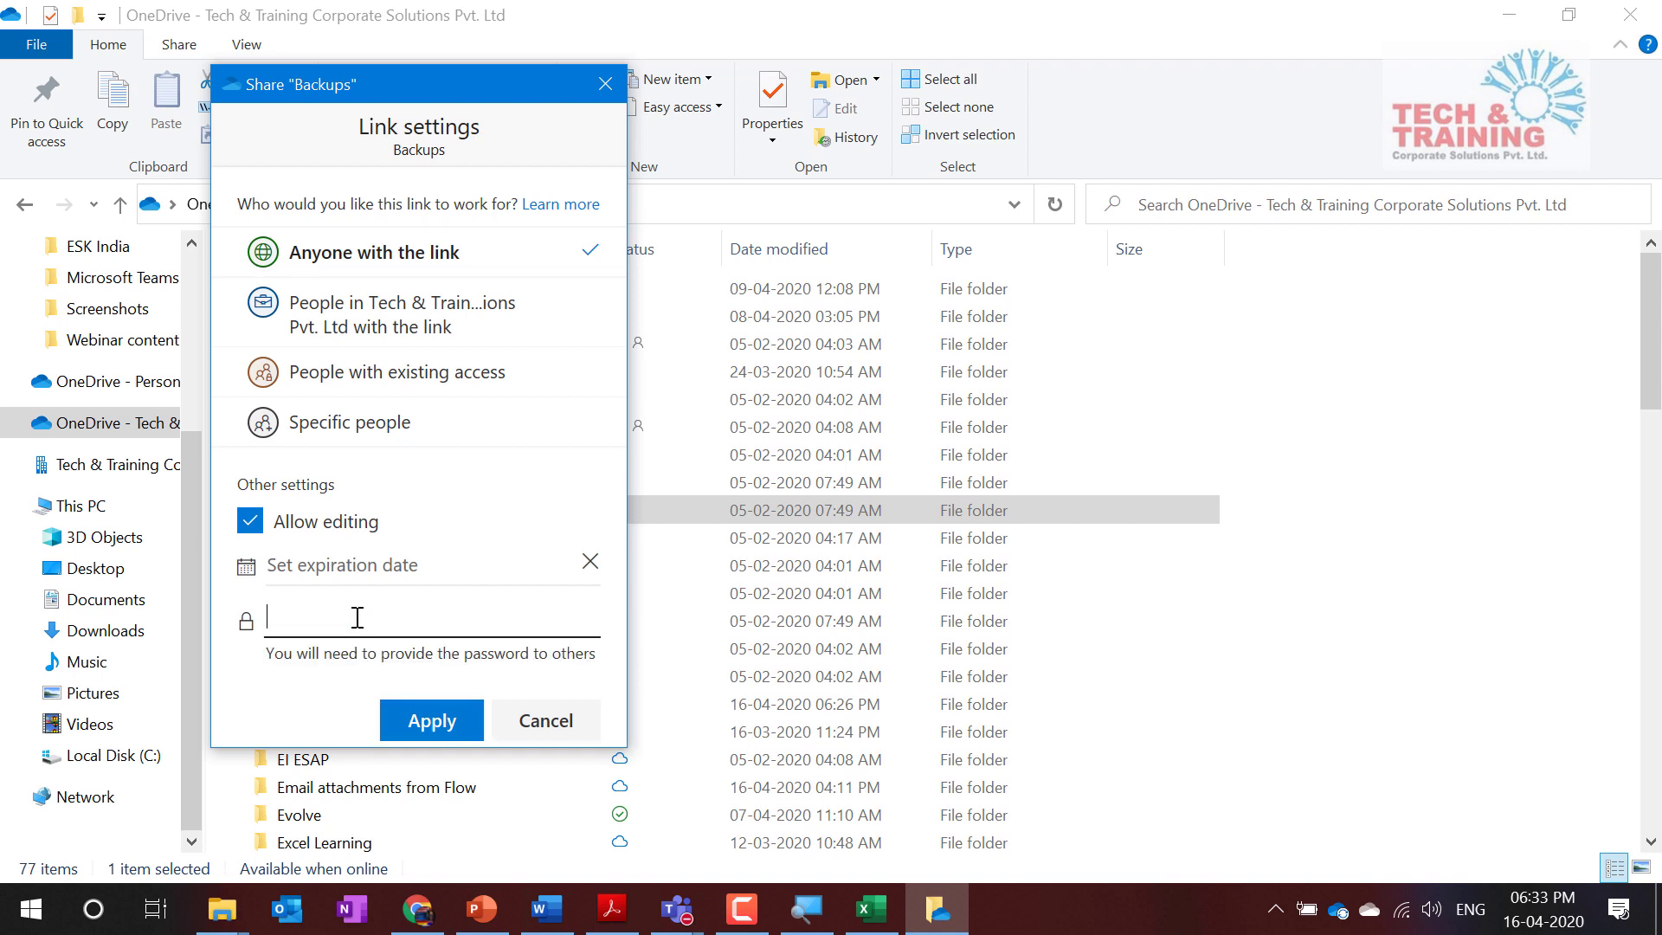
{"action": "left_click", "coordinate": [346, 427]}
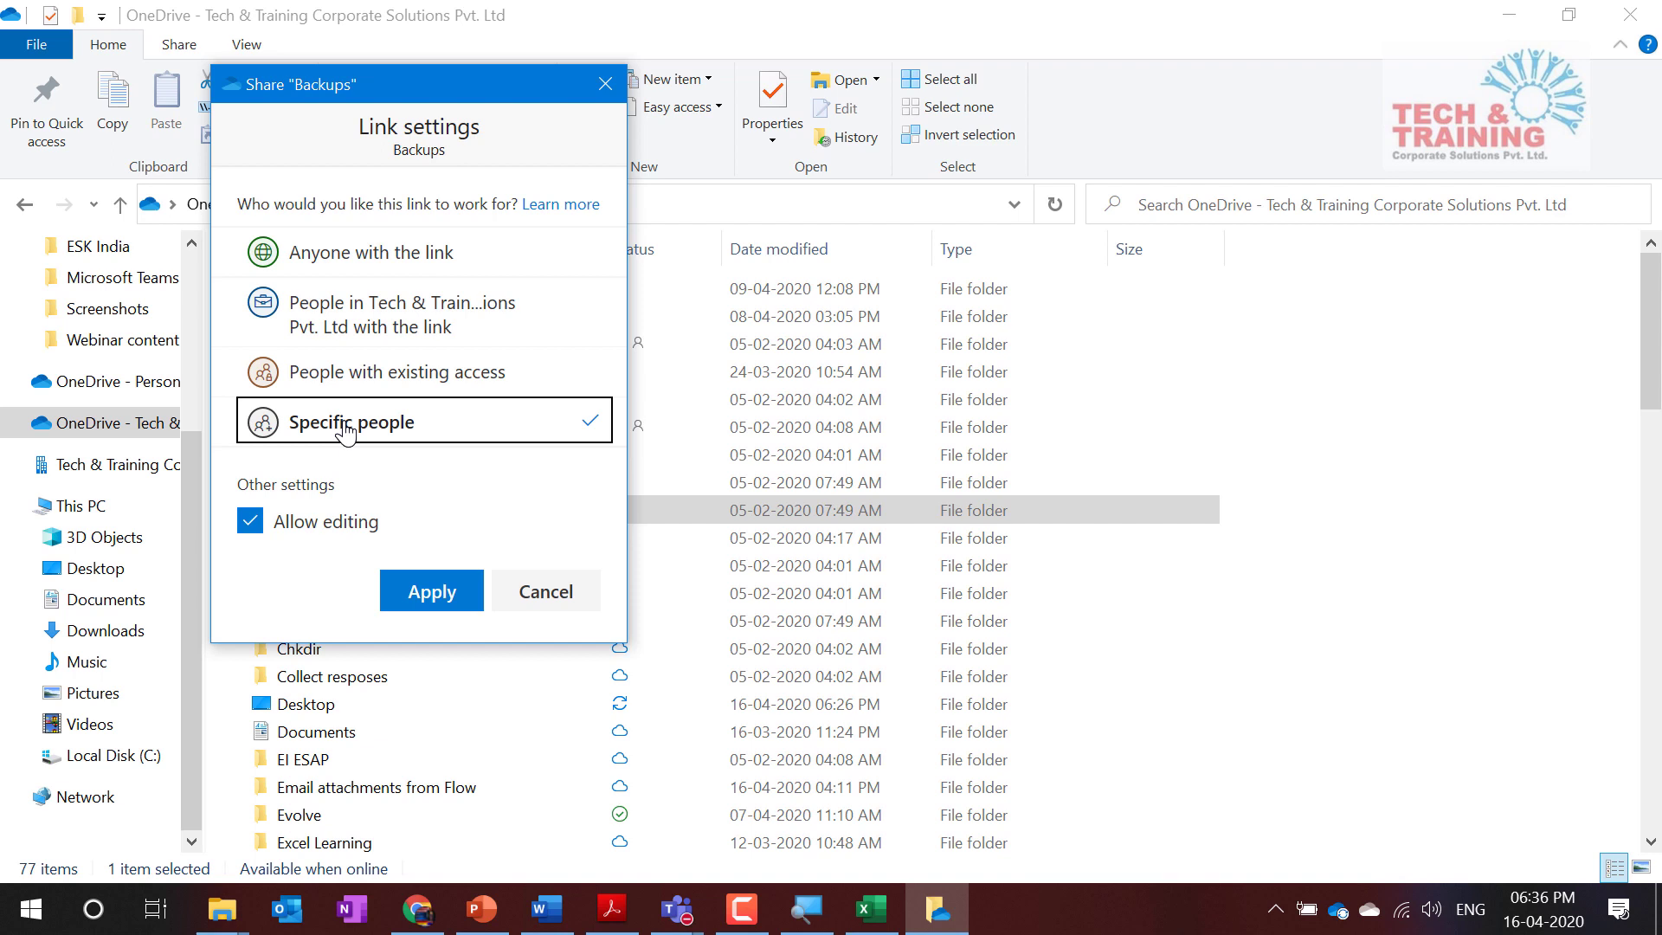
{"action": "left_click", "coordinate": [333, 253]}
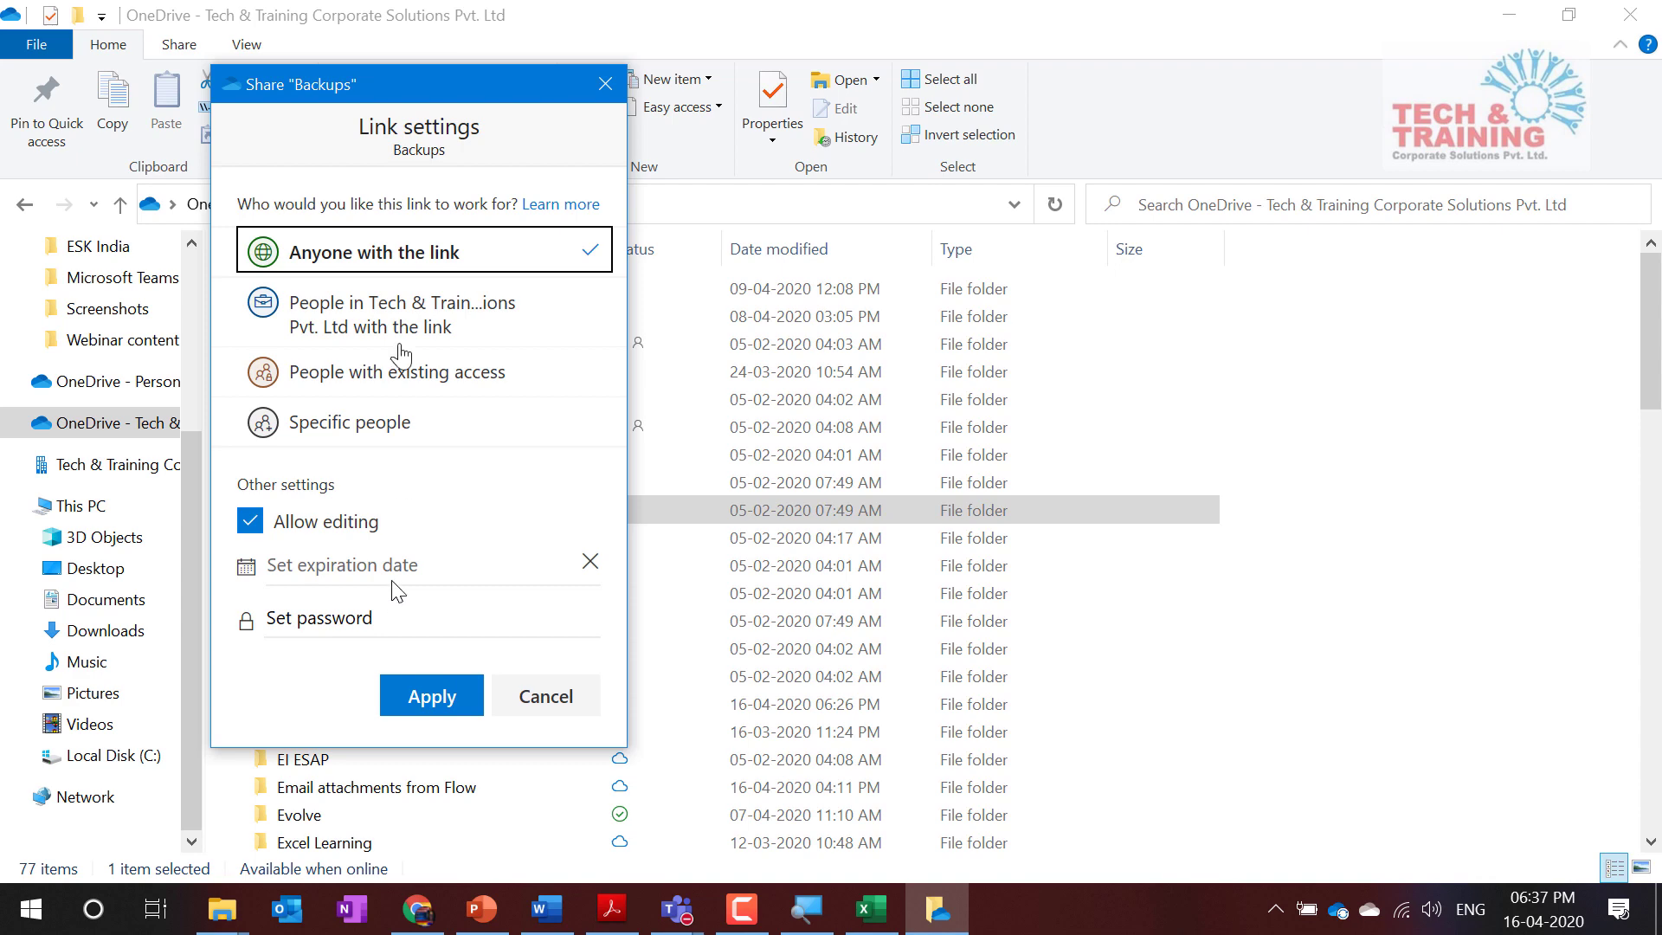
{"action": "left_click", "coordinate": [616, 82]}
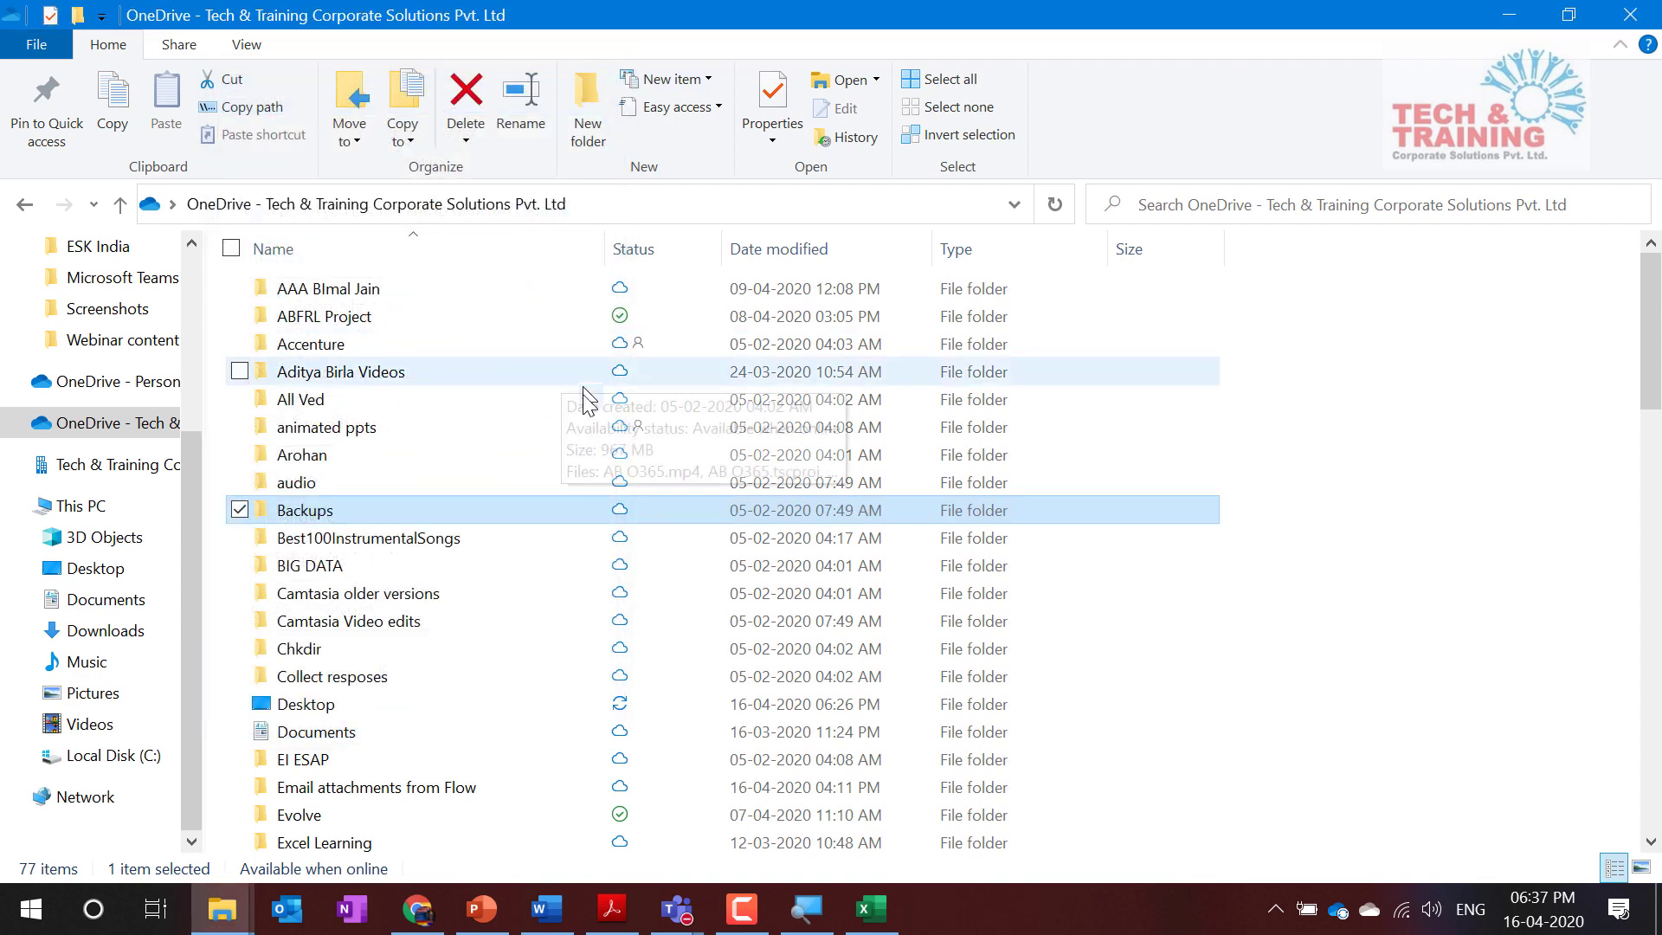
Step: Examine the OneDrive commands offered for the internet shortcut listed below PaceProgram Database.xlsx
{"action": "scroll", "coordinate": [424, 528], "scroll_direction": "down", "scroll_amount": 15}
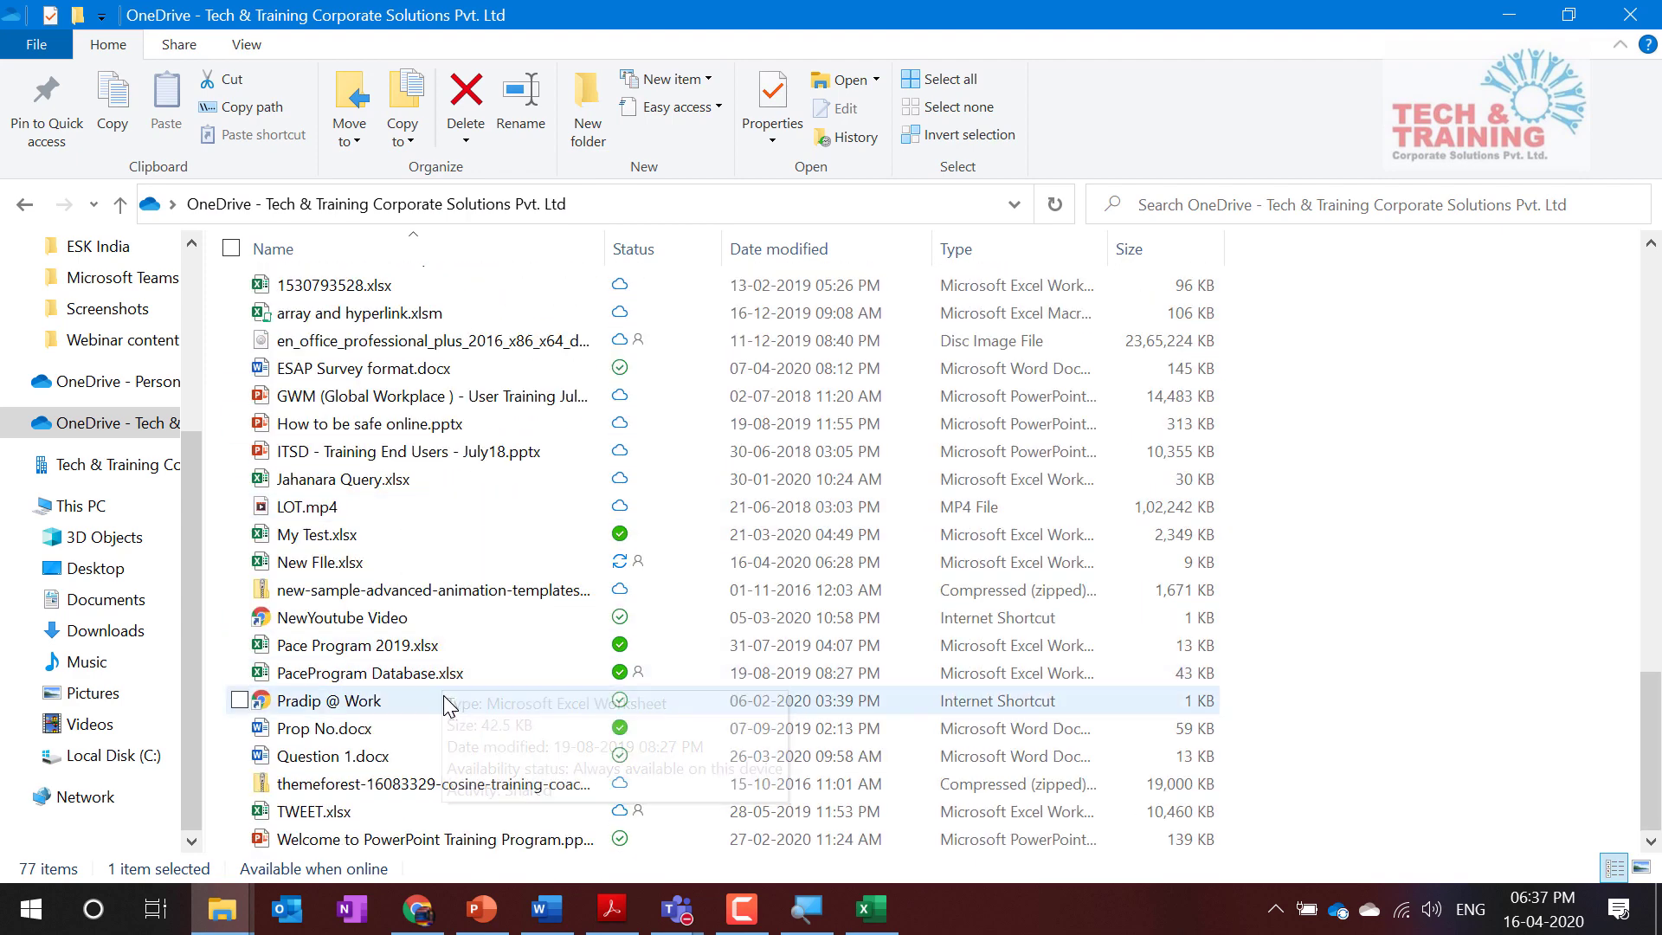
{"action": "right_click", "coordinate": [445, 696]}
{"action": "left_click", "coordinate": [374, 703]}
{"action": "right_click", "coordinate": [374, 703]}
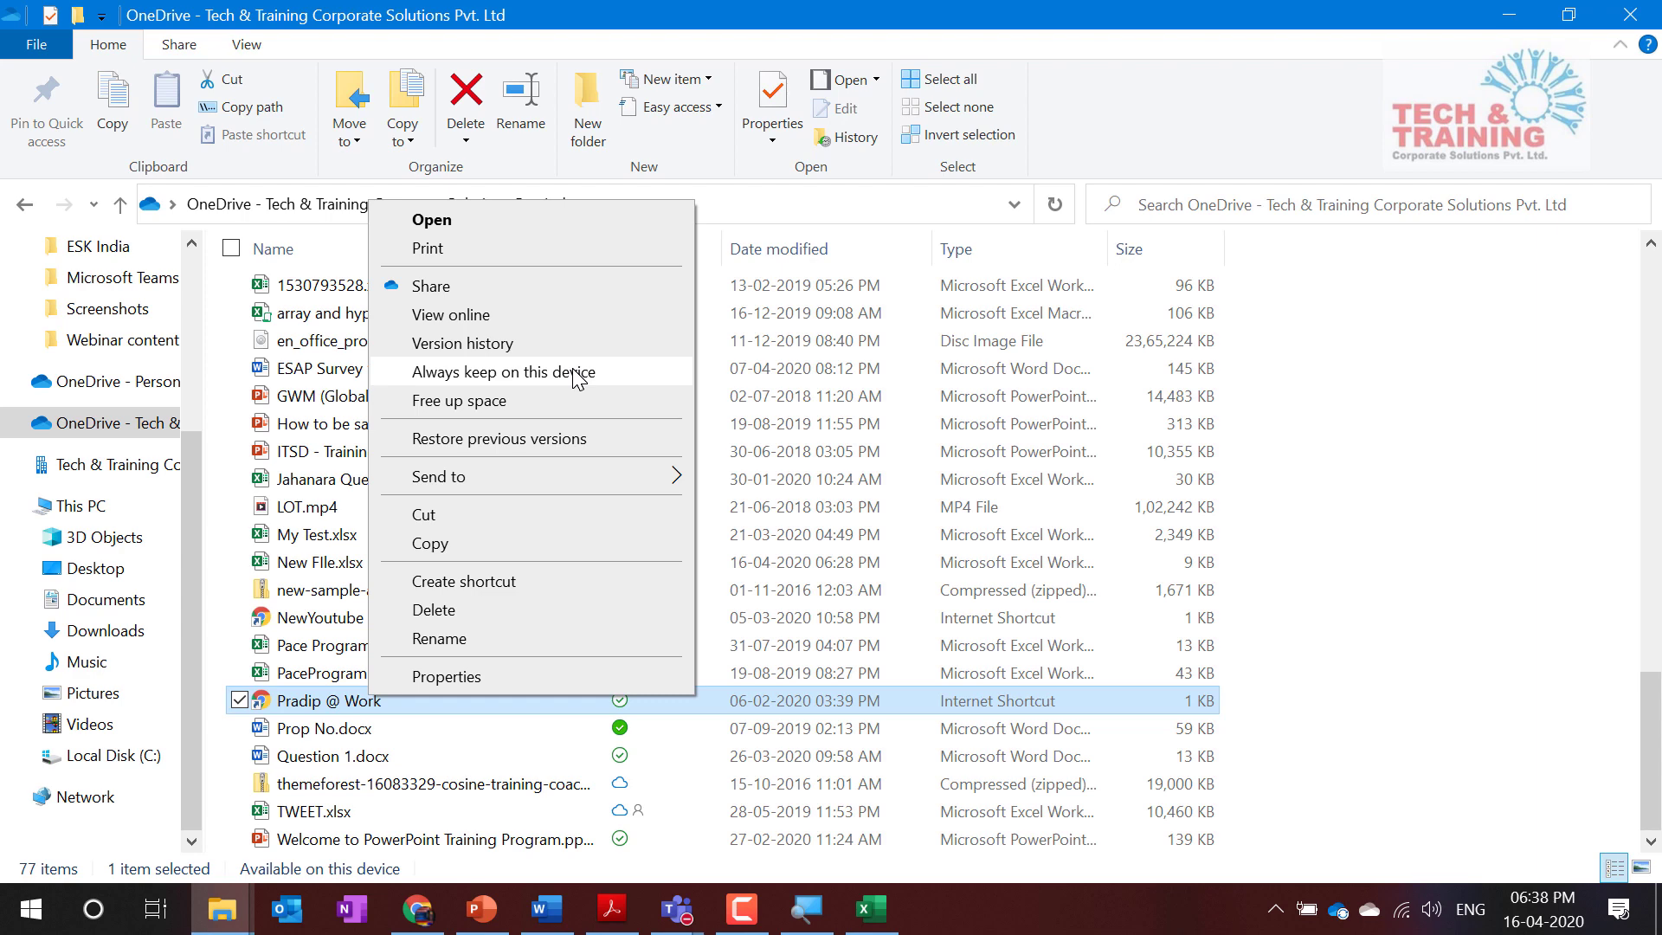
Step: Switch to PowerPoint, start the slide show from slide 3, the presenter profile, and page through the OneDrive title and PM CARES slides
{"action": "left_click", "coordinate": [478, 916]}
{"action": "left_click", "coordinate": [478, 919]}
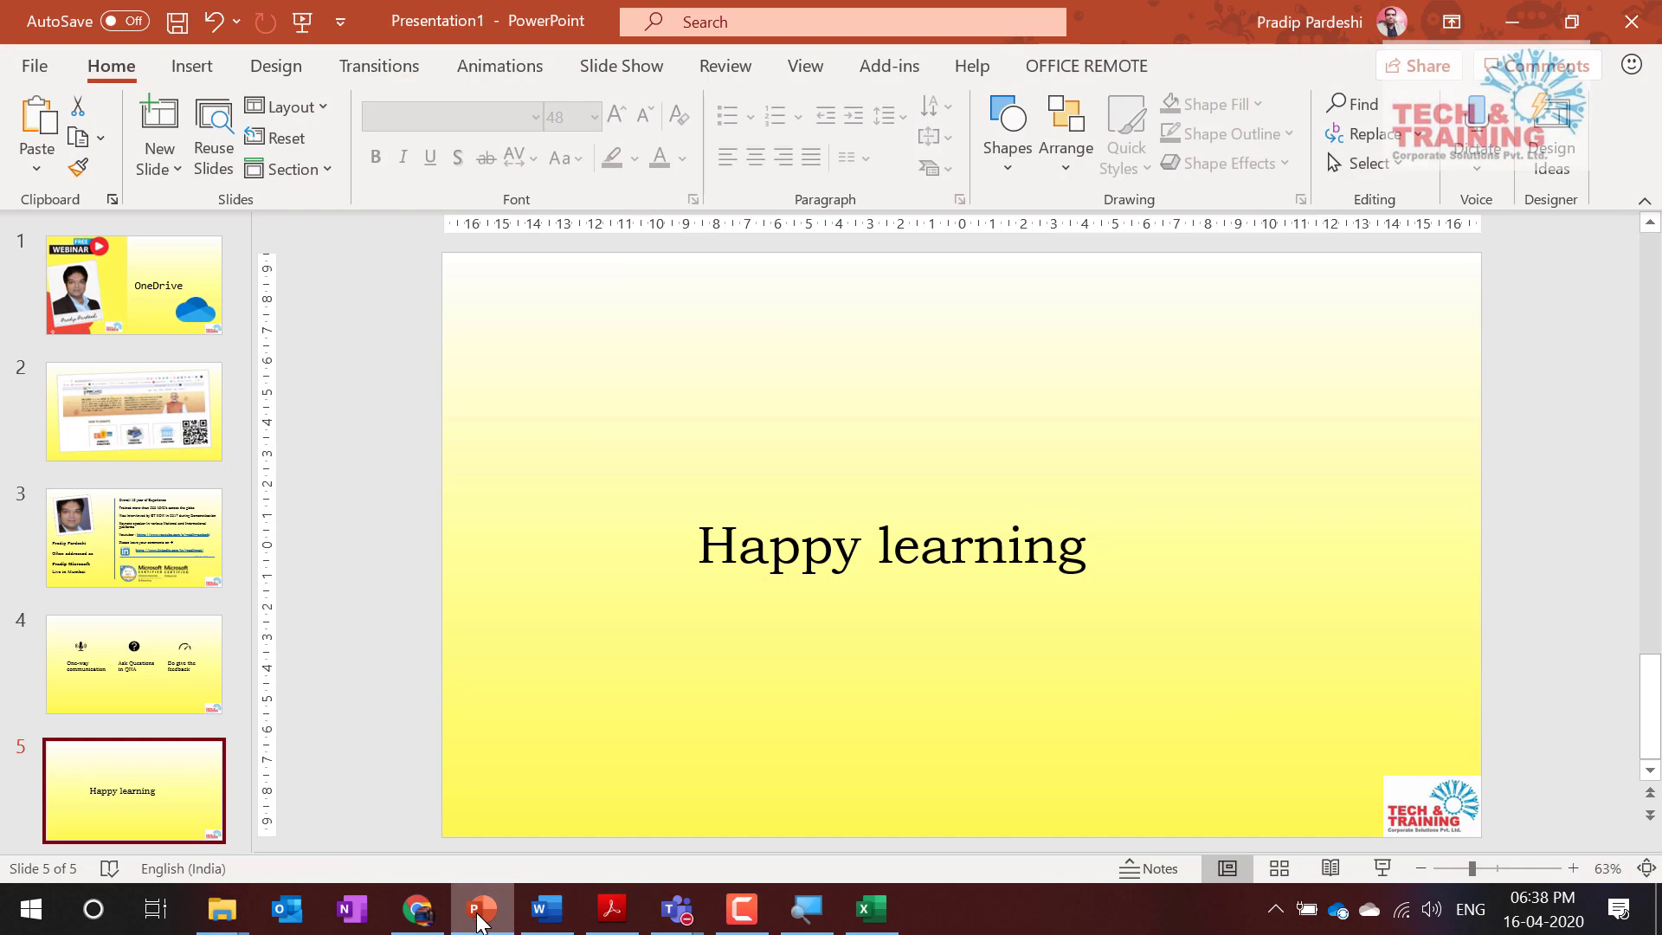
{"action": "left_click", "coordinate": [158, 549]}
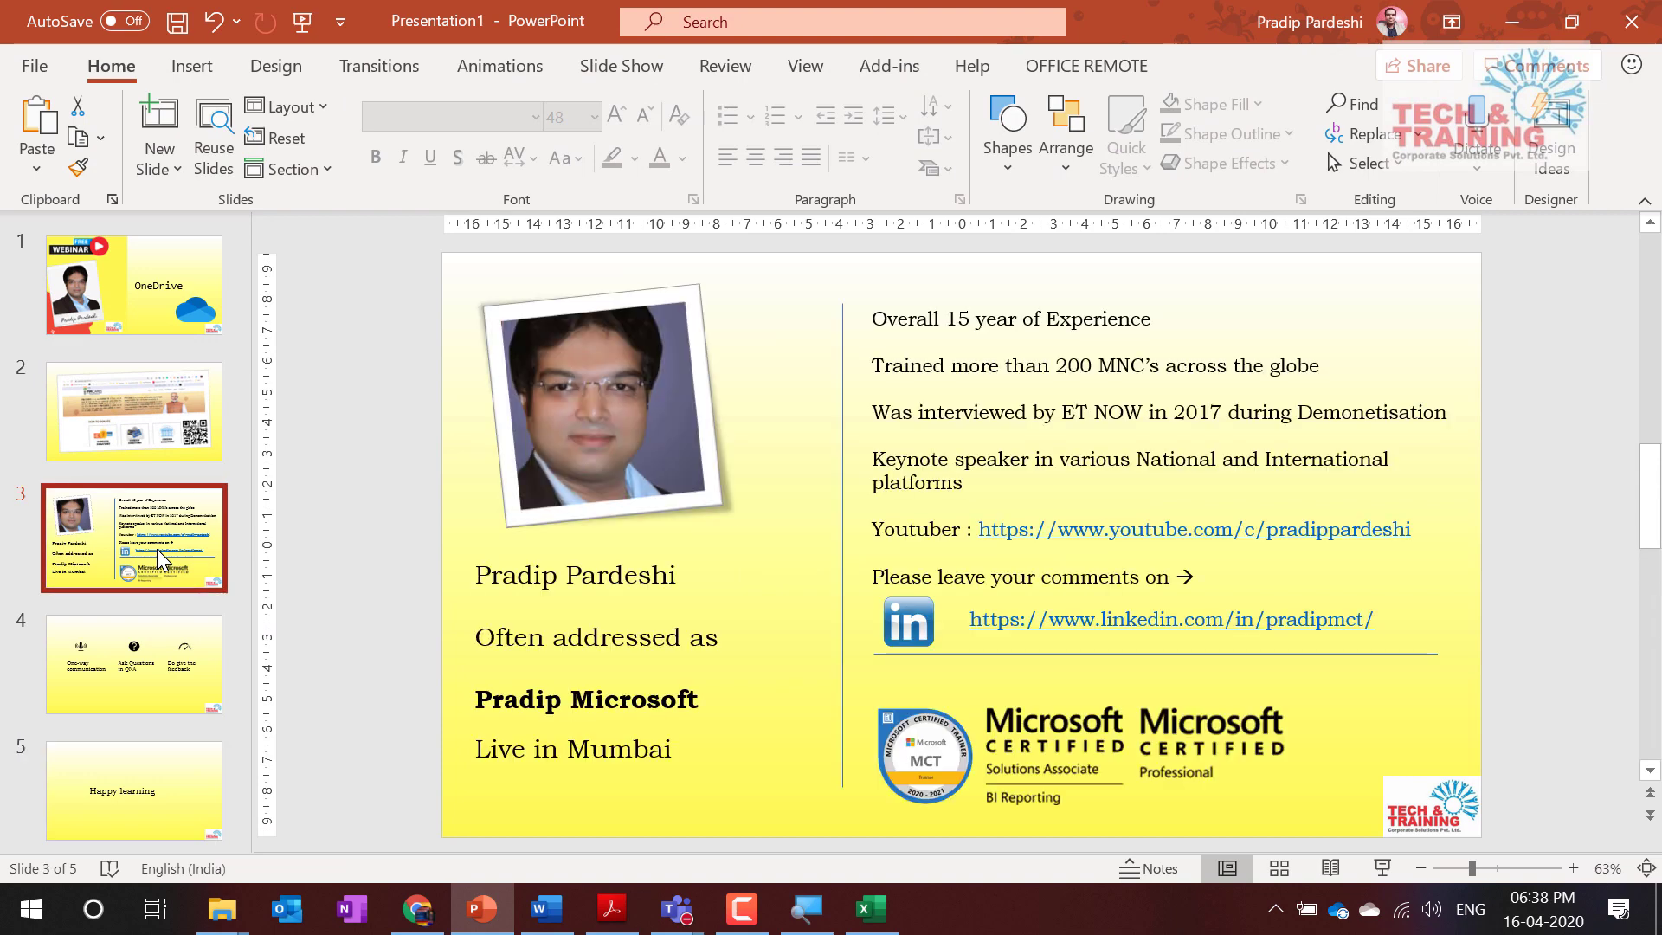
{"action": "key", "text": "shift+F5"}
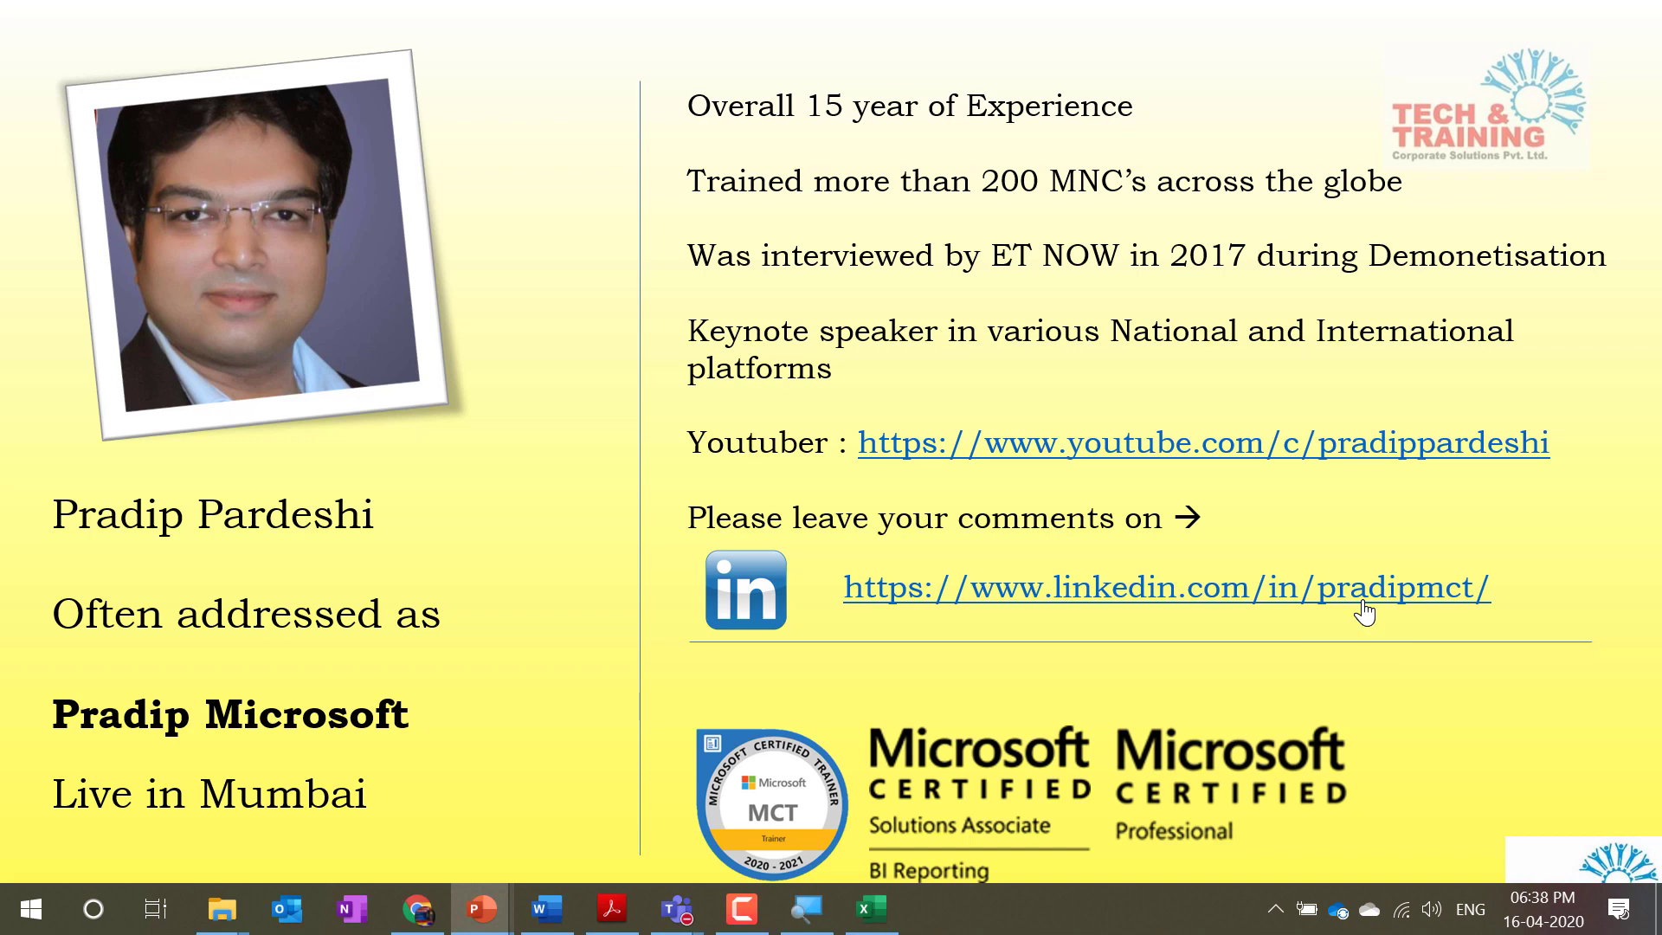
{"action": "key", "text": "Right"}
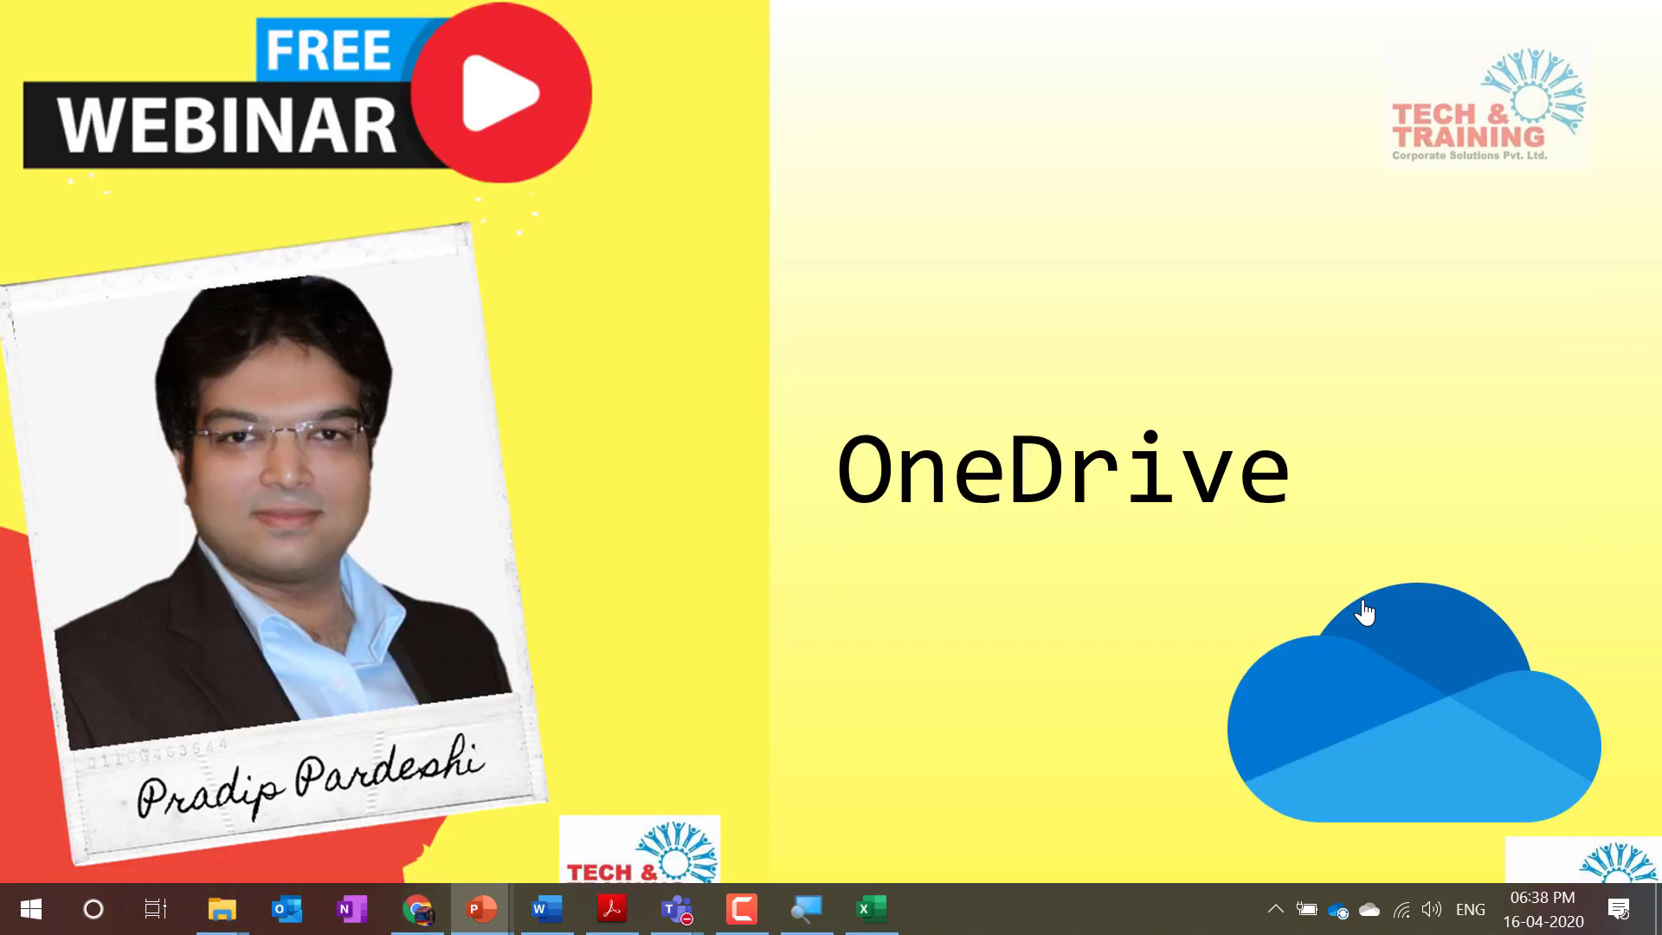
{"action": "key", "text": "Right"}
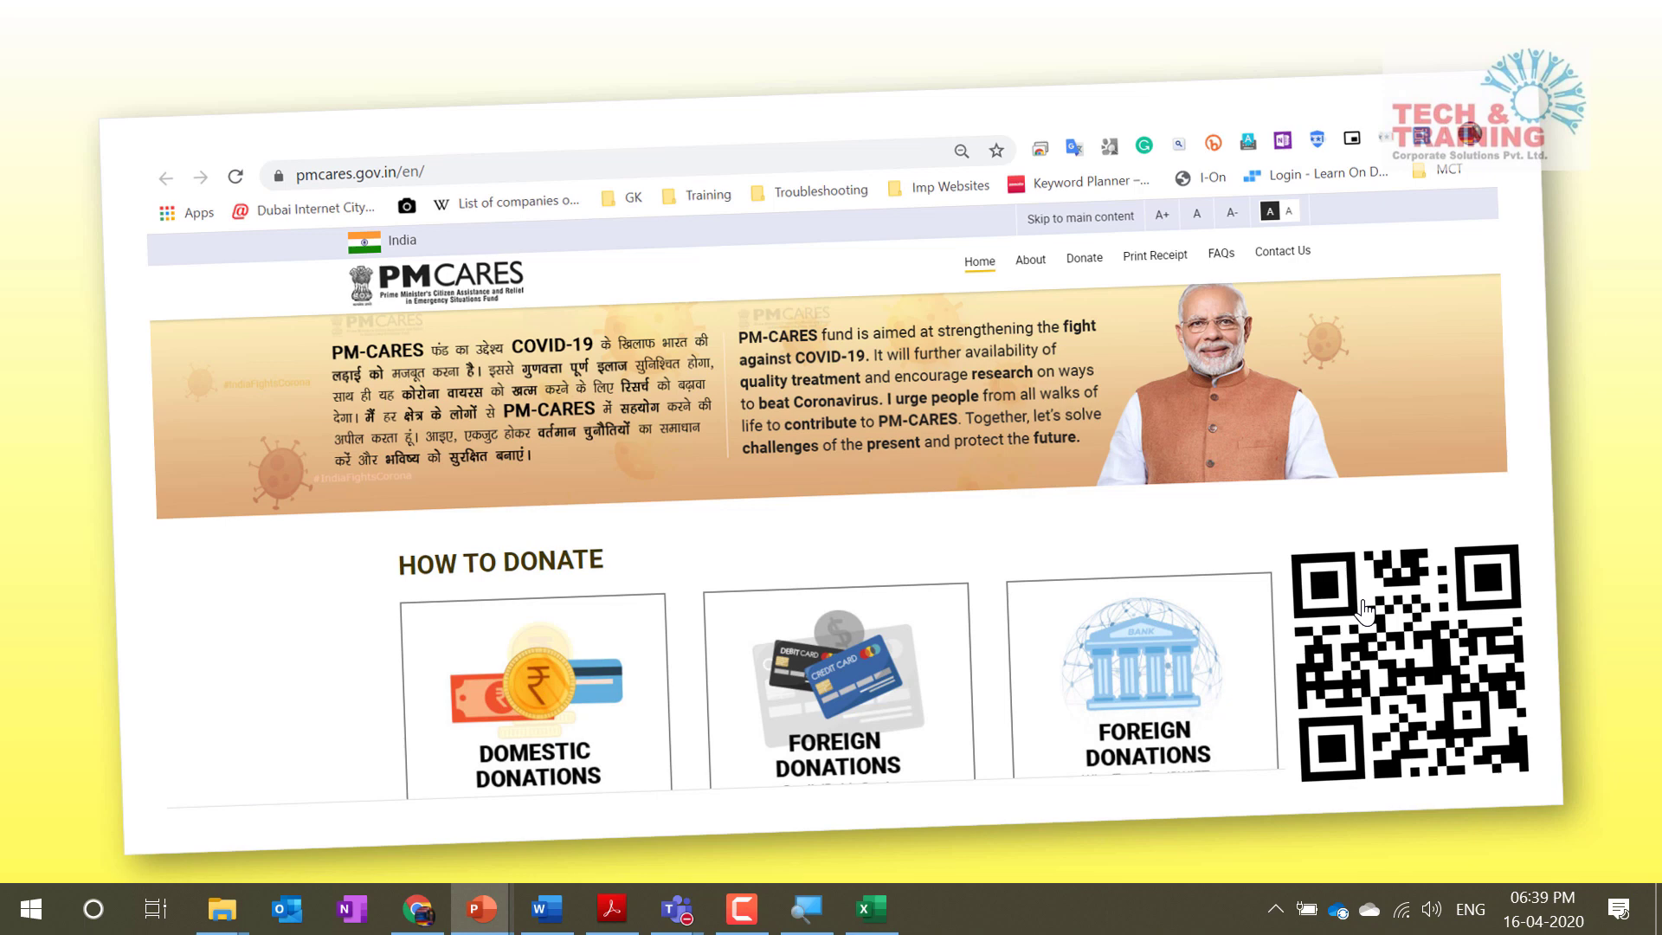
{"action": "key", "text": "Right"}
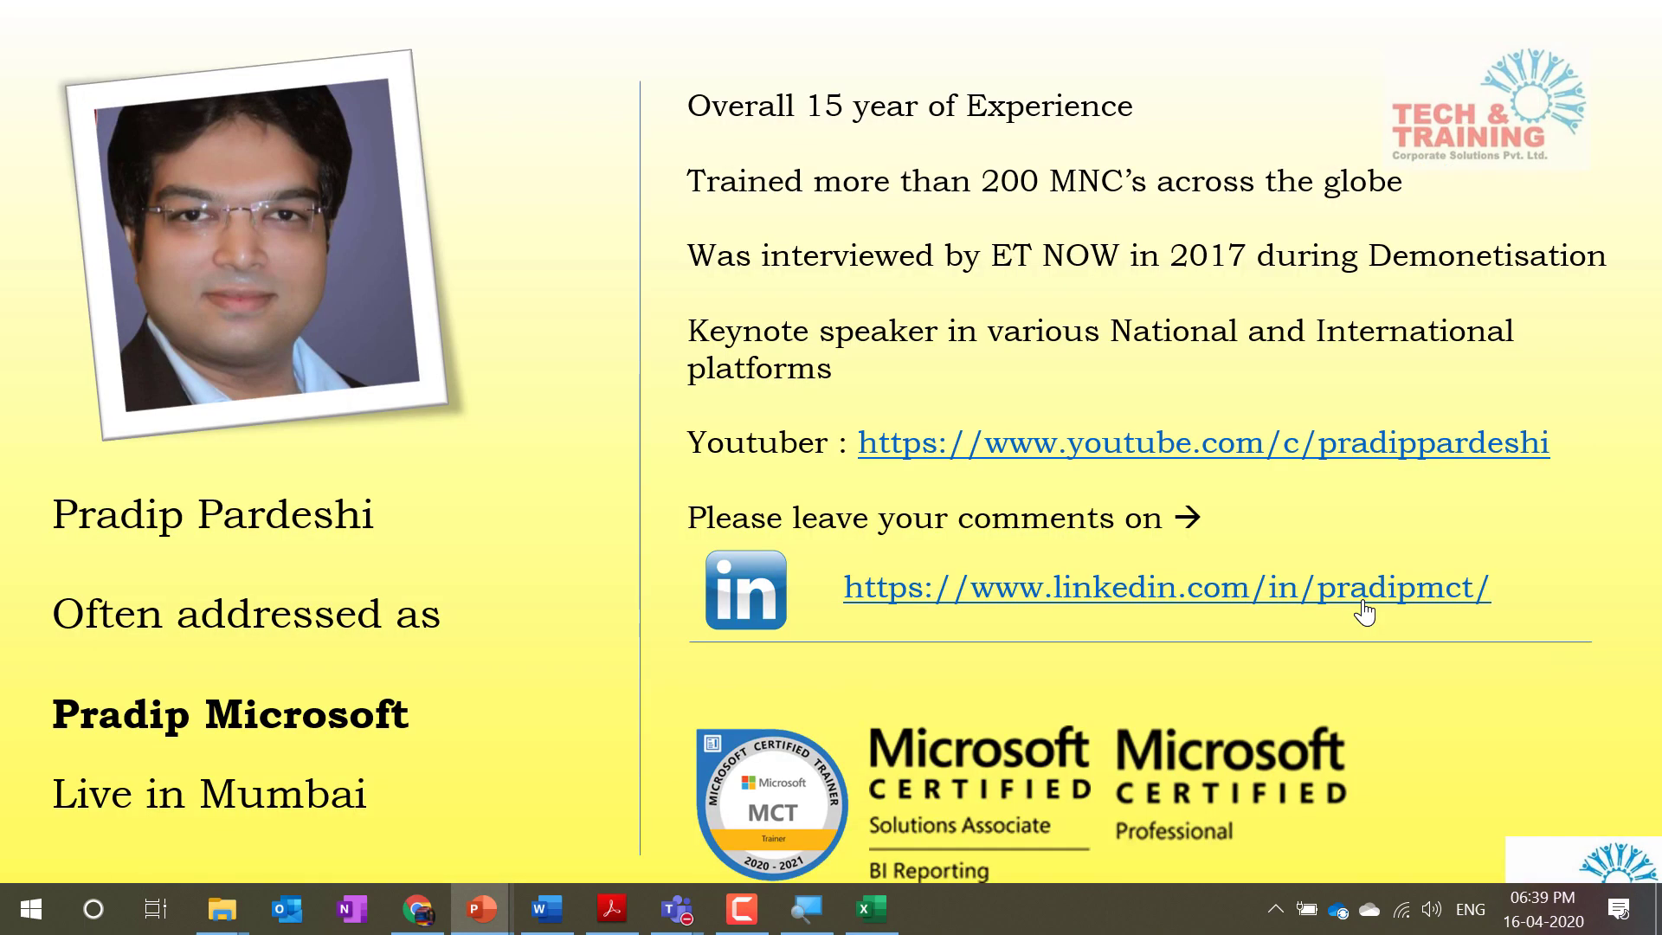